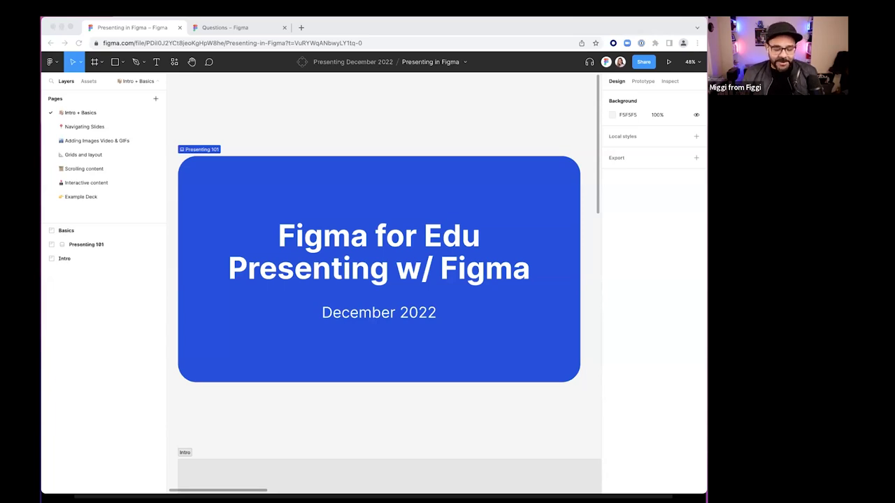
Switch to the untitled Google Slides presentation window with Cmd+Tab
key(super+Tab)
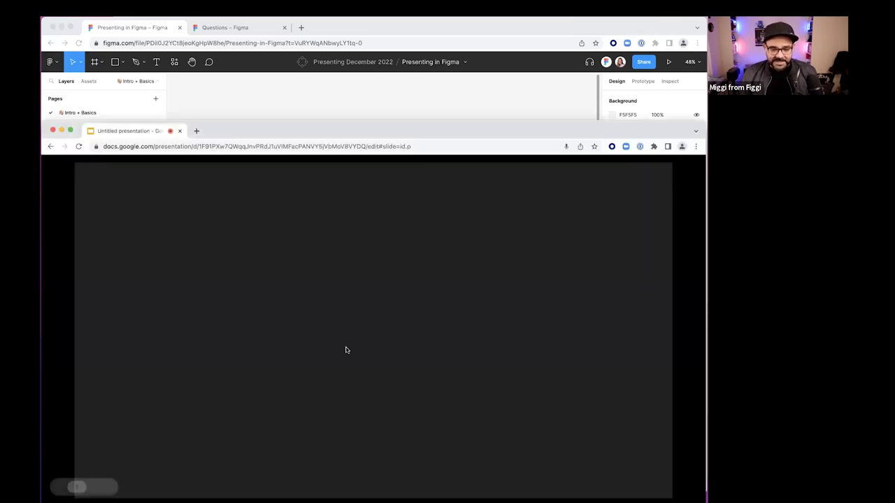
Return to the Figma 'Presenting in Figma' window showing the 'Figma for Edu' title slide
click(283, 99)
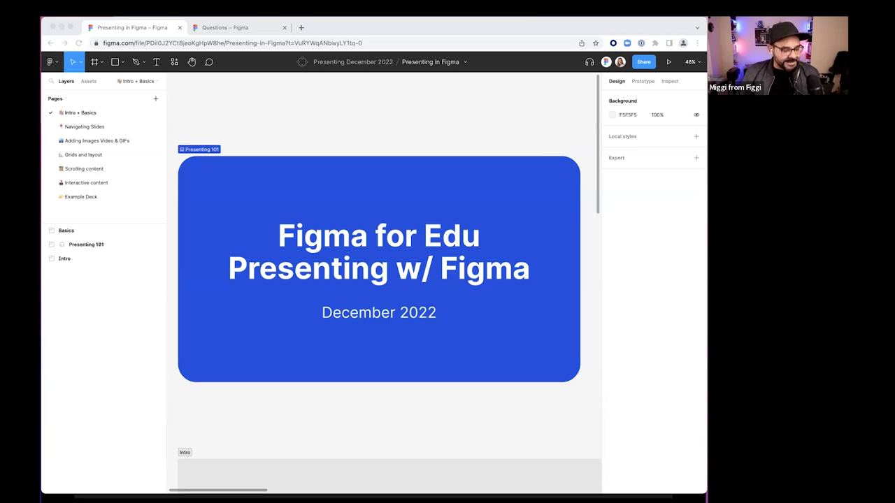
Zoom out to the Intro card and delete the old polaroid photo
click(351, 119)
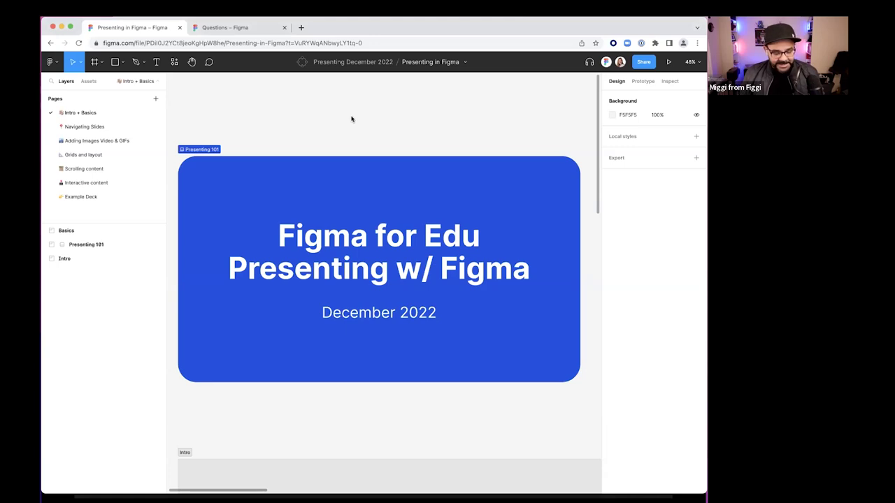
scroll(353, 123, down, 10)
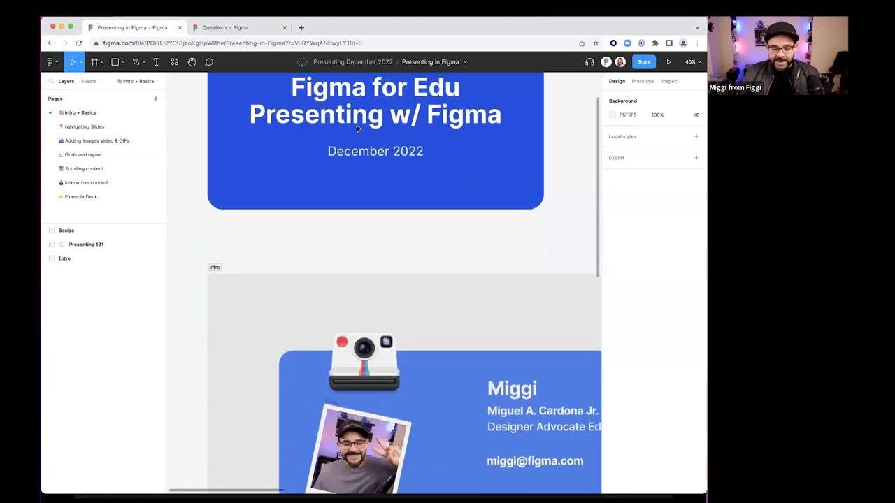
scroll(356, 129, down, 5)
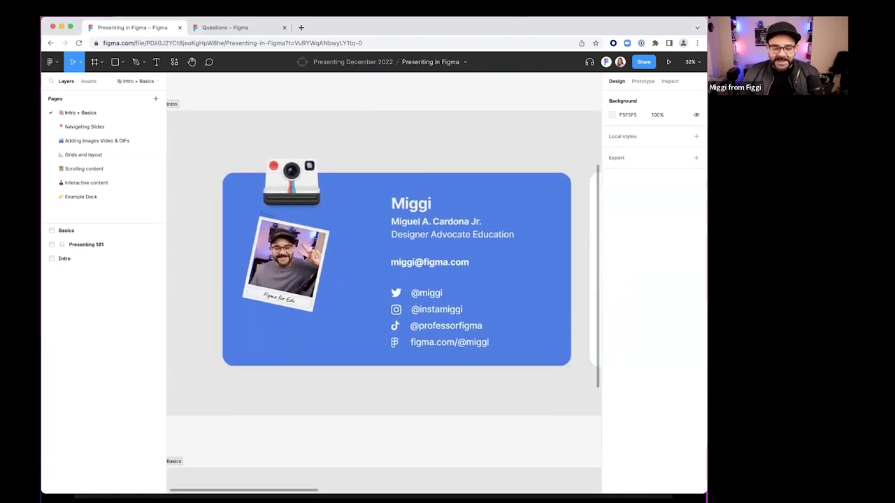
click(273, 218)
key(Delete)
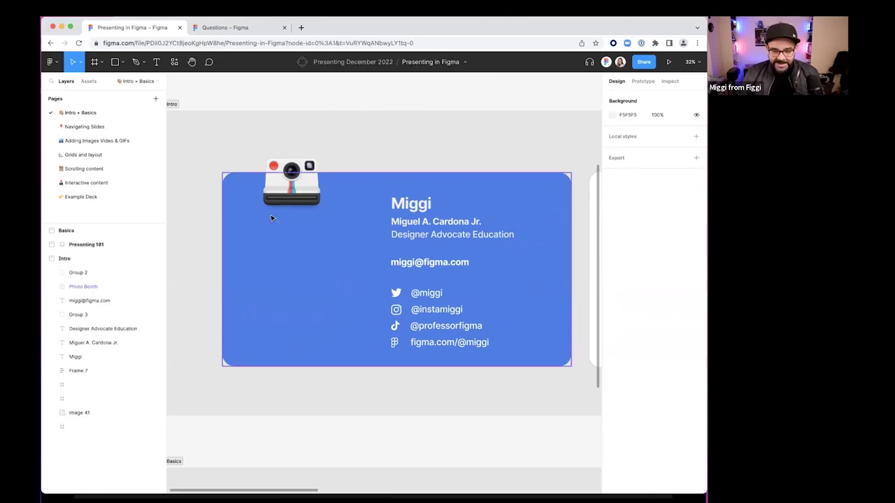
Take a new webcam snapshot with the Photo Booth widget
click(274, 165)
click(273, 166)
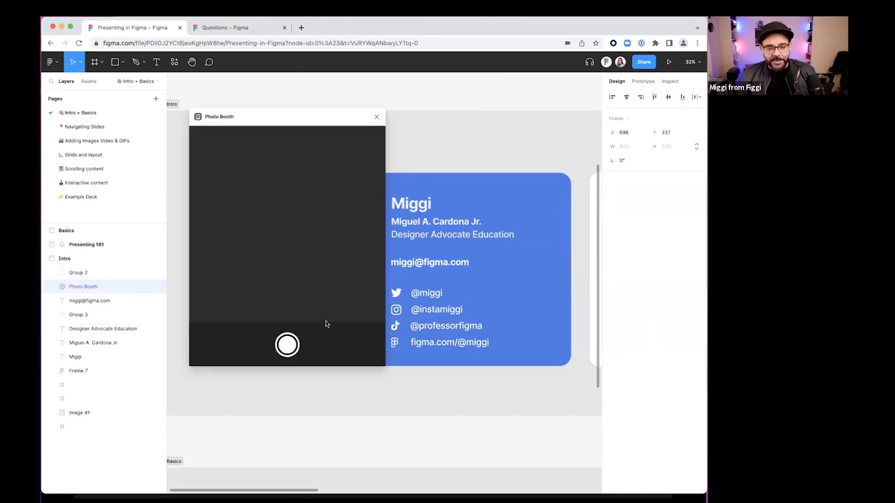
click(287, 346)
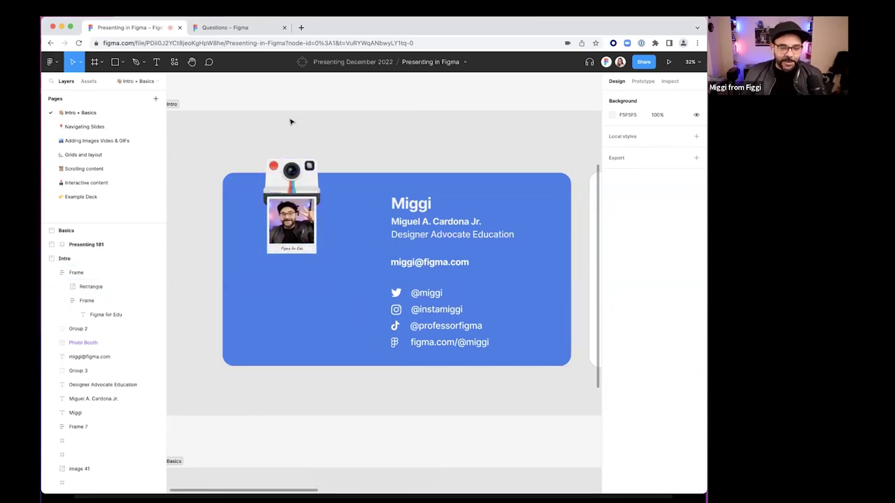
scroll(293, 140, up, 5)
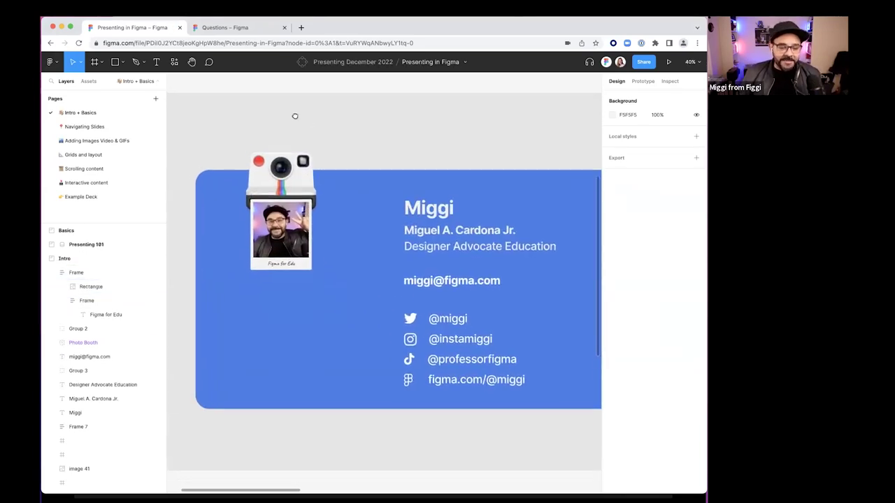
click(174, 63)
click(239, 82)
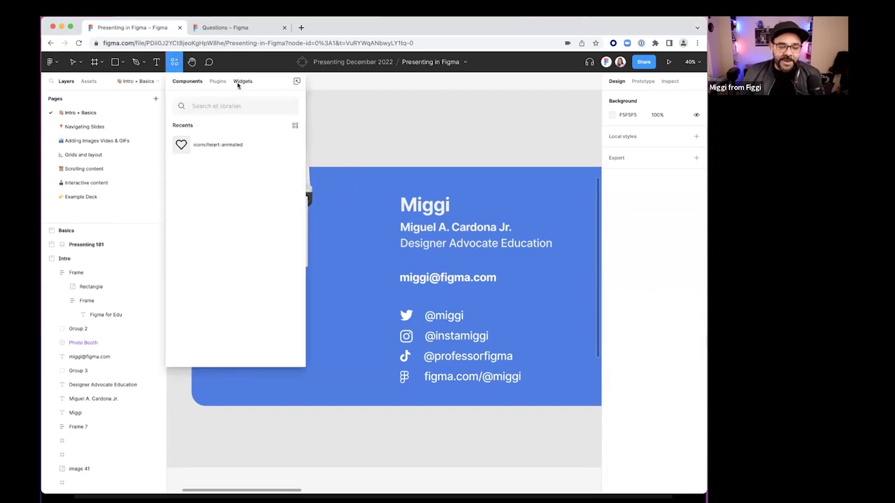
text(phot)
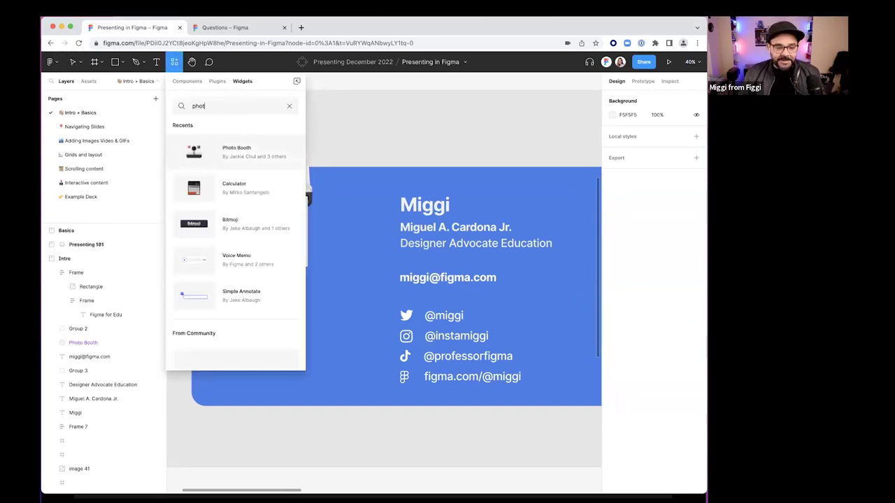
drag(210, 152, 323, 129)
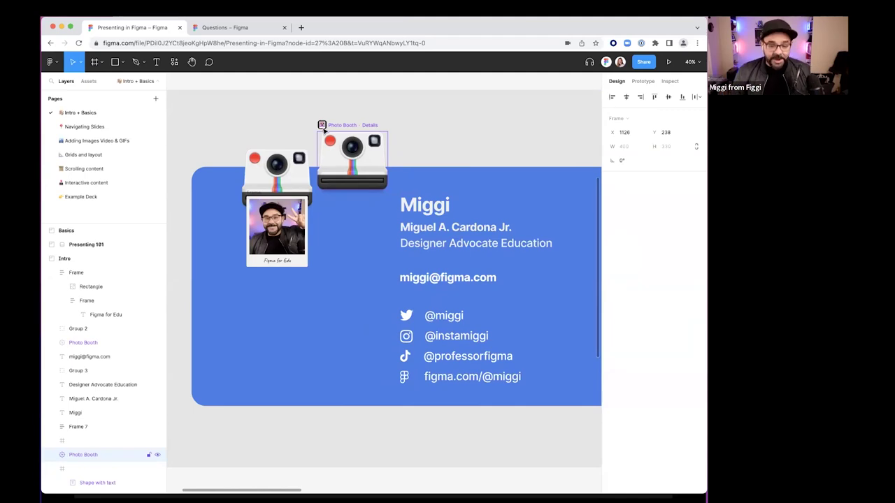
key(Delete)
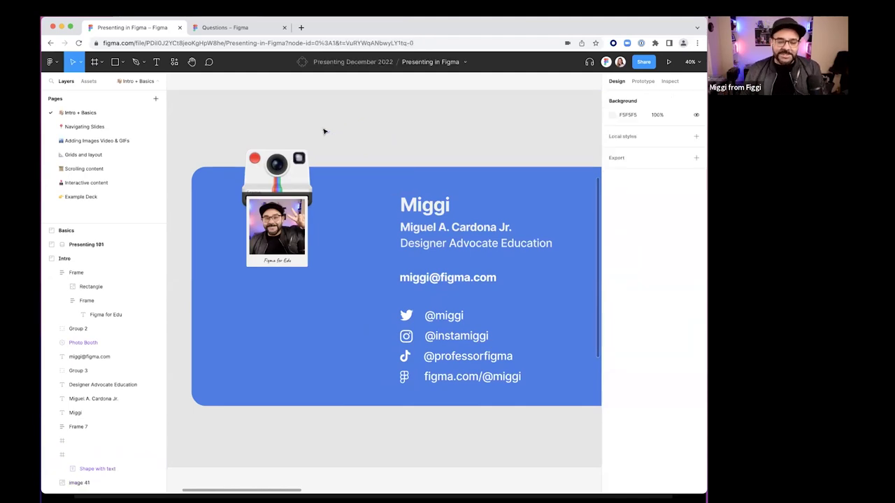
click(324, 131)
Pan across the canvas to the 'Figma + FigJam are free for students & educators' slide
scroll(374, 120, right, 3)
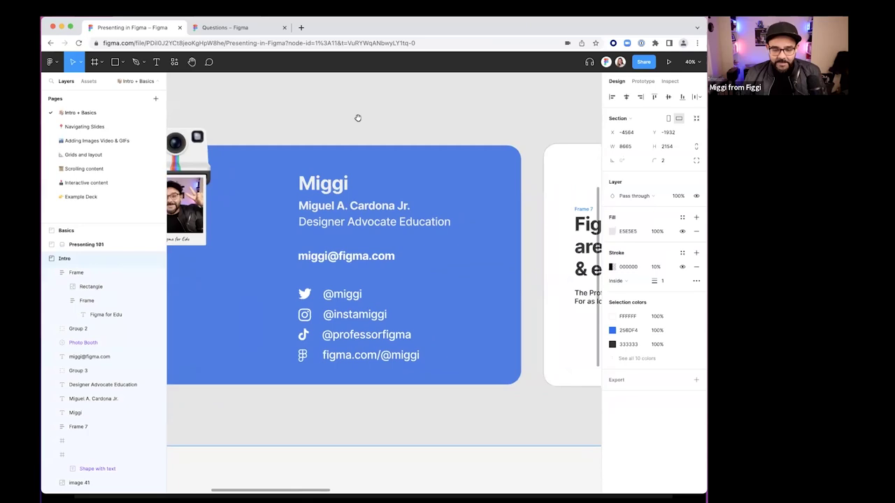
scroll(362, 231, right, 3)
scroll(370, 241, down, 2)
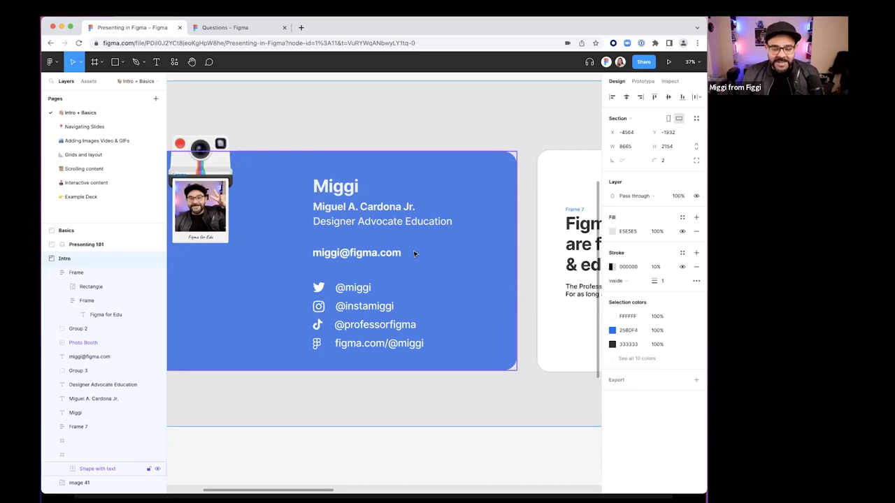
scroll(403, 267, up, 3)
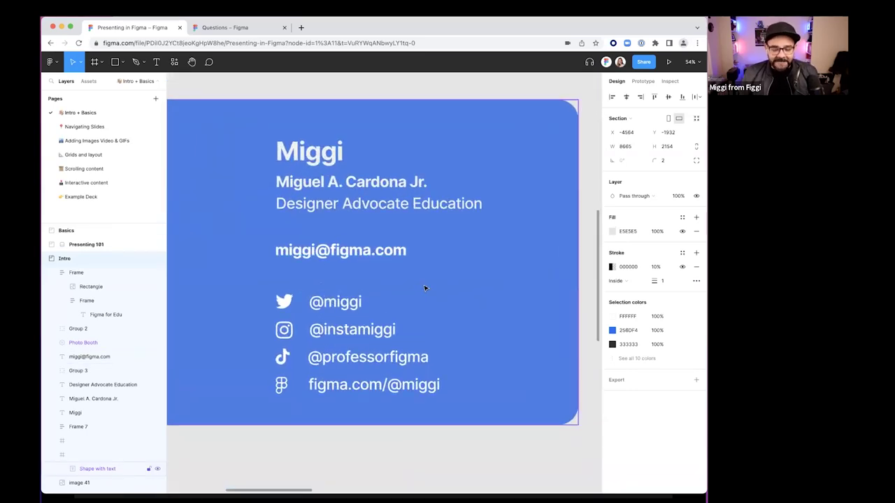
scroll(412, 301, down, 1)
scroll(392, 335, down, 2)
scroll(354, 353, up, 1)
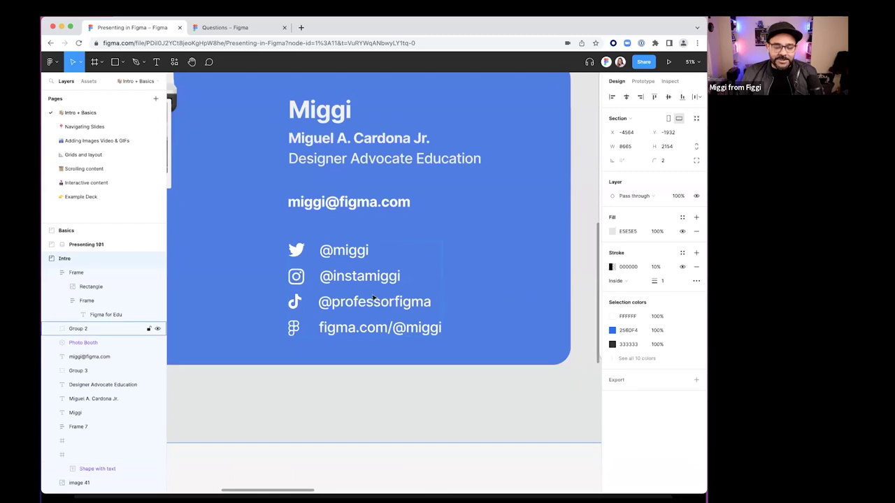
scroll(421, 381, down, 3)
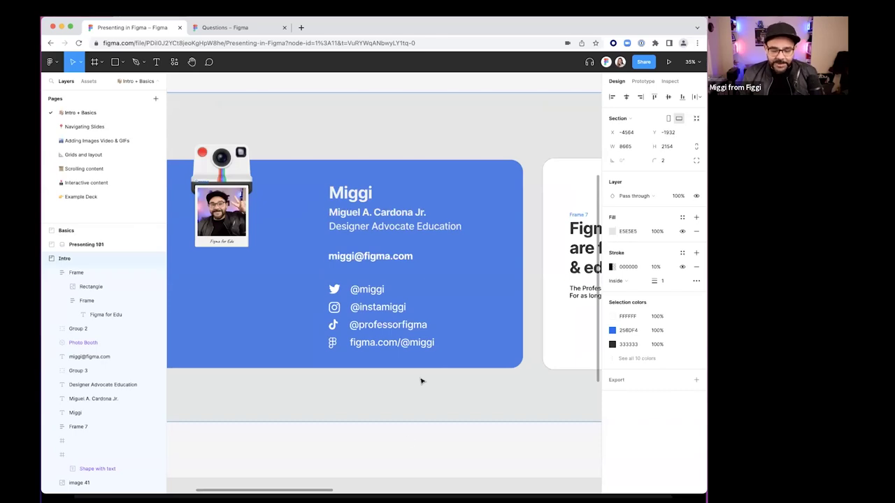
click(404, 452)
scroll(359, 316, up, 3)
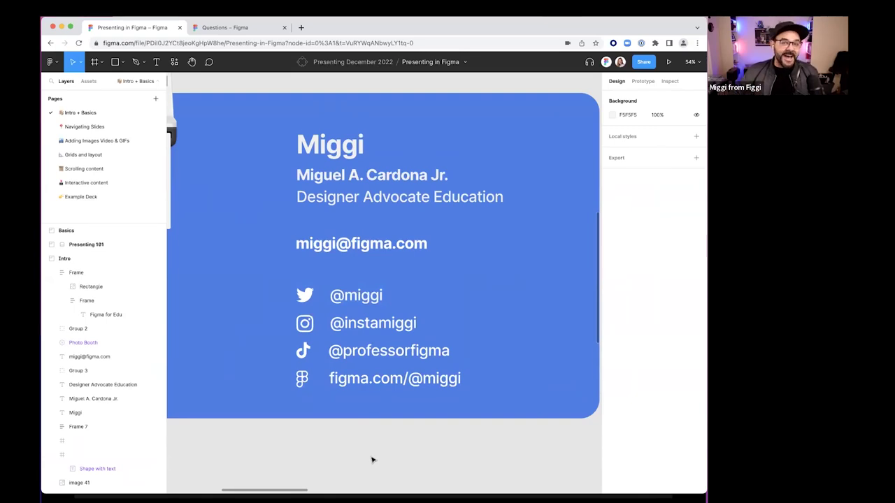
scroll(378, 440, right, 10)
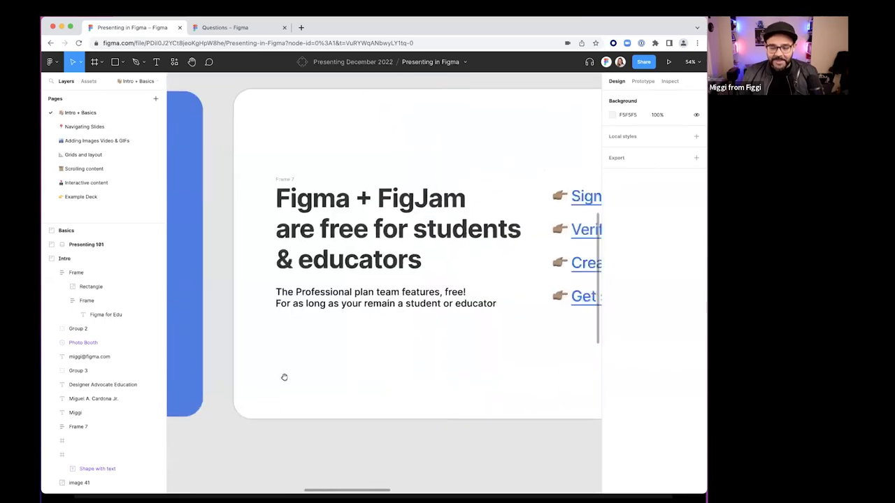
scroll(416, 349, down, 5)
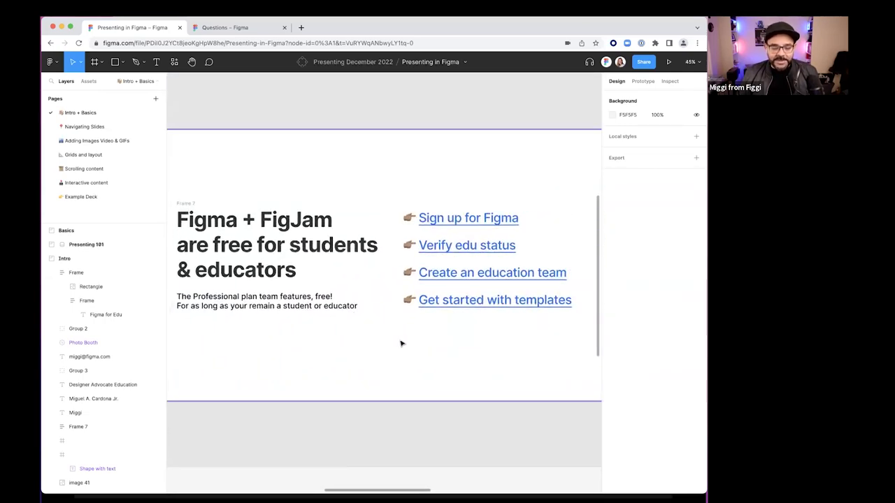
scroll(412, 345, down, 1)
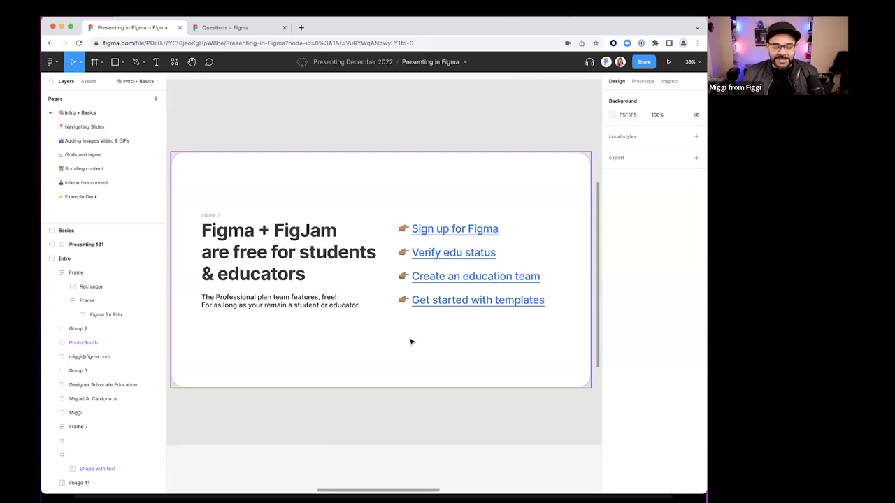
scroll(459, 331, right, 1)
Open the 'Verify edu status' link's Figma for education page in a new tab, then return to the deck
mouse_move(445, 274)
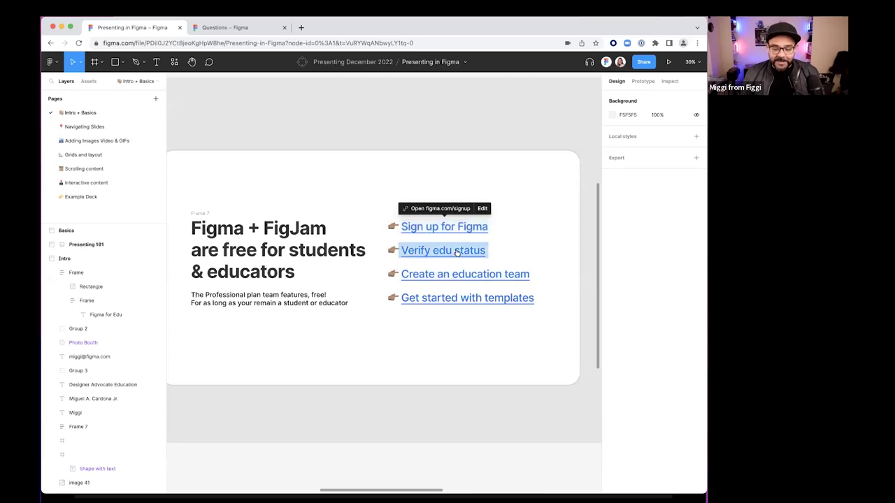
mouse_move(456, 255)
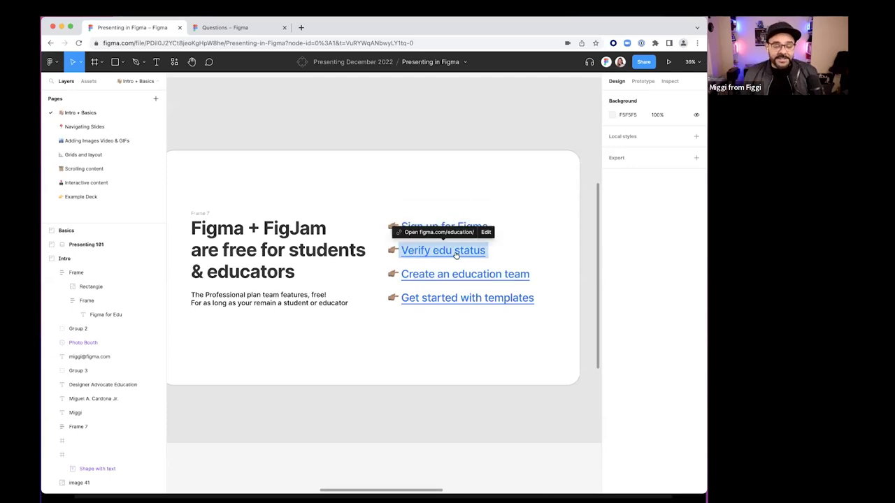
click(451, 250)
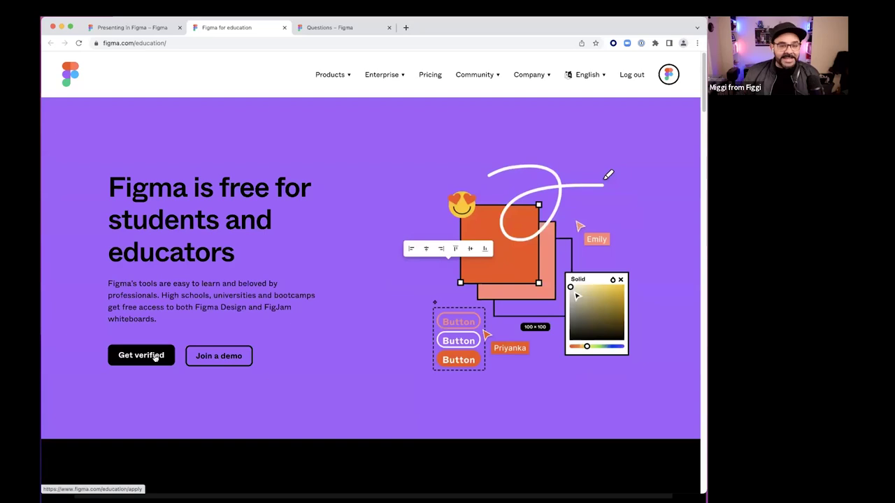
click(133, 28)
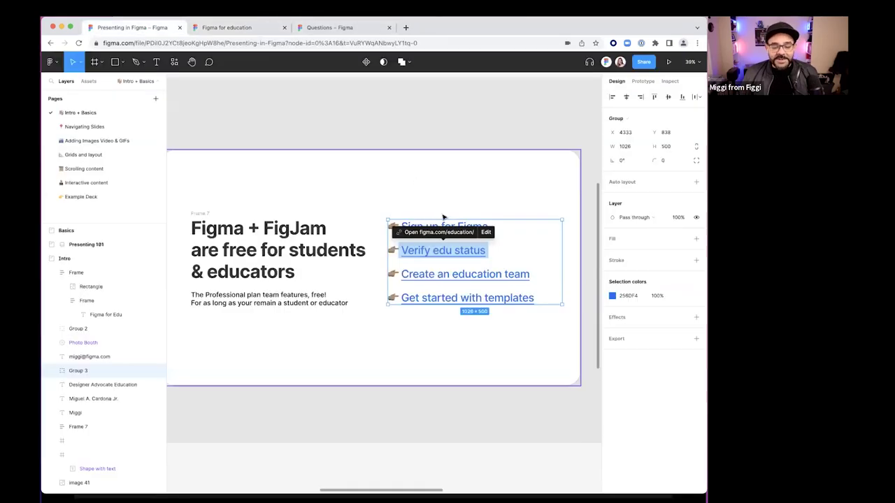
click(541, 149)
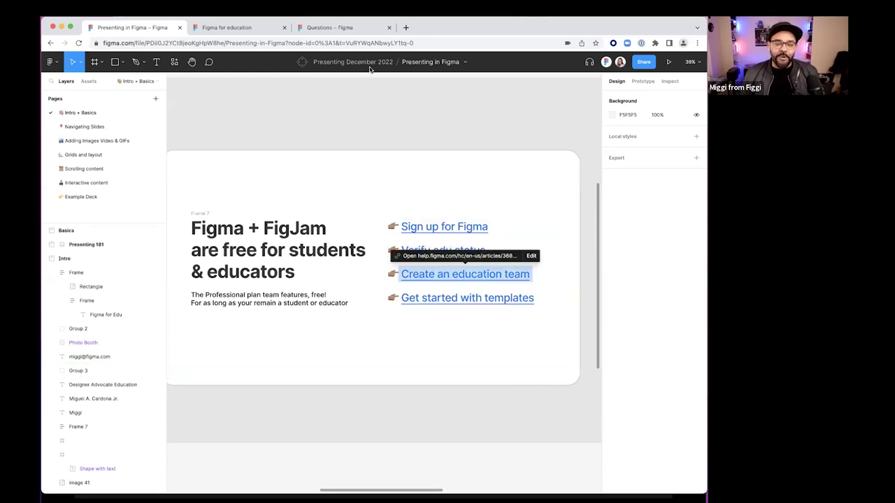
Create a team named 'Edu team' from figma.com, skipping adding collaborators
click(404, 28)
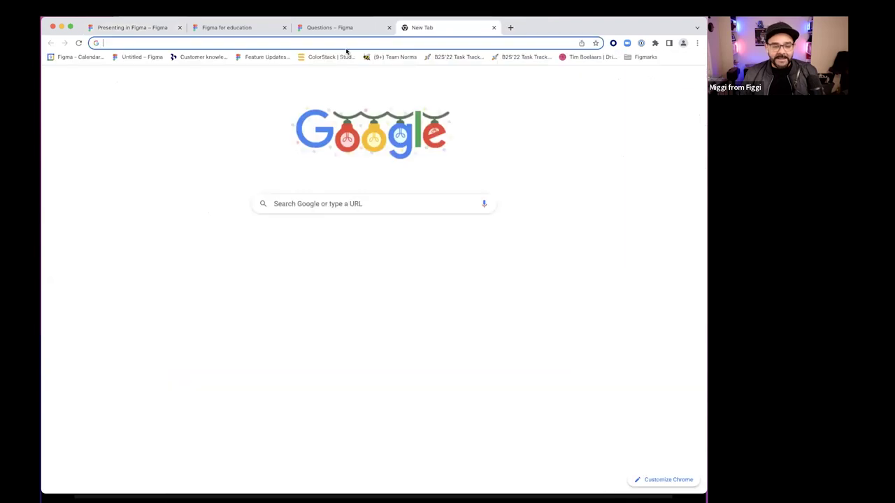
text(figma.com)
key(Return)
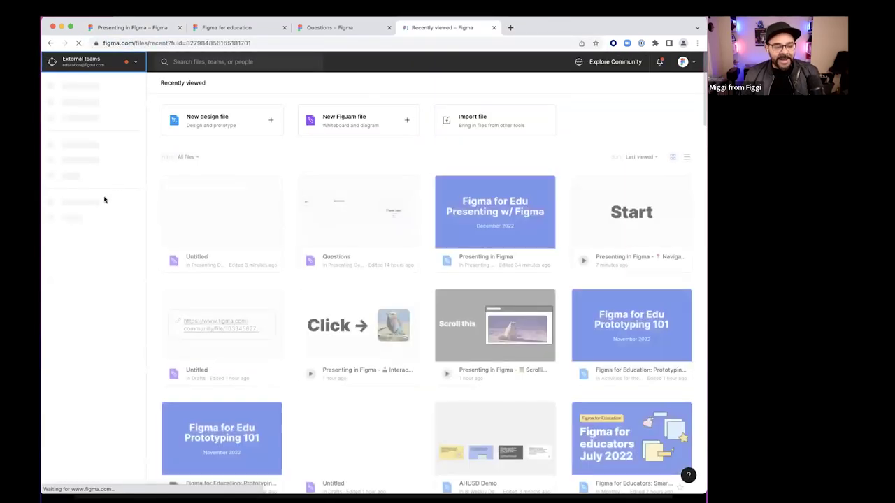
scroll(110, 351, down, 10)
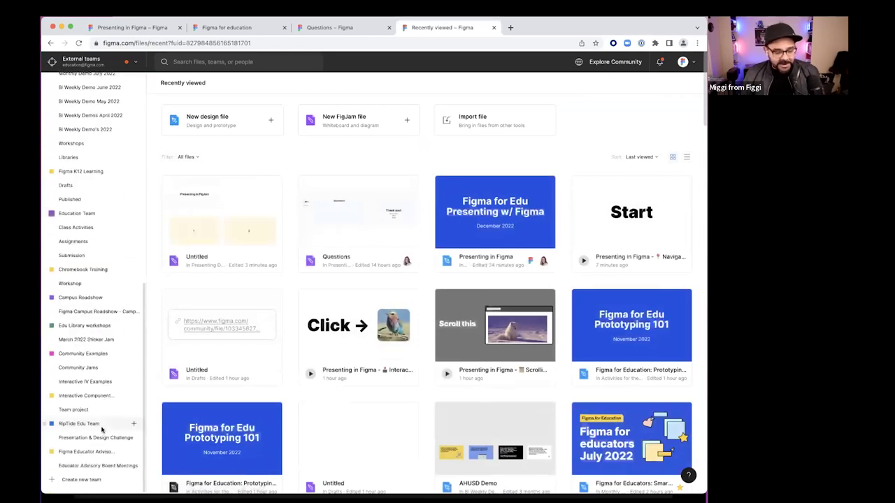
click(55, 481)
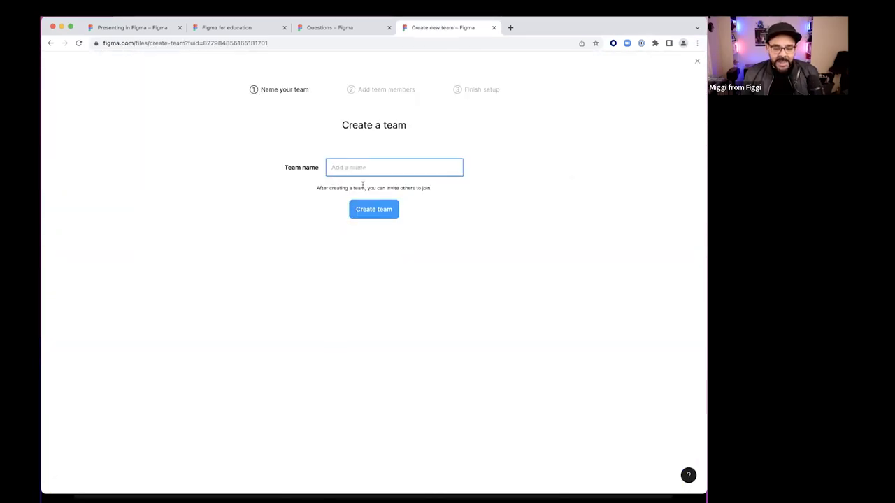
text(Edu team)
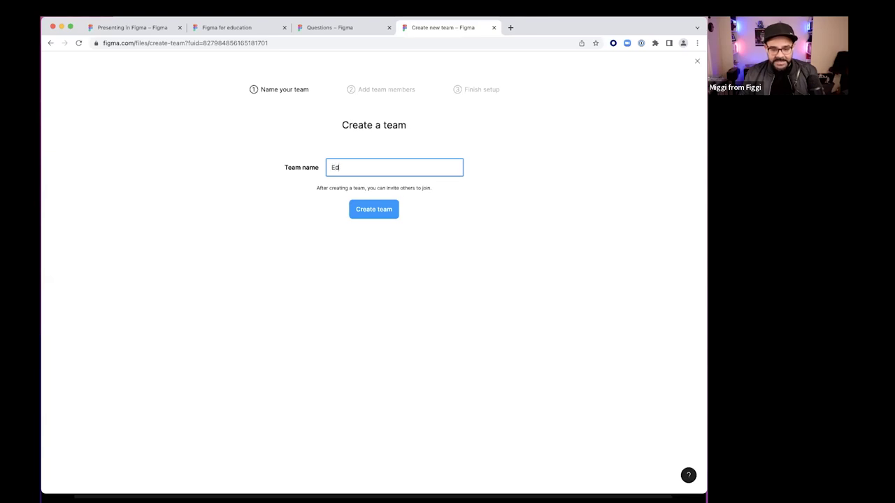
click(370, 209)
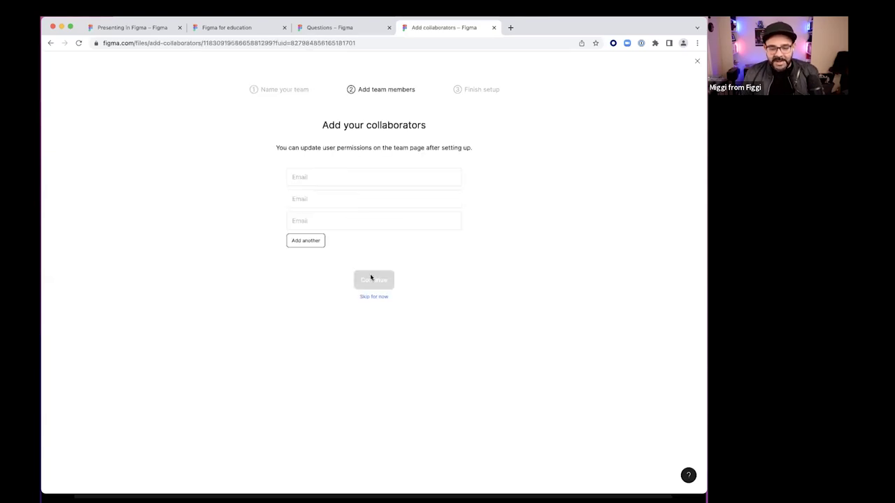
click(374, 294)
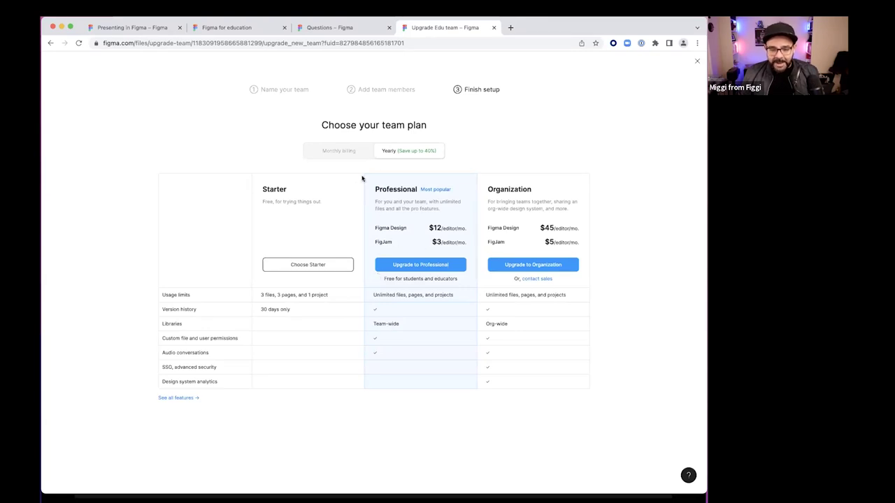
Choose the monthly Professional plan marked as an Education team, bringing the subtotal to $0
click(335, 151)
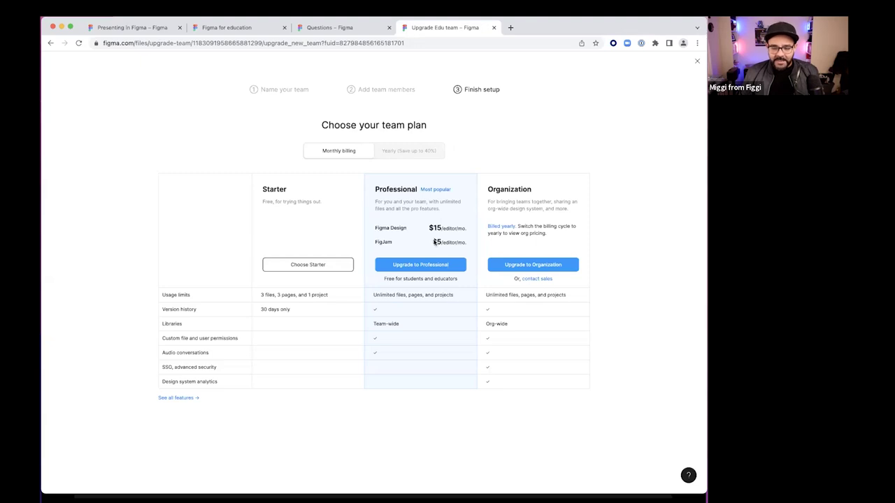
click(424, 265)
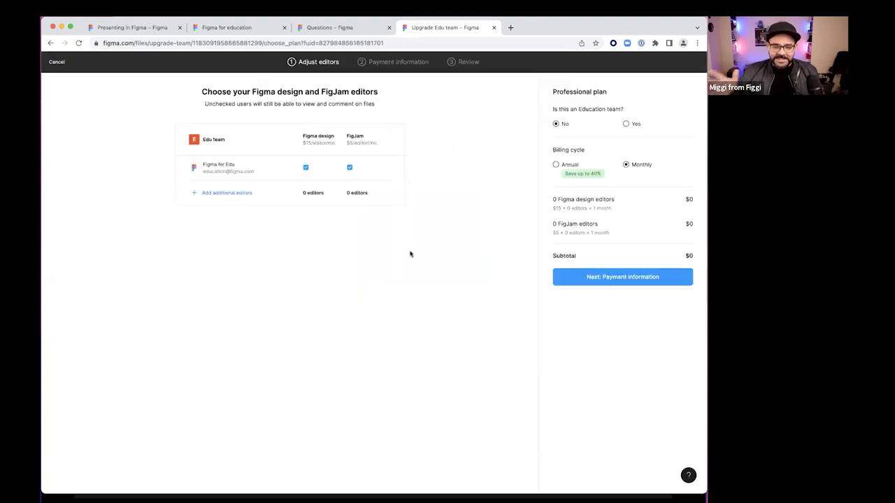
click(625, 124)
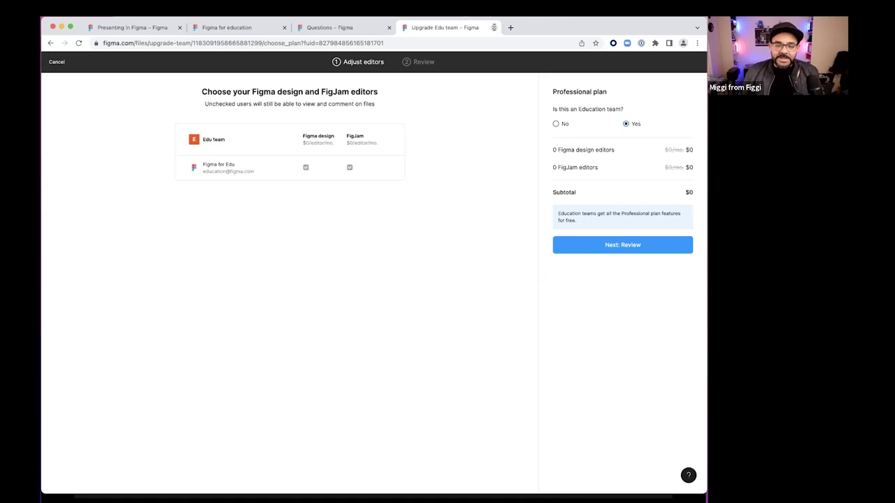
click(493, 27)
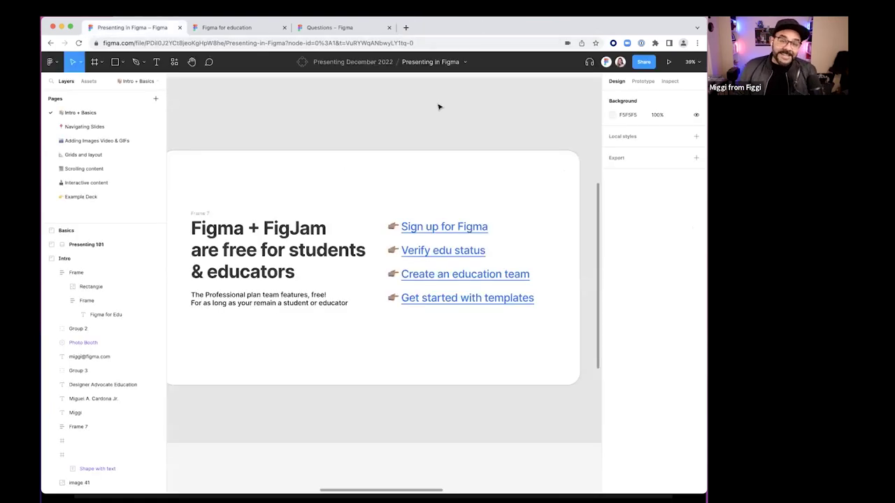
scroll(439, 108, down, 2)
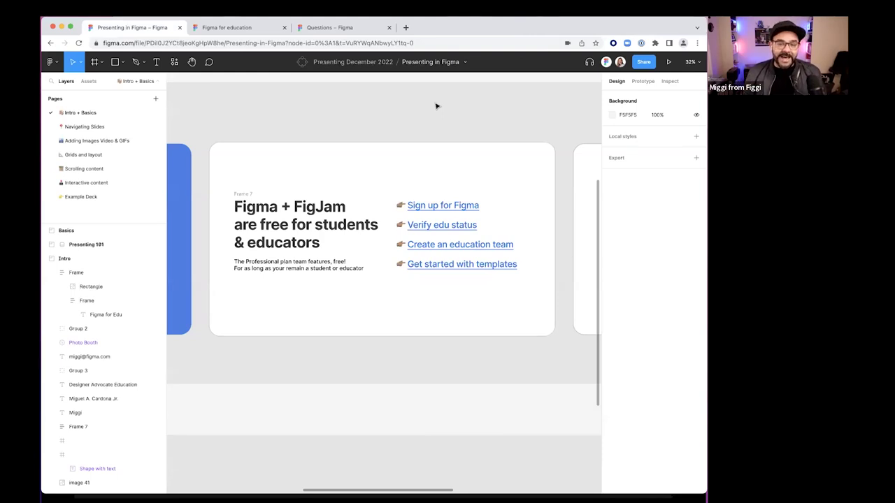
click(460, 272)
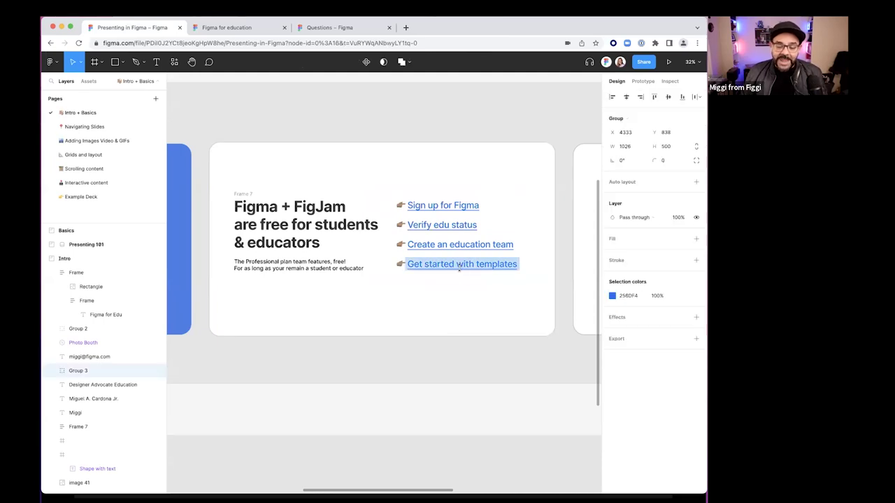
click(460, 272)
click(216, 44)
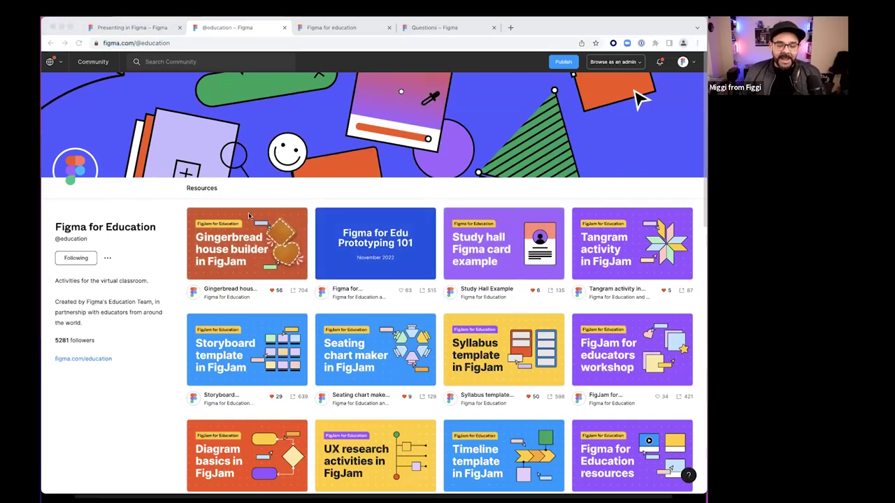
click(260, 264)
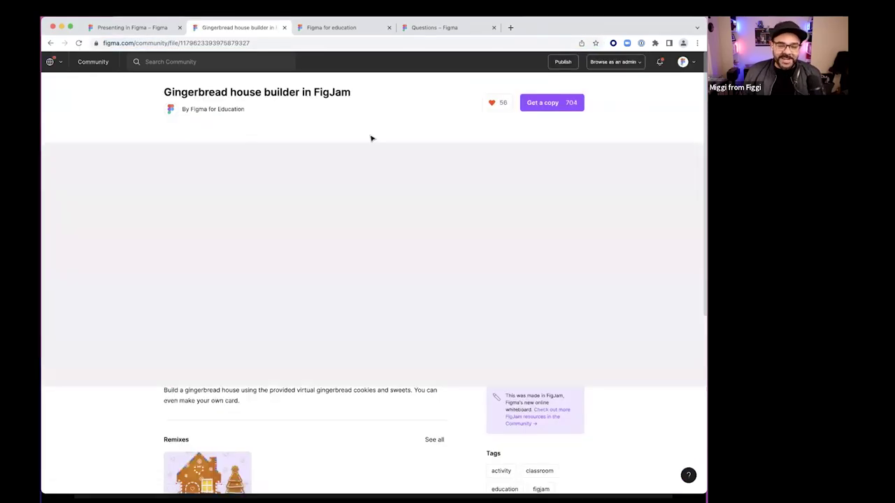
key(super+w)
Scroll to the 'Get started in three steps' slide and select it
click(471, 111)
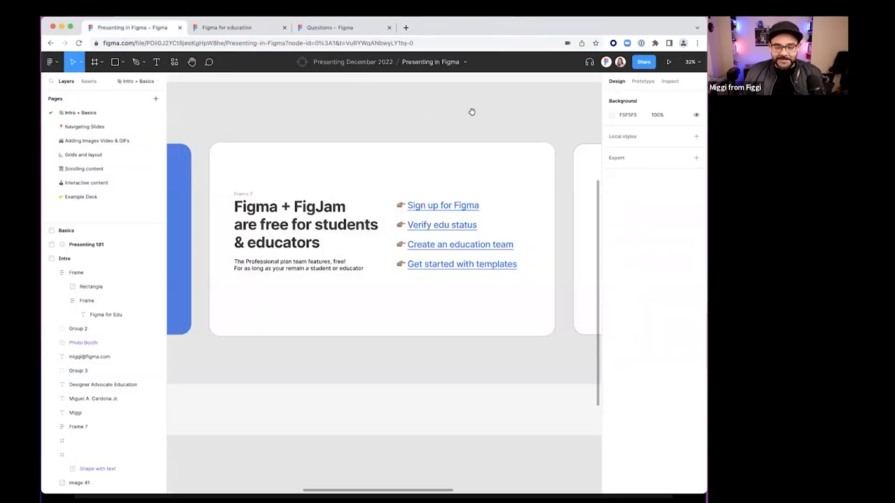
scroll(440, 123, right, 4)
scroll(440, 123, right, 5)
click(286, 275)
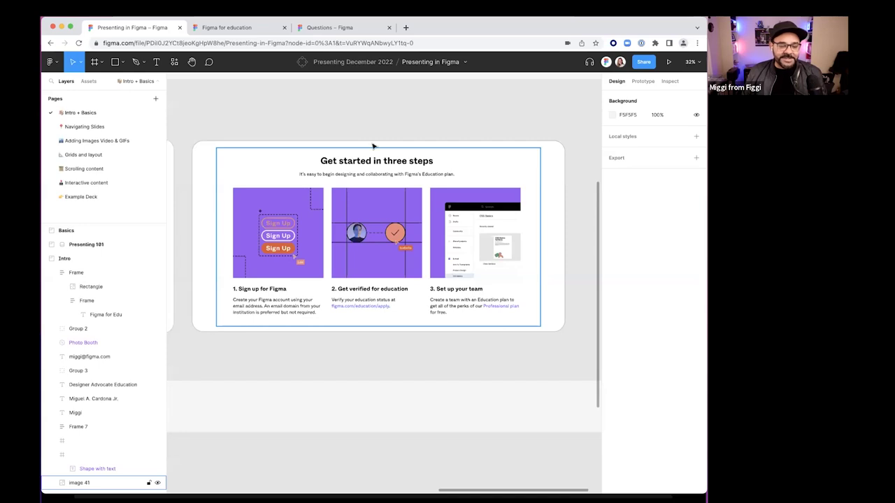
Deselect the Intro section and switch to the Navigating Slides page
click(343, 126)
scroll(341, 122, down, 1)
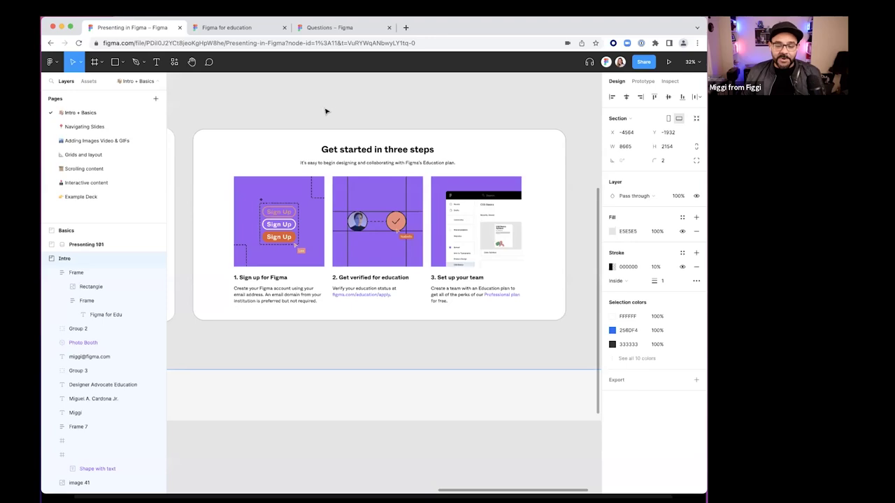
click(329, 107)
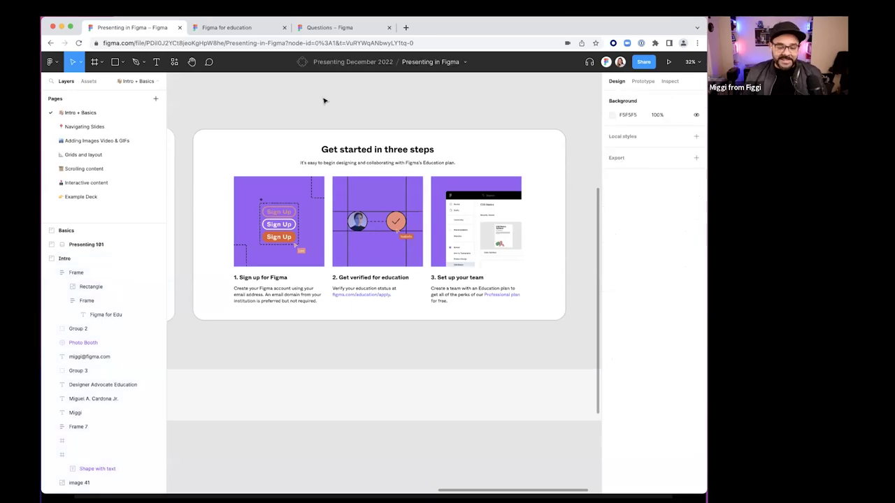
click(114, 127)
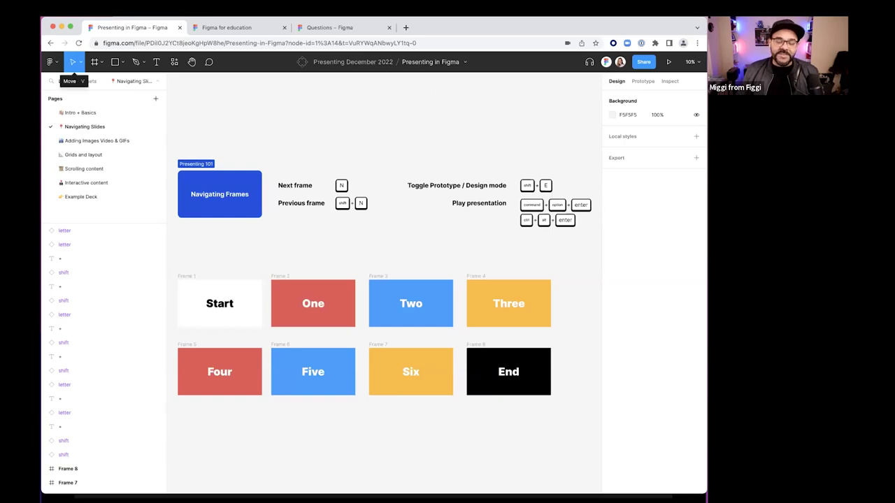
Switch to the Example Deck page with its eleven slides from 'Hello!' to 'Thank You!'
scroll(313, 132, left, 2)
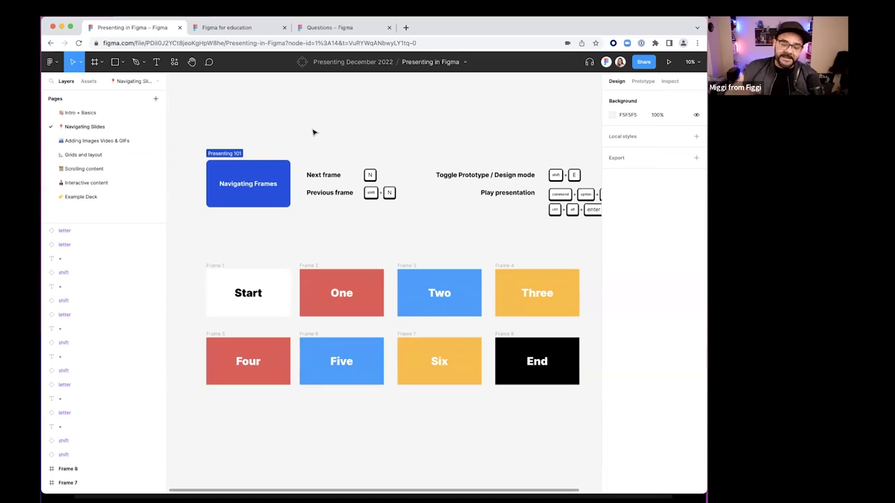
scroll(331, 120, down, 2)
scroll(312, 112, right, 1)
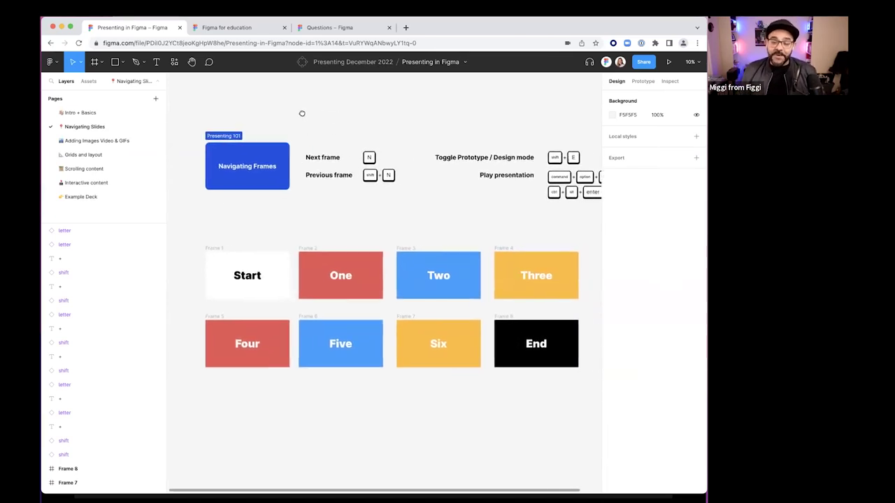
click(119, 197)
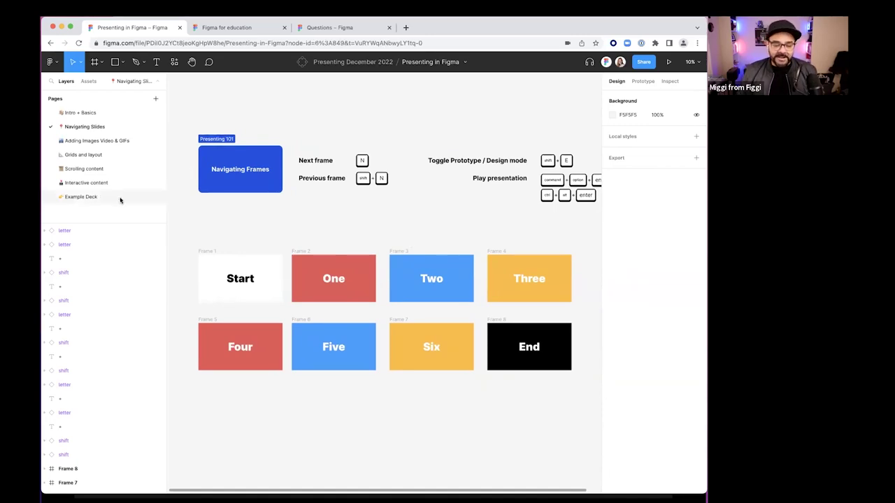
scroll(316, 150, down, 1)
scroll(316, 150, left, 1)
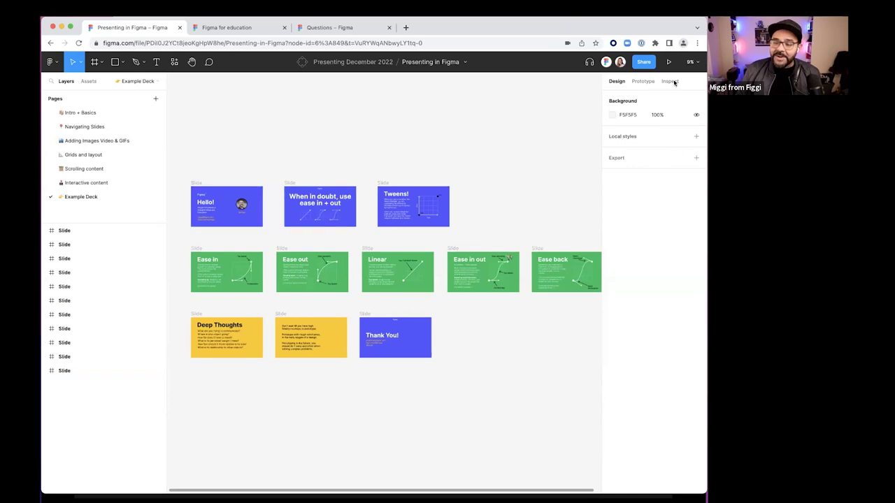
Select the Hello! slide and present the Example Deck with Cmd+Option+Enter
click(203, 182)
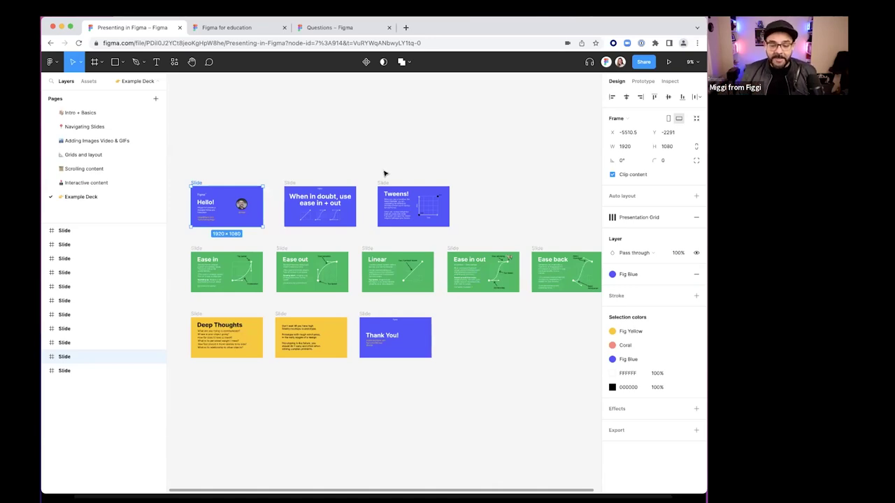
click(404, 158)
scroll(218, 152, left, 2)
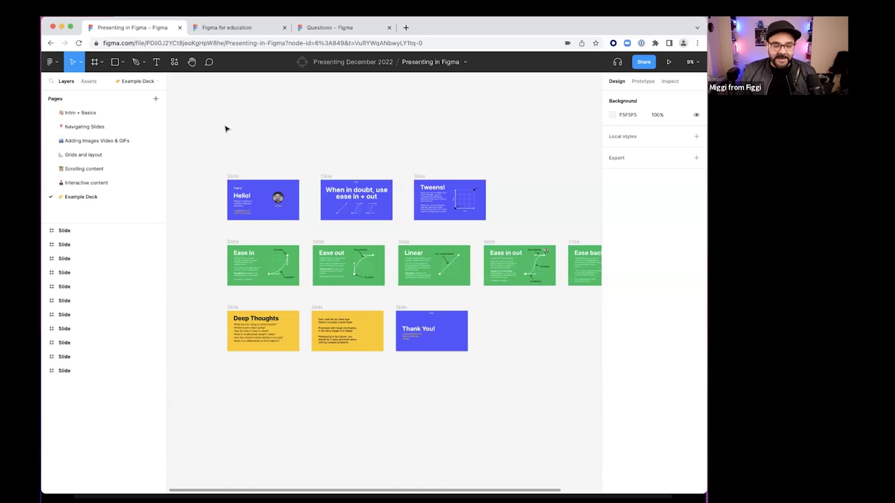
click(234, 180)
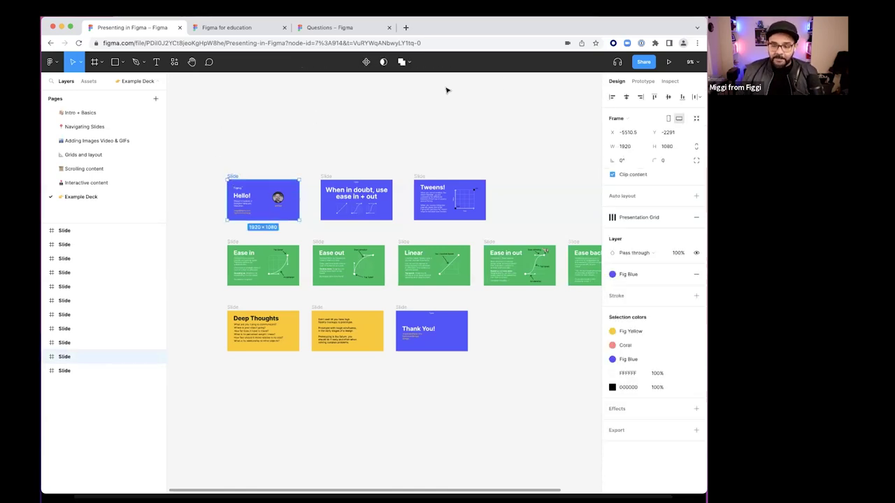
key(super+alt+Return)
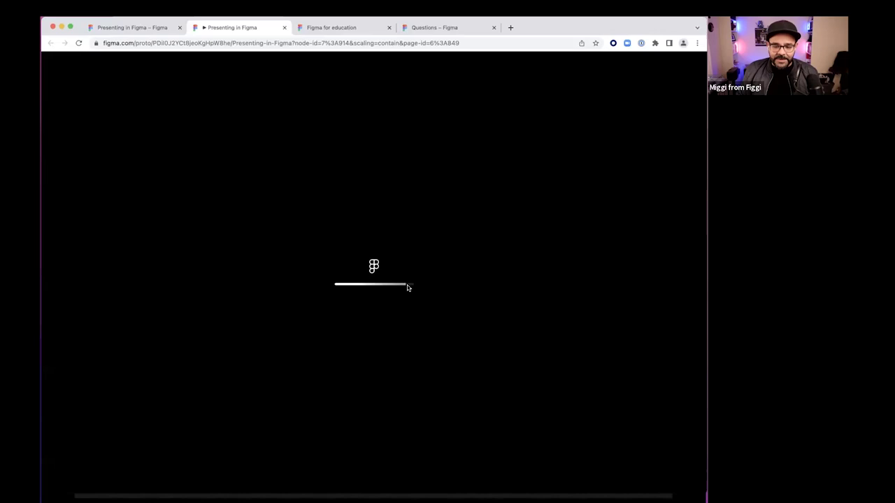
Return to the Figma editor and step between slides with N and Shift+N
click(145, 30)
scroll(253, 126, down, 2)
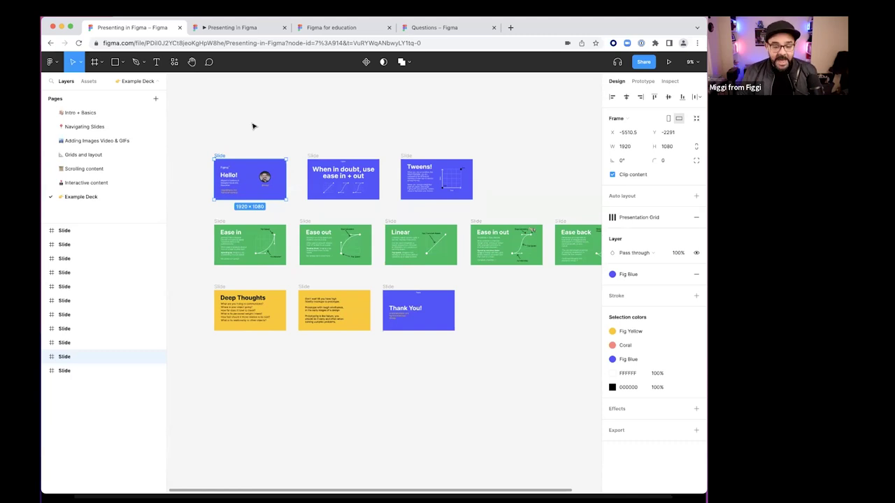
key(n)
key(shift+n)
key(shift+n)
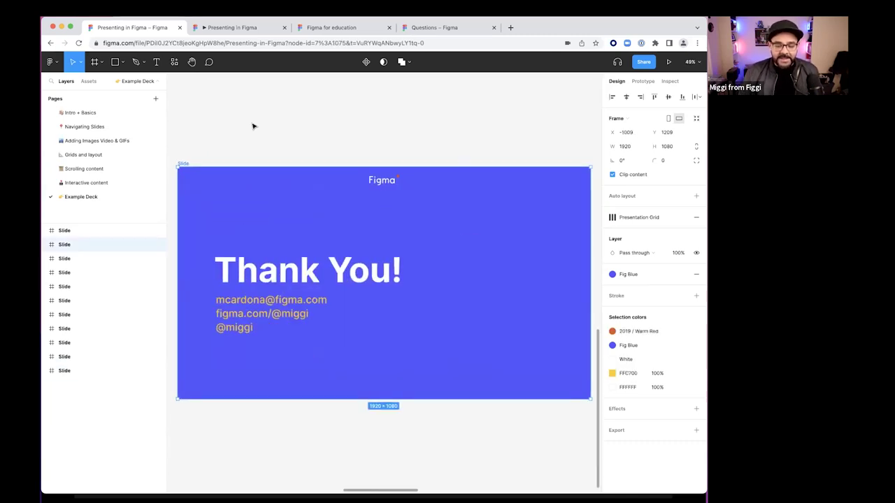
key(shift+n)
key(shift+n)
key(shift+n)
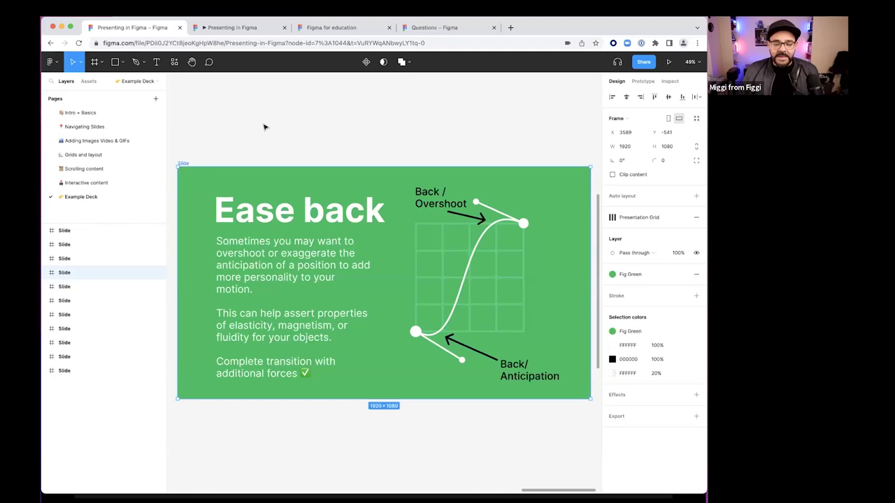
scroll(264, 126, down, 10)
scroll(264, 140, left, 5)
Select the Hello! slide, step forward through the slides, and reload the stalled presentation view
click(258, 201)
scroll(262, 198, up, 3)
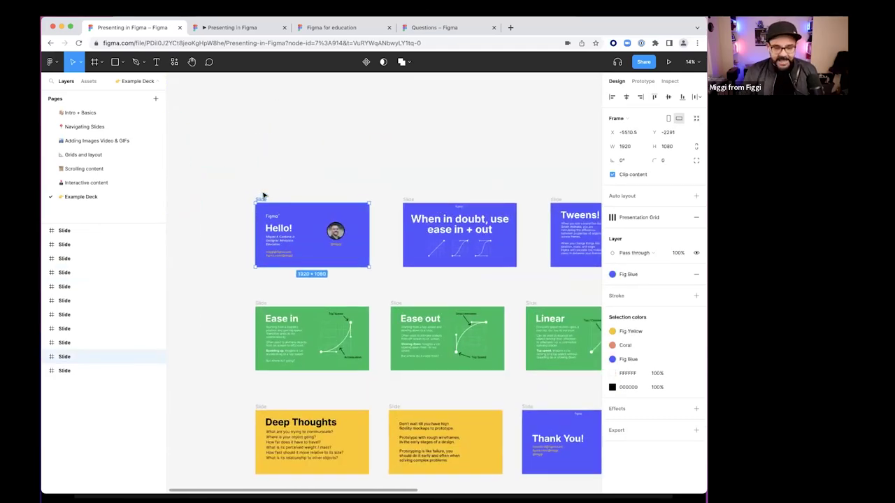
key(n)
key(n)
key(n)
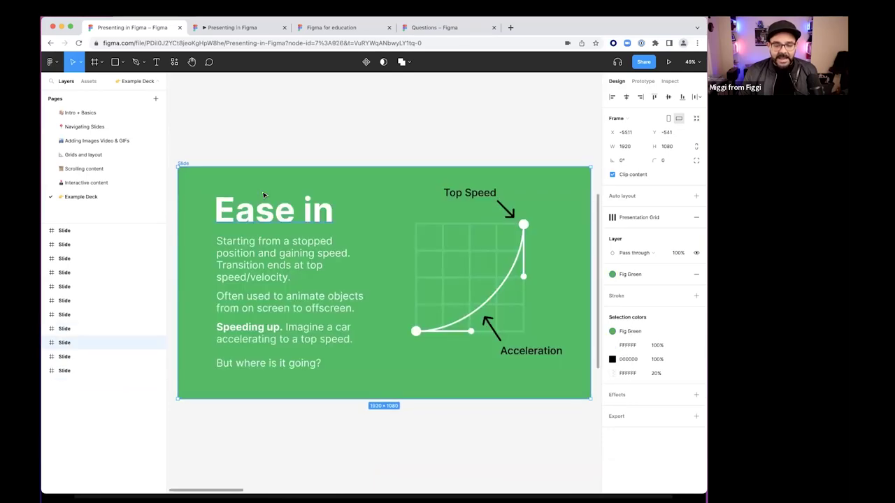
key(n)
key(n)
key(n)
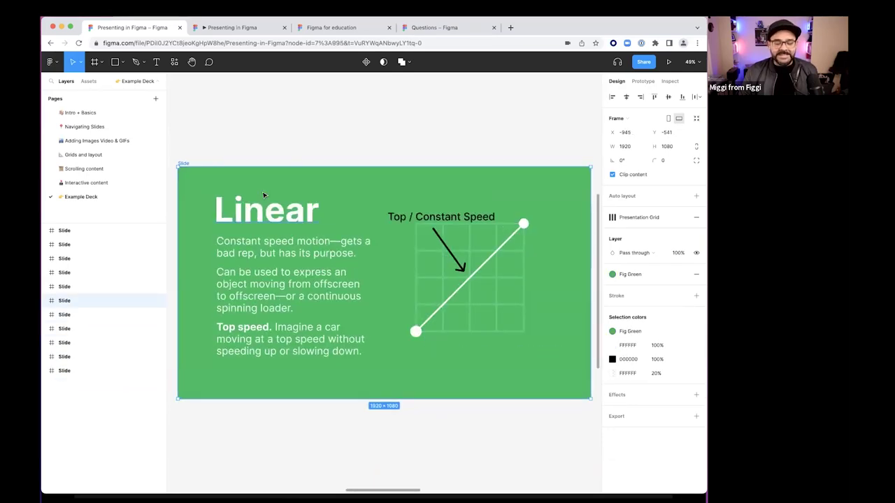
click(227, 30)
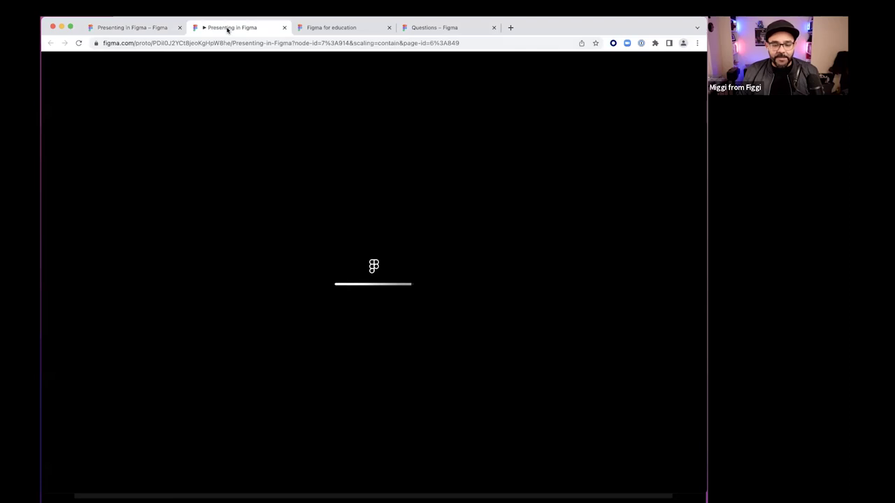
click(78, 43)
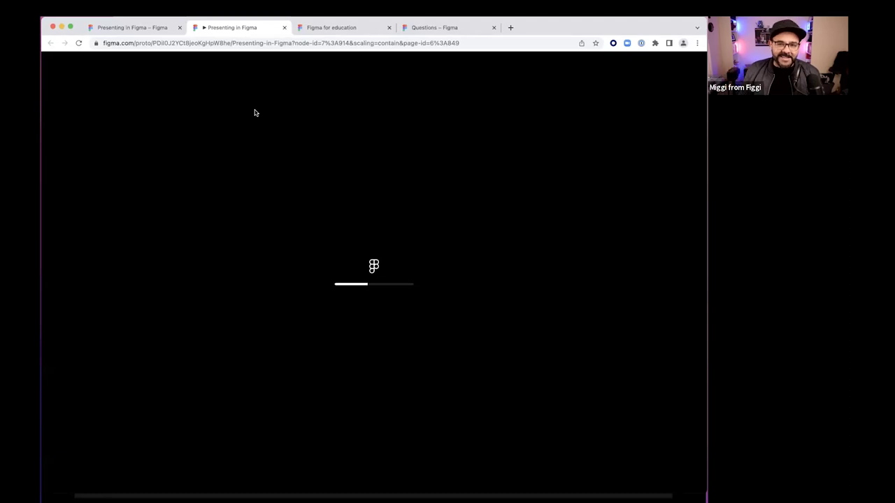
Back in the editor, open the Navigating Slides page from the Pages list
click(140, 28)
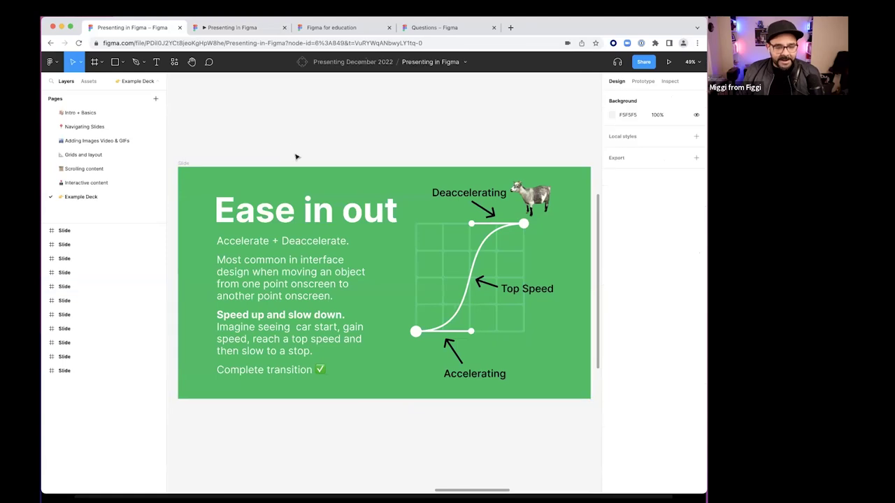
scroll(296, 157, down, 3)
scroll(283, 139, left, 5)
scroll(431, 168, up, 3)
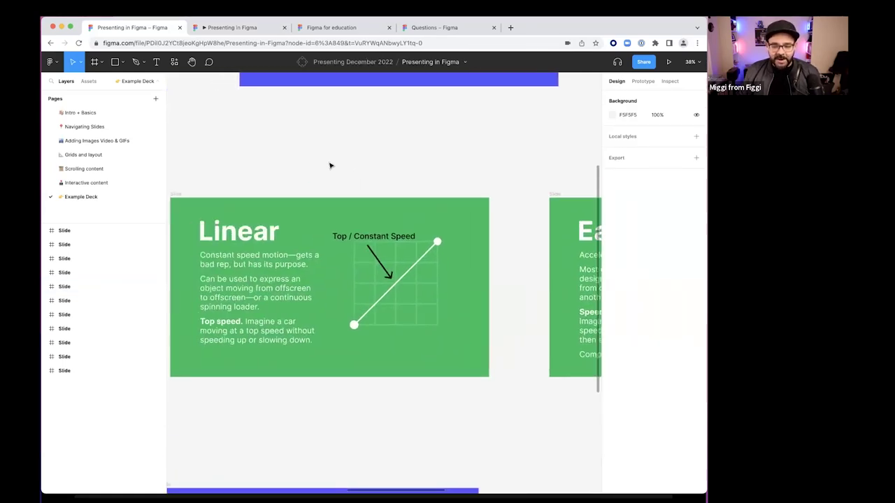
scroll(331, 166, down, 3)
scroll(321, 164, up, 5)
scroll(301, 161, left, 5)
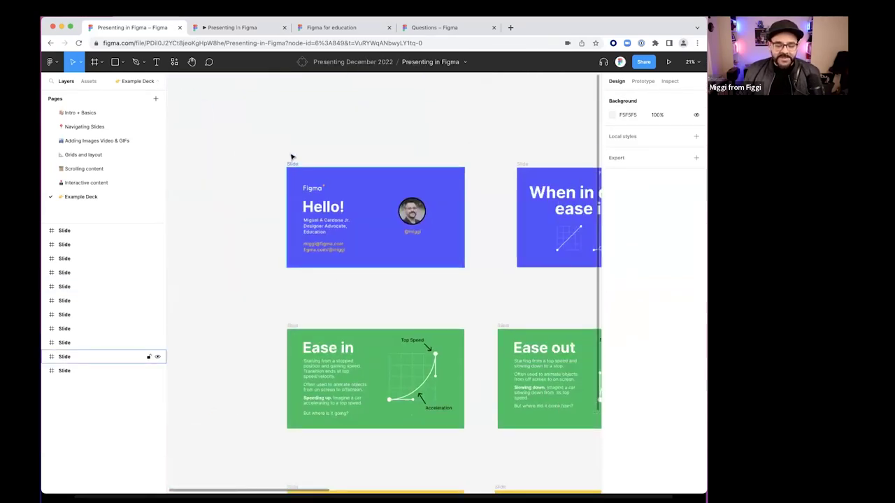
click(158, 128)
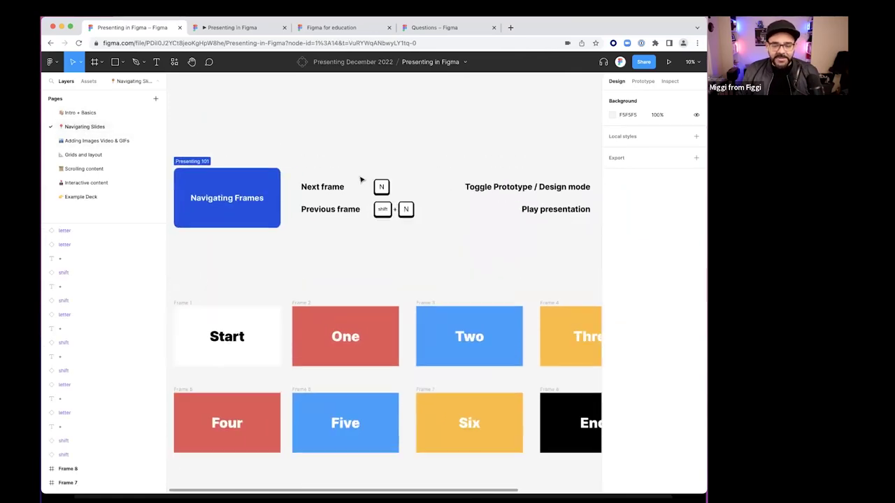
scroll(360, 180, up, 5)
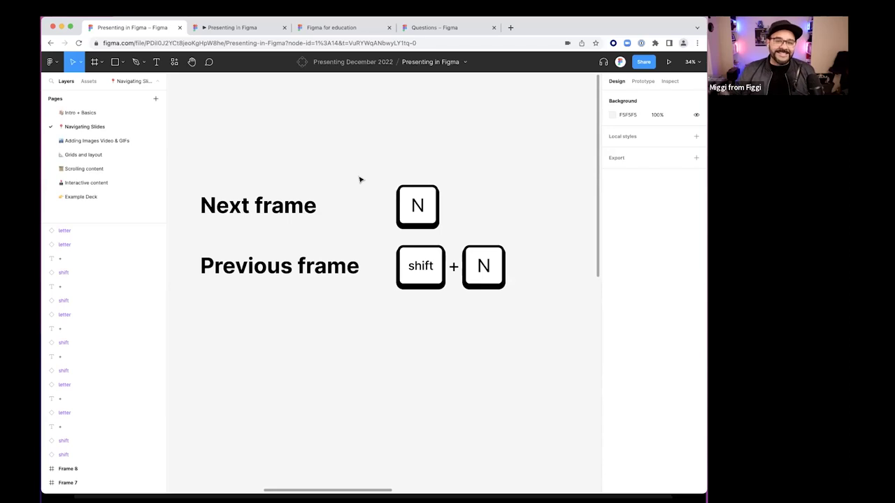
scroll(389, 183, down, 5)
scroll(389, 183, down, 5)
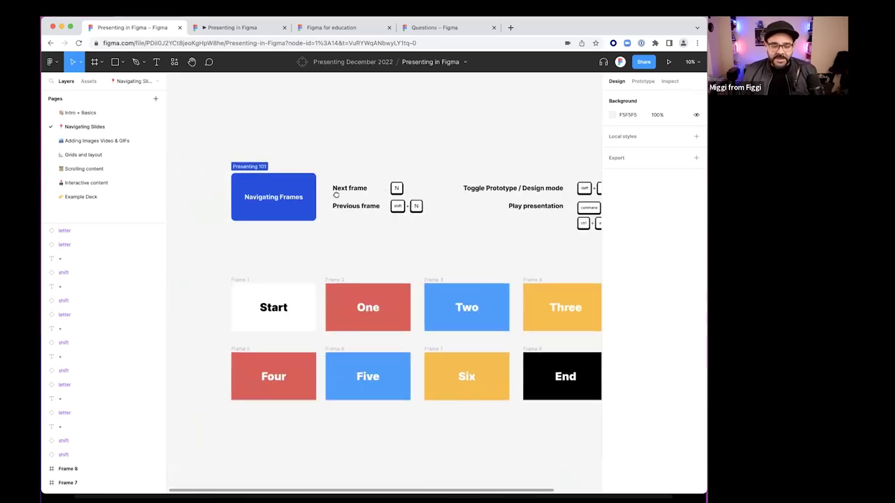
click(223, 216)
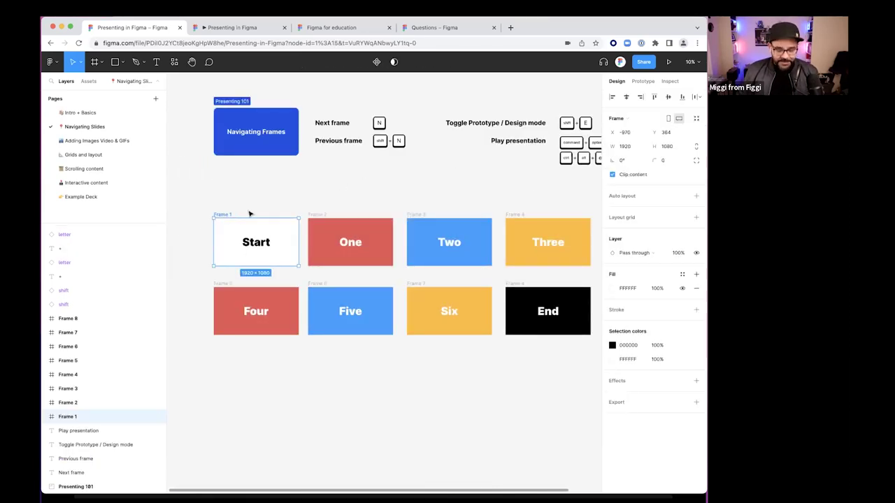
key(n)
key(n)
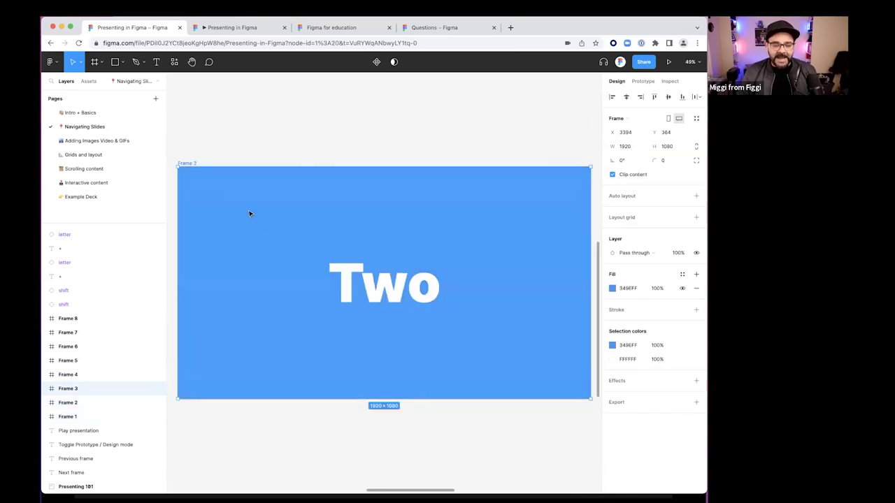
key(shift+n)
key(shift+n)
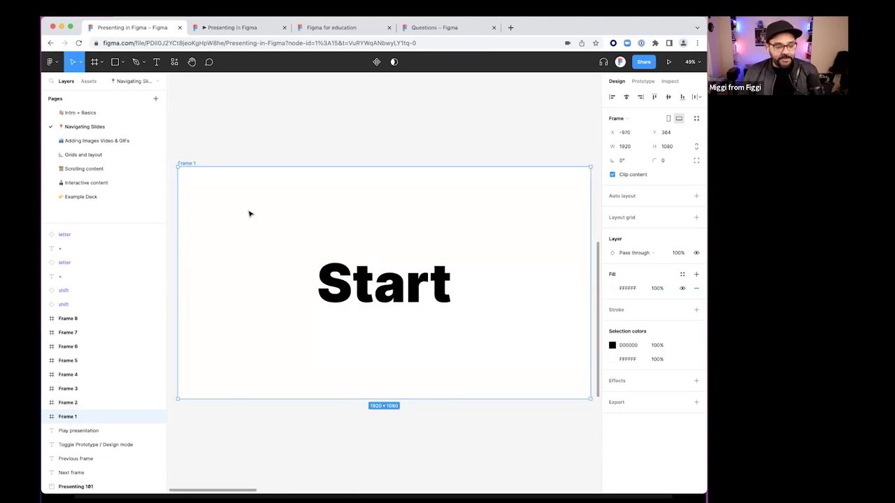
key(n)
key(n)
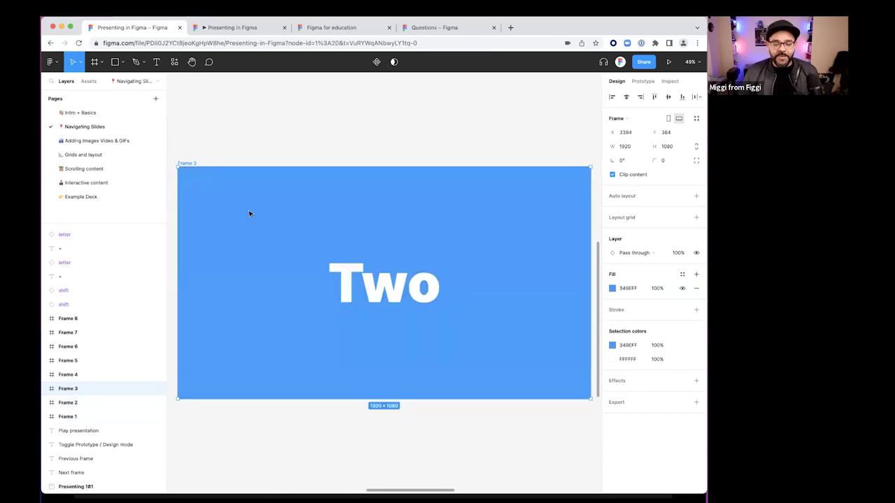
key(n)
key(shift+n)
key(shift+n)
key(shift+n)
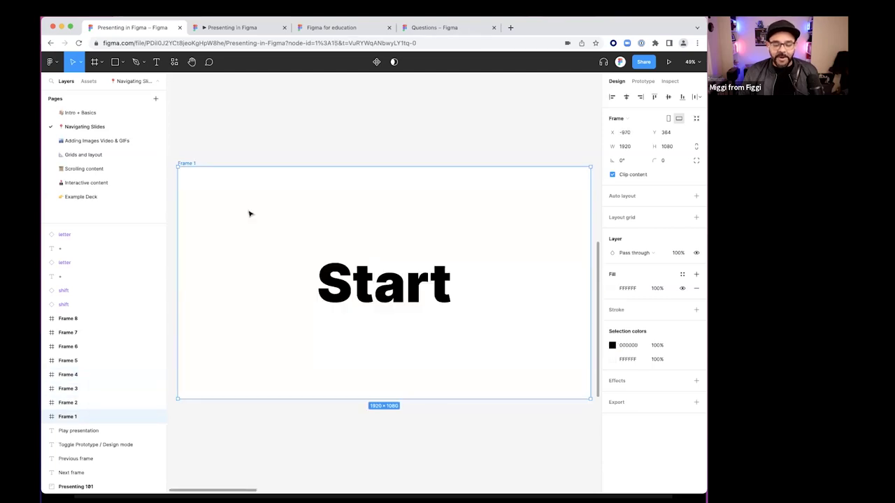
key(n)
key(n)
key(n)
key(n)
key(n)
key(shift+1)
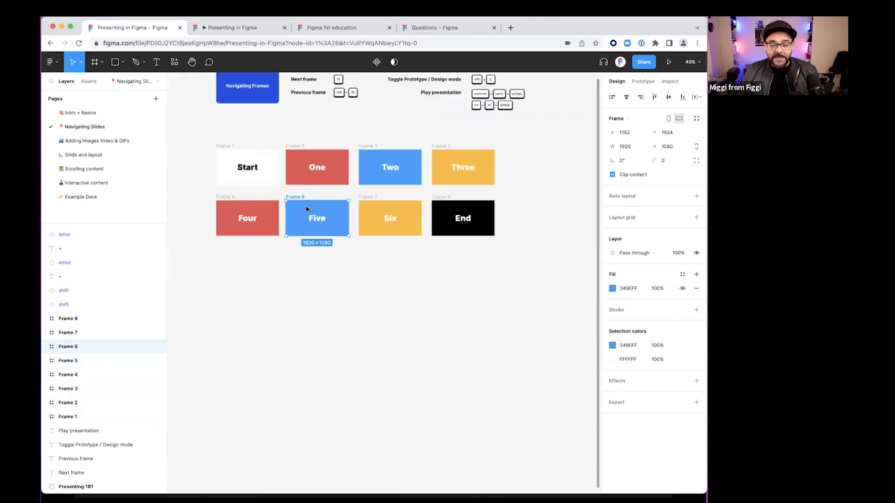
click(314, 266)
scroll(316, 239, up, 5)
click(230, 174)
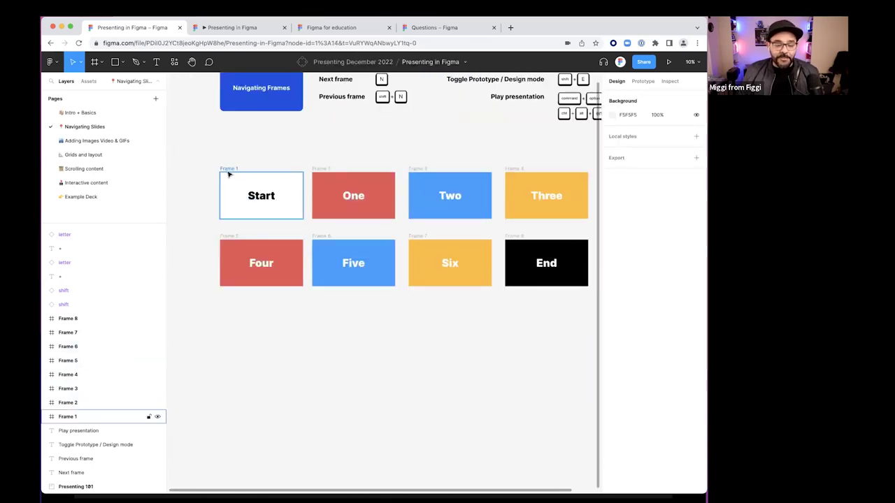
key(Escape)
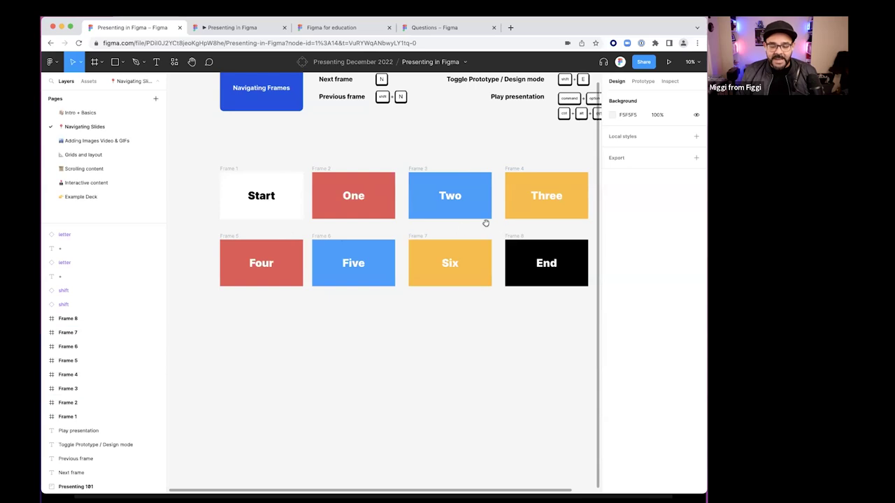
scroll(489, 224, right, 2)
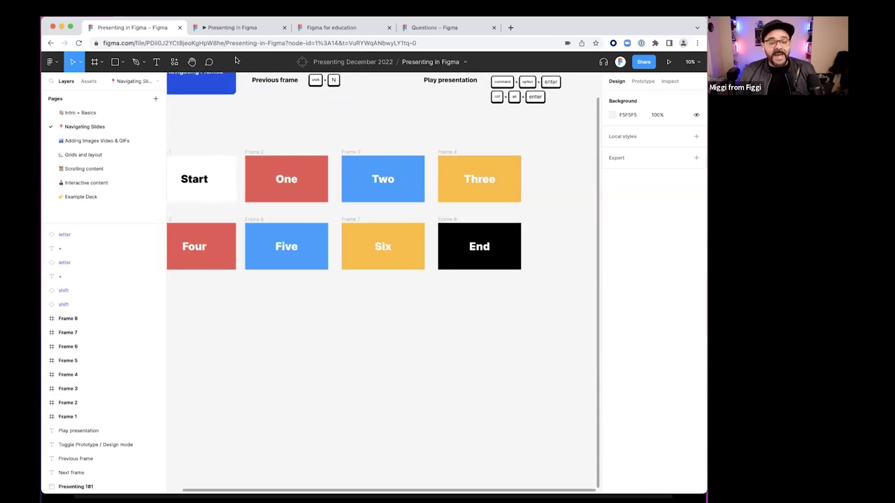
click(239, 28)
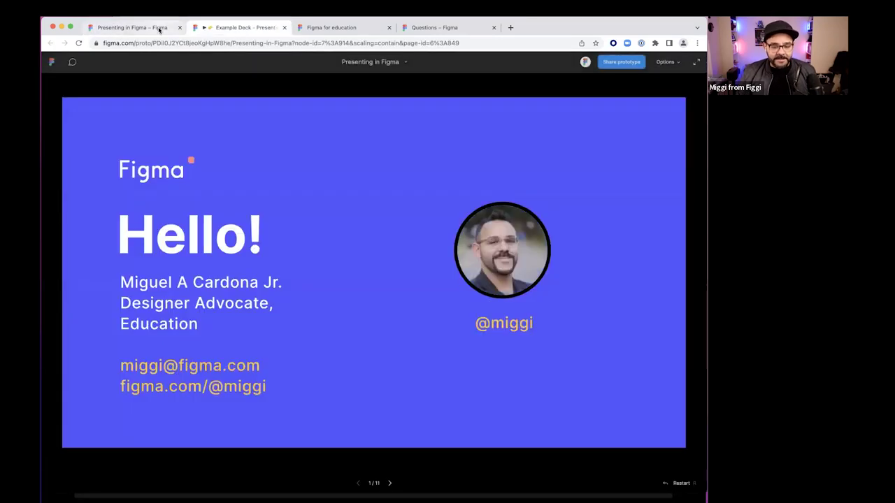
click(160, 28)
click(255, 27)
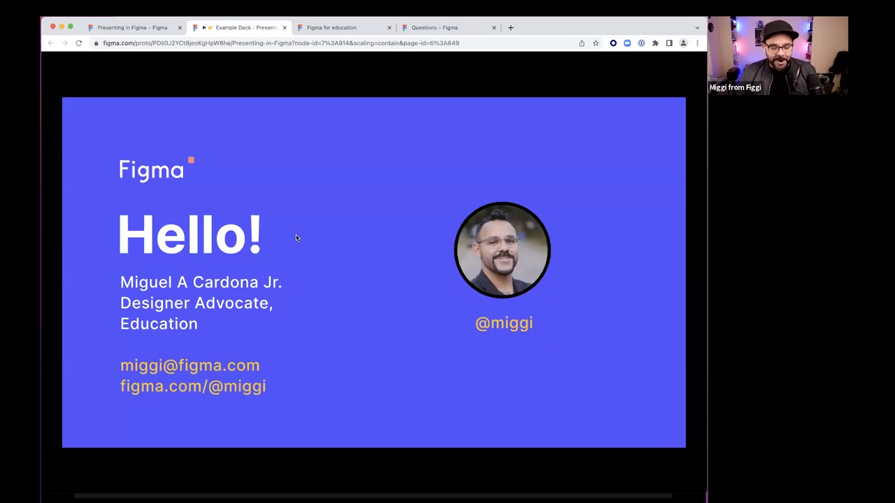
key(Right)
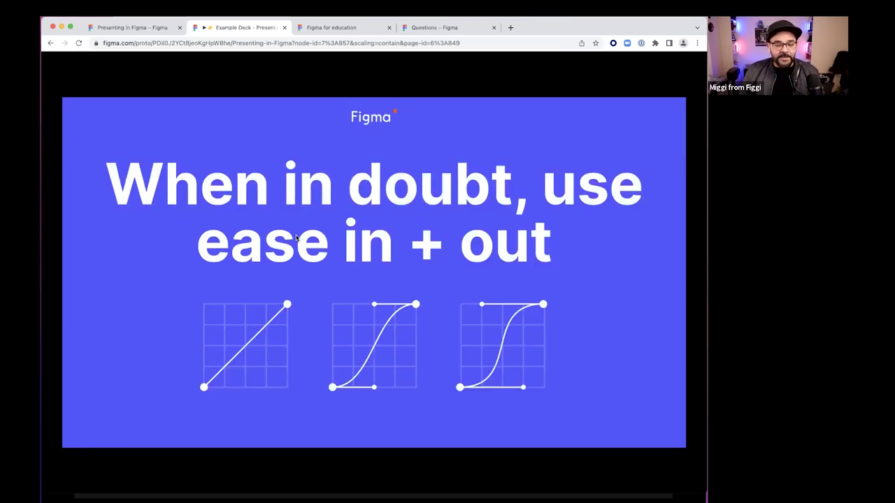
key(Right)
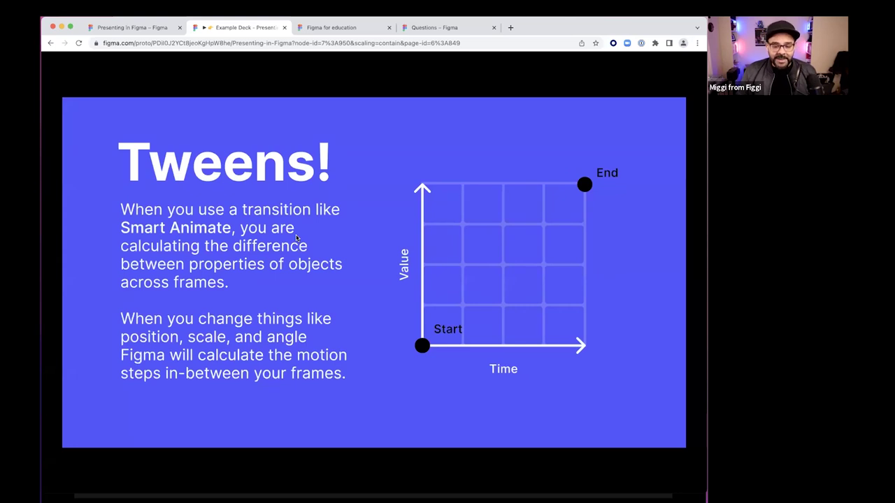
key(Right)
key(Right)
key(Right)
key(Right)
key(Right)
key(Left)
key(Left)
key(Left)
key(Left)
key(Left)
key(Left)
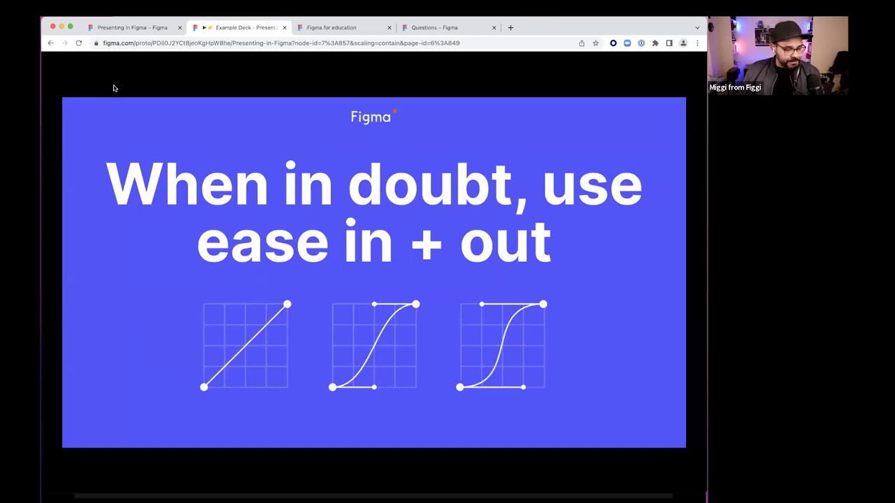
click(131, 27)
scroll(308, 175, up, 3)
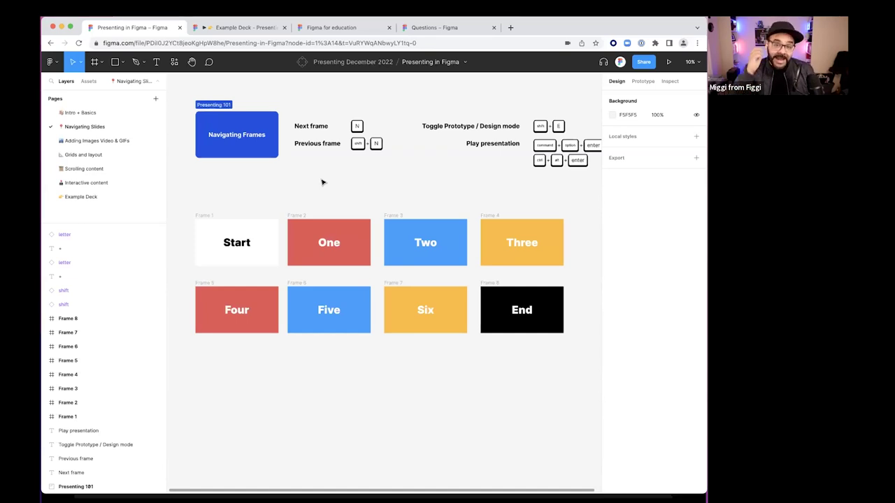
scroll(311, 180, down, 1)
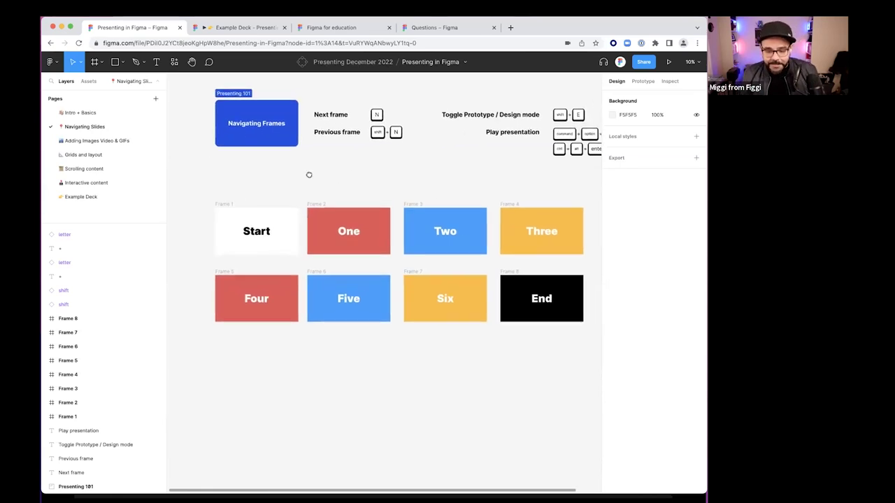
scroll(276, 189, up, 2)
scroll(276, 189, right, 1)
click(202, 231)
click(202, 231)
scroll(279, 222, up, 2)
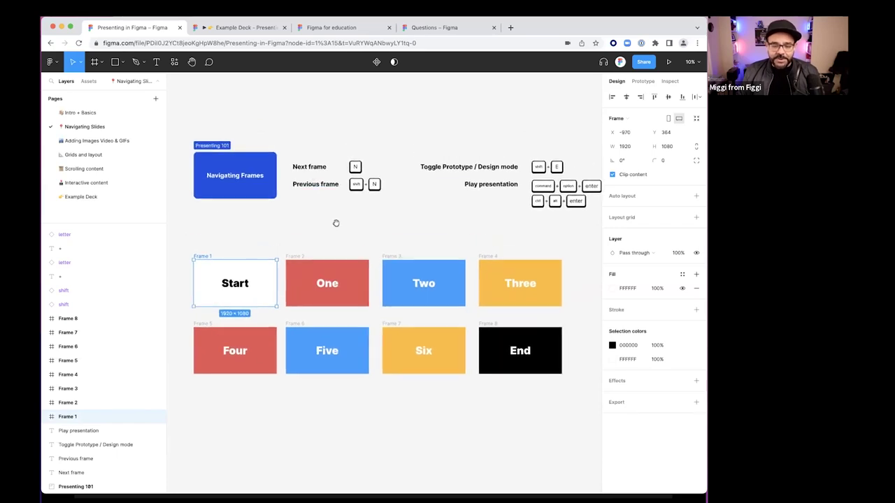
scroll(350, 165, up, 3)
Deselect, then draw a new frame above the Navigating Frames card with the Frame tool
scroll(328, 210, down, 3)
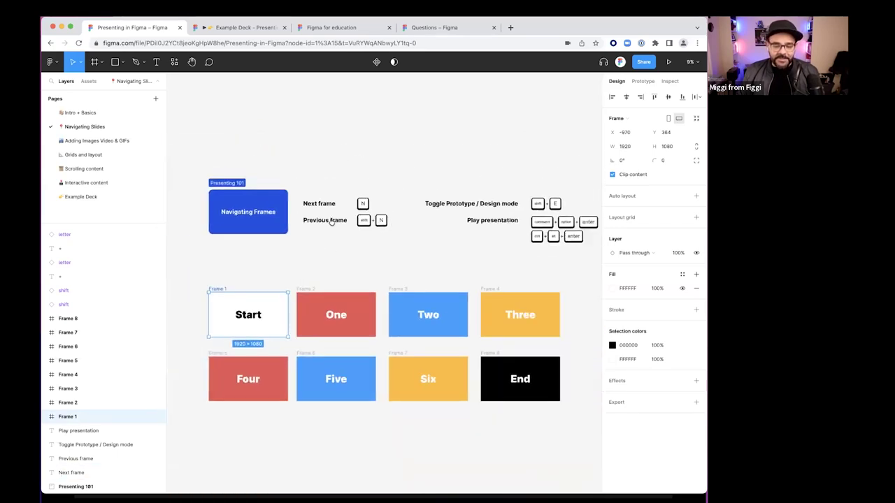
scroll(320, 157, up, 5)
click(321, 151)
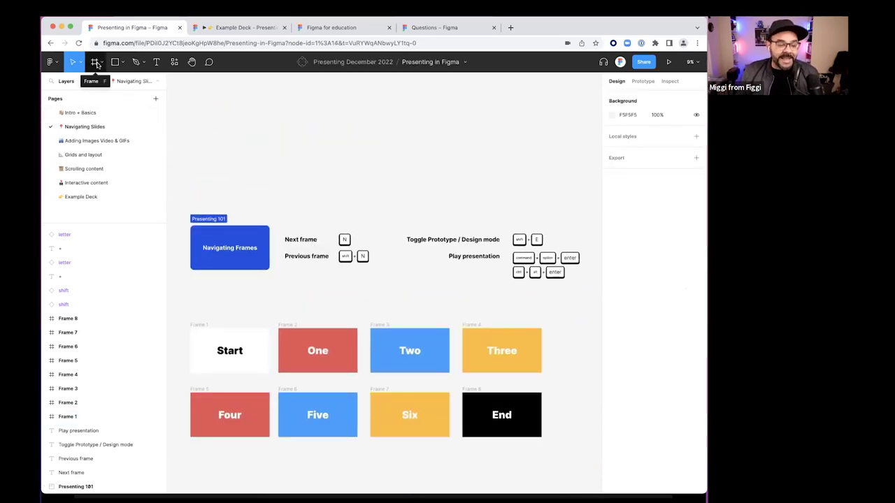
click(100, 64)
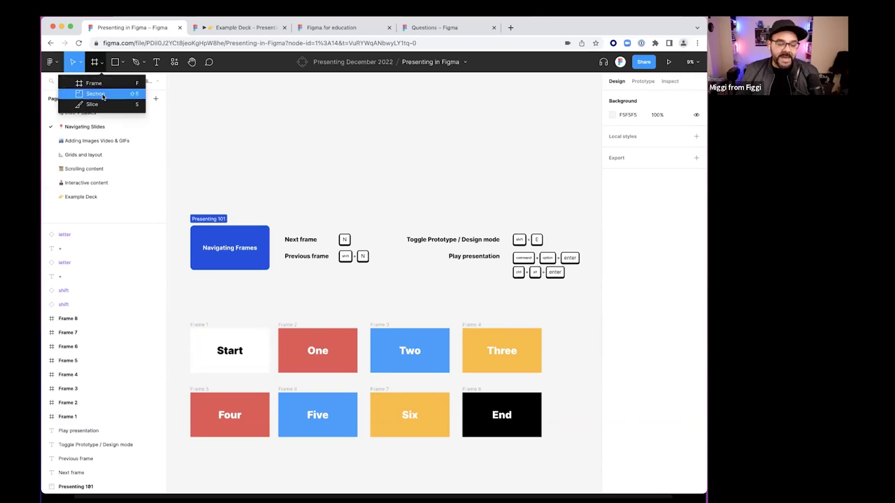
click(103, 84)
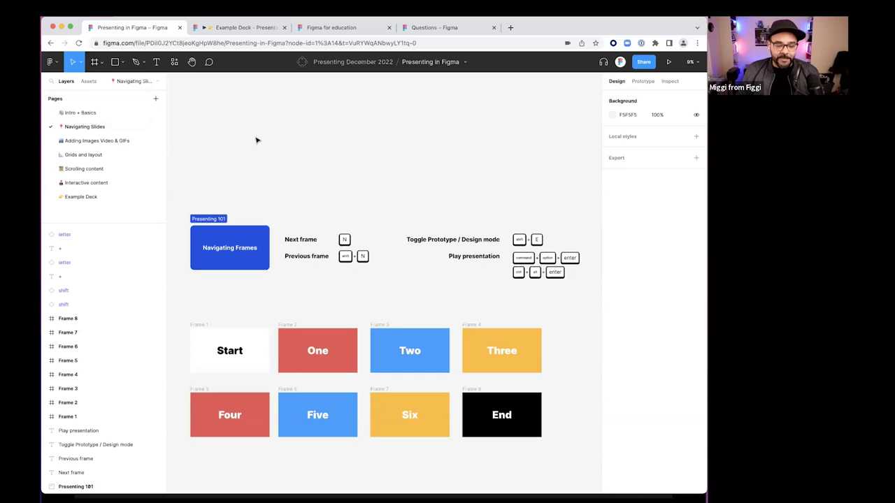
drag(195, 138, 267, 183)
Resize Frame 9 by its corner handle to 1520 × 973
scroll(199, 161, up, 5)
drag(222, 147, 281, 170)
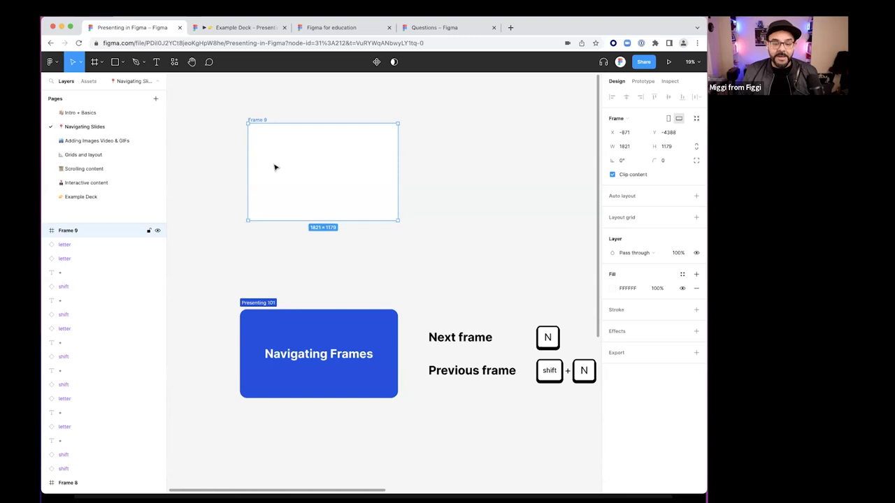
scroll(355, 172, down, 3)
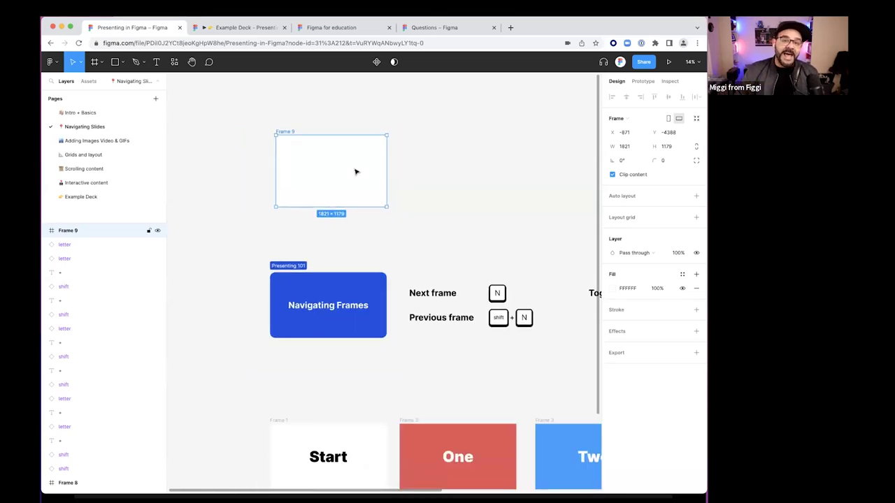
drag(386, 206, 351, 170)
scroll(337, 156, up, 5)
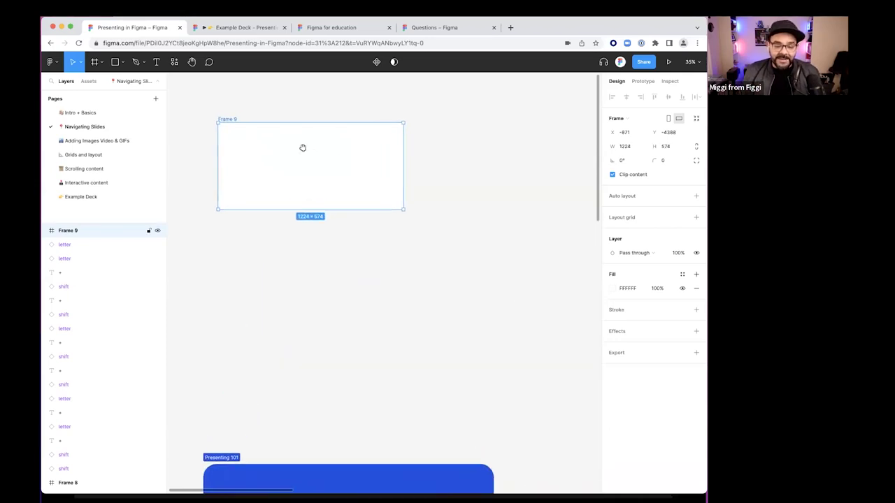
drag(457, 257, 502, 316)
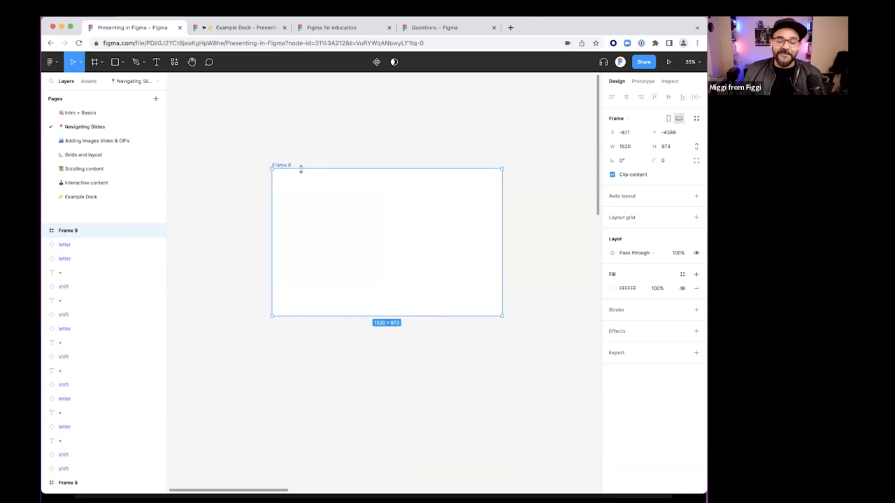
Apply the Slide 16:9 preset so Frame 9 measures 1920×1080
click(632, 121)
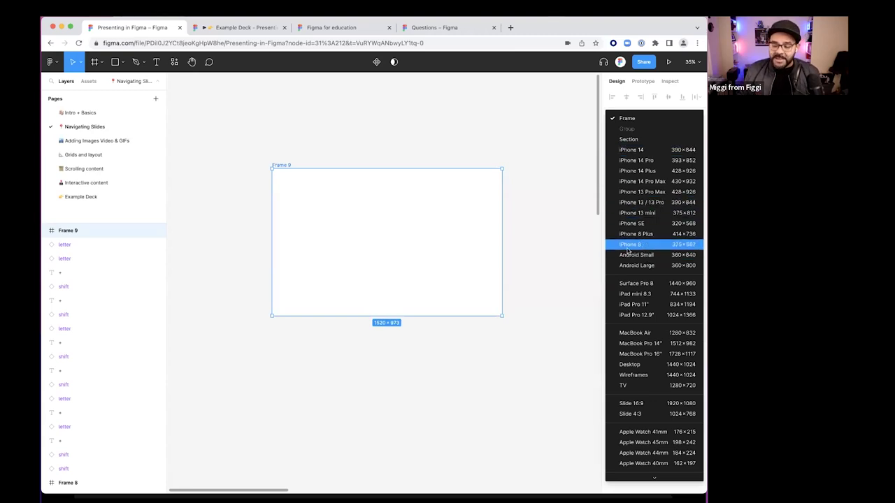
scroll(639, 335, down, 3)
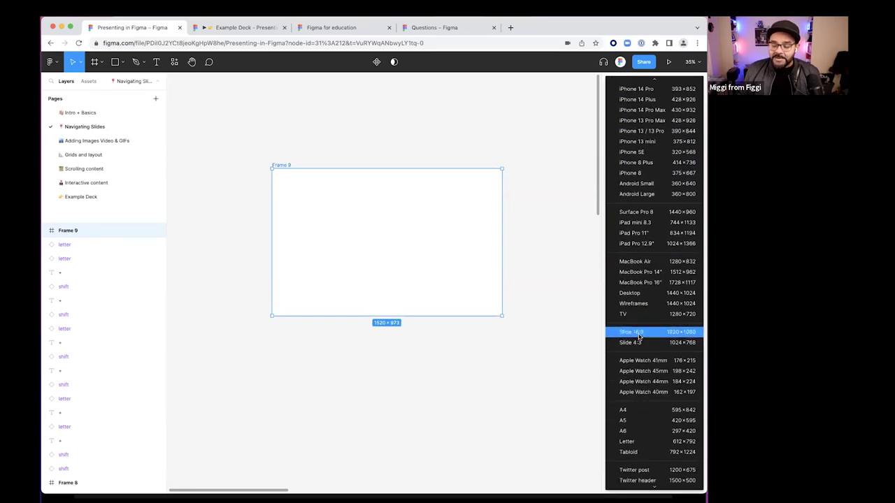
click(669, 332)
drag(364, 182, 336, 196)
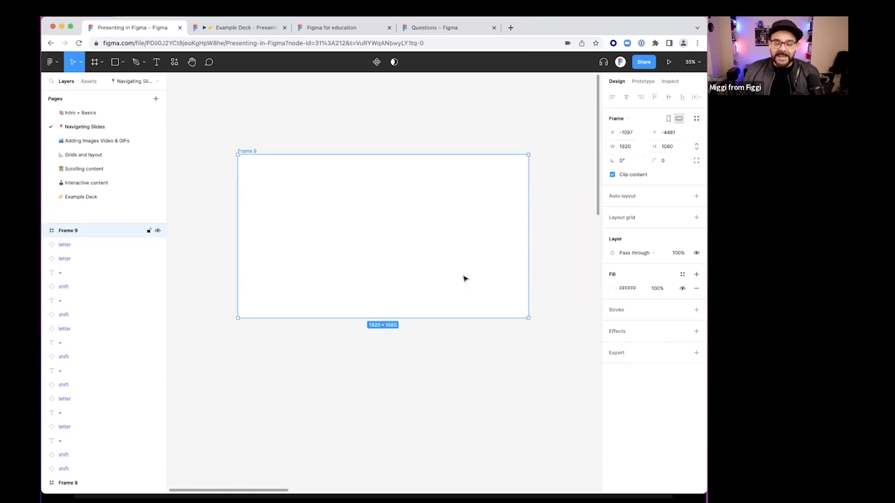
drag(499, 342, 249, 323)
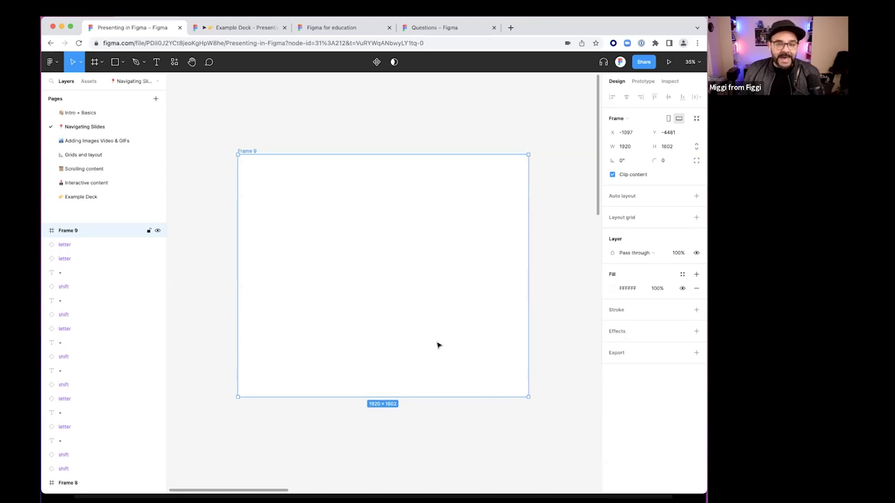
click(623, 121)
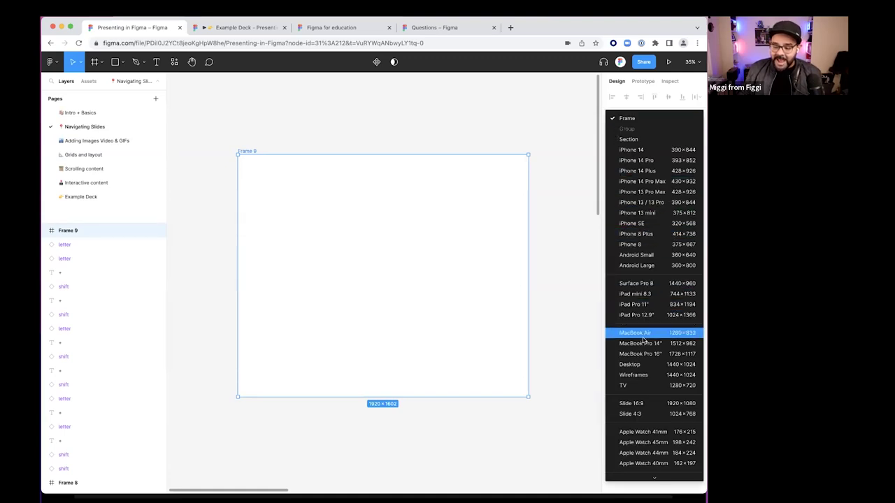
click(638, 402)
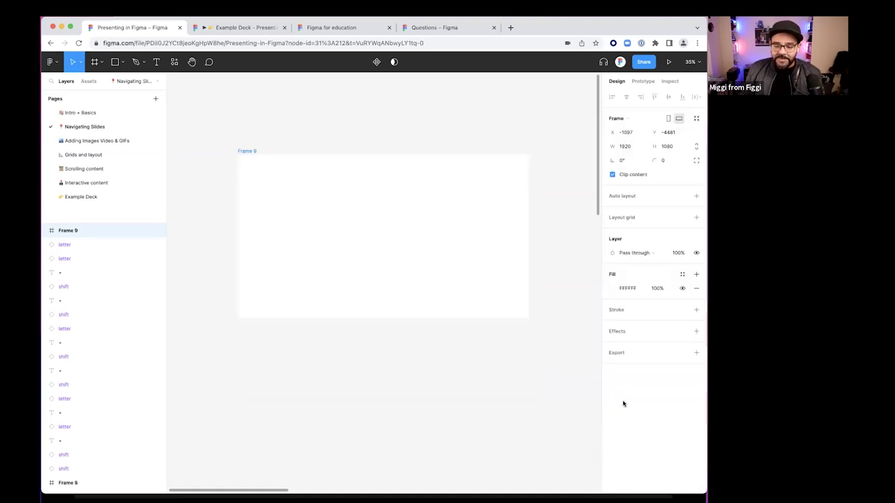
click(441, 381)
click(249, 151)
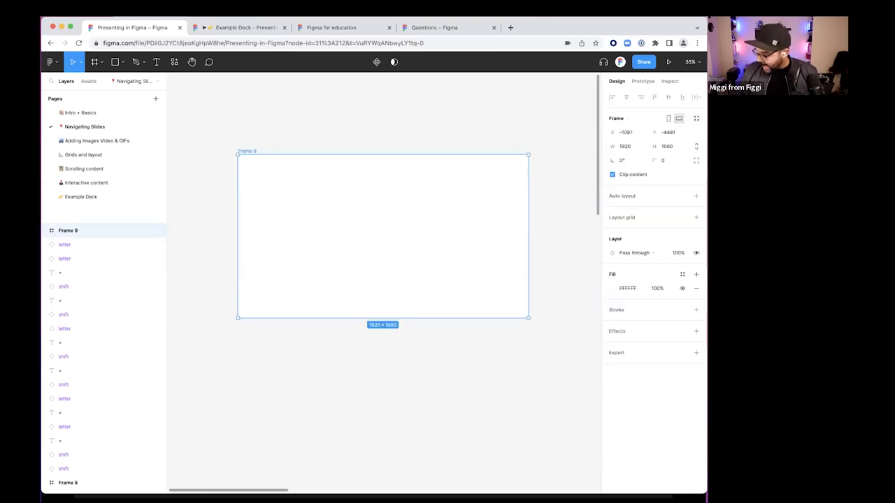
Rename Frame 9 to First!!!!
double_click(253, 151)
text(B)
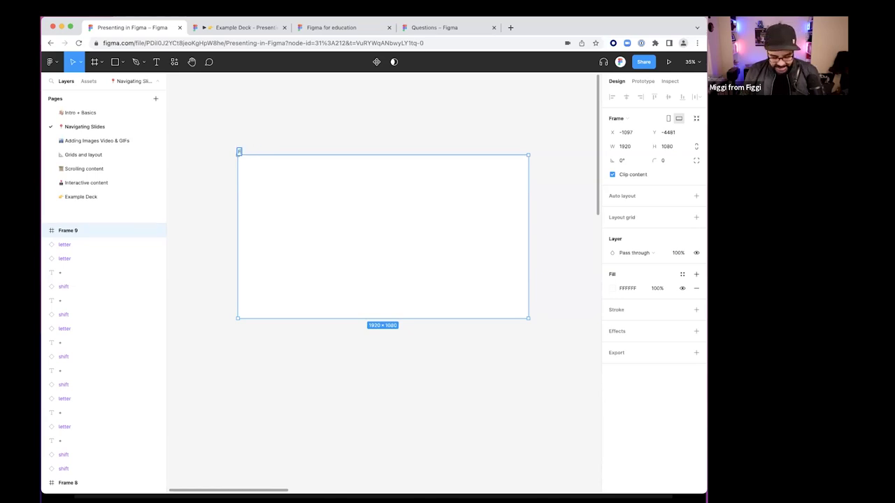
click(285, 135)
scroll(244, 154, up, 3)
click(244, 154)
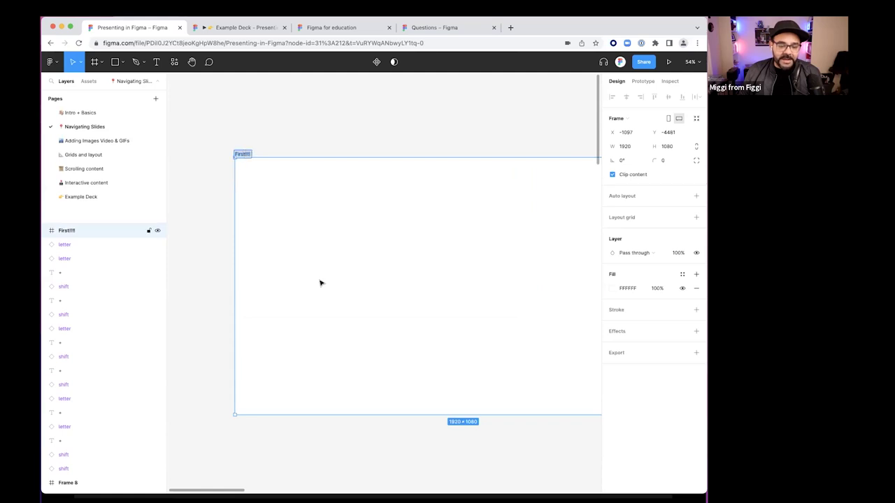
click(309, 141)
scroll(315, 144, down, 3)
scroll(359, 222, right, 1)
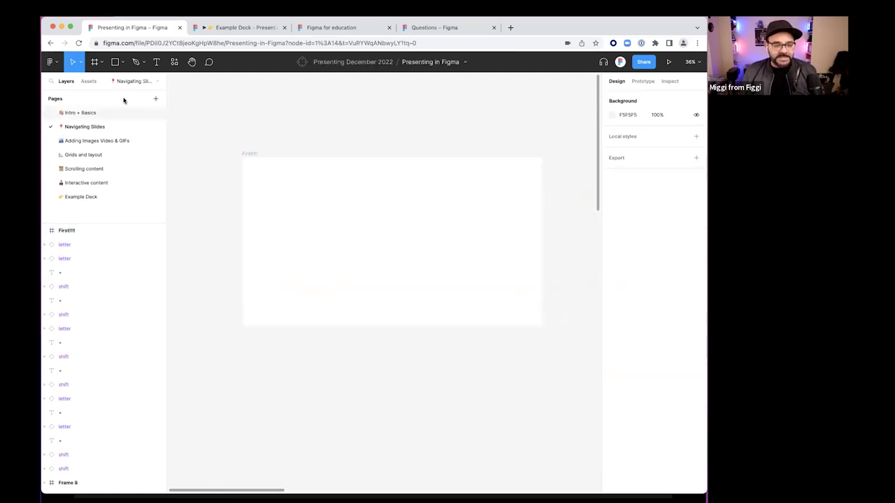
Draw a grey rectangle and a horizontal arrow inside the First!!!! frame
click(115, 62)
mouse_move(267, 177)
mouse_down()
mouse_move(301, 241)
mouse_move(329, 262)
mouse_up()
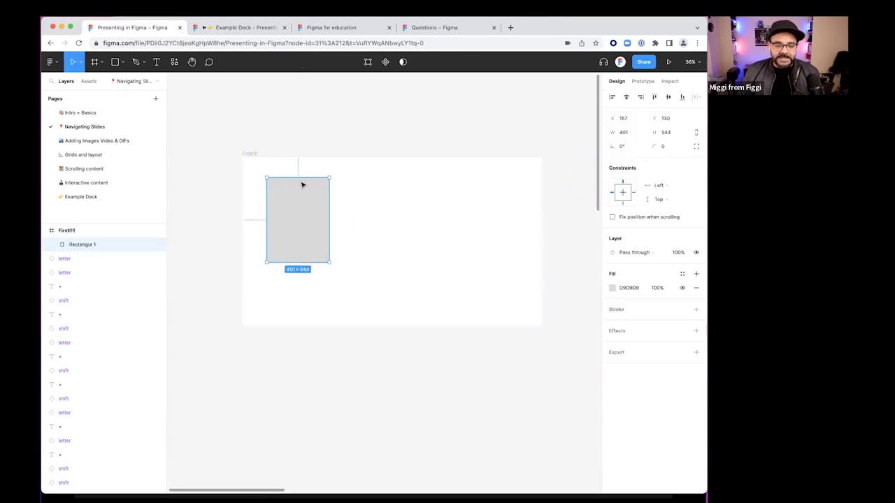
click(123, 61)
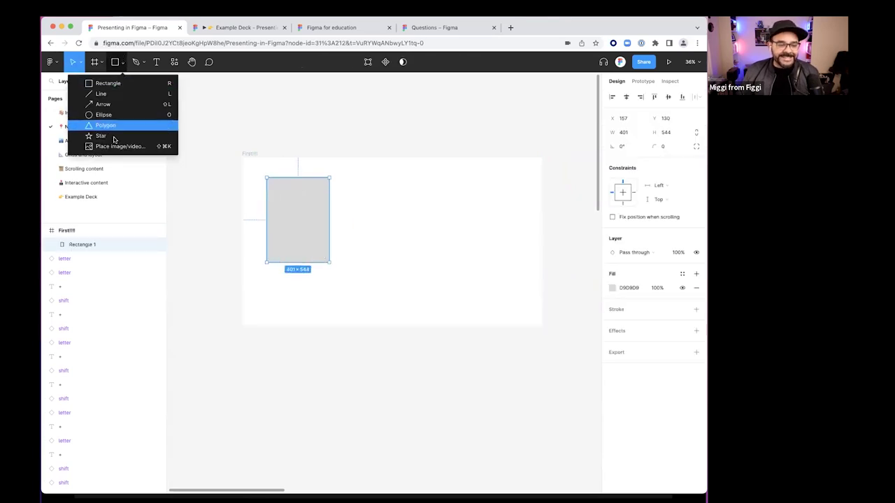
click(104, 93)
click(122, 62)
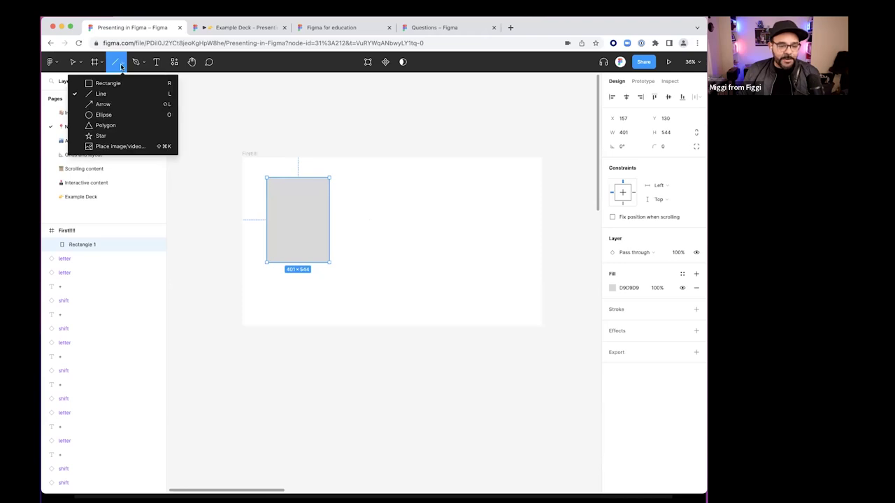
click(98, 102)
drag(316, 215, 367, 214)
click(381, 232)
Add a text box reading 'Hi!' beside the arrow
scroll(382, 231, up, 3)
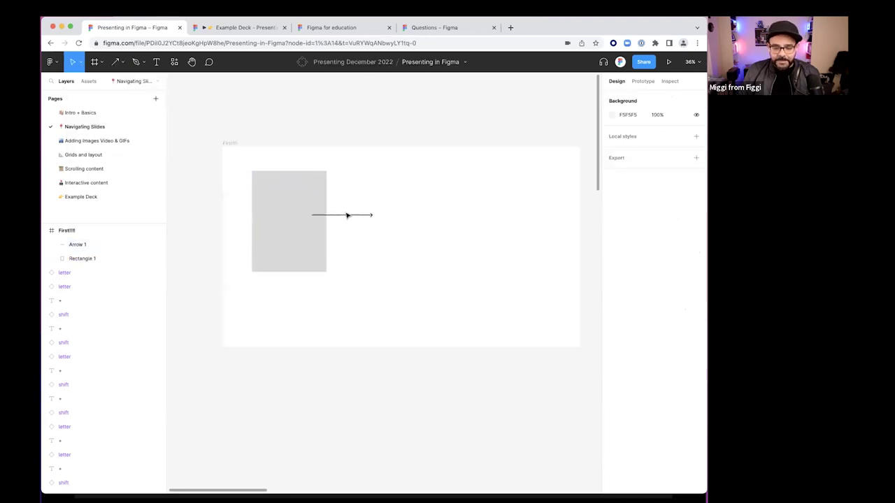
scroll(437, 237, right, 2)
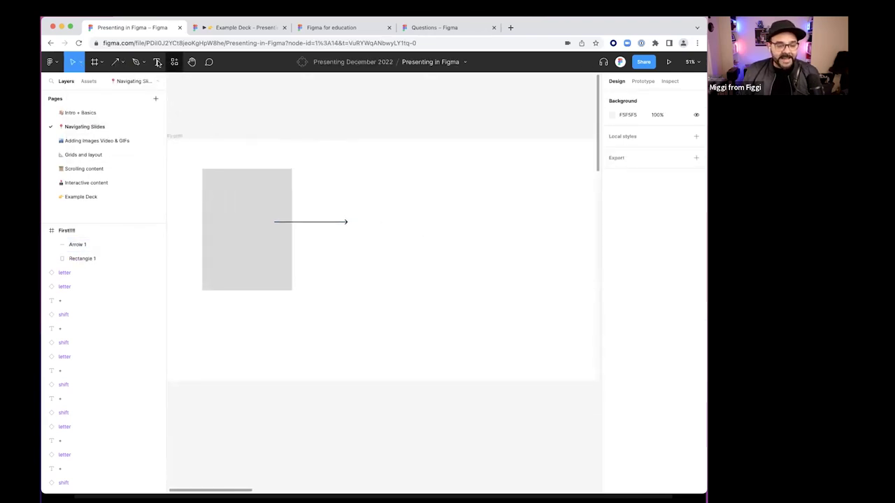
click(156, 61)
click(366, 218)
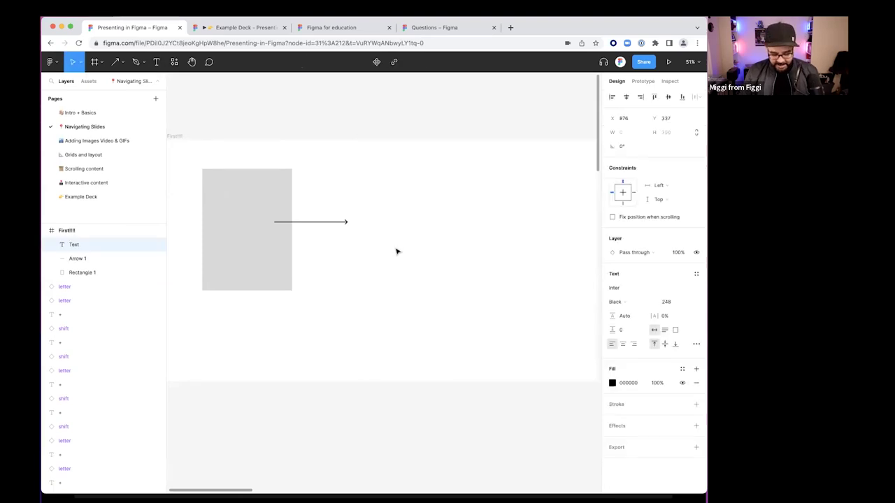
text(Hi!)
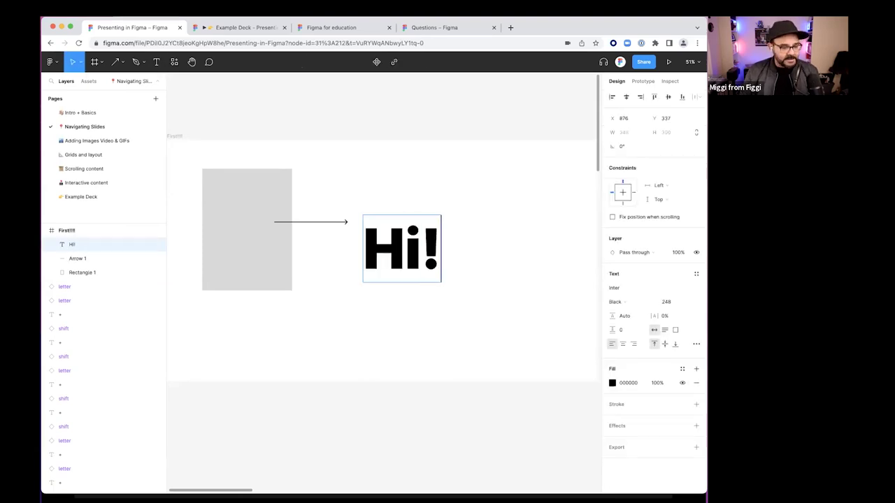
click(378, 293)
Arrange the slide: rectangle to the right, arrow over it, Hi! at upper left
drag(382, 279, 410, 280)
scroll(409, 279, down, 3)
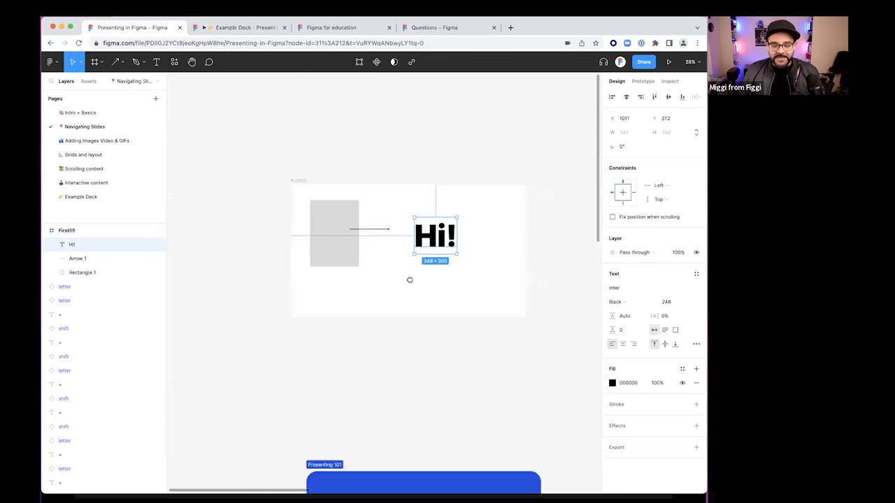
scroll(410, 279, right, 2)
drag(402, 234, 353, 263)
drag(297, 210, 404, 235)
drag(343, 223, 400, 233)
drag(349, 258, 316, 220)
click(268, 286)
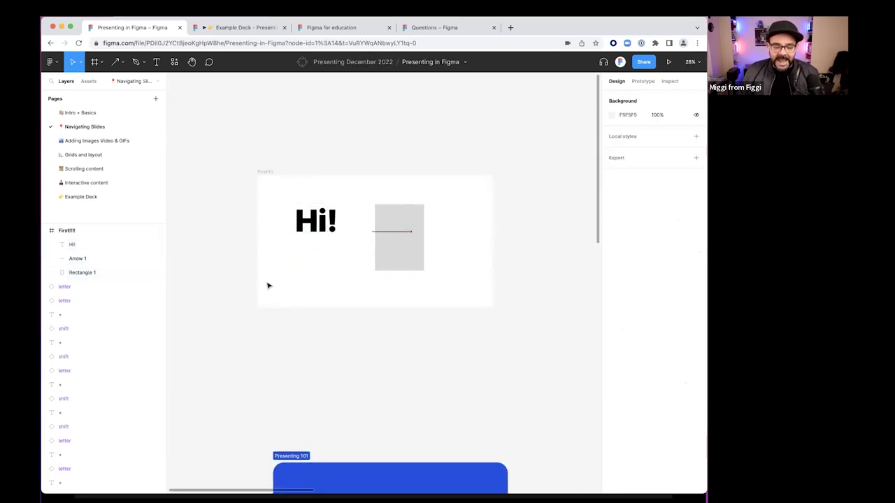
click(259, 182)
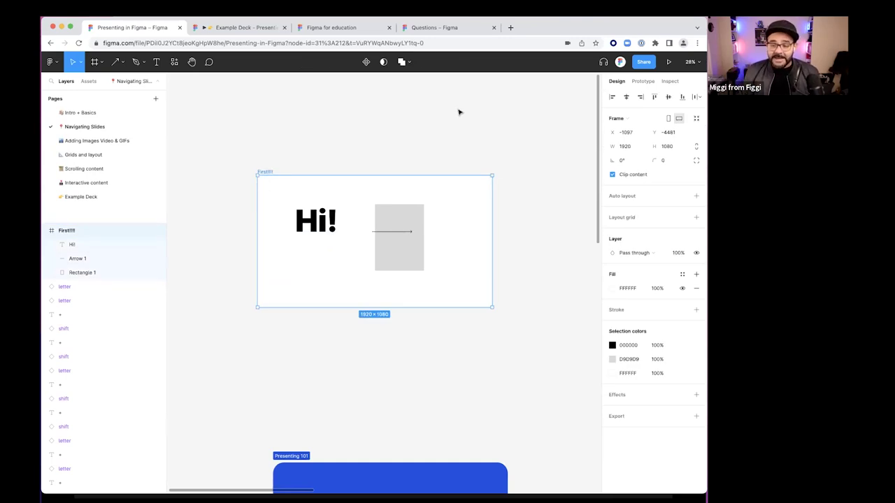
Start presenting the slides in a new tab and switch back to the editor
click(668, 63)
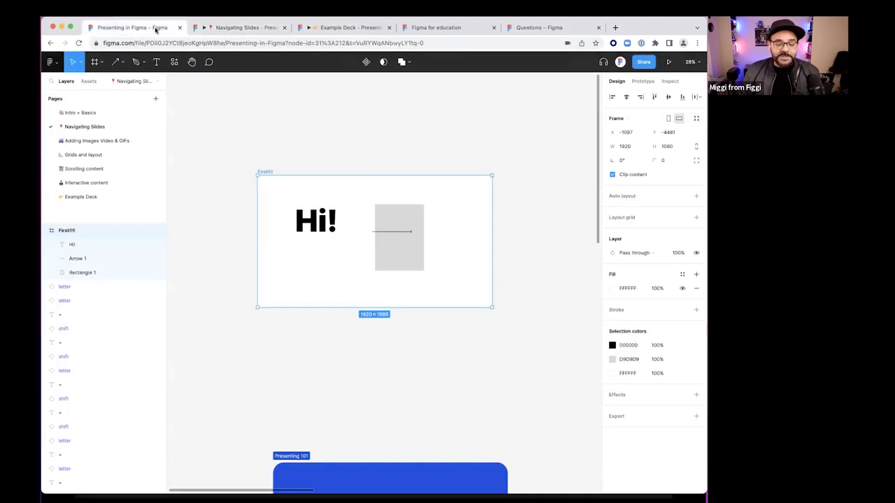
key(ctrl+shift+Tab)
click(227, 31)
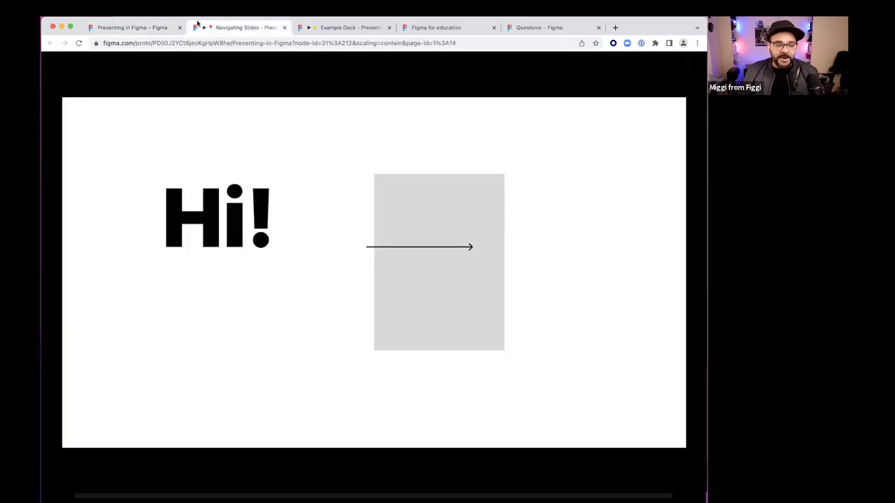
click(163, 29)
Move the grey rectangle further right and give it a red fill
drag(402, 250, 444, 249)
click(419, 248)
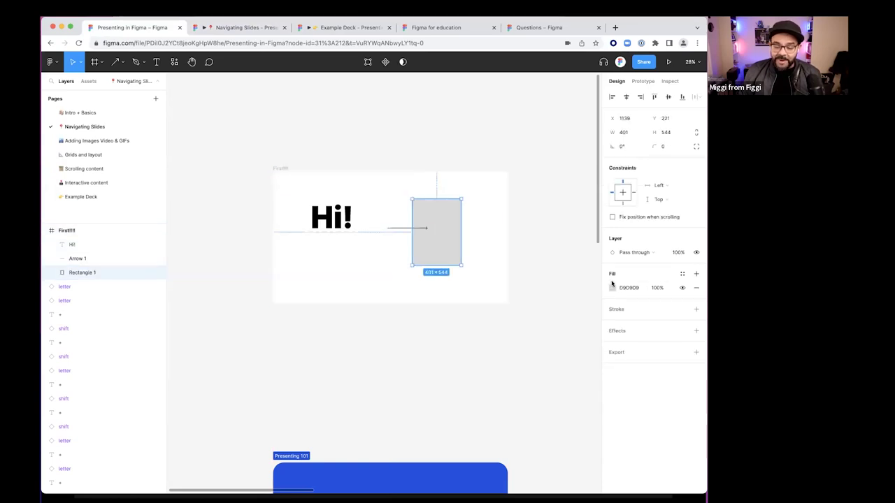
click(613, 287)
key(super+v)
click(543, 202)
Preview the slides in the presentation tab, stepping forward and back, then return
click(245, 27)
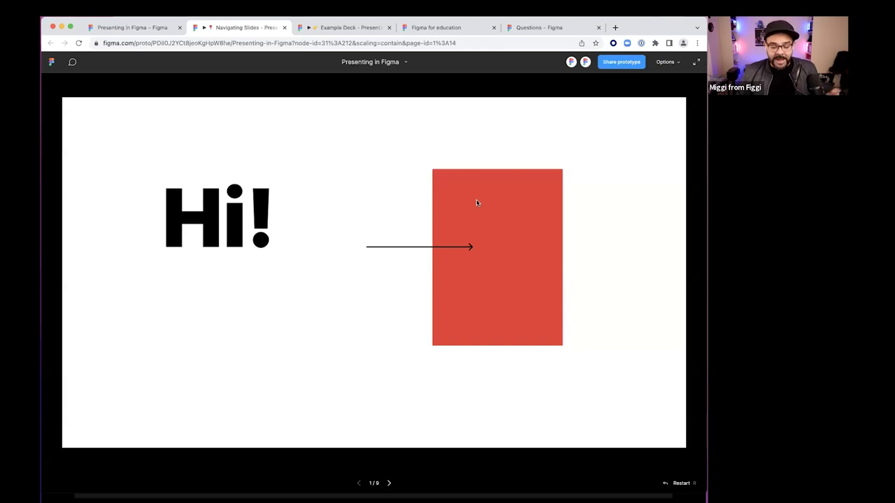
key(Right)
key(Right)
key(Left)
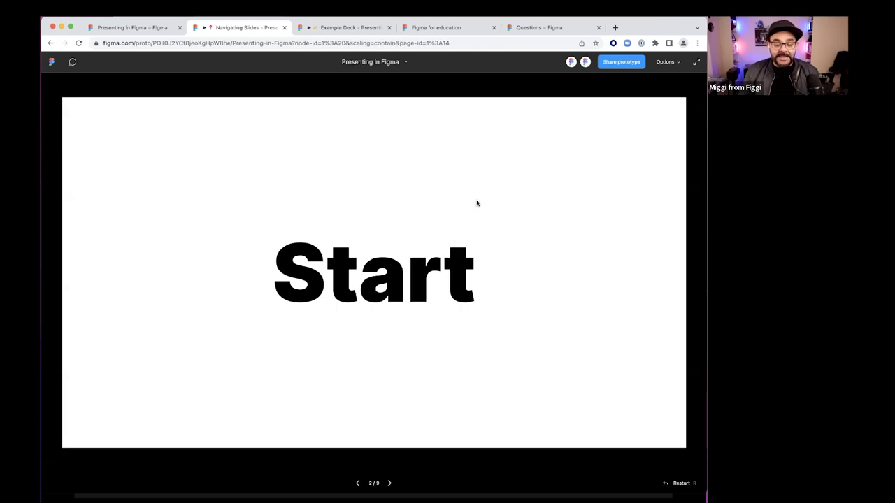
click(153, 29)
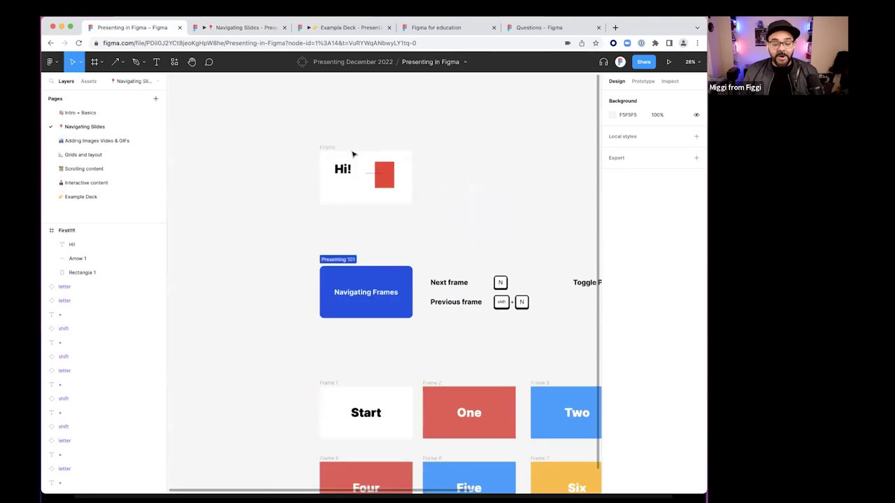
scroll(409, 229, down, 10)
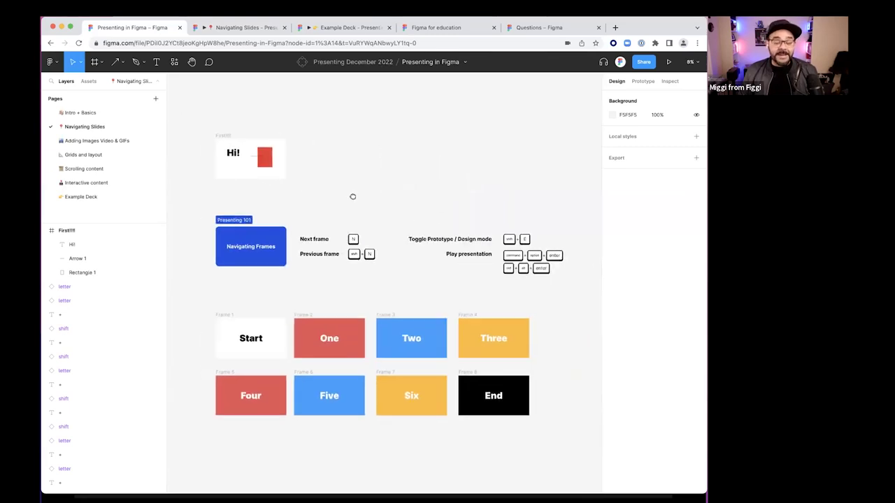
drag(352, 197, 344, 193)
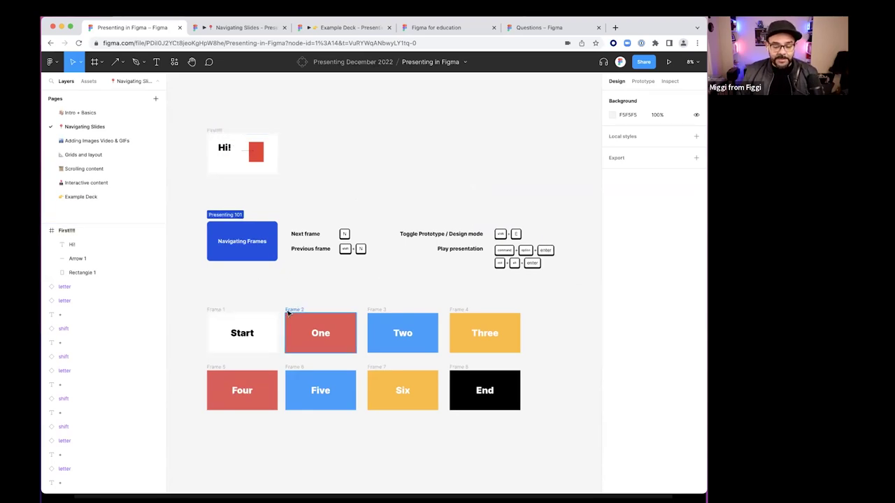
click(237, 27)
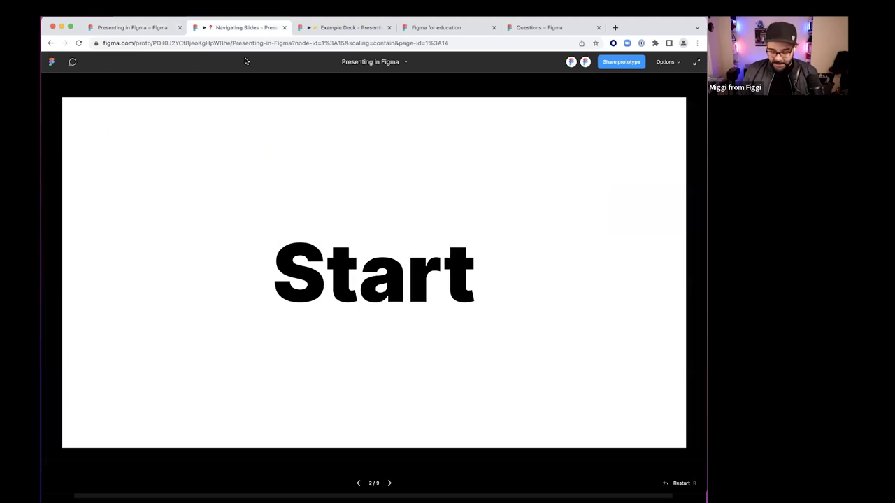
key(Right)
key(Right)
key(Right)
key(Right)
key(Right)
key(Right)
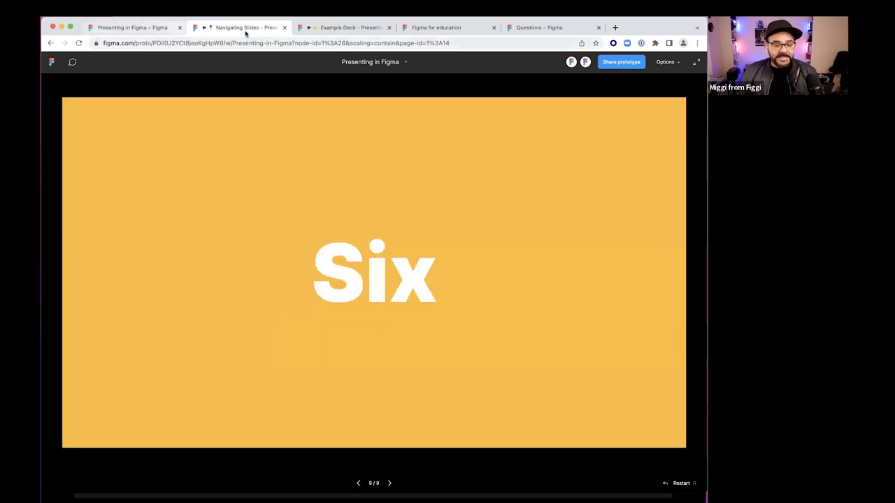
click(146, 28)
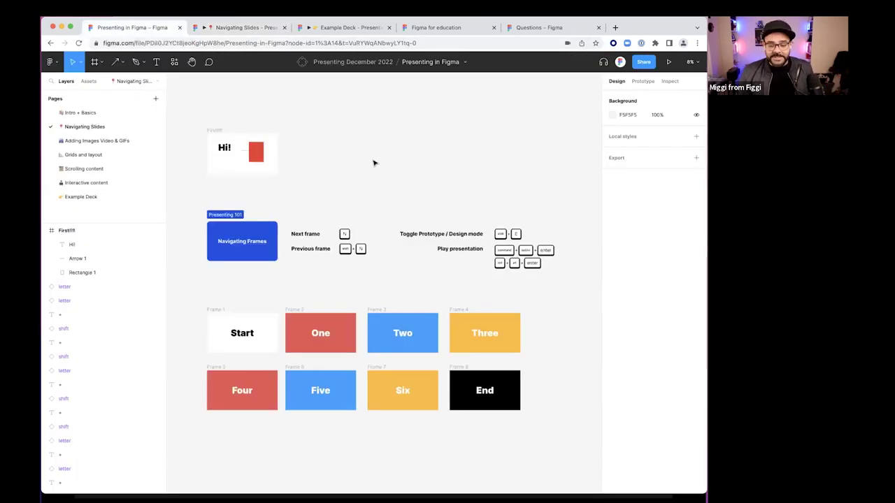
scroll(363, 196, down, 2)
Delete the First!!!! frame
click(225, 99)
key(Delete)
scroll(272, 143, down, 2)
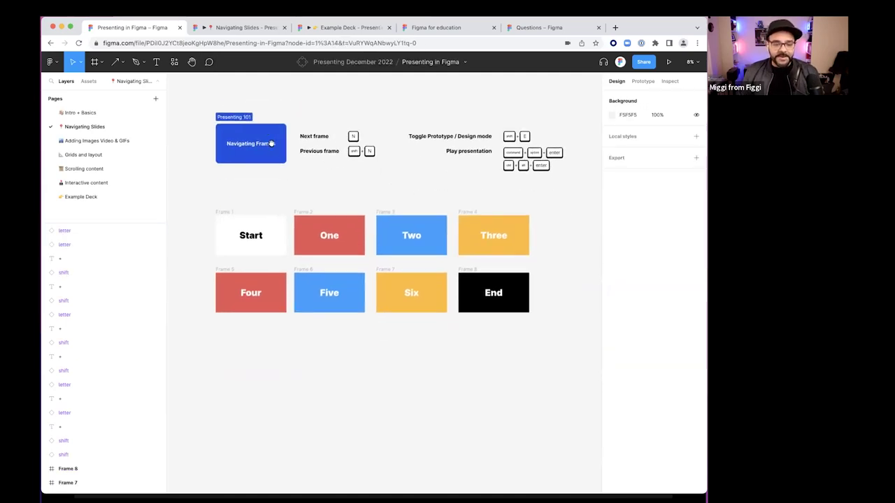
scroll(226, 229, up, 3)
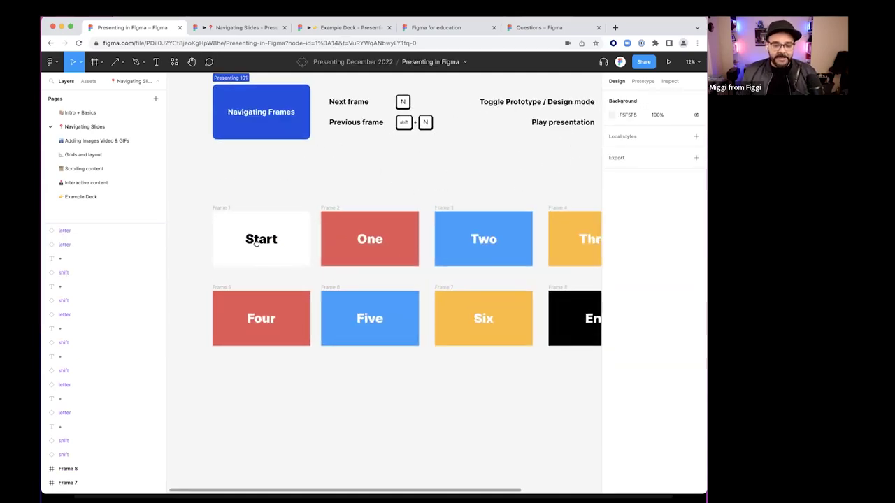
Draw a new Slide 16:9 frame and align it under the first slide column
key(f)
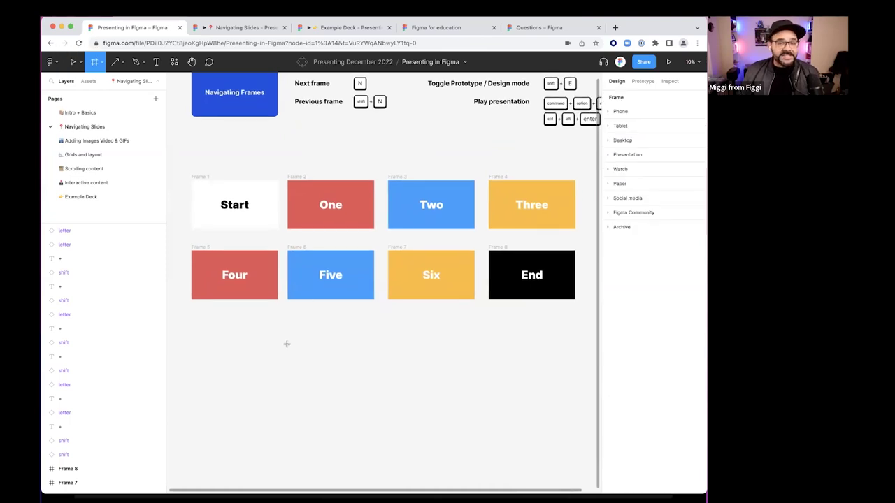
drag(213, 340, 307, 406)
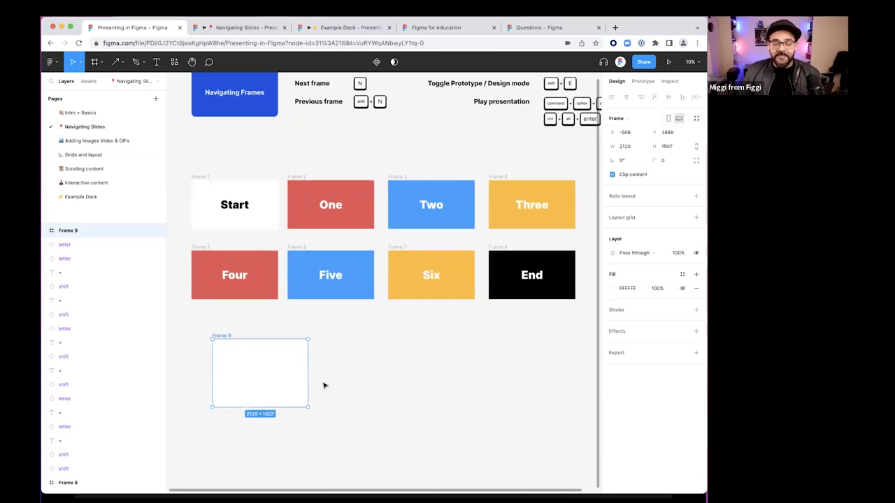
click(627, 120)
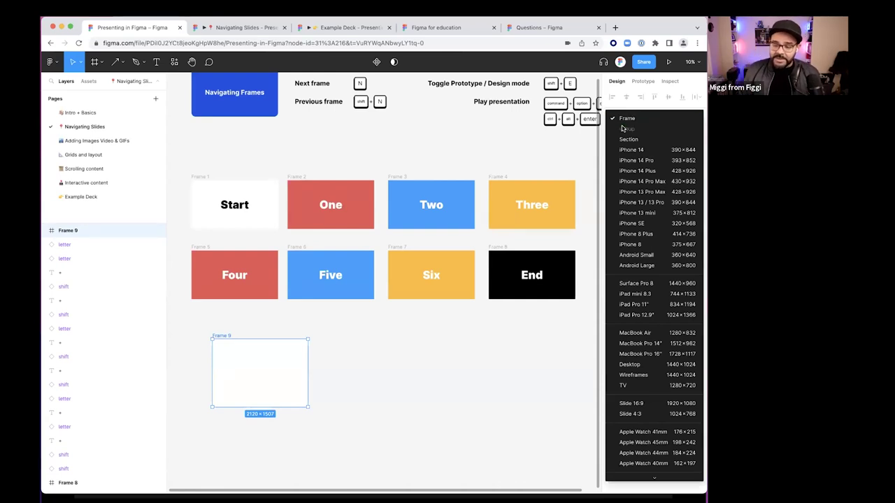
click(640, 404)
drag(230, 349, 216, 365)
scroll(275, 334, left, 3)
scroll(293, 325, up, 5)
Add the text 'Hi I am Text' and centre it within Frame 9
key(t)
click(312, 306)
text(Hi)
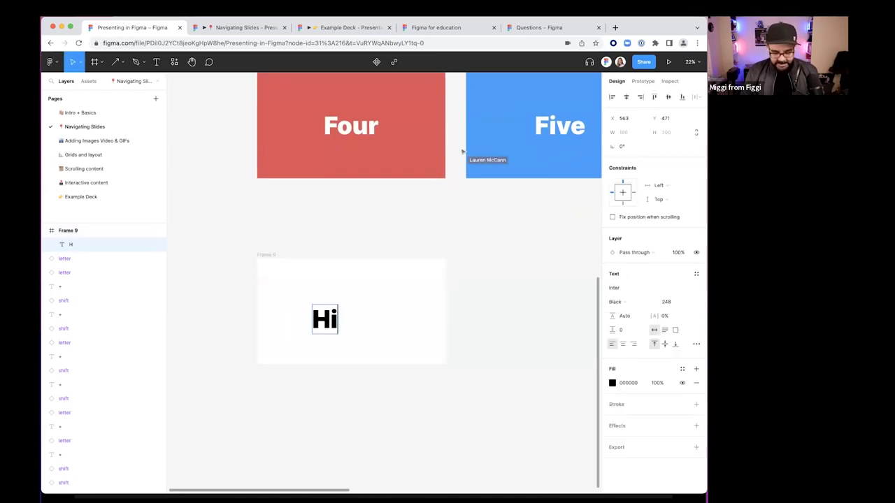
text( I am Text)
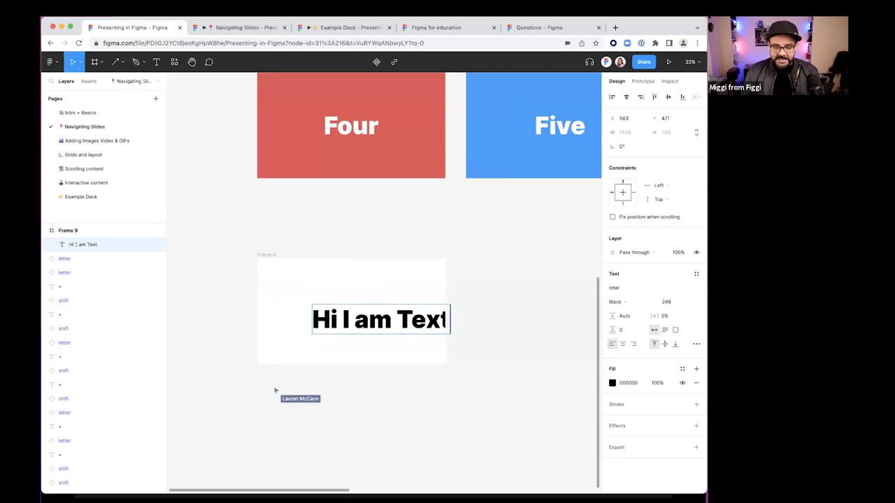
key(Escape)
drag(384, 312, 350, 306)
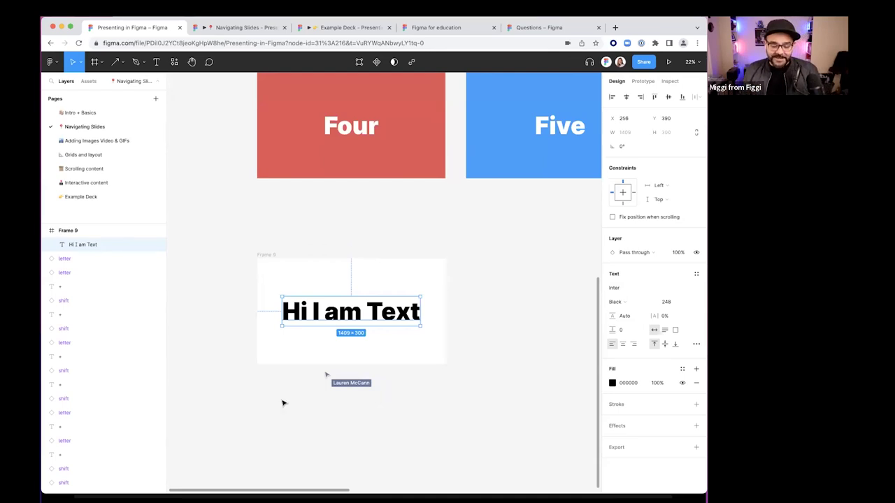
Send a collaborator a greeting in a chat bubble, then reposition the view around Frame 9
key(slash)
text(hello)
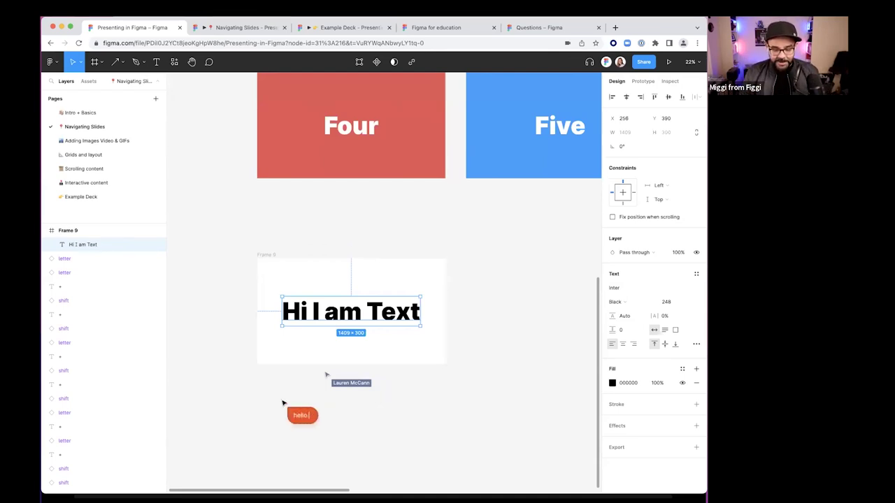
text( Lauren!!!)
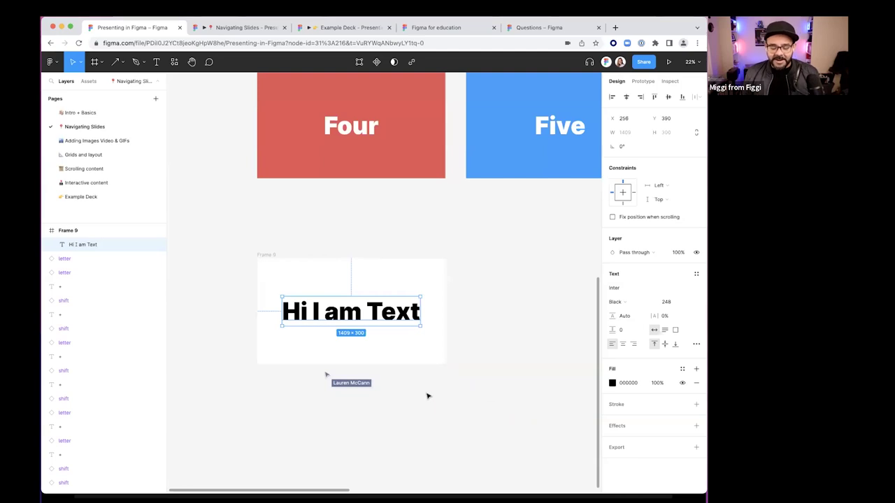
click(420, 388)
scroll(413, 381, down, 1)
drag(415, 380, 427, 366)
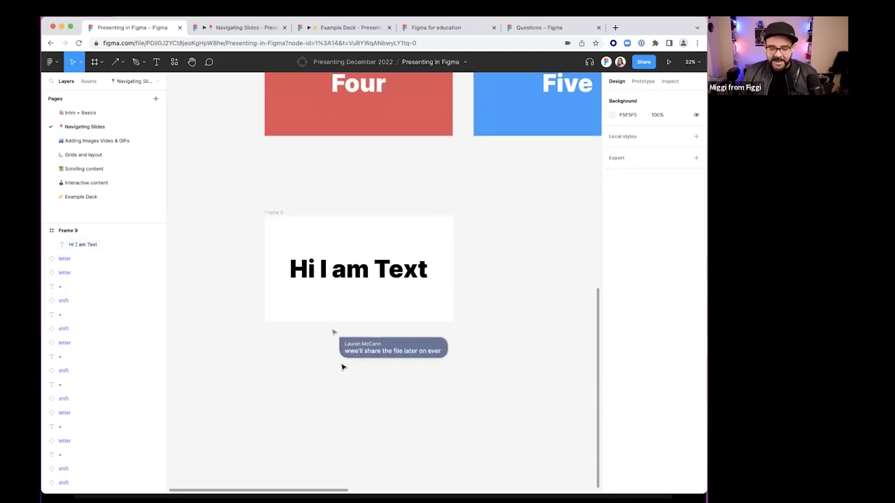
scroll(335, 363, up, 1)
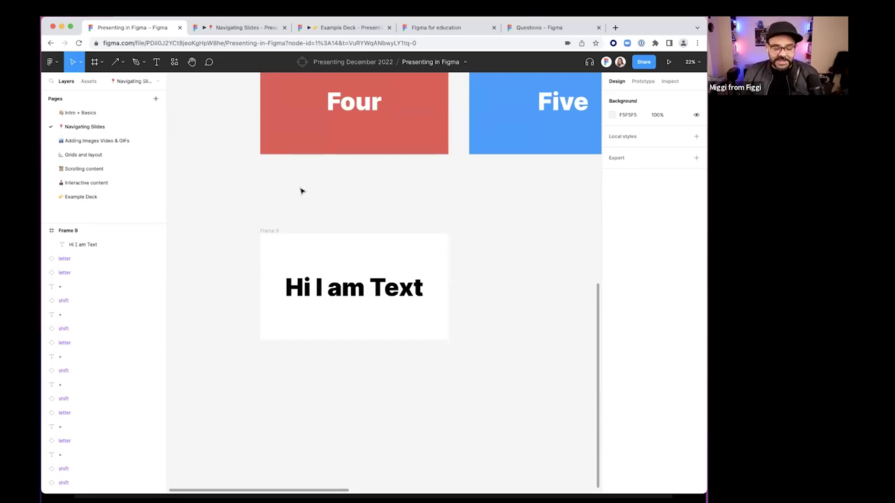
scroll(300, 191, up, 1)
Draw a tall rectangle over the end of 'Hi I am Text' and bring the text in front
key(r)
drag(370, 250, 415, 329)
drag(379, 294, 395, 301)
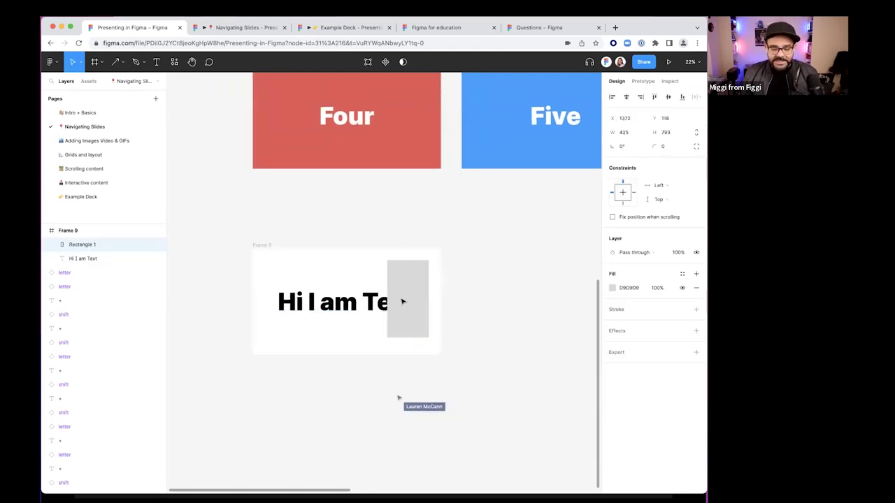
click(333, 308)
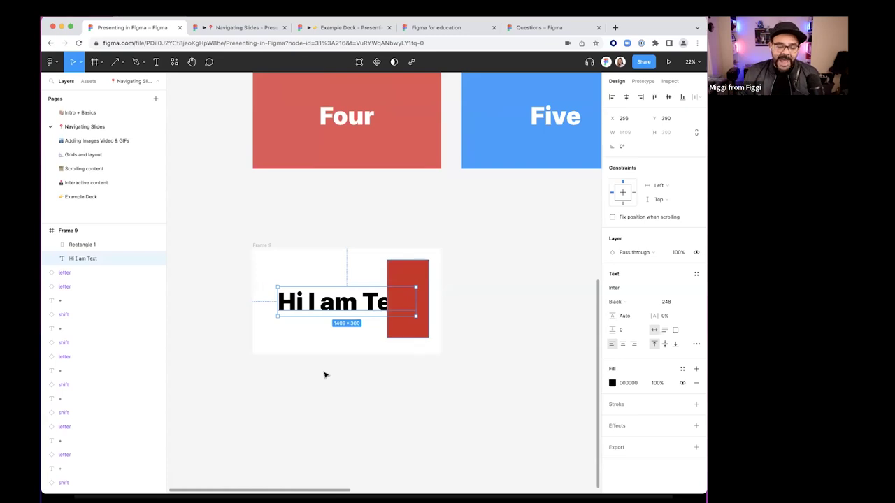
key(super+bracketright)
click(324, 404)
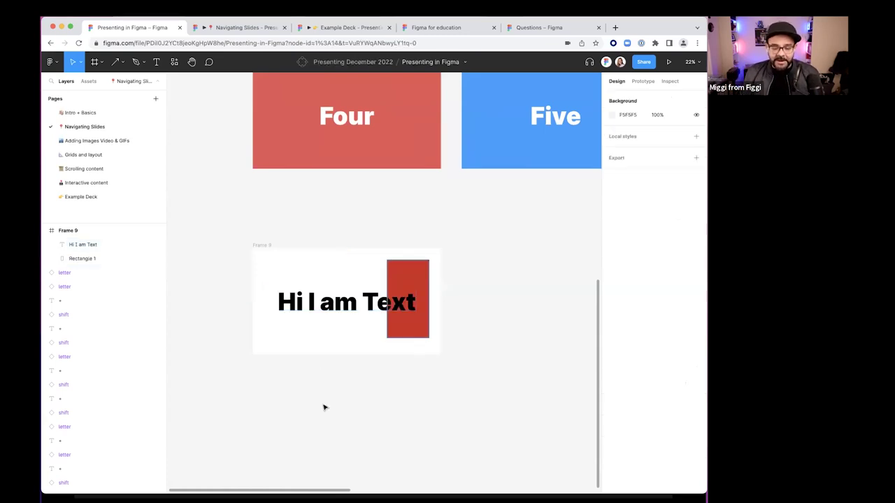
scroll(335, 370, left, 2)
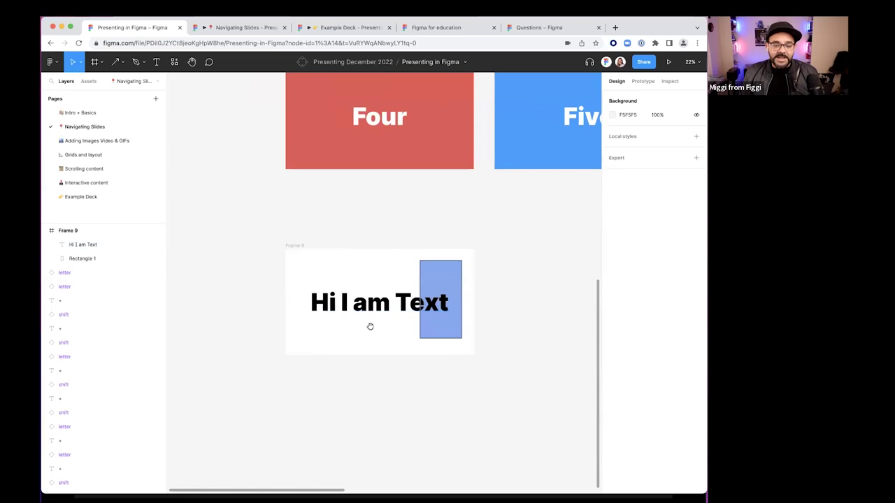
scroll(324, 319, right, 2)
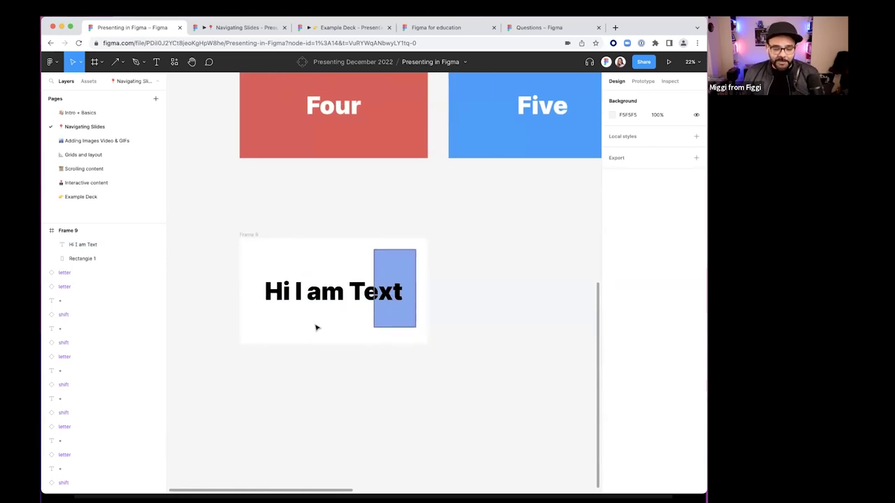
scroll(325, 320, left, 2)
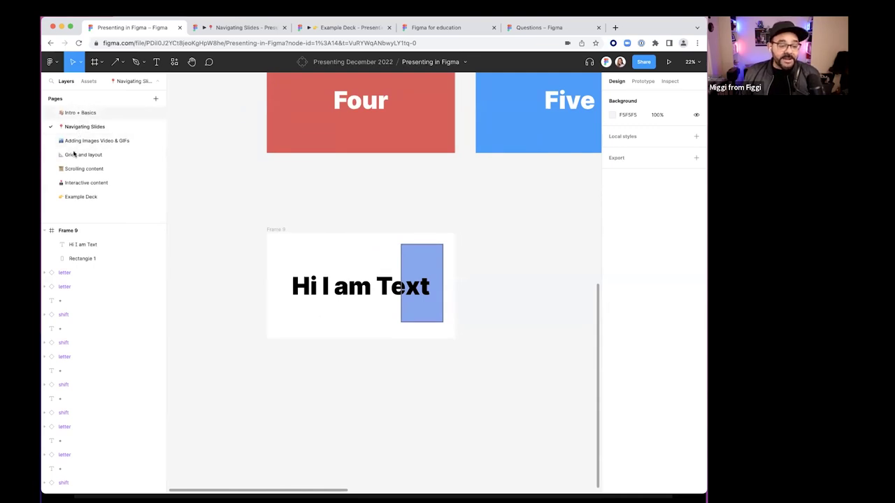
Visit Intro + Basics and Navigating Slides, then open the Adding Images Video & GIFs page
click(82, 113)
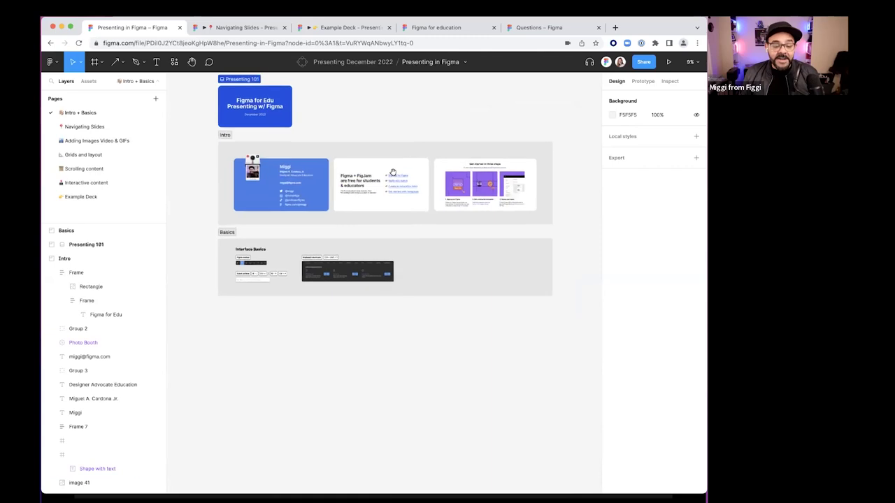
scroll(360, 223, up, 3)
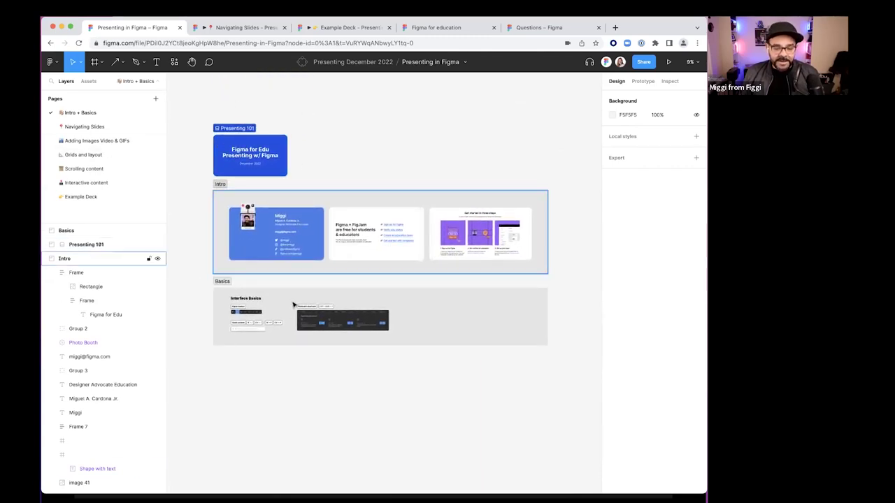
click(85, 126)
scroll(346, 172, down, 3)
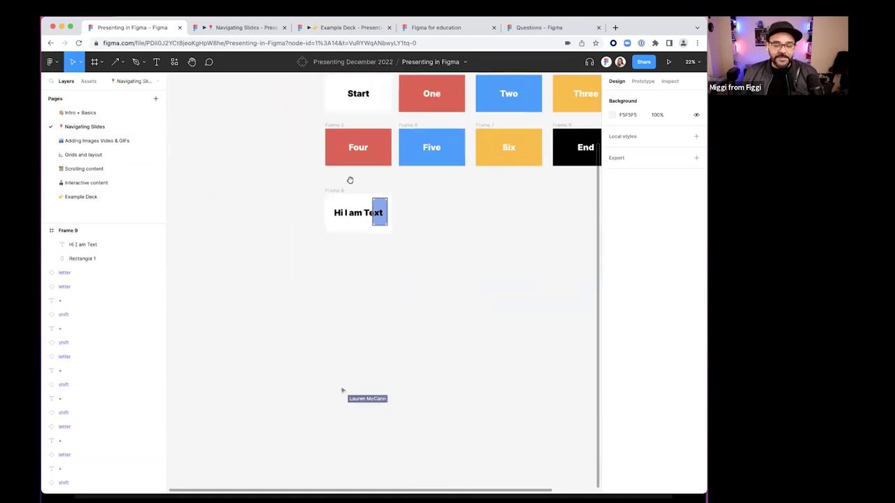
scroll(350, 180, up, 6)
scroll(350, 181, right, 2)
scroll(385, 399, down, 2)
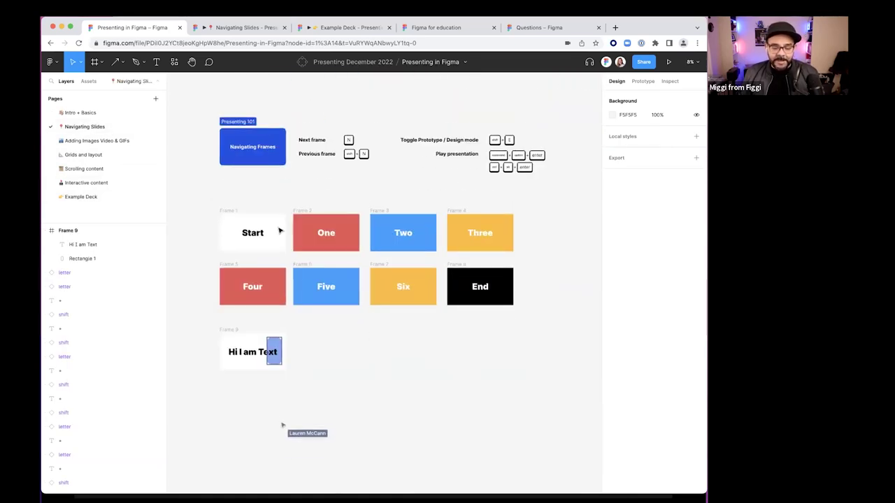
click(121, 143)
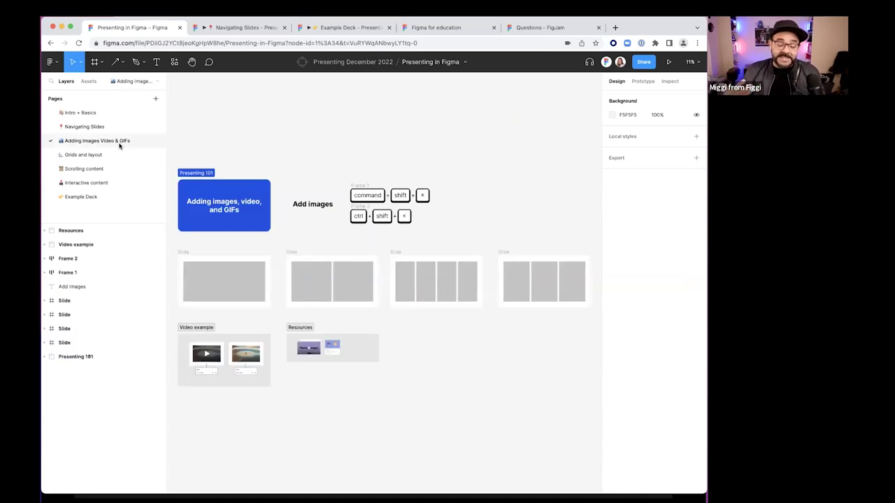
scroll(294, 141, down, 2)
scroll(293, 142, left, 2)
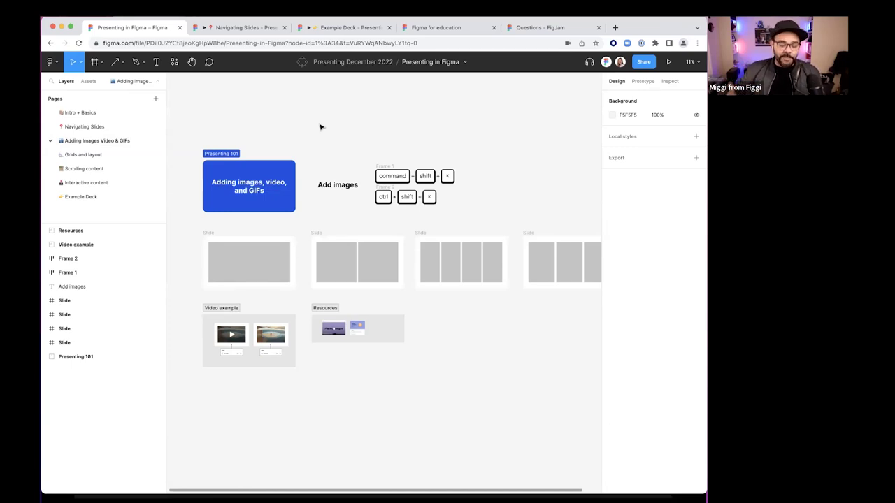
scroll(316, 134, down, 2)
scroll(317, 134, left, 2)
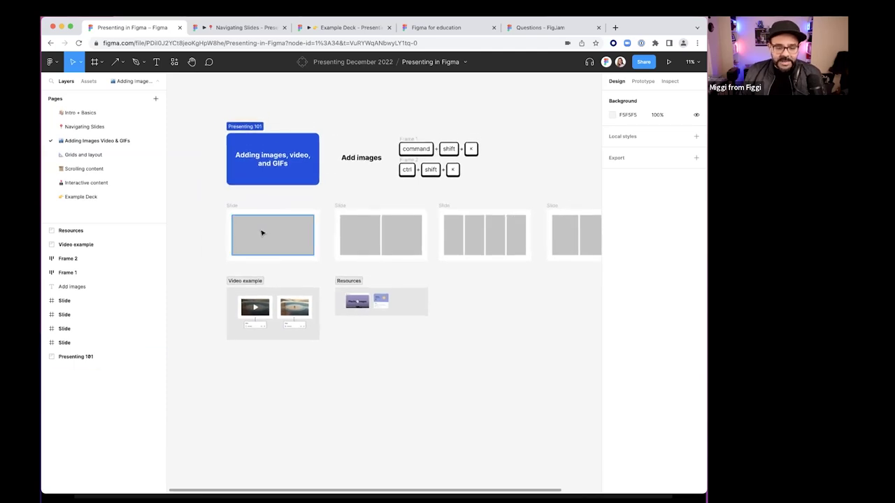
scroll(280, 234, down, 1)
scroll(280, 234, left, 2)
scroll(283, 220, up, 5)
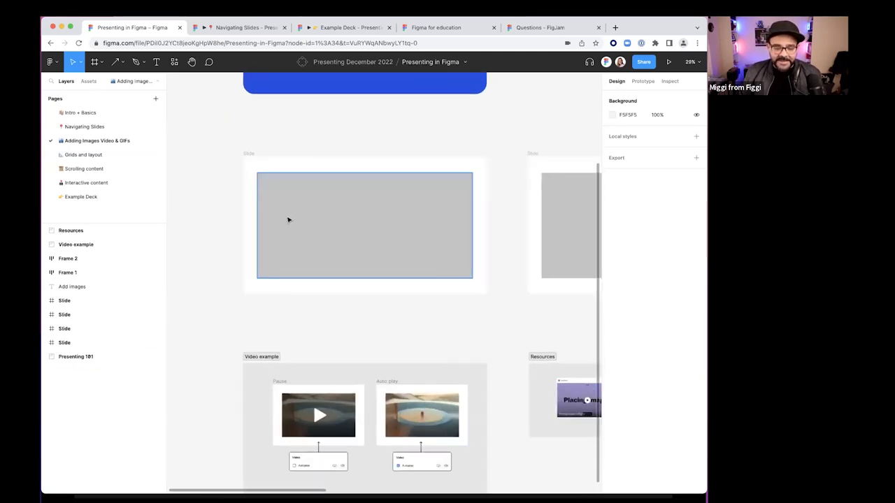
click(427, 219)
scroll(428, 220, right, 5)
click(409, 220)
click(416, 225)
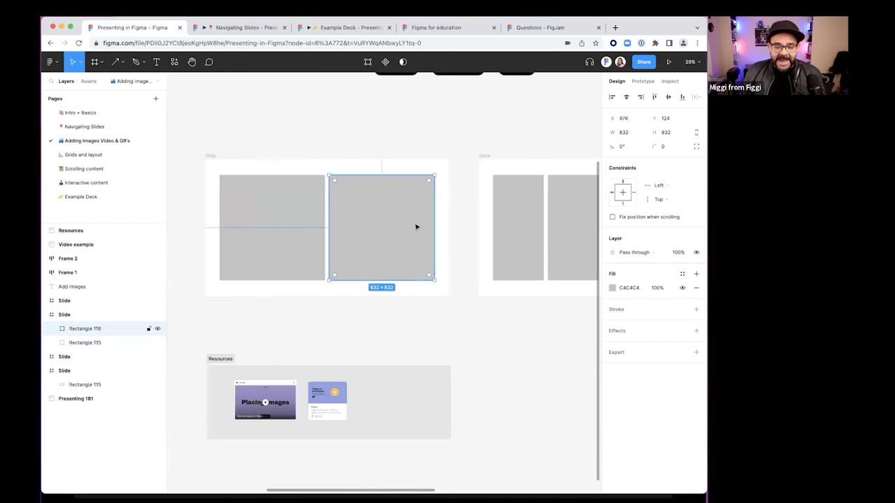
scroll(415, 225, right, 6)
click(383, 219)
scroll(395, 235, left, 10)
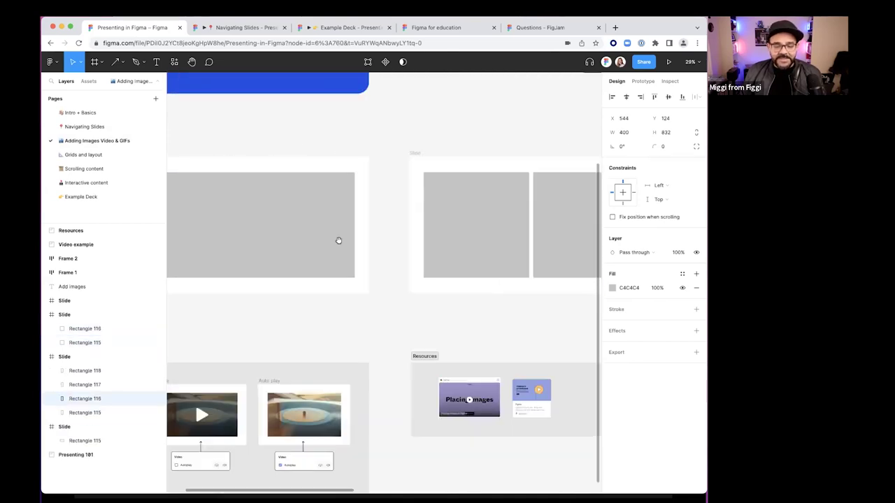
click(391, 235)
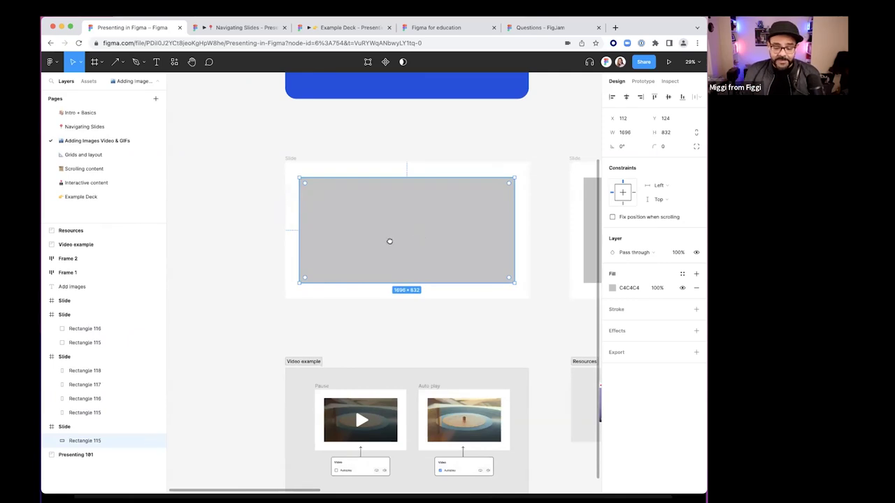
scroll(390, 241, right, 2)
ctrl+scroll(397, 246, down, 5)
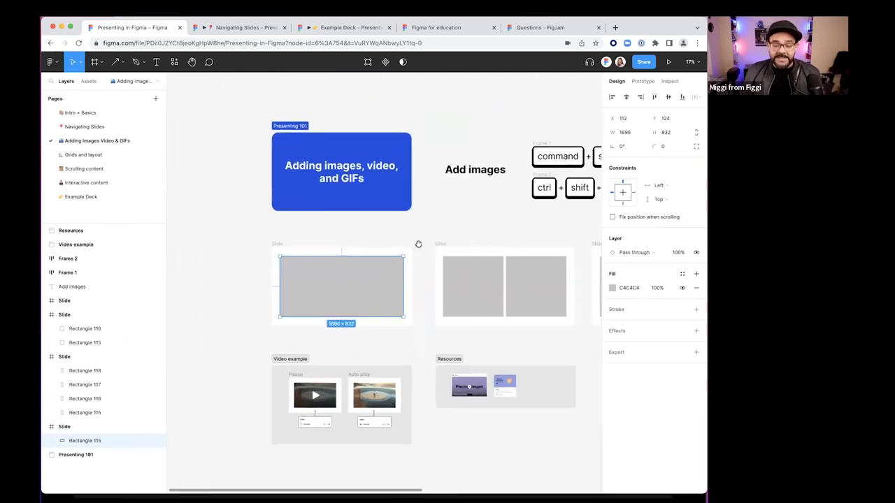
scroll(398, 240, right, 3)
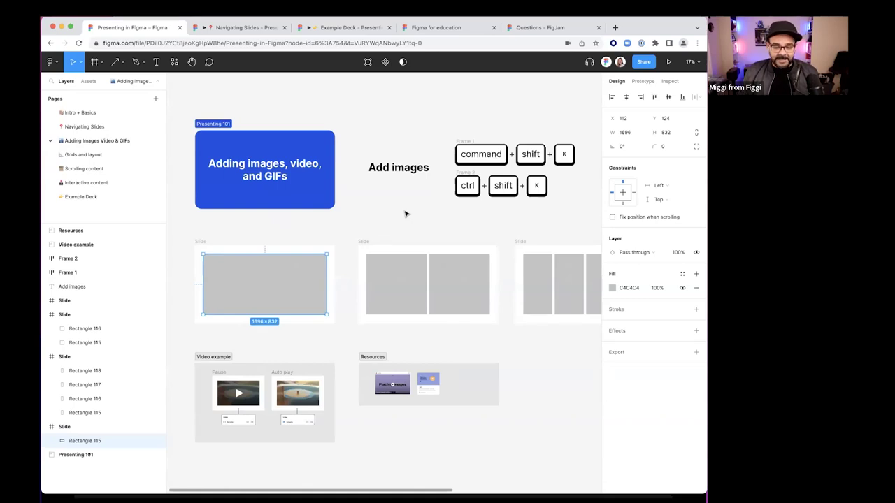
scroll(389, 215, right, 2)
ctrl+scroll(389, 210, up, 5)
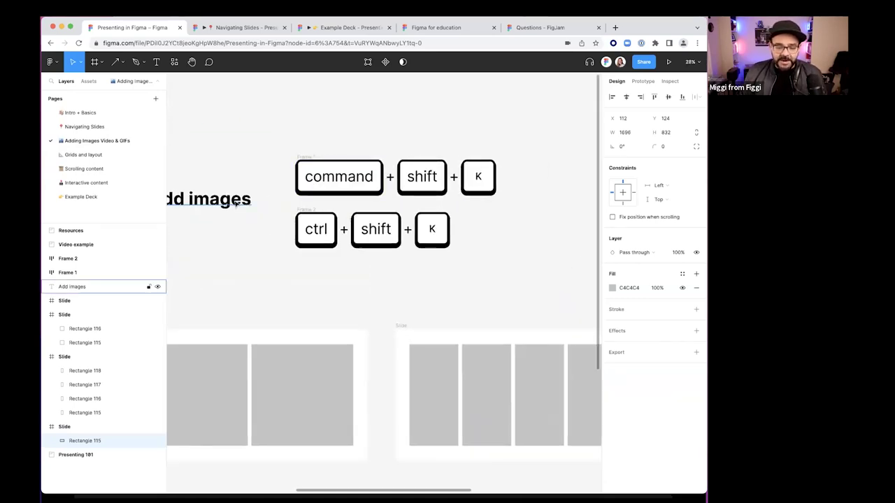
scroll(237, 201, left, 3)
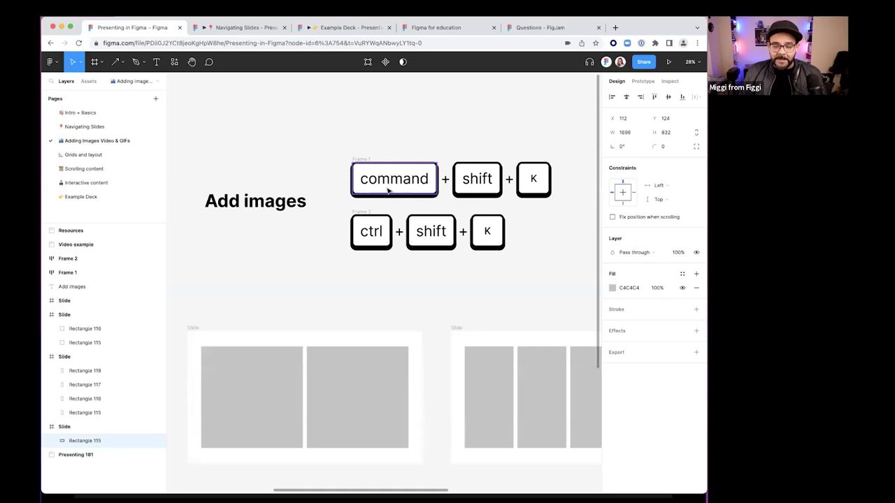
scroll(535, 238, left, 2)
ctrl+scroll(380, 250, down, 2)
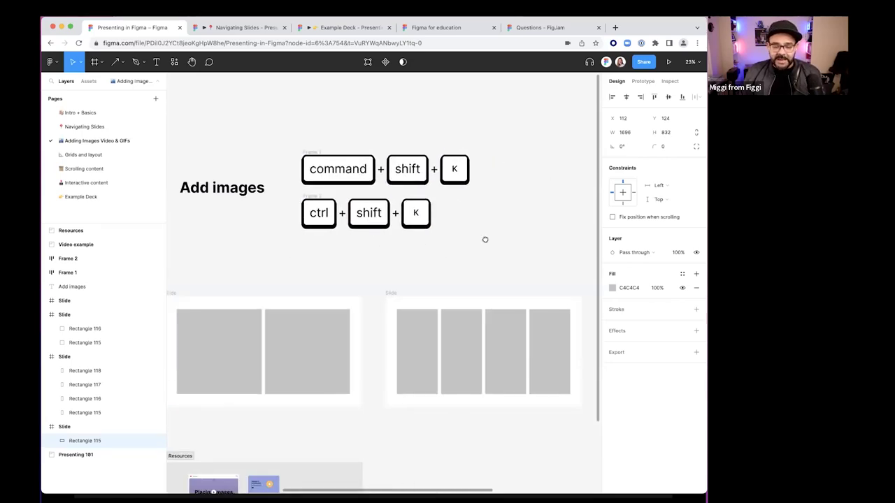
scroll(481, 236, left, 5)
ctrl+scroll(475, 226, down, 2)
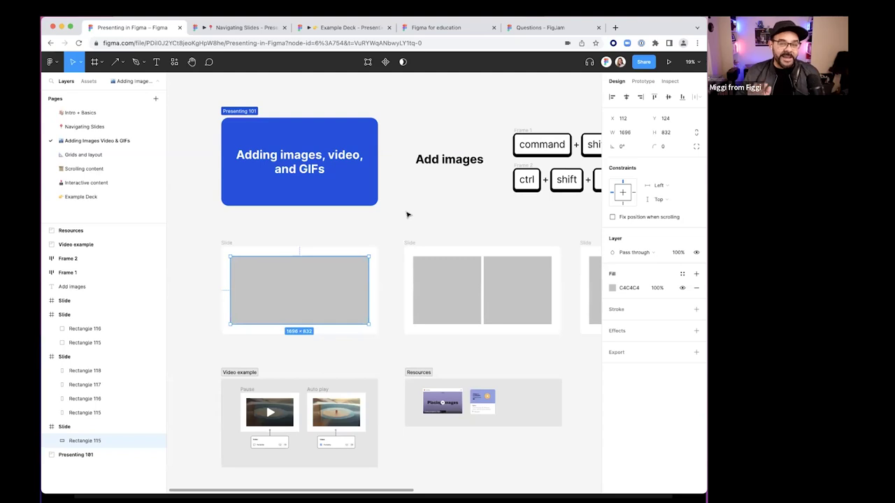
In the place-image picker, select the first five JPEGs in Assets > Animals and load them
key(super+shift+k)
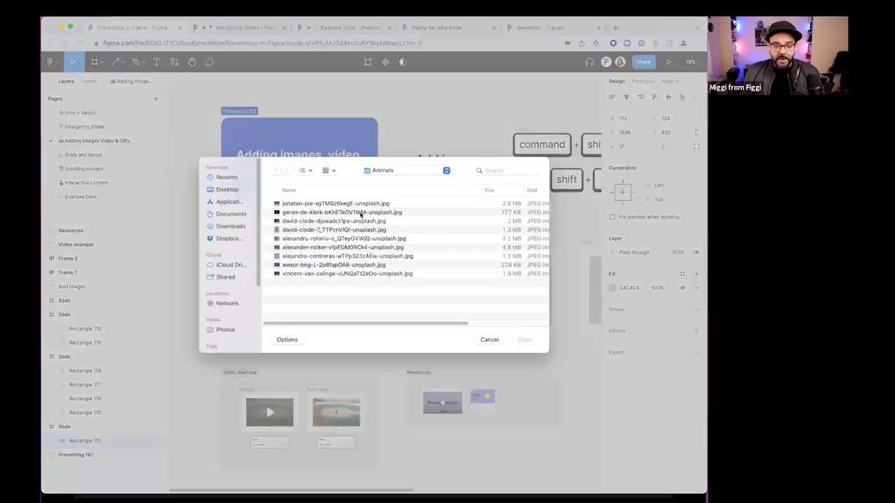
click(379, 173)
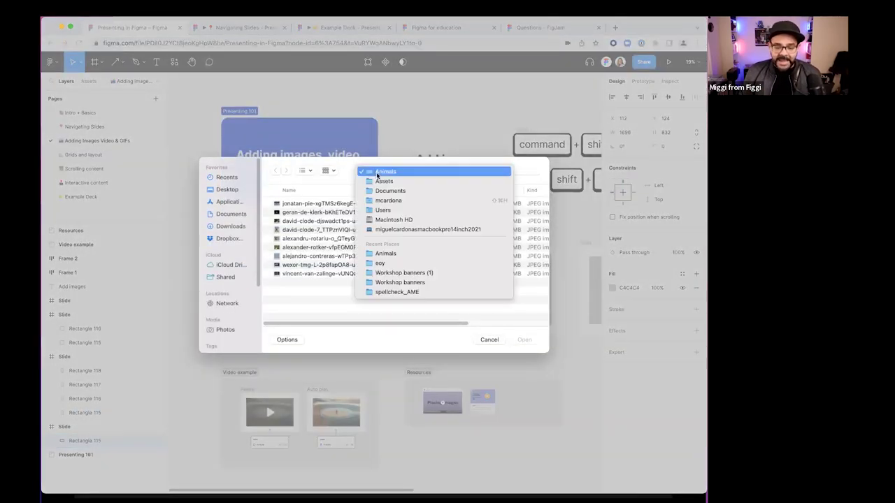
click(383, 181)
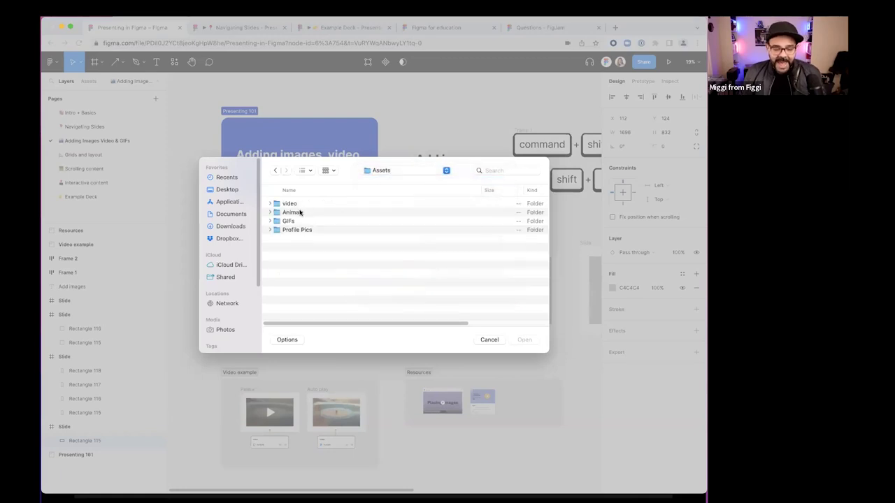
double_click(296, 212)
click(321, 204)
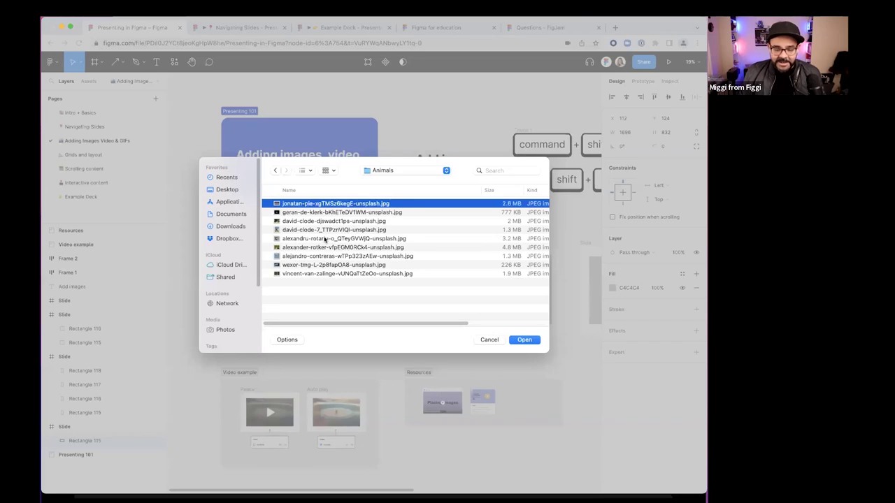
shift+click(324, 239)
click(525, 341)
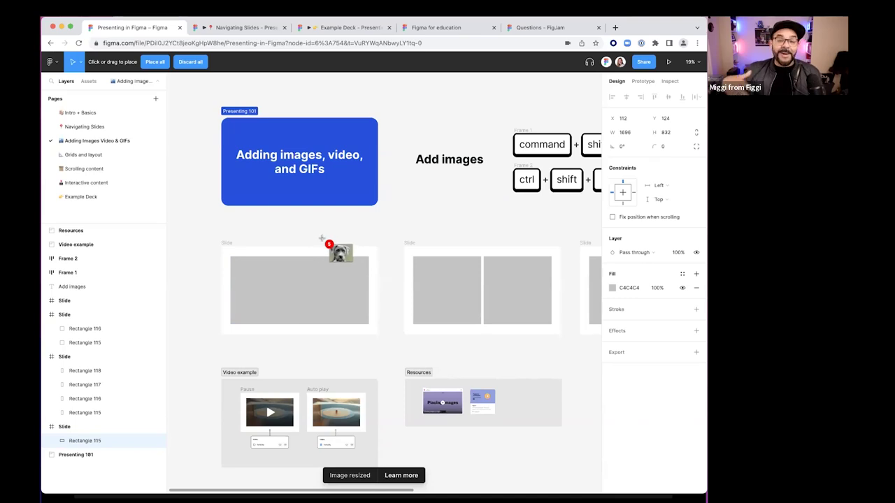
Place the dog photo in the first slide, then the bird and butterfly in the second
click(292, 274)
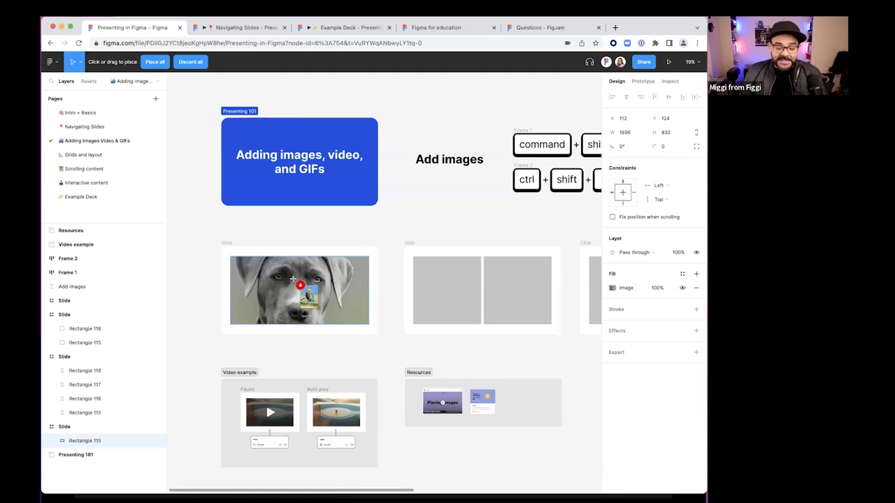
click(449, 287)
click(513, 292)
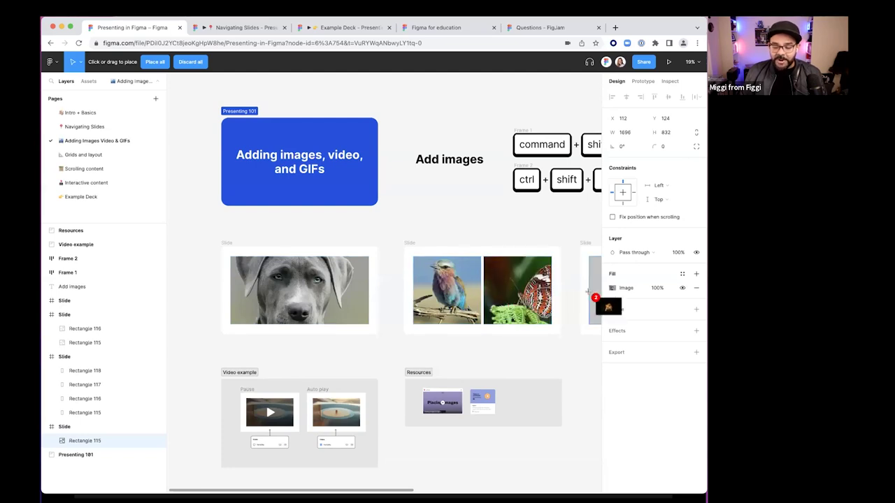
Fill the third slide's second rectangle with the last loaded photo and reopen the image picker
scroll(554, 301, down, 3)
scroll(566, 312, down, 2)
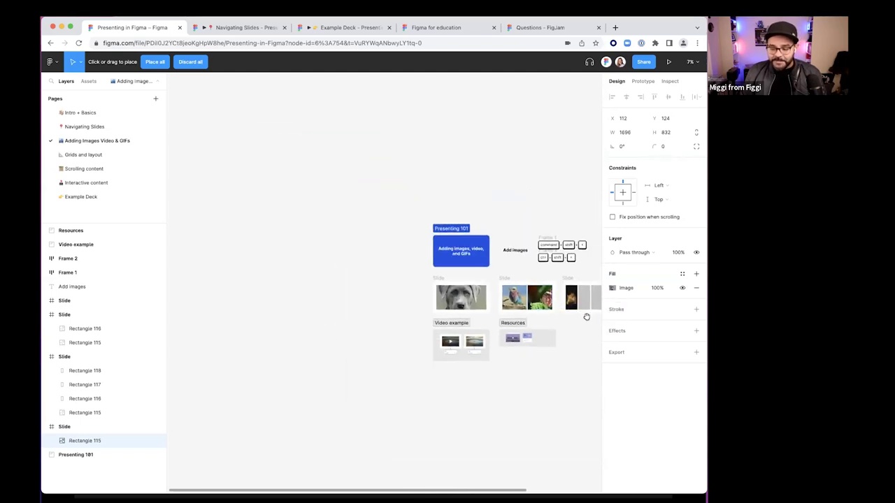
drag(585, 314, 424, 306)
scroll(422, 288, up, 2)
scroll(421, 289, up, 3)
click(423, 293)
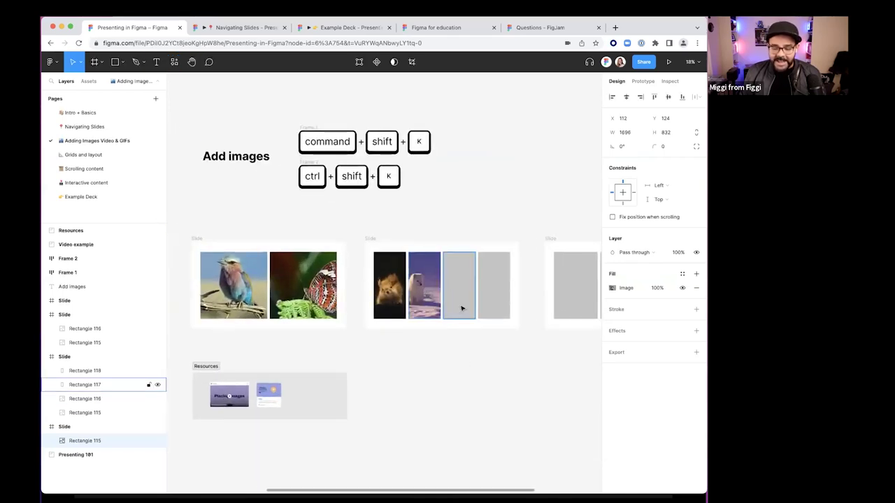
scroll(467, 286, down, 2)
scroll(466, 287, left, 2)
scroll(286, 263, left, 3)
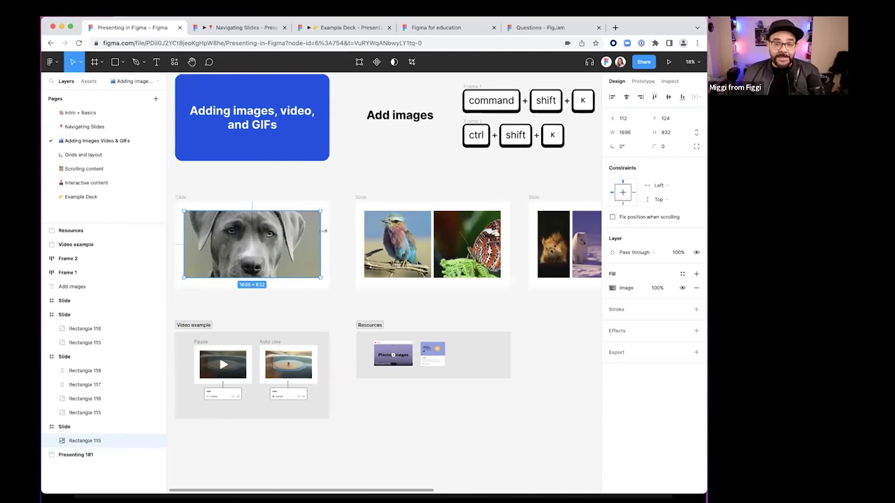
scroll(371, 254, left, 2)
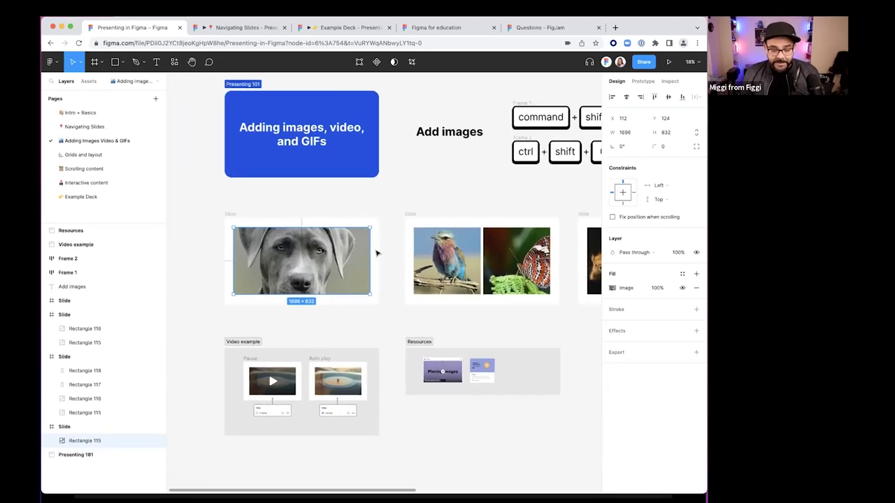
scroll(380, 228, right, 5)
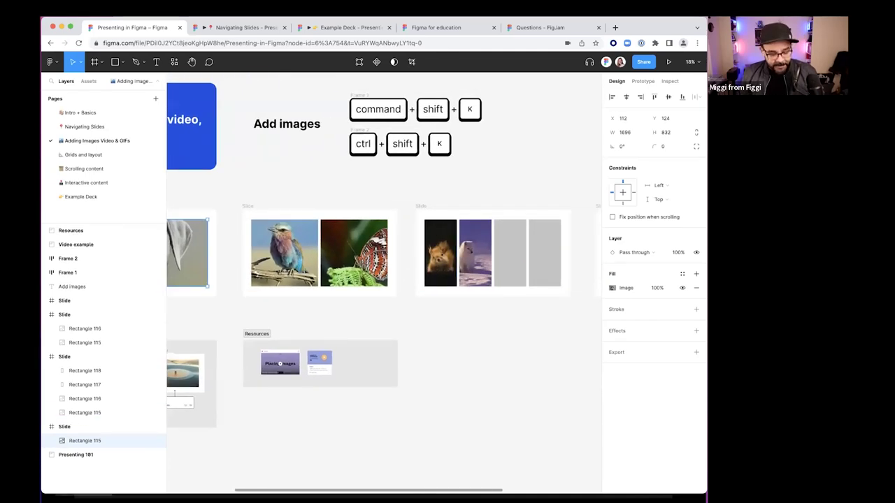
key(super+shift+k)
Drag the alejandro-contreras JPEG from the Animals folder onto the Figma canvas
drag(574, 255, 742, 194)
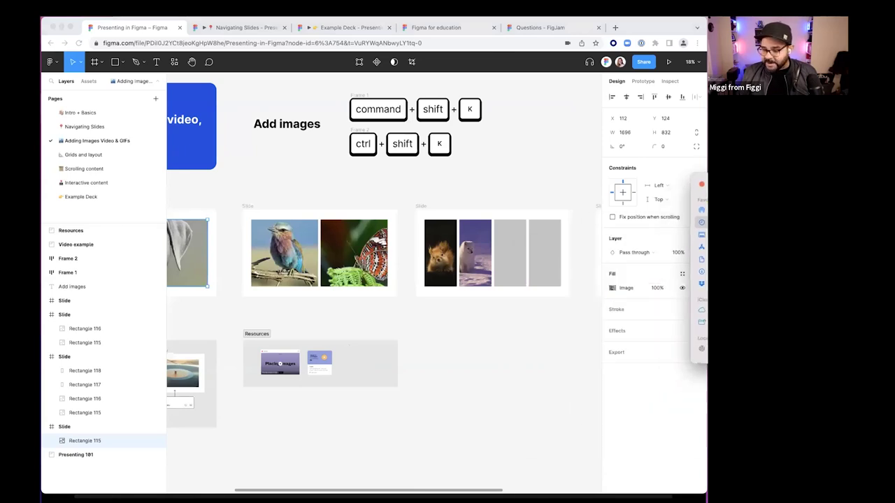
key(Escape)
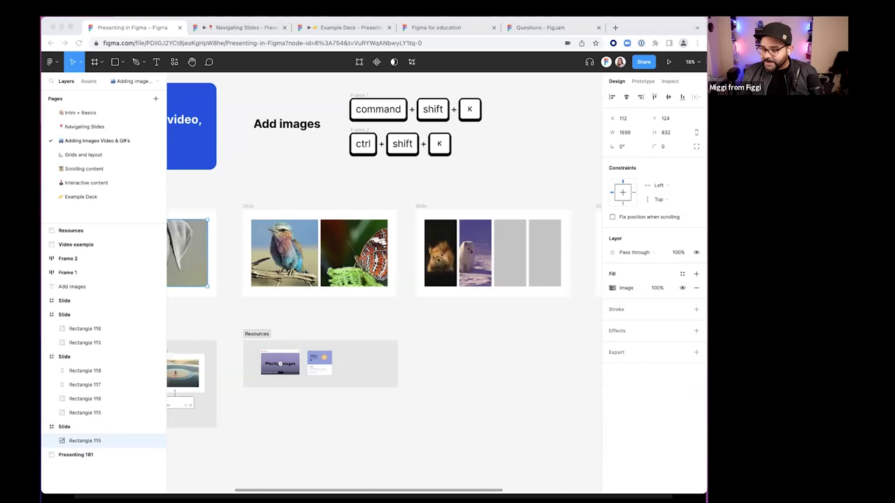
key(super+shift+k)
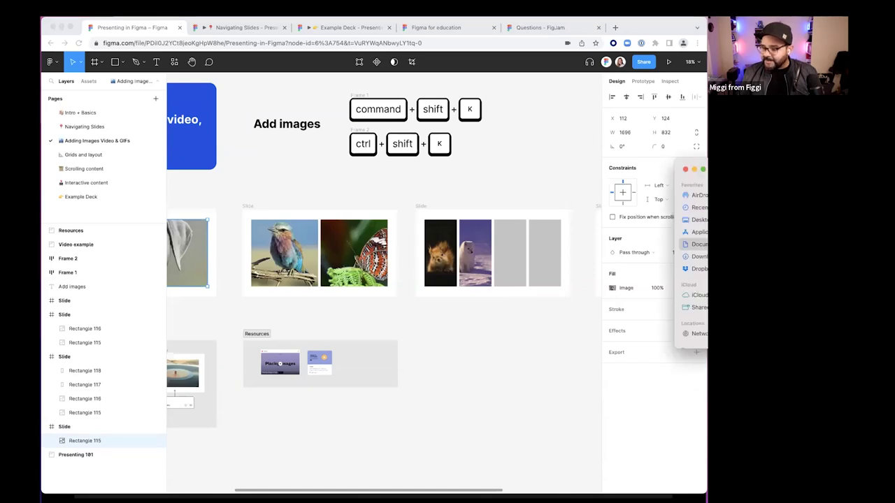
drag(699, 169, 553, 159)
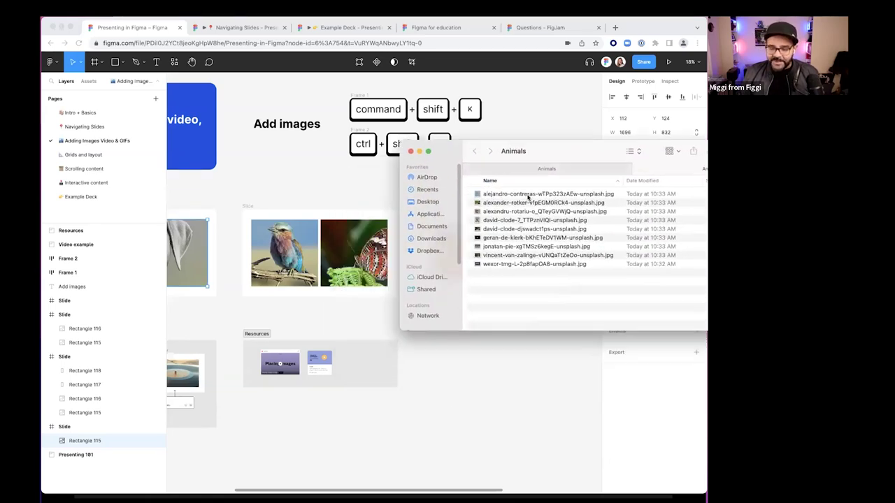
drag(518, 198, 459, 411)
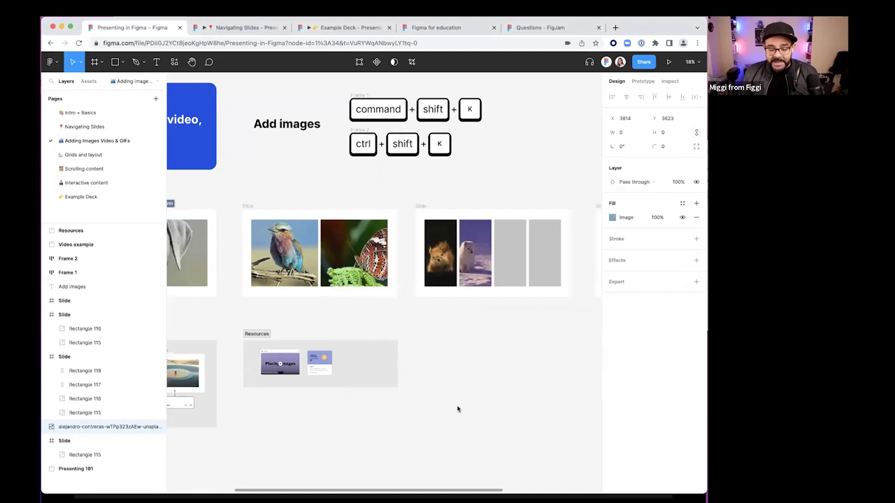
Drop the flamingo photo from the Animals folder onto the canvas below the slides
scroll(469, 373, down, 5)
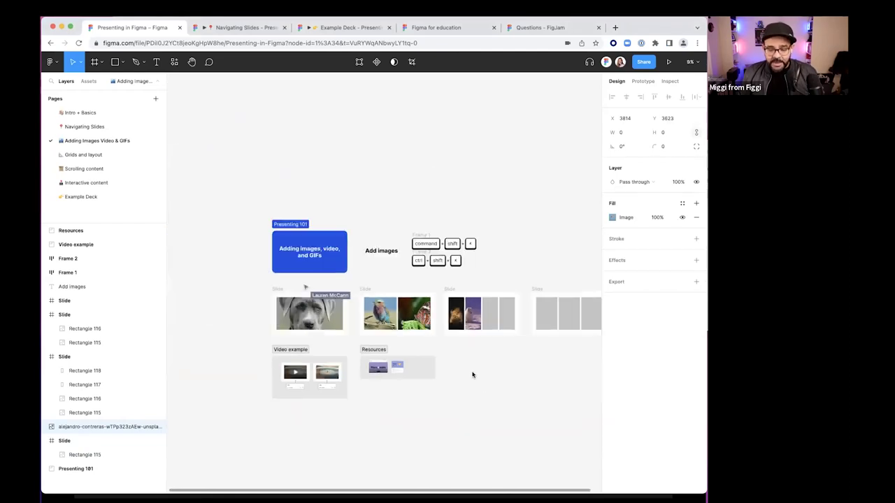
click(471, 374)
scroll(505, 393, down, 2)
scroll(506, 393, right, 2)
key(super+Tab)
drag(537, 198, 464, 366)
Resize the flamingo image from 4000×4000 down to 1170×1027
scroll(467, 367, down, 5)
scroll(467, 366, right, 2)
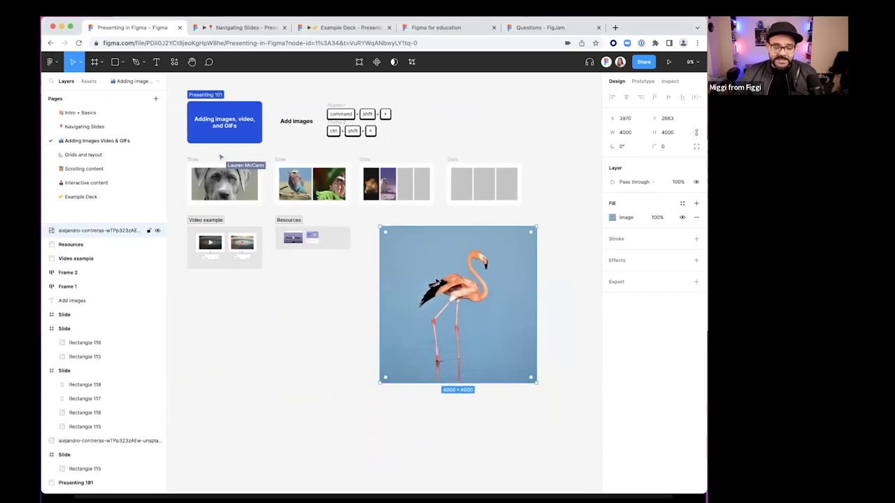
scroll(439, 285, up, 1)
scroll(439, 285, left, 1)
scroll(440, 287, down, 1)
scroll(371, 155, up, 3)
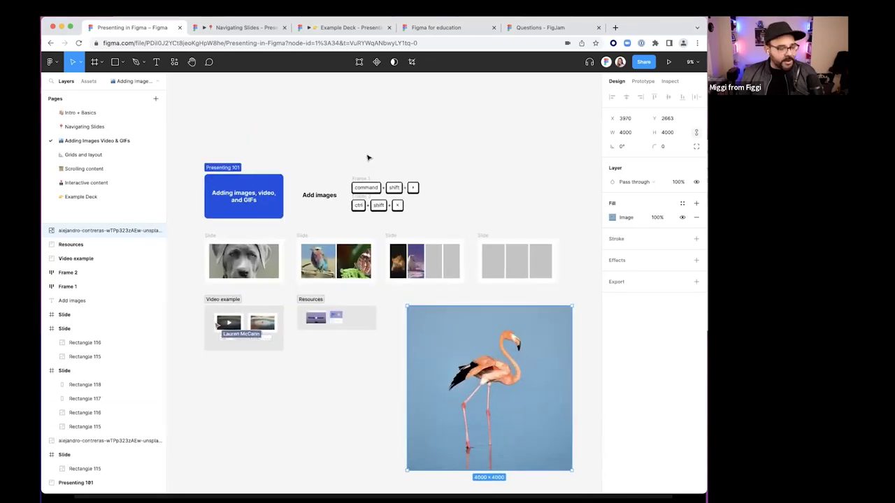
scroll(402, 182, up, 5)
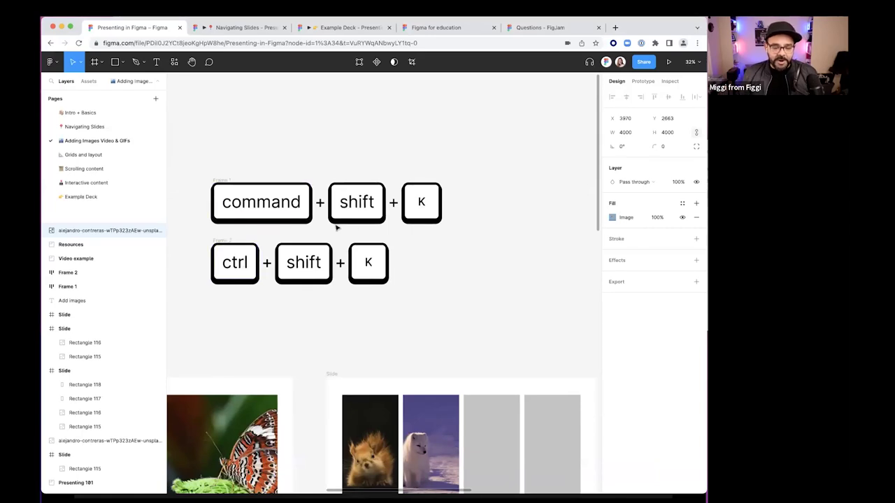
scroll(420, 271, down, 2)
scroll(421, 272, down, 3)
scroll(459, 349, down, 1)
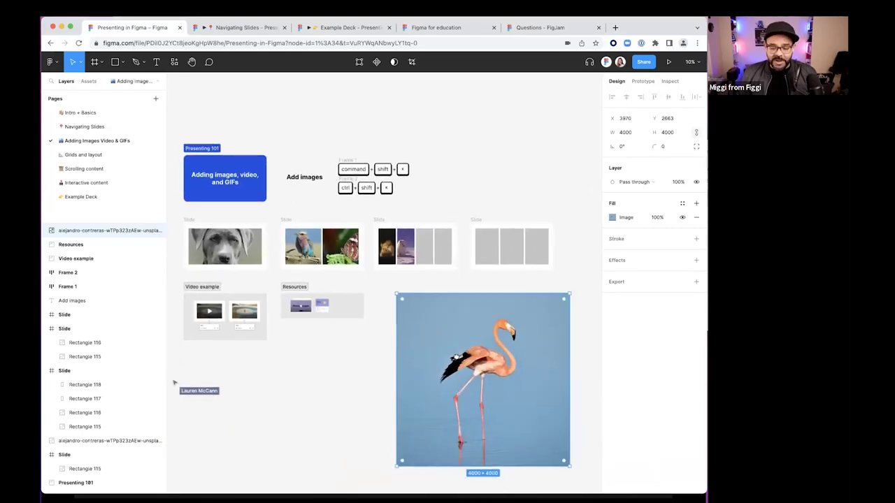
scroll(455, 383, down, 1)
drag(493, 403, 492, 306)
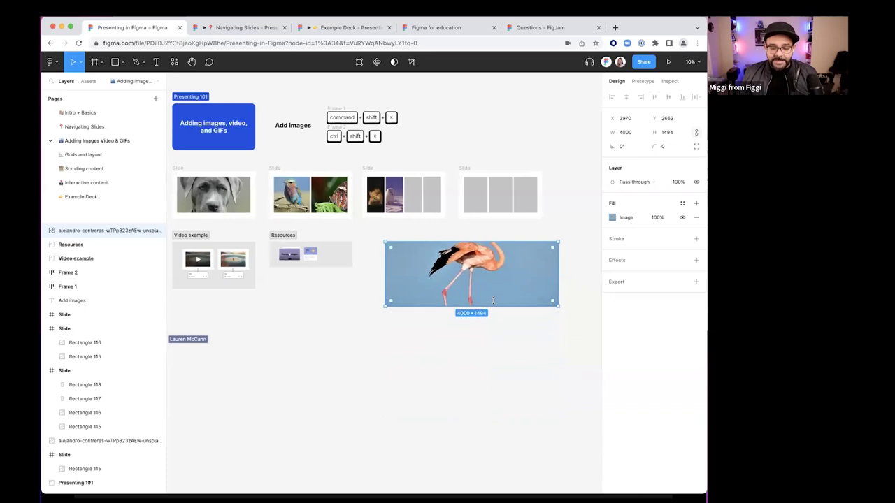
drag(559, 280, 436, 281)
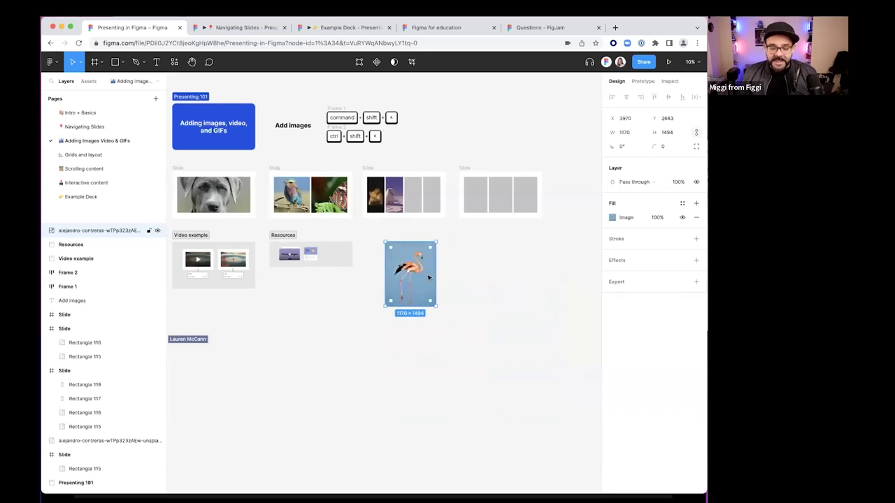
scroll(432, 277, up, 3)
drag(435, 350, 424, 297)
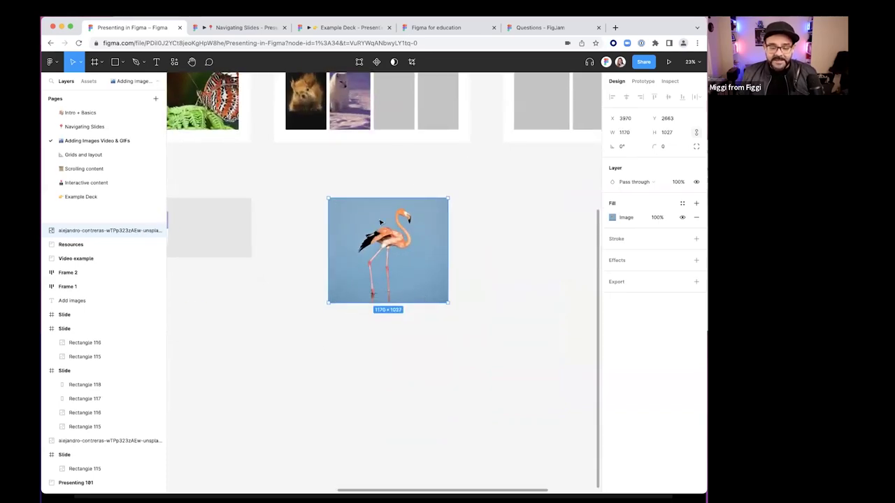
scroll(492, 238, right, 2)
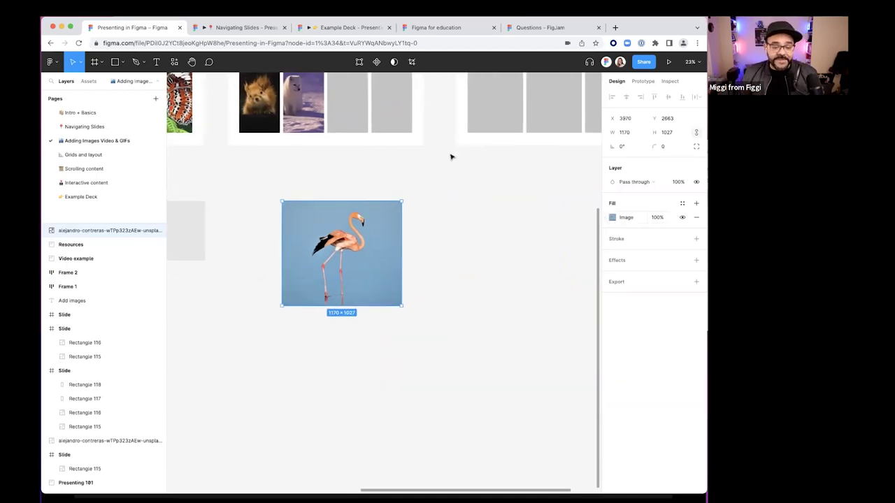
Draw an eight-point star to the right of the flamingo photo
click(123, 62)
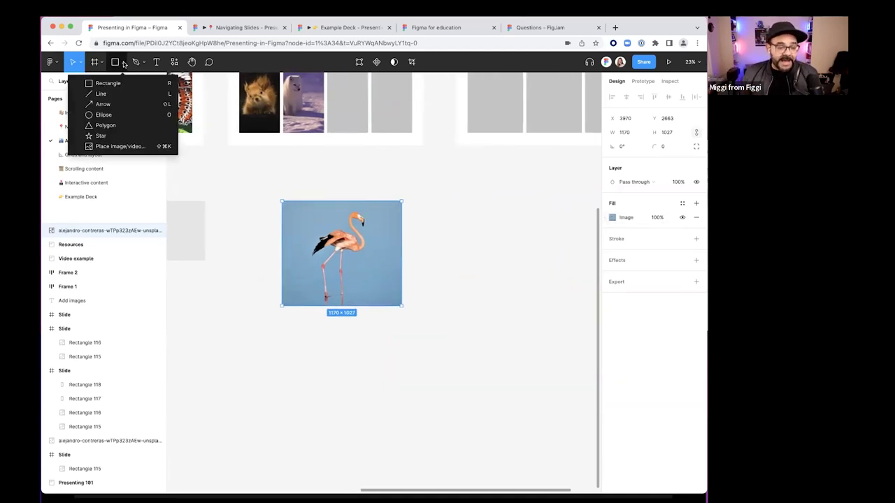
click(103, 135)
right_click(442, 218)
click(431, 213)
drag(431, 212, 507, 233)
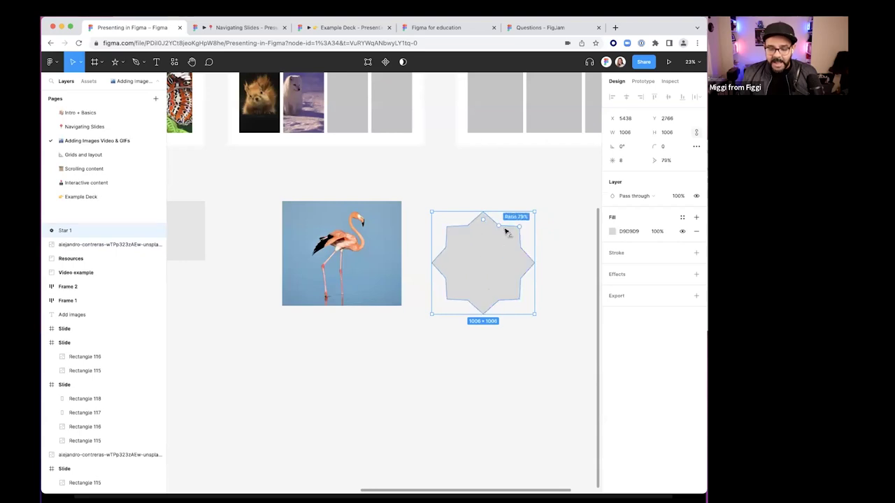
Fill the star with the flamingo image, move it closer, and sharpen its points
click(389, 240)
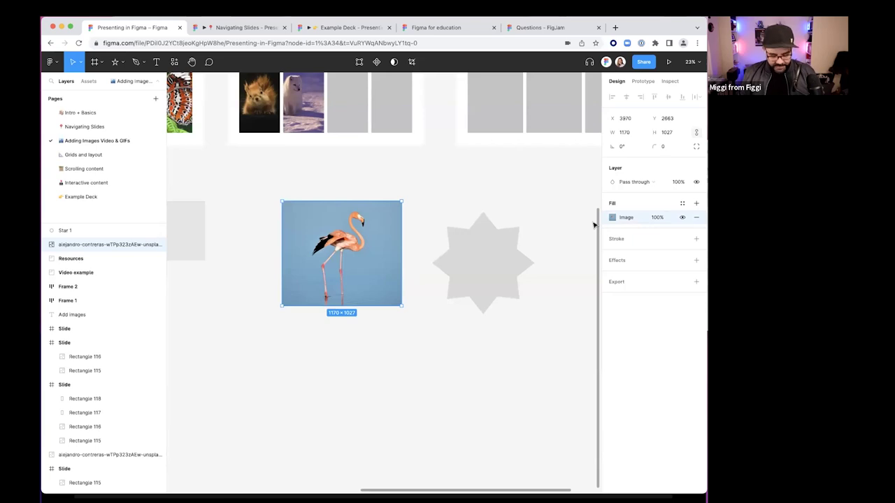
click(492, 251)
key(ctrl+v)
drag(490, 278, 490, 270)
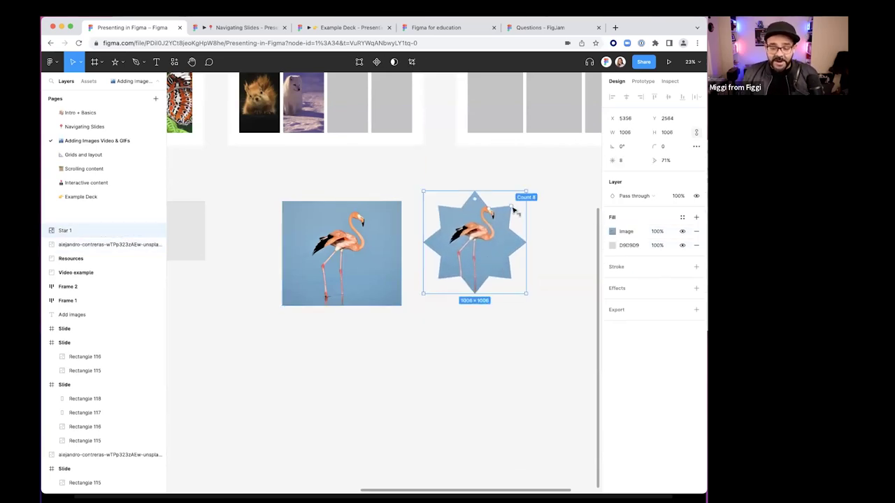
drag(491, 223, 510, 252)
click(537, 218)
scroll(510, 253, down, 3)
scroll(447, 231, up, 5)
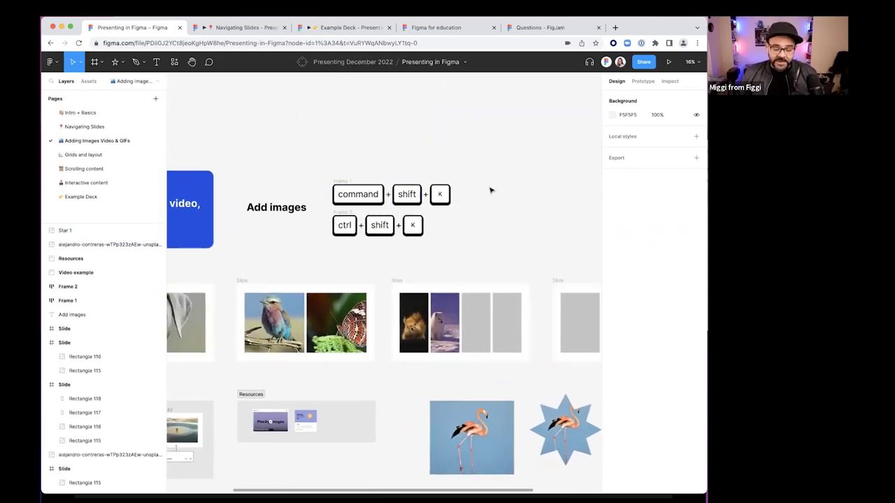
Duplicate the command+shift+K shortcut row and place the copy above it
drag(439, 153, 425, 140)
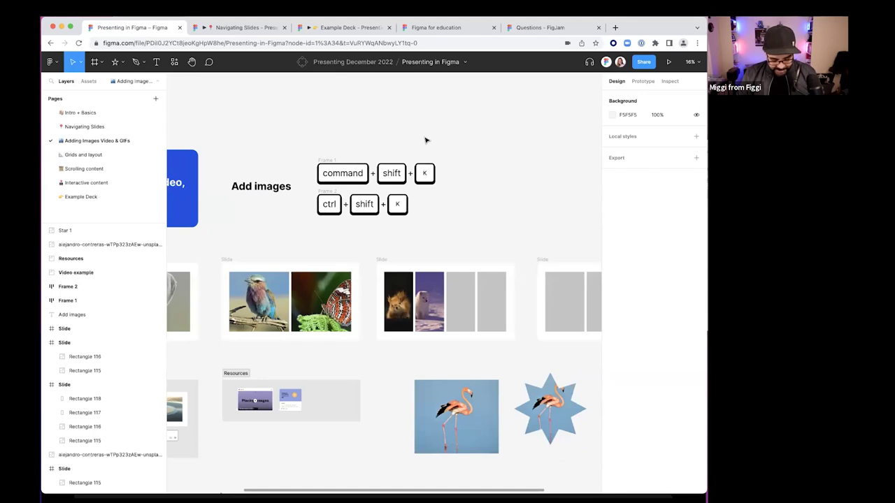
key(super+slash)
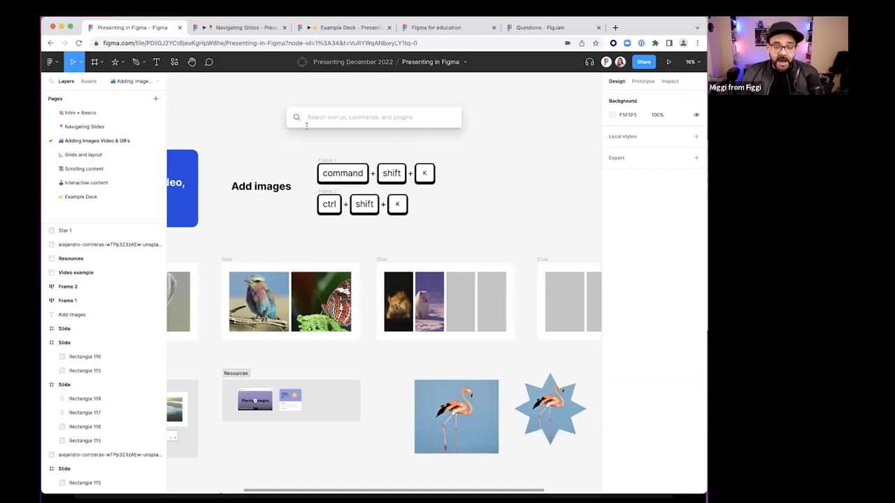
key(Escape)
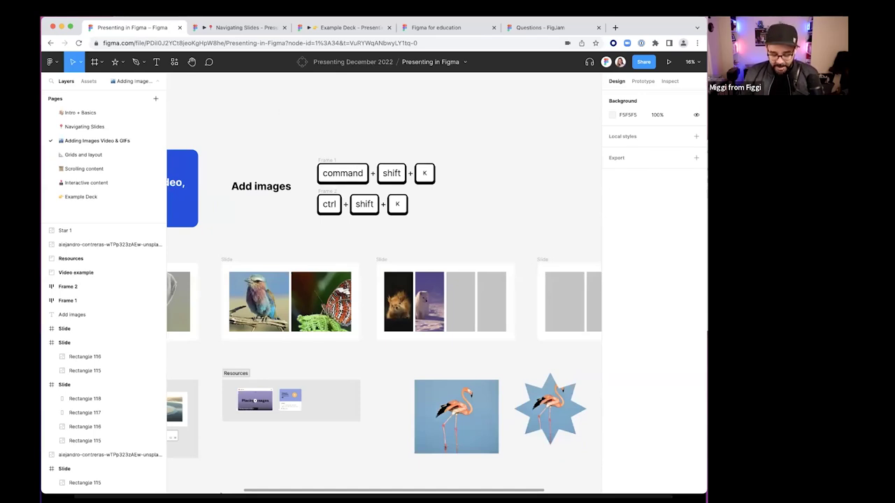
key(super+slash)
key(Escape)
click(353, 207)
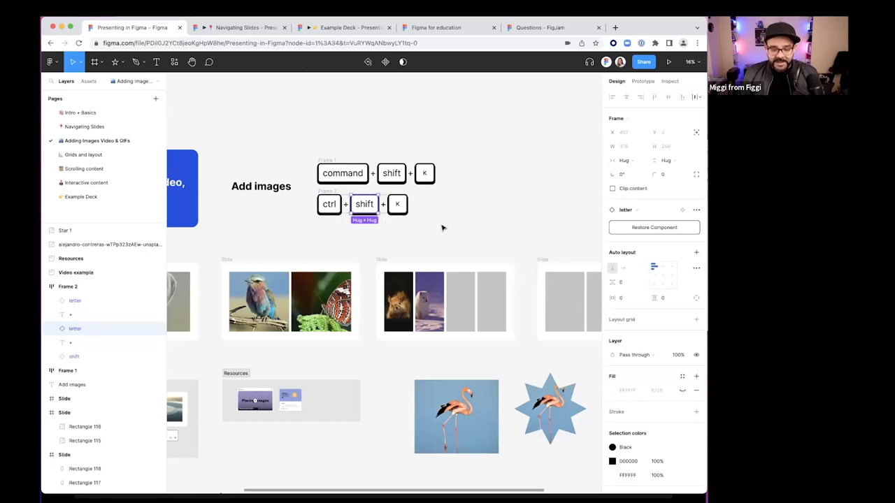
click(343, 173)
drag(412, 174, 412, 127)
Edit the copied row to read "command + P" by removing shift and changing K to P
click(425, 128)
click(424, 130)
click(469, 150)
click(430, 134)
click(390, 131)
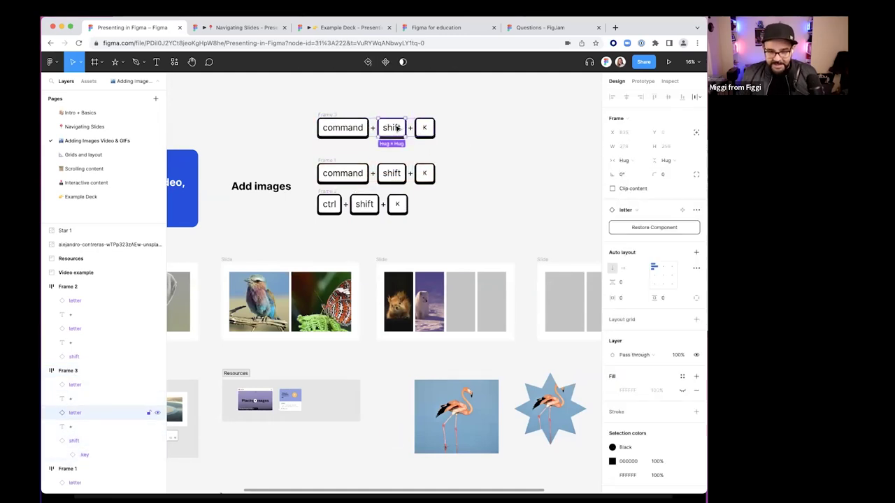
key(Delete)
click(378, 130)
key(Delete)
click(388, 130)
double_click(387, 128)
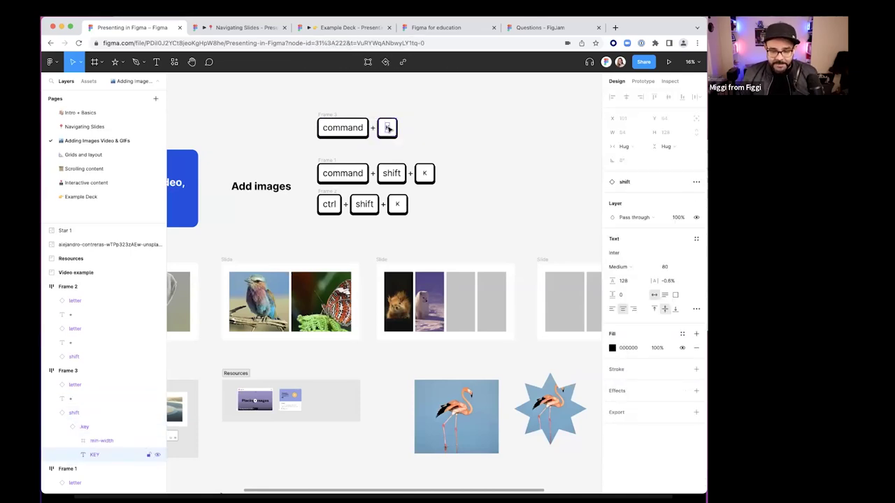
text(P)
click(429, 104)
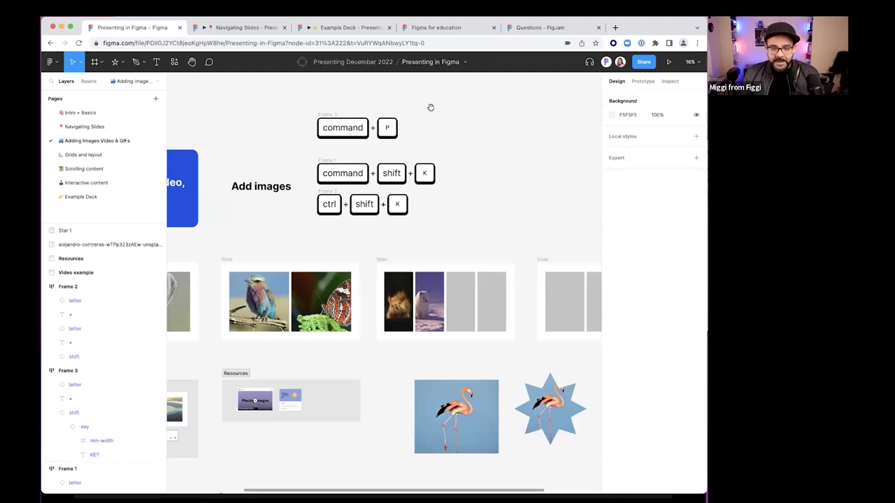
scroll(348, 216, up, 3)
click(274, 276)
Copy the Add images heading beside the new row and retitle it "Quick actions"
drag(275, 276, 275, 218)
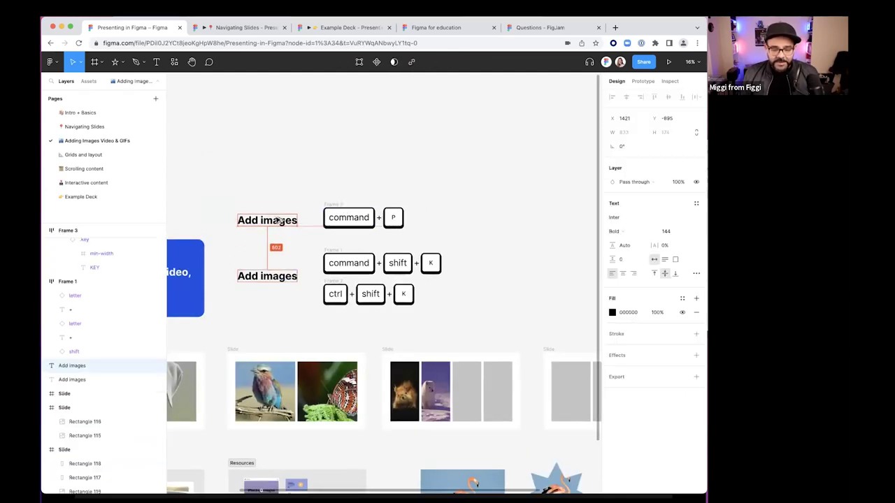
double_click(275, 217)
text(Quci)
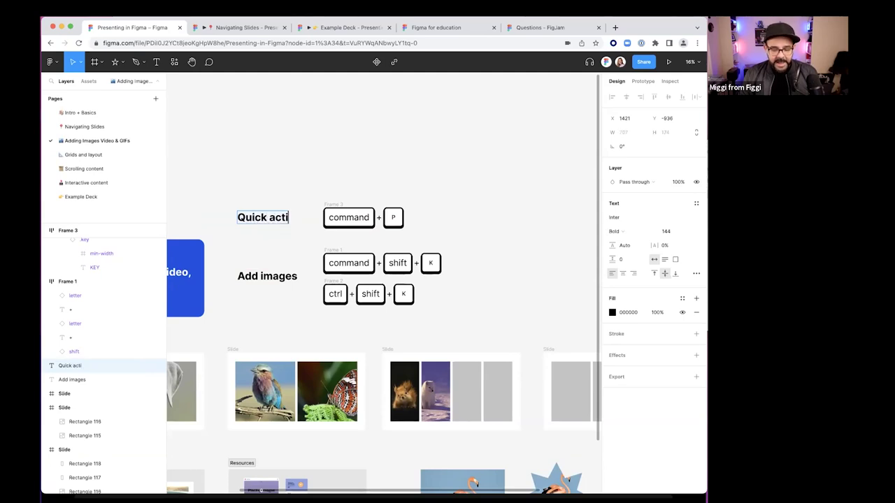
key(Escape)
click(384, 162)
Run Place image from the command search, then cancel the file picker
scroll(429, 177, left, 2)
key(ctrl+p)
text(place)
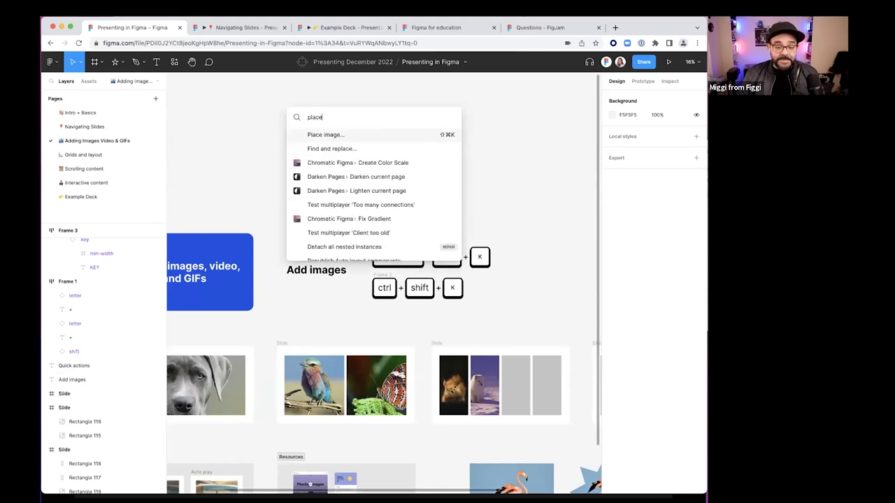
click(343, 135)
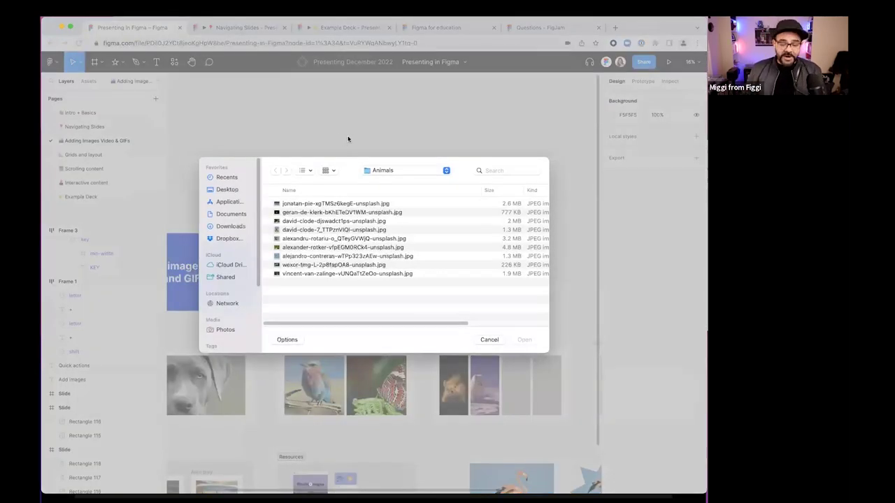
click(489, 339)
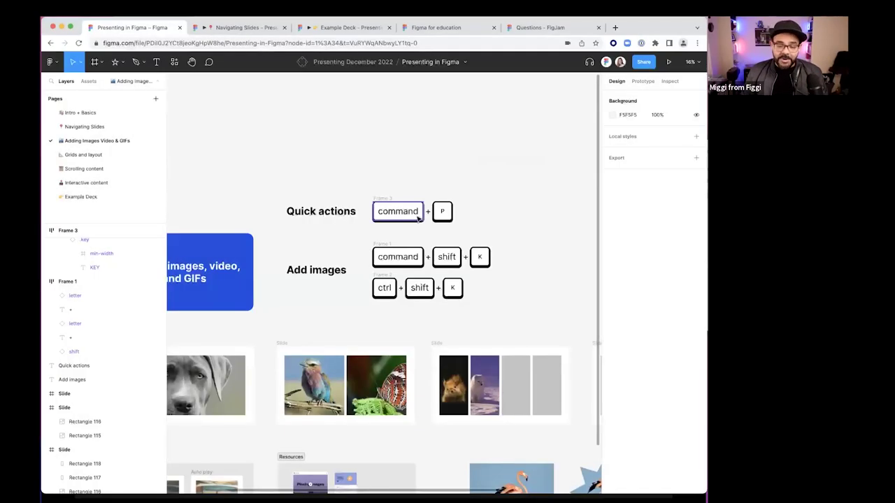
scroll(390, 196, up, 5)
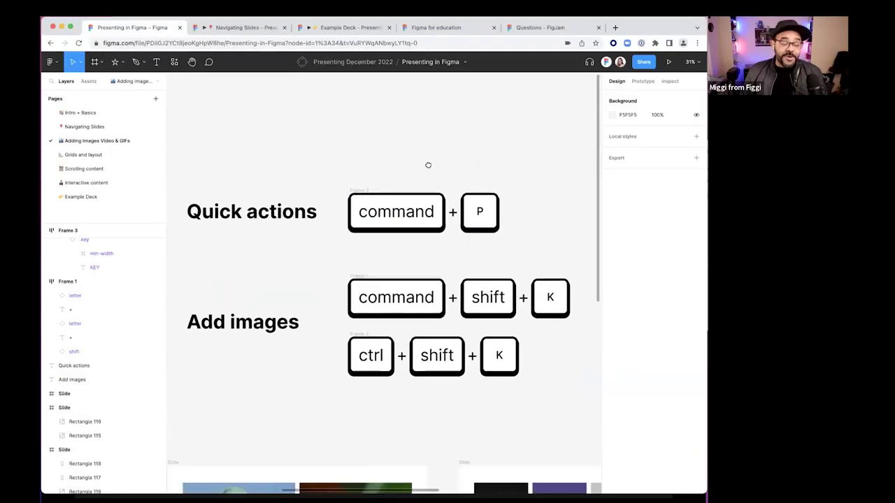
scroll(416, 149, down, 5)
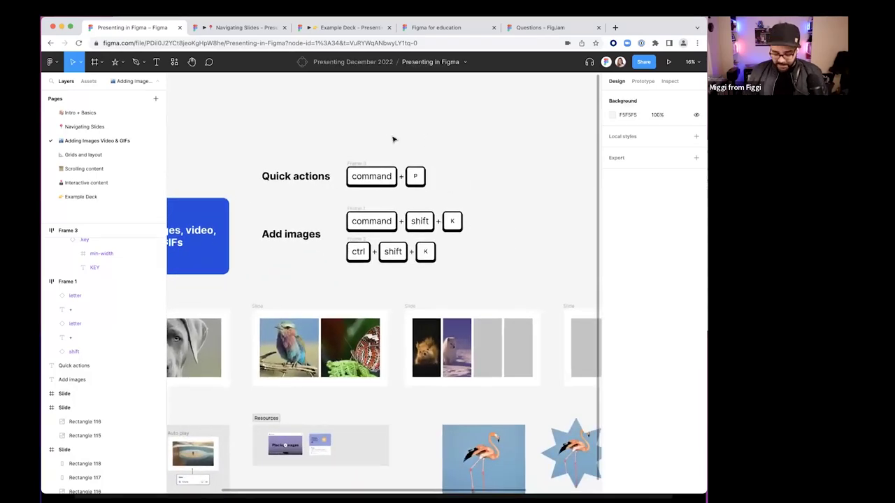
Place the alexandru-rotaru dog photo into the first grey placeholder of the three-placeholder slide
key(super+p)
text(place)
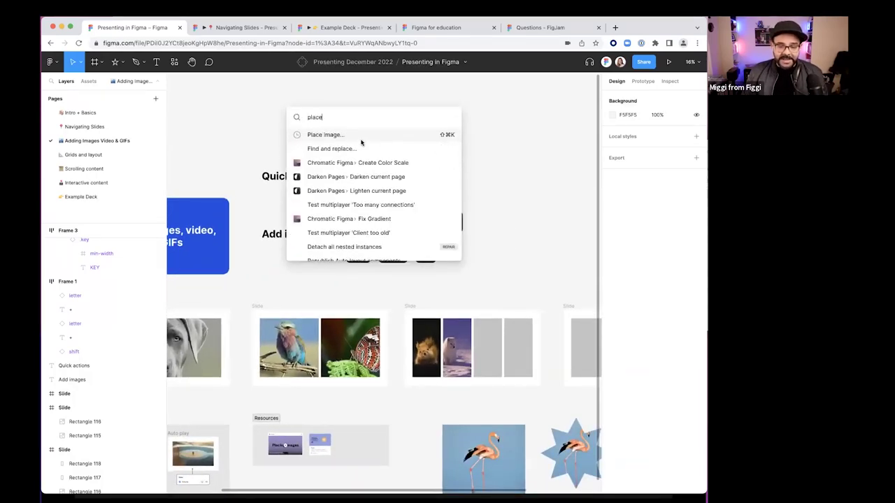
click(341, 135)
click(349, 238)
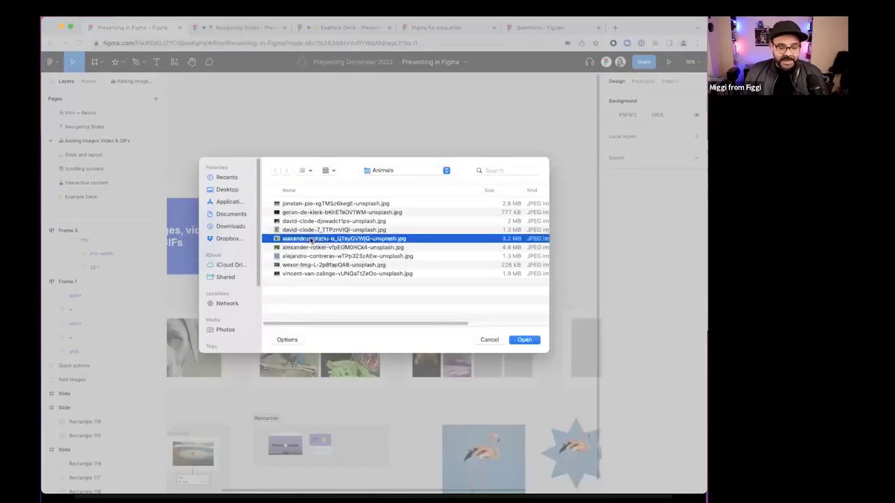
click(524, 340)
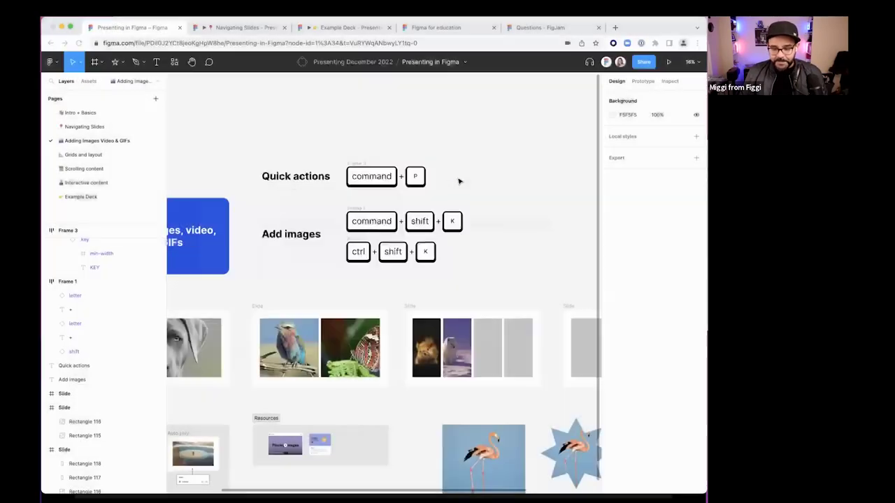
scroll(455, 224, up, 5)
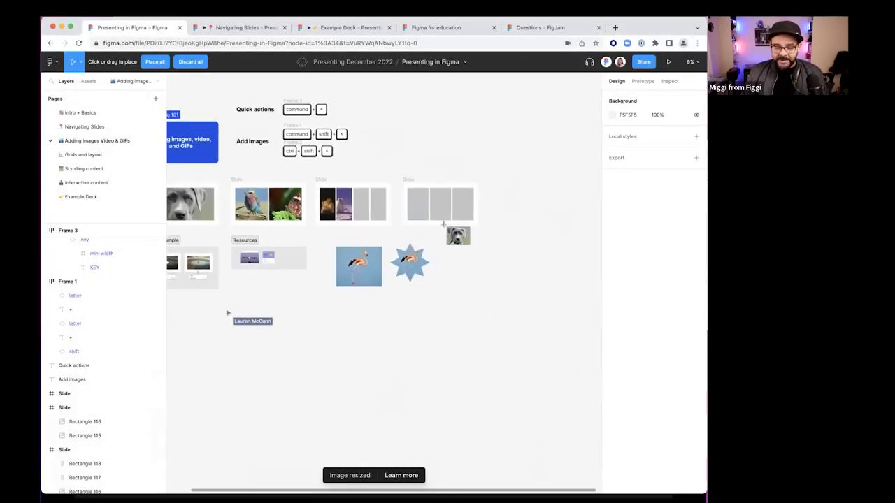
click(334, 165)
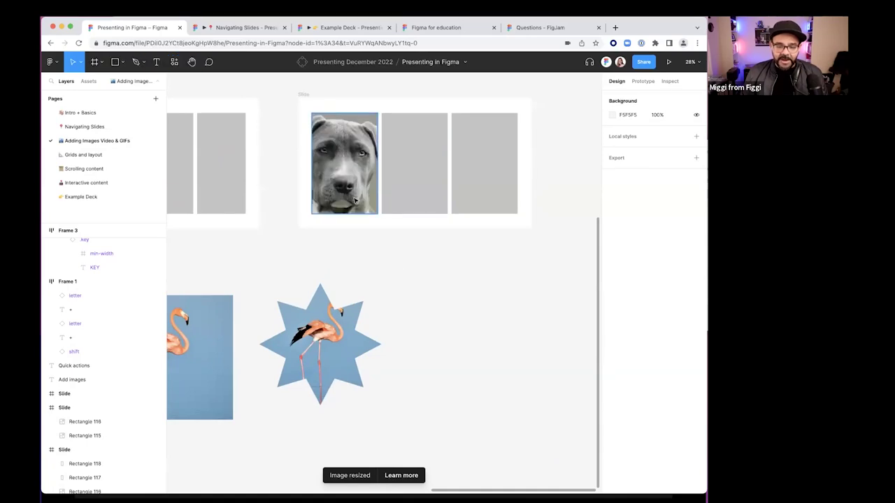
scroll(425, 266, down, 3)
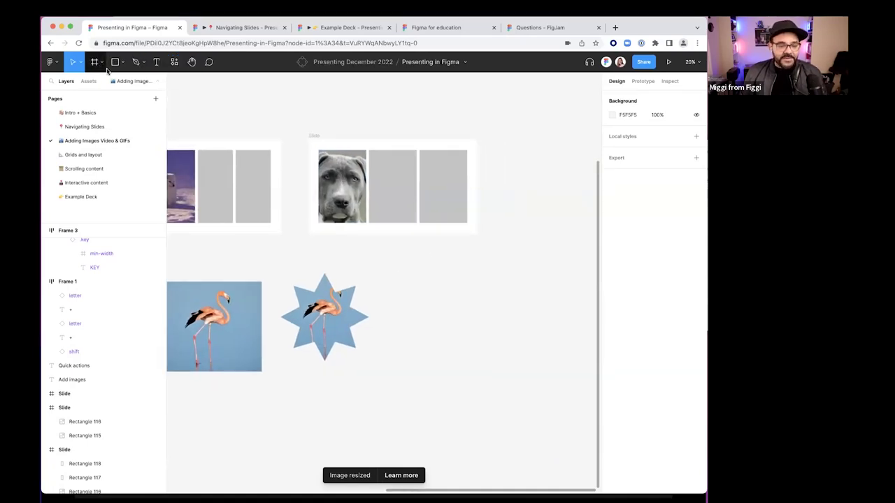
click(123, 63)
Draw a circle beside the flamingo star and fill it with the david-clode butterfly photo
click(104, 115)
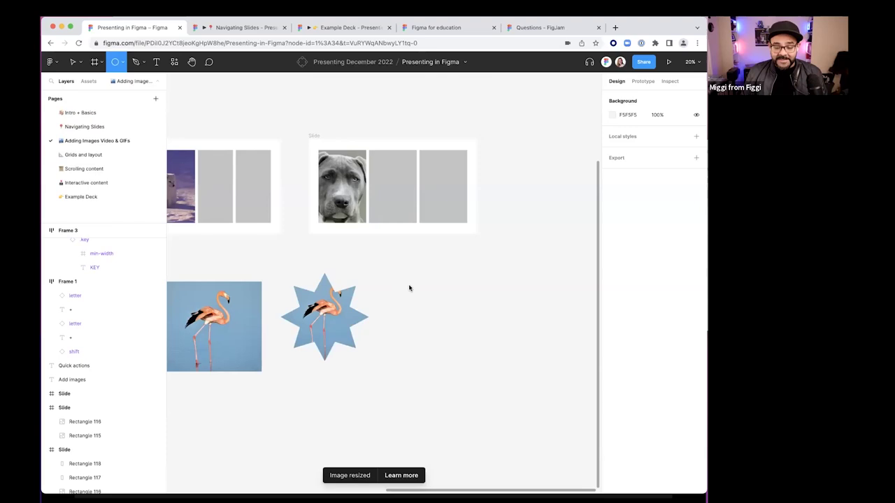
drag(404, 273, 492, 362)
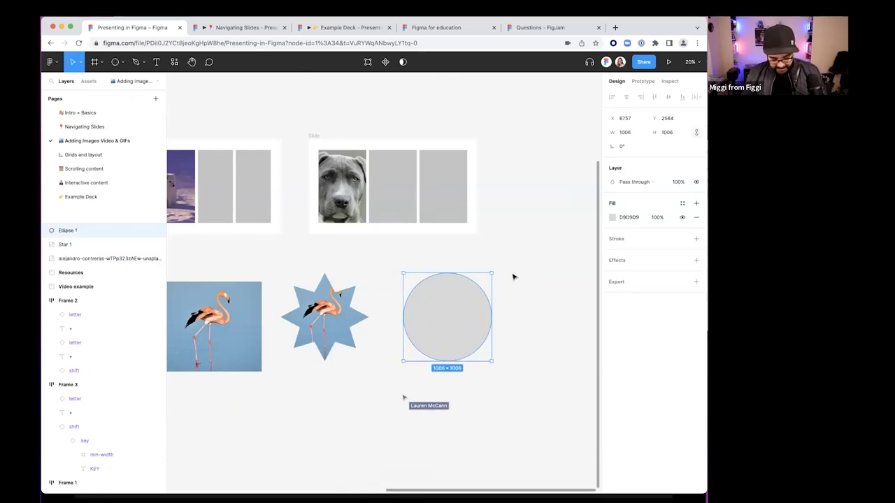
key(super+slash)
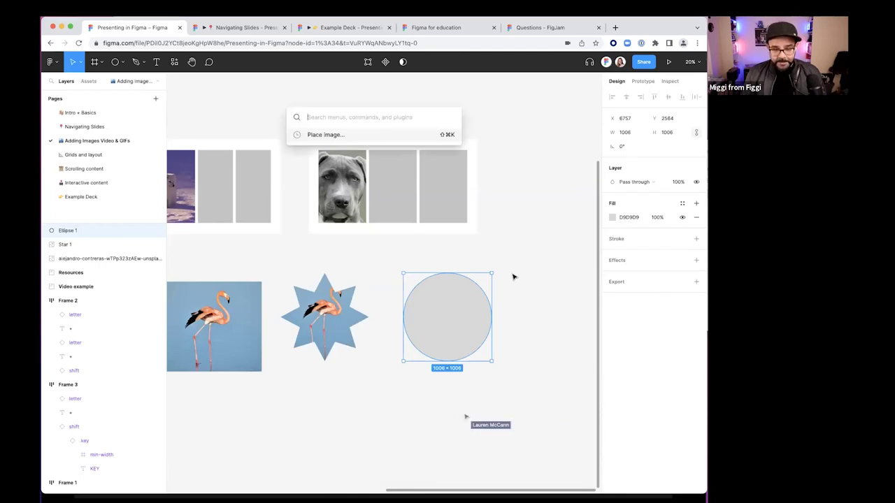
key(Return)
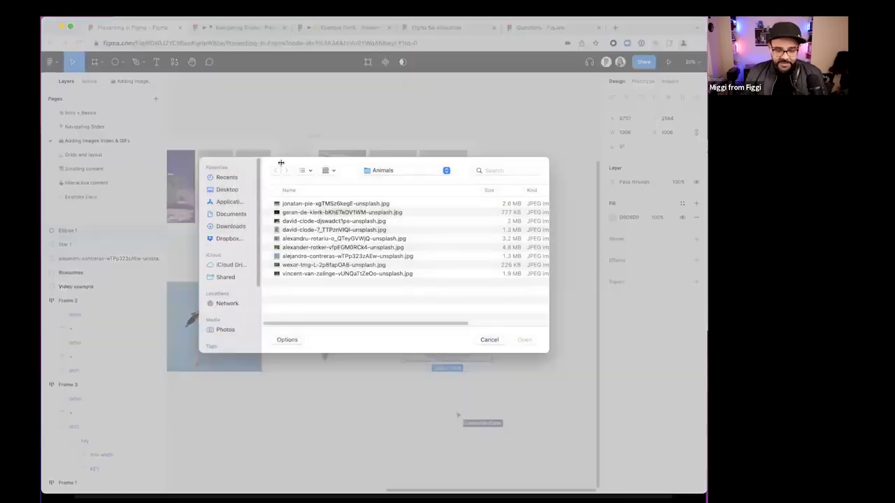
click(286, 221)
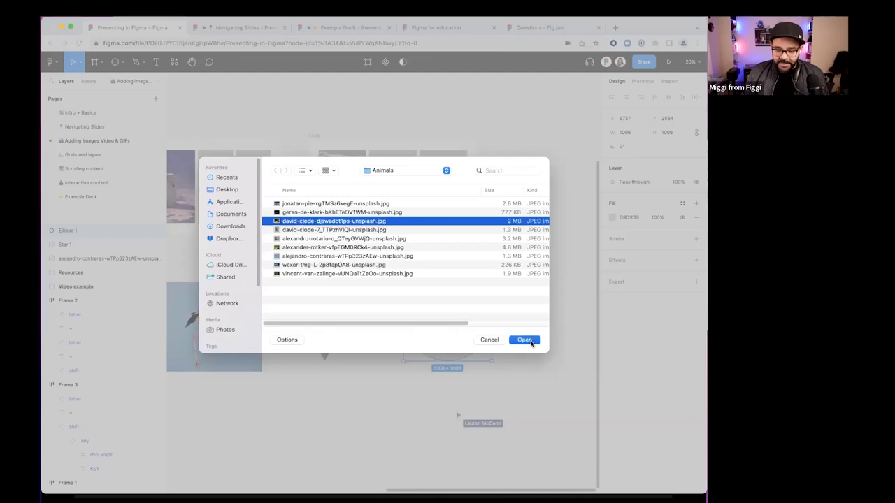
click(524, 340)
click(451, 318)
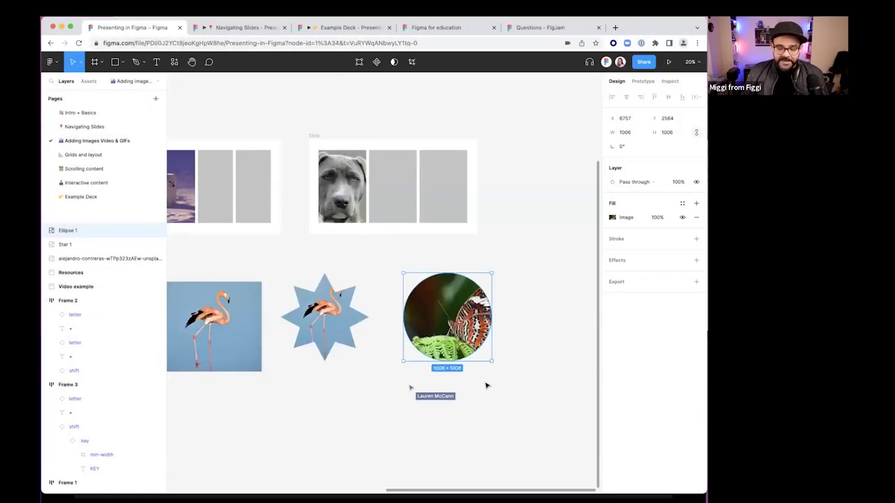
Cut the butterfly circle to a 78.23% arc with 0% ratio, then select it with the flamingo items
scroll(375, 438, up, 3)
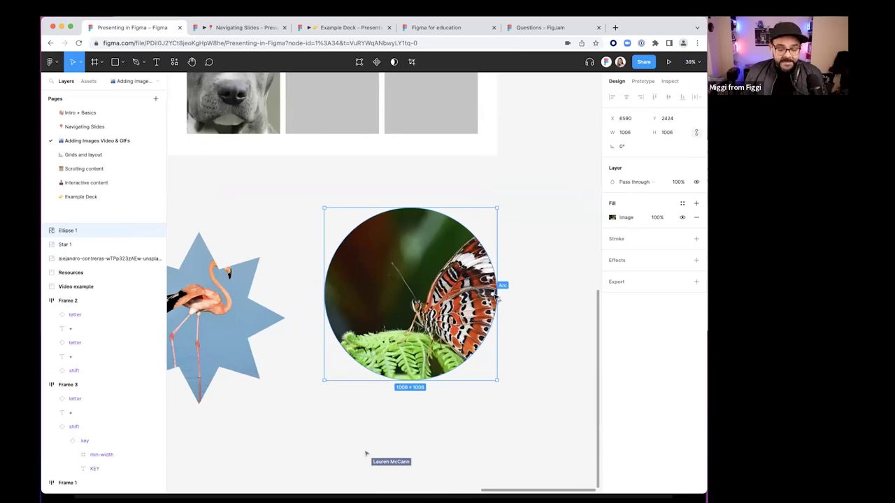
drag(498, 294, 407, 210)
mouse_move(413, 296)
mouse_down()
mouse_move(404, 318)
mouse_move(420, 302)
mouse_move(410, 294)
mouse_up()
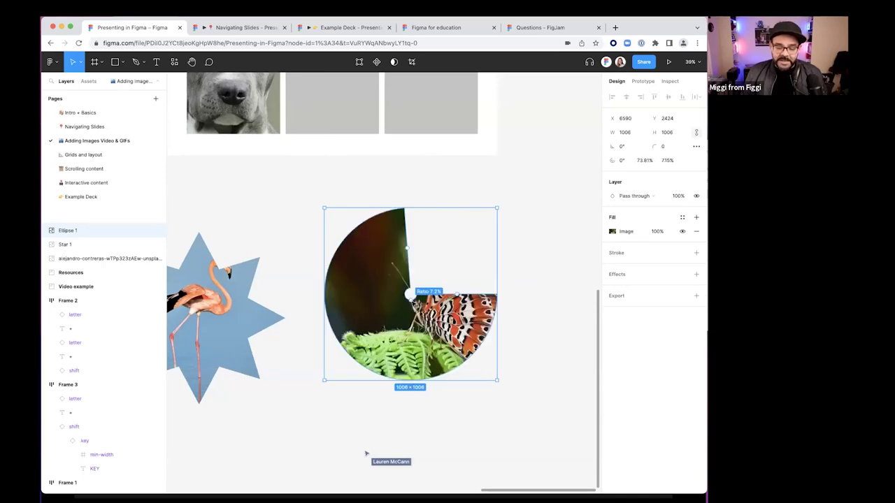
drag(411, 256, 493, 293)
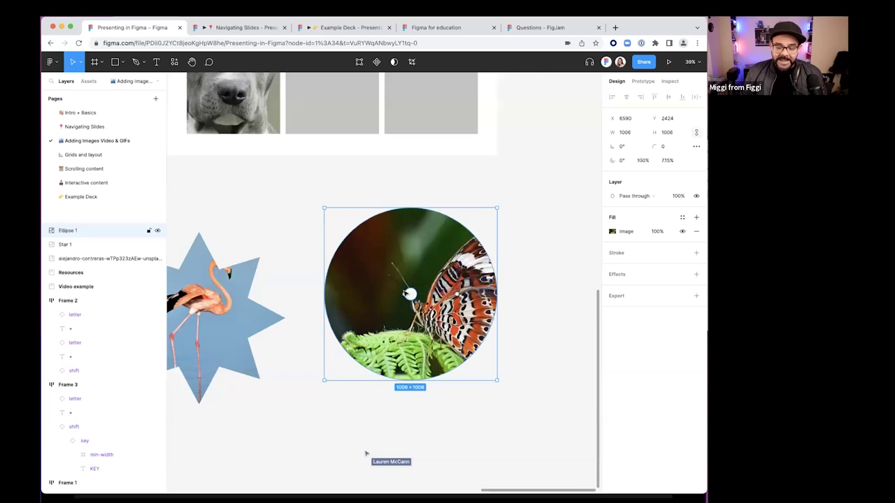
drag(408, 295, 418, 298)
drag(495, 294, 419, 251)
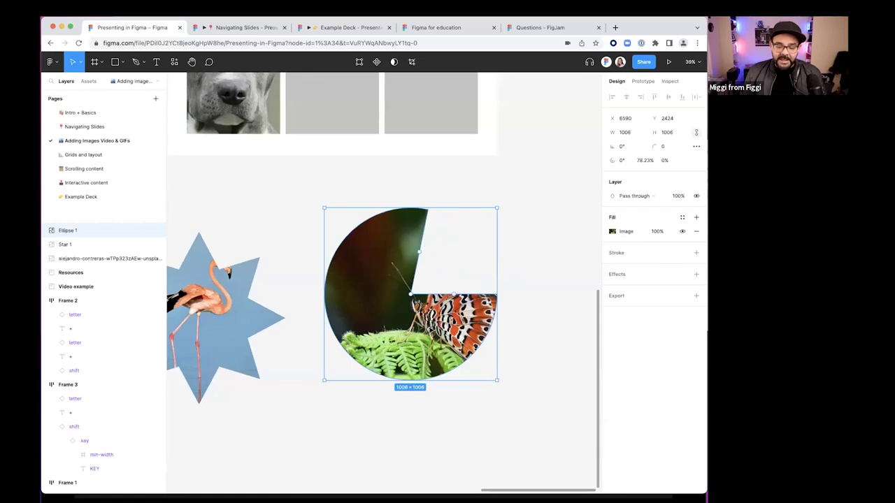
scroll(513, 273, down, 6)
drag(509, 341, 364, 297)
key(Delete)
scroll(406, 271, left, 3)
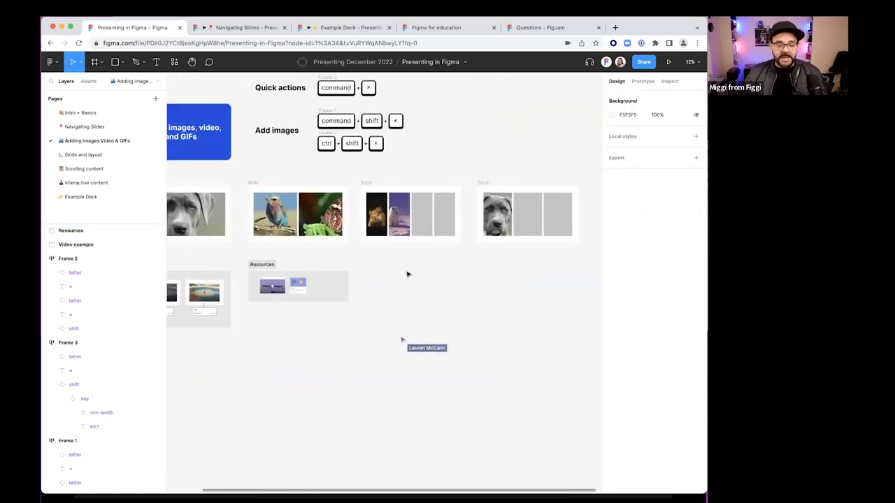
scroll(401, 271, left, 3)
scroll(284, 210, up, 4)
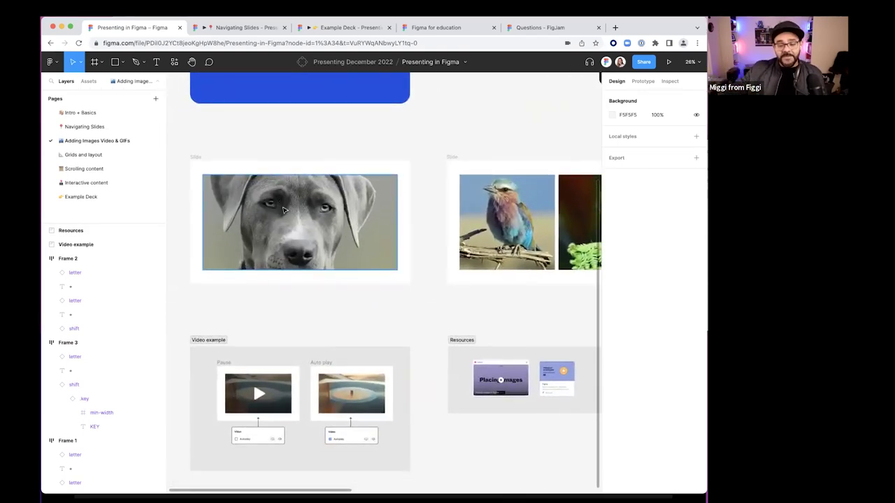
drag(282, 207, 311, 208)
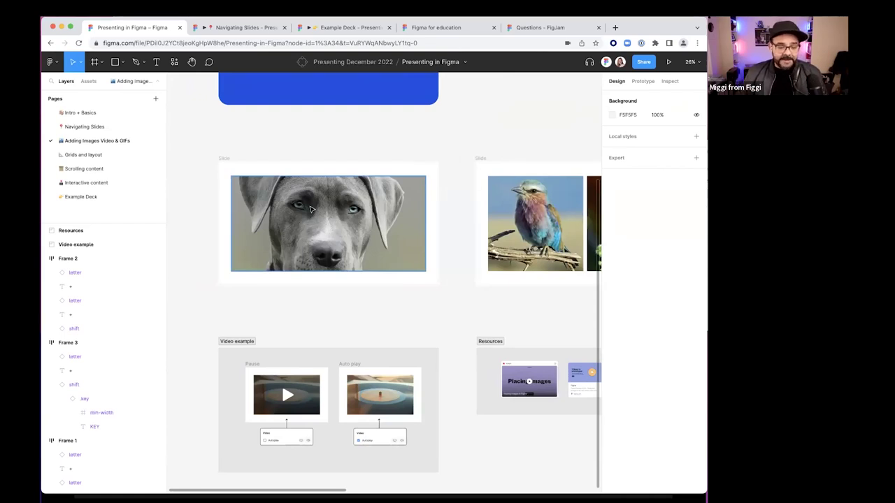
scroll(275, 207, down, 5)
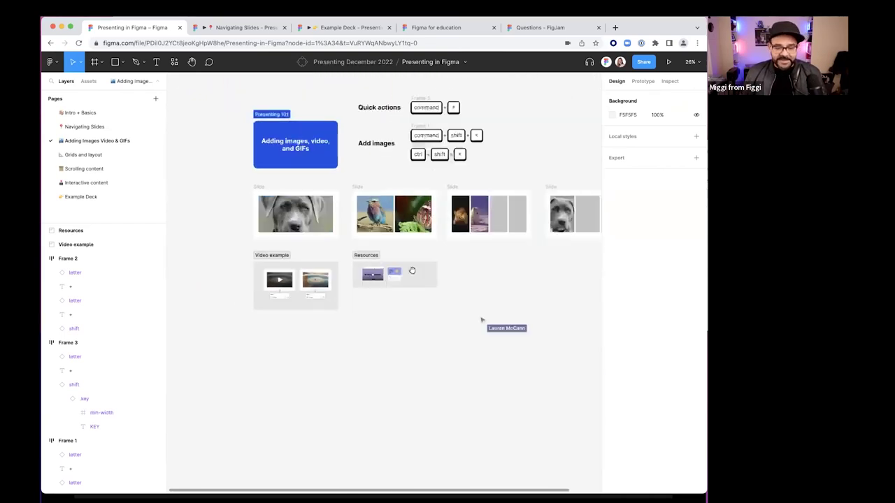
scroll(394, 272, right, 3)
scroll(394, 274, down, 2)
key(o)
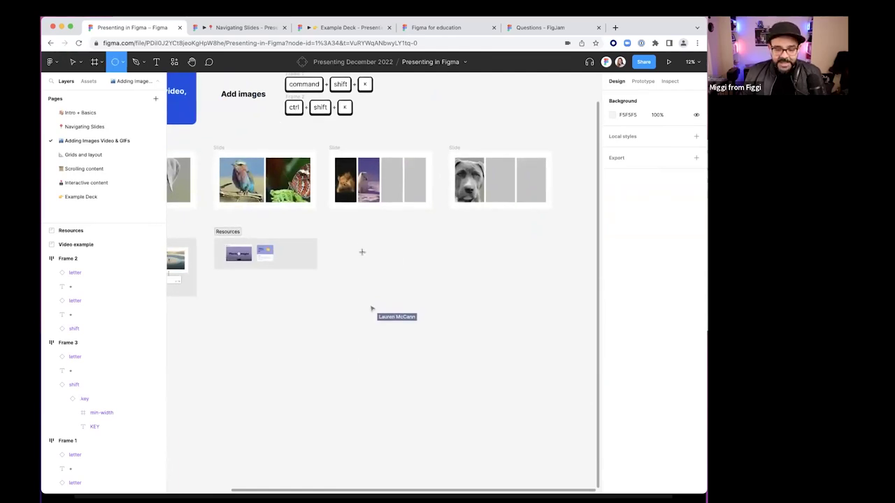
Draw a 1087×1087 circle, fill it with the arctic fox photo, and cut it to an 86.13% arc
drag(362, 251, 419, 314)
scroll(395, 299, up, 5)
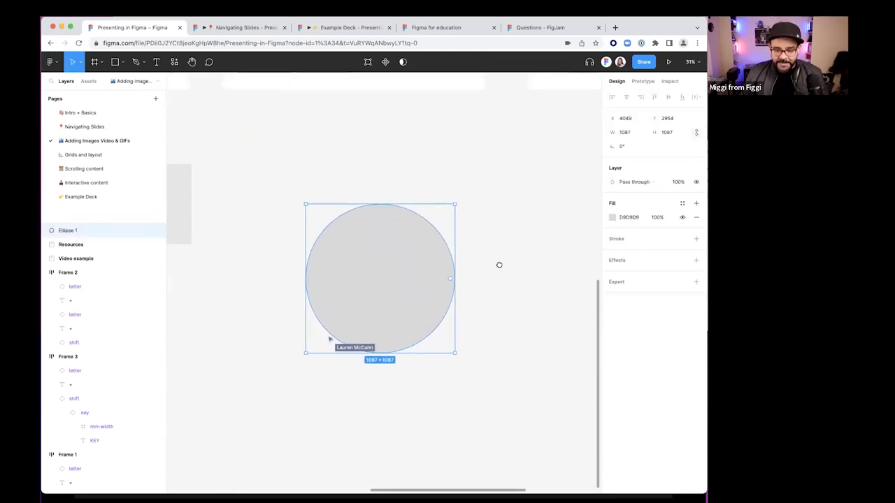
key(super+slash)
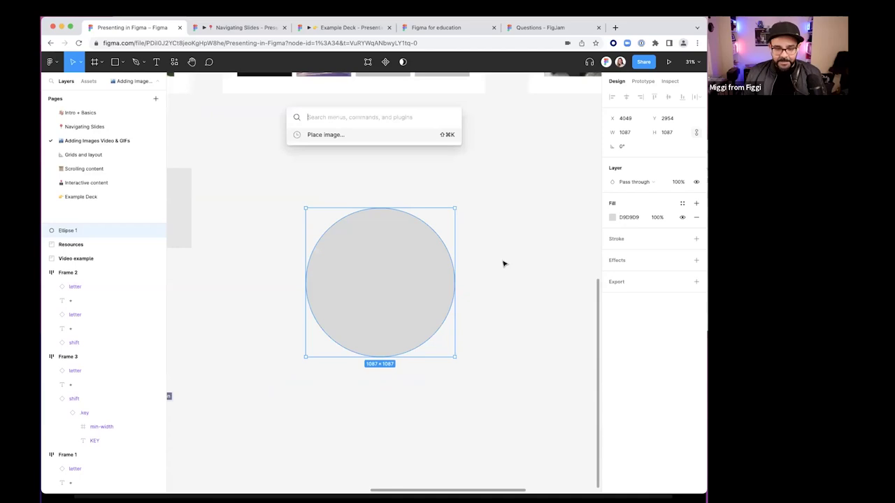
click(344, 133)
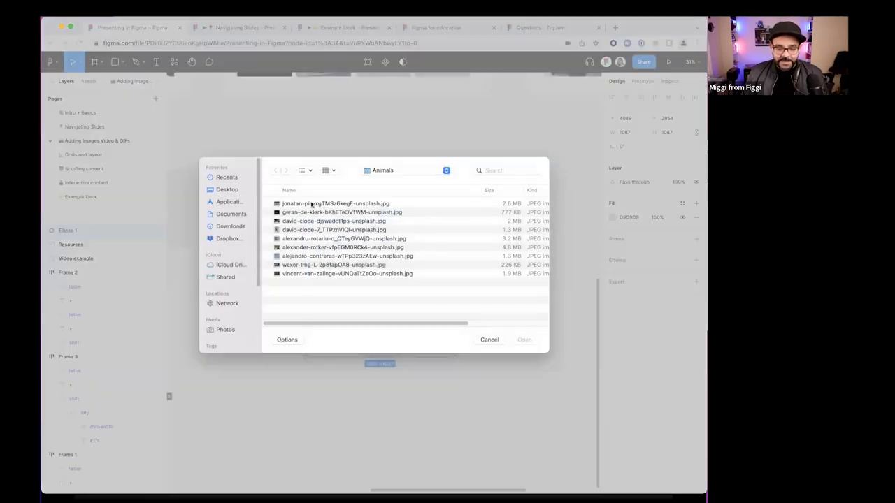
click(311, 204)
click(519, 339)
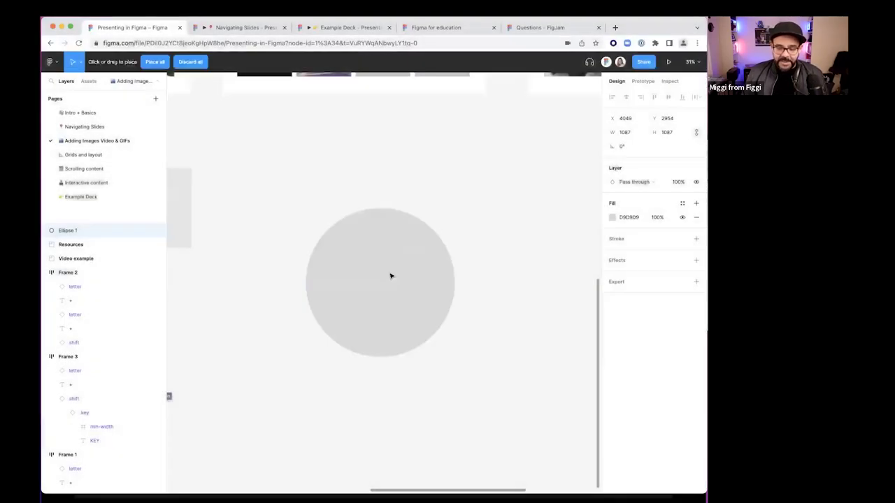
click(419, 297)
scroll(440, 327, up, 5)
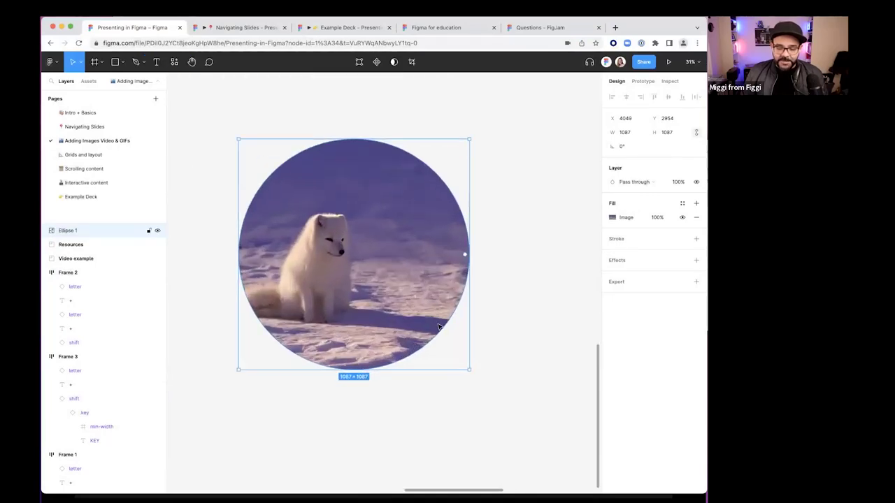
drag(486, 213, 360, 193)
Draw a 697×697 circle beside the fox arc and make it a red ring (76.64% sweep, 49.47% hole)
scroll(360, 193, down, 1)
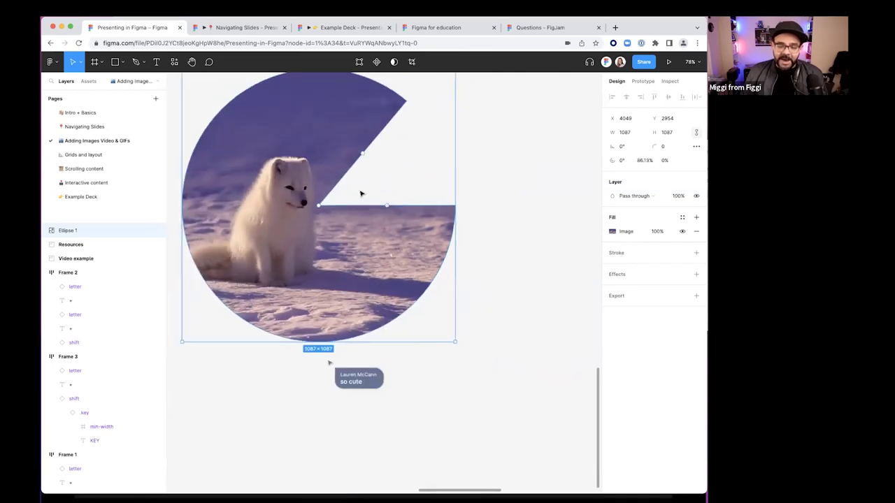
scroll(361, 194, down, 3)
click(501, 207)
scroll(499, 191, down, 2)
key(o)
drag(429, 183, 523, 275)
drag(519, 223, 482, 190)
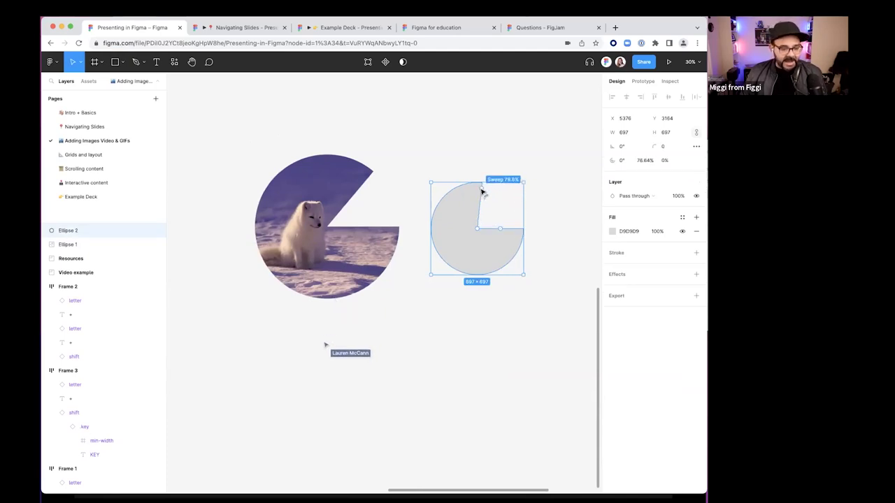
drag(475, 229, 459, 244)
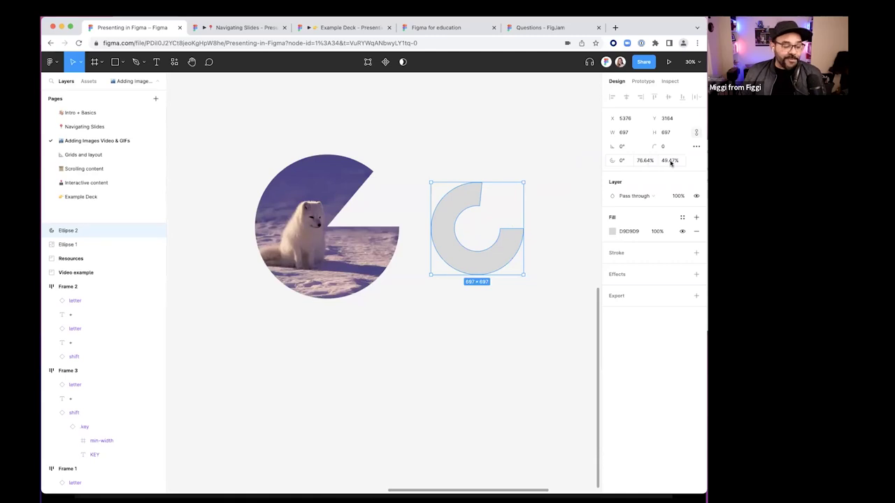
click(612, 231)
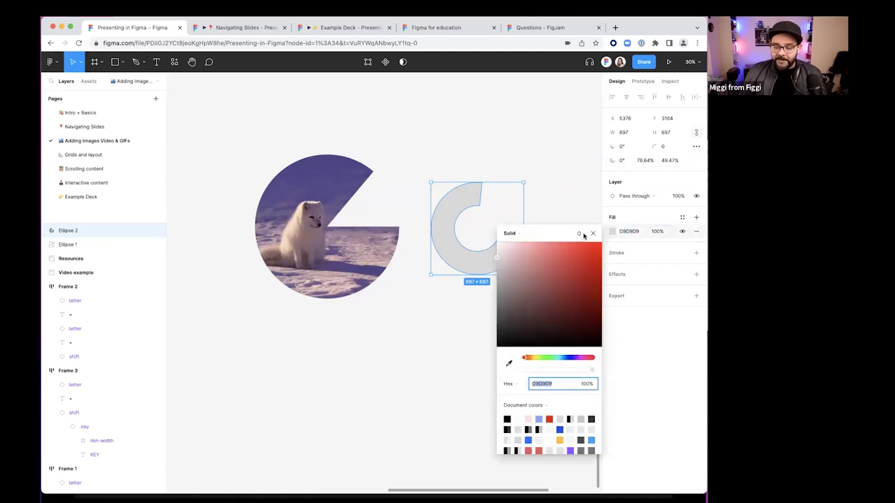
key(ctrl+v)
click(524, 276)
Delete both the fox arc and the red donut arc from the canvas
click(515, 259)
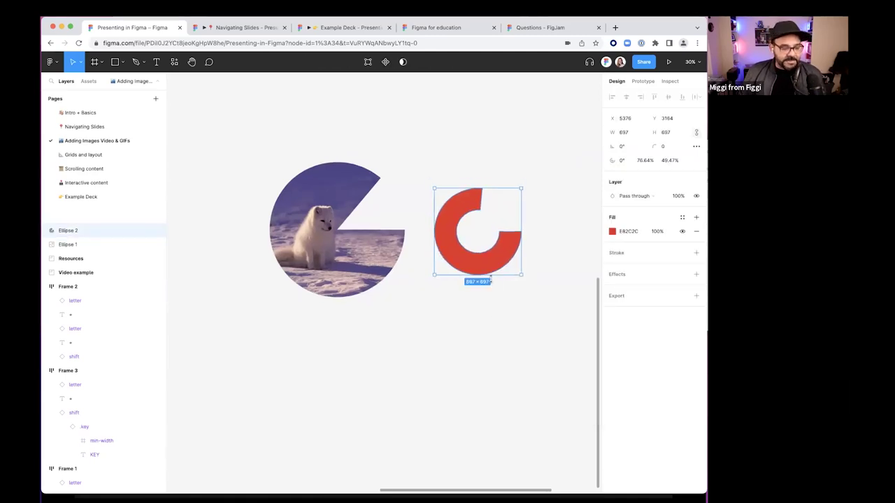
click(493, 323)
scroll(461, 328, down, 4)
drag(465, 327, 537, 292)
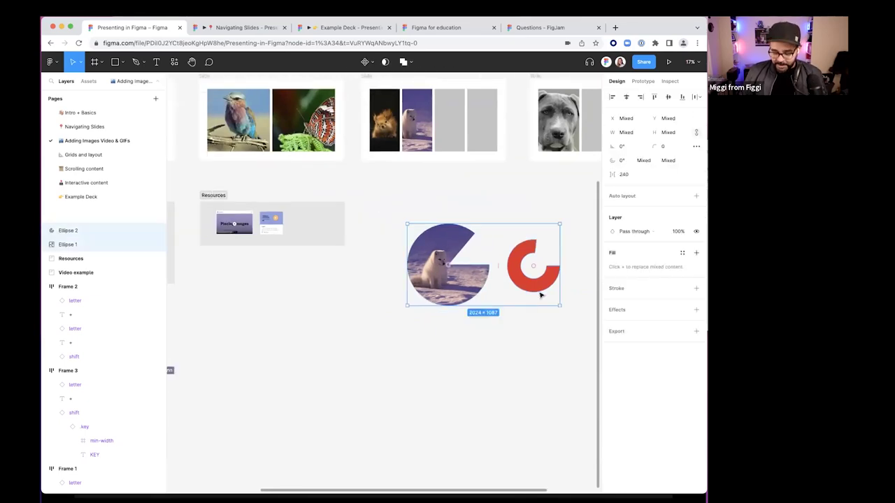
key(Delete)
Scroll the canvas back toward the slide with the grey dog photo
scroll(538, 292, up, 3)
scroll(537, 291, left, 5)
scroll(487, 260, left, 2)
scroll(482, 261, up, 1)
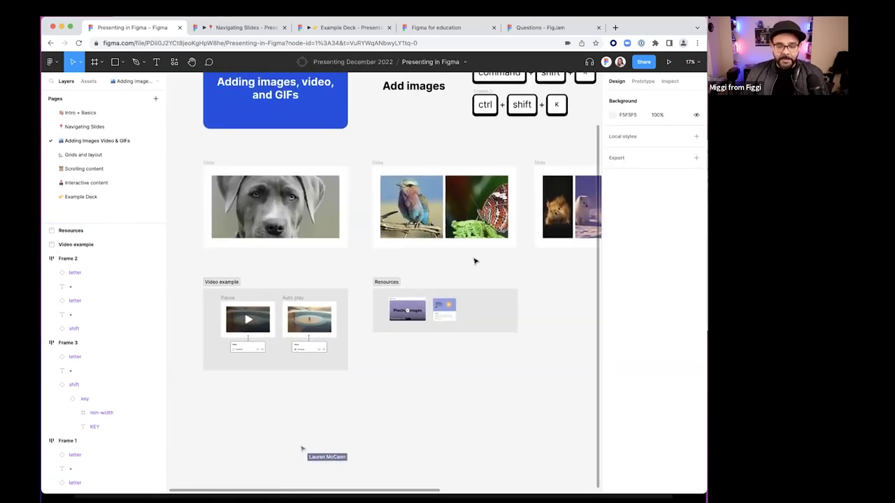
scroll(388, 222, down, 1)
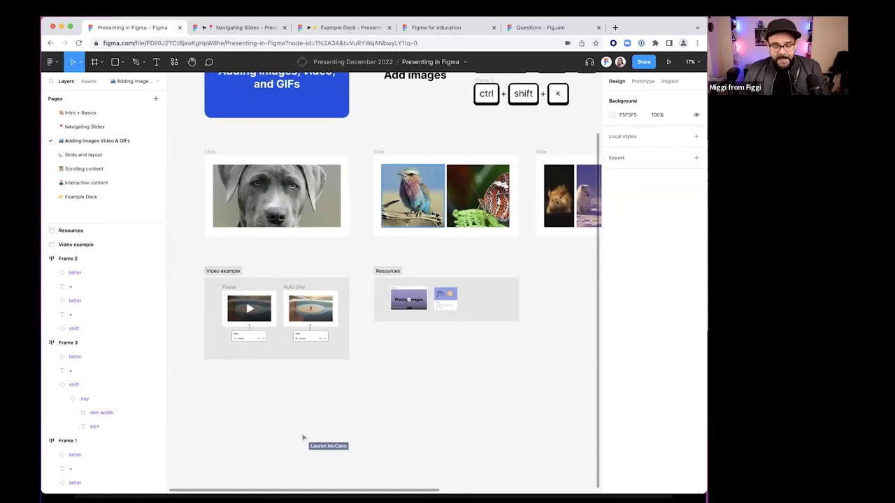
scroll(456, 220, right, 6)
scroll(421, 224, down, 2)
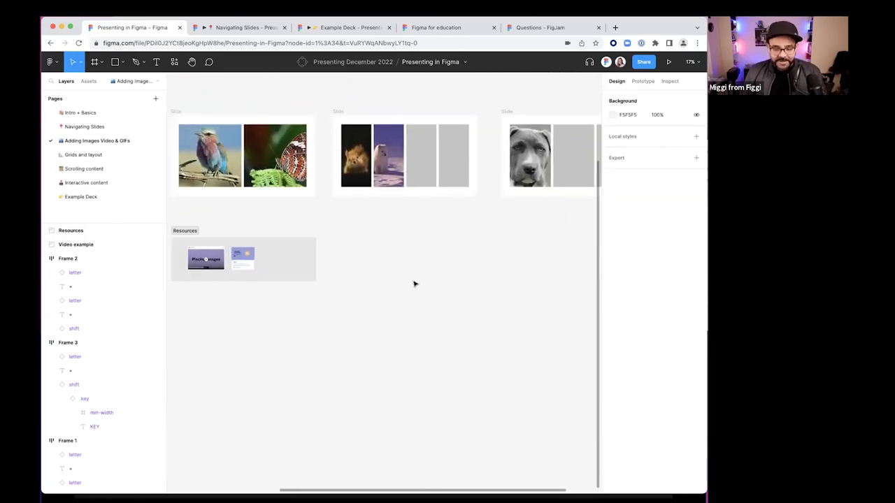
Duplicate the dog slide directly below the original
key(n)
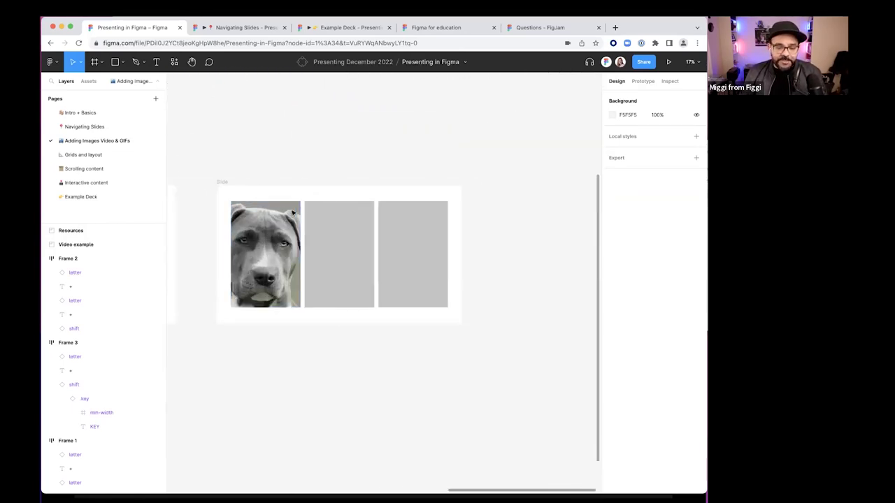
click(224, 181)
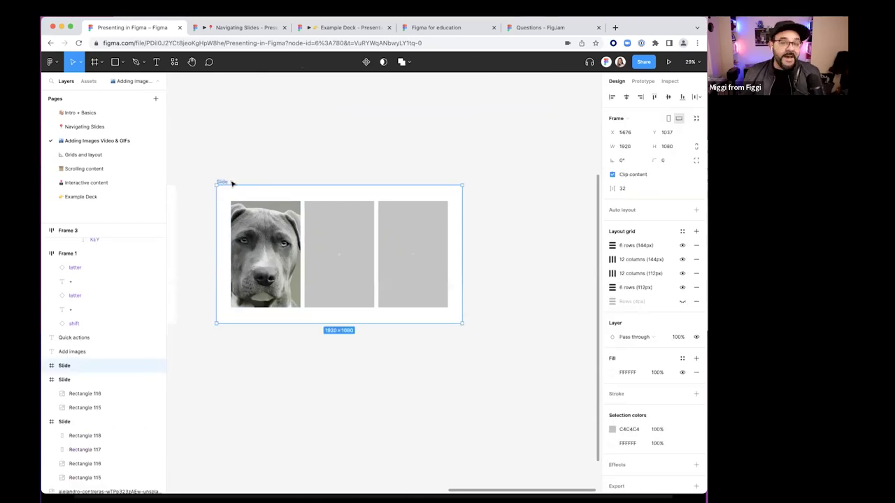
drag(228, 183, 227, 355)
scroll(321, 273, down, 1)
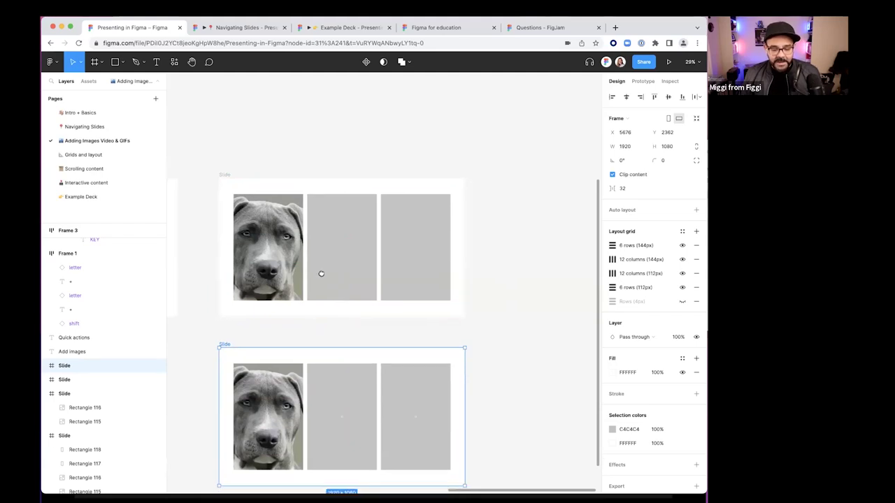
scroll(321, 273, down, 2)
Delete the dog photo and both grey placeholders from the copied slide
click(290, 359)
click(356, 361)
click(436, 428)
drag(429, 455, 304, 366)
key(Delete)
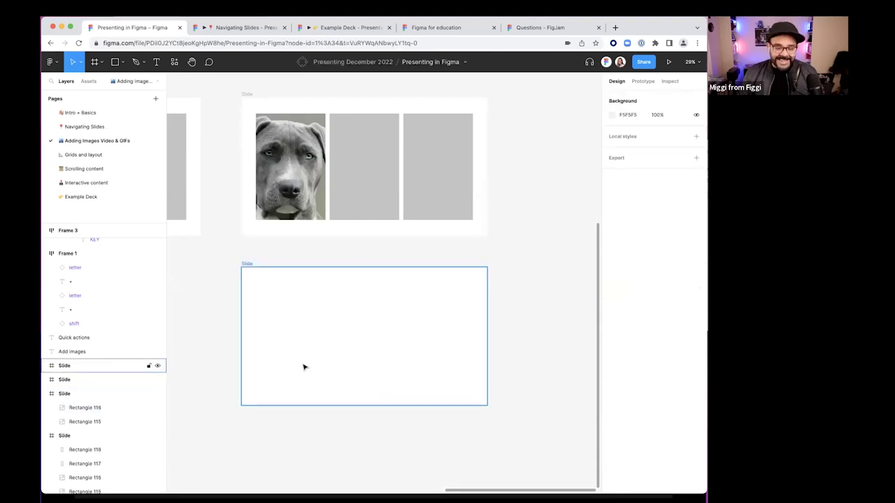
scroll(315, 336, down, 3)
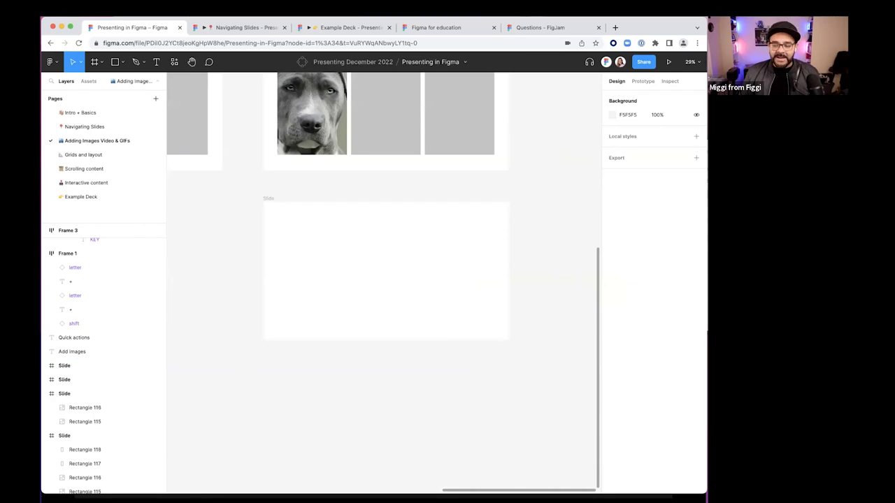
Open the GIFs folder in a new Finder tab using column view
key(super+Tab)
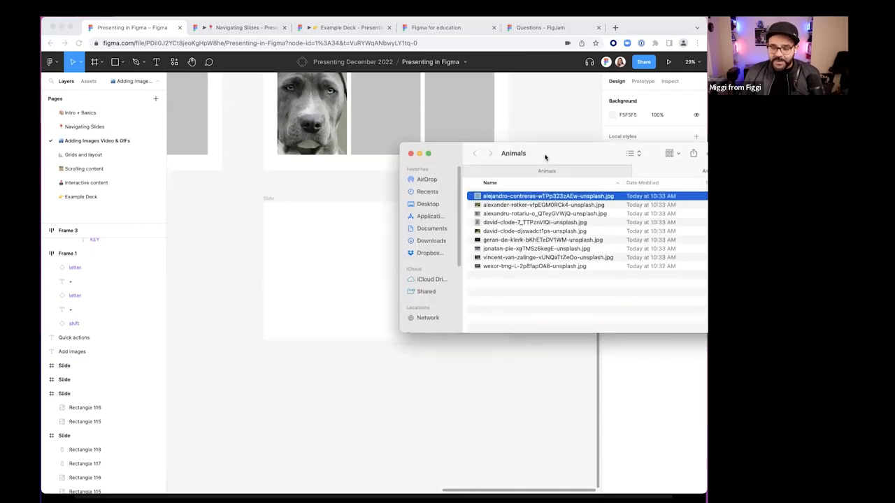
drag(478, 151, 477, 162)
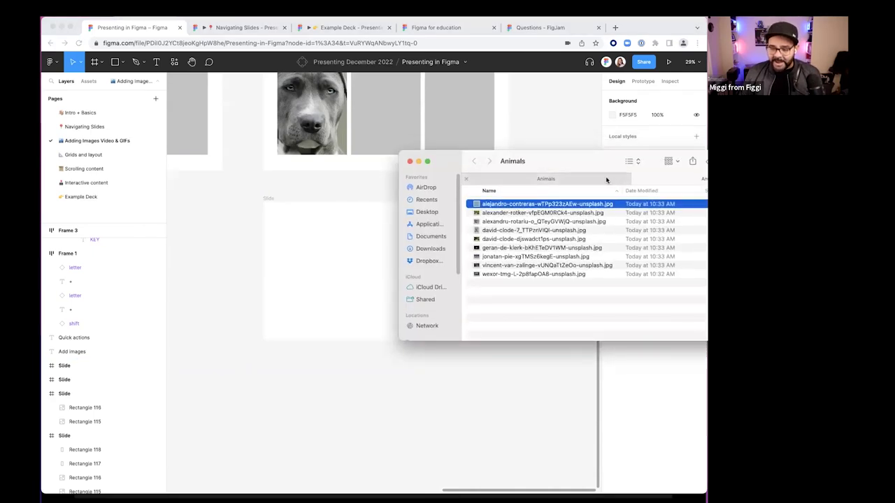
key(super+3)
click(589, 203)
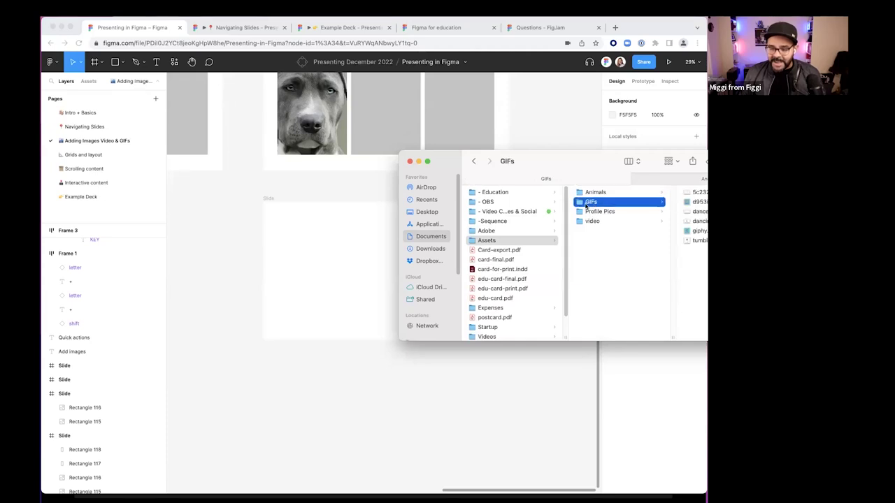
right_click(592, 204)
click(600, 210)
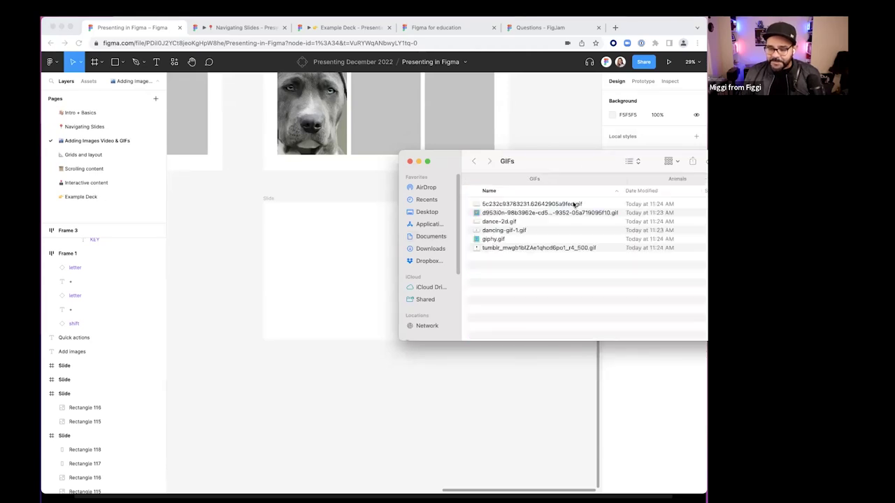
Drag three GIFs, including dance-2d.gif and giphy.gif, onto the blank slide
click(501, 213)
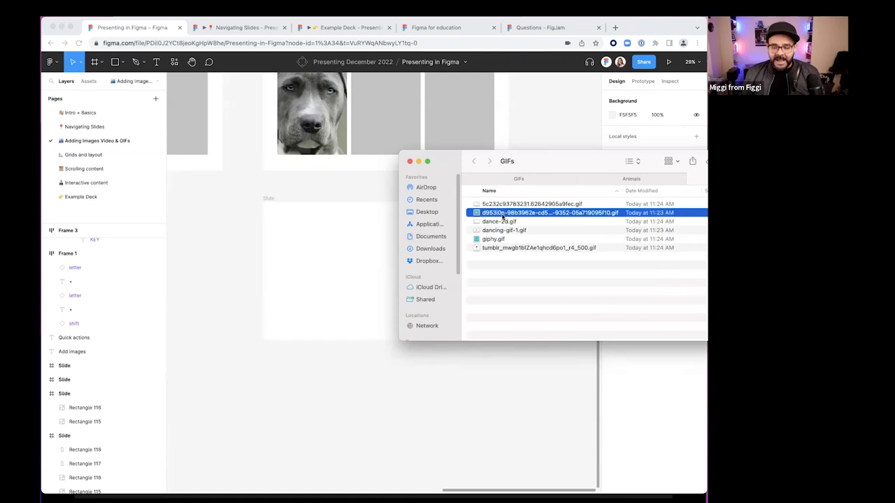
drag(522, 162, 638, 102)
drag(637, 155, 325, 273)
key(super+Tab)
click(603, 160)
drag(603, 160, 403, 249)
key(super+Tab)
click(624, 180)
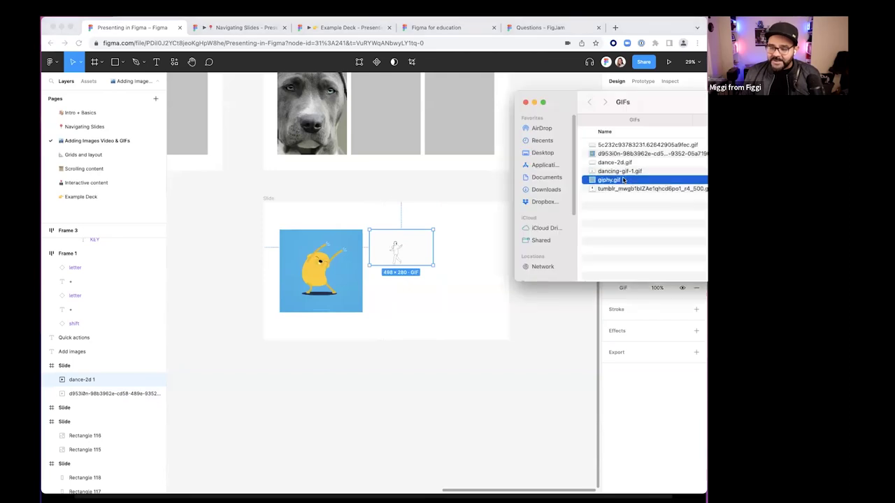
drag(491, 286, 386, 309)
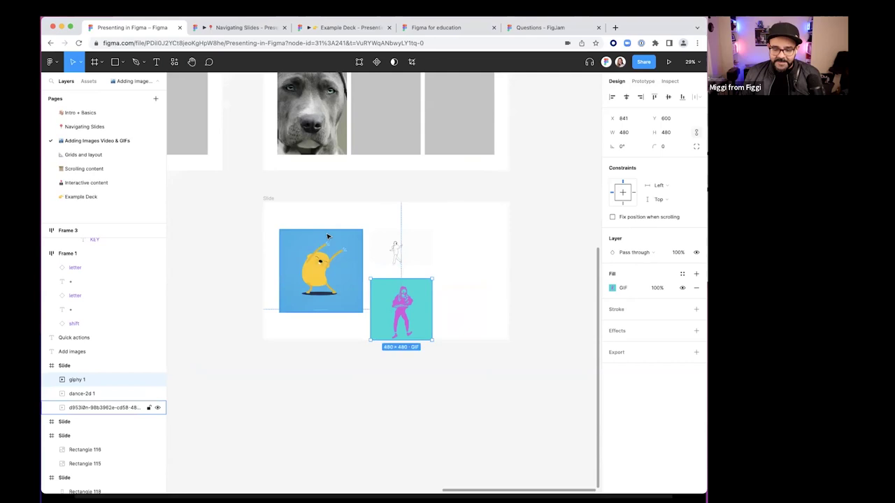
click(268, 200)
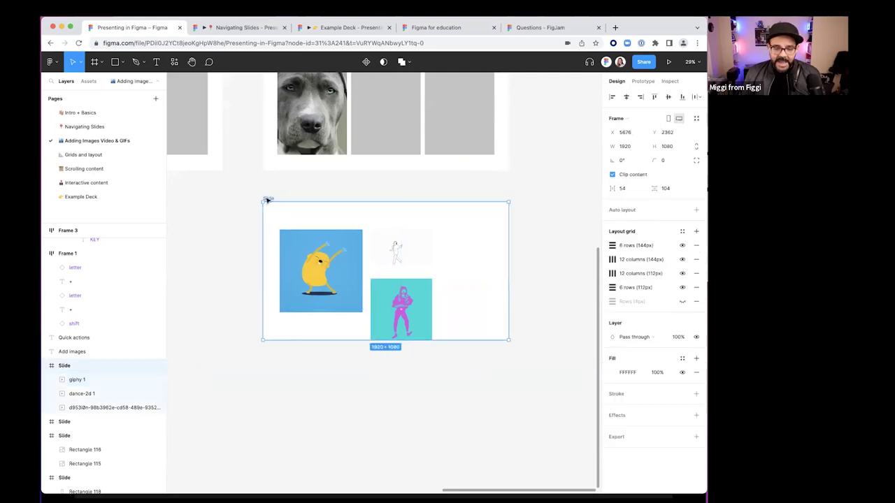
Present the GIF slide with the zoom set to Fit to screen
click(669, 66)
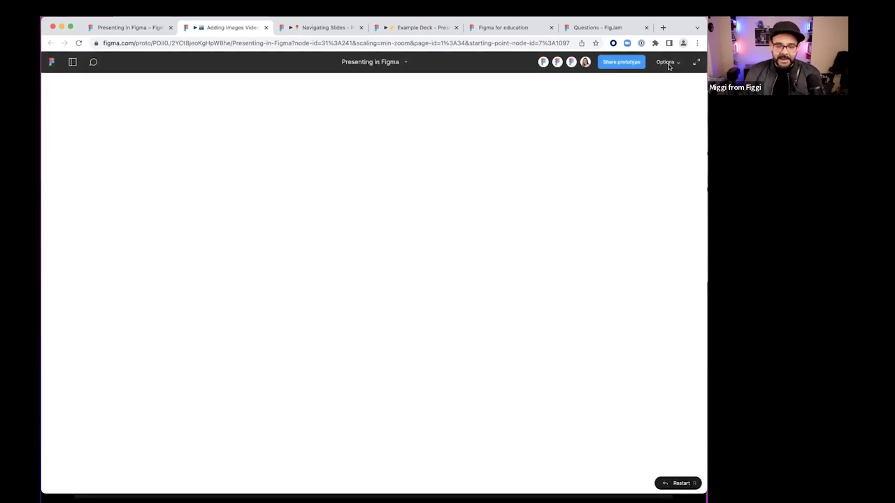
key(z)
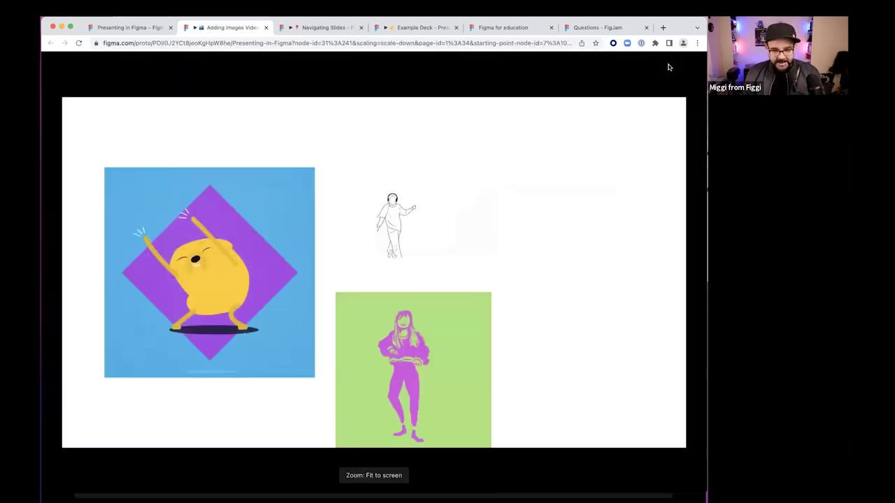
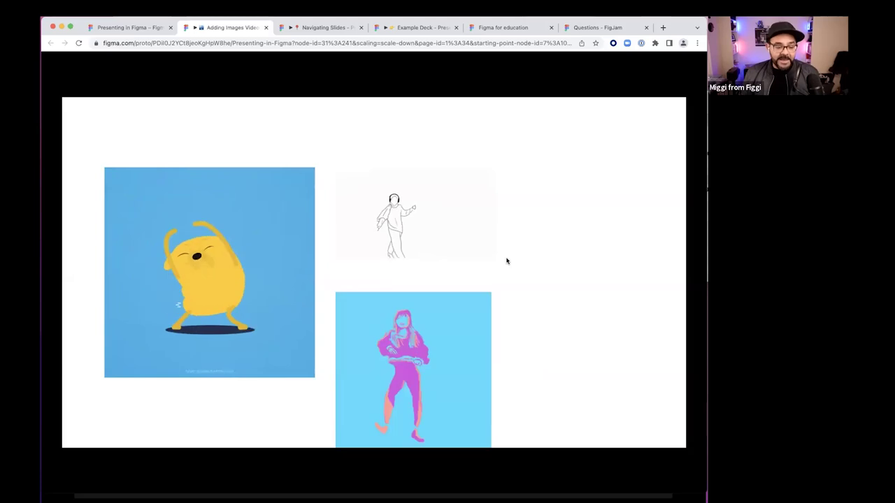
Close the presentation and delete the slide with the two dancing GIFs
key(super+w)
scroll(520, 263, down, 3)
scroll(525, 263, down, 2)
drag(525, 264, 393, 314)
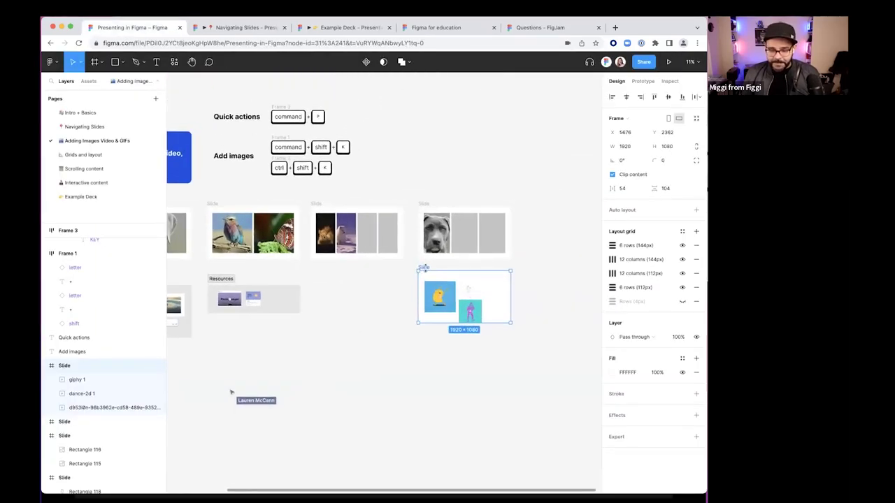
key(Delete)
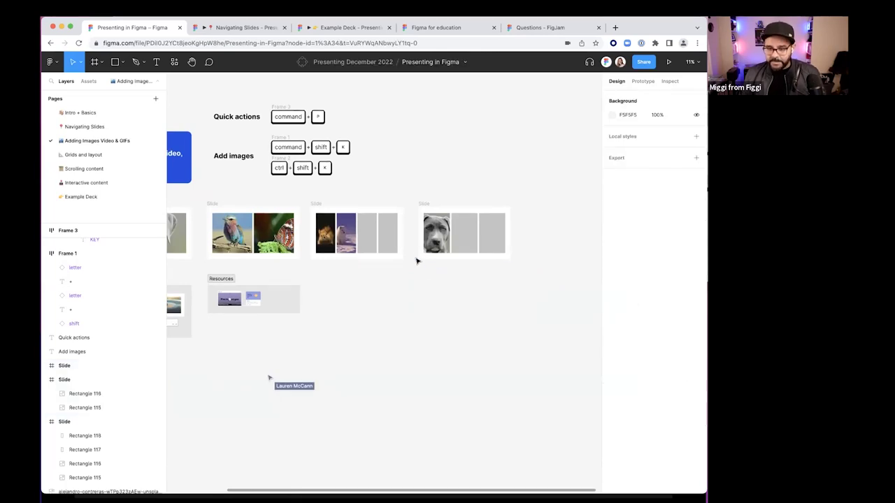
Remove the video frame's 'video example 1' flow starting point, then select the dog slide
click(642, 81)
drag(401, 149, 525, 152)
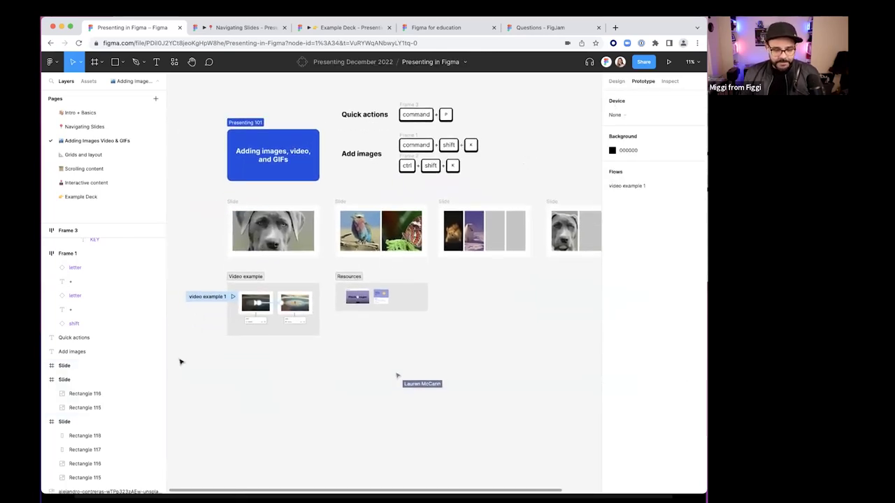
scroll(241, 293, up, 3)
right_click(245, 287)
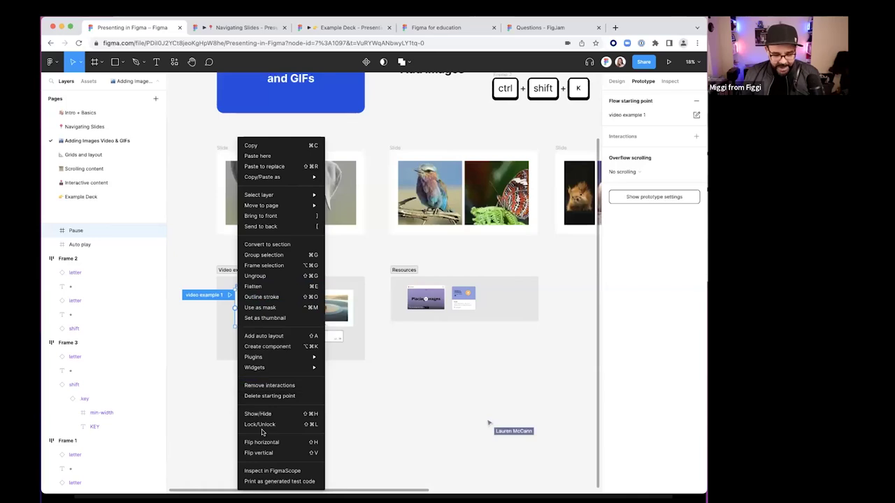
click(283, 396)
click(376, 404)
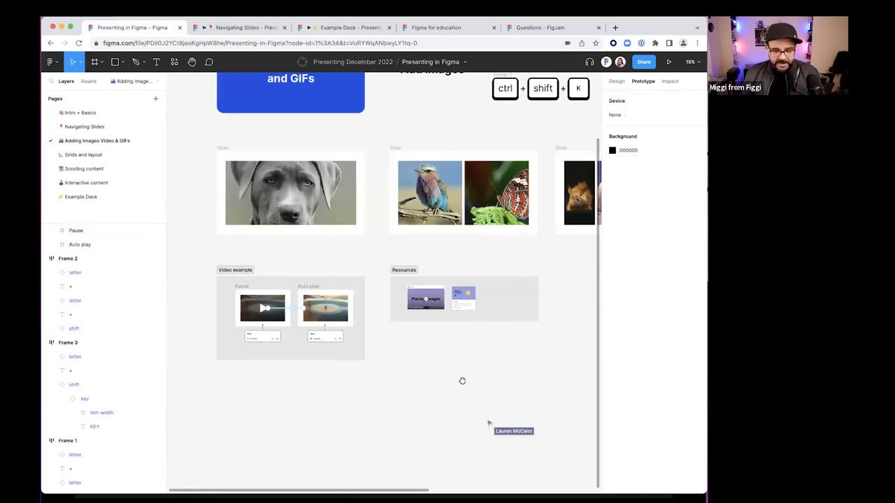
scroll(266, 278, up, 1)
click(211, 176)
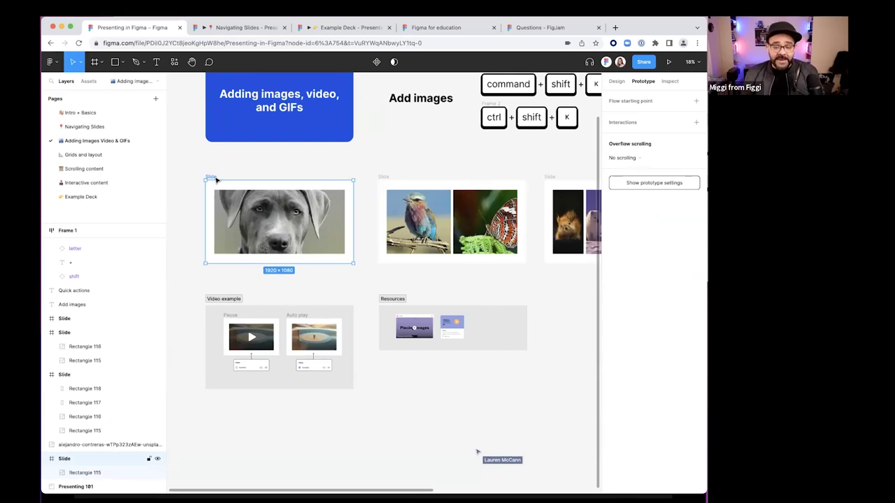
Connect the dog slide to the bird and butterfly slide, creating Flow 1, and present it
drag(354, 221, 390, 260)
click(390, 266)
scroll(384, 285, right, 3)
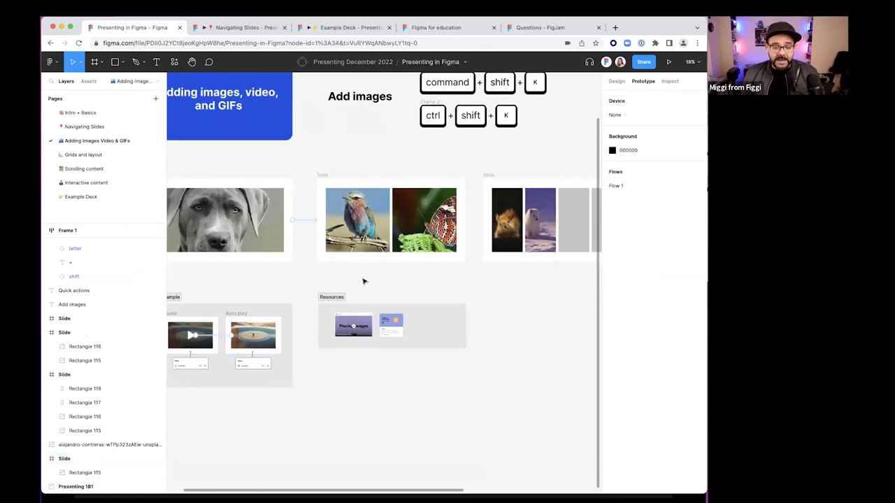
scroll(364, 283, left, 2)
click(181, 186)
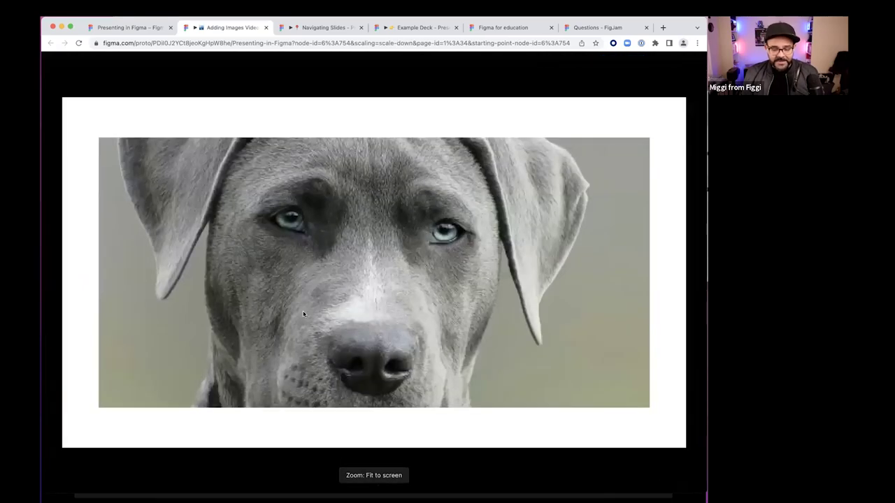
Advance from the dog slide to the bird slide, step back and forward, then exit
click(318, 317)
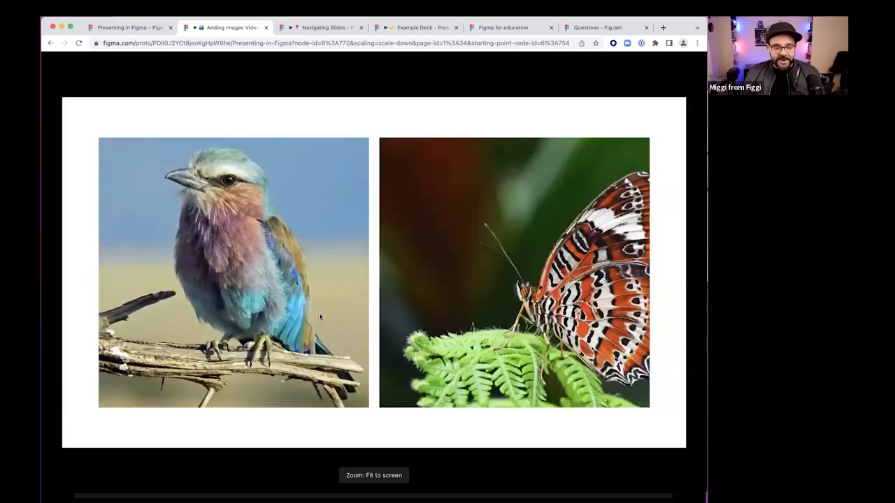
key(Left)
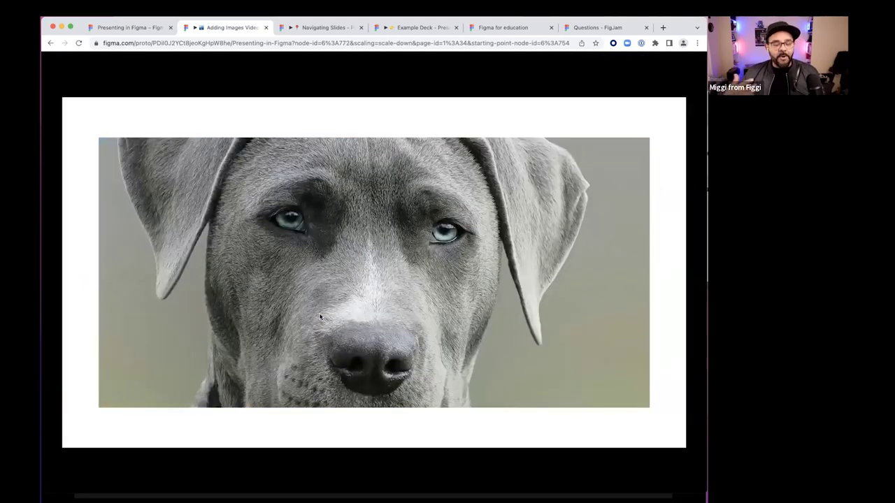
click(319, 316)
key(super+w)
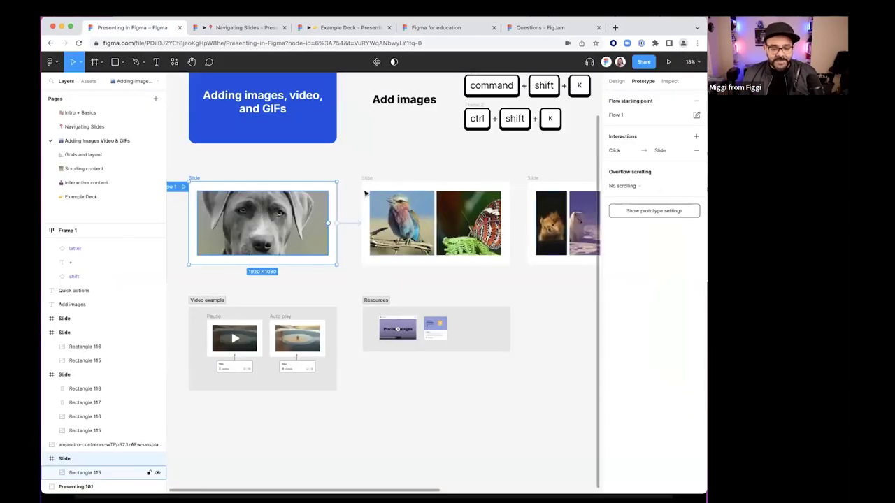
Replay Flow 1 fitted to screen, advance to the bird slide, and close it
click(183, 187)
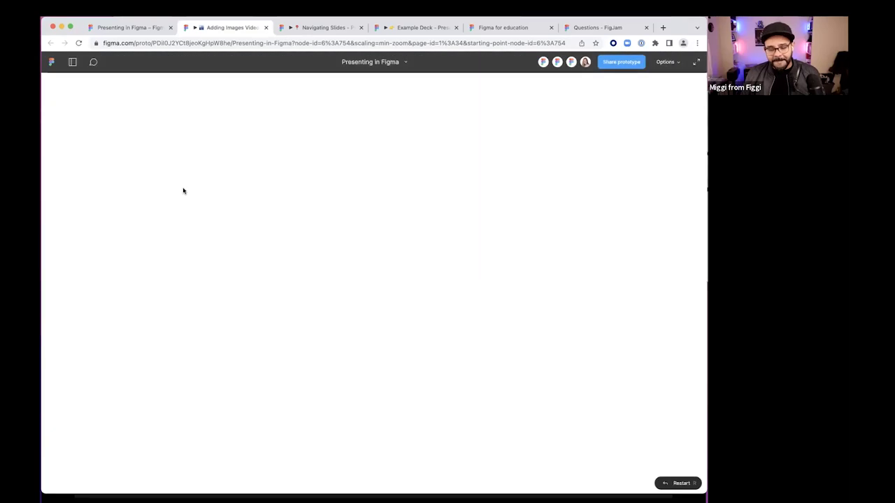
key(z)
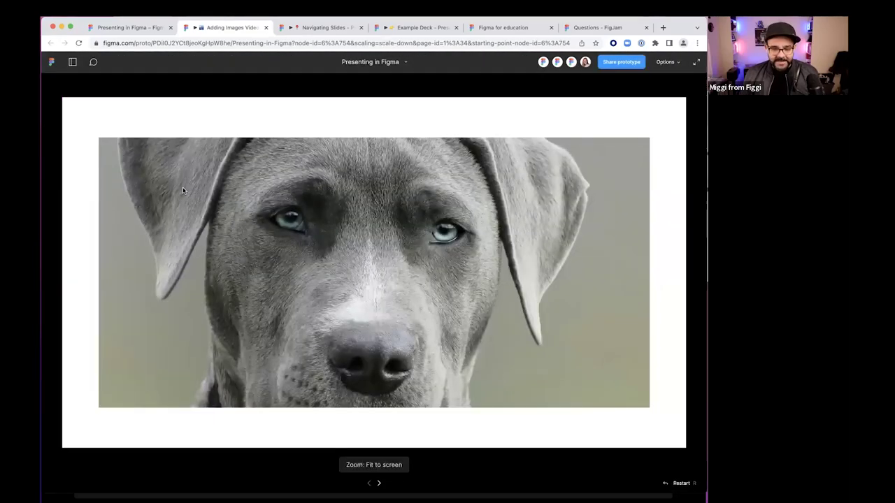
click(182, 190)
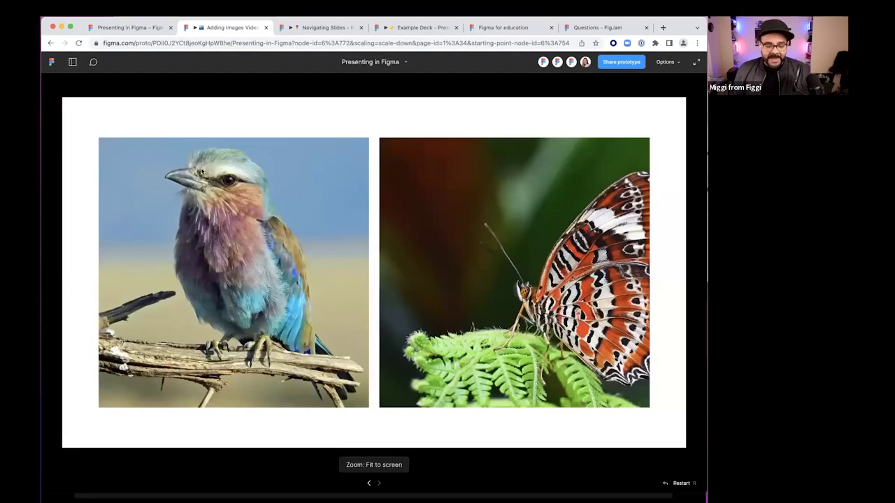
key(super+w)
Remove all interactions via the canvas menu and present the deck without flows
click(349, 225)
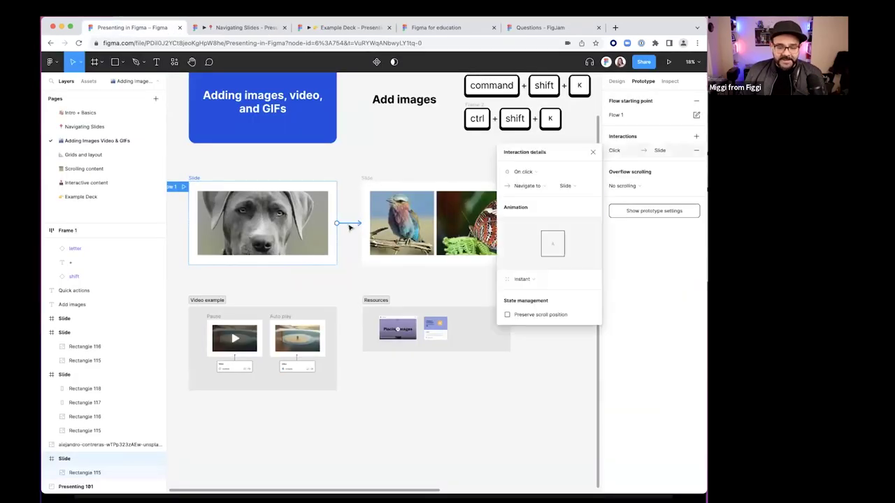
right_click(349, 224)
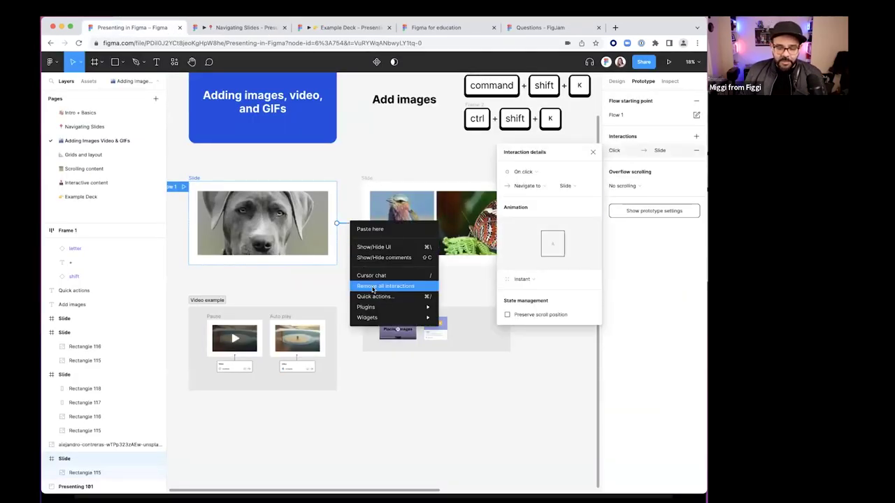
click(372, 286)
click(373, 288)
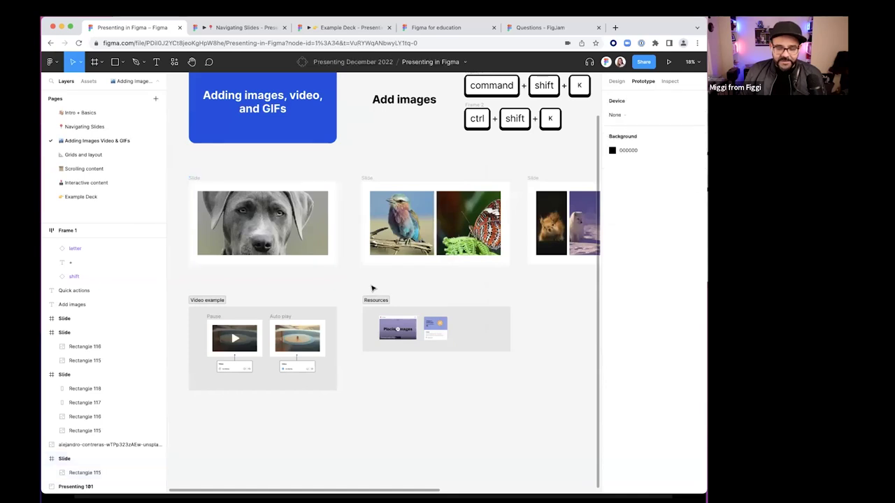
click(668, 62)
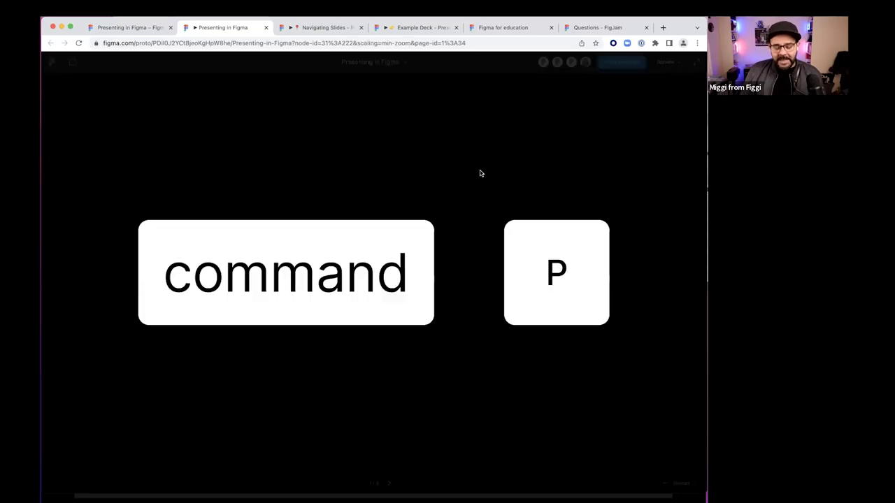
Step through the fitted slides back to the dog slide, then close the presentation
key(Right)
key(Right)
key(Right)
key(Right)
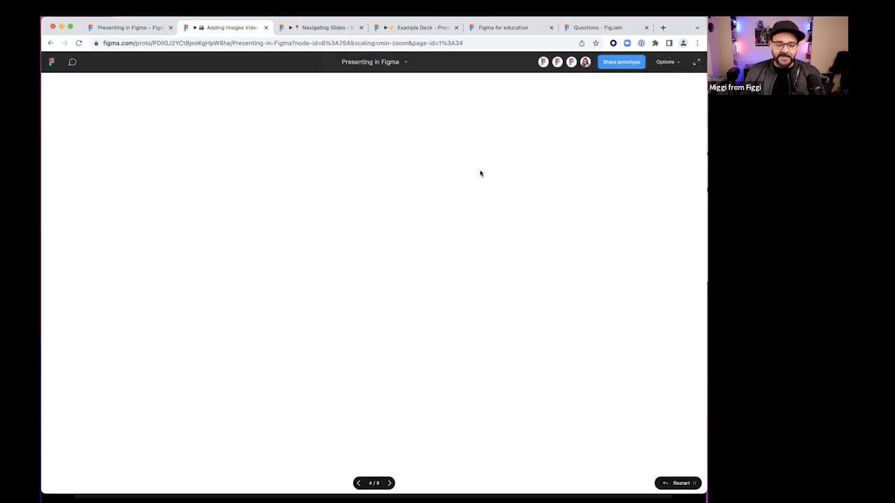
key(z)
key(Left)
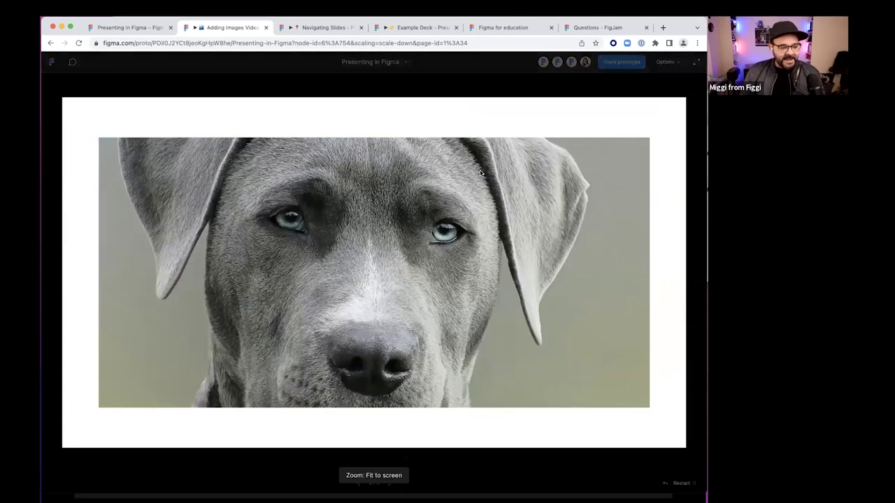
key(Left)
key(Right)
key(Right)
key(Left)
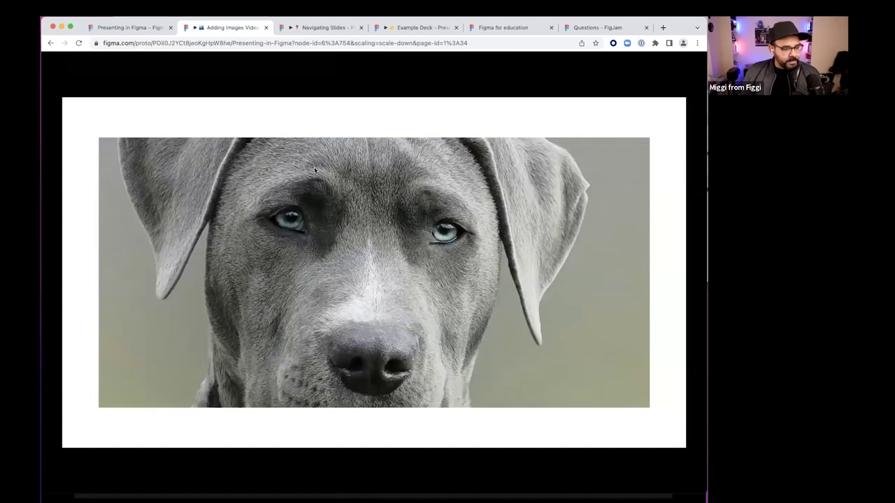
key(super+w)
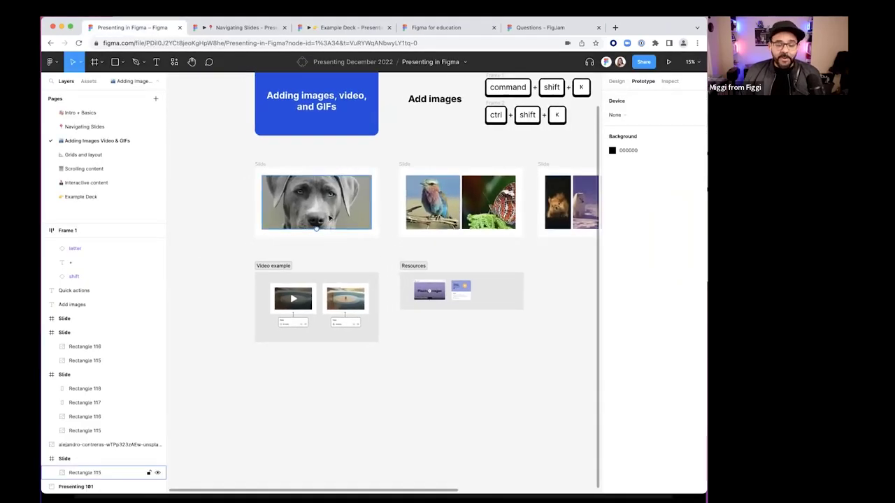
Select the dog photo and open its Image fill settings beside the photo
scroll(327, 216, up, 2)
click(318, 208)
scroll(320, 201, up, 4)
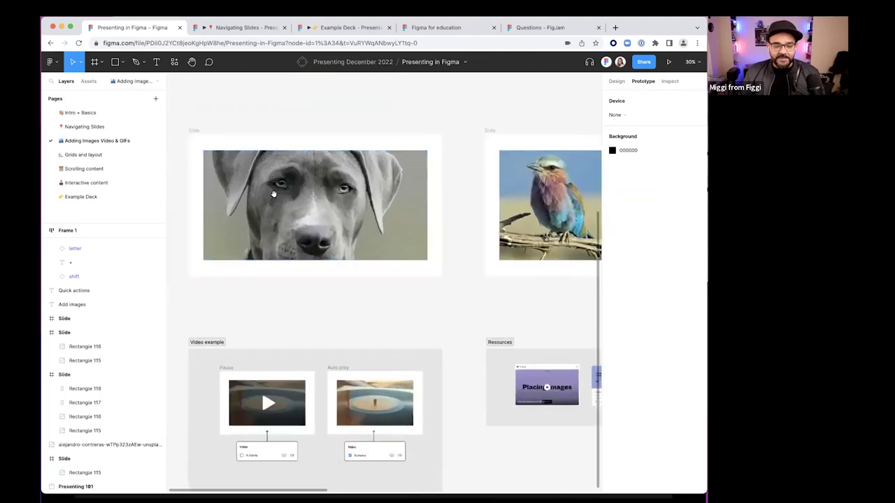
click(335, 212)
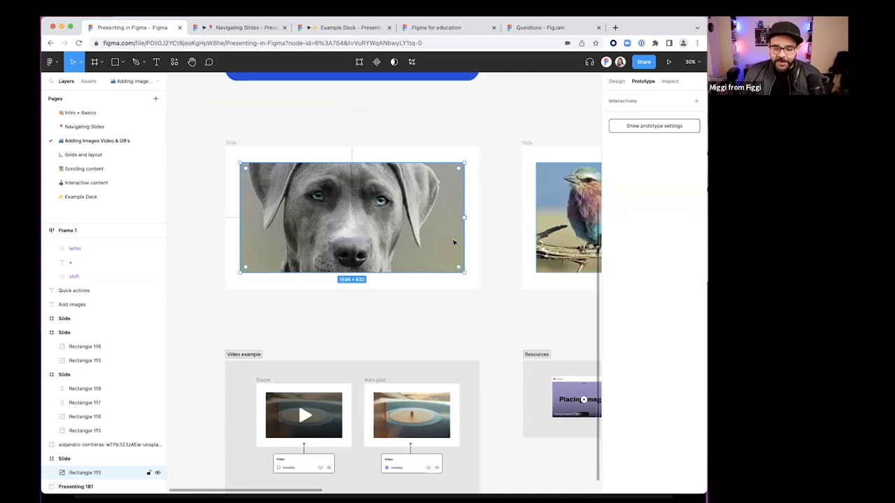
scroll(440, 231, up, 1)
scroll(383, 220, up, 2)
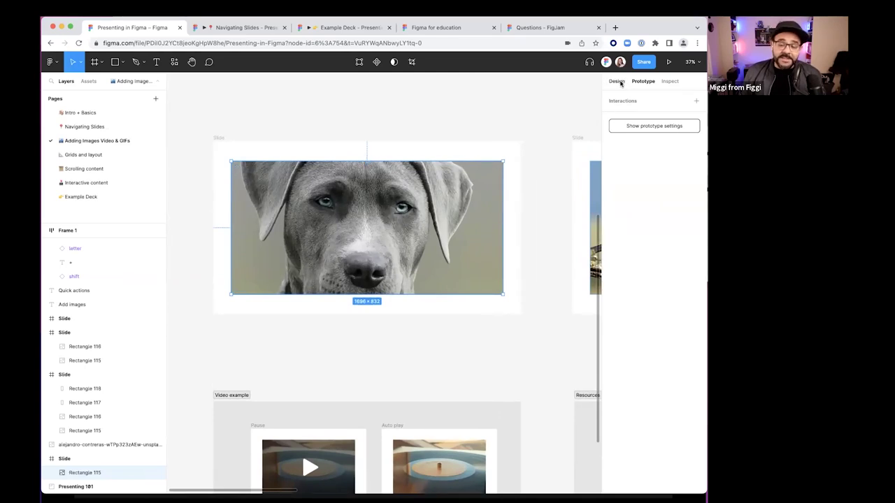
click(616, 81)
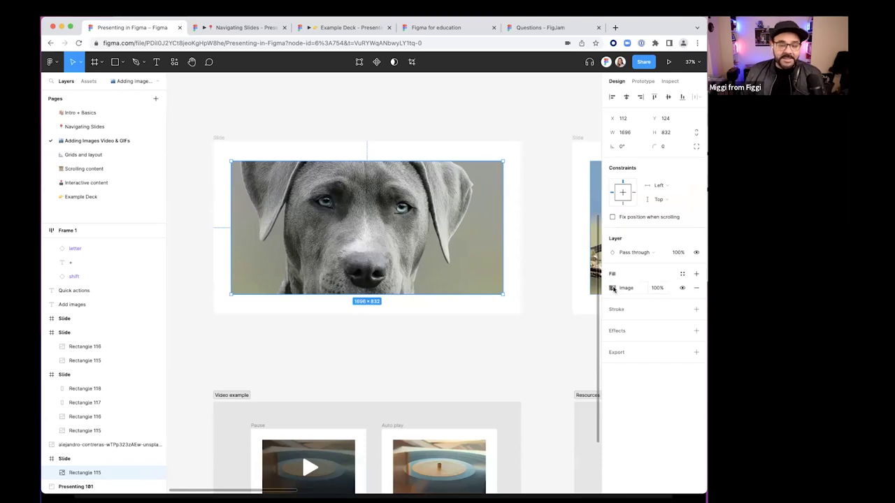
click(612, 288)
drag(556, 282, 515, 176)
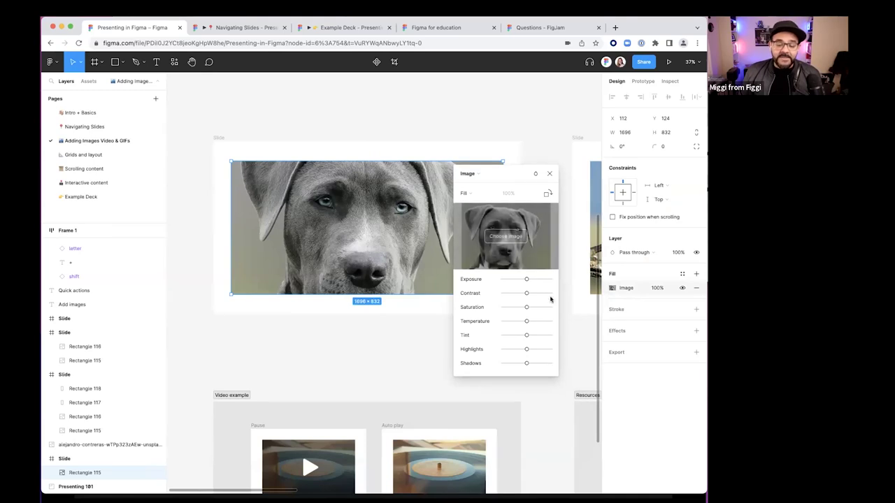
Try the exposure and switch the photo's fill mode to Fit and back to Fill
mouse_move(526, 280)
mouse_down()
mouse_move(536, 282)
mouse_move(525, 282)
mouse_move(533, 280)
mouse_move(521, 295)
mouse_move(526, 280)
mouse_up()
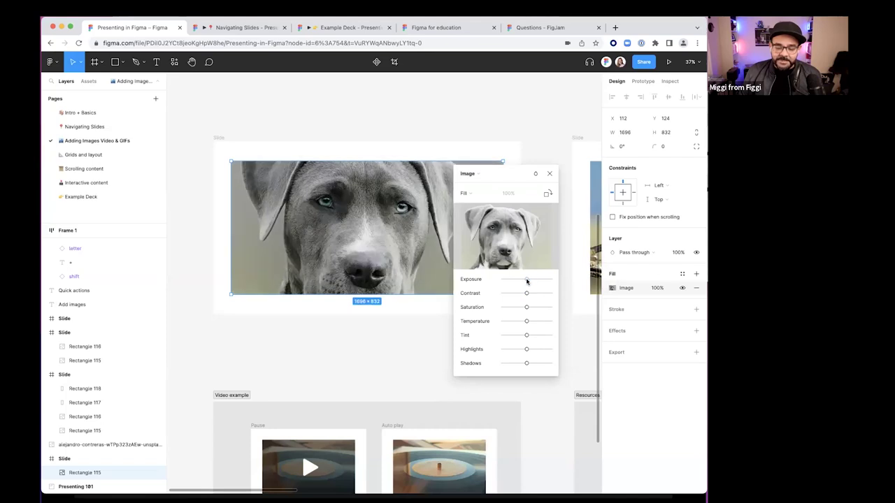
click(474, 195)
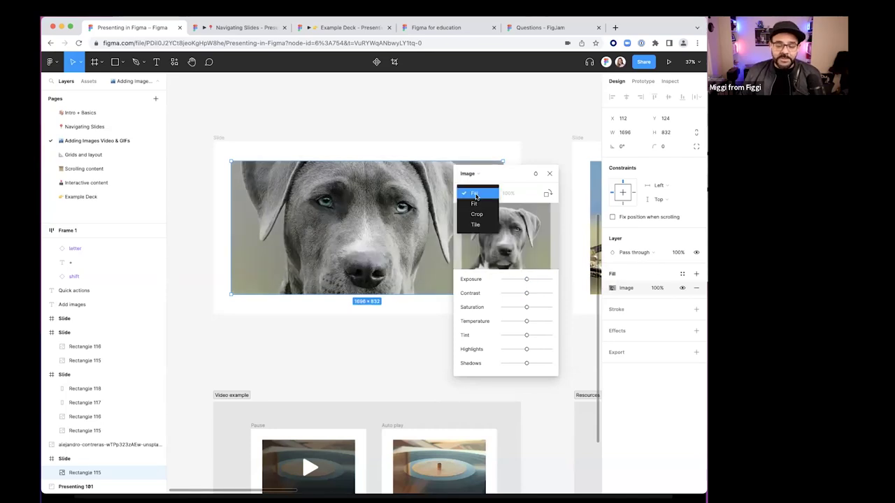
click(478, 204)
click(479, 195)
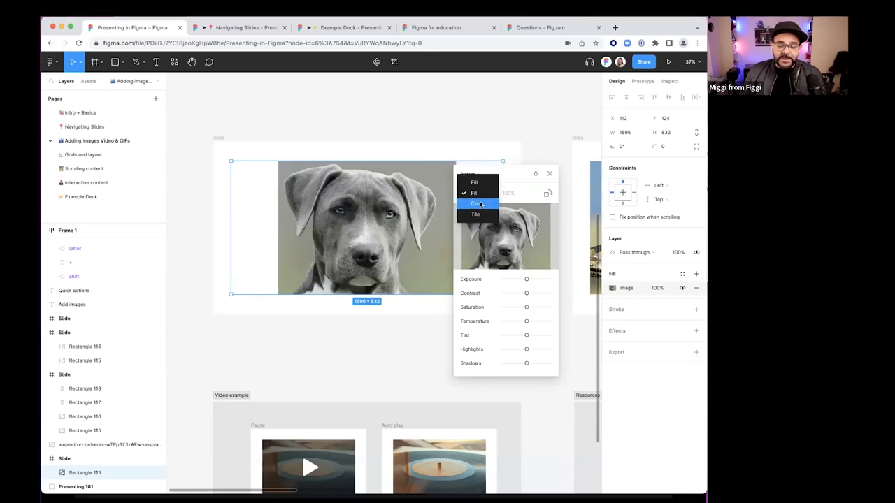
click(480, 185)
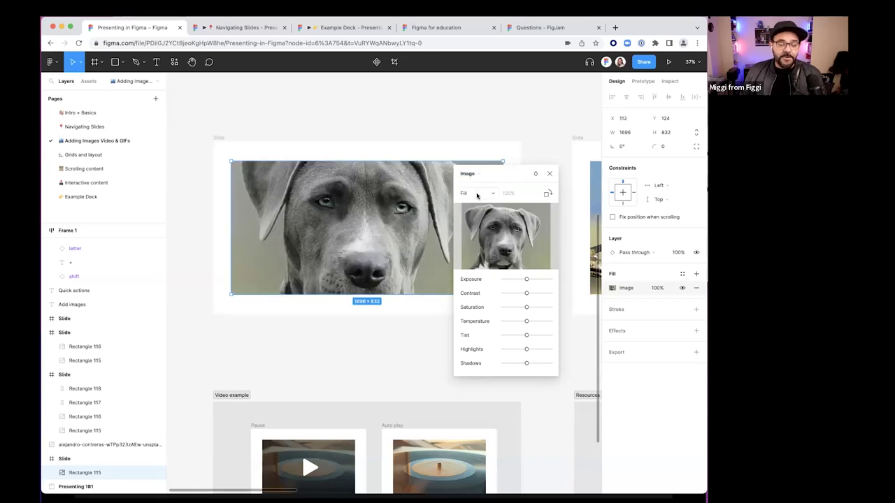
drag(501, 176, 502, 294)
Narrow the dog frame to 976×832 and set the photo to Fit inside it
drag(503, 226, 360, 234)
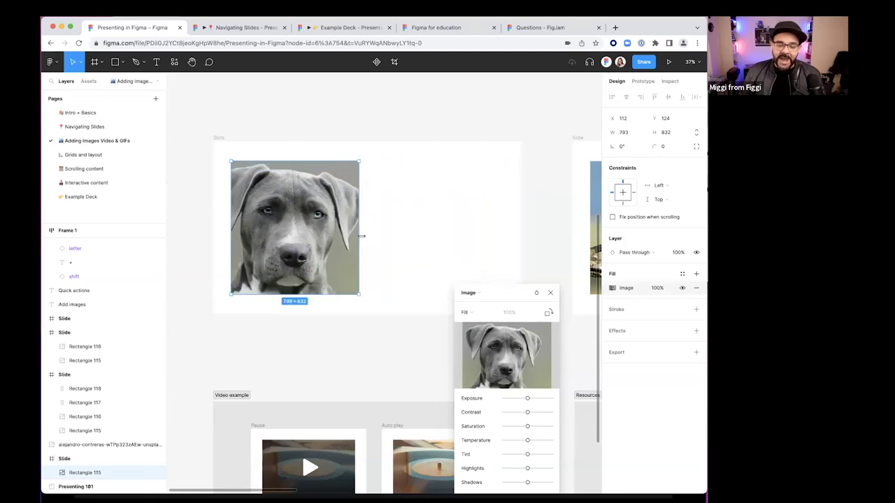
drag(471, 321, 450, 236)
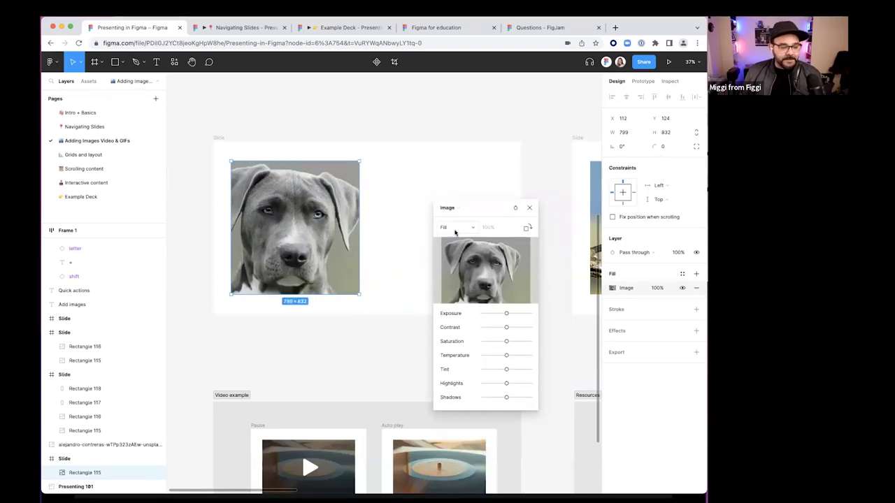
click(456, 229)
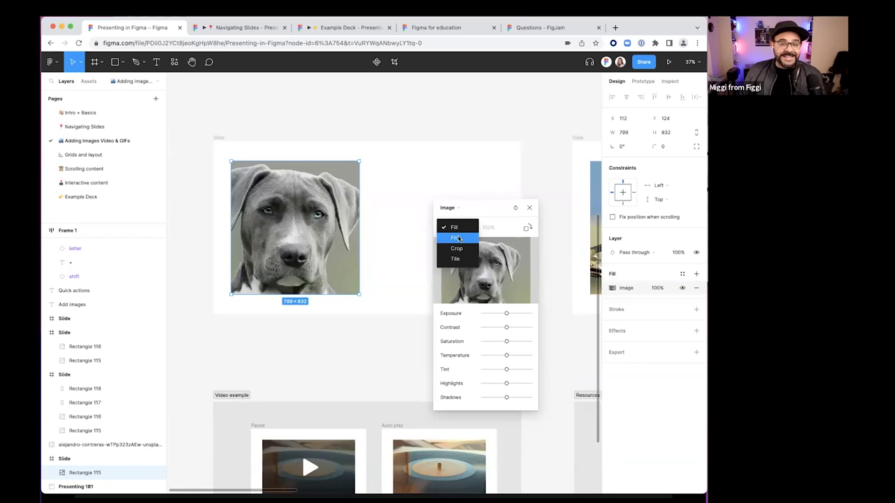
click(458, 238)
mouse_move(359, 225)
mouse_down()
mouse_move(516, 231)
mouse_move(310, 228)
mouse_move(353, 228)
mouse_up()
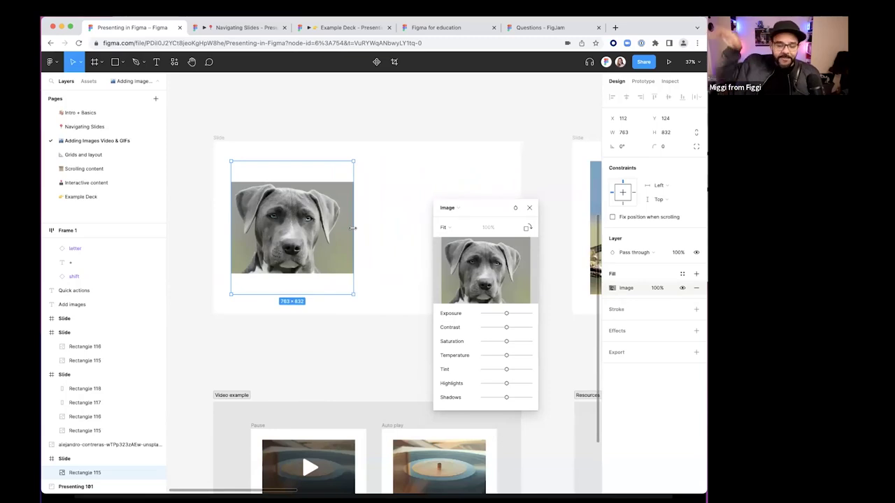
drag(353, 228, 387, 229)
click(451, 227)
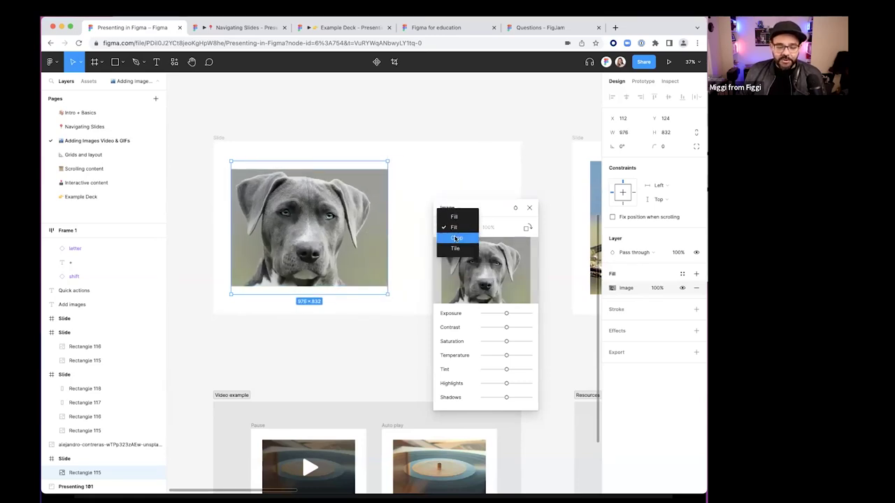
Switch the dog photo to Crop, enlarging and repositioning it within the frame
click(456, 238)
drag(300, 211, 276, 182)
drag(362, 257, 438, 313)
drag(361, 302, 422, 145)
drag(334, 211, 329, 199)
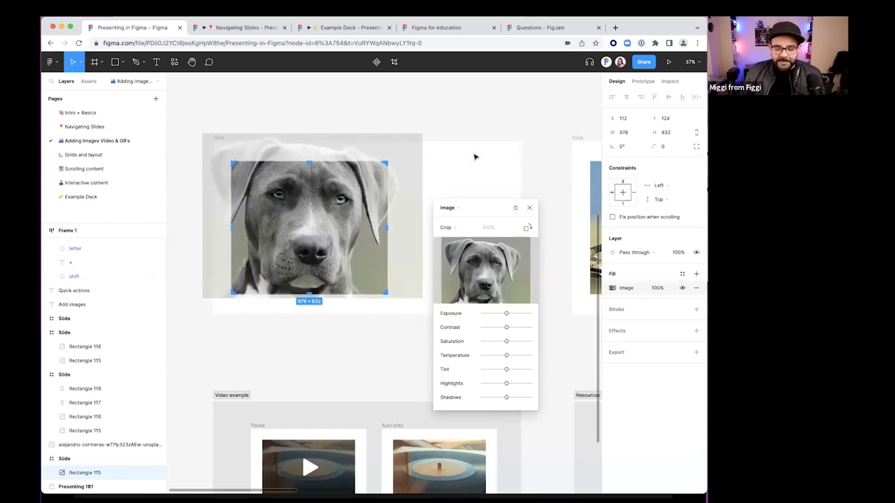
click(528, 208)
click(482, 188)
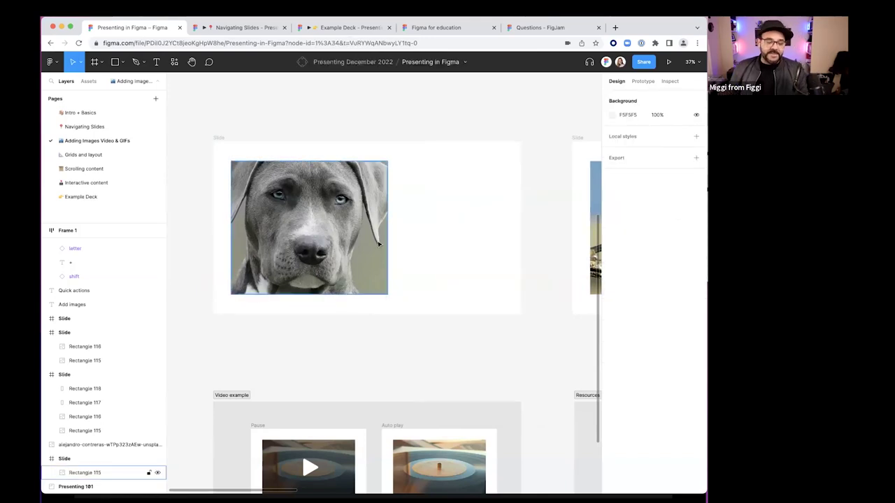
Re-enter crop mode and resize the photo inside the crop before exiting
double_click(318, 225)
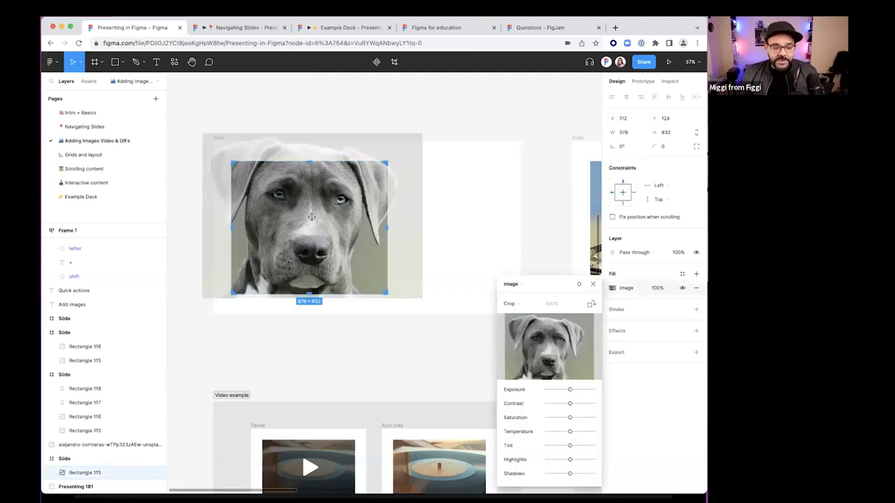
mouse_move(304, 201)
mouse_down()
mouse_move(311, 215)
mouse_move(307, 204)
mouse_up()
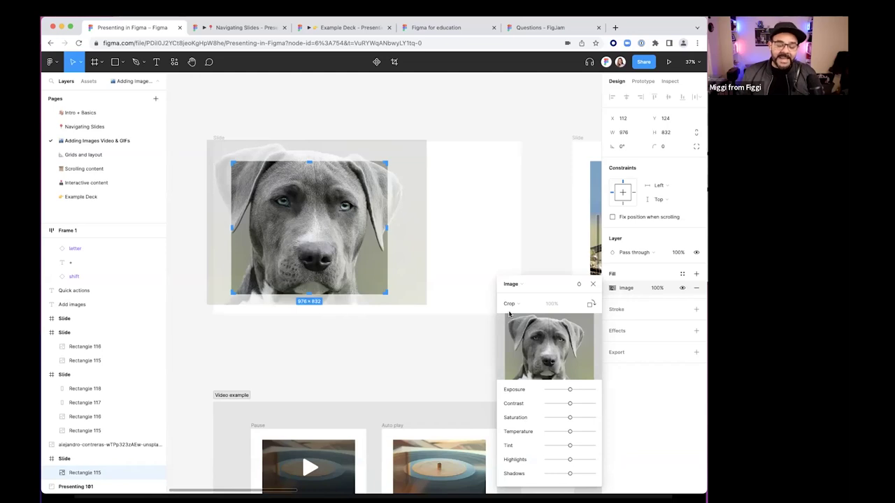
drag(301, 144, 336, 228)
drag(421, 220, 426, 257)
key(Escape)
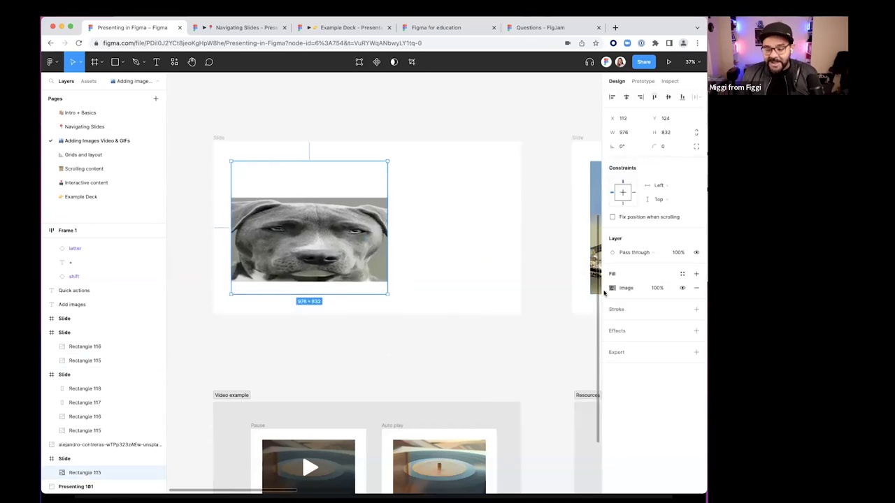
Reset the dog photo's fill mode to Fill in the Image settings
click(612, 288)
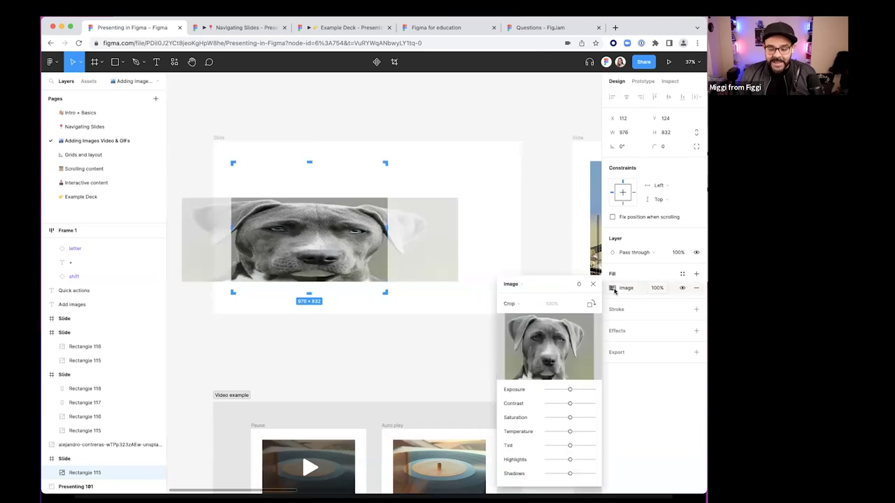
drag(557, 290, 473, 200)
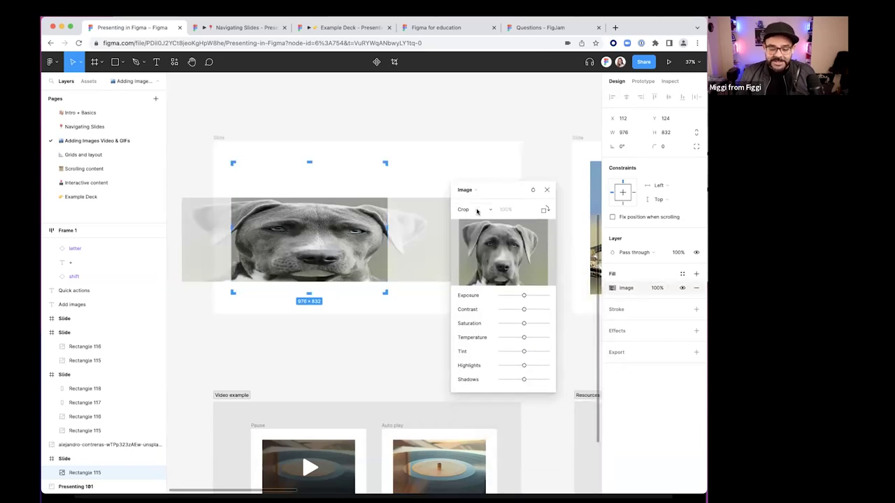
click(477, 209)
click(476, 192)
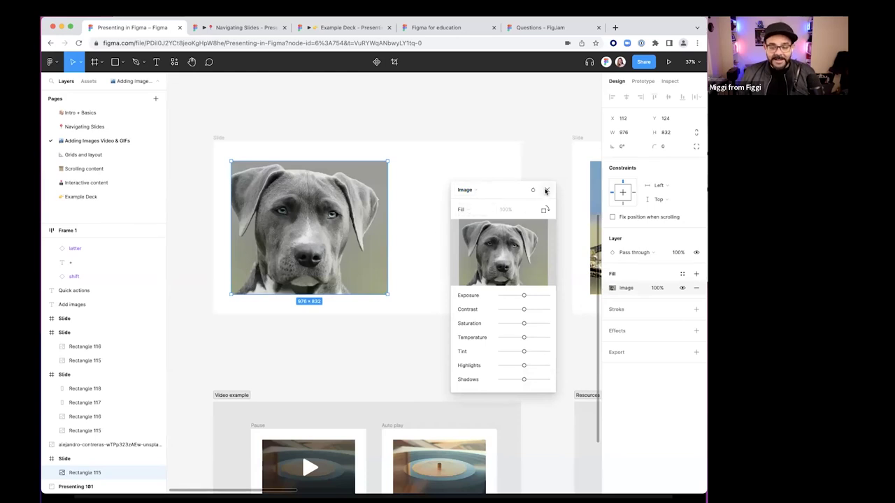
click(546, 191)
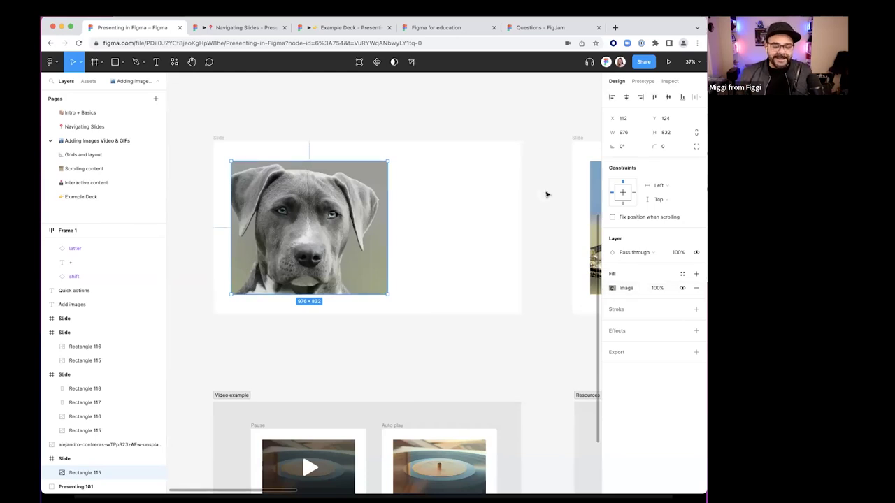
double_click(327, 221)
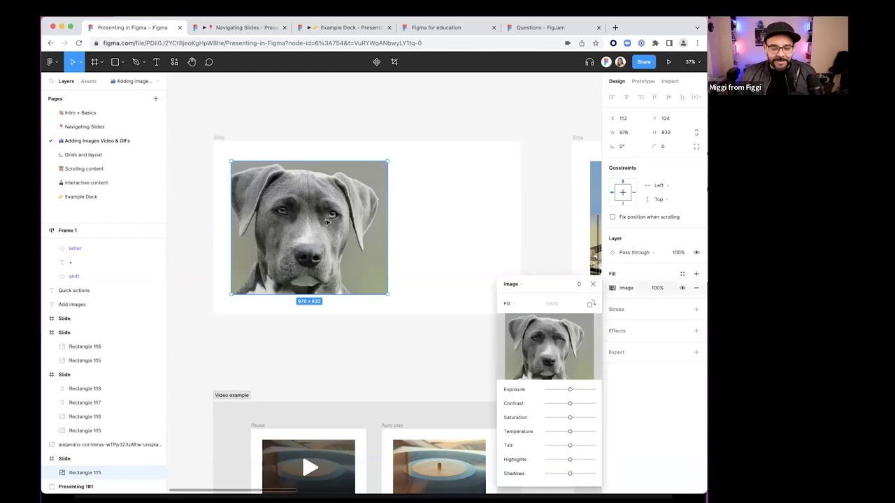
drag(541, 300, 516, 202)
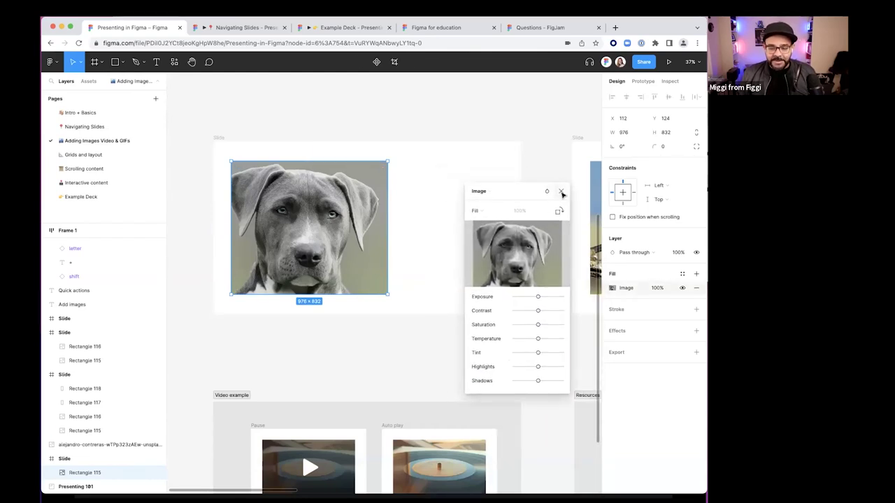
click(561, 191)
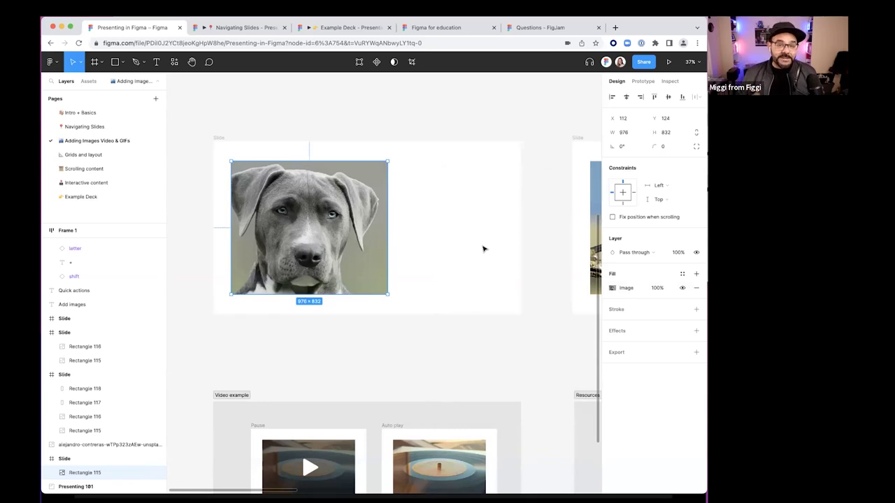
Crop again, scaling the photo up to a close-up of the dog's face
double_click(310, 232)
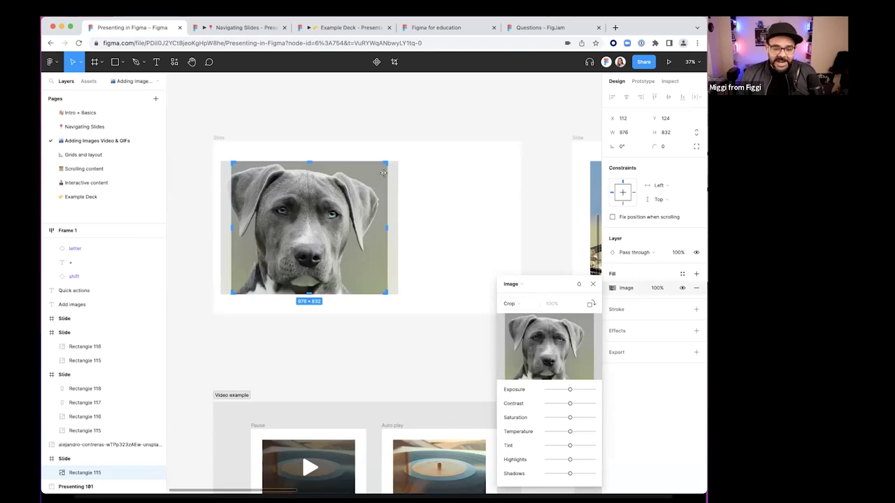
drag(397, 160, 416, 149)
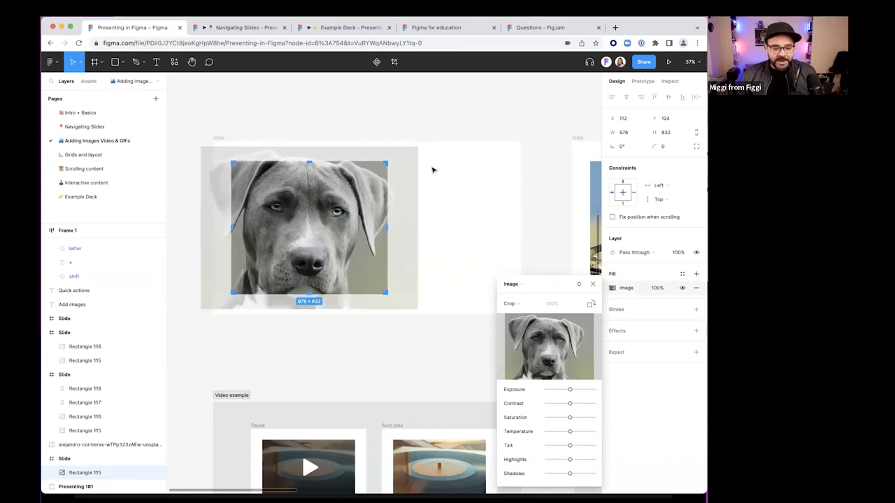
key(Escape)
key(Escape)
scroll(519, 214, down, 5)
Delete the dog image from its slide
scroll(489, 223, right, 5)
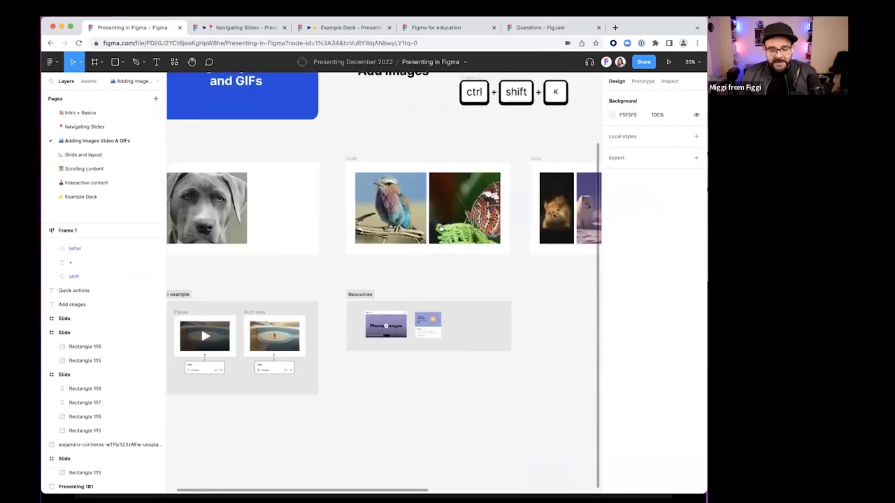
scroll(442, 228, right, 5)
scroll(299, 237, left, 10)
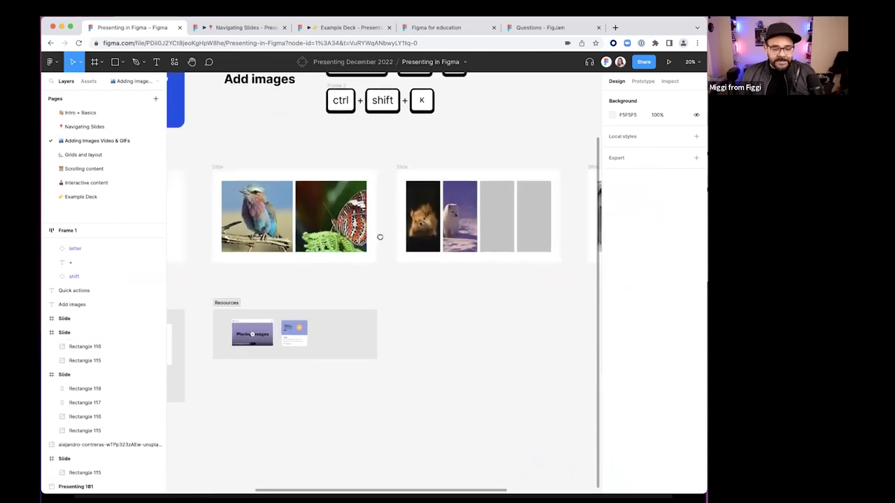
click(313, 218)
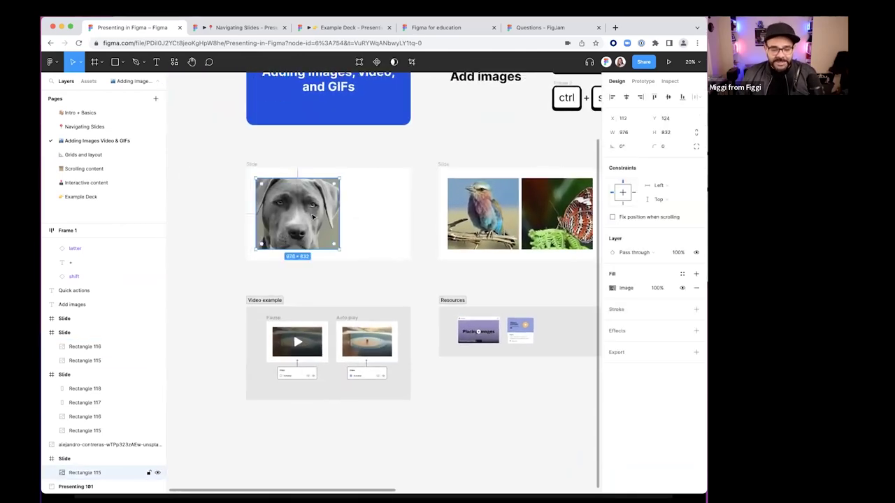
key(Delete)
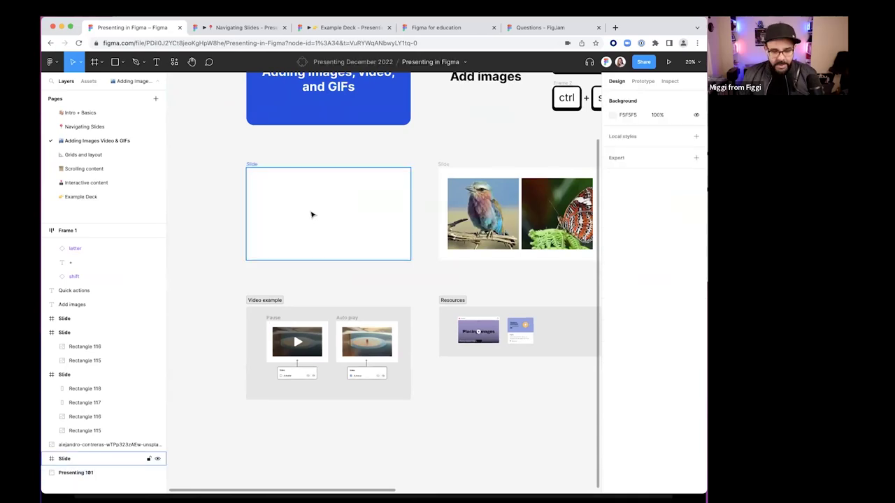
scroll(308, 210, up, 3)
Draw a grey 462×736 rectangle, duplicate it into three, and centre them on the slide
key(r)
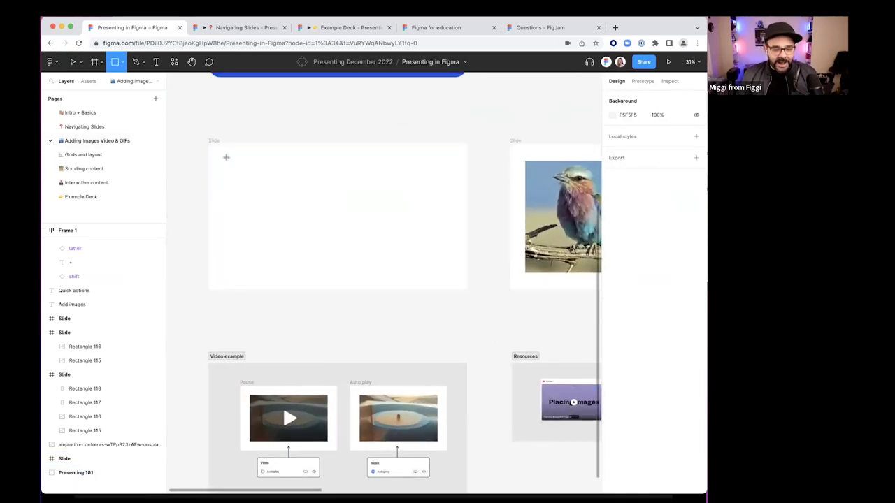
drag(225, 158, 289, 258)
mouse_move(252, 217)
mouse_down()
mouse_move(249, 228)
mouse_move(306, 231)
mouse_up()
drag(306, 231, 351, 232)
shift+click(239, 230)
shift+click(322, 230)
click(401, 147)
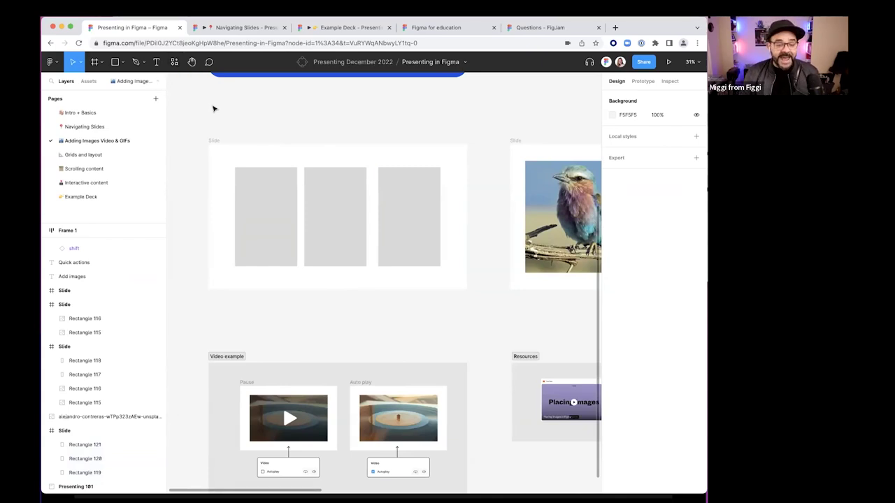
key(shift+i)
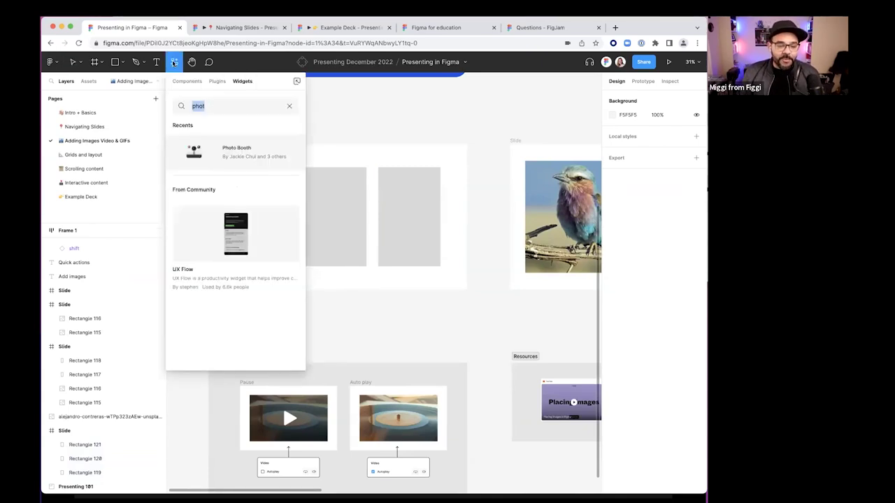
Launch the Unsplash plugin and search it for 'whiteboard' photos
click(220, 83)
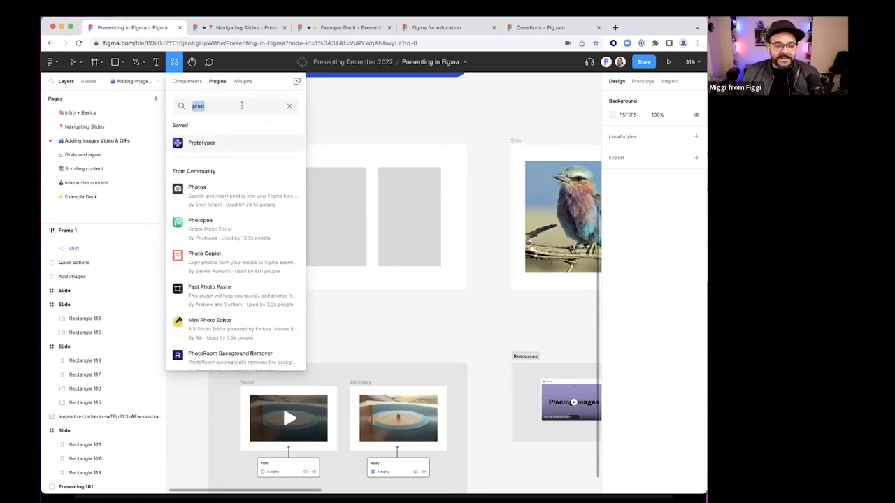
key(BackSpace)
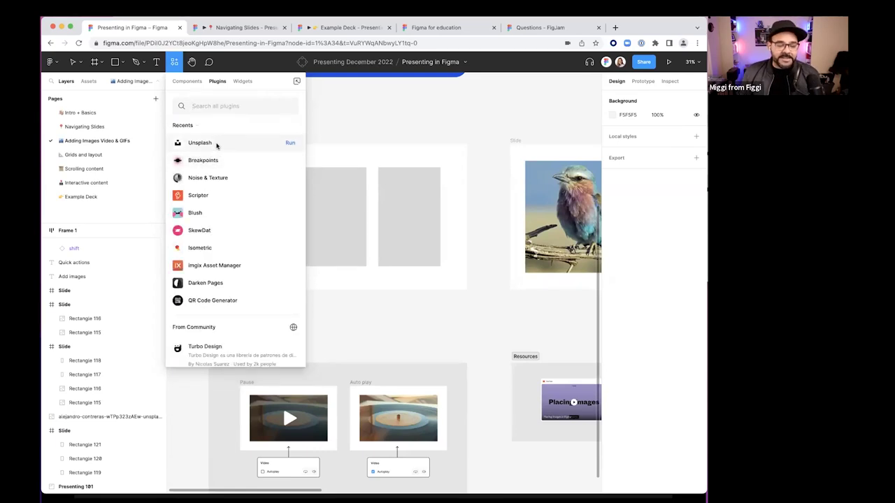
key(Escape)
key(super+alt+p)
drag(288, 103, 197, 110)
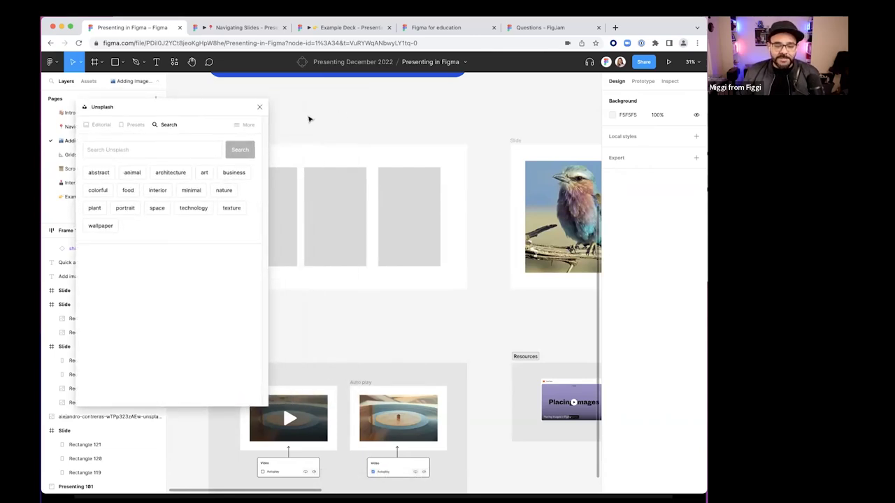
scroll(310, 119, left, 5)
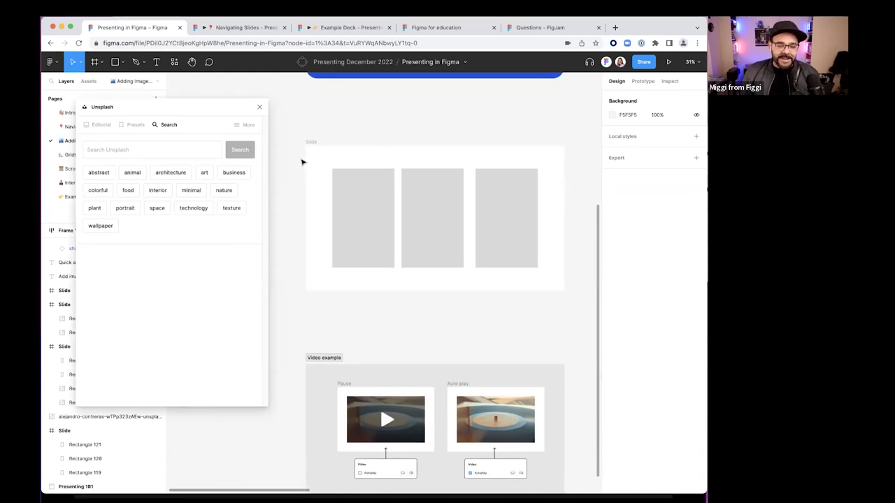
click(171, 151)
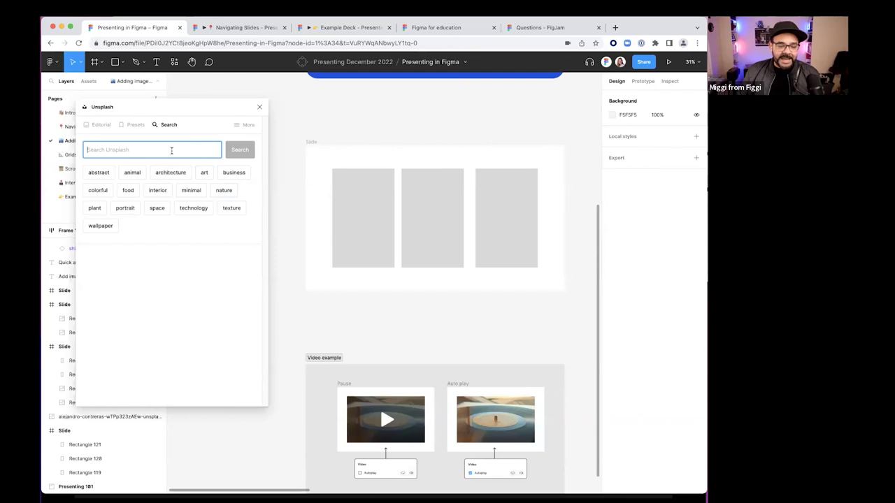
text(whirl)
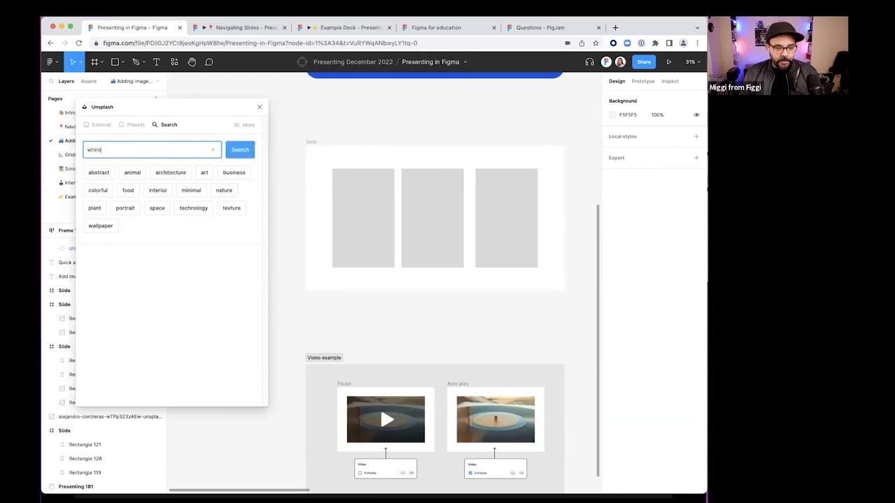
text(eboard)
key(Return)
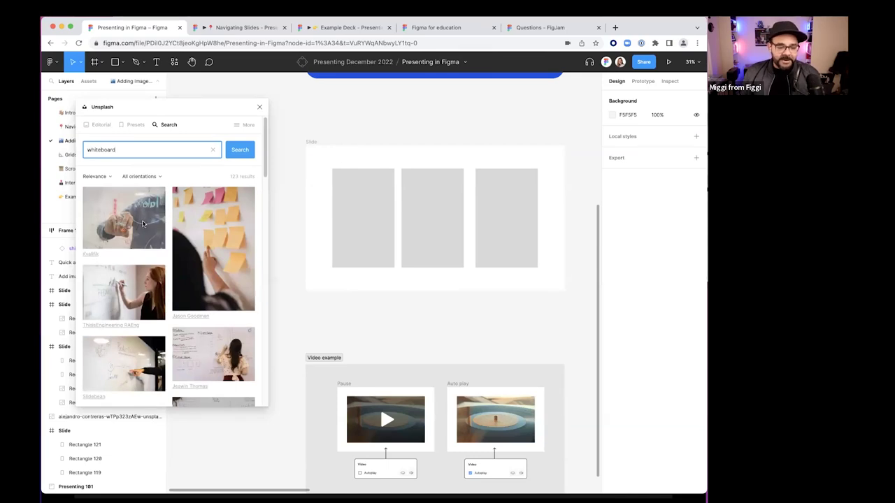
Fill the first grey placeholder with an Unsplash whiteboard photo and widen it leftward
click(366, 224)
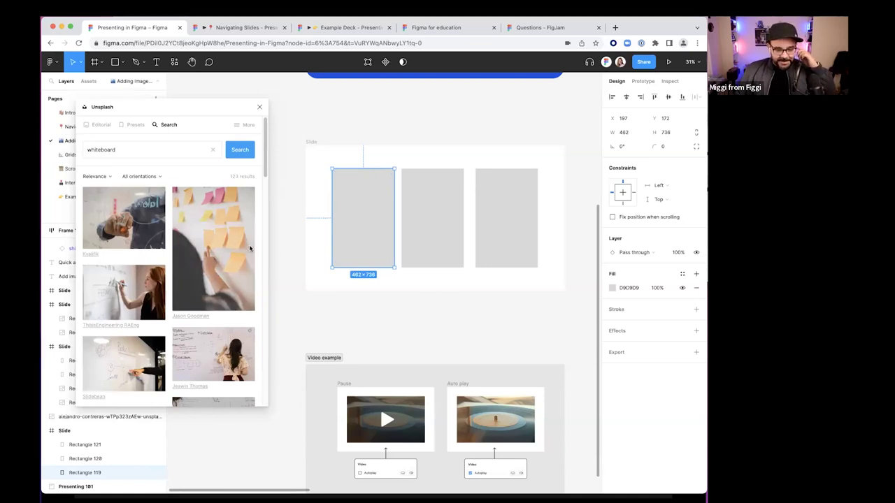
click(140, 286)
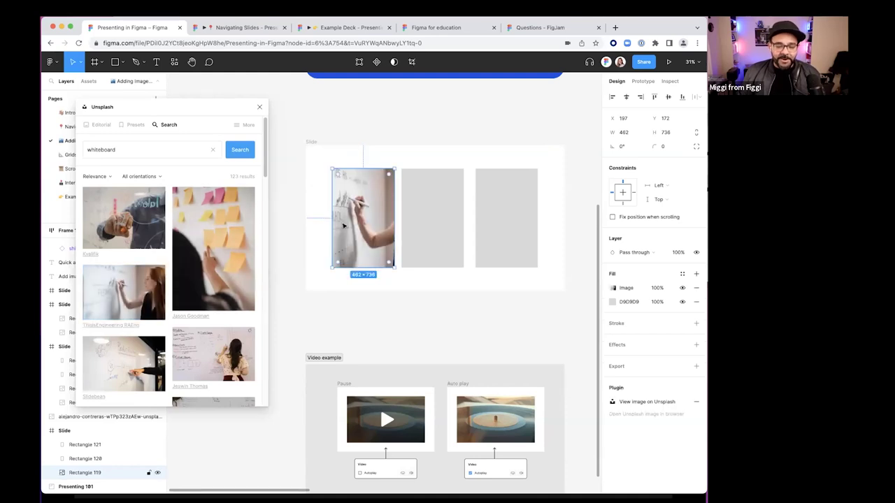
drag(332, 222, 306, 222)
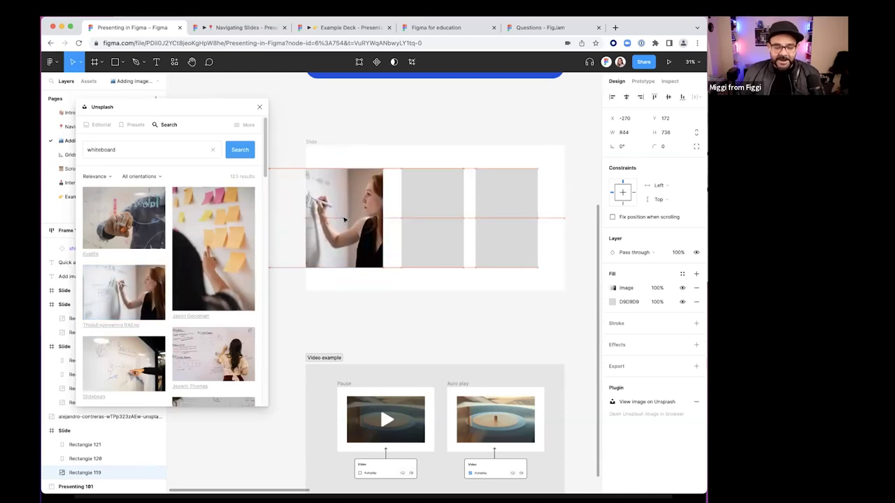
click(374, 335)
Fill the second placeholder with another whiteboard photo, then close Unsplash
click(450, 197)
click(230, 342)
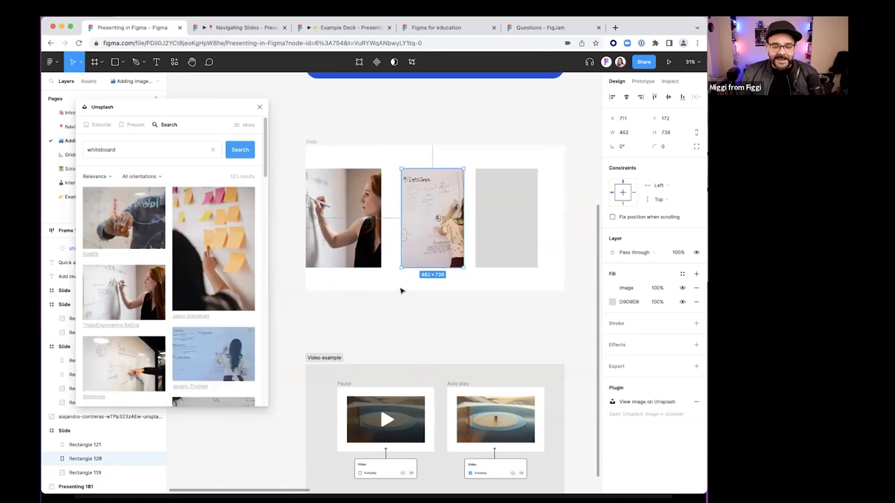
click(510, 293)
scroll(438, 238, up, 5)
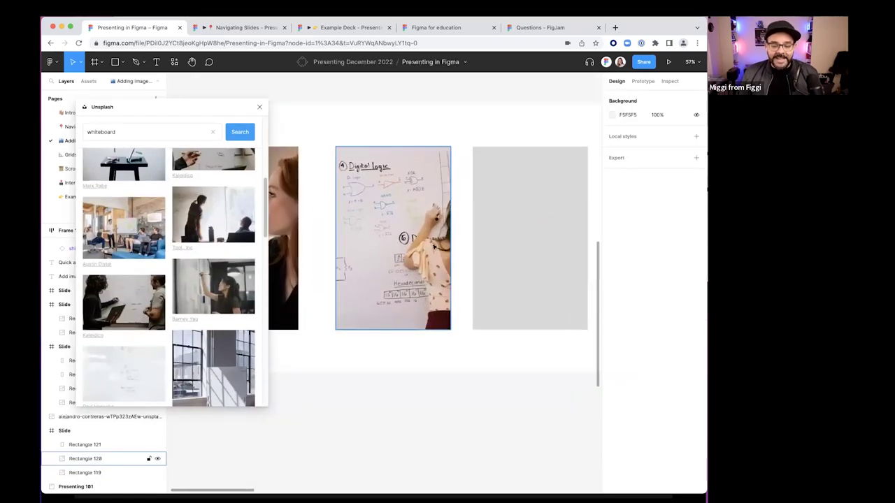
click(259, 106)
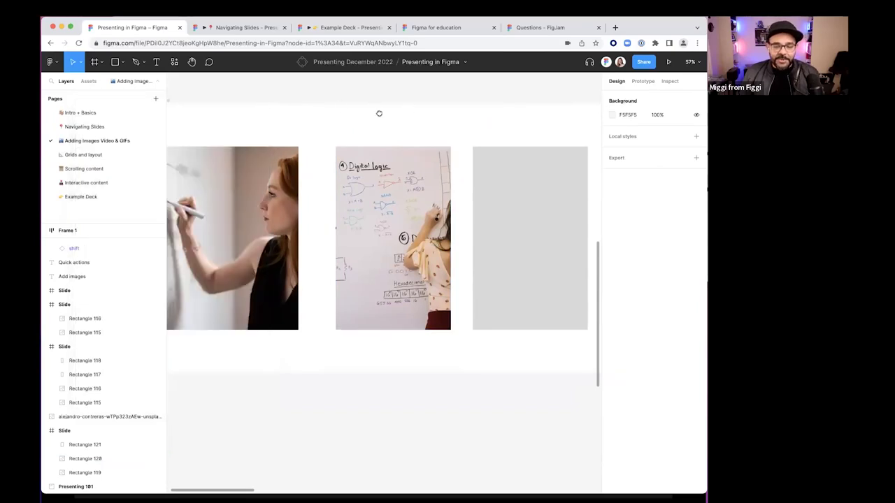
scroll(357, 175, right, 3)
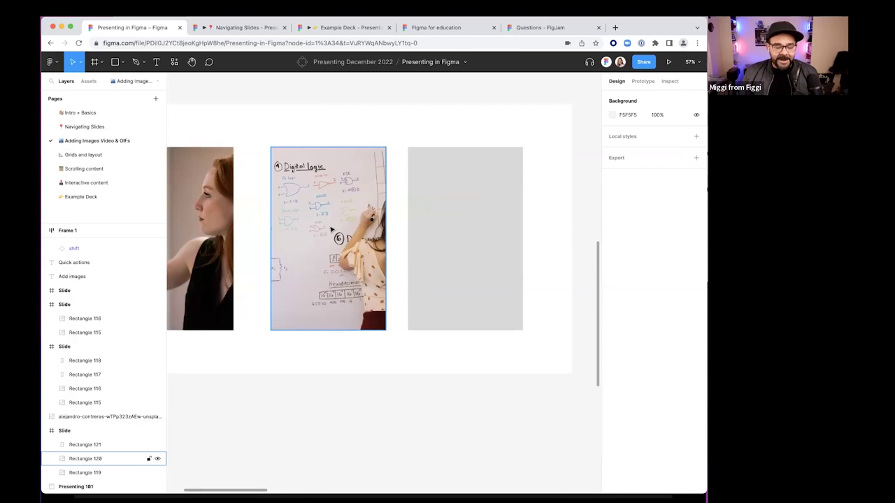
Shift the second photo left within its frame to show the woman writing on the board
double_click(333, 231)
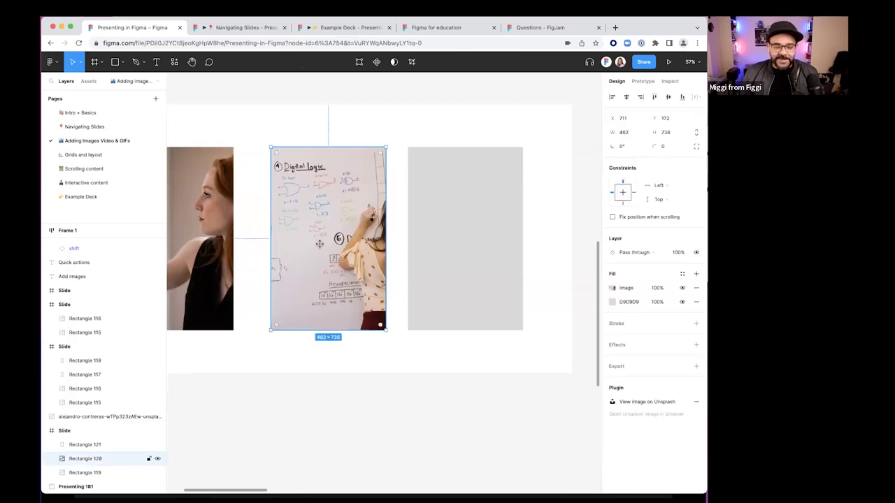
drag(342, 219, 283, 218)
click(335, 375)
Fill the third grey placeholder with the glowing hand image from Unsplash's 'art' tag
click(453, 276)
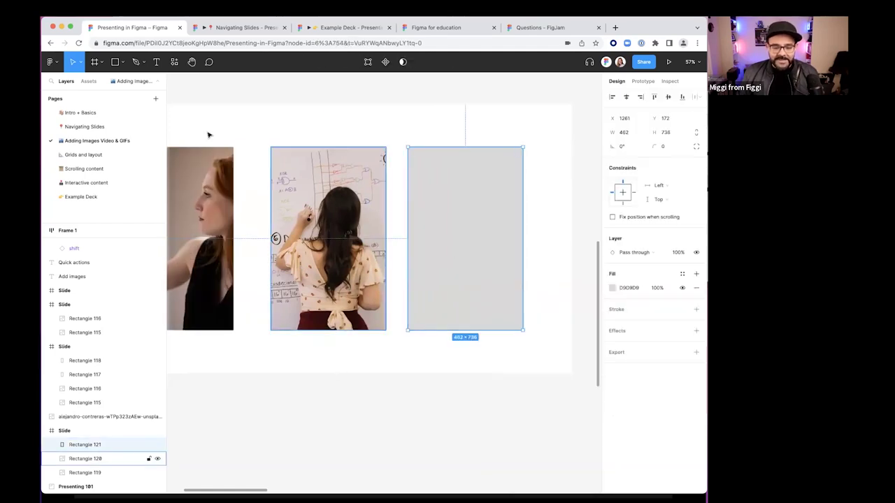
click(175, 63)
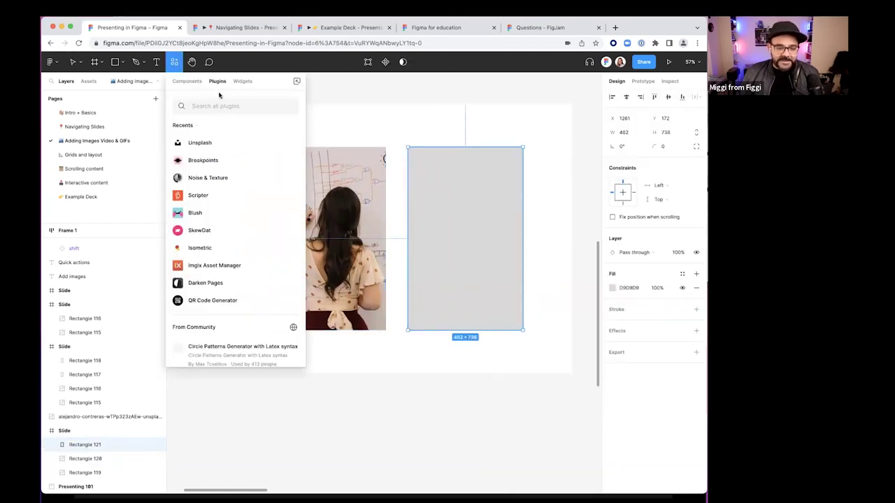
click(207, 143)
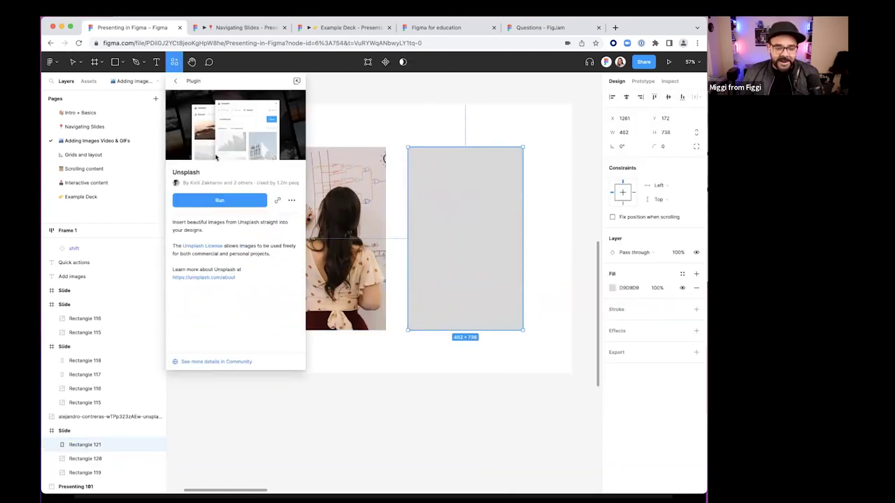
click(217, 200)
drag(218, 112, 223, 119)
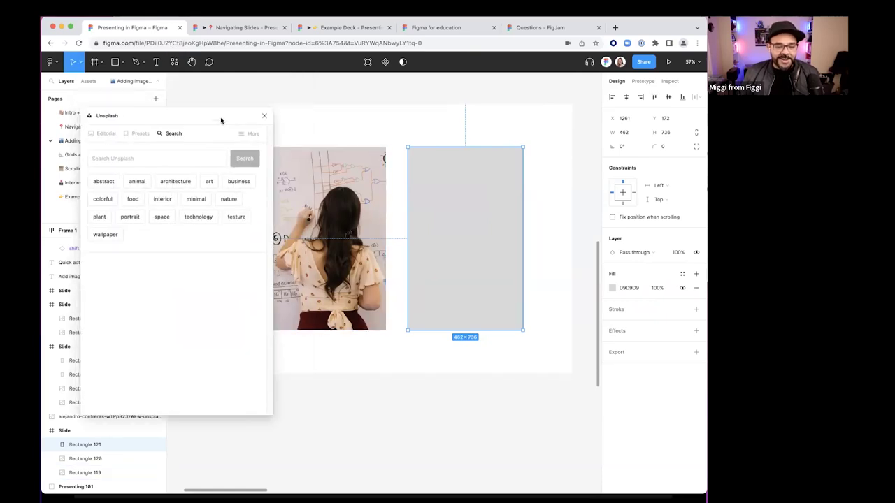
click(210, 181)
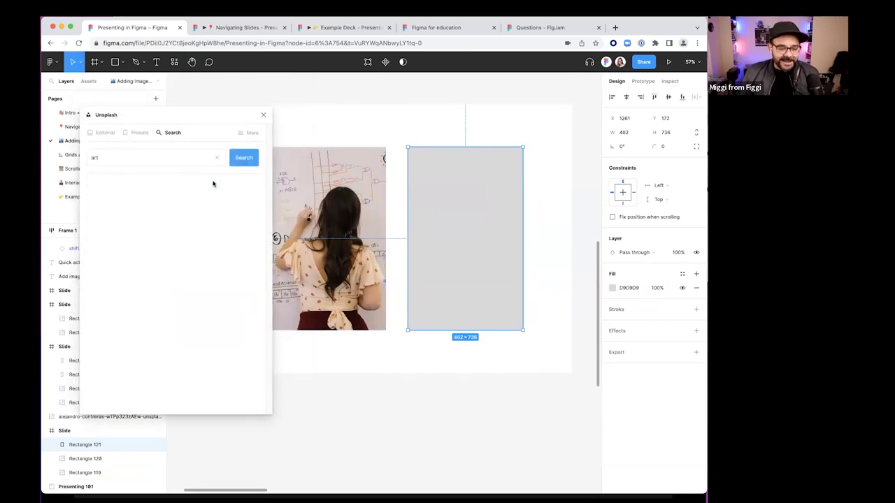
click(223, 231)
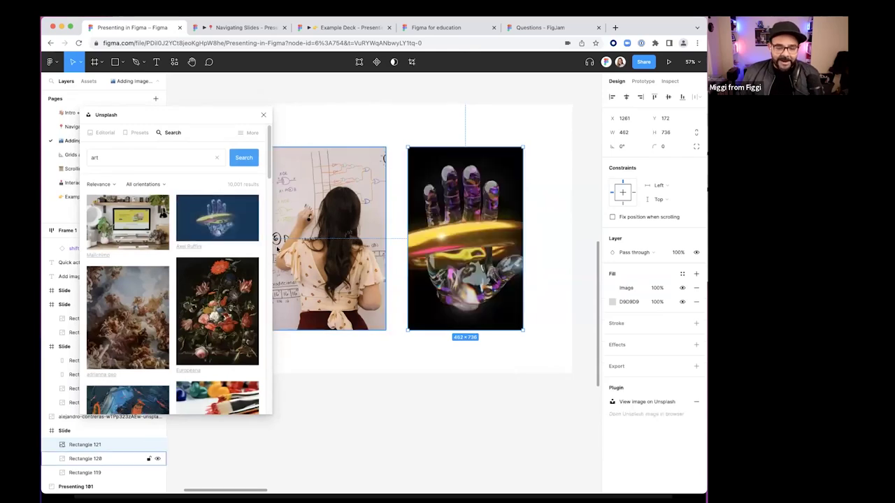
click(263, 114)
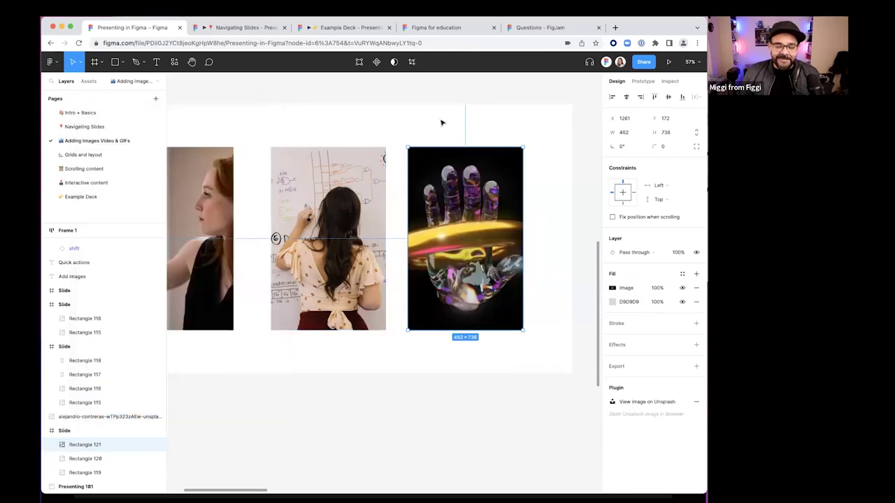
click(442, 120)
Shift the glowing hand image left within its frame
scroll(442, 120, down, 5)
scroll(462, 201, up, 5)
scroll(463, 201, up, 4)
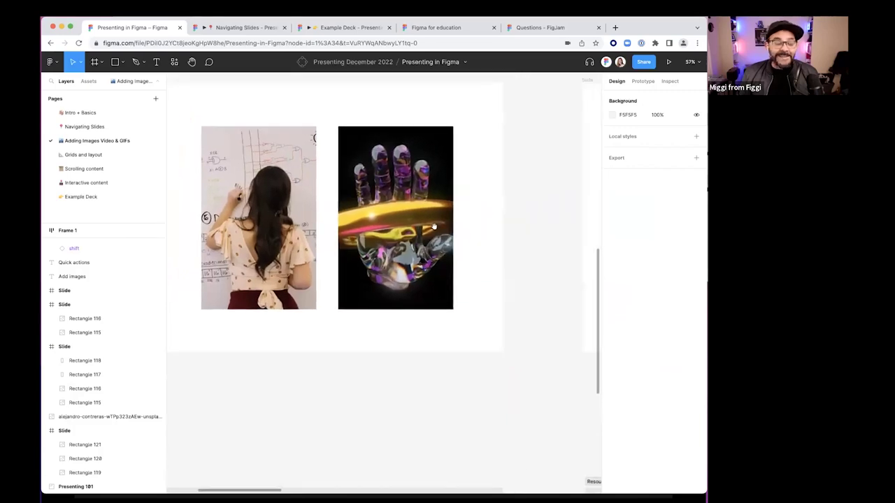
double_click(394, 233)
drag(389, 232, 355, 223)
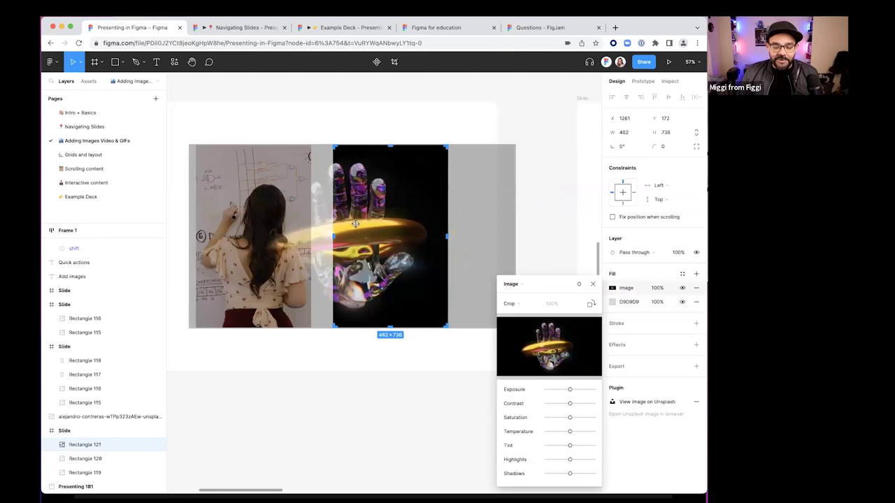
click(448, 127)
click(545, 319)
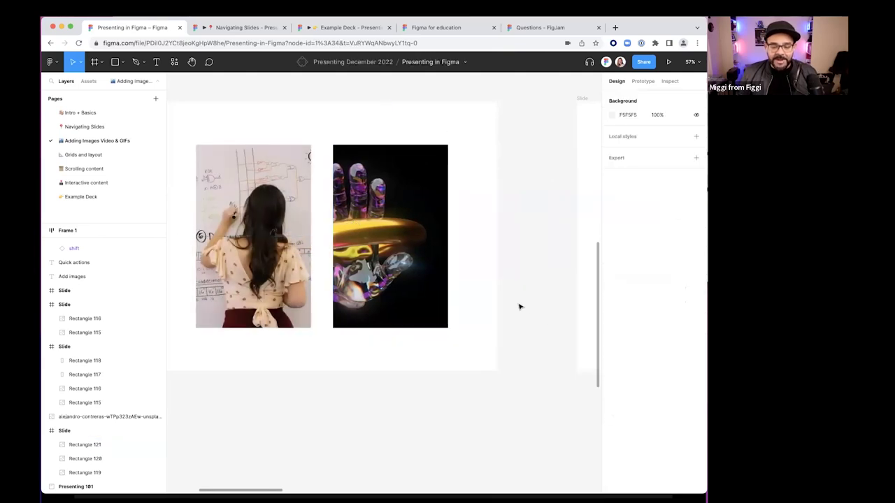
scroll(474, 304, down, 3)
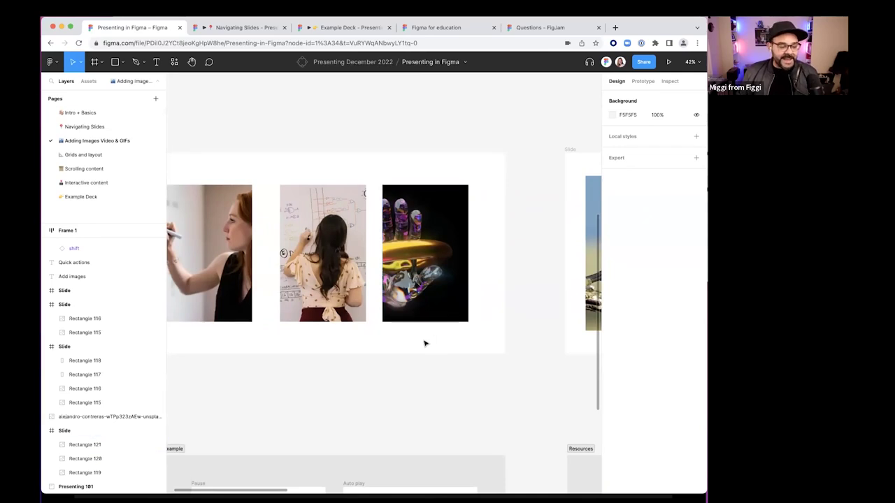
Evenly space the three whiteboard images and pull them closer together
scroll(424, 342, down, 2)
scroll(333, 366, down, 1)
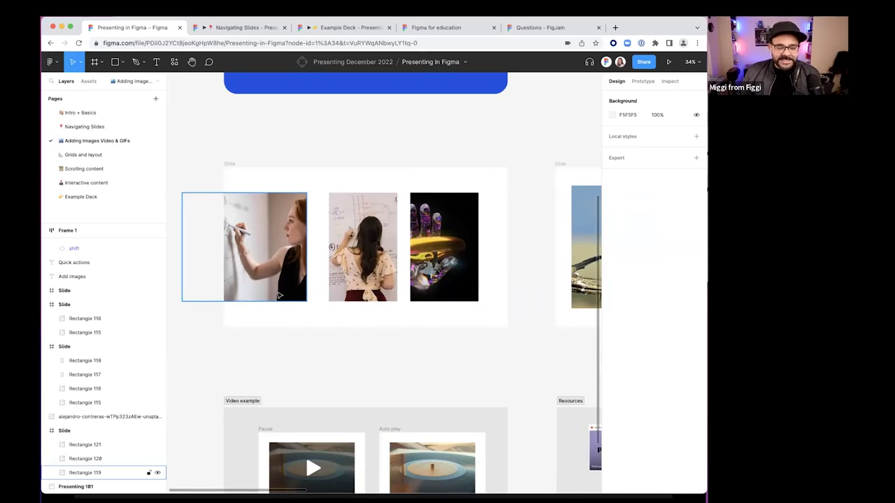
drag(279, 314, 430, 251)
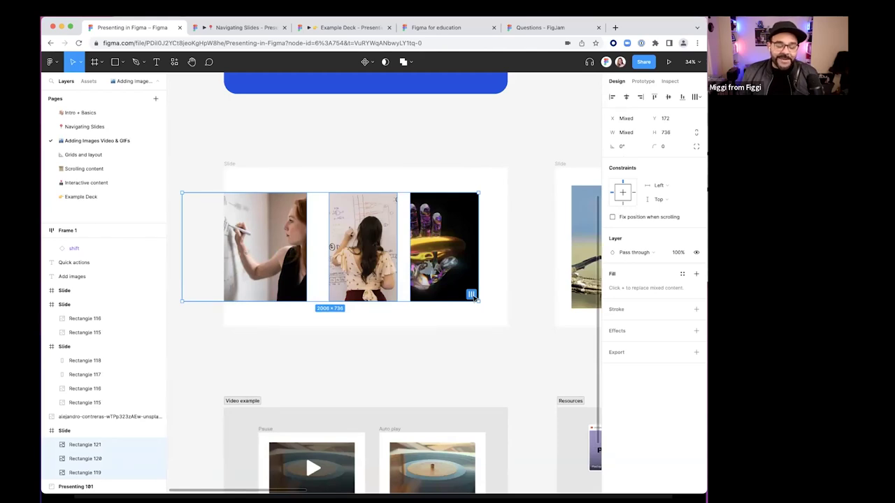
click(472, 295)
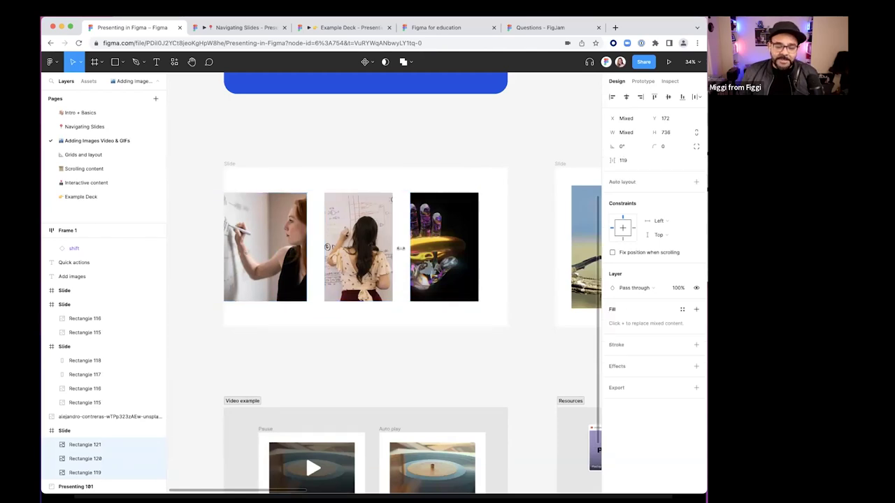
scroll(400, 247, up, 5)
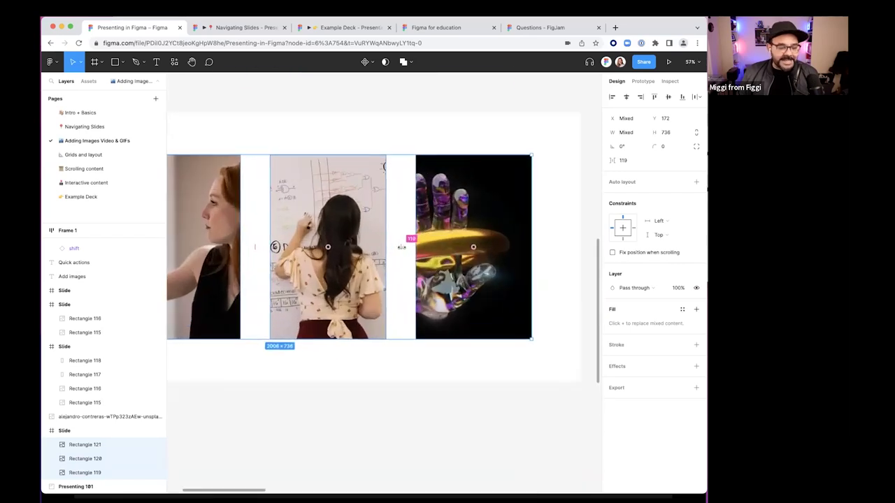
drag(401, 247, 376, 247)
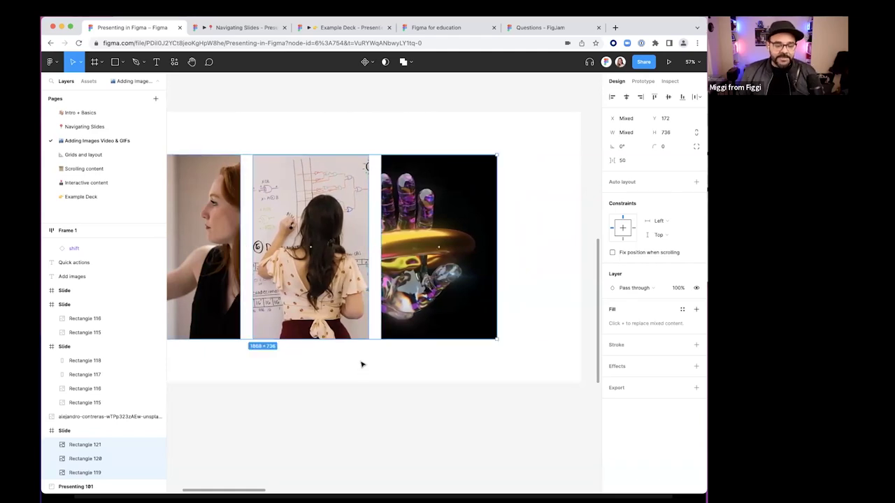
scroll(361, 364, down, 2)
click(415, 362)
Move to the animal slide and drag its images out of line
scroll(391, 350, up, 1)
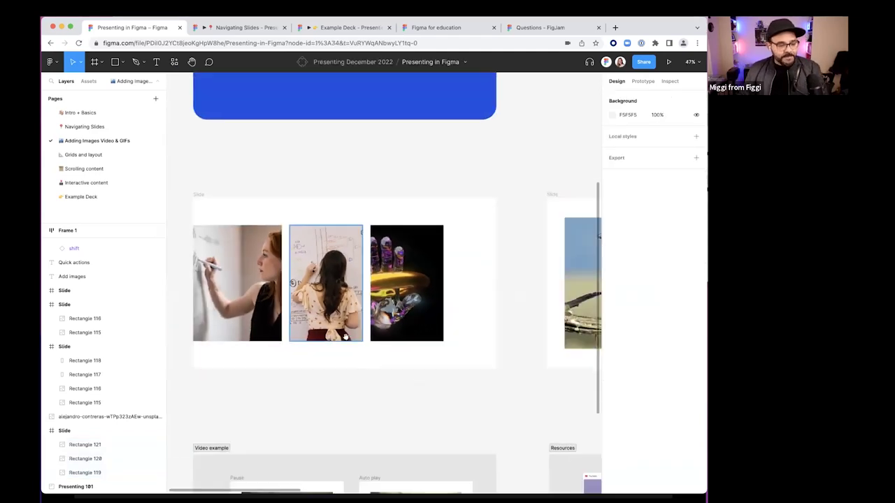
scroll(401, 329, down, 2)
scroll(384, 325, left, 2)
scroll(383, 326, down, 1)
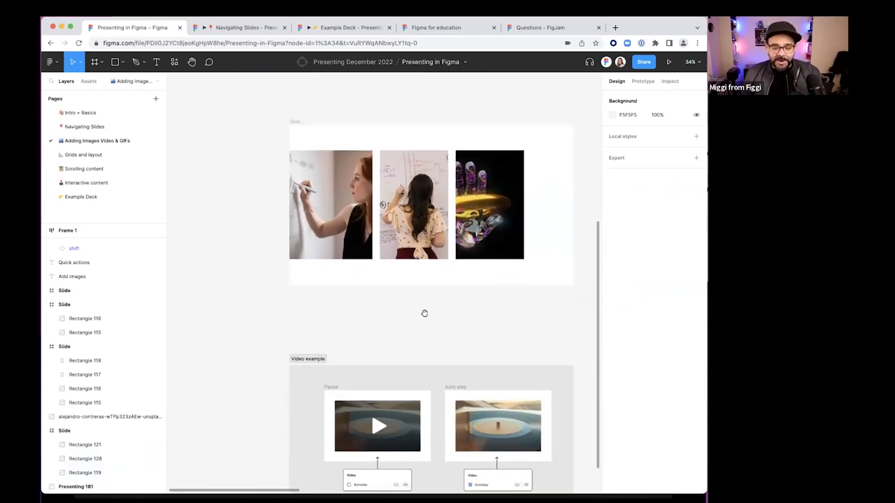
scroll(424, 313, down, 3)
scroll(252, 306, right, 5)
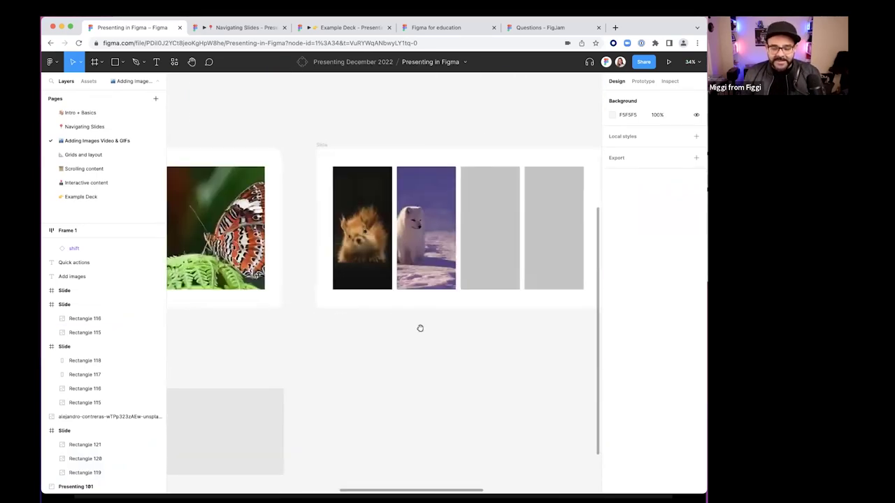
scroll(420, 328, right, 3)
drag(447, 260, 255, 242)
scroll(318, 371, up, 2)
scroll(317, 372, left, 2)
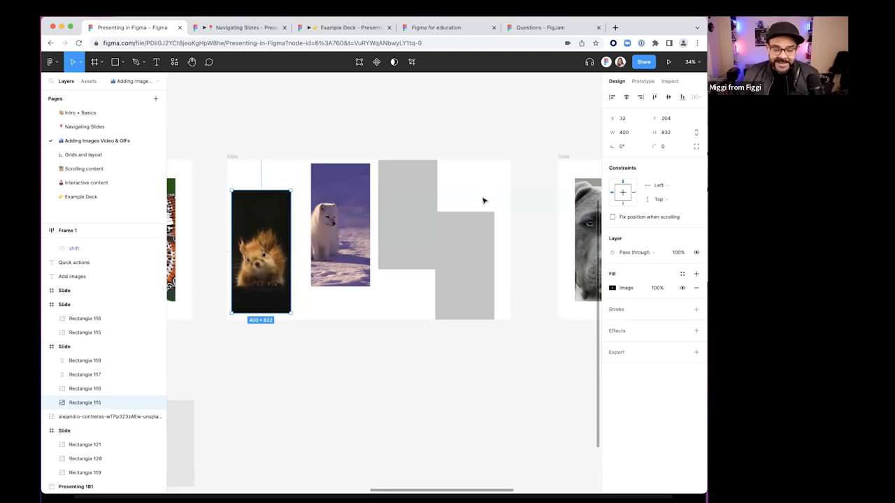
Distribute the four animal-slide rectangles horizontally and align their bottoms
drag(501, 187, 265, 275)
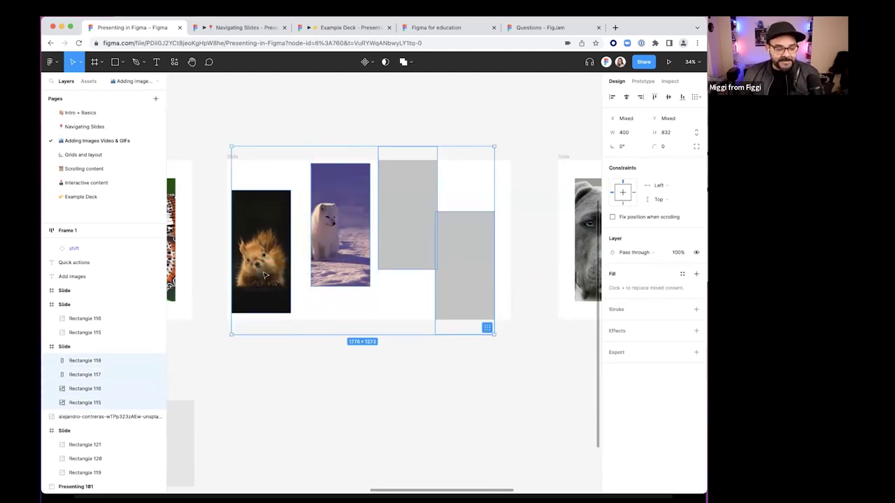
click(696, 99)
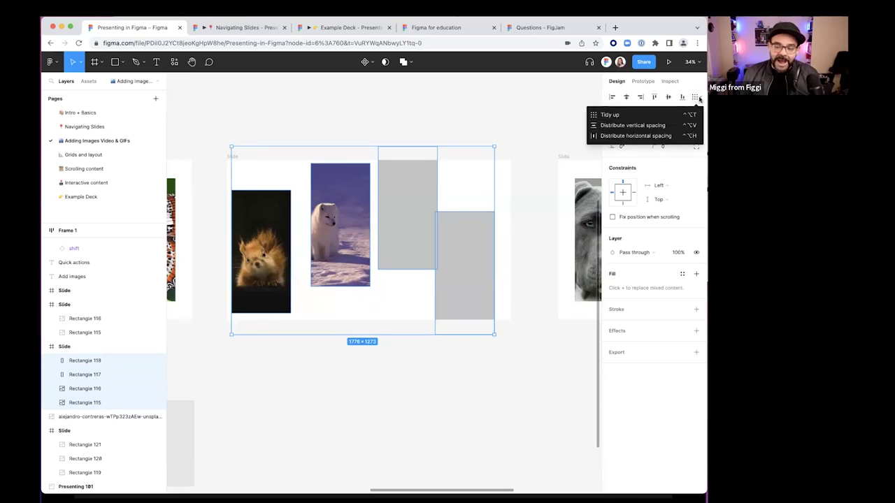
click(622, 114)
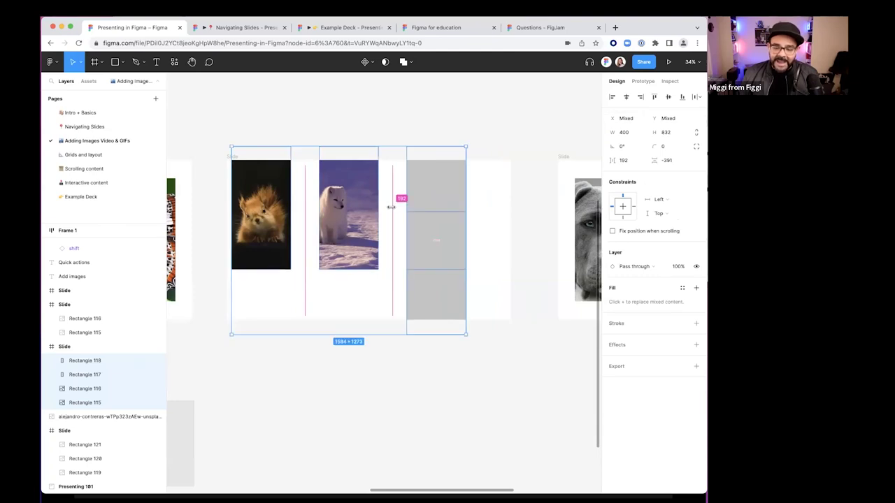
key(super+z)
click(697, 96)
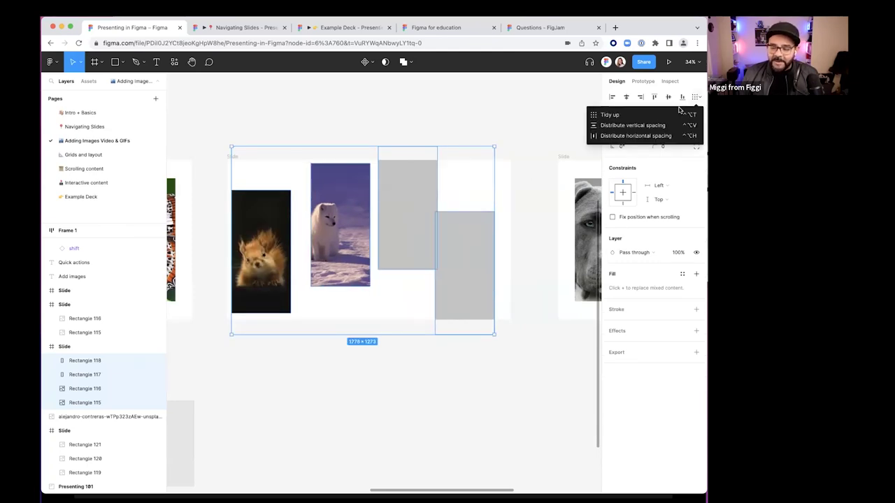
click(627, 137)
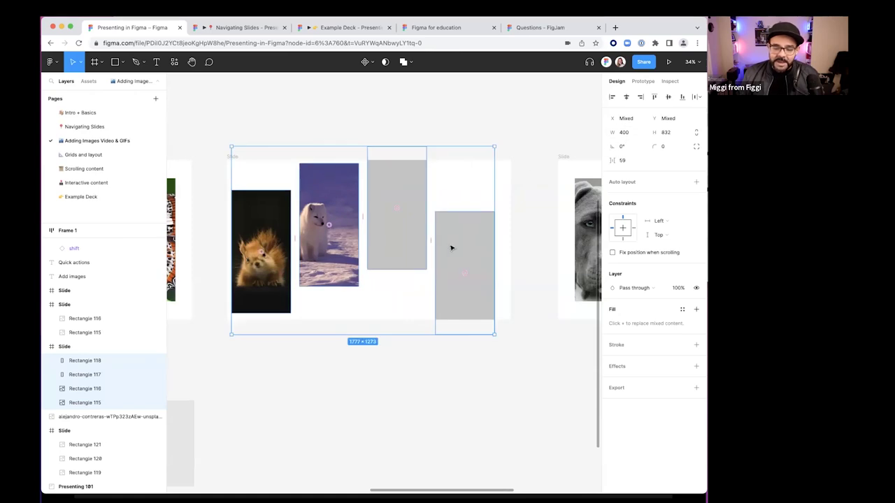
click(680, 98)
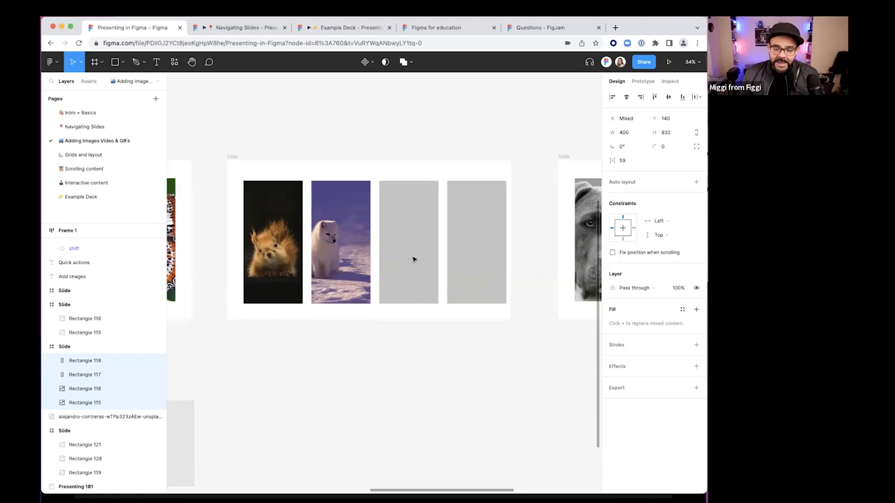
click(479, 329)
Set the gap between the four rectangles to 48
drag(437, 306, 251, 210)
key(shift+2)
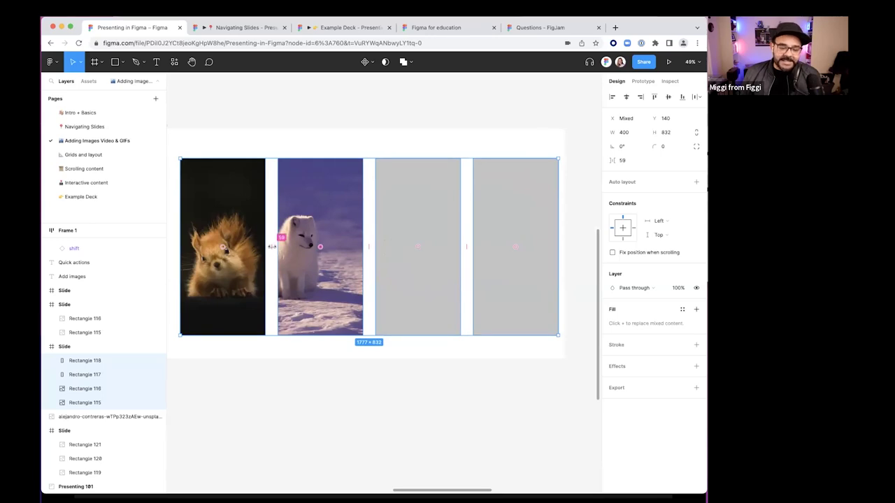
drag(271, 246, 271, 246)
click(625, 162)
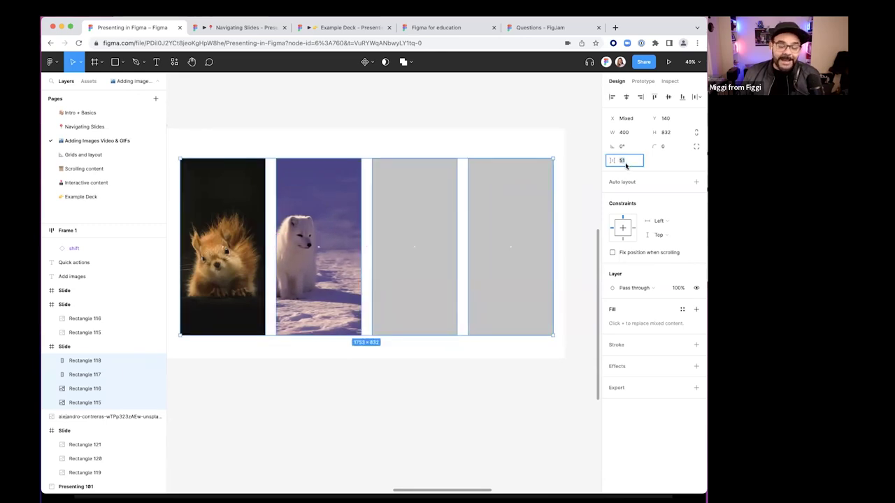
text(48)
key(Return)
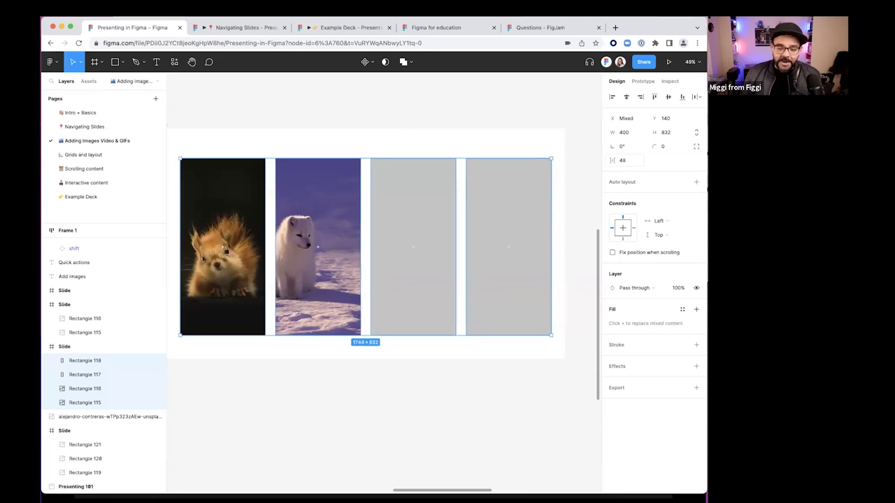
Centre the 1744 × 832 row of four frames on the animal slide, raising it to Y 124
click(344, 229)
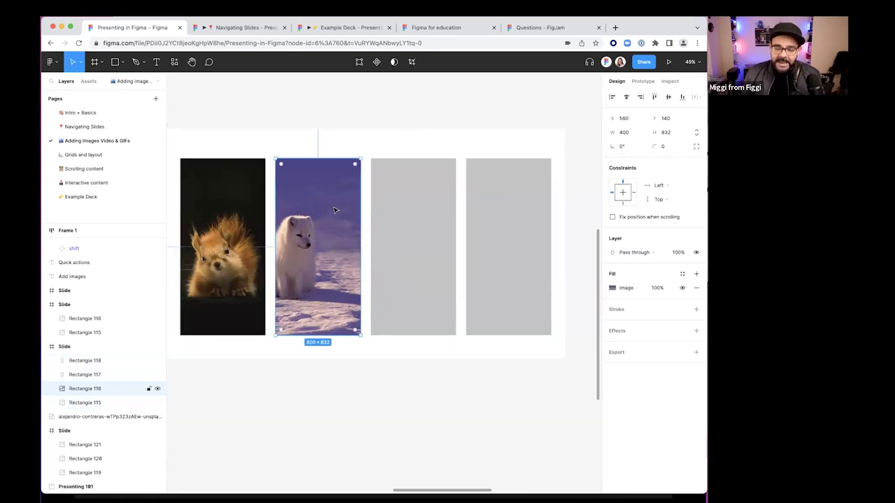
click(228, 154)
drag(228, 154, 387, 314)
scroll(443, 250, left, 3)
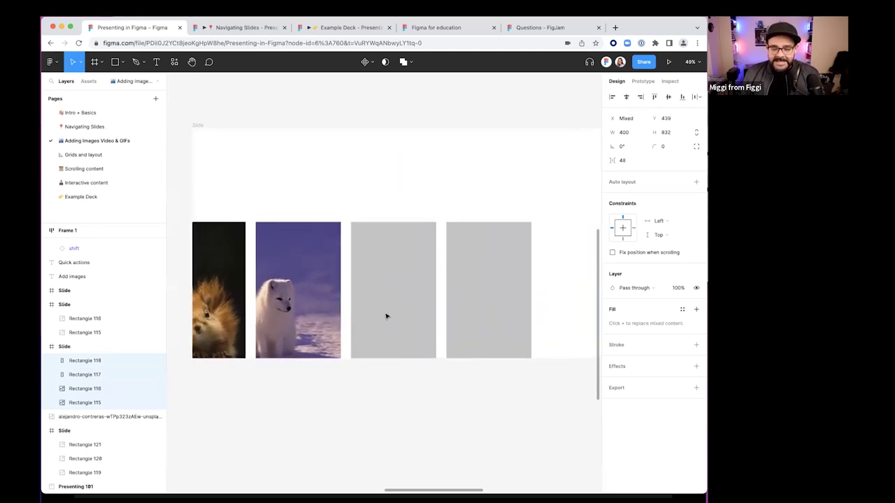
scroll(399, 179, down, 3)
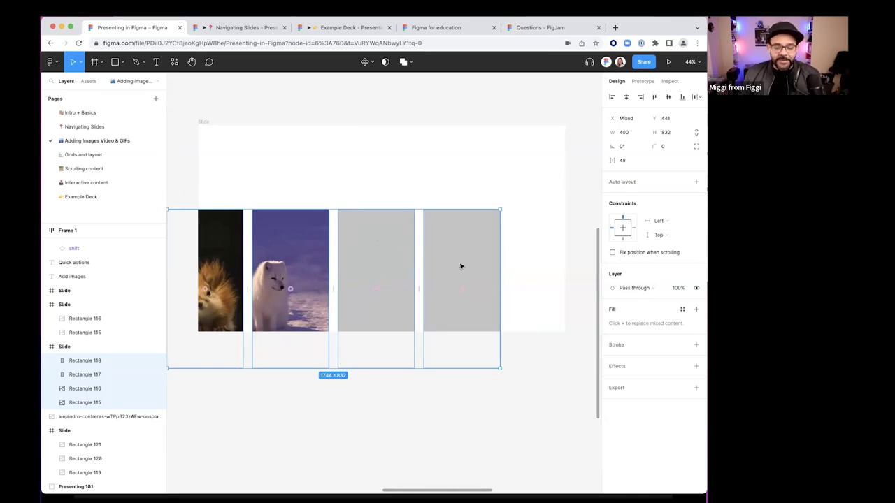
key(Escape)
drag(533, 258, 271, 278)
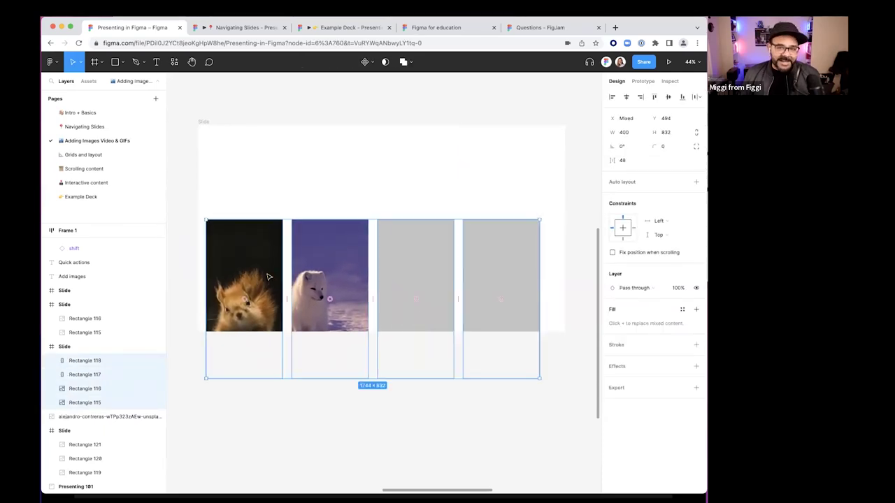
drag(245, 183, 566, 293)
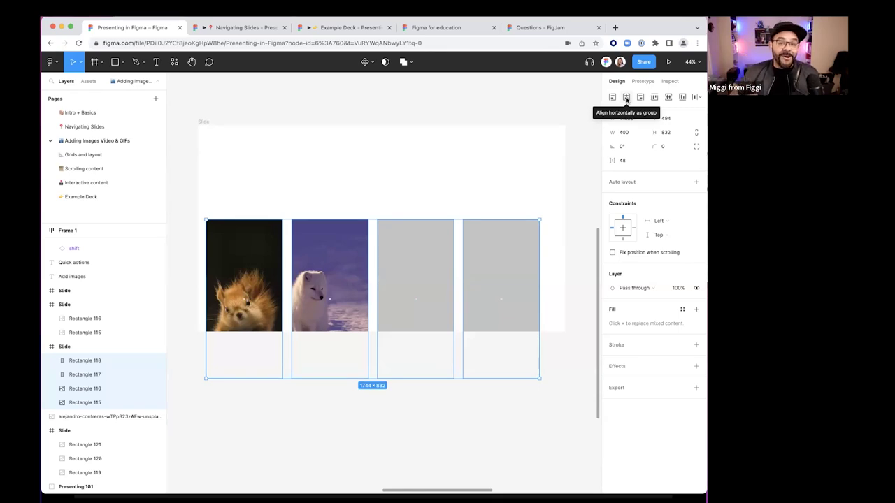
click(625, 100)
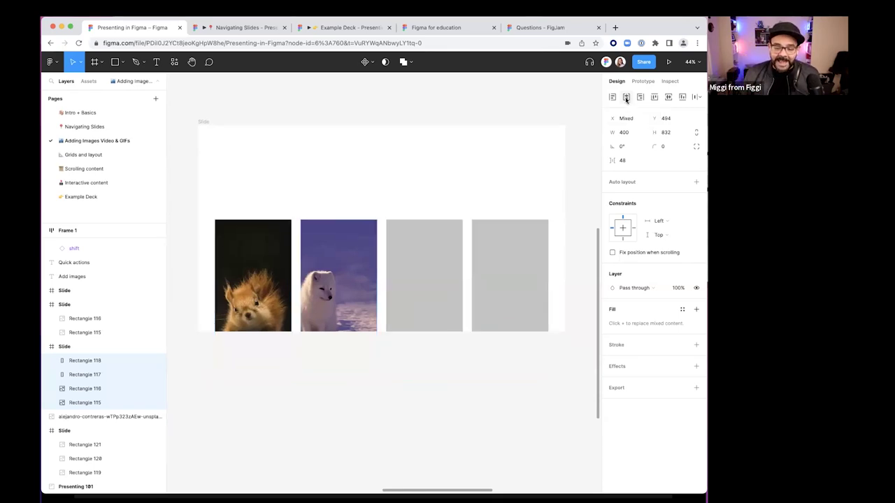
click(667, 96)
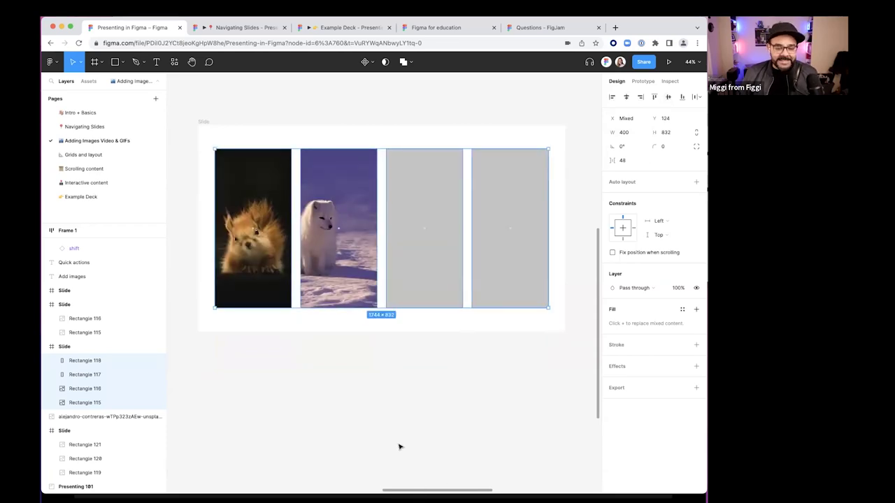
Shorten the squirrel, fox and third grey rectangle from the bottom to different heights
click(285, 315)
click(277, 257)
drag(263, 308, 266, 232)
click(346, 293)
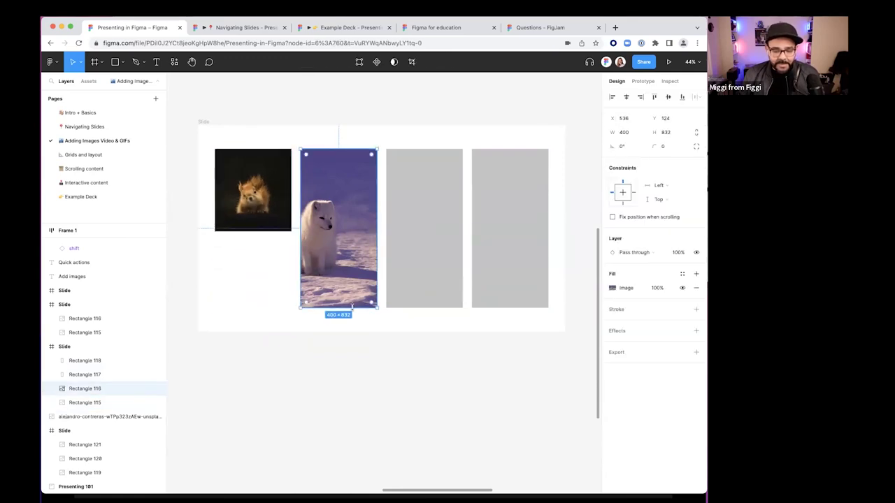
drag(351, 307, 349, 250)
click(422, 306)
drag(424, 307, 428, 256)
click(255, 287)
Re-align all four rectangles so the row stays centred inside the slide
drag(238, 277, 519, 207)
click(668, 98)
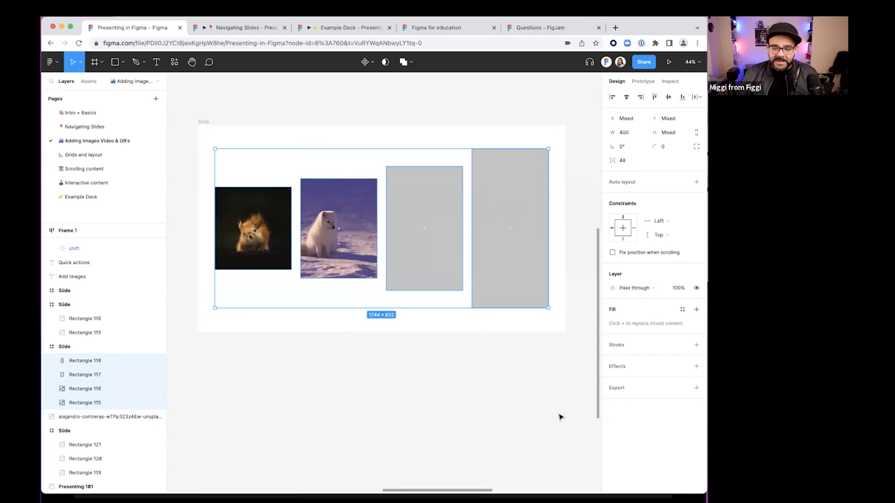
click(418, 345)
drag(262, 163, 488, 286)
drag(484, 237, 483, 239)
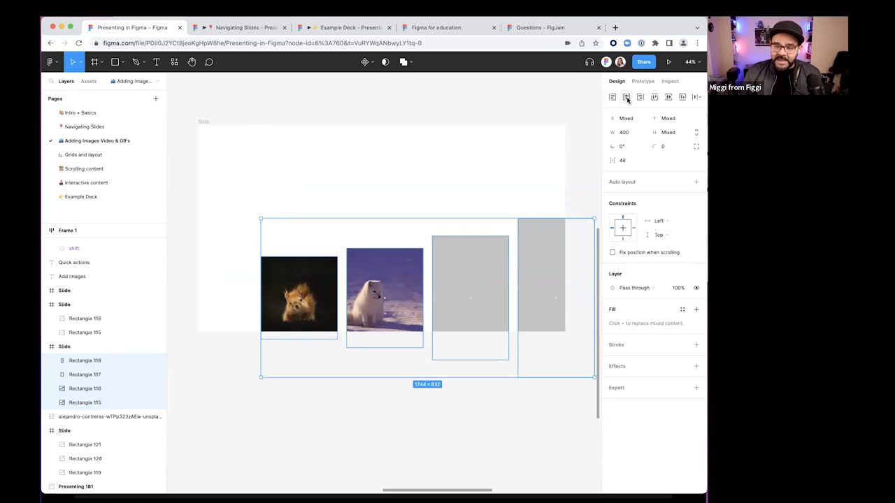
click(626, 99)
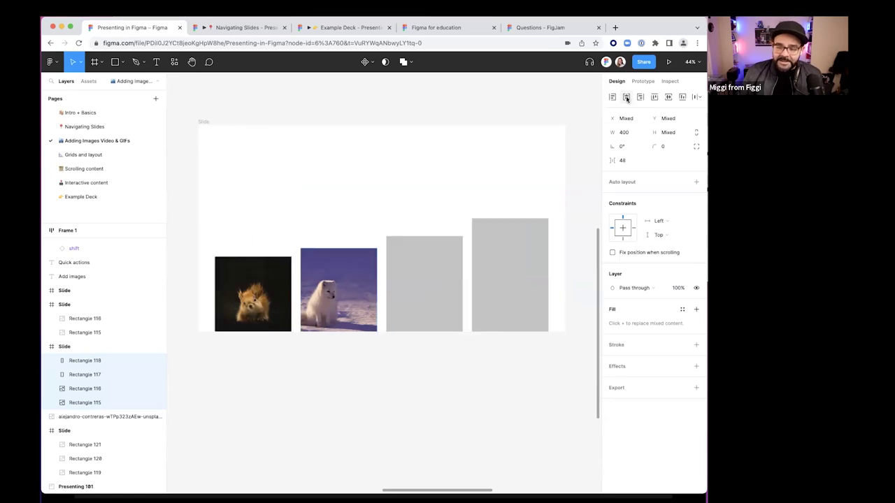
click(667, 99)
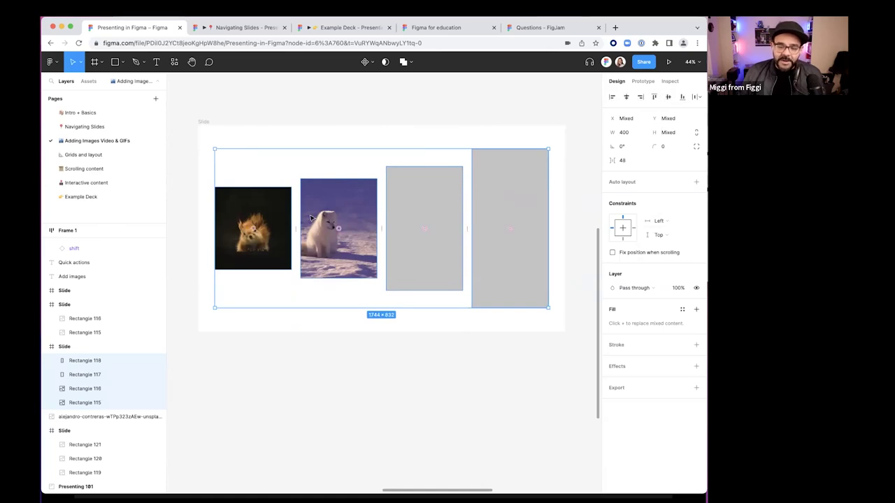
Centre the four differing-height images vertically in the slide after trying top and bottom alignment
scroll(351, 199, down, 5)
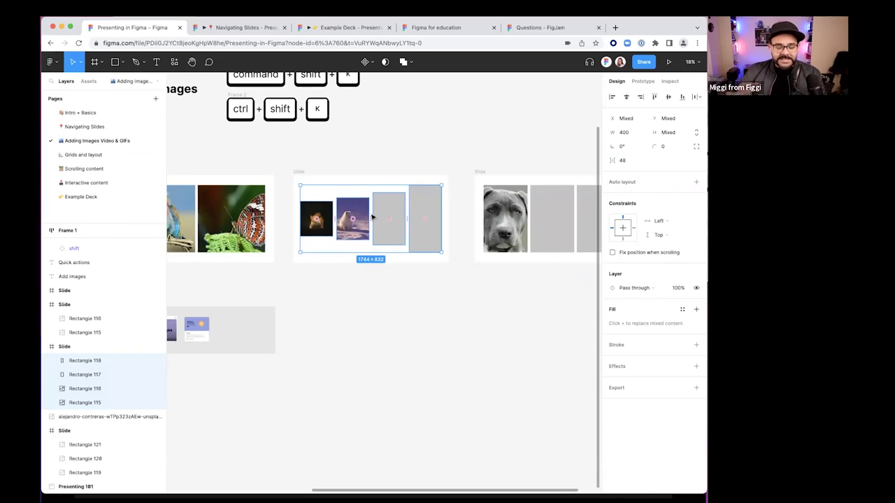
scroll(359, 236, up, 3)
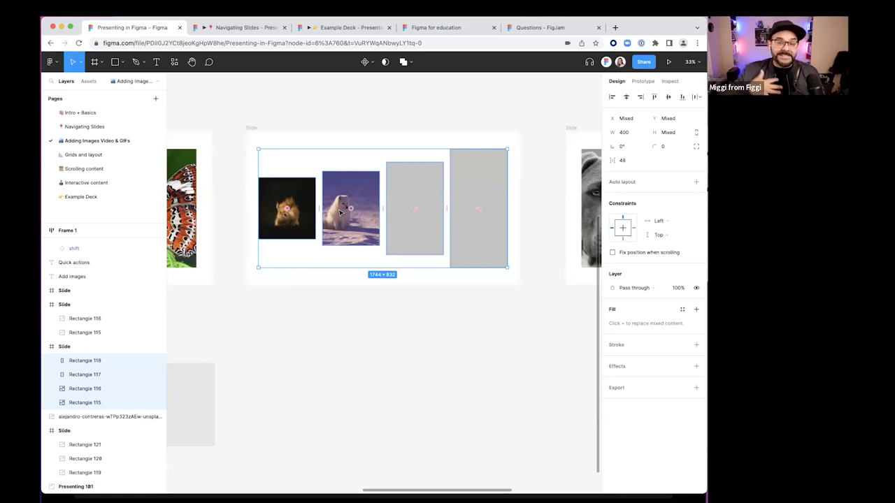
click(322, 317)
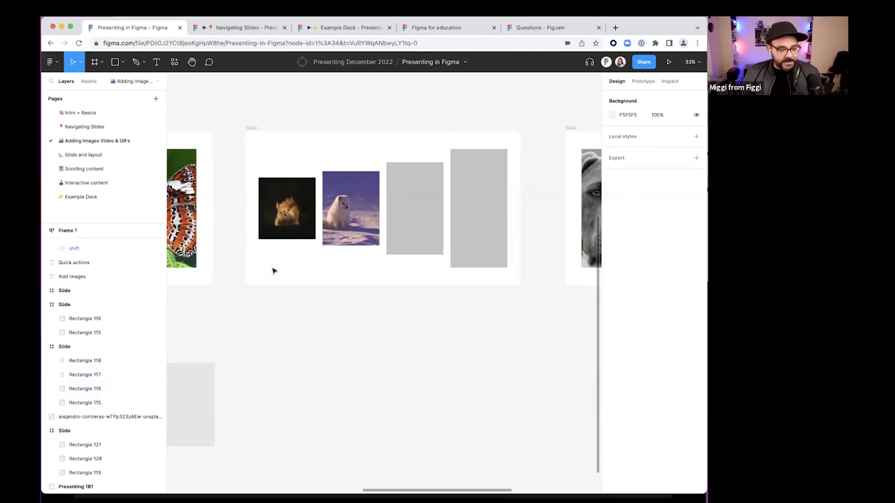
drag(283, 163, 488, 251)
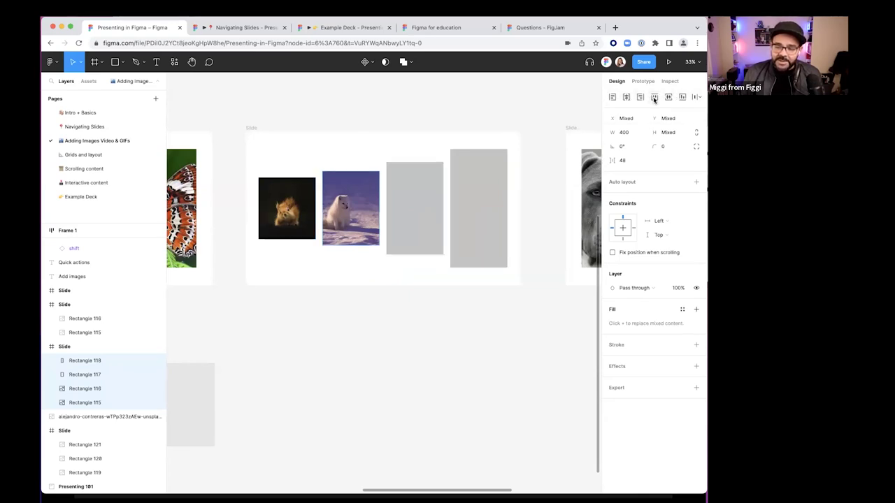
click(654, 97)
click(682, 99)
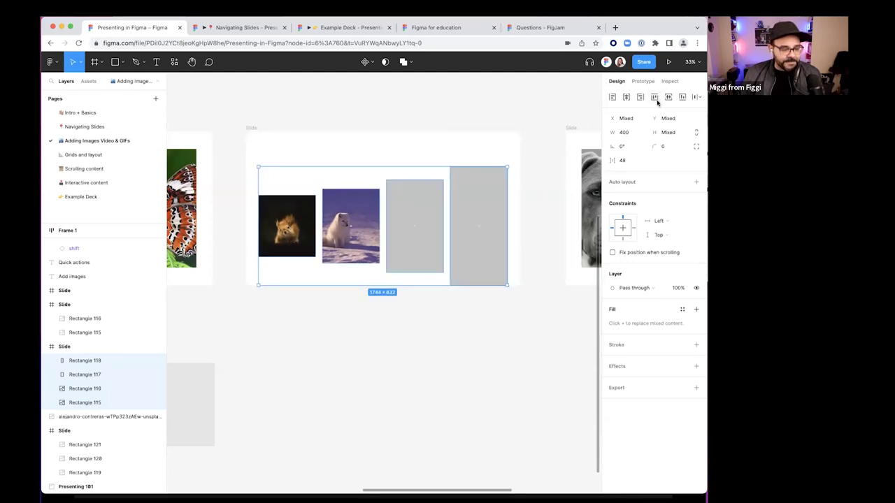
click(668, 97)
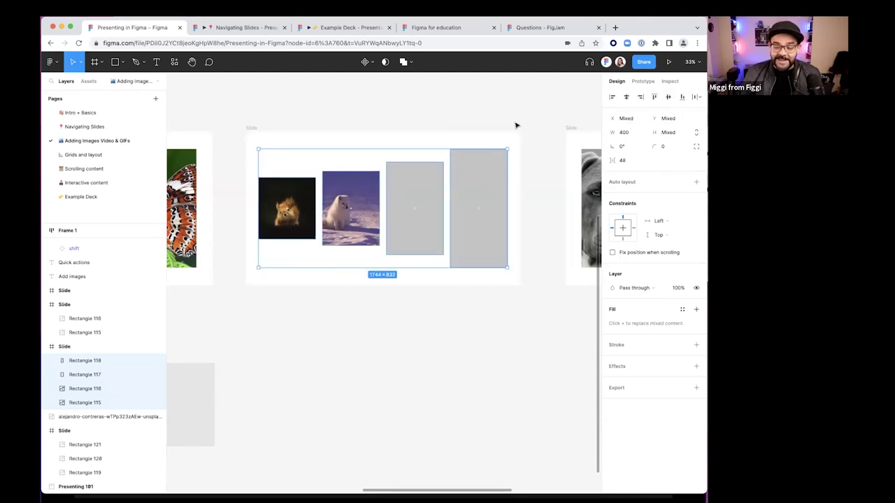
click(488, 118)
ctrl+scroll(427, 226, down, 6)
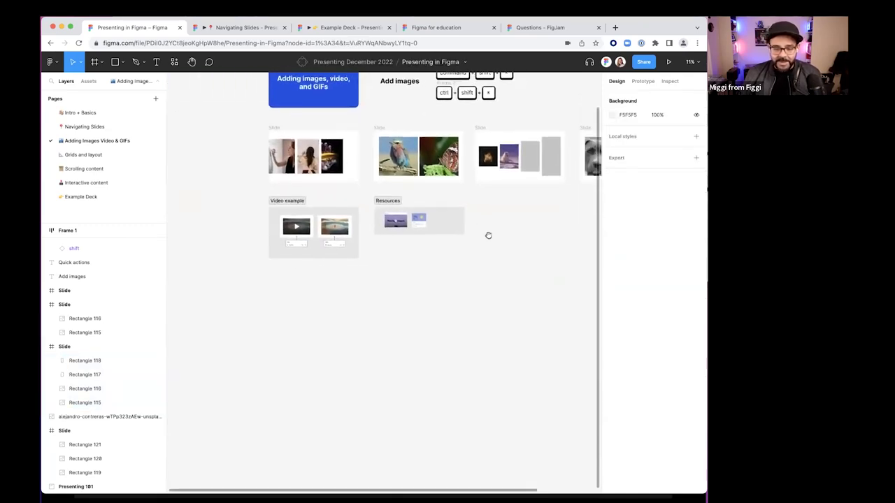
Delete the Video example section, leaving Resources below the slides
scroll(436, 229, up, 3)
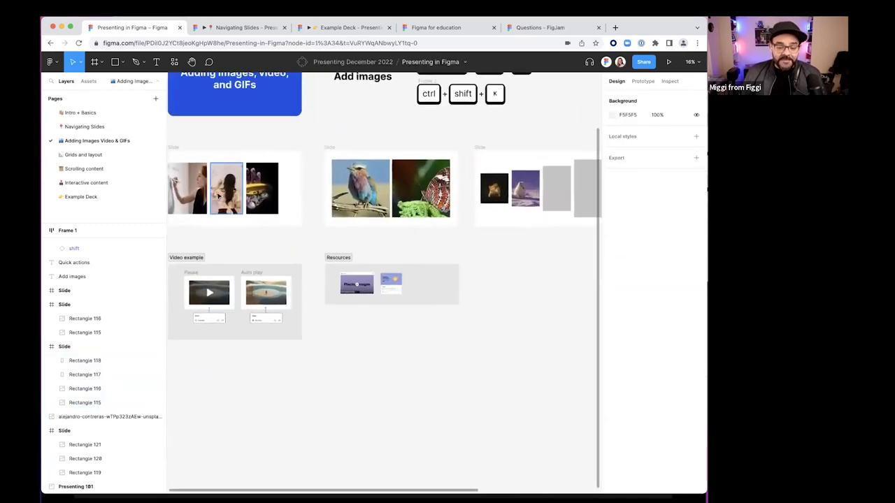
scroll(393, 198, right, 5)
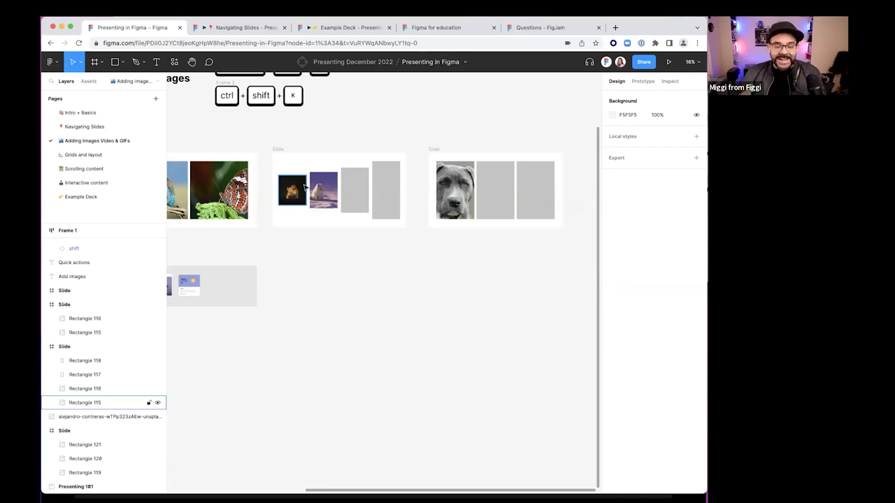
scroll(287, 249, left, 6)
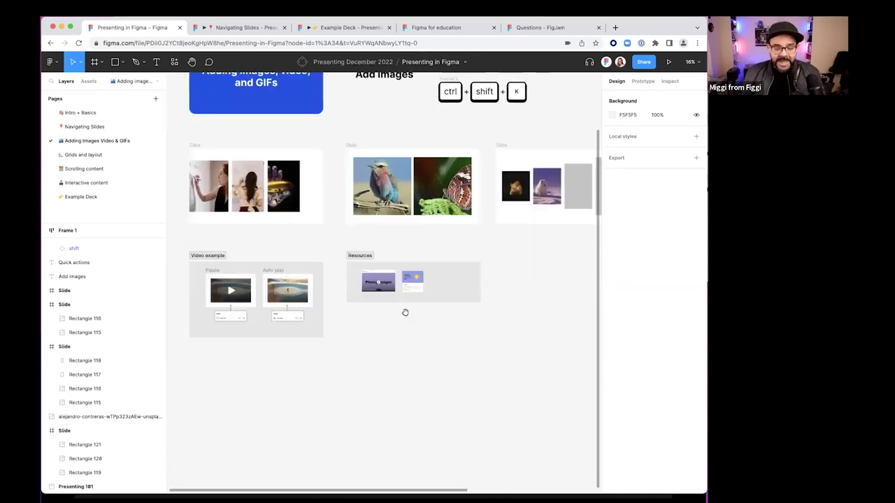
scroll(455, 242, right, 5)
scroll(445, 249, left, 5)
click(275, 244)
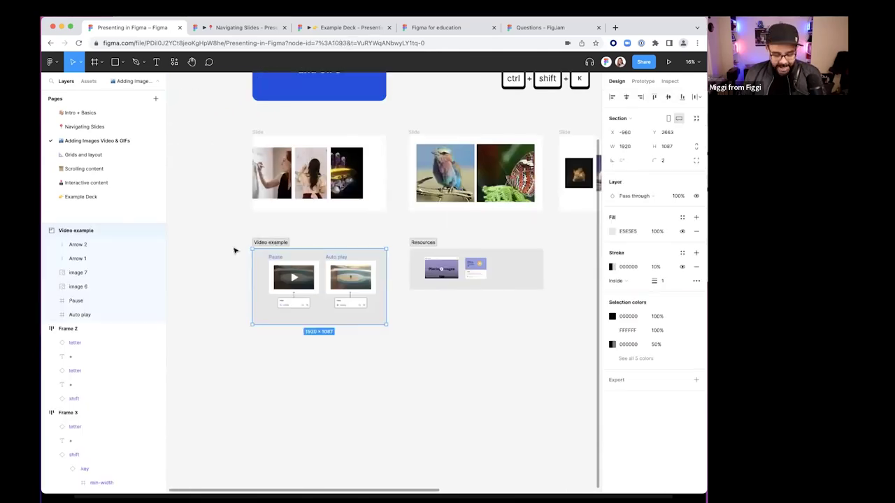
key(Delete)
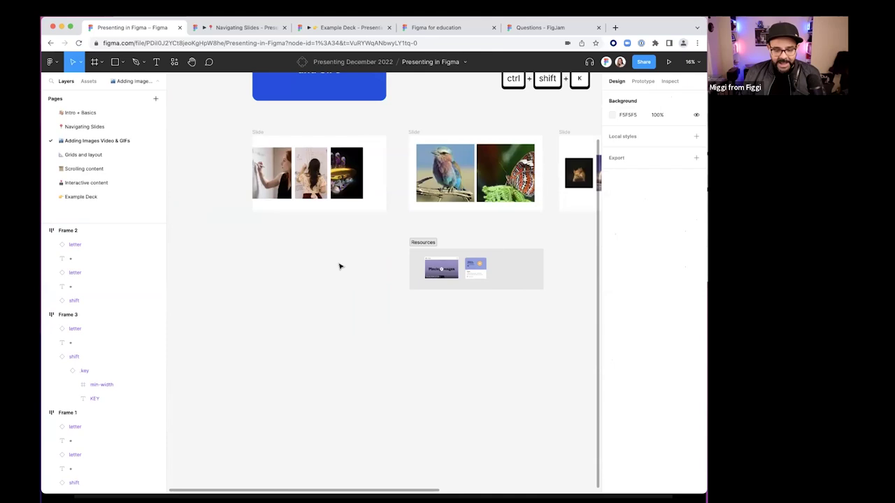
scroll(339, 263, right, 5)
scroll(382, 289, right, 5)
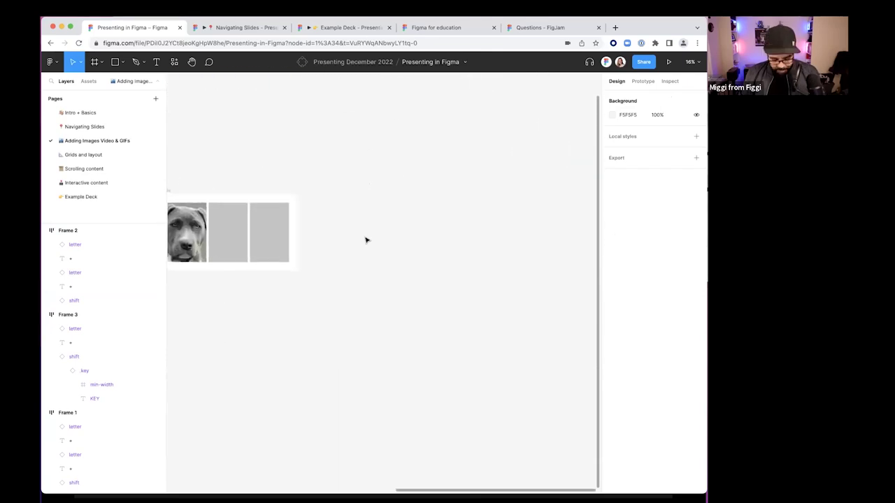
Draw Frame 4 beside the dog slide and size it to the Slide 16:9 preset
key(f)
drag(318, 192, 428, 284)
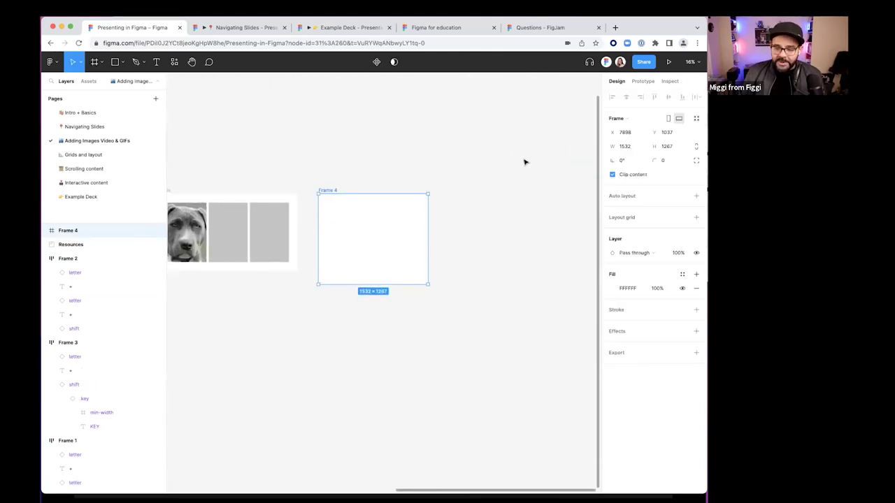
click(627, 119)
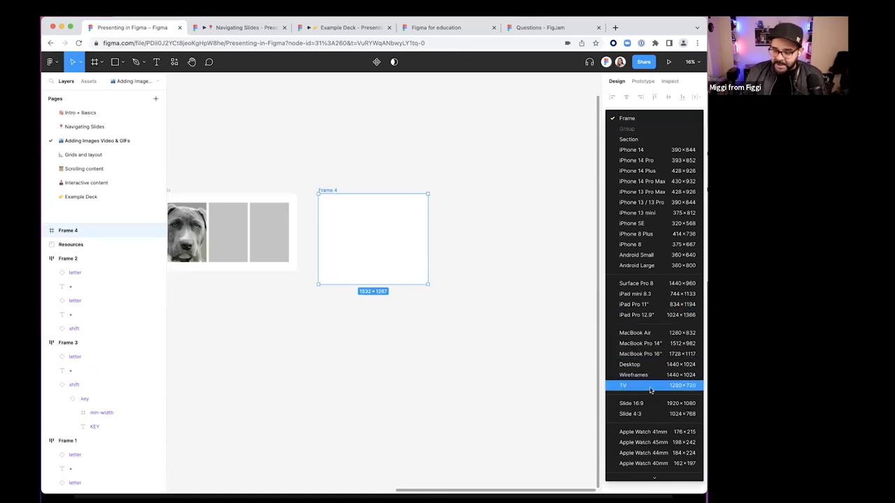
click(631, 404)
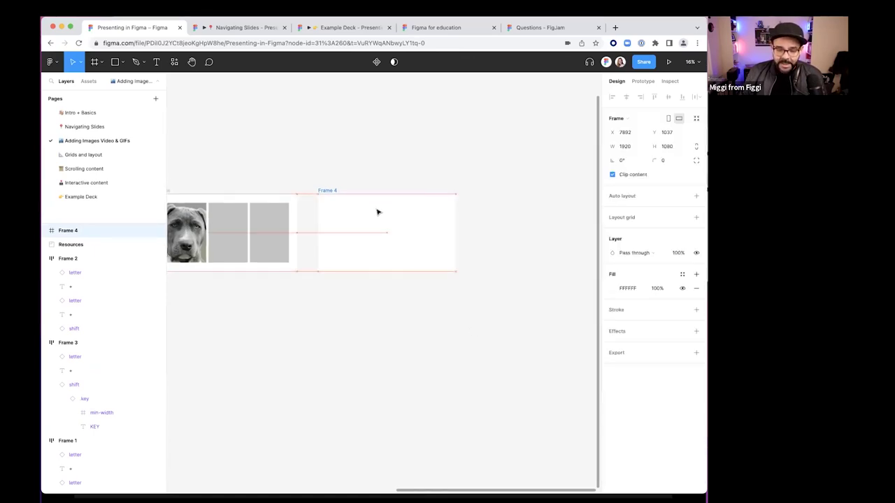
scroll(343, 236, up, 5)
drag(378, 227, 351, 232)
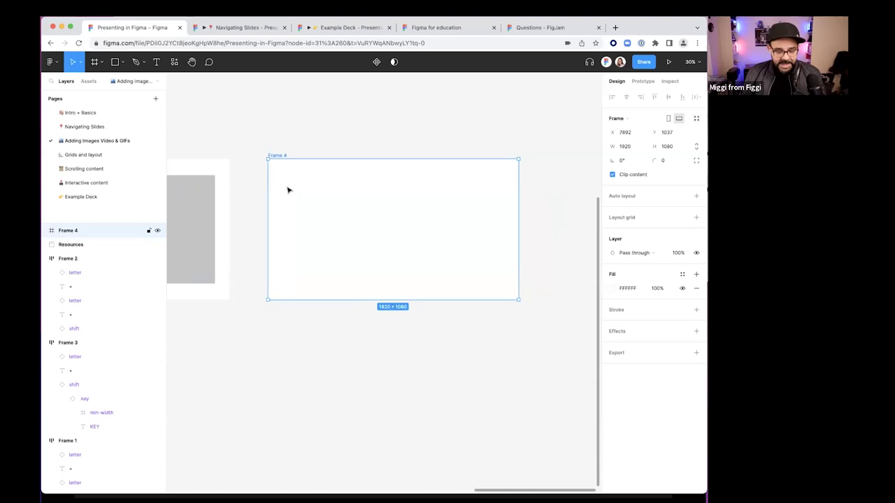
Draw a grey square and a circle side by side inside Frame 4
key(r)
drag(286, 194, 357, 258)
drag(311, 226, 314, 232)
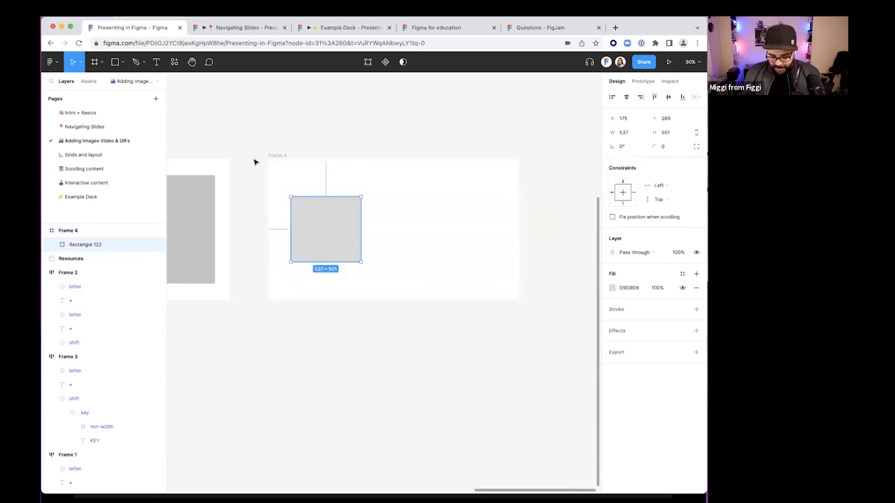
key(o)
drag(399, 217, 456, 275)
mouse_move(428, 237)
mouse_down()
mouse_move(403, 240)
mouse_move(395, 233)
mouse_move(405, 223)
mouse_up()
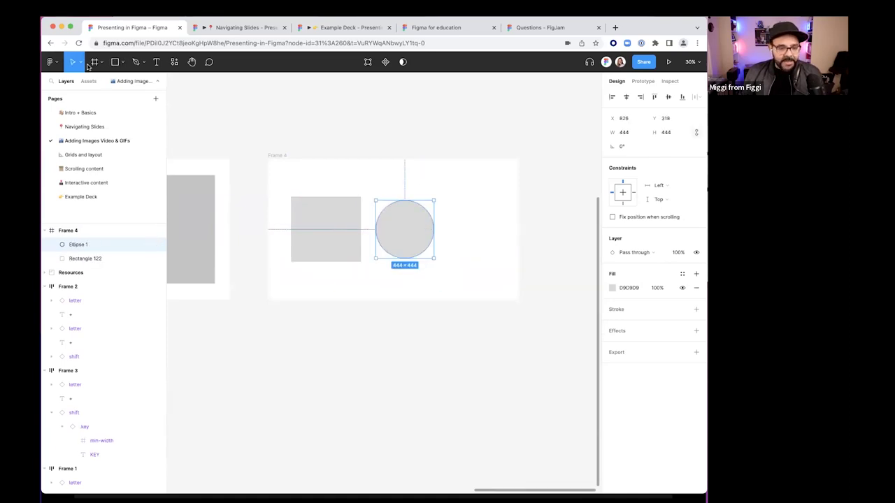
Add a triangle right of the circle with the polygon tool, nudging the circle left
click(122, 61)
click(105, 125)
mouse_move(450, 201)
mouse_down()
mouse_move(529, 280)
mouse_move(517, 261)
mouse_move(473, 237)
mouse_up()
drag(406, 231, 401, 235)
click(403, 316)
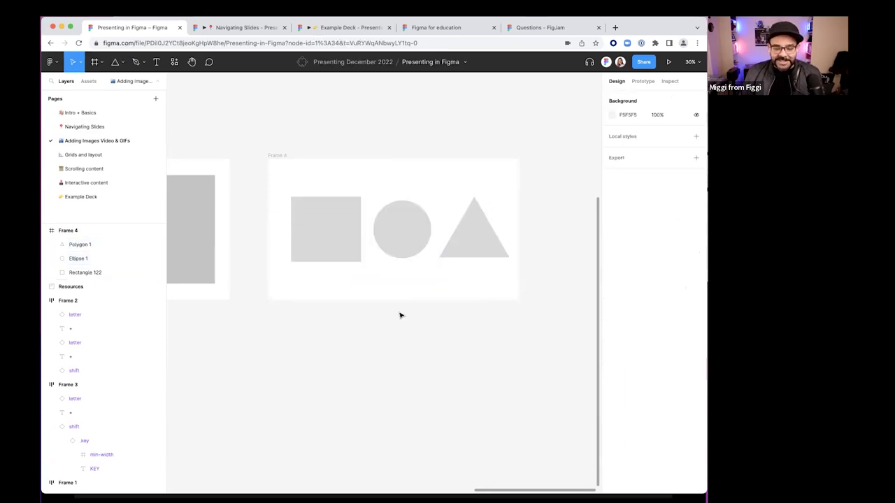
click(309, 223)
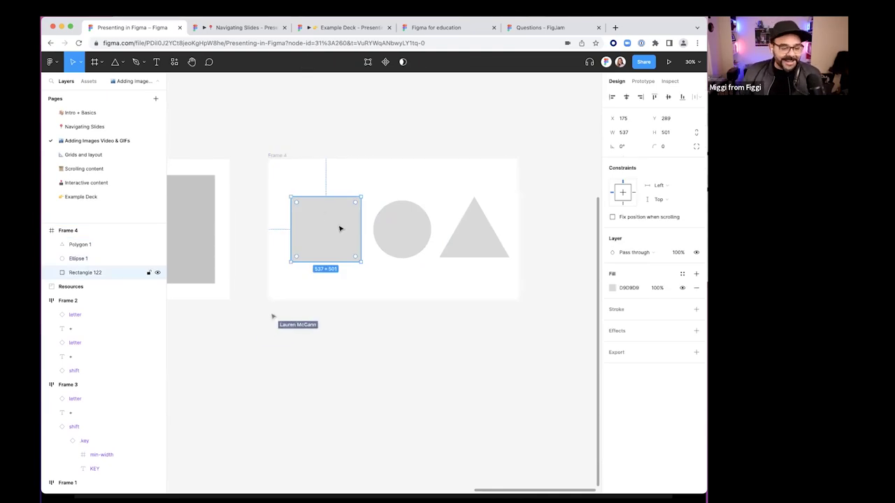
Change the square's solid fill colour to red
click(613, 291)
drag(550, 267, 532, 202)
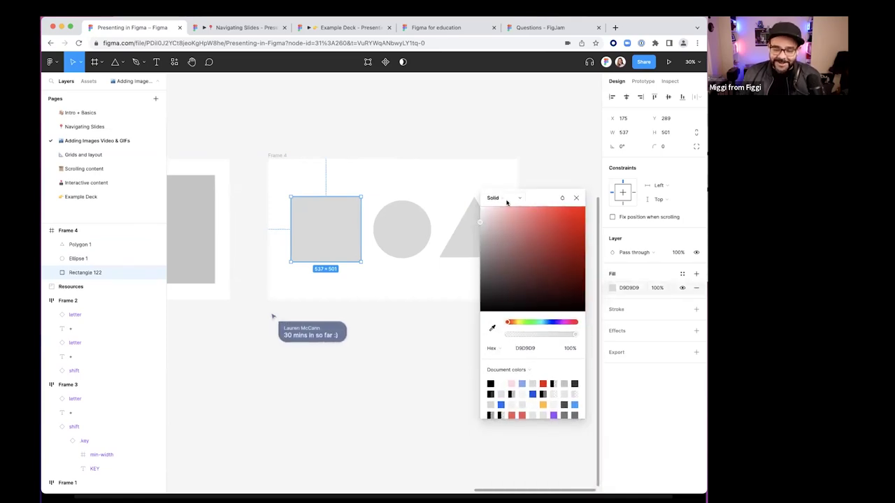
click(506, 202)
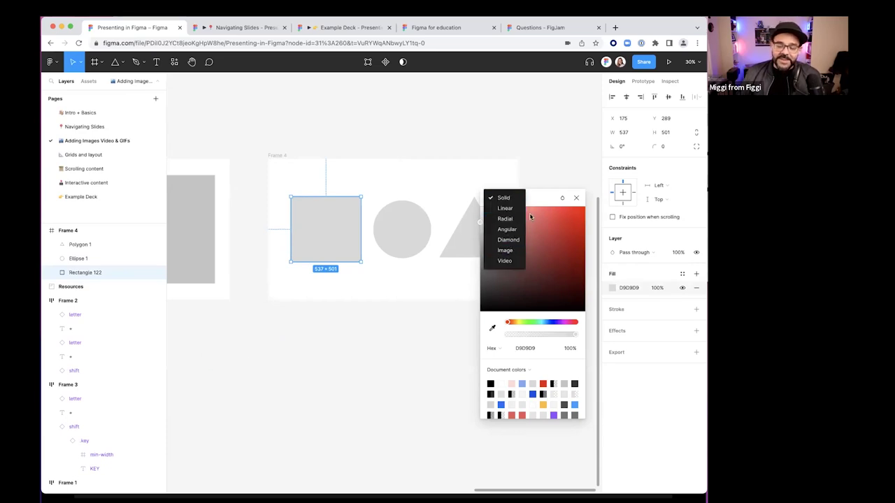
click(545, 199)
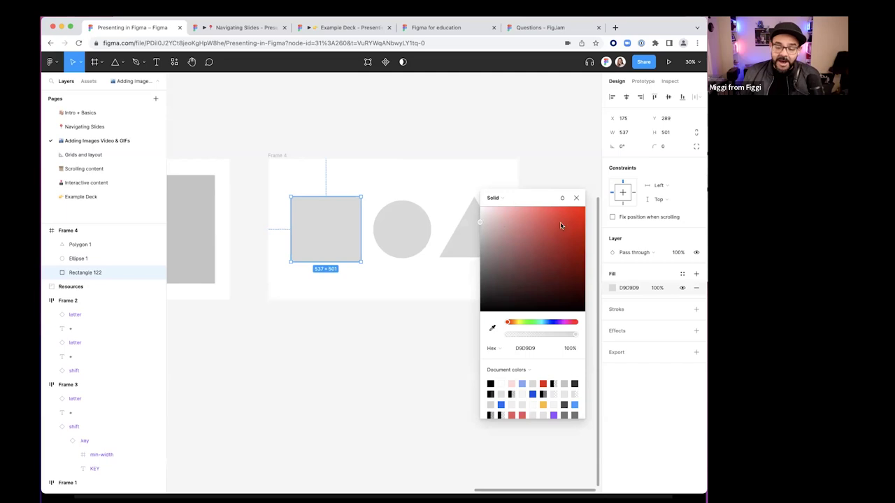
click(560, 222)
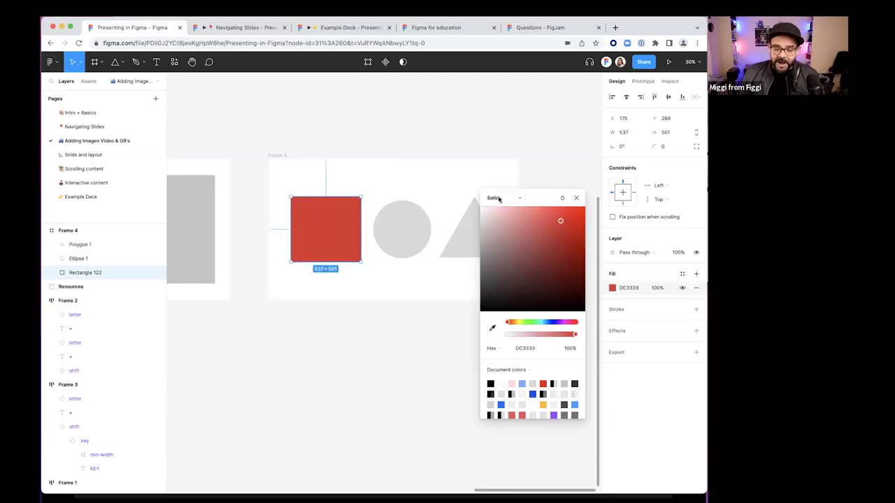
Switch the square's fill type from Image to Video and browse for the clip
click(494, 199)
click(503, 250)
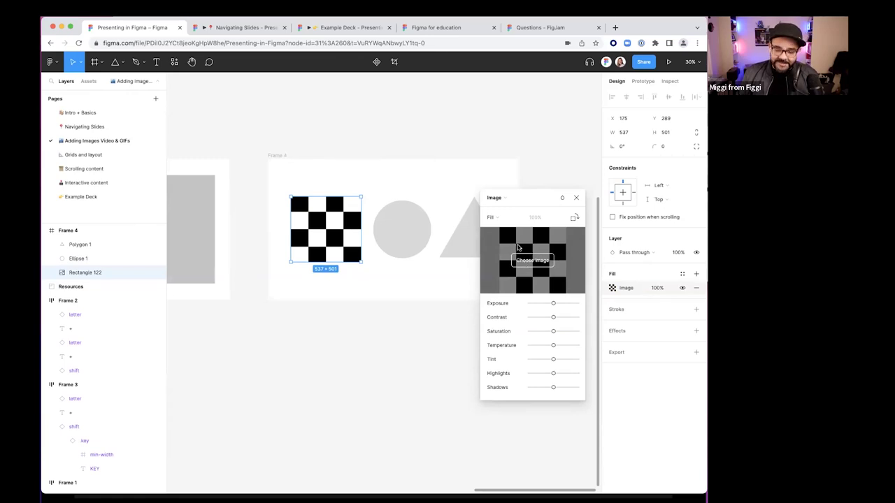
click(491, 217)
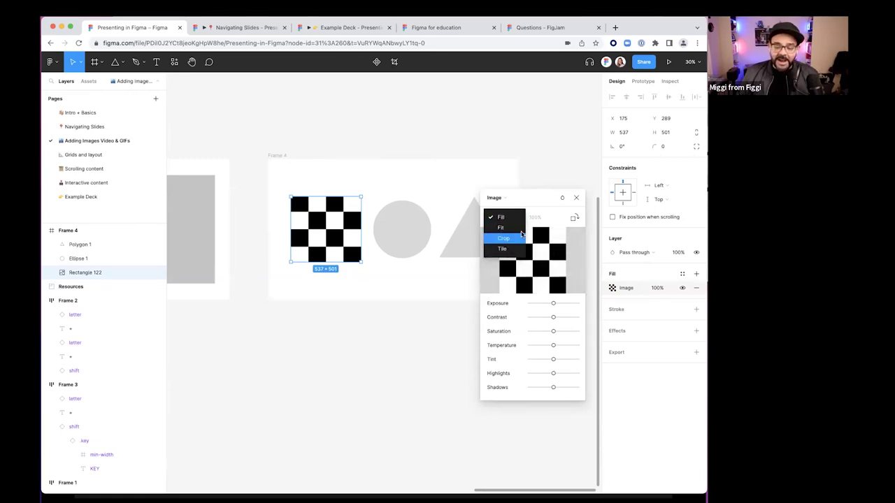
click(501, 218)
click(504, 199)
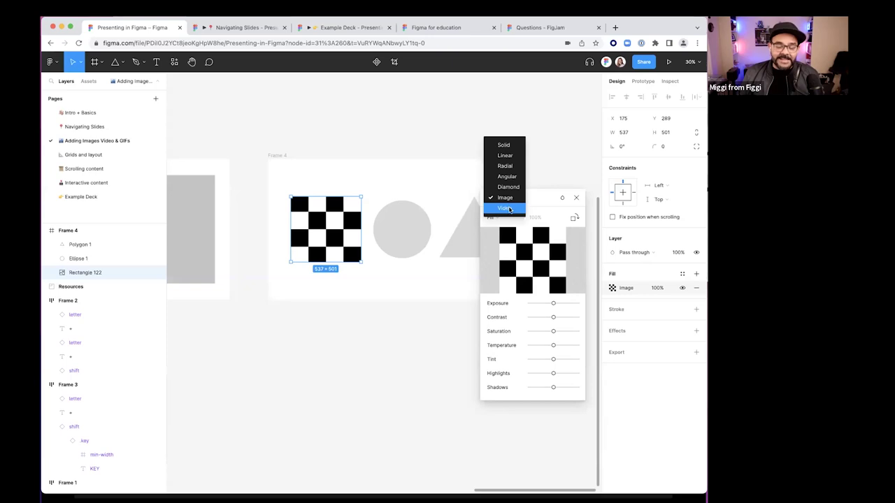
click(509, 209)
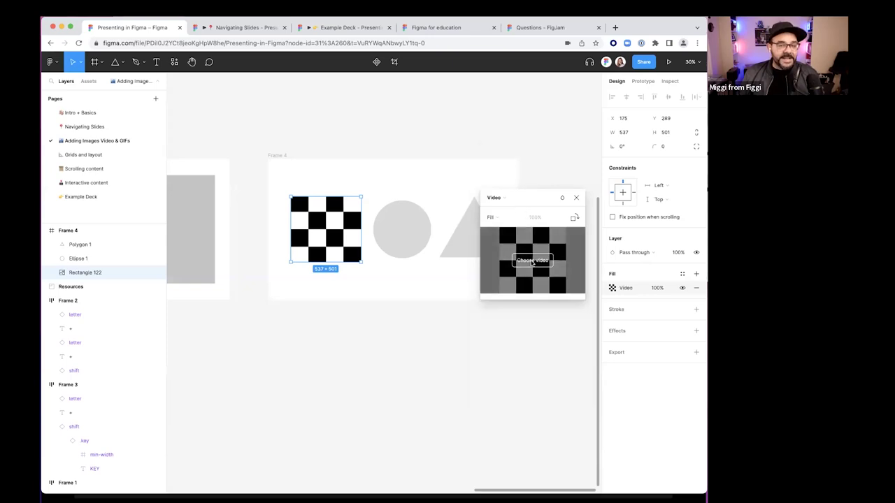
click(532, 261)
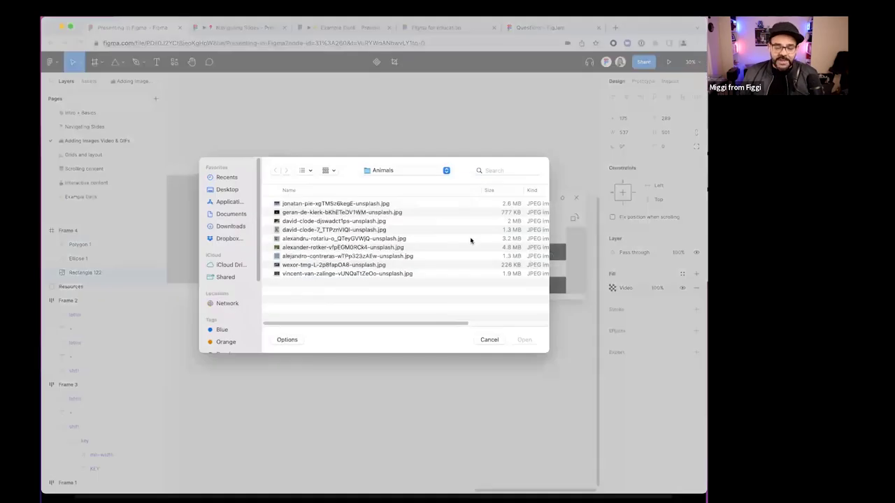
Fill the Frame 4 rectangle with the monstera-leaves clip from the Assets > video folder
click(404, 169)
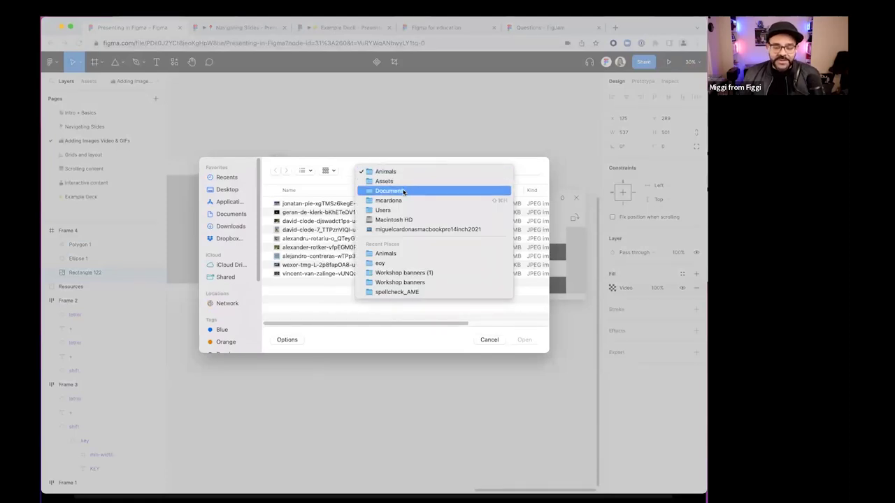
click(403, 182)
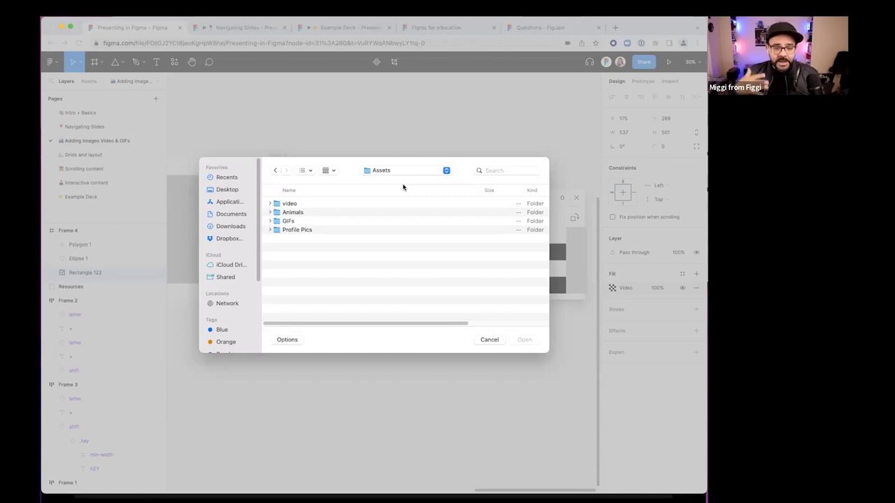
double_click(297, 204)
click(307, 204)
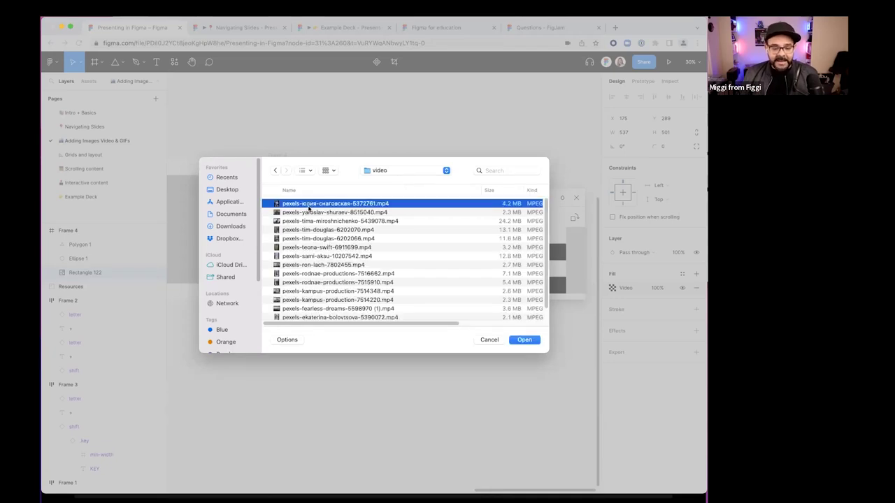
click(334, 212)
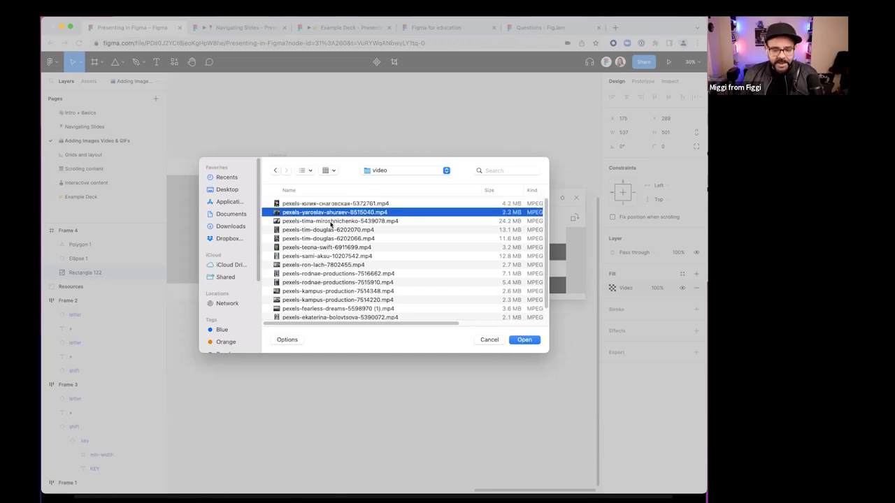
click(526, 344)
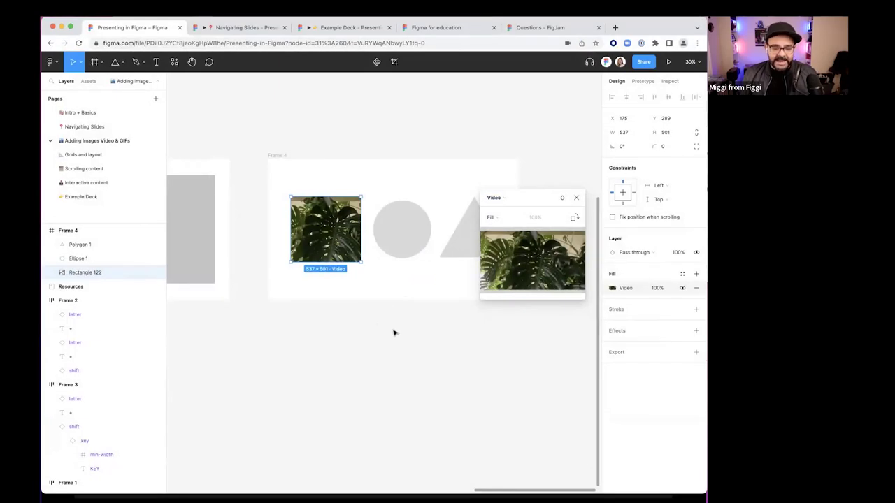
key(Escape)
click(267, 134)
scroll(265, 126, down, 1)
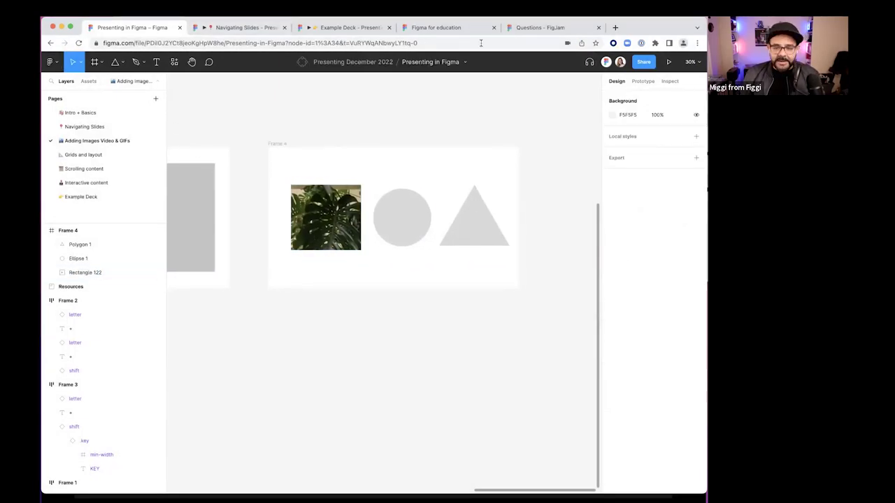
click(448, 28)
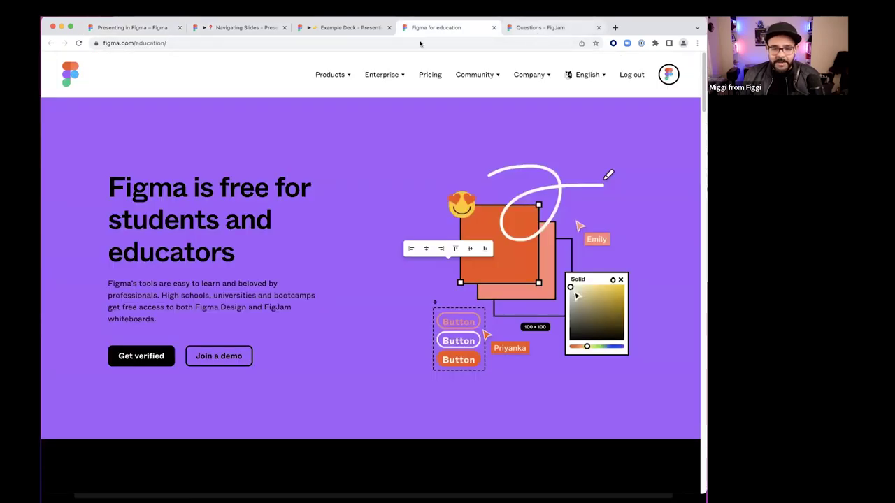
click(537, 29)
click(52, 61)
click(70, 82)
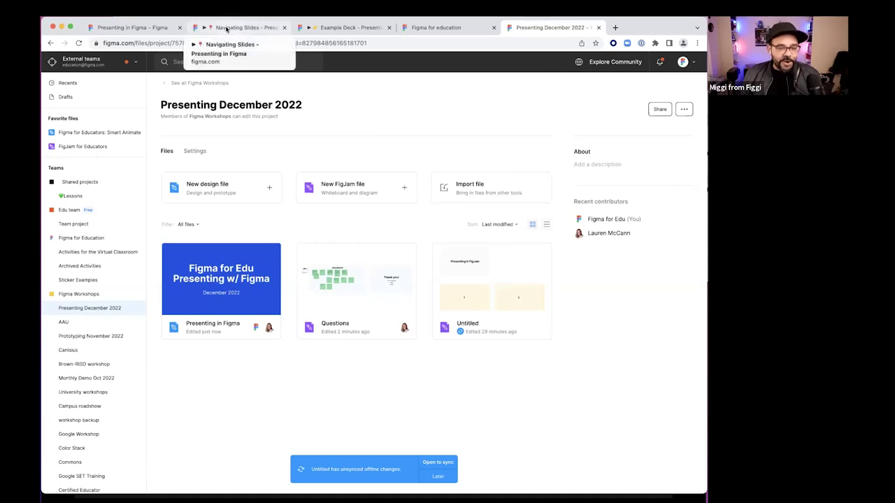
click(134, 29)
click(324, 216)
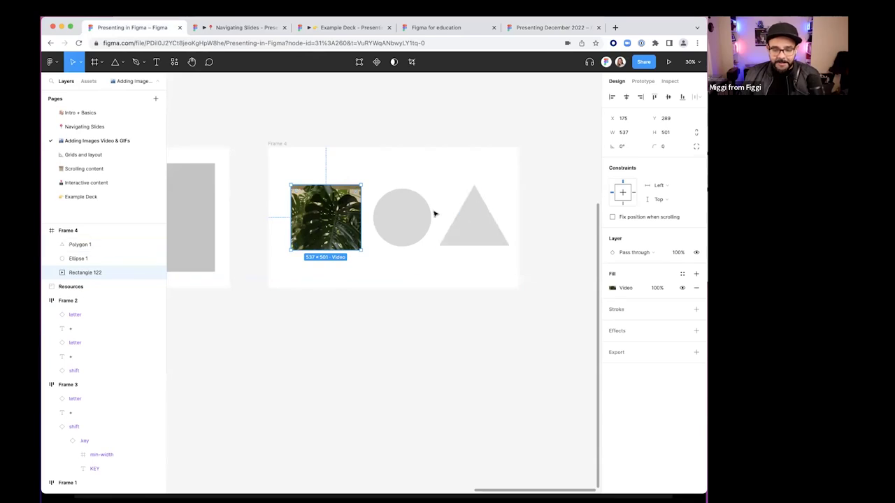
Bring up Finder at Documents > Assets > video and move the window to the lower left
scroll(433, 210, up, 5)
scroll(409, 223, down, 3)
key(super+Tab)
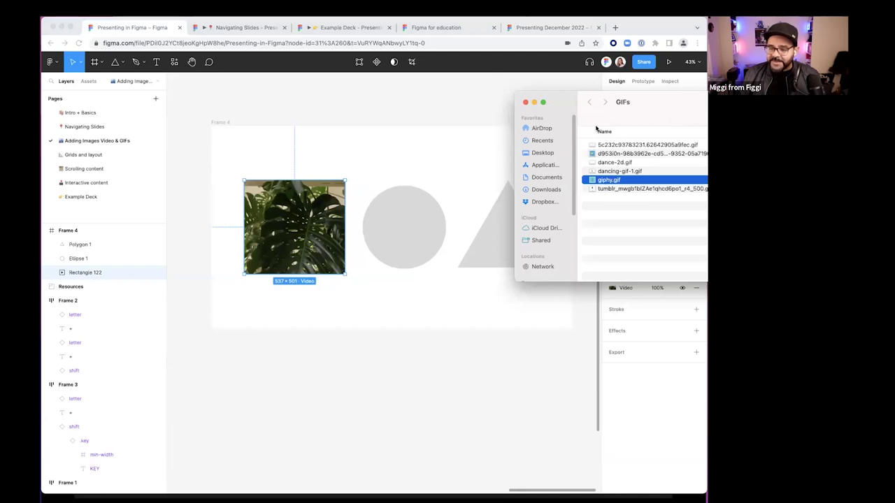
click(546, 178)
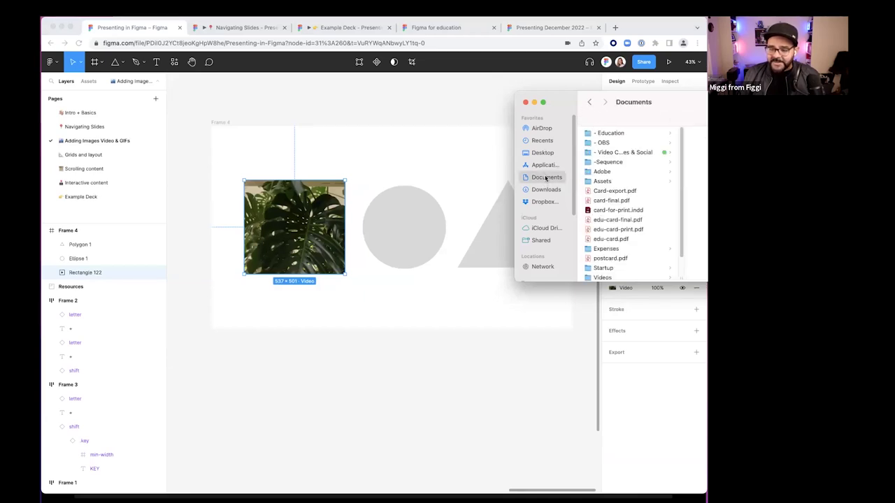
drag(627, 112, 536, 124)
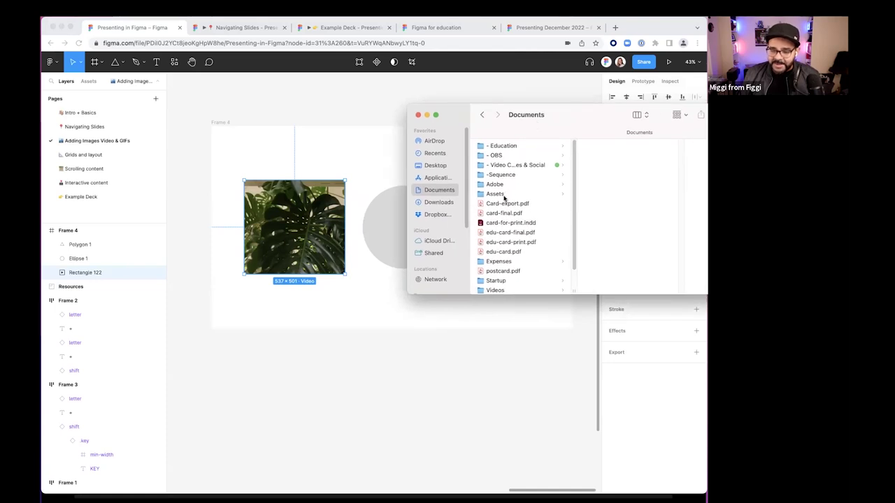
click(504, 194)
click(601, 175)
drag(578, 117, 67, 280)
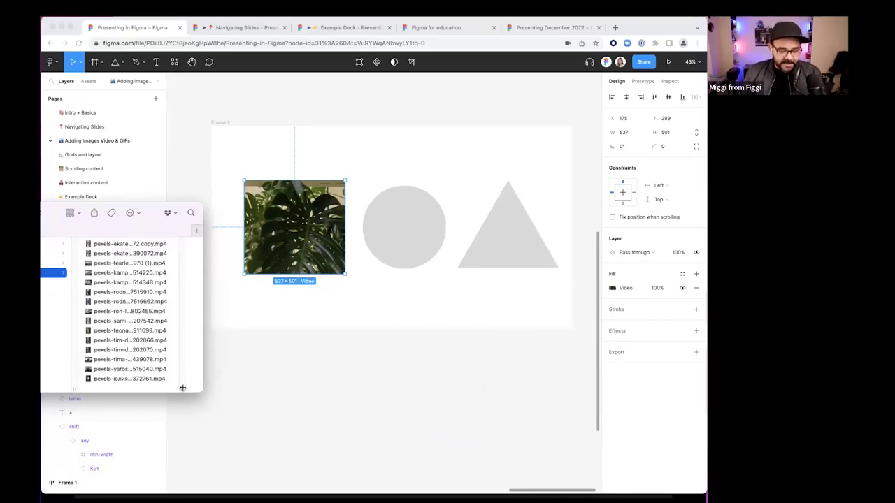
Drag the dog clip pexels-rodnae-productions-7515910.mp4 from Finder onto the Figma canvas
drag(200, 389, 287, 406)
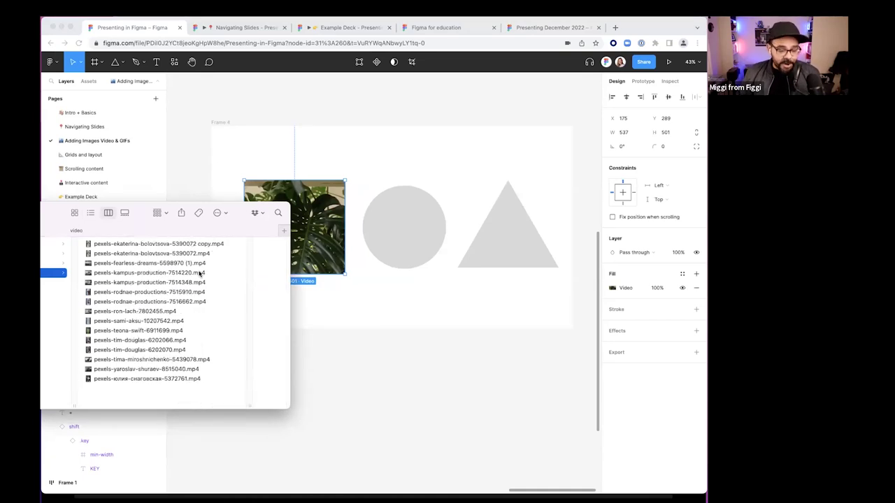
click(116, 283)
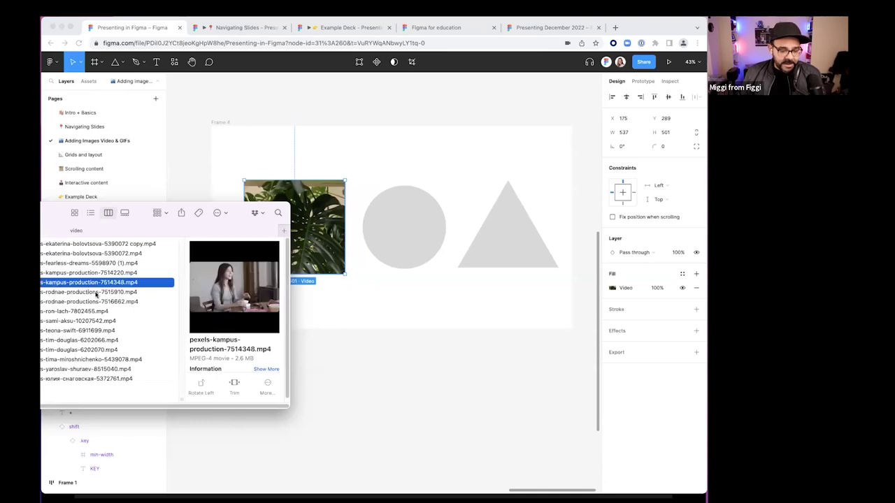
click(91, 293)
drag(103, 296, 412, 408)
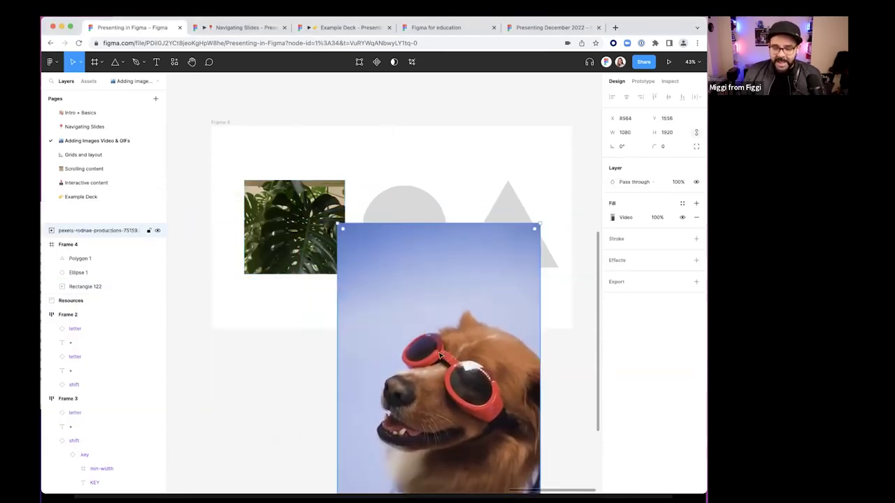
Paste the dog video fill onto the grey circle
scroll(414, 394, down, 5)
drag(427, 192, 400, 302)
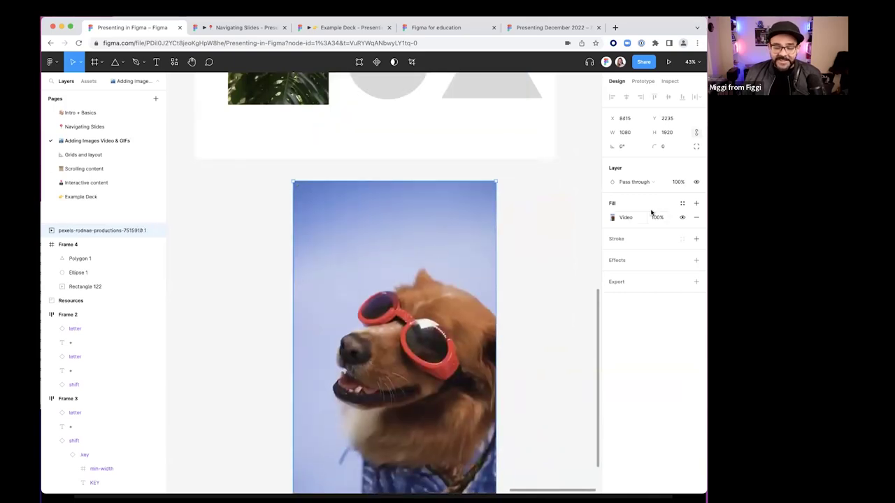
scroll(557, 224, up, 3)
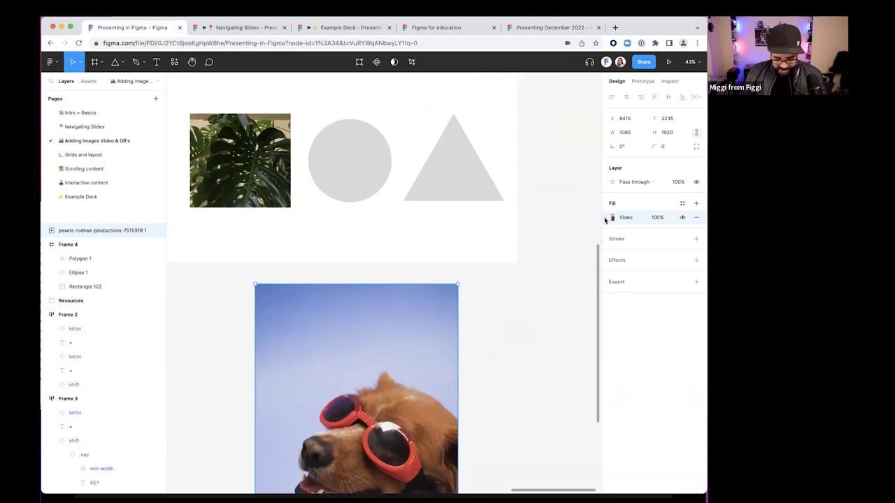
click(345, 178)
key(ctrl+v)
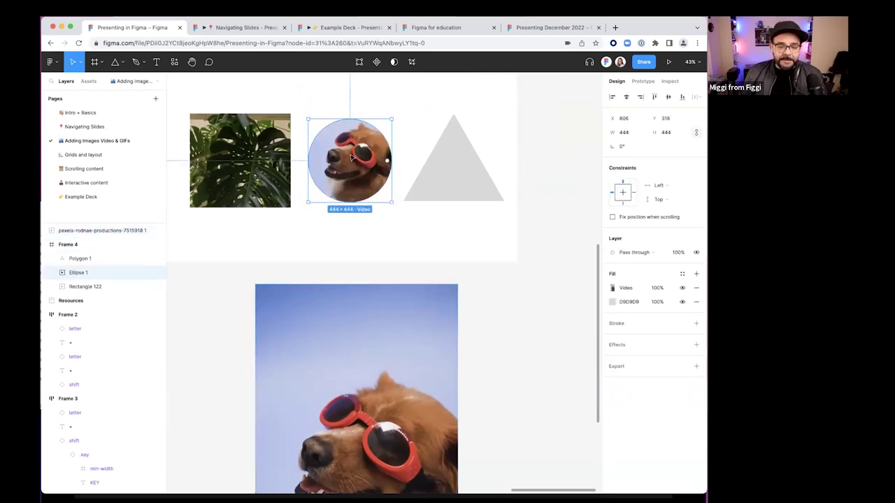
Copy the dog video layer's properties via Copy/Paste as > Copy properties
scroll(338, 171, left, 3)
scroll(338, 171, down, 1)
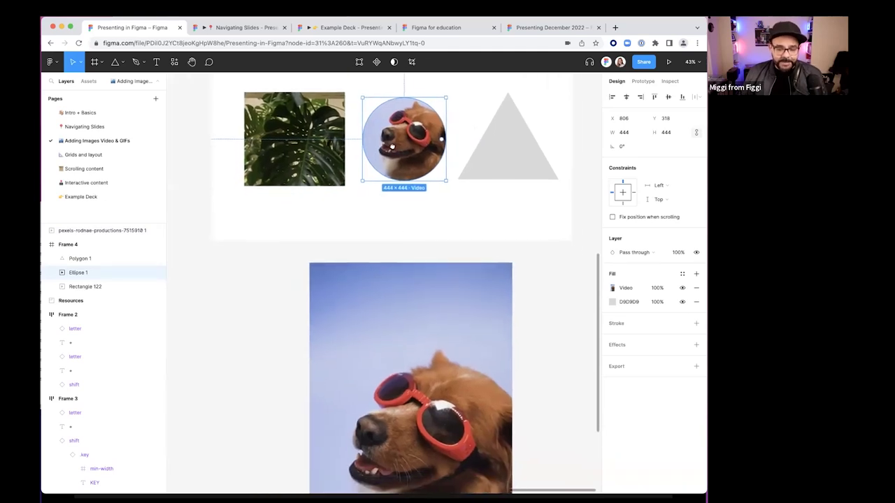
click(399, 321)
scroll(342, 214, right, 2)
scroll(342, 214, down, 2)
right_click(341, 209)
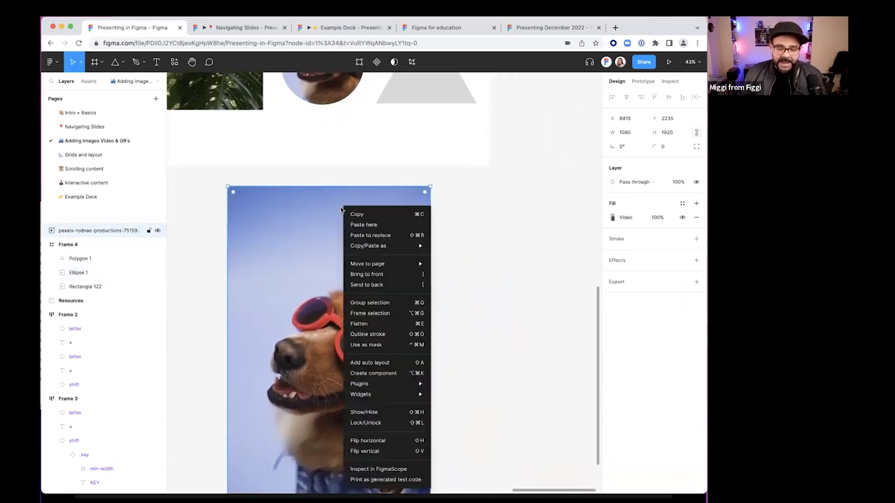
mouse_move(360, 247)
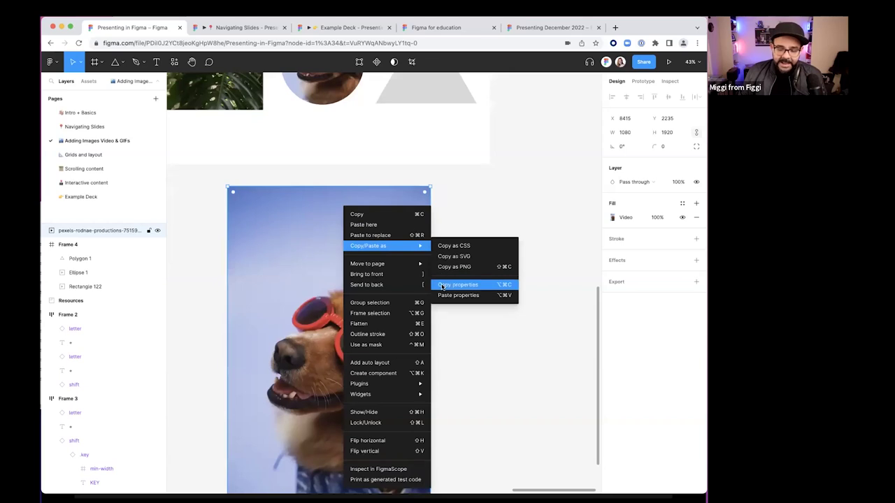
click(442, 285)
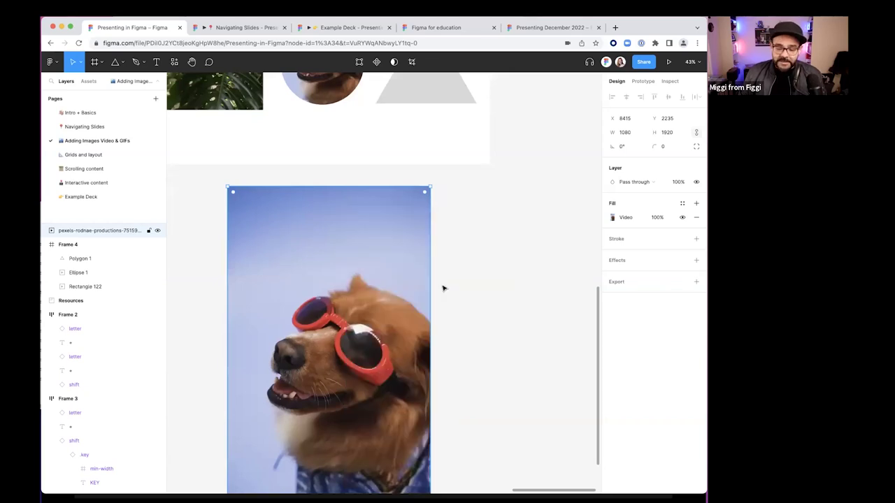
Paste the dog video's properties onto the grey triangle, undoing the first paste attempt
scroll(458, 196, up, 5)
click(433, 235)
key(super+alt+v)
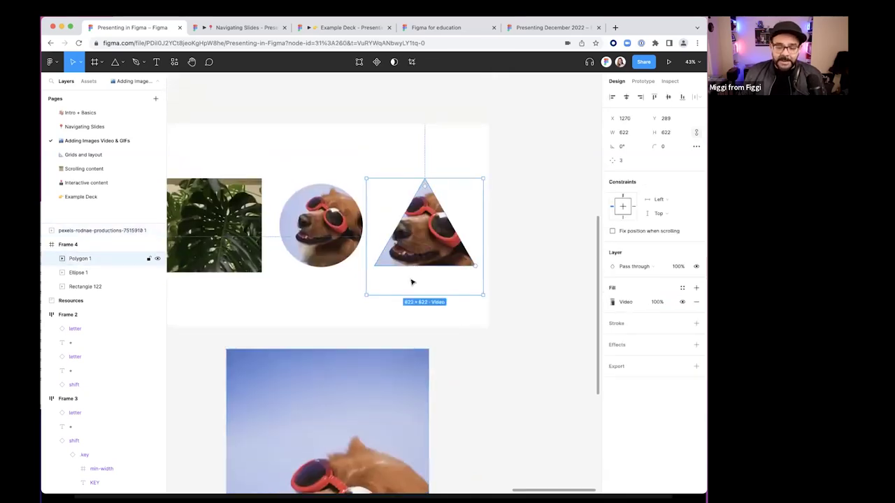
key(super+z)
right_click(426, 254)
mouse_move(455, 241)
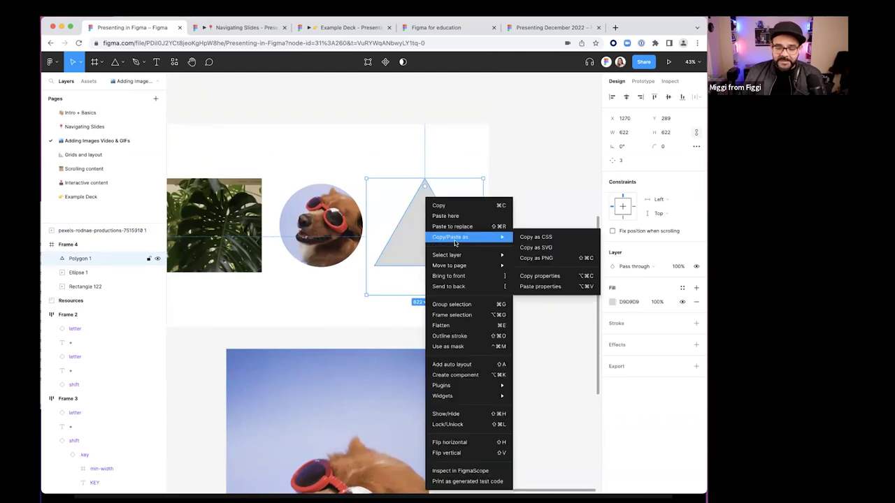
click(548, 287)
scroll(549, 293, left, 2)
click(492, 218)
Select the 1920×1080 Frame 4 slide and present it in a new tab
click(186, 100)
click(187, 100)
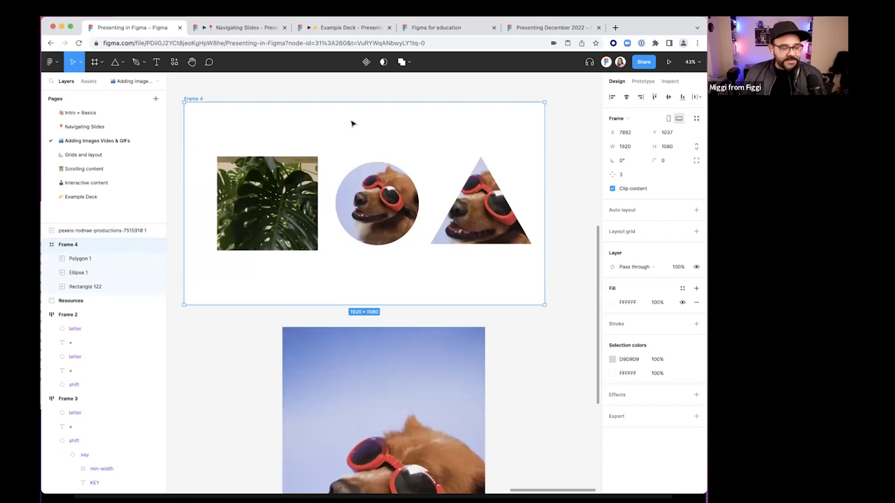
click(668, 61)
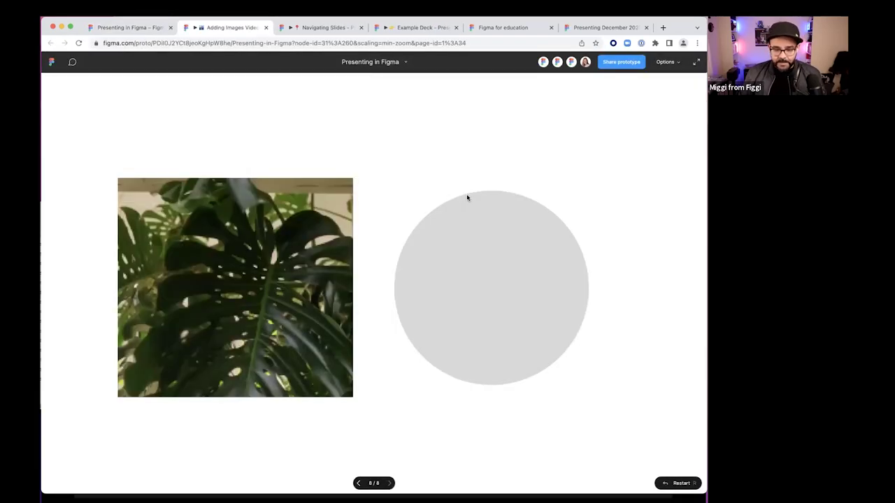
Fit the presented video slide to width, then close the presentation back to the editor
key(z)
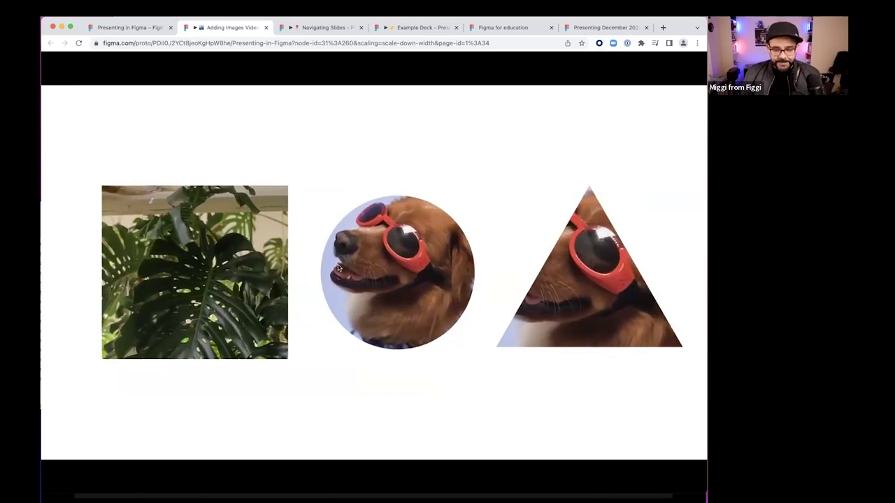
key(super+w)
scroll(531, 201, down, 1)
scroll(517, 224, left, 3)
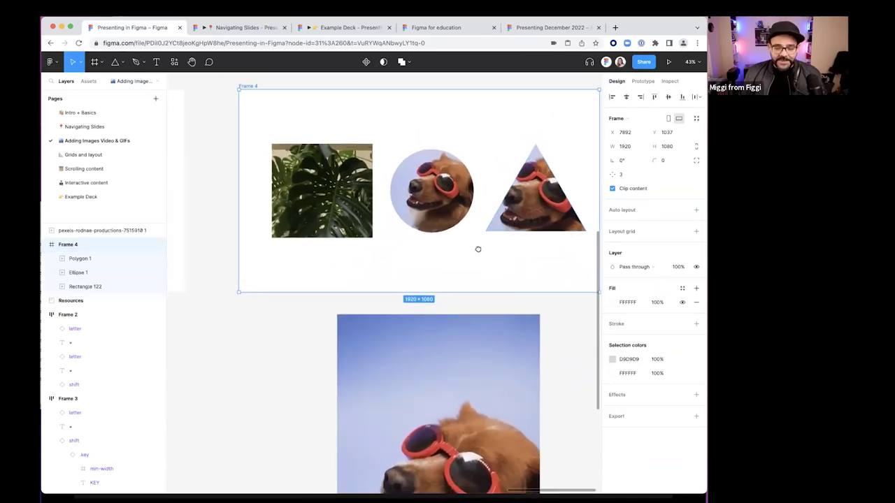
Drag the corgi video file from Finder onto the canvas beside the dog video
scroll(437, 274, down, 4)
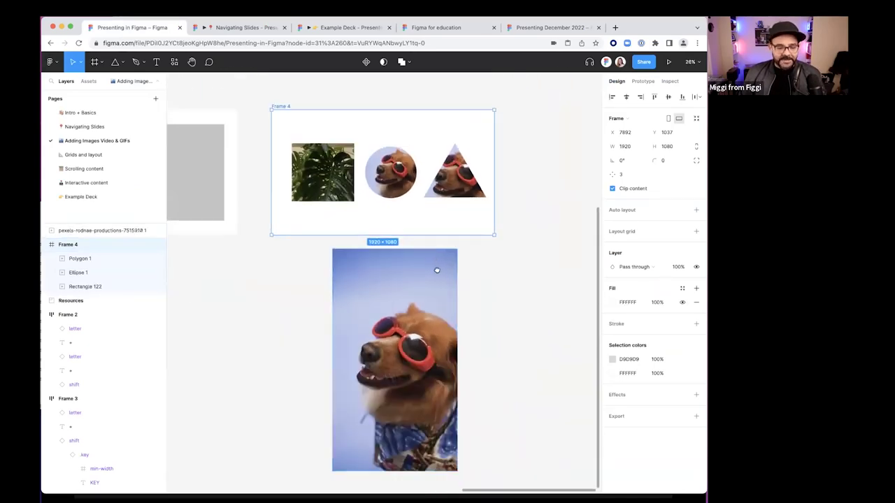
scroll(437, 271, right, 2)
click(451, 281)
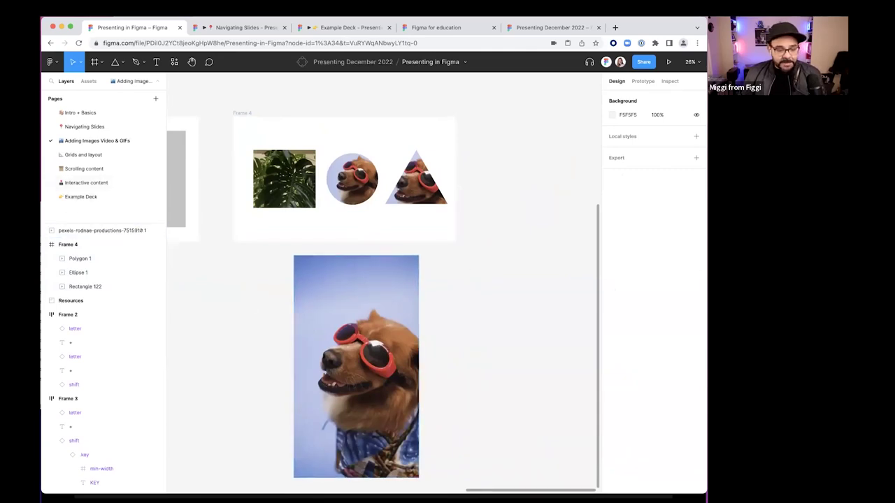
key(super+Tab)
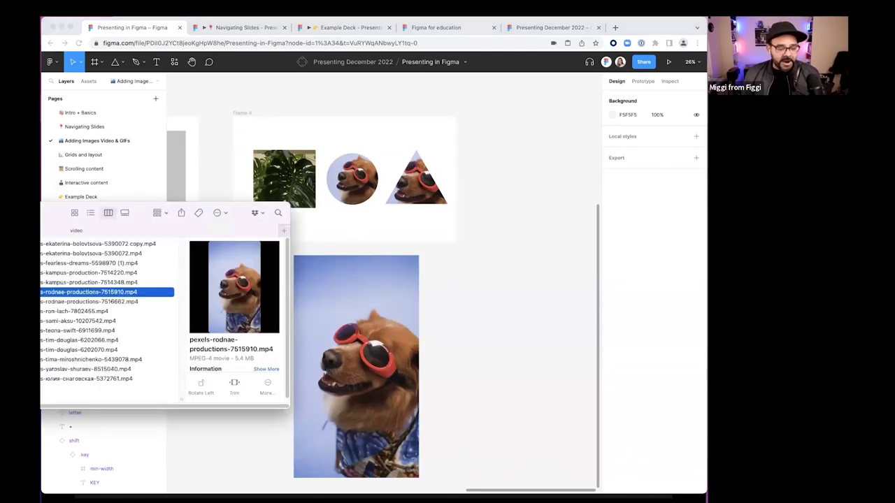
drag(66, 211, 109, 207)
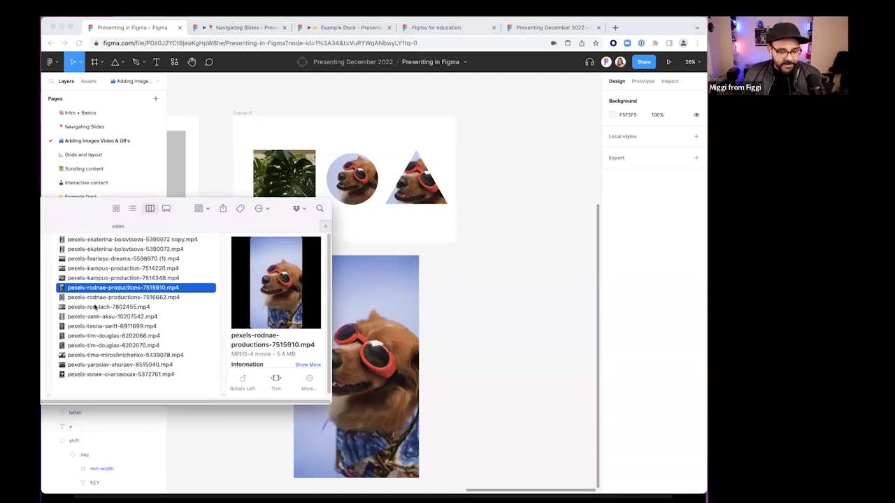
click(96, 308)
drag(92, 316, 500, 292)
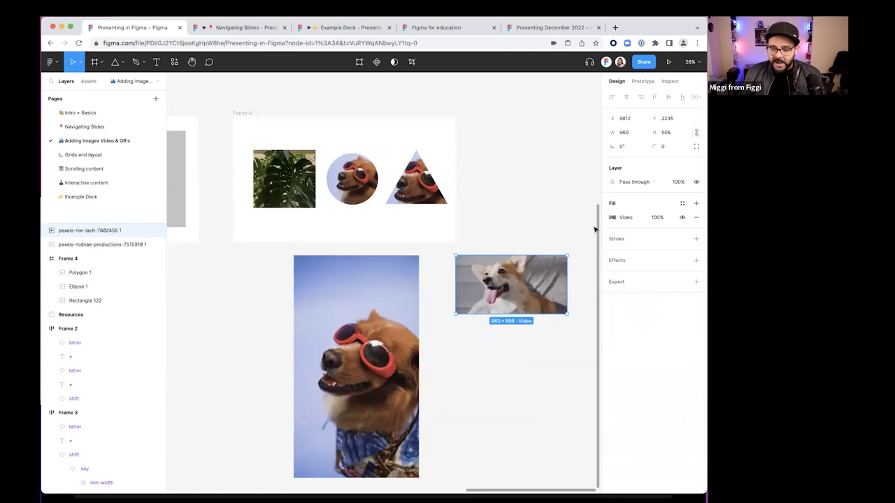
Raise the triangle's side count into a polygon and remove its extra fill, leaving only the corgi video
click(510, 199)
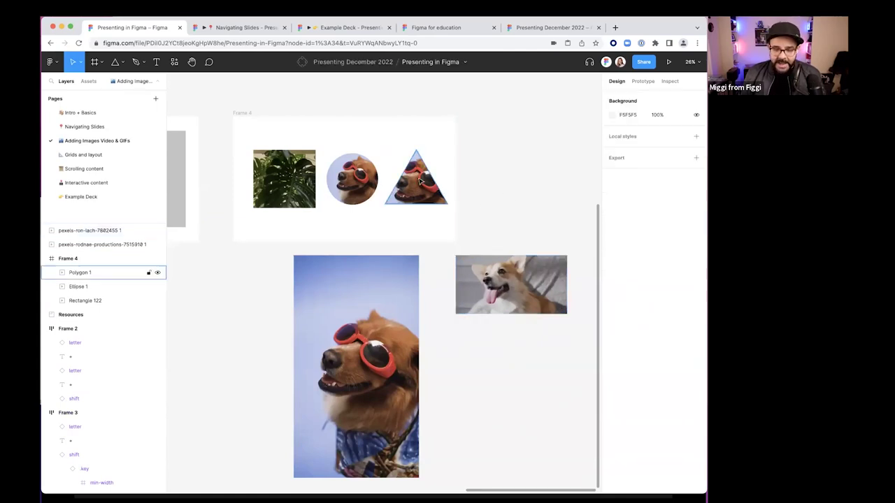
click(426, 192)
scroll(448, 199, up, 5)
scroll(434, 197, up, 2)
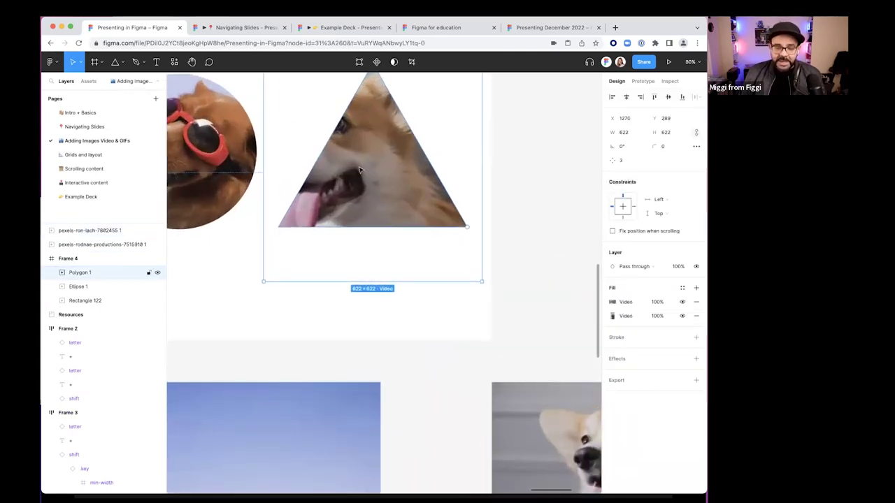
drag(471, 228, 468, 120)
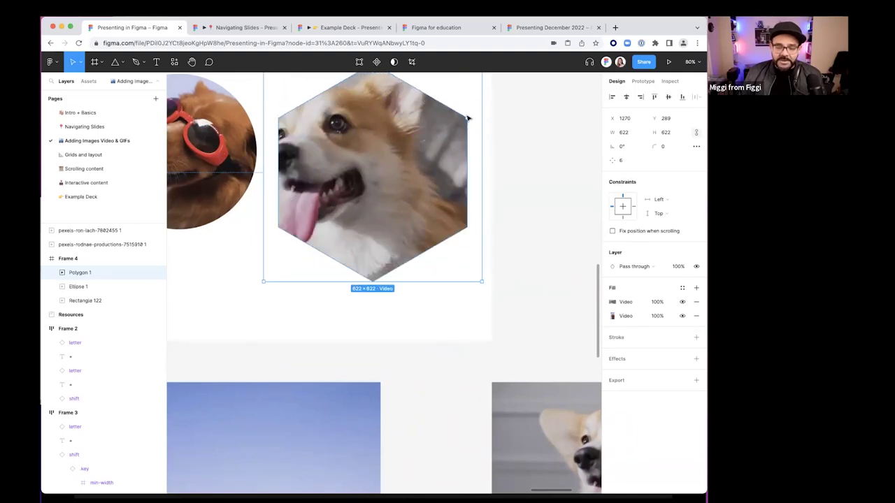
scroll(463, 212, down, 2)
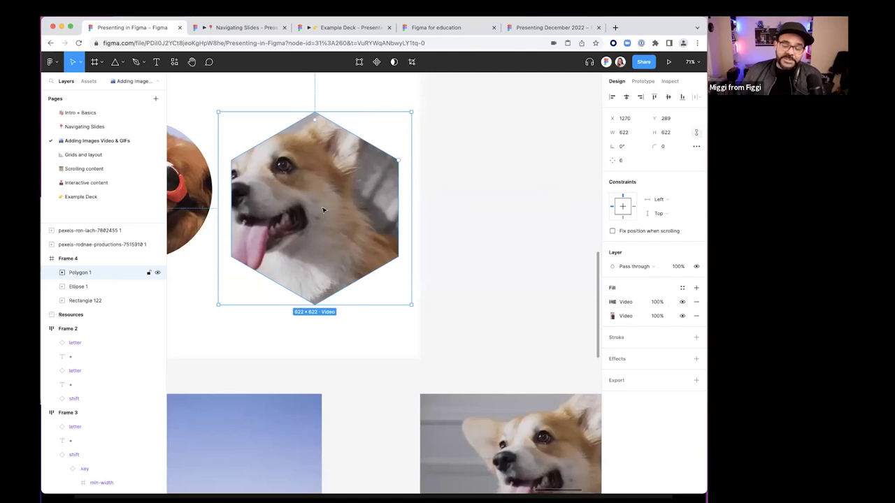
click(696, 316)
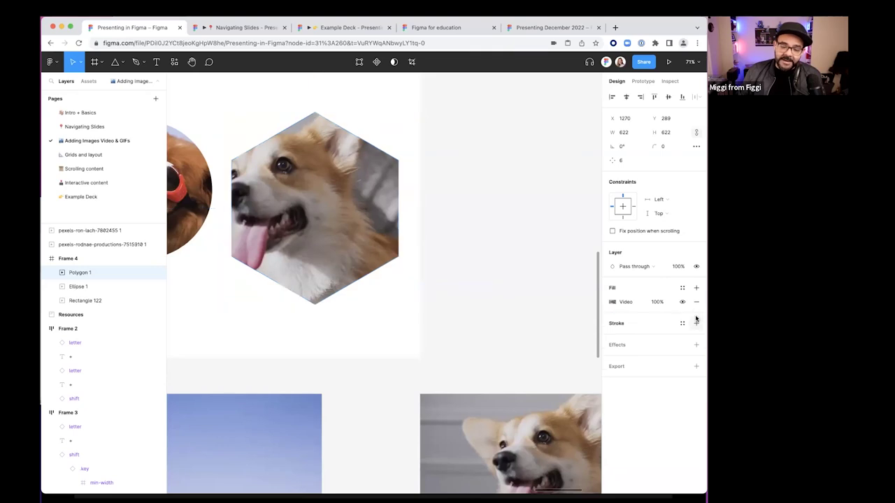
drag(401, 165, 393, 132)
click(513, 175)
scroll(513, 176, down, 5)
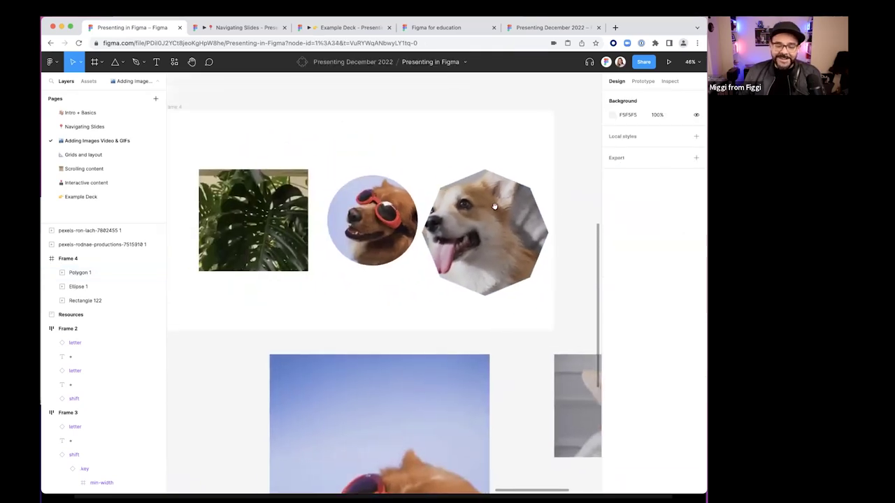
click(179, 111)
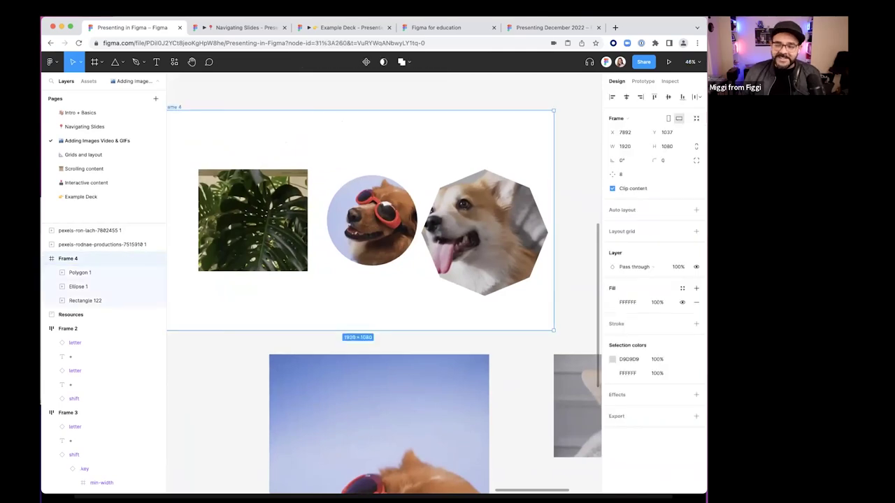
Start presenting, cycle the zoom modes, and step forward to the video shapes slide
click(668, 61)
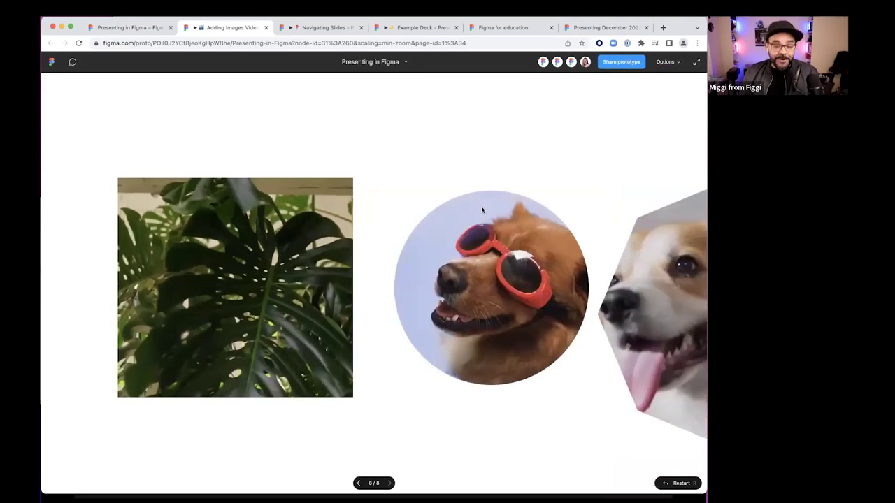
key(z)
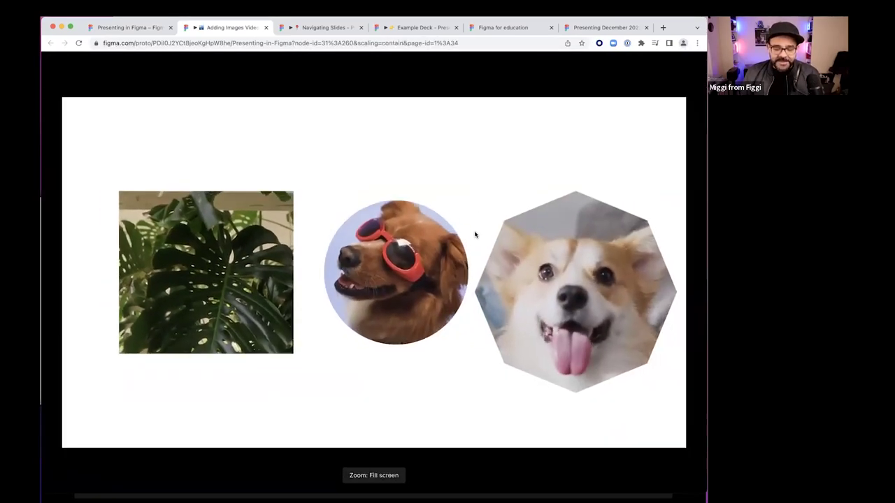
key(z)
key(z)
key(z)
key(Right)
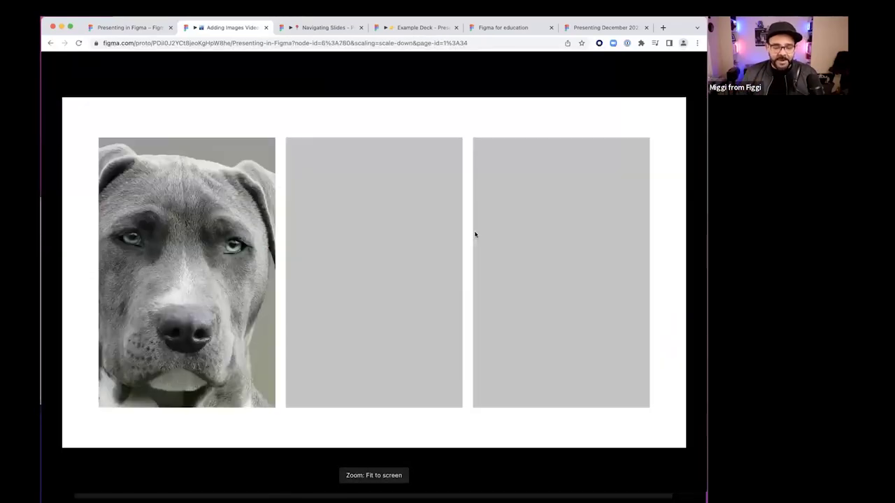
key(Left)
key(Right)
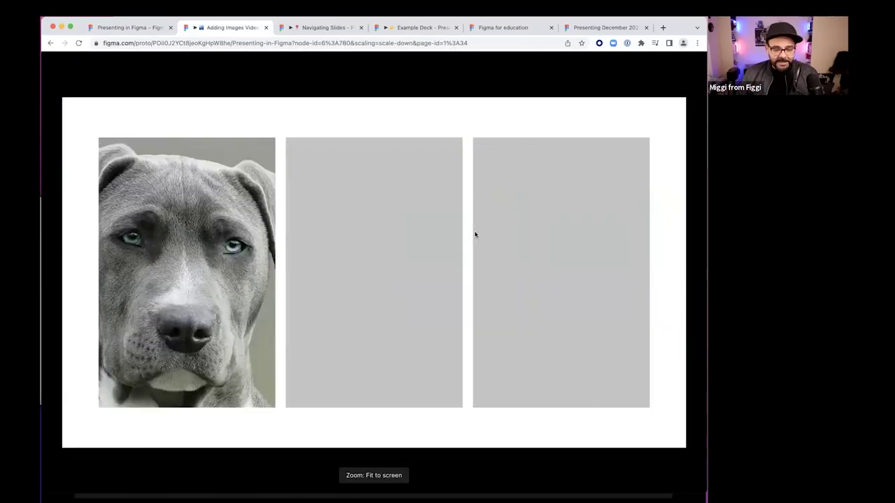
key(Right)
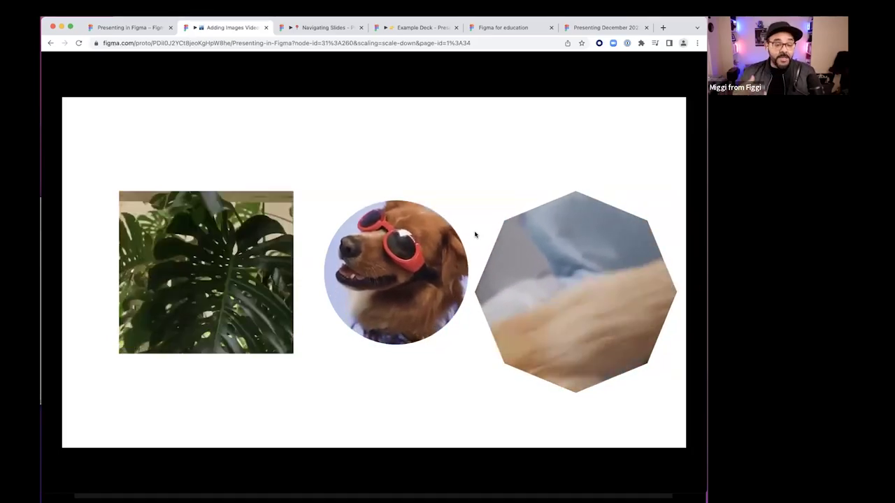
Try fill and fit zoom on the video slide, advance through the animal slides, then close
key(Right)
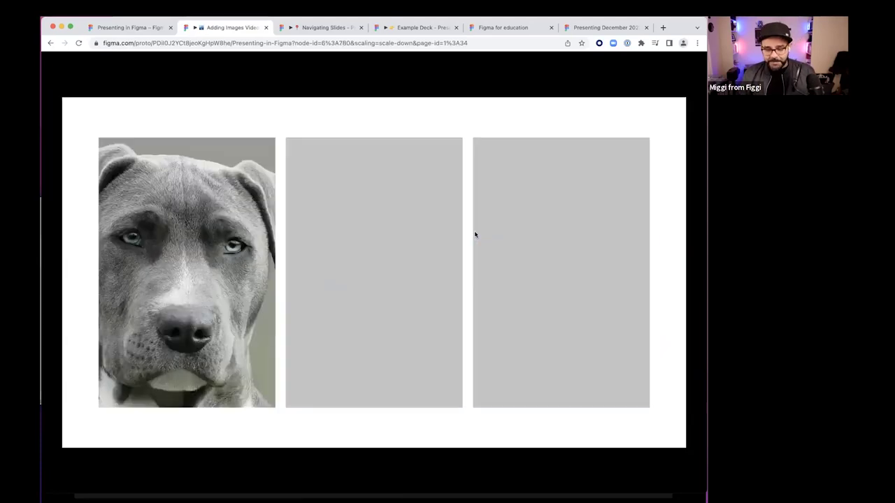
key(Left)
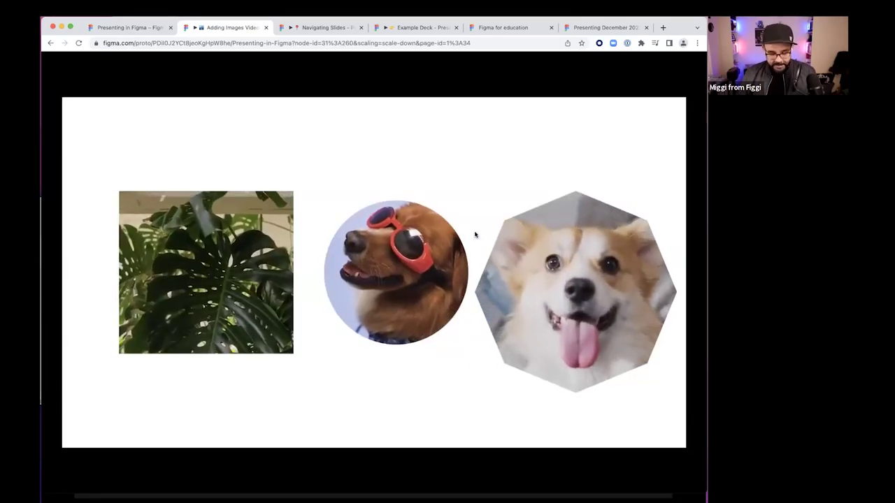
key(z)
key(z)
key(z)
key(z)
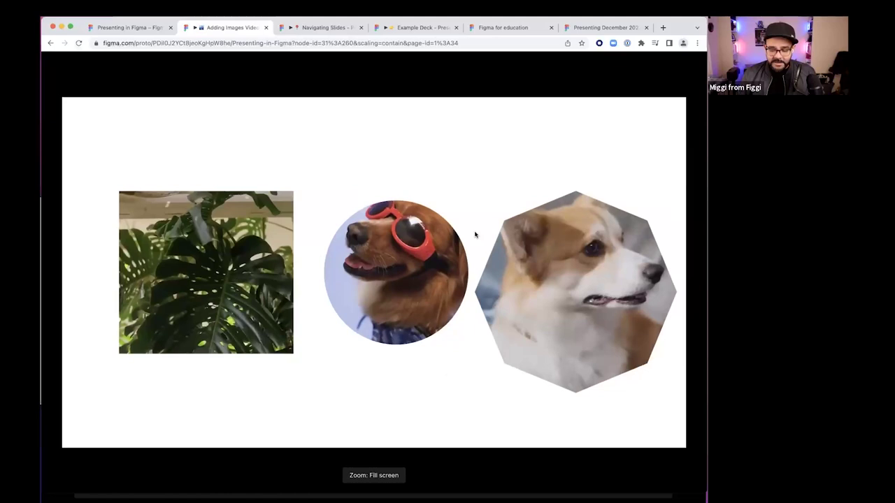
key(z)
key(z)
key(z)
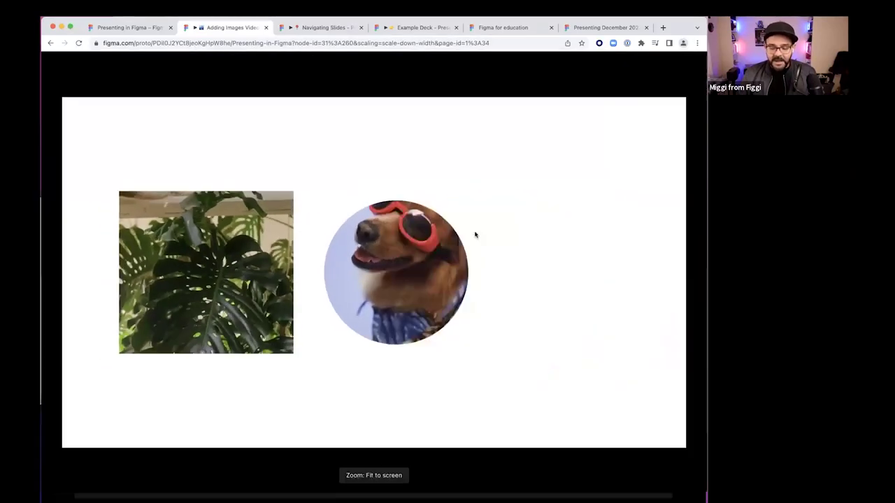
key(z)
key(z)
key(z)
key(z)
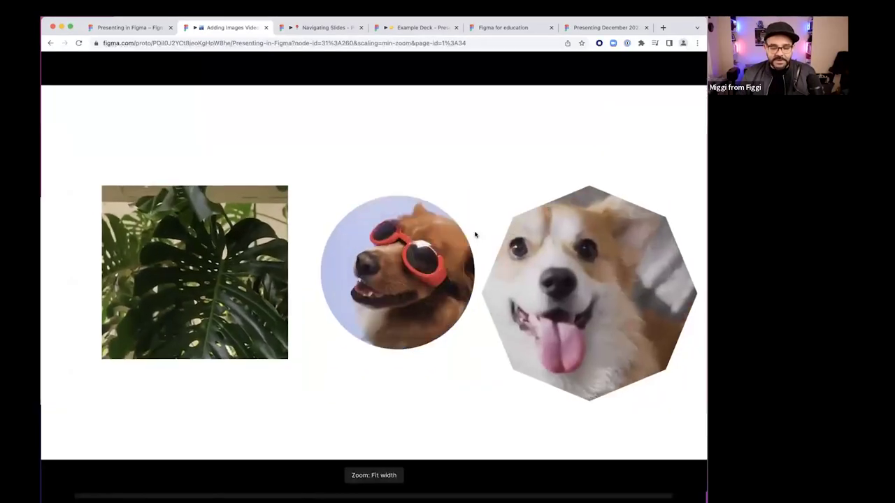
key(Right)
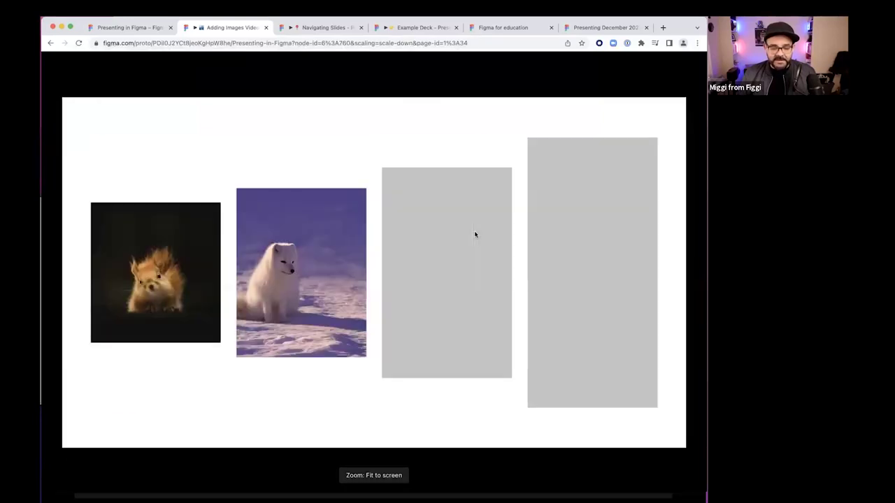
key(Right)
key(z)
key(z)
key(z)
key(z)
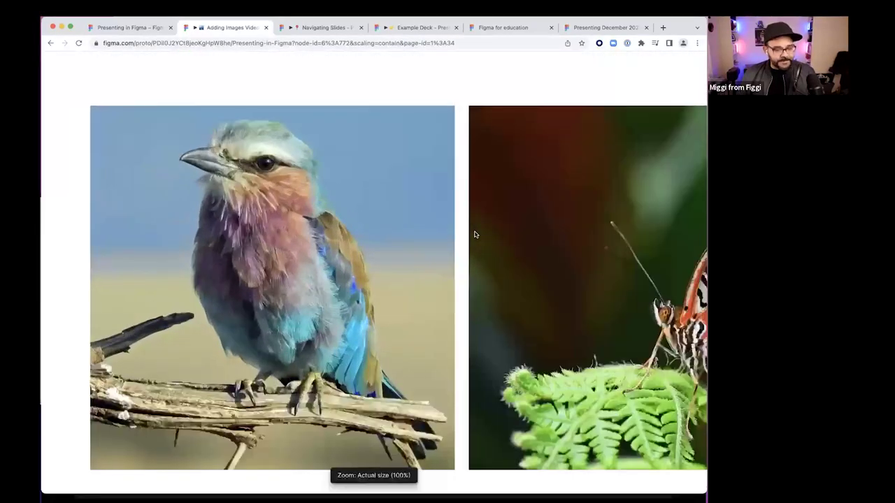
key(z)
key(z)
key(z)
key(Right)
key(Right)
key(super+w)
click(500, 100)
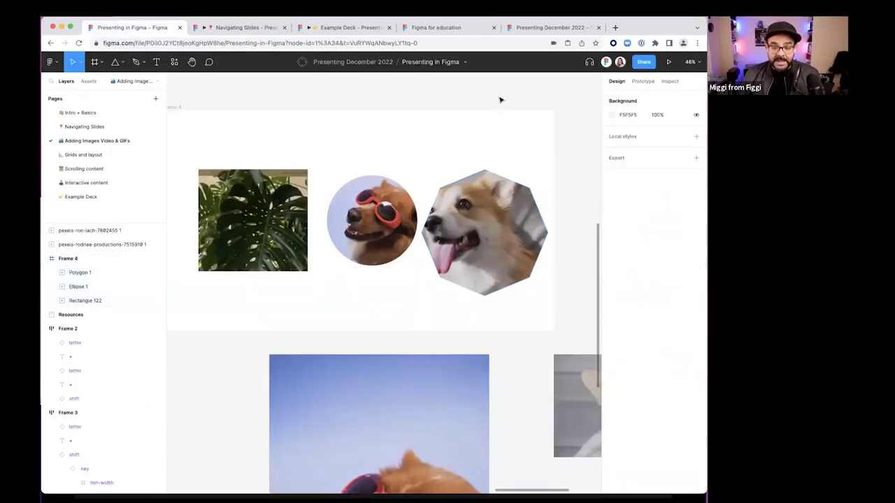
scroll(497, 109, down, 10)
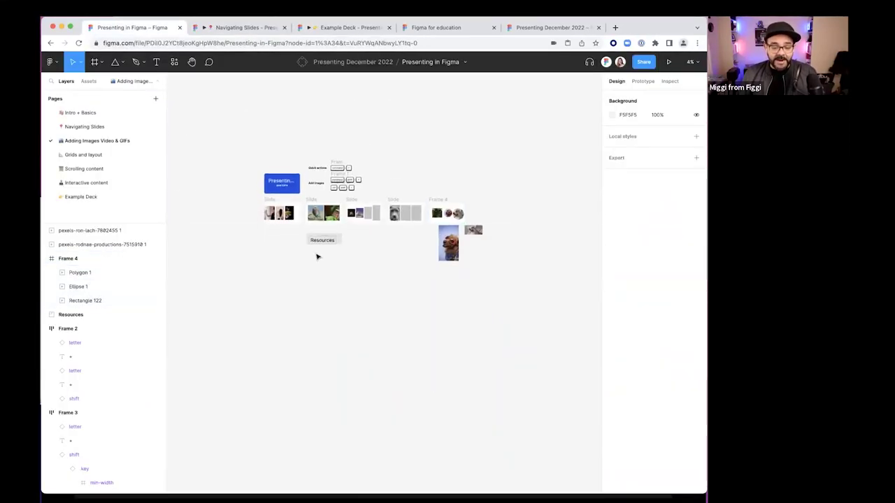
scroll(287, 210, up, 5)
click(236, 168)
click(351, 172)
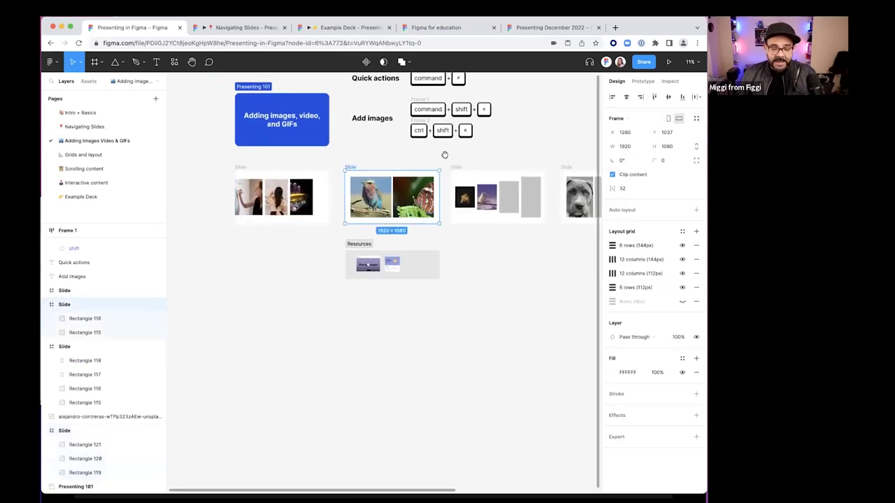
scroll(399, 189, up, 2)
scroll(399, 189, right, 2)
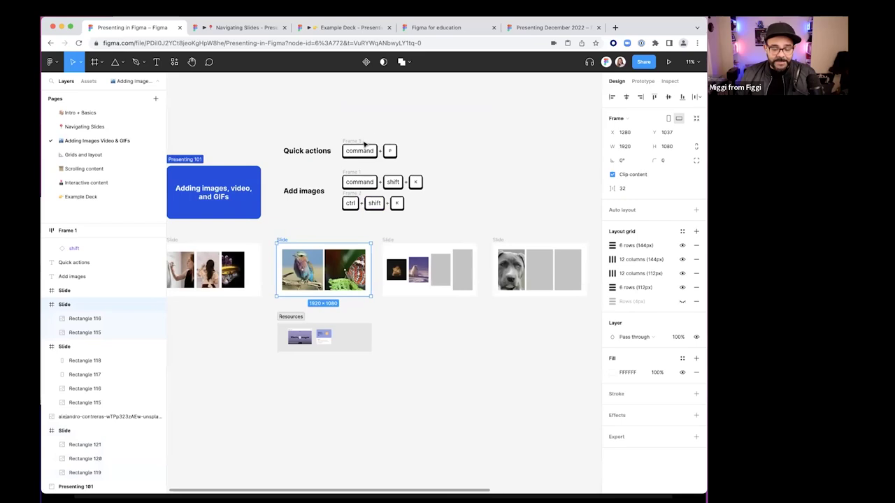
drag(337, 216, 362, 176)
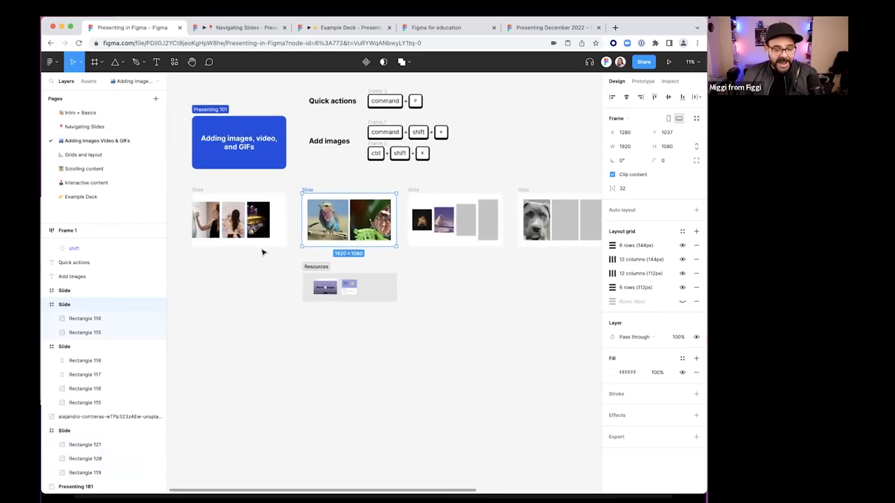
click(272, 279)
scroll(214, 281, down, 1)
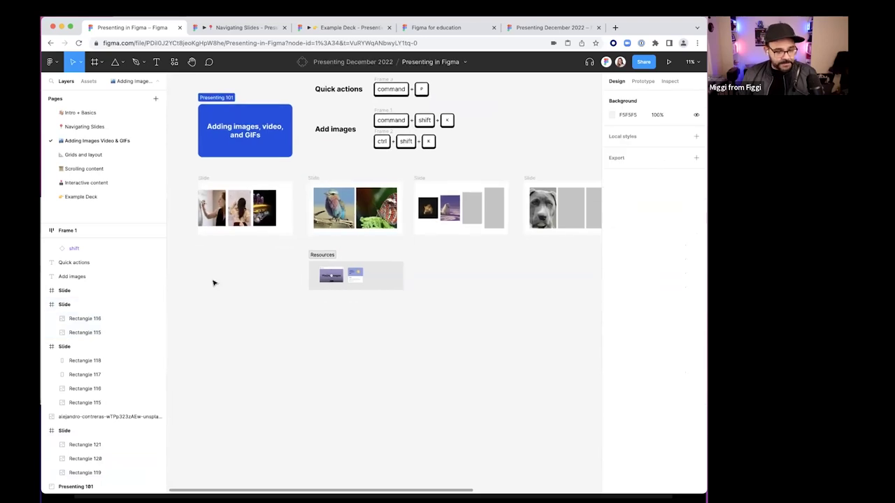
Switch to the Grids and layout page and pan over the column, row, baseline and divider grid cards
click(91, 155)
scroll(309, 225, down, 2)
scroll(245, 232, up, 5)
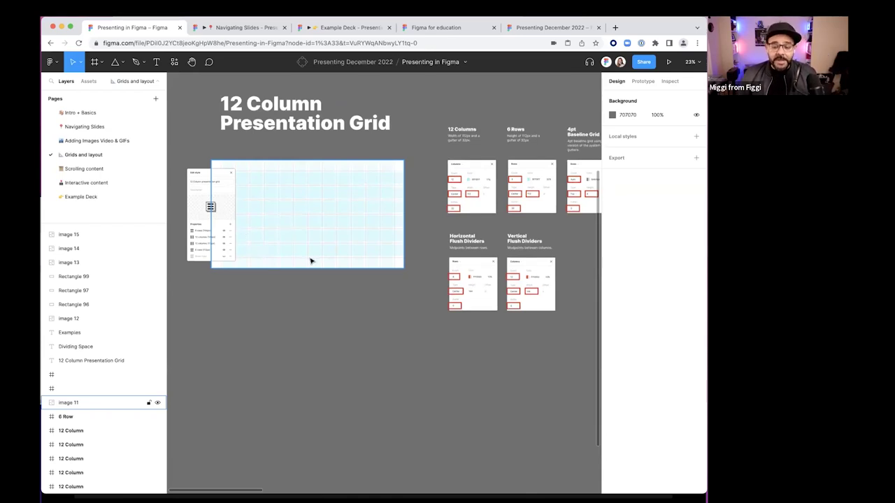
scroll(314, 251, up, 5)
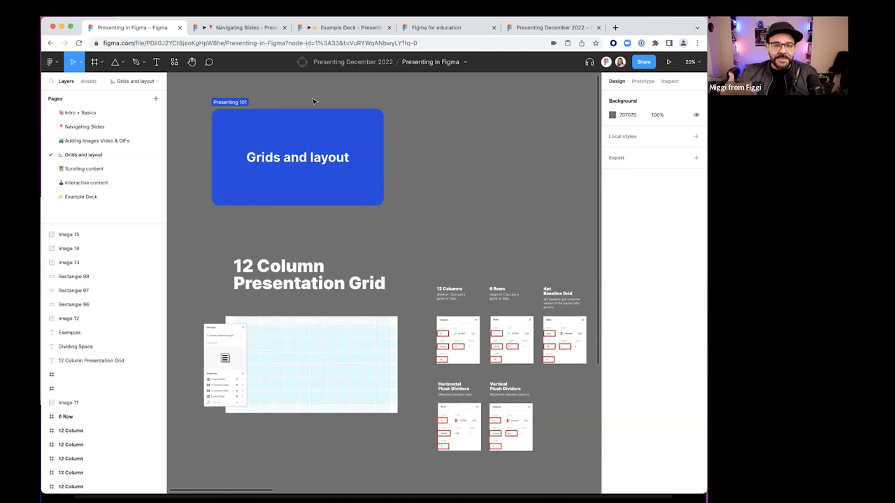
scroll(364, 244, down, 2)
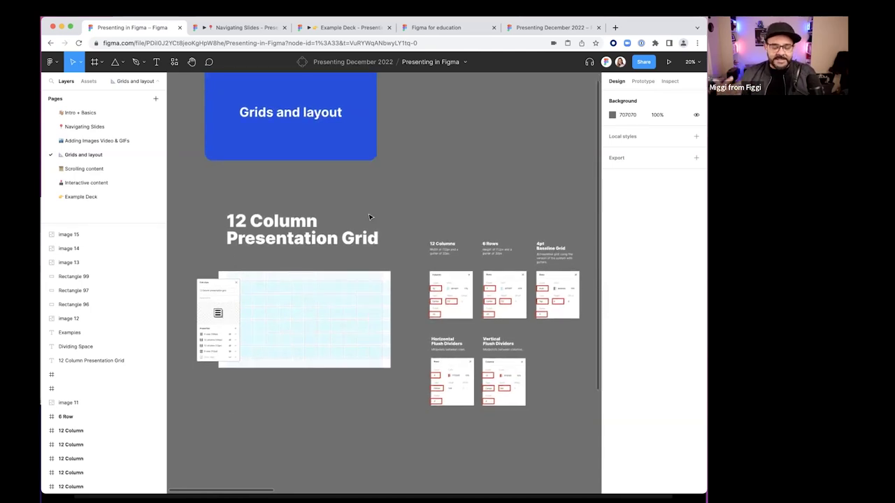
scroll(367, 214, down, 5)
scroll(367, 215, right, 3)
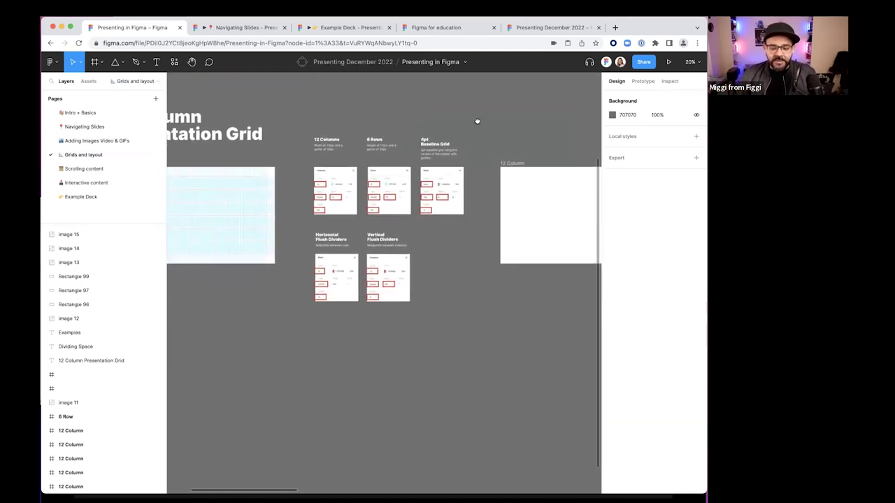
scroll(475, 123, left, 3)
scroll(244, 169, up, 5)
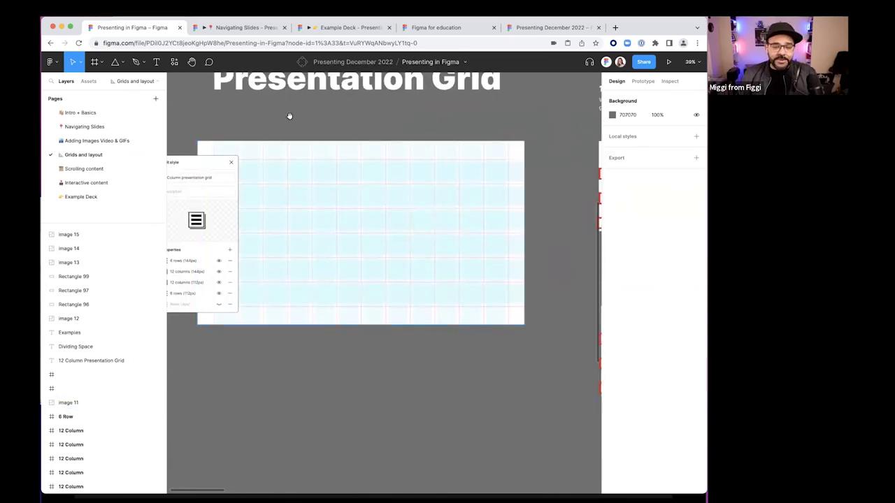
scroll(315, 153, up, 4)
scroll(315, 154, left, 2)
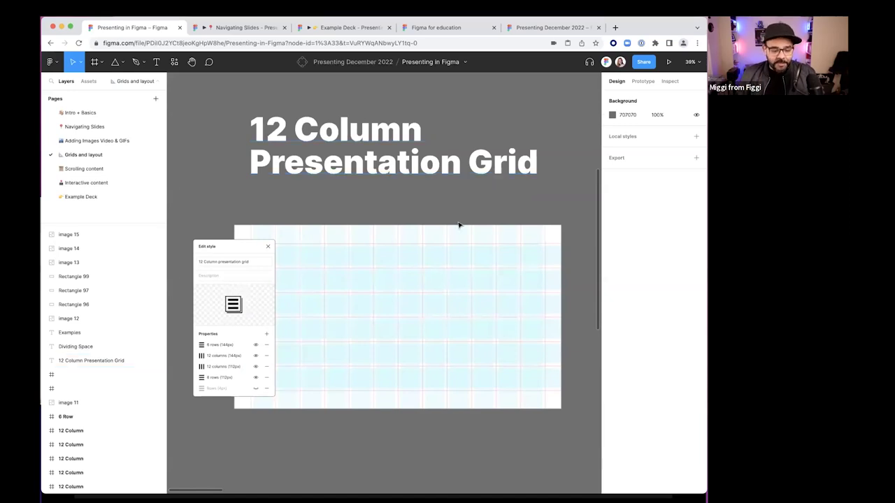
scroll(476, 203, down, 3)
scroll(475, 203, left, 2)
scroll(281, 278, up, 8)
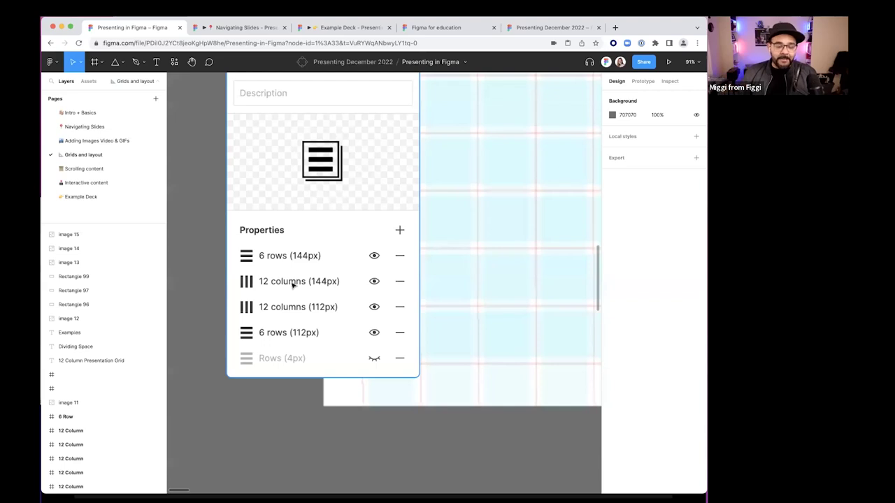
scroll(326, 281, down, 5)
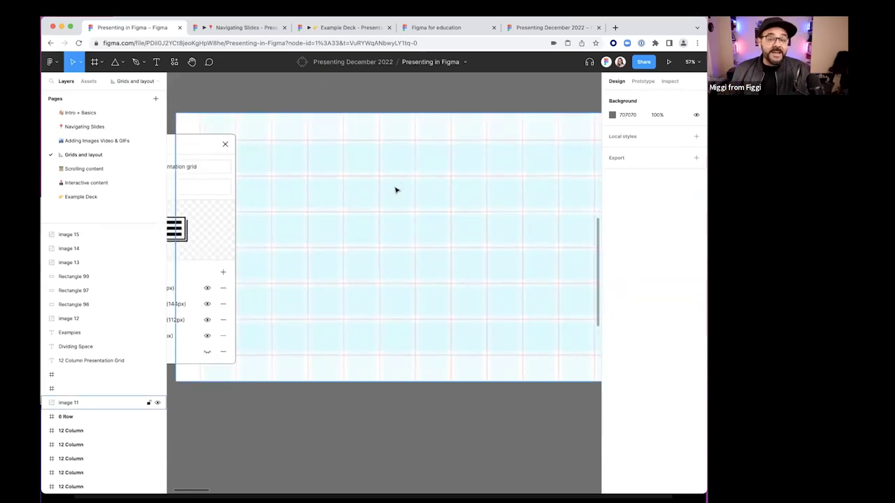
scroll(269, 220, down, 3)
scroll(309, 222, right, 5)
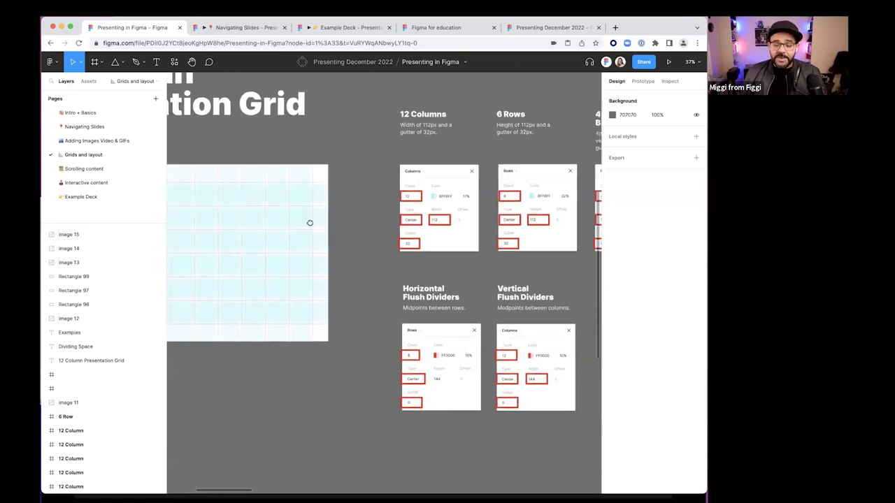
scroll(349, 248, down, 2)
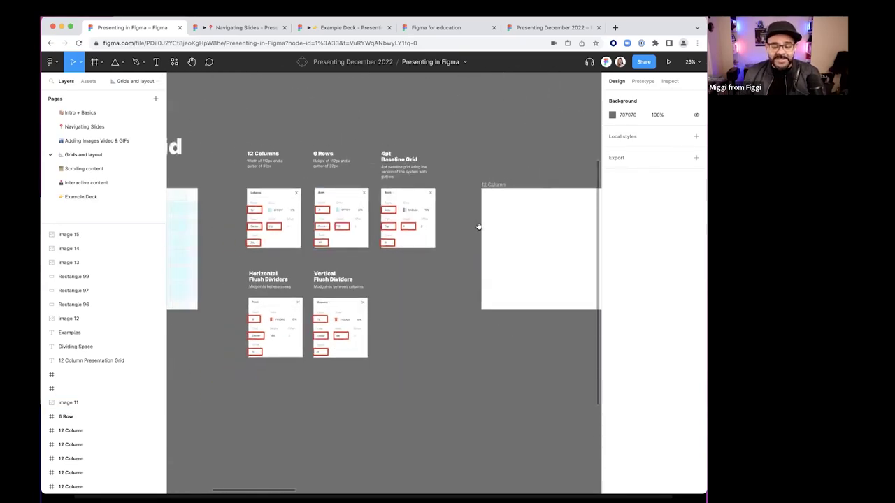
scroll(412, 221, right, 2)
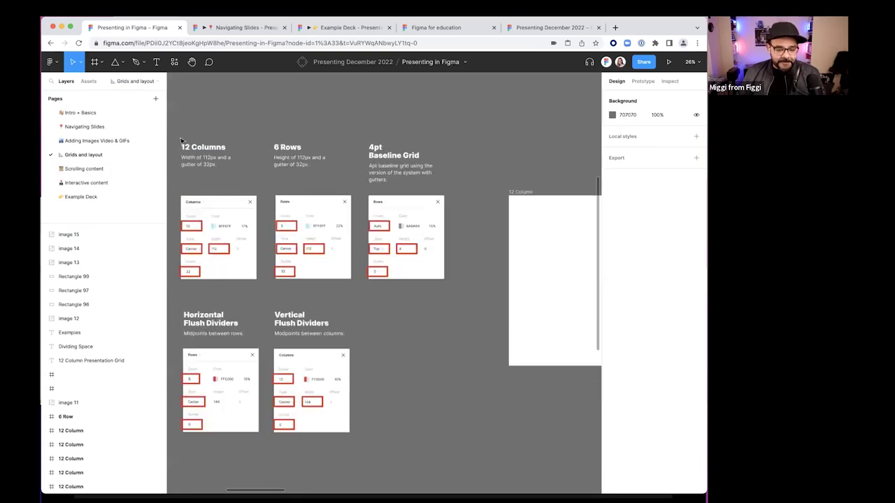
scroll(184, 186, up, 5)
scroll(222, 193, down, 5)
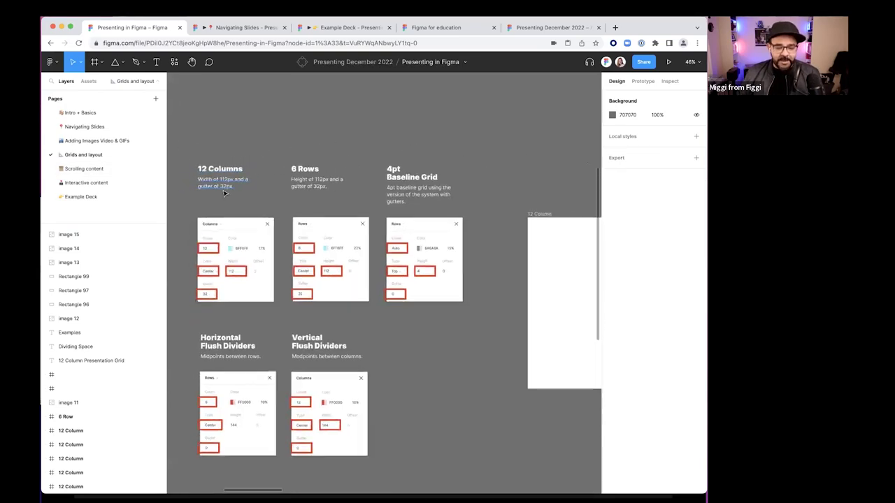
scroll(363, 189, right, 3)
Add the default Grid 8px layout grid to the blank 1920×1080 12 Column frame
drag(387, 181, 378, 183)
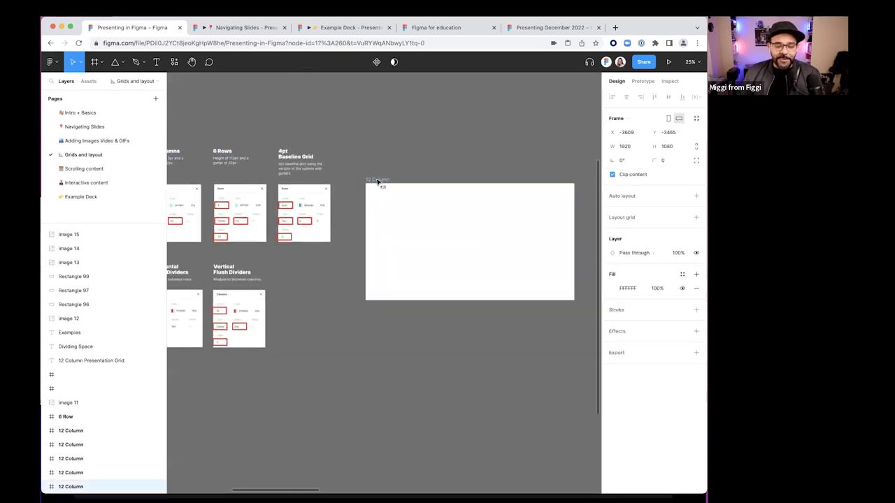
scroll(411, 149, left, 1)
scroll(429, 140, right, 1)
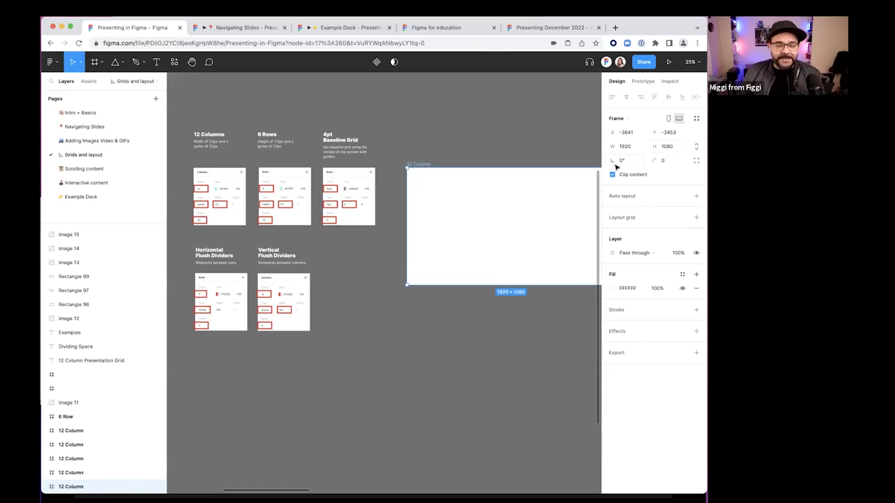
drag(496, 211, 447, 214)
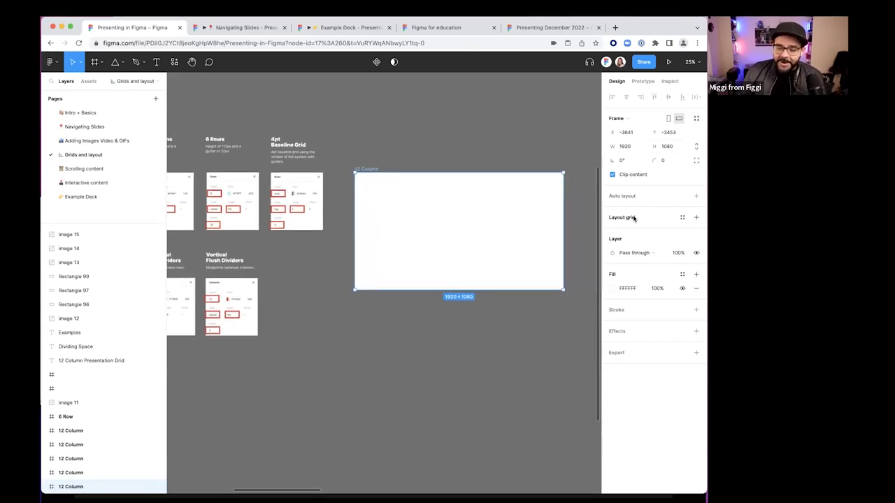
click(695, 217)
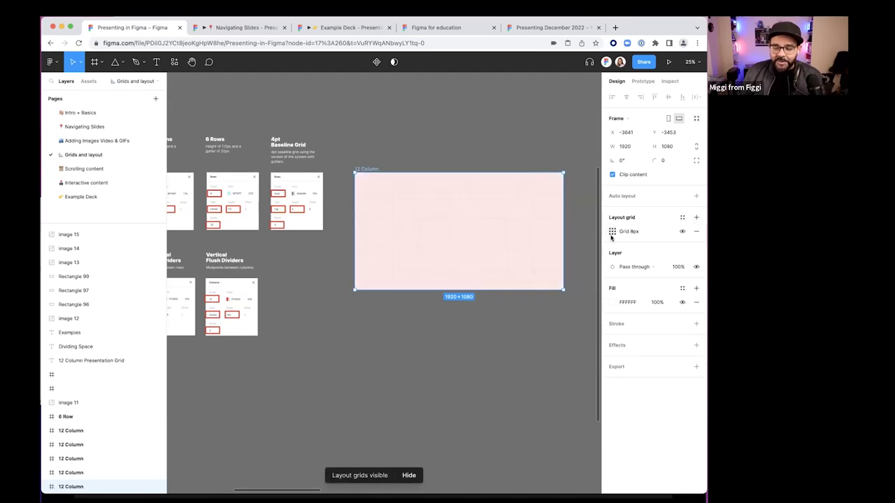
scroll(535, 220, up, 5)
scroll(523, 215, down, 3)
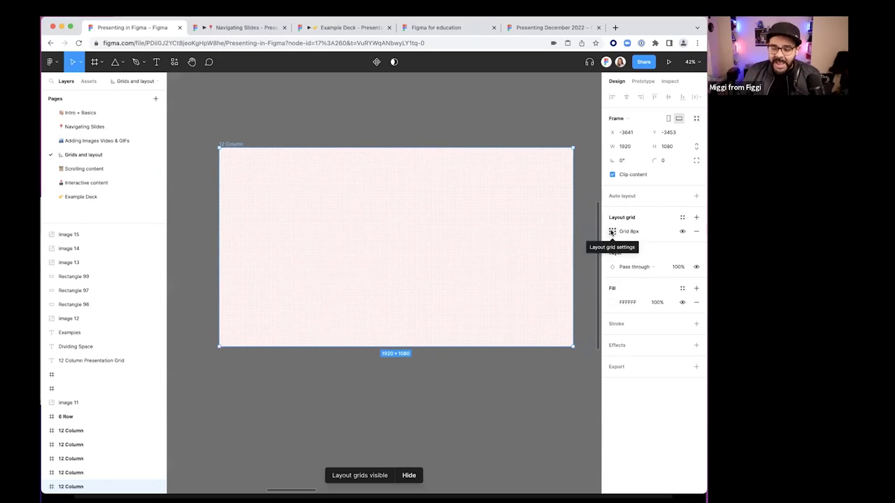
Change the frame's layout grid type from Grid to Columns
click(612, 232)
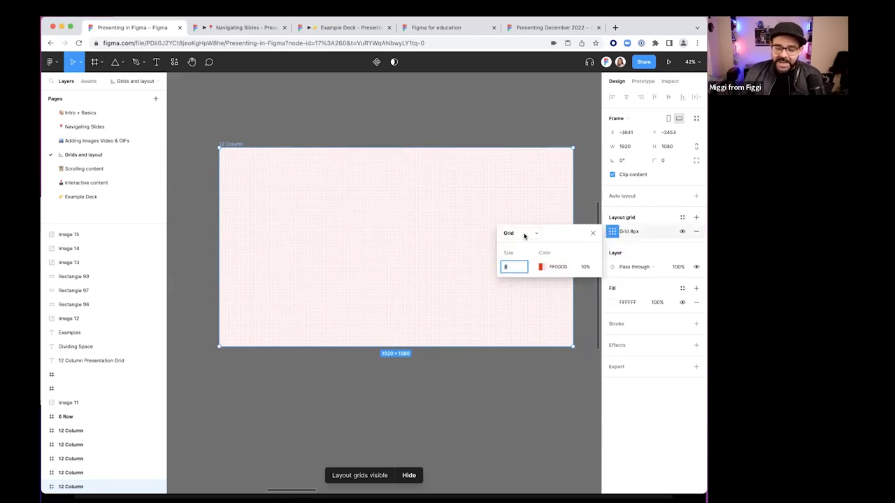
click(524, 235)
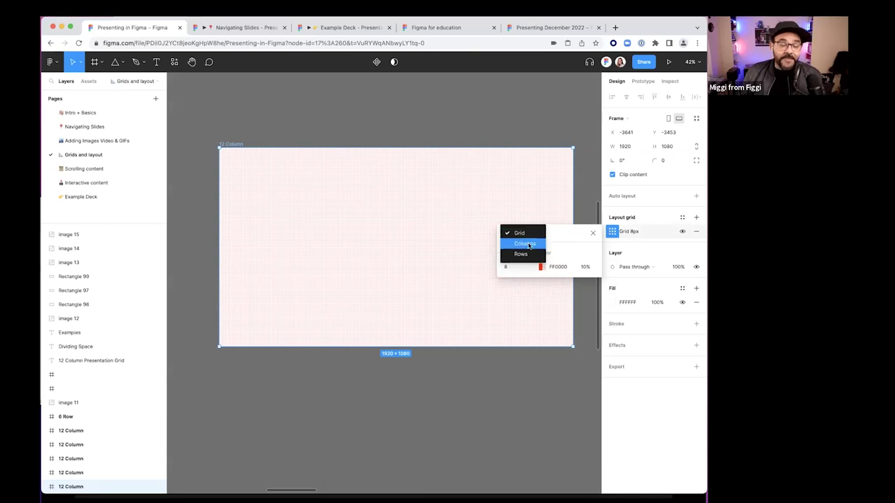
click(526, 243)
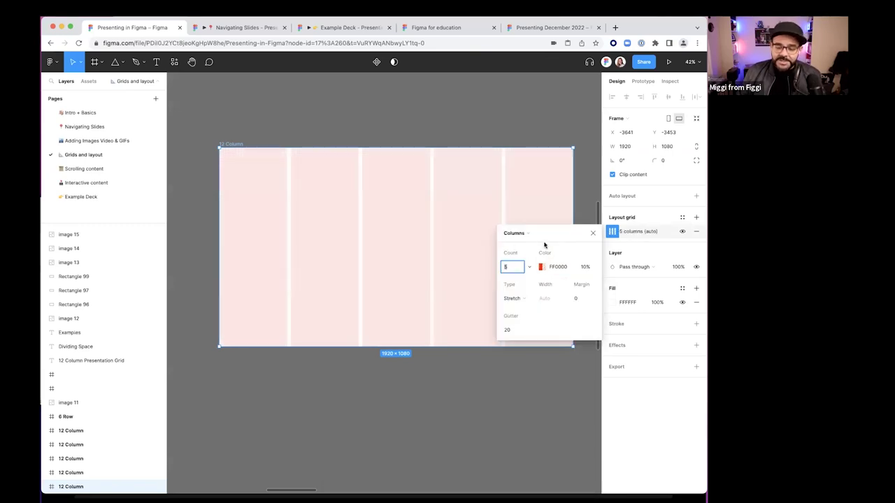
scroll(328, 279, down, 3)
key(Escape)
key(Escape)
Set the column grid to 12 columns, Stretch with a 20 gutter
click(275, 277)
scroll(263, 282, left, 5)
scroll(239, 211, up, 5)
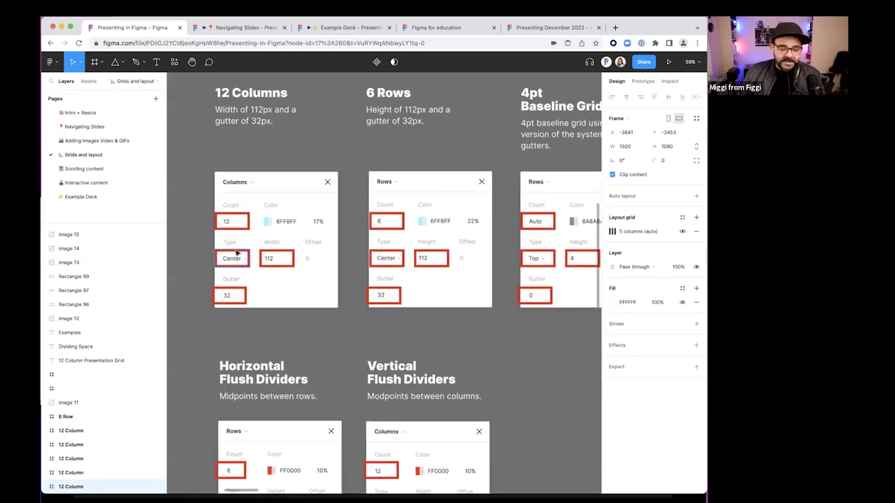
scroll(350, 356, down, 5)
scroll(376, 330, right, 6)
scroll(356, 273, down, 1)
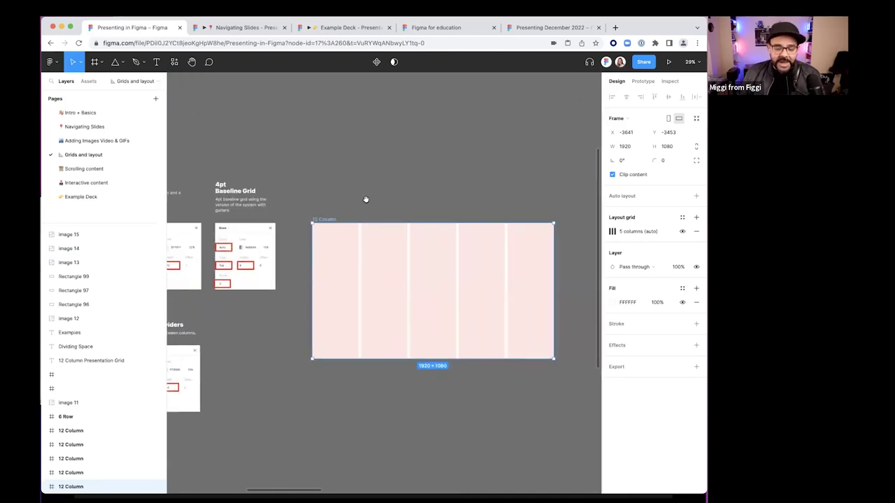
scroll(244, 145, right, 4)
scroll(244, 146, down, 3)
scroll(241, 150, up, 3)
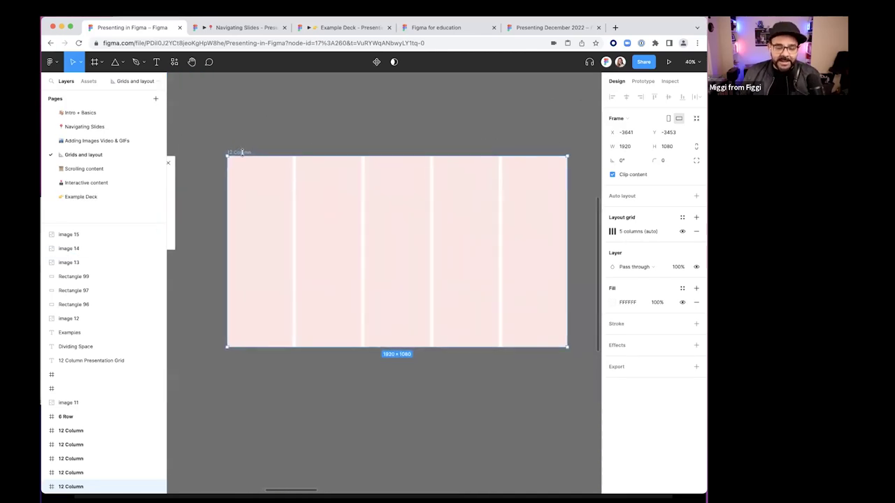
click(612, 233)
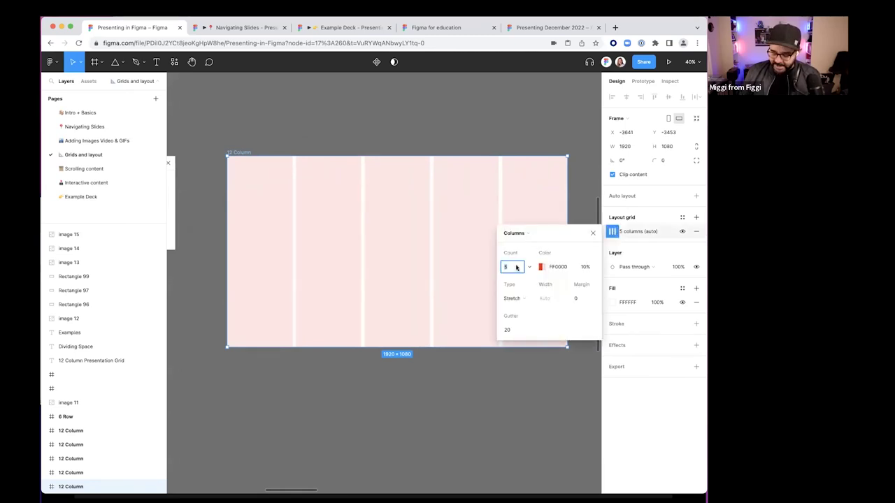
key(Return)
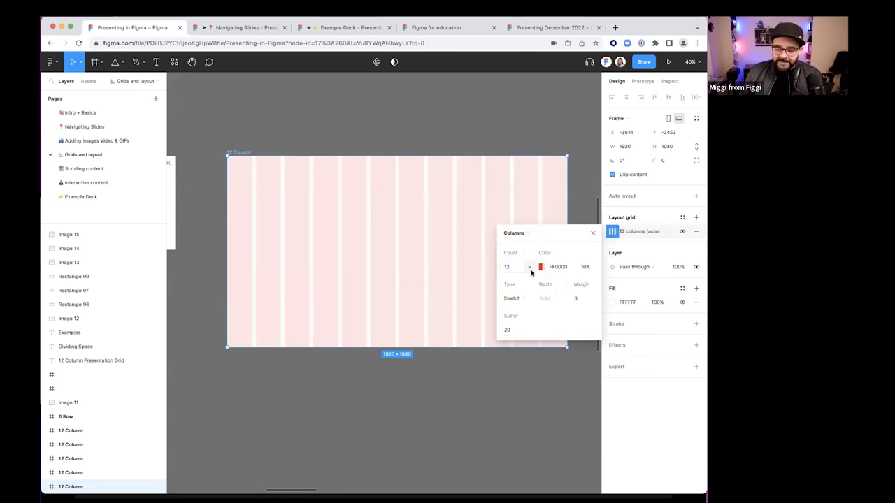
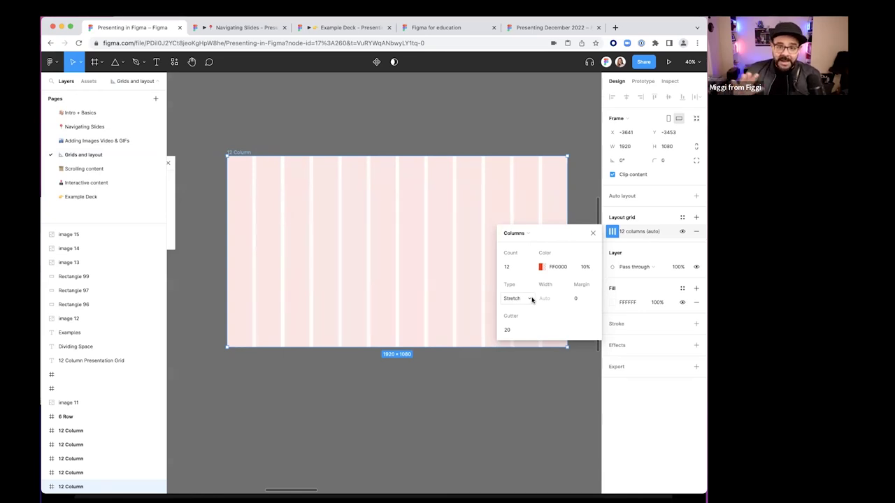
Center the 12-column layout grid and raise its column width from 8 to 56 px
click(531, 299)
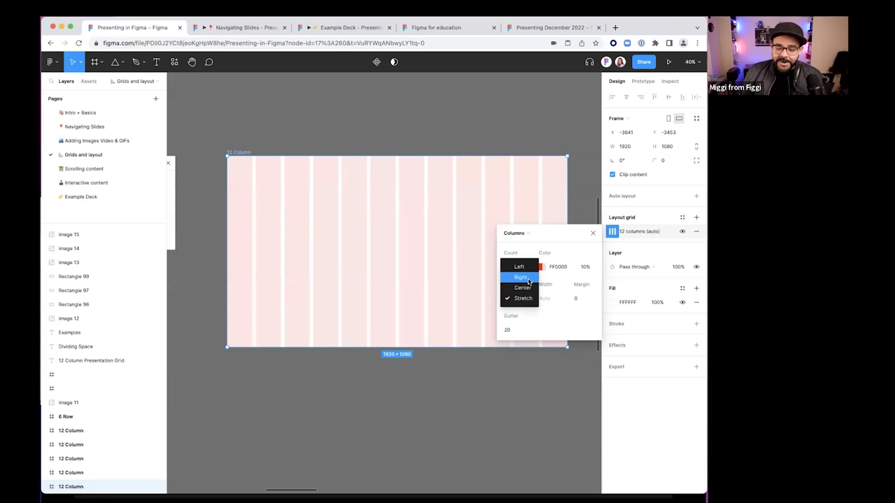
click(515, 288)
click(551, 300)
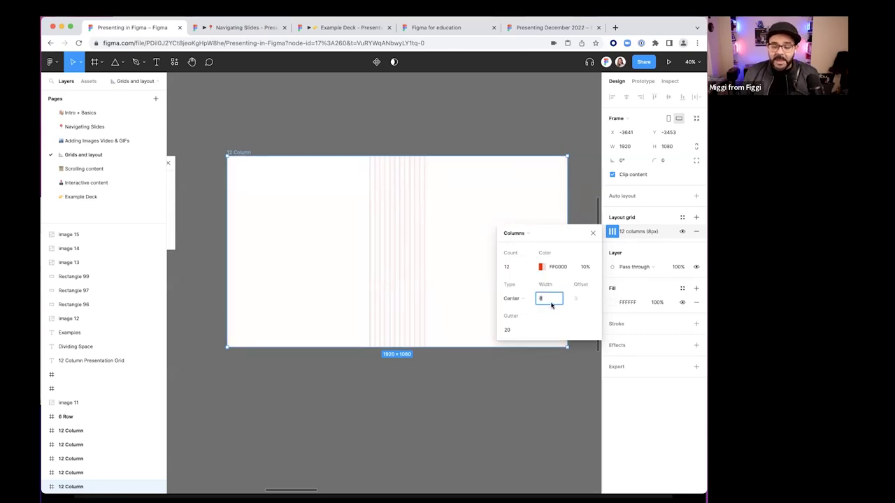
drag(564, 239, 530, 133)
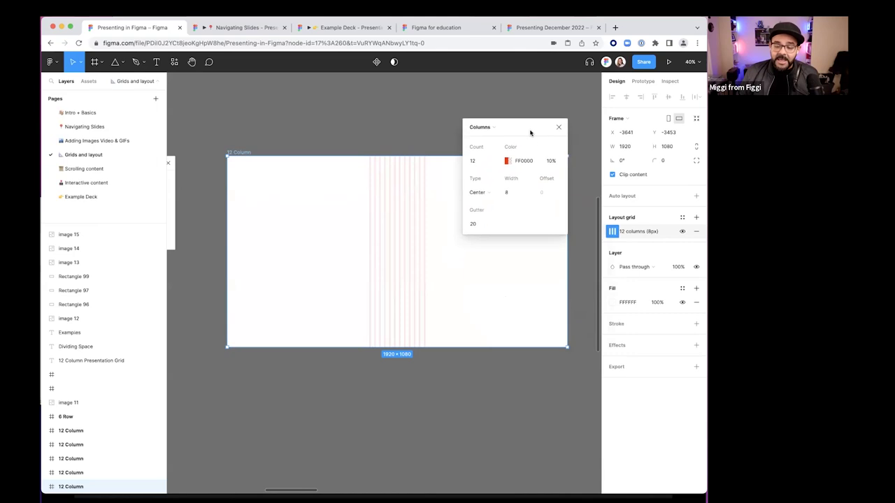
click(508, 193)
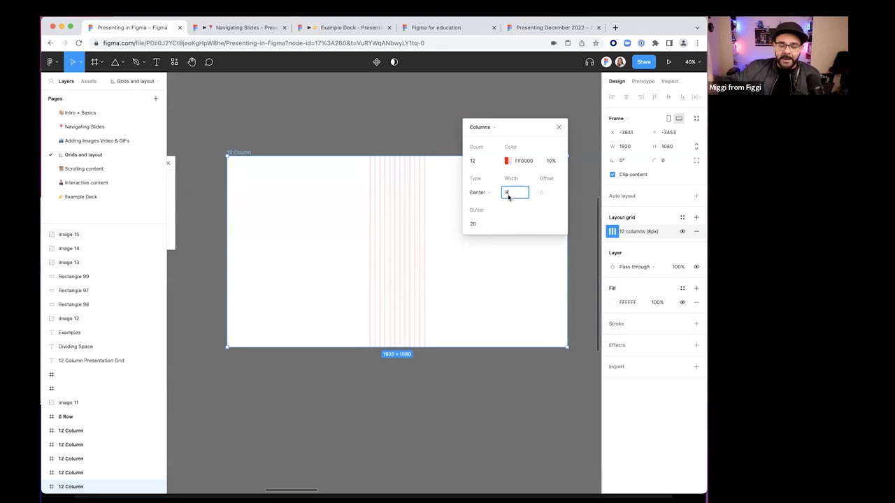
key(Up)
key(Up)
key(Up)
key(Up)
key(Up)
key(Up)
key(Up)
key(Up)
key(Up)
key(Up)
key(Up)
key(Up)
key(Up)
key(Up)
key(Up)
key(Up)
key(Up)
key(Up)
key(Up)
key(Up)
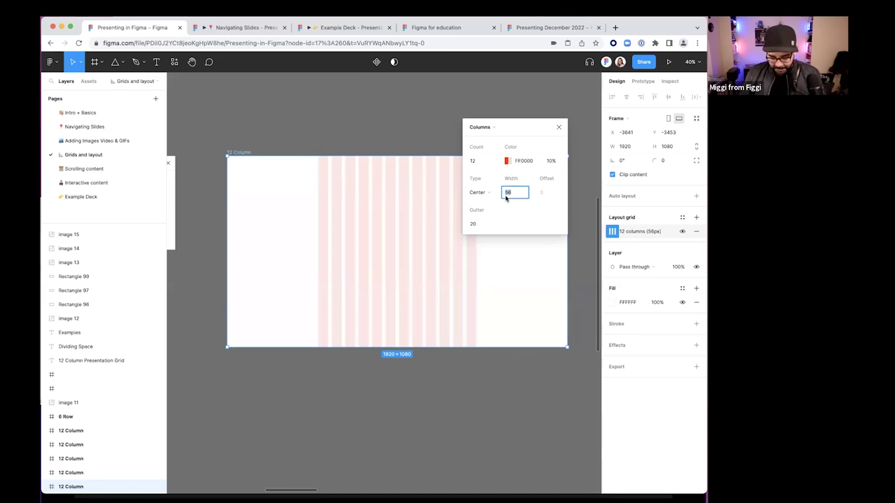
click(409, 134)
key(super+slash)
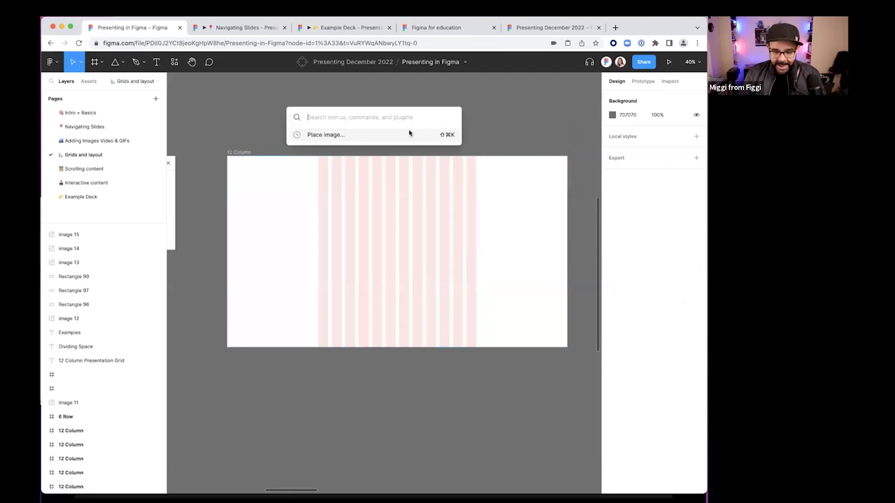
text(nud)
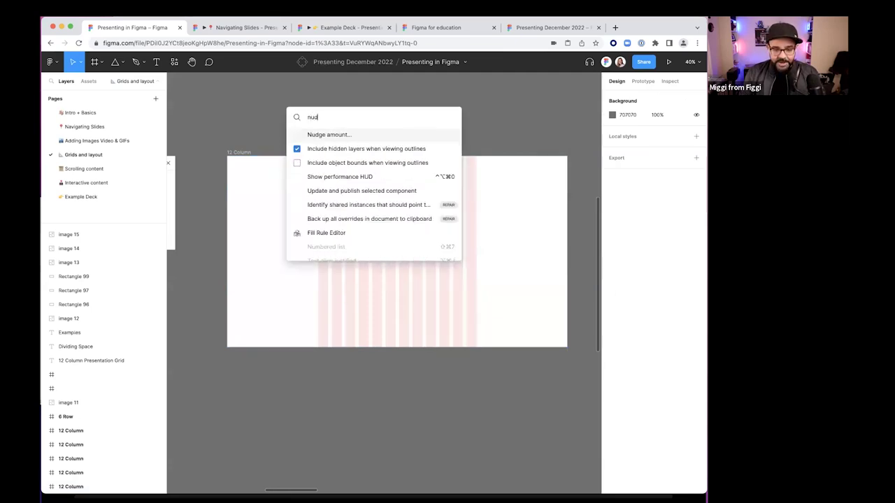
key(Return)
drag(418, 203, 392, 97)
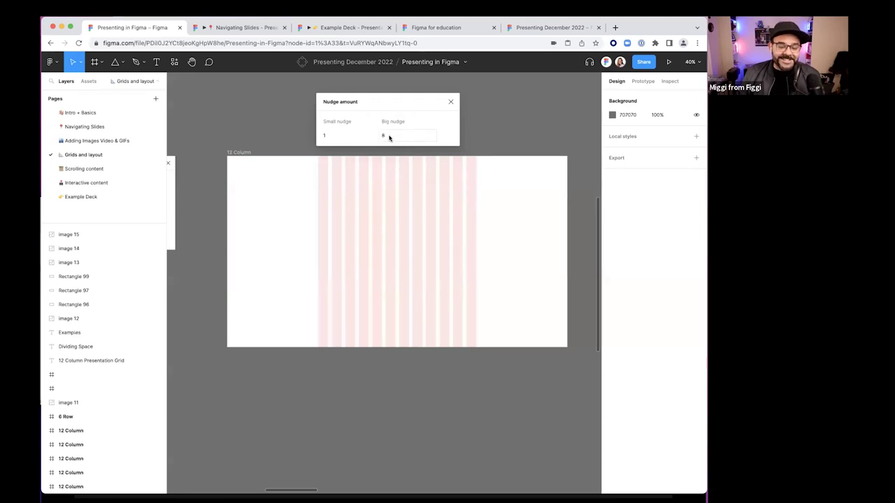
click(390, 137)
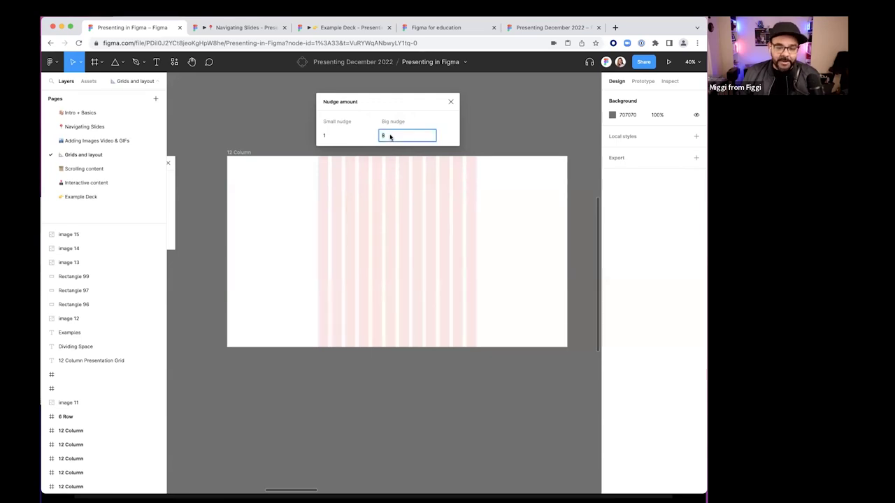
click(451, 103)
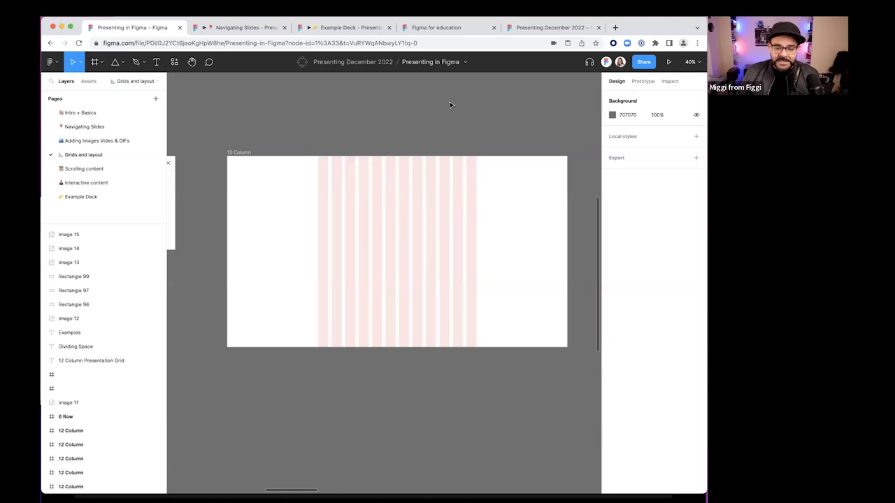
click(254, 157)
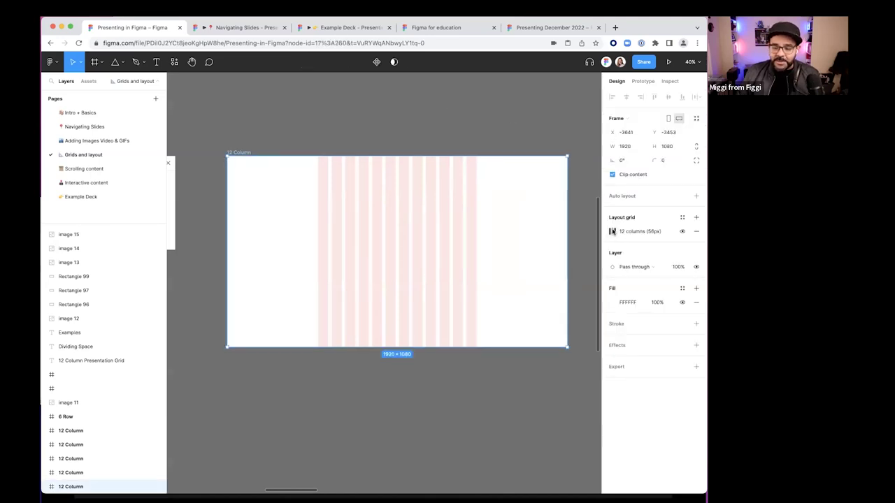
Increase the centred grid's column width to 112 px
click(612, 231)
click(555, 299)
key(Up)
key(Up)
key(Up)
key(Up)
key(Up)
key(Up)
key(Up)
key(Up)
key(Up)
key(Up)
key(Up)
key(Up)
key(Up)
key(Up)
key(Up)
key(Up)
key(Up)
key(Up)
key(Up)
key(Up)
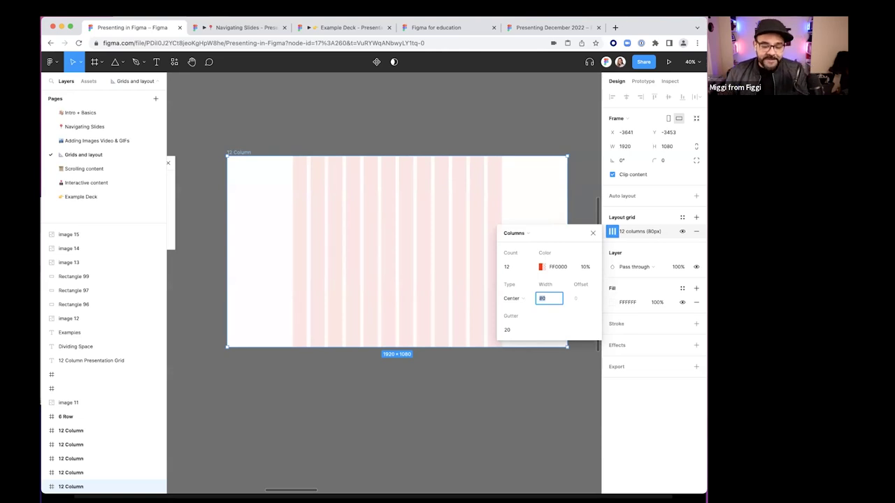
key(Up)
key(Up)
key(Up)
key(Up)
key(Up)
key(Up)
key(Up)
key(Up)
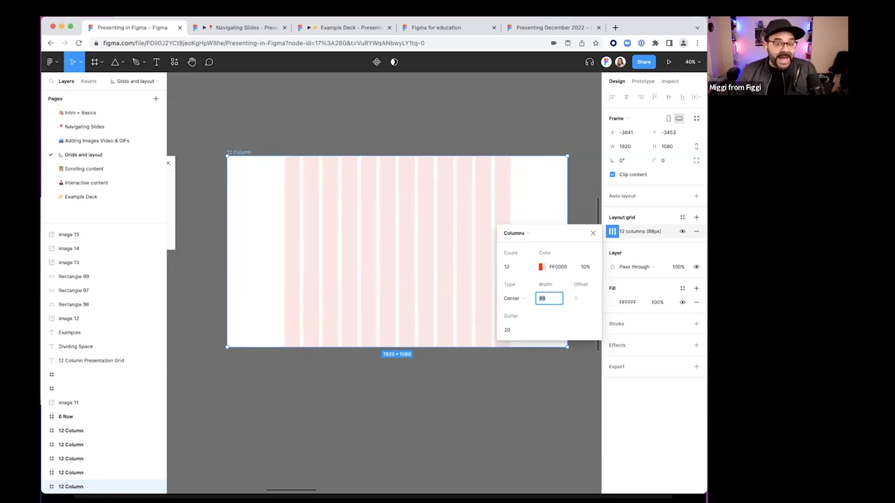
key(Up)
key(Up)
key(Up)
key(Up)
key(Up)
key(Up)
key(Up)
key(Up)
key(Up)
key(Up)
key(Up)
key(Up)
key(Up)
key(Up)
key(Up)
key(Up)
key(Up)
key(Up)
key(Up)
key(Up)
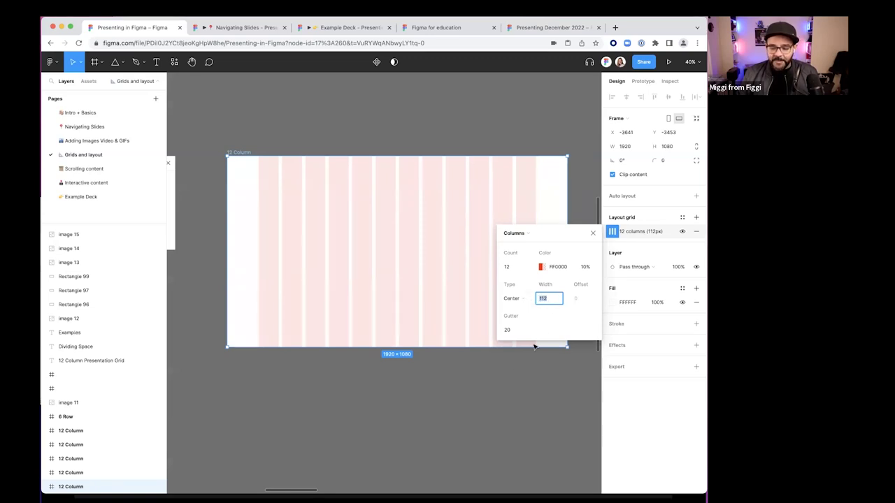
click(477, 389)
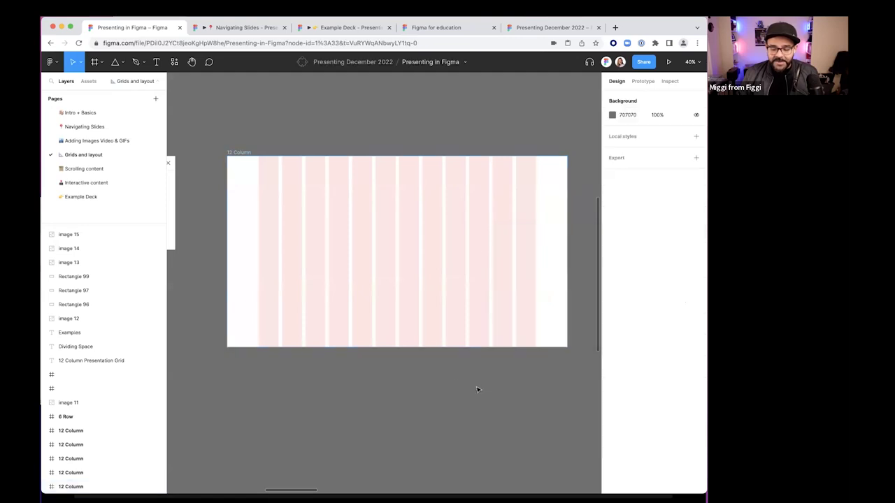
scroll(566, 389, left, 5)
scroll(442, 324, left, 3)
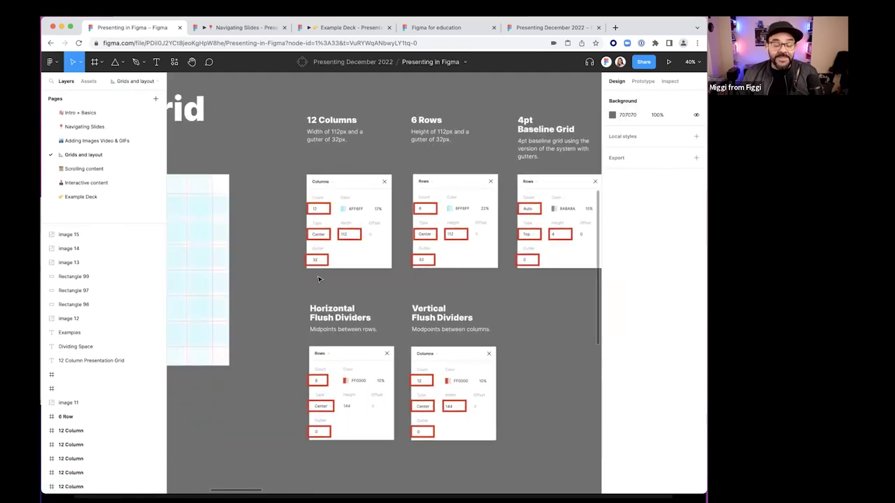
scroll(318, 280, up, 3)
scroll(336, 266, down, 4)
scroll(282, 295, right, 5)
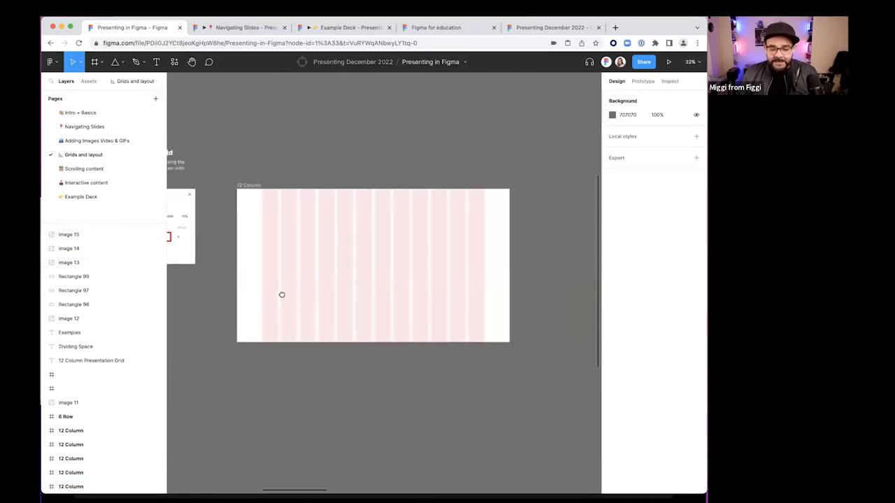
Set the 12 Column frame's column gutter to 32 px
click(243, 189)
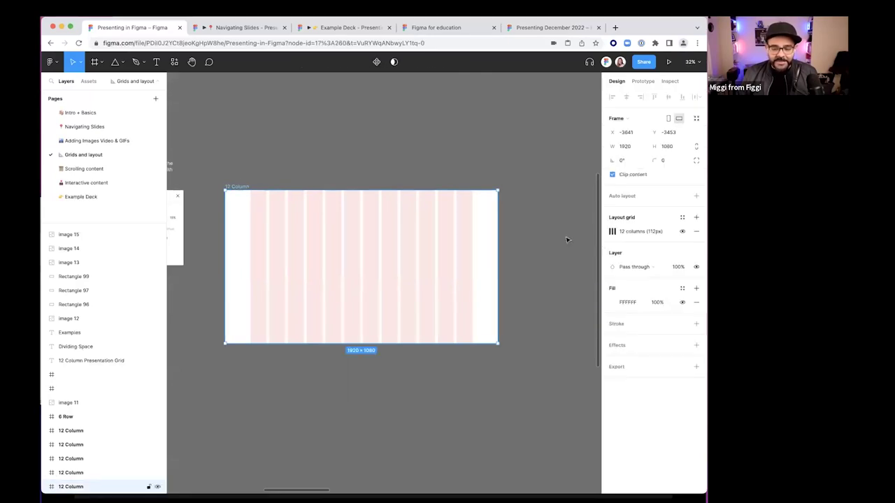
click(613, 232)
click(514, 329)
text(32)
key(Return)
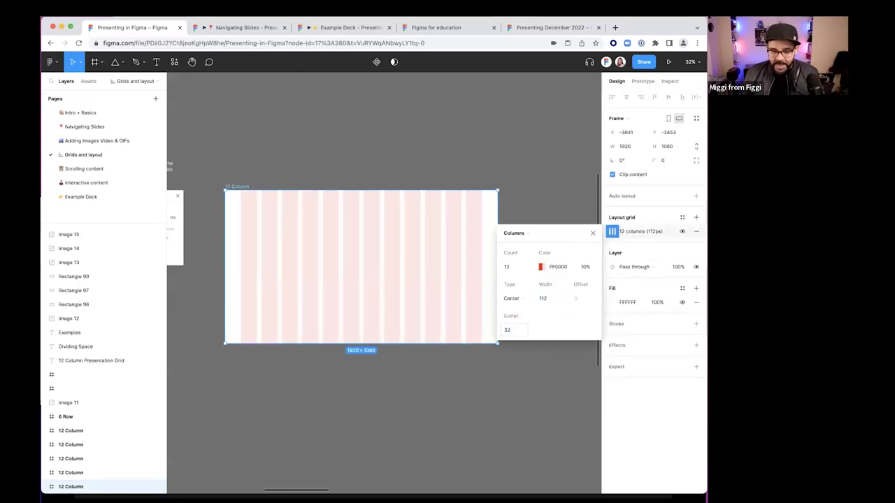
click(427, 389)
click(434, 376)
scroll(434, 375, left, 2)
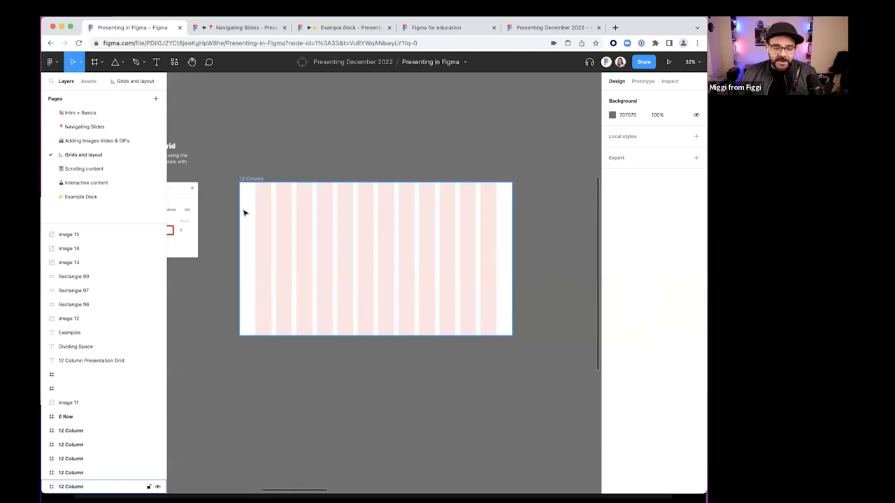
scroll(246, 227, up, 3)
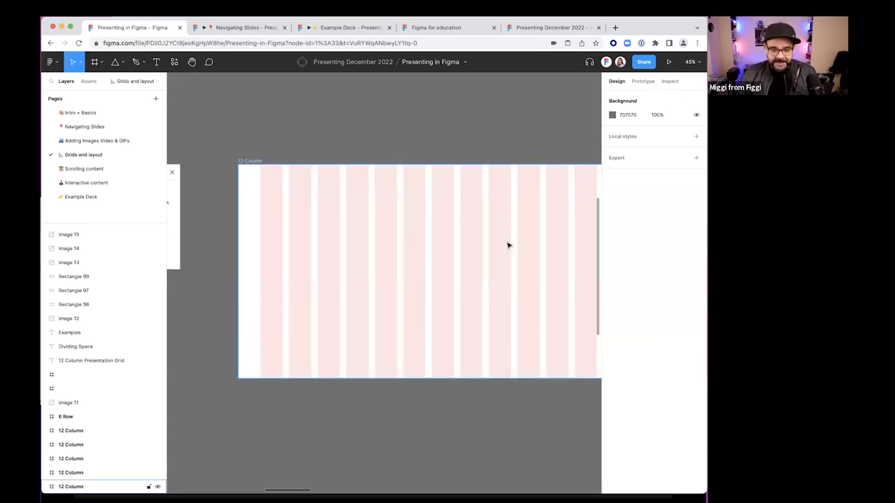
scroll(347, 257, right, 2)
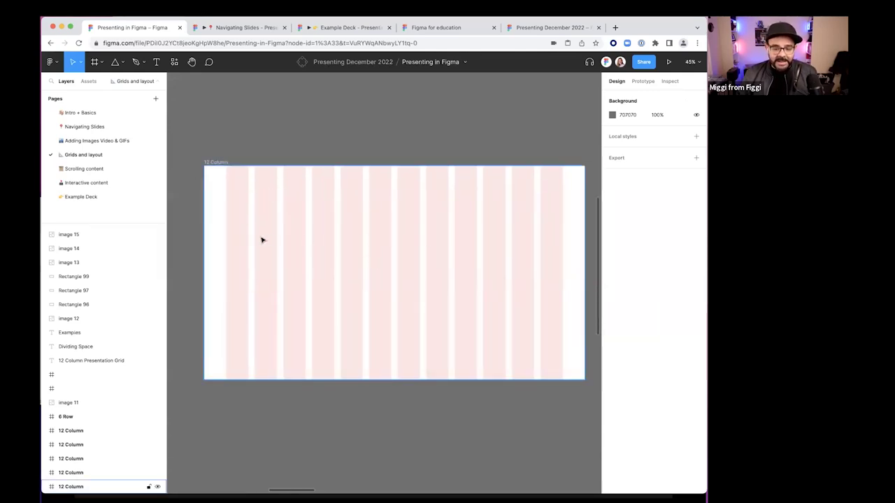
scroll(363, 227, down, 1)
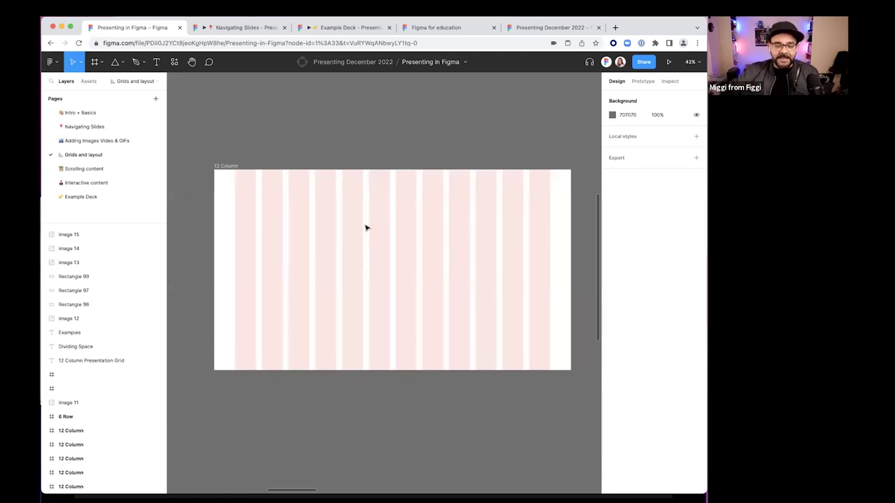
click(225, 175)
scroll(357, 213, down, 1)
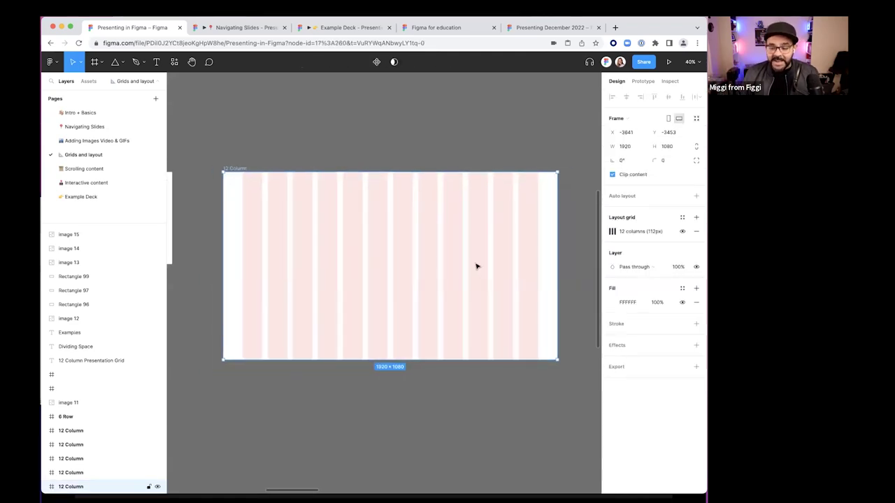
Add a second layout grid to the frame and make it a Rows grid
click(696, 217)
click(612, 231)
click(520, 235)
click(521, 254)
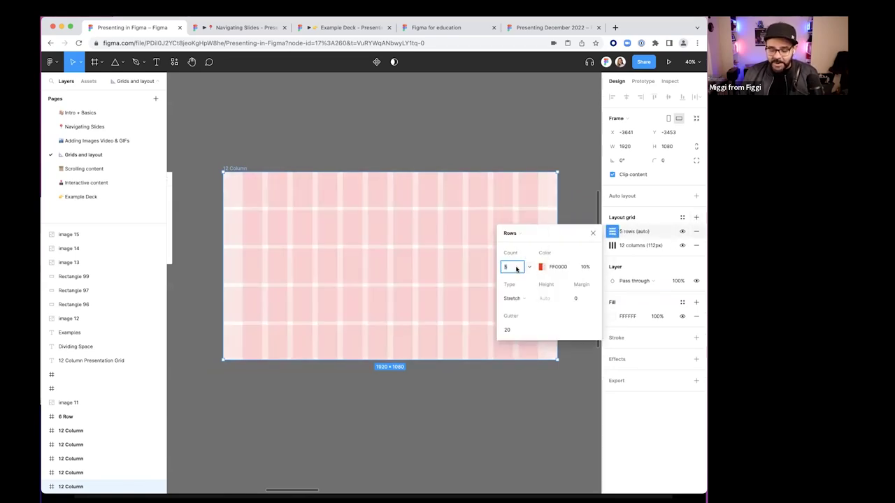
scroll(501, 285, down, 5)
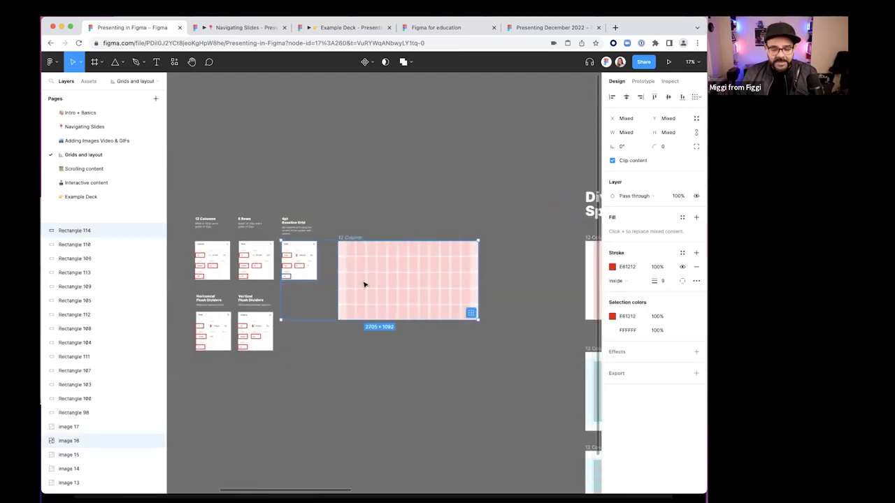
scroll(358, 342, up, 5)
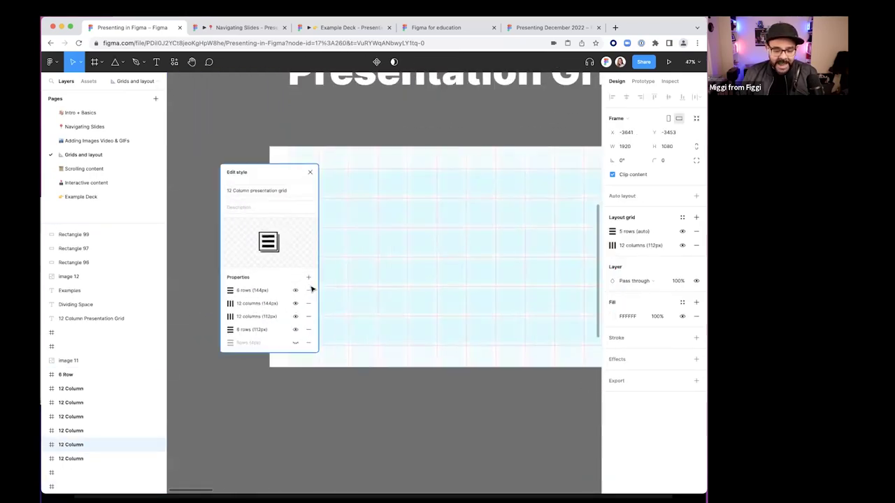
scroll(461, 273, down, 3)
scroll(455, 270, right, 6)
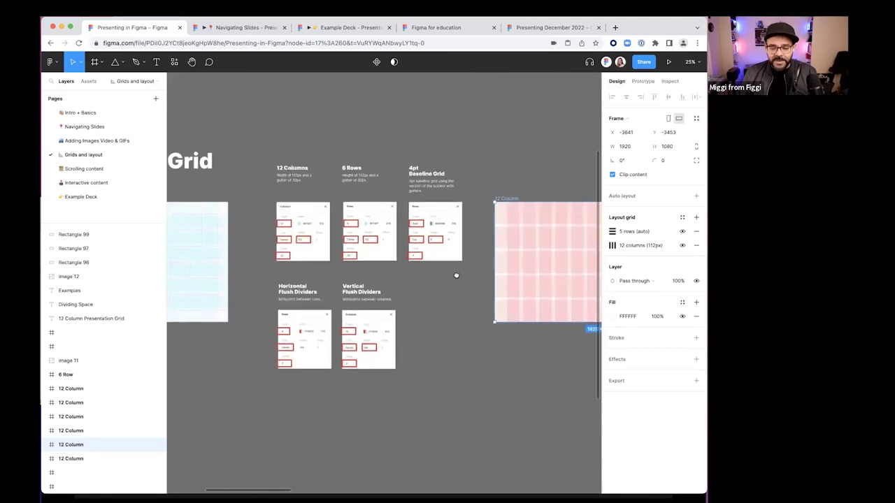
scroll(325, 202, up, 1)
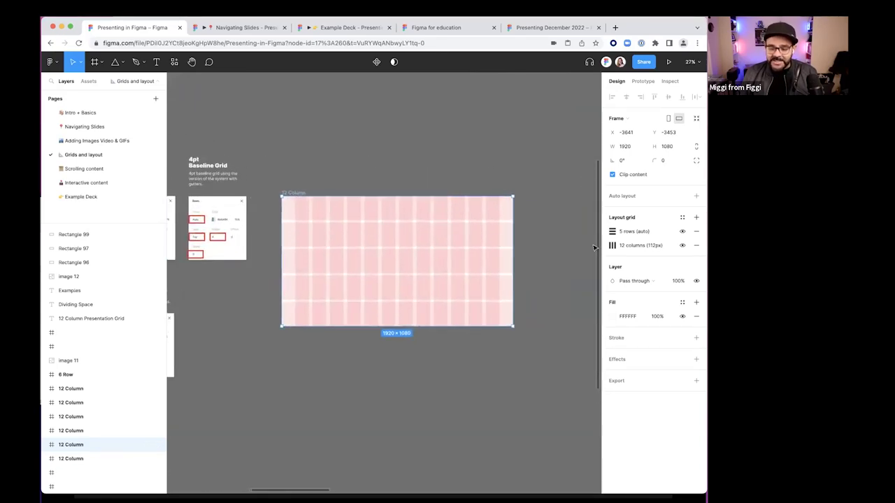
Set the rows grid to 6 centred rows, each 112 px tall
click(612, 232)
text(6)
key(Return)
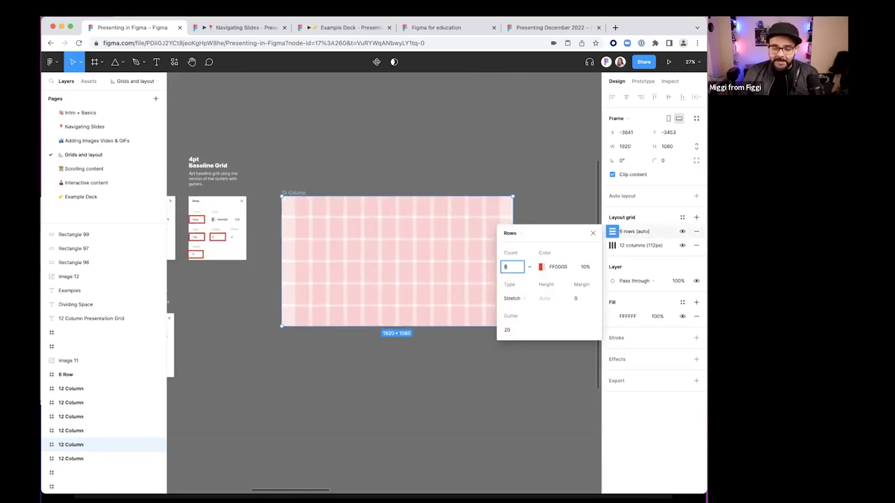
click(512, 298)
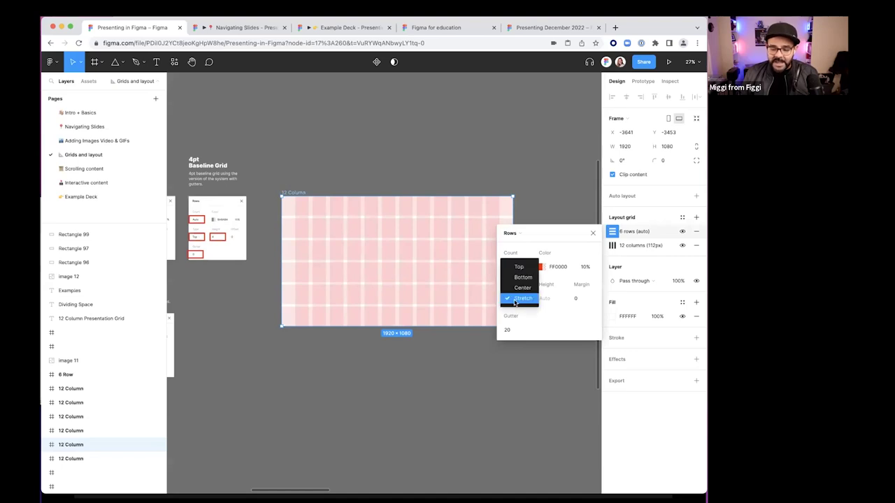
click(514, 280)
click(551, 302)
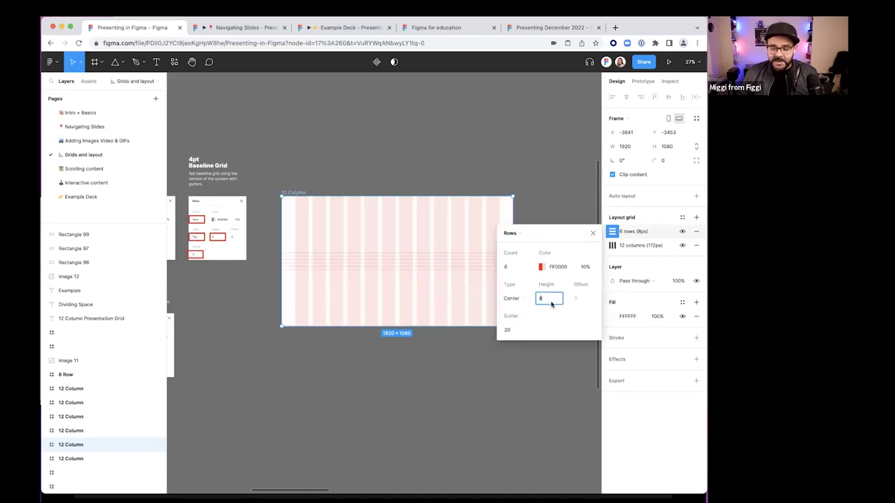
key(shift+Up)
key(shift+Up)
key(shift+Up)
key(shift+Up)
key(shift+Up)
key(shift+Up)
key(shift+Up)
key(shift+Up)
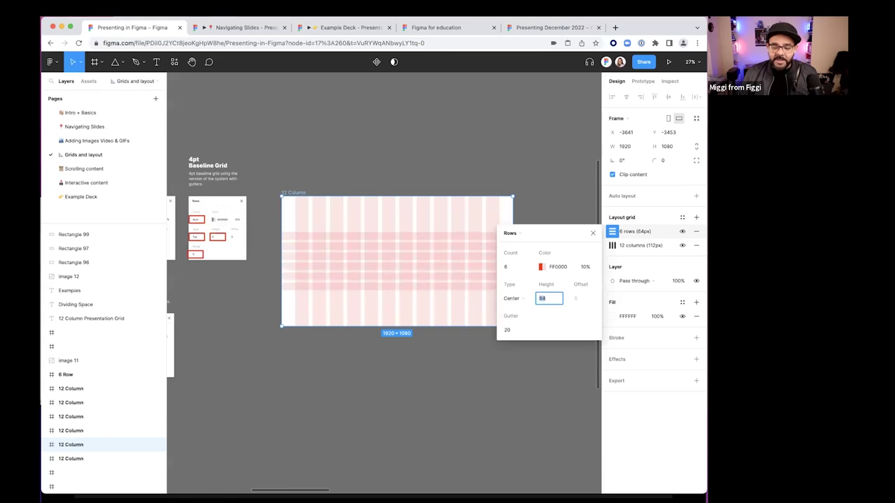
key(shift+Up)
key(shift+Up)
key(shift+Up)
key(shift+Up)
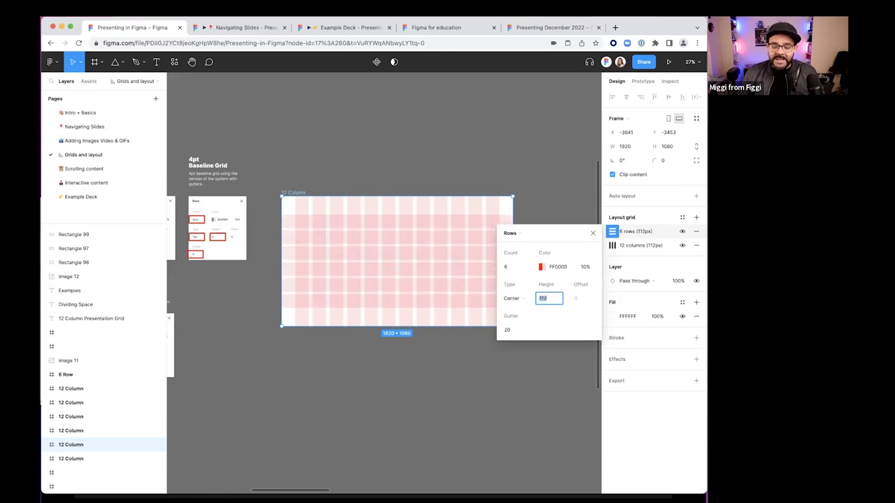
scroll(323, 241, up, 3)
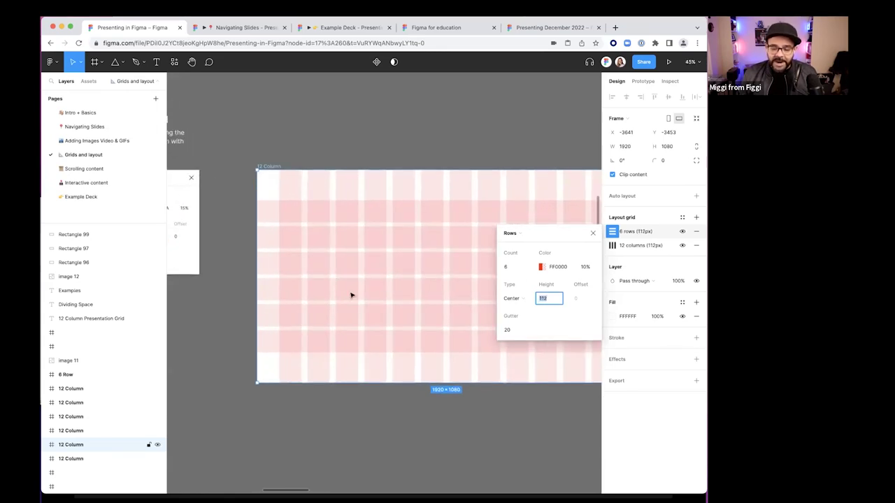
Give the rows a 32 px gutter and deselect the frame
click(511, 328)
text(32)
key(Return)
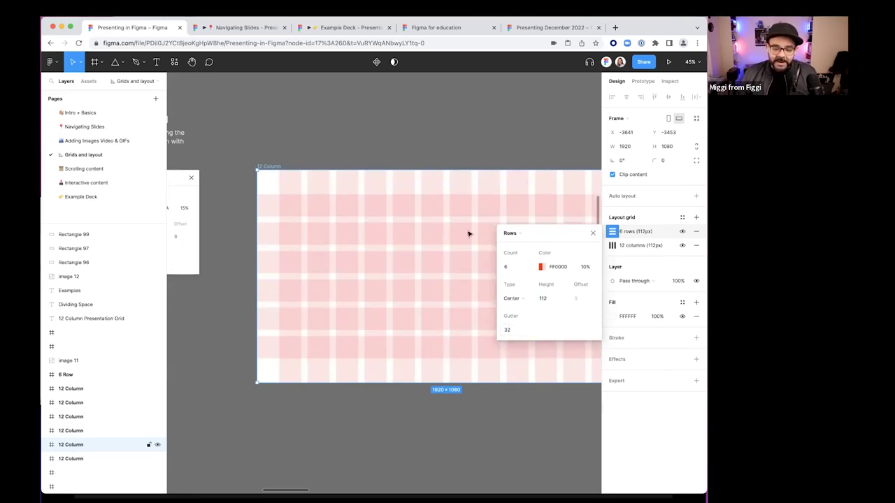
click(593, 235)
click(400, 429)
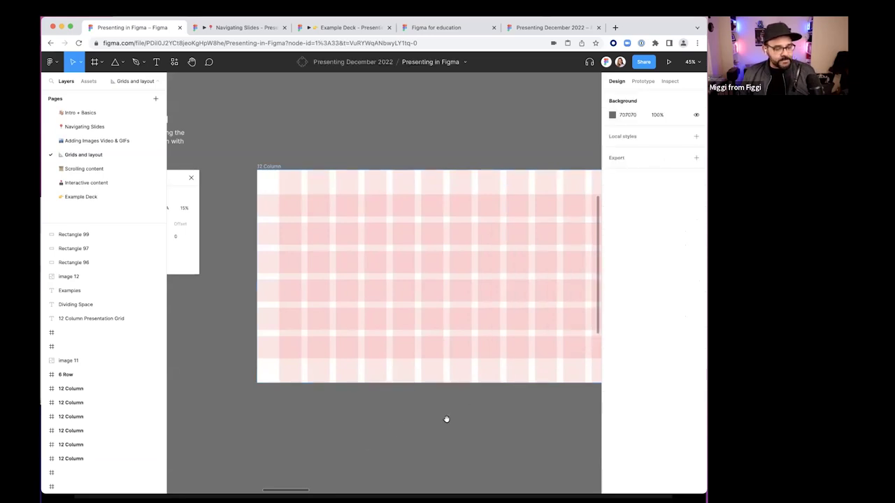
drag(447, 419, 368, 397)
scroll(369, 397, down, 1)
scroll(328, 385, left, 1)
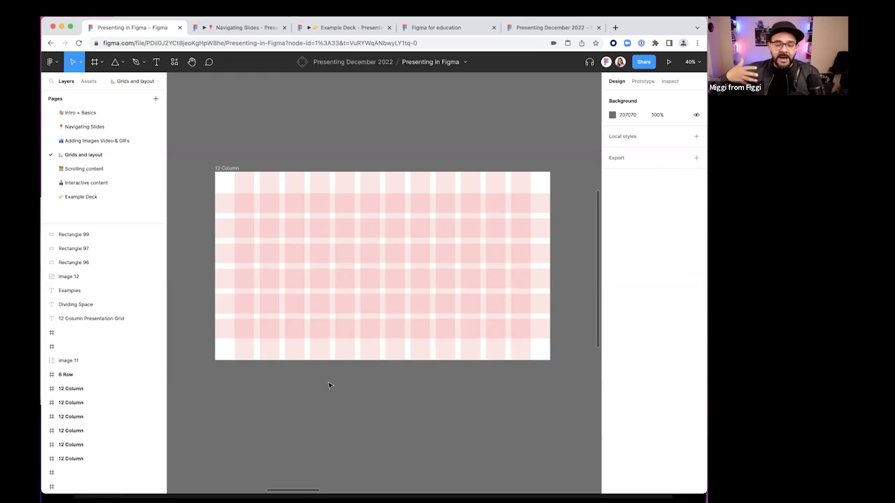
click(615, 27)
text(figma.co)
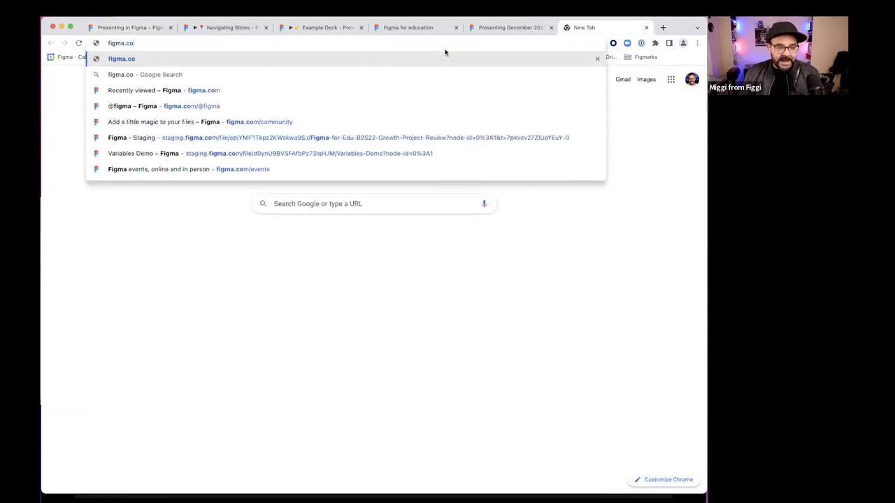
text(m/@miggi)
key(Return)
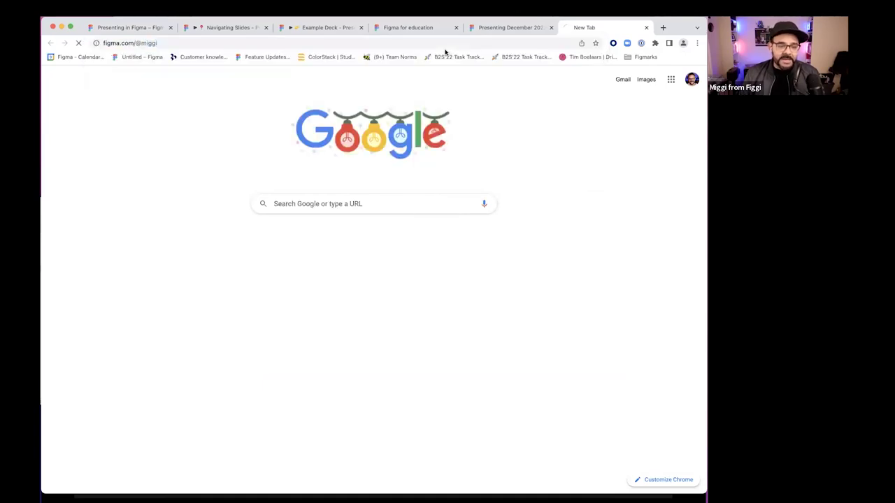
scroll(389, 256, down, 15)
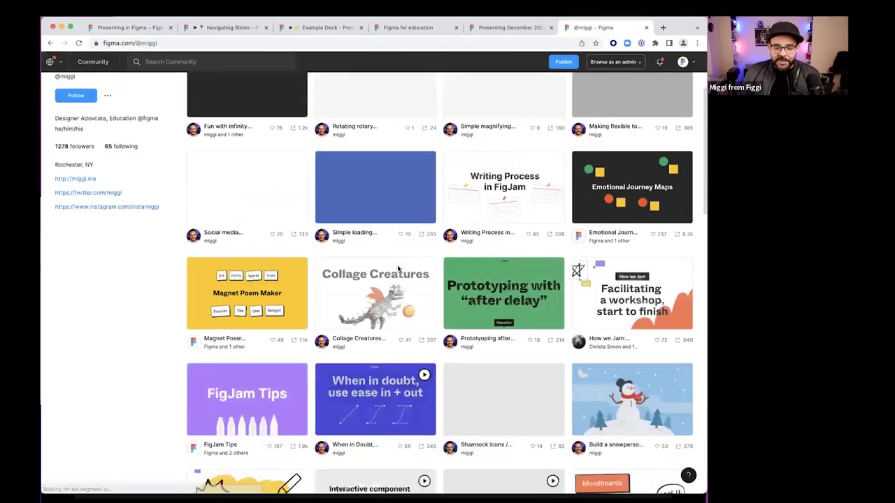
click(278, 423)
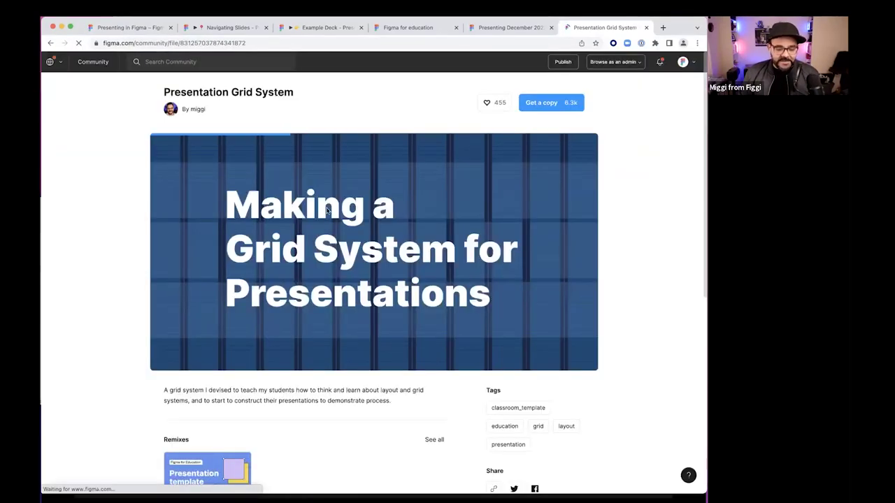
scroll(221, 248, up, 5)
scroll(221, 248, down, 3)
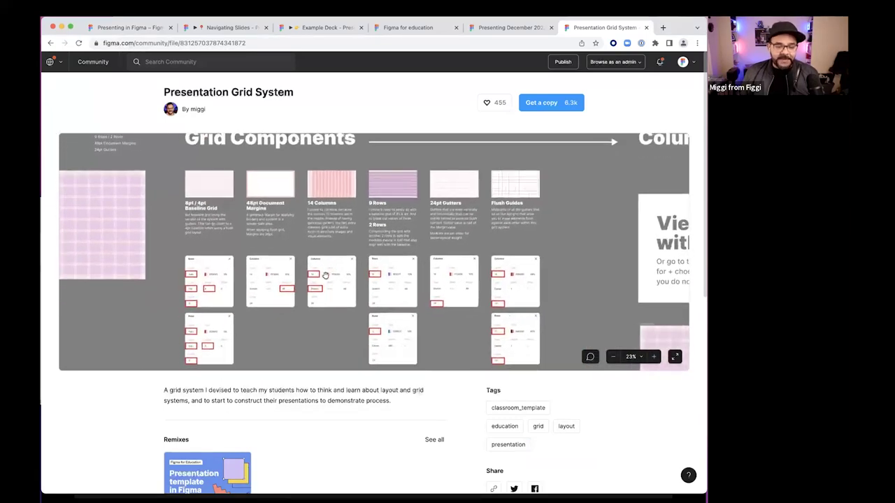
click(252, 42)
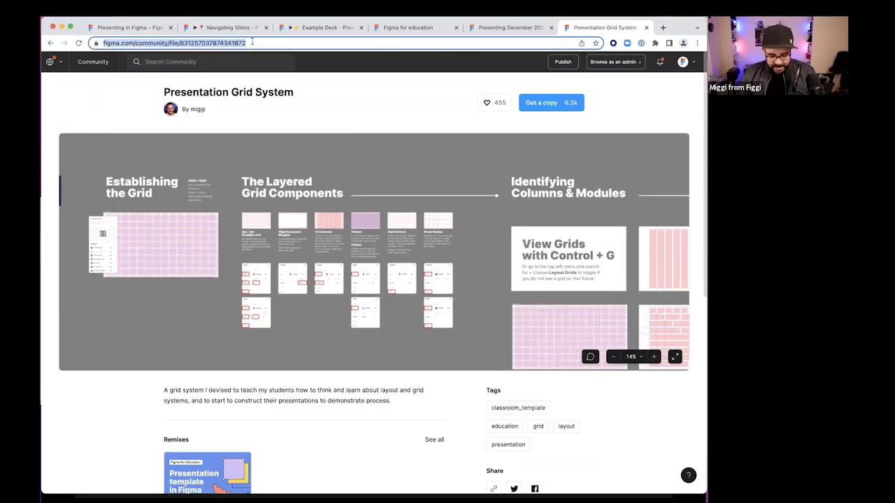
key(super+w)
key(super+Tab)
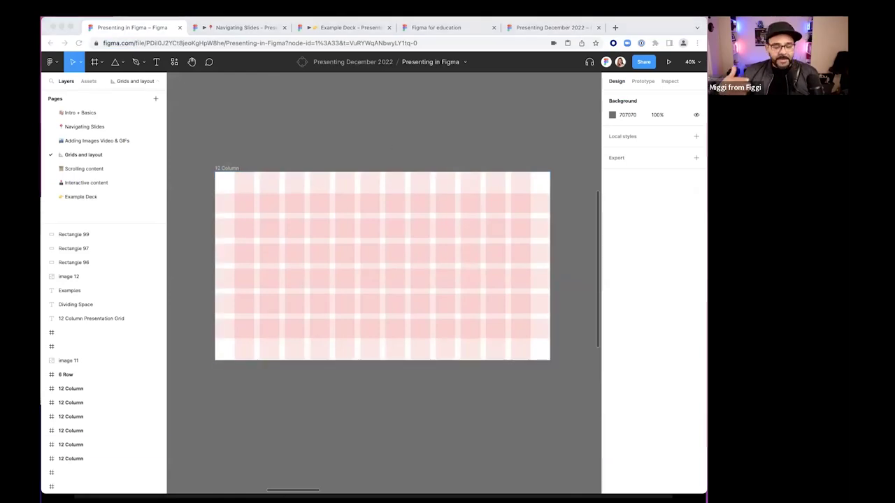
Navigate to the blue 12 Column Presentation Grid frame, select it and zoom in
click(244, 146)
scroll(362, 144, left, 10)
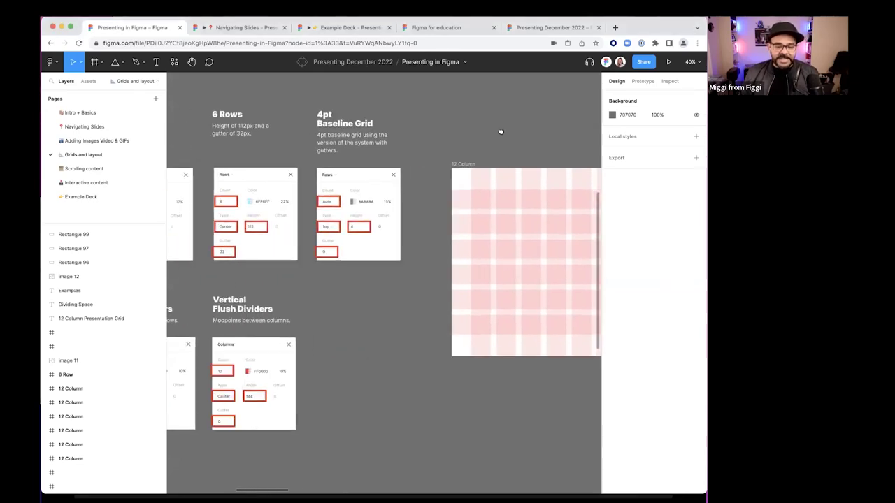
scroll(487, 136, down, 5)
scroll(277, 162, left, 4)
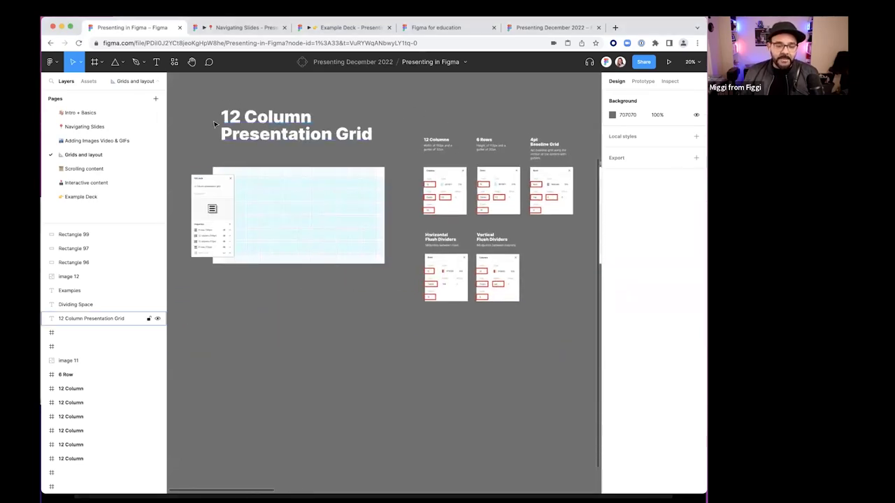
click(294, 216)
scroll(258, 203, up, 5)
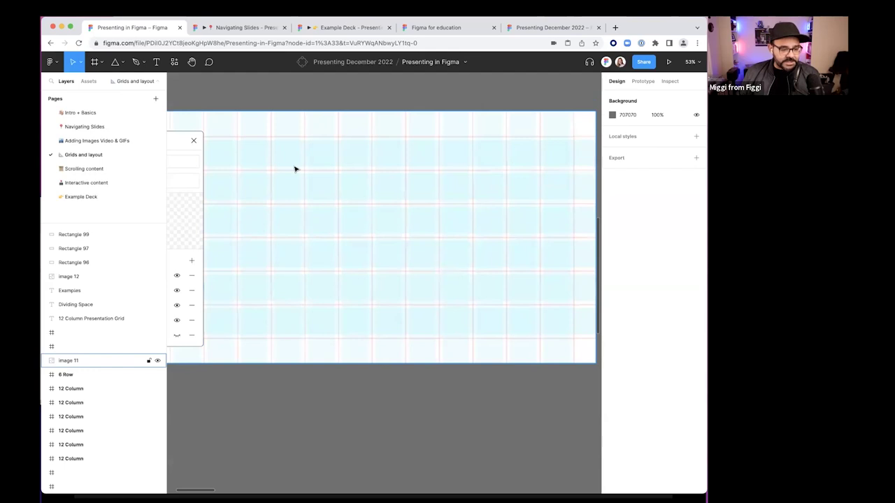
Add a text layer reading 'asdasd' inside the pink 12 Column frame
scroll(296, 168, down, 3)
scroll(266, 382, right, 15)
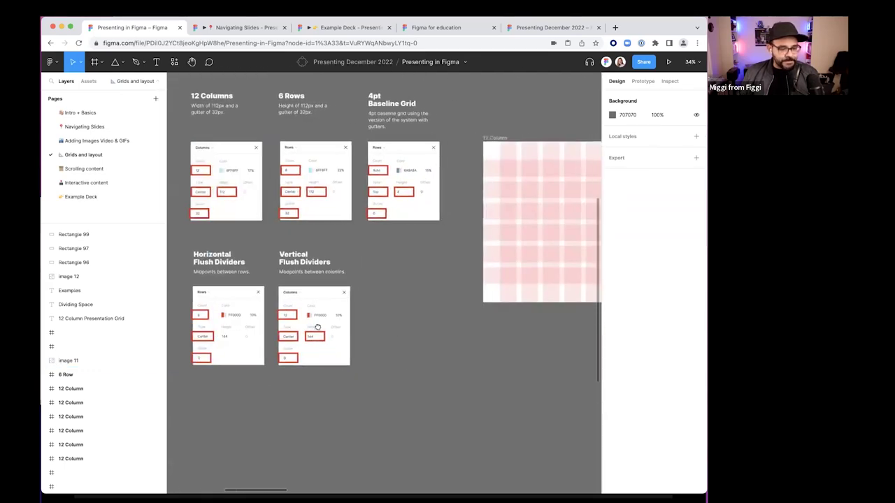
scroll(398, 312, right, 5)
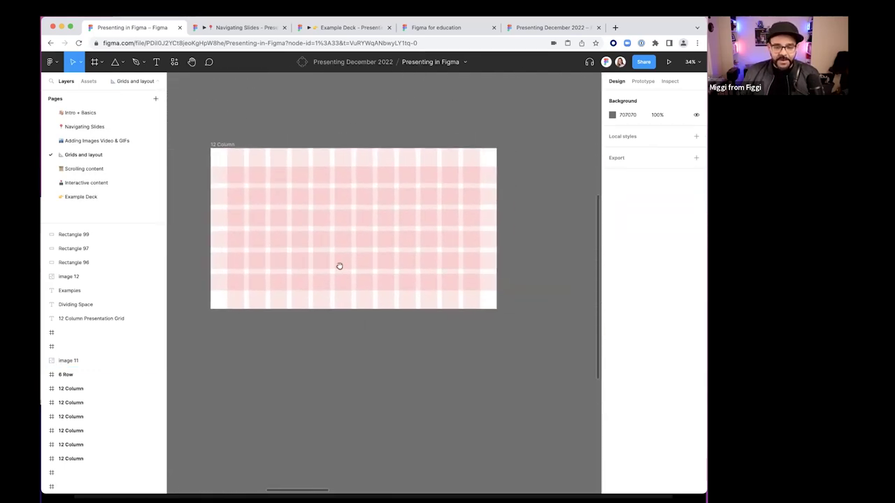
scroll(258, 233, up, 2)
key(t)
click(274, 209)
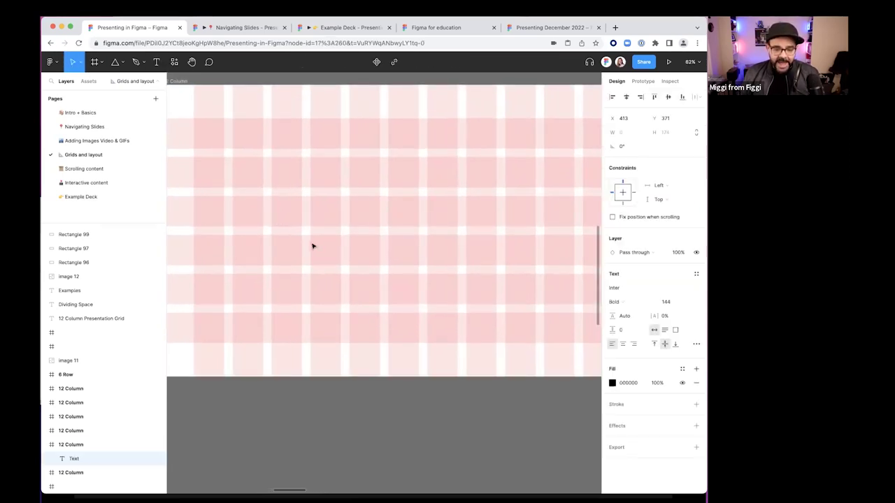
text(asdasd)
click(301, 295)
Nudge the 'asdasd' text slightly lower in the frame and deselect it
scroll(301, 296, left, 2)
click(358, 228)
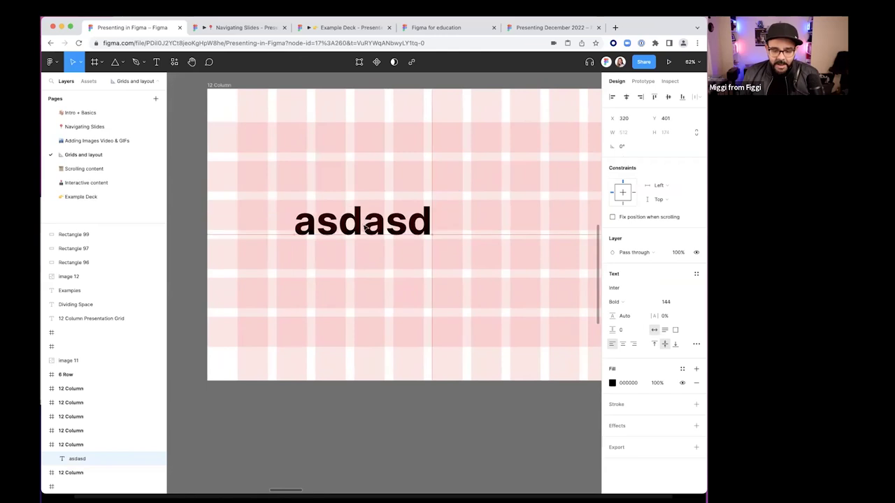
scroll(316, 223, up, 5)
drag(316, 222, 316, 225)
scroll(301, 263, down, 10)
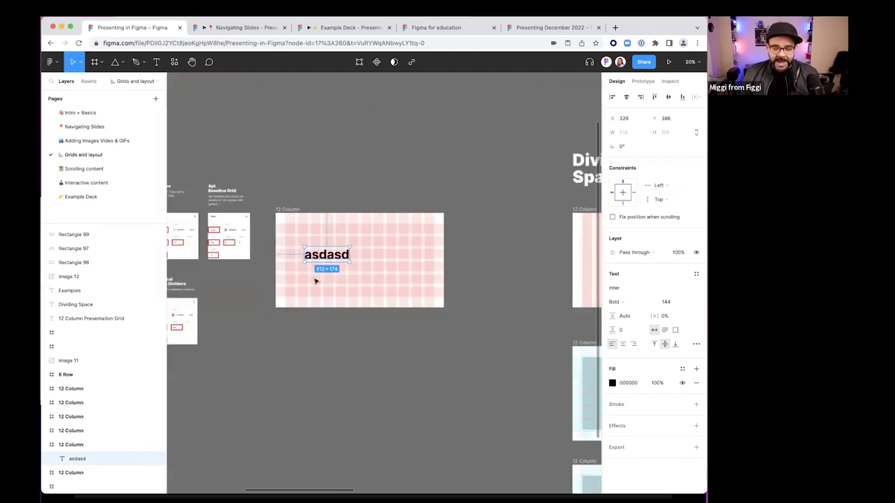
click(308, 269)
scroll(294, 231, down, 5)
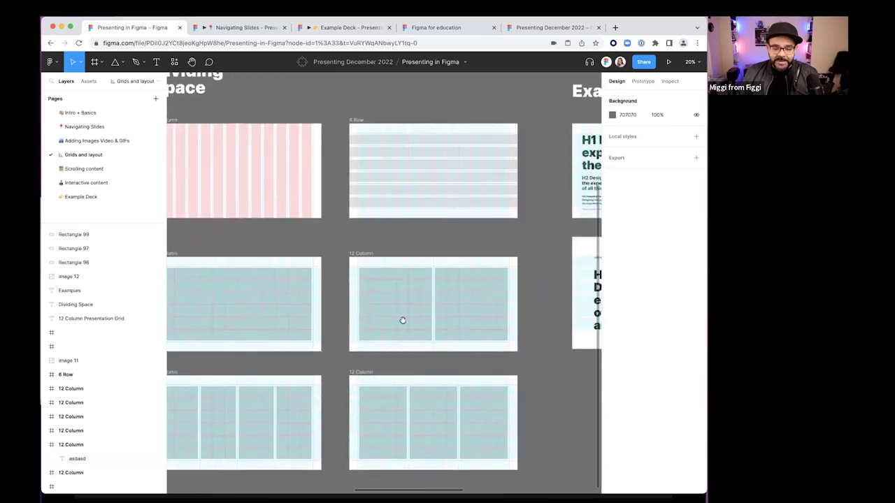
scroll(266, 329, left, 3)
Toggle the layout grids off and on several times with Ctrl+G
key(ctrl+g)
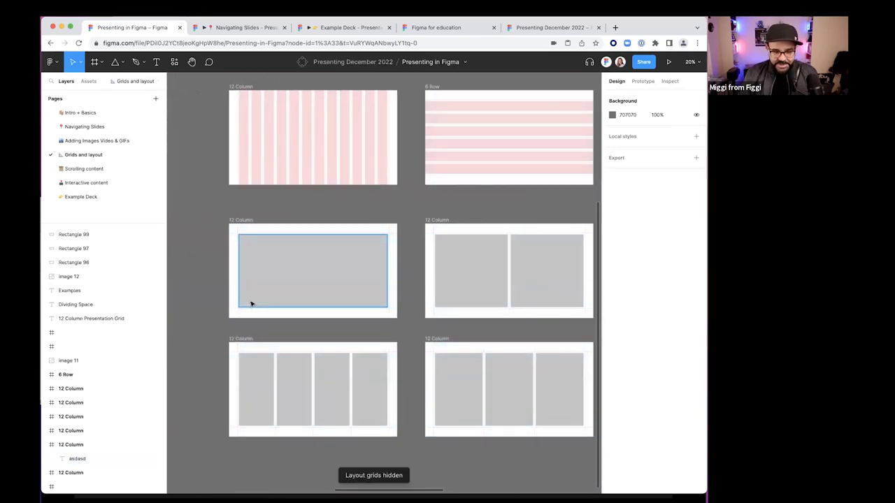
scroll(251, 303, up, 2)
scroll(257, 257, down, 3)
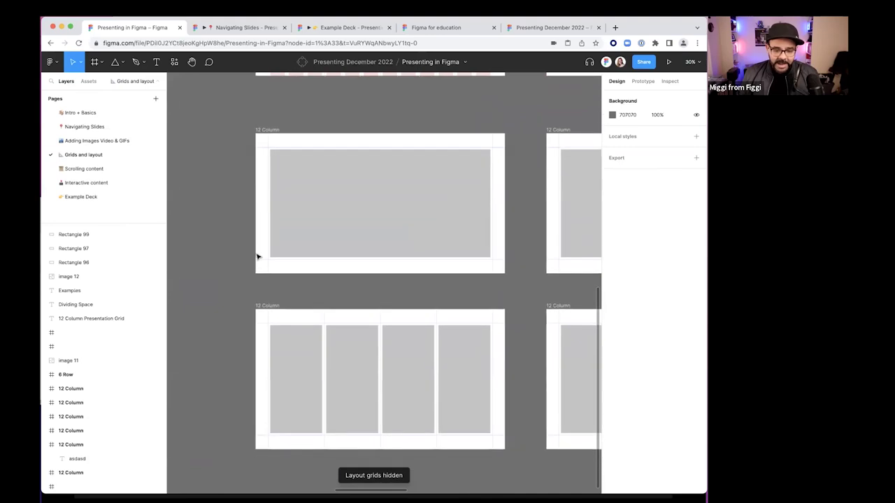
key(ctrl+g)
key(ctrl+g)
key(ctrl+g)
key(ctrl+g)
key(ctrl+g)
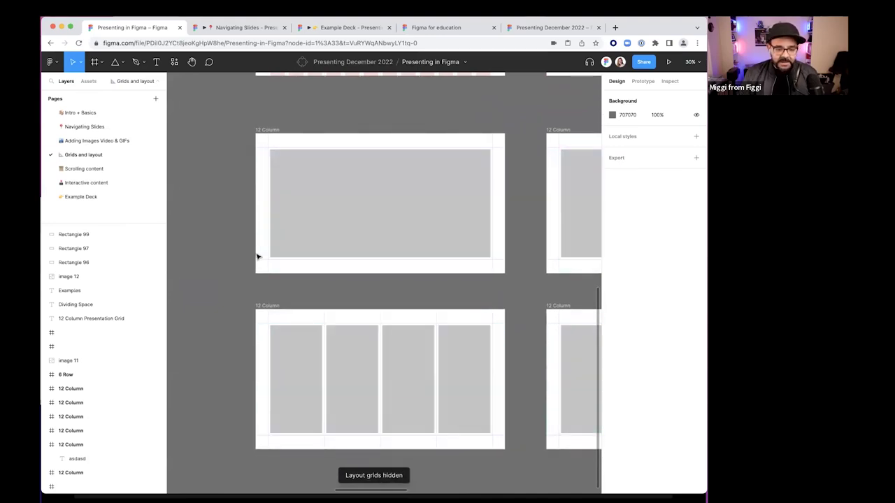
key(ctrl+g)
key(ctrl+g)
key(ctrl+g)
key(ctrl+g)
key(ctrl+g)
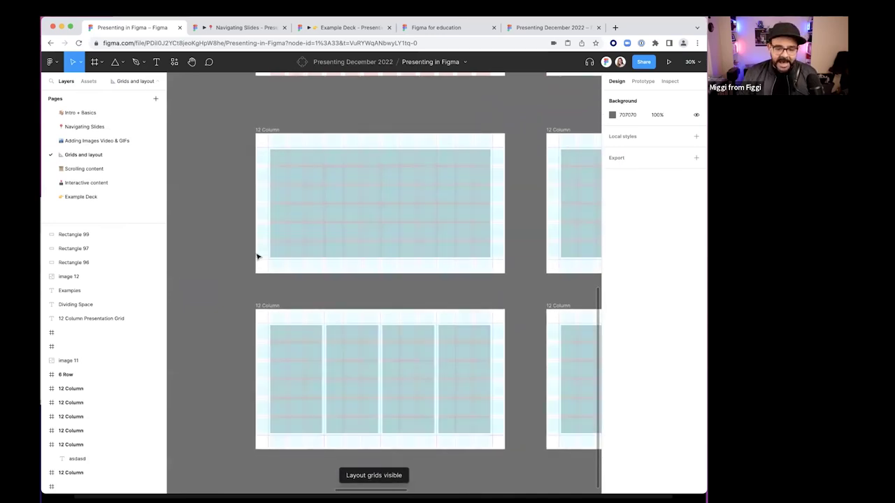
scroll(260, 248, up, 2)
key(ctrl+g)
key(ctrl+g)
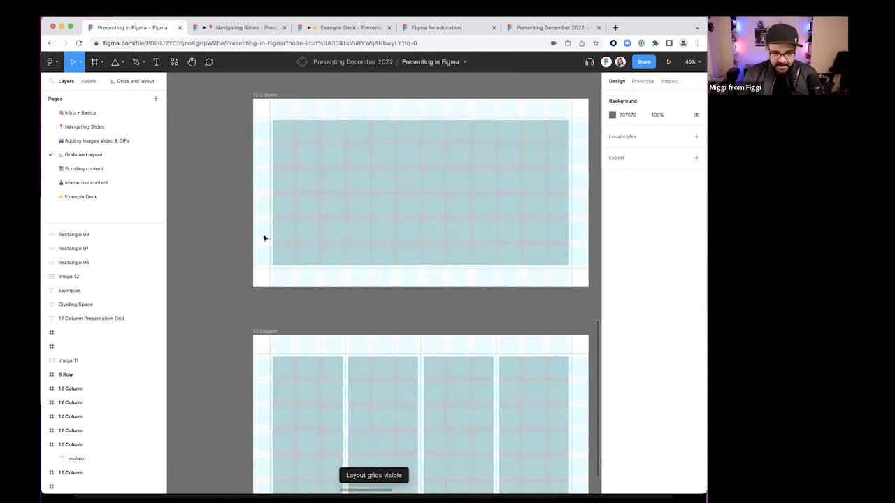
key(ctrl+g)
key(ctrl+g)
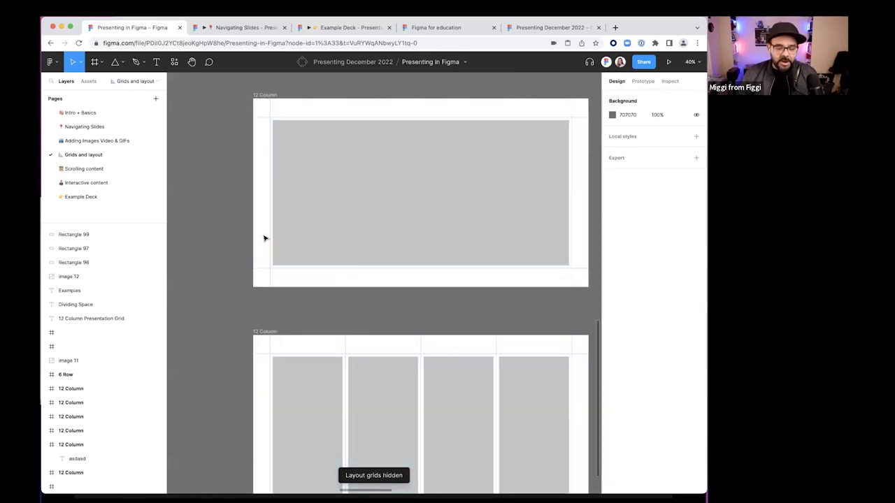
Zoom in on the asdasd frame and switch the layout grids back on
scroll(410, 251, up, 5)
scroll(409, 252, left, 5)
scroll(383, 246, up, 2)
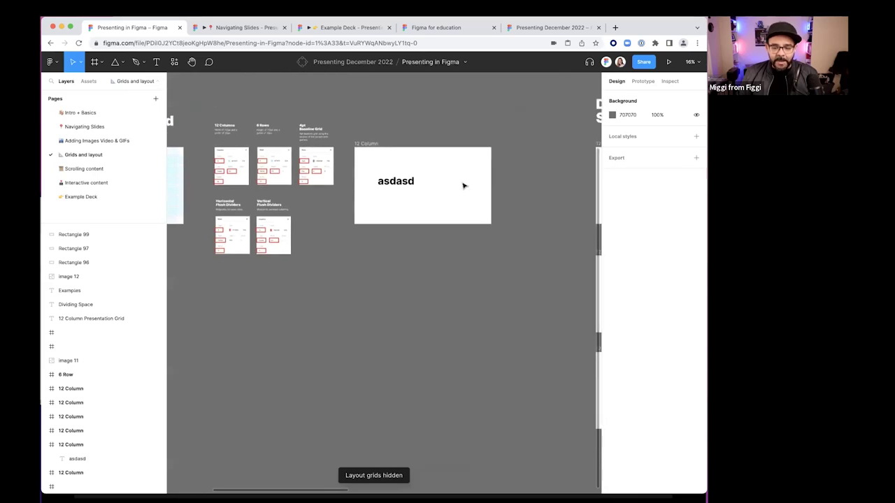
scroll(463, 184, up, 5)
scroll(445, 184, up, 2)
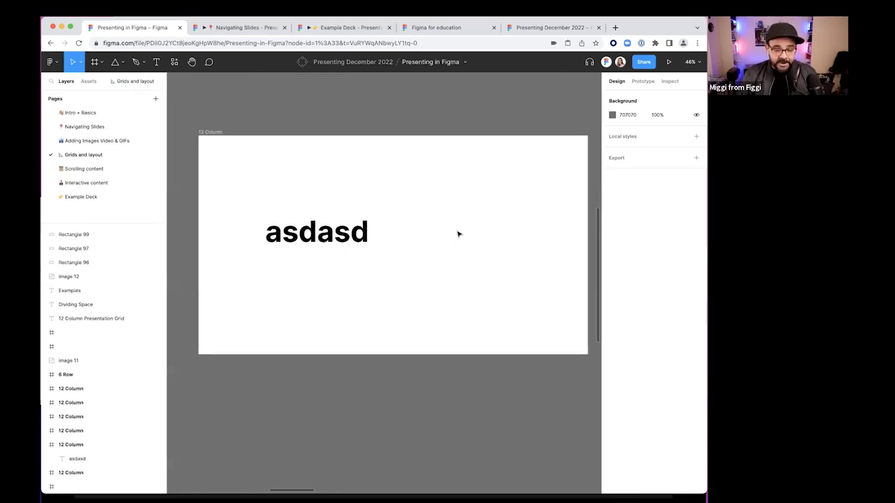
key(ctrl+g)
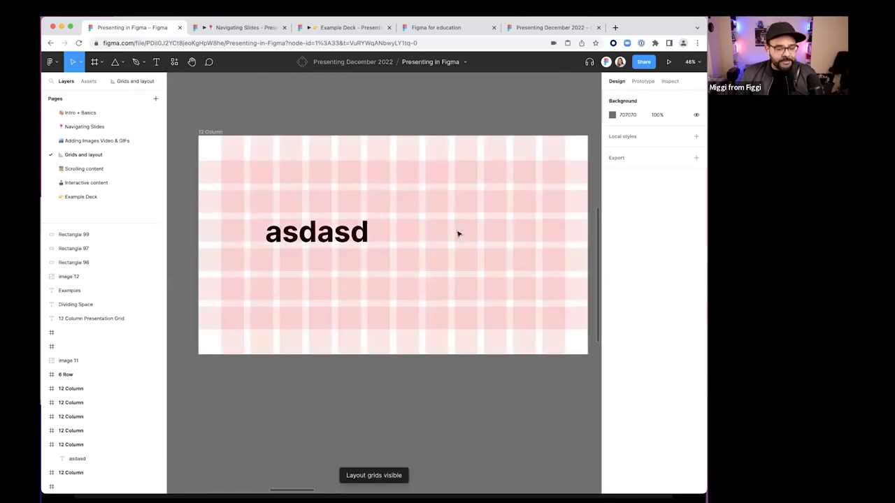
scroll(409, 125, down, 4)
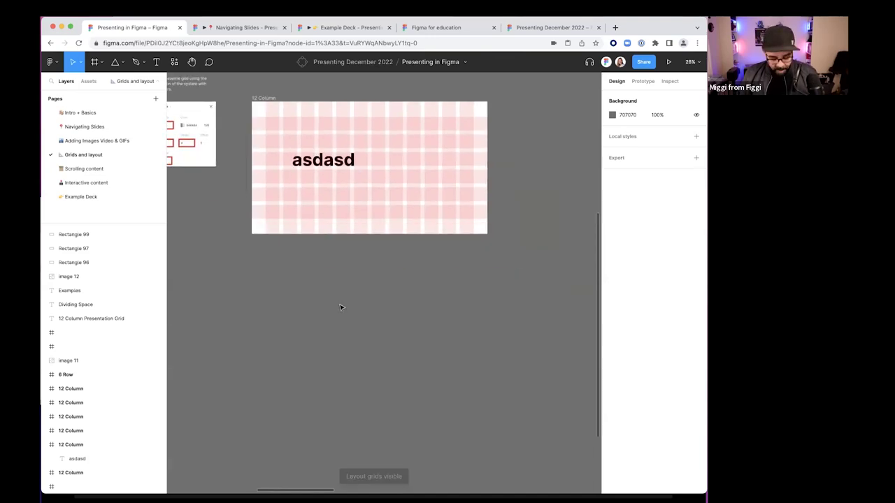
Draw Frame 6 at the 1920×1080 Slide 16:9 preset, lined up below the 12 Column frame
click(267, 100)
click(318, 343)
key(f)
drag(281, 297, 399, 361)
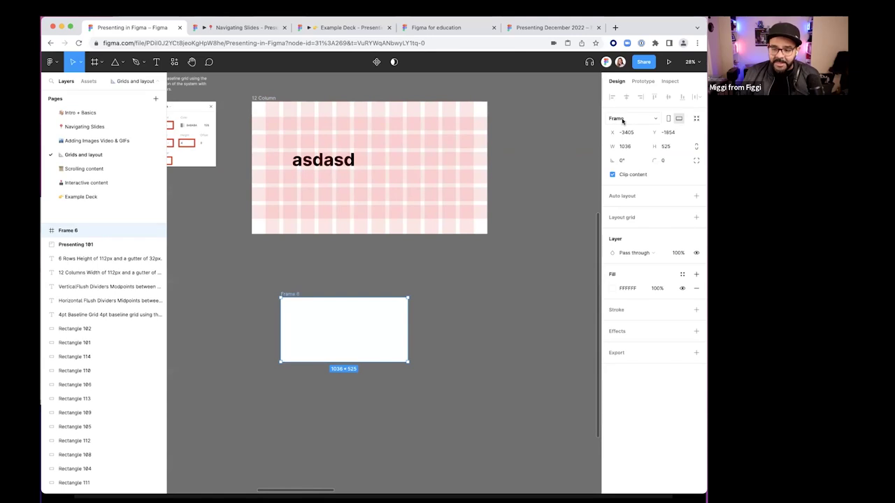
click(622, 120)
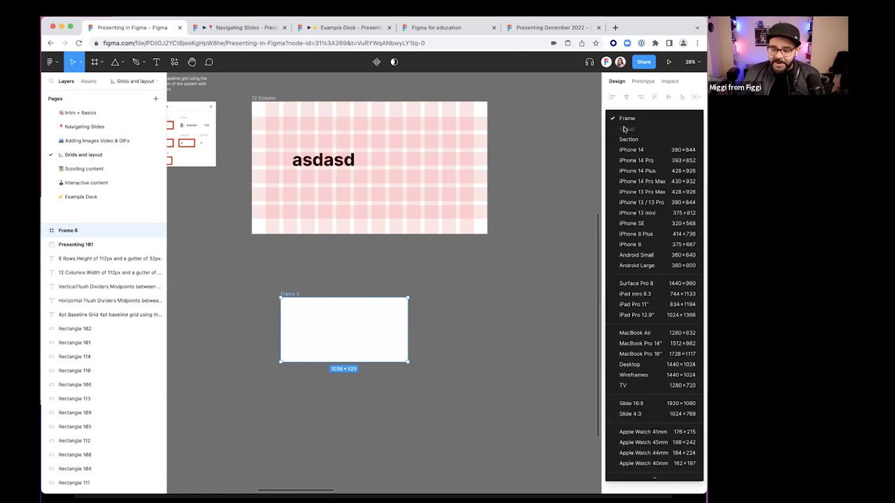
click(643, 403)
drag(432, 363, 403, 352)
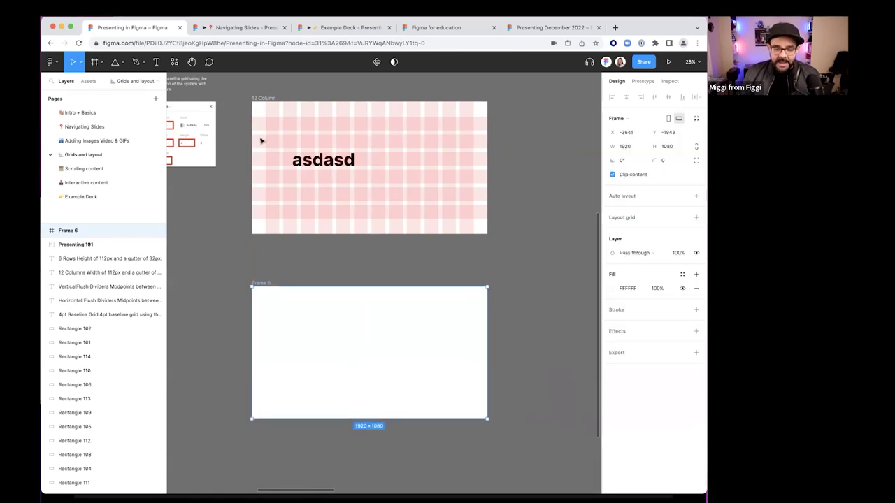
click(266, 103)
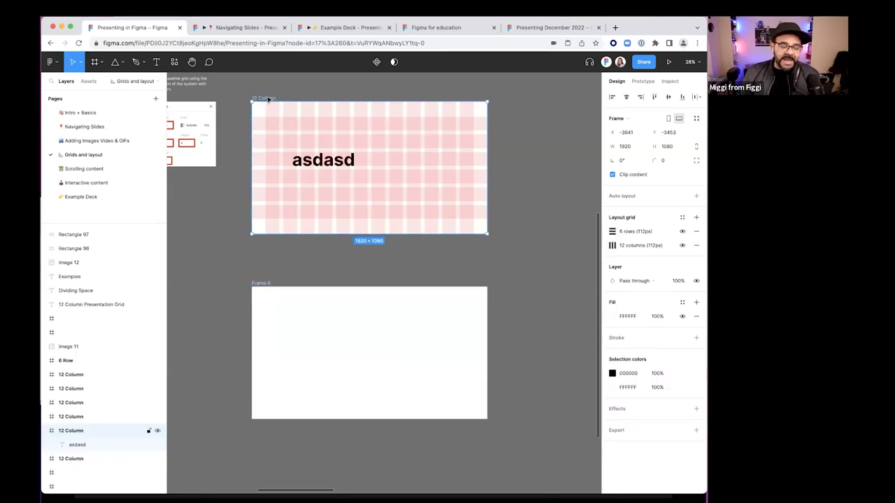
Save the 12 Column frame's layout grid as the Miggi 12 Column Grid style
click(682, 218)
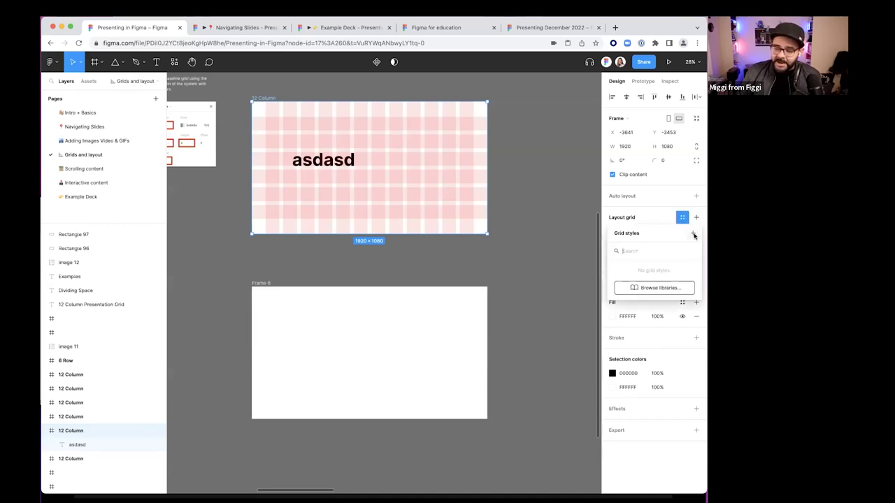
click(693, 234)
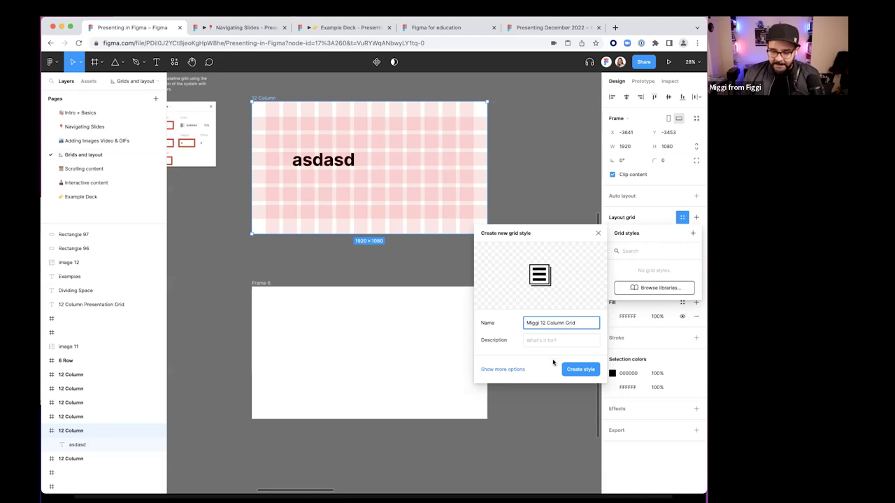
click(578, 370)
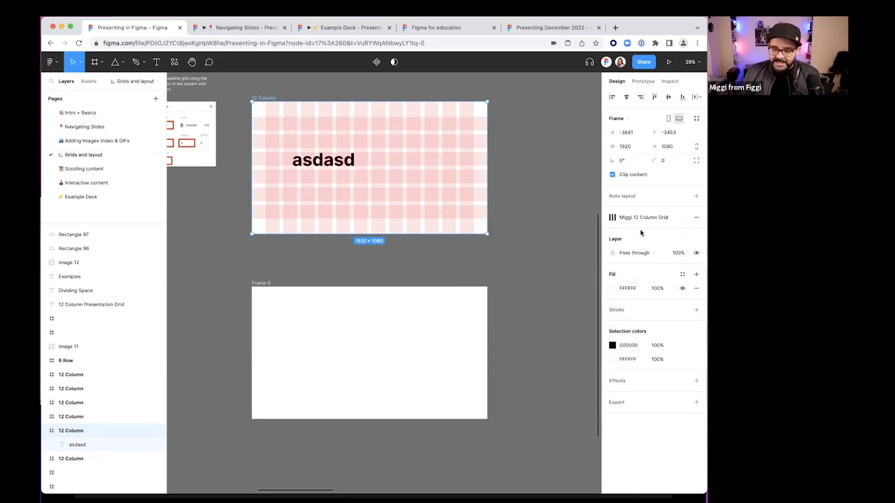
Add a layout grid to Frame 6 and apply the Miggi 12 Column Grid style
click(260, 283)
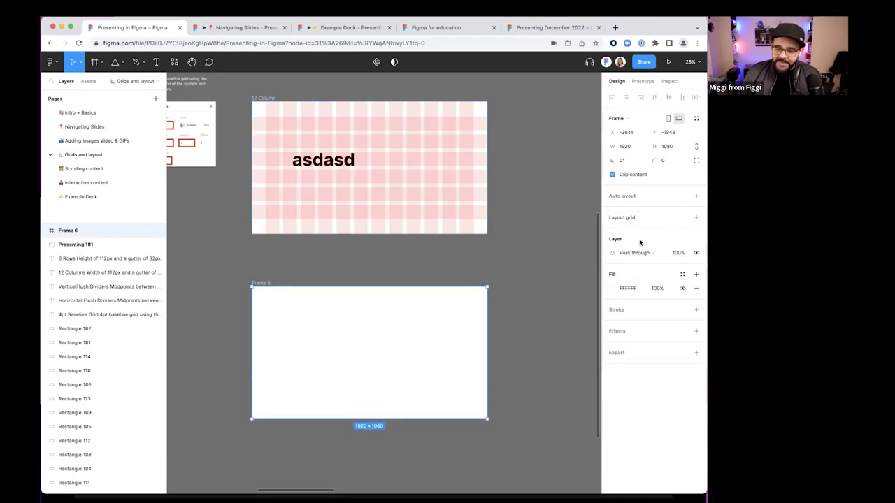
click(627, 219)
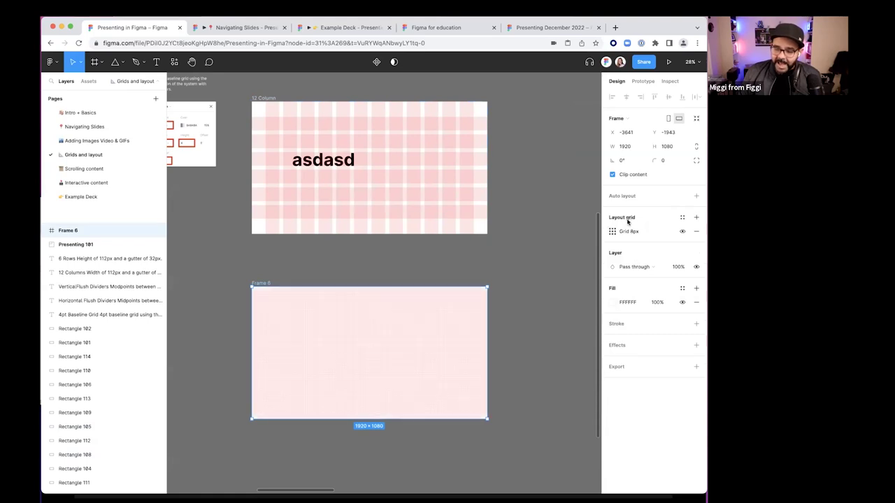
click(681, 218)
click(649, 271)
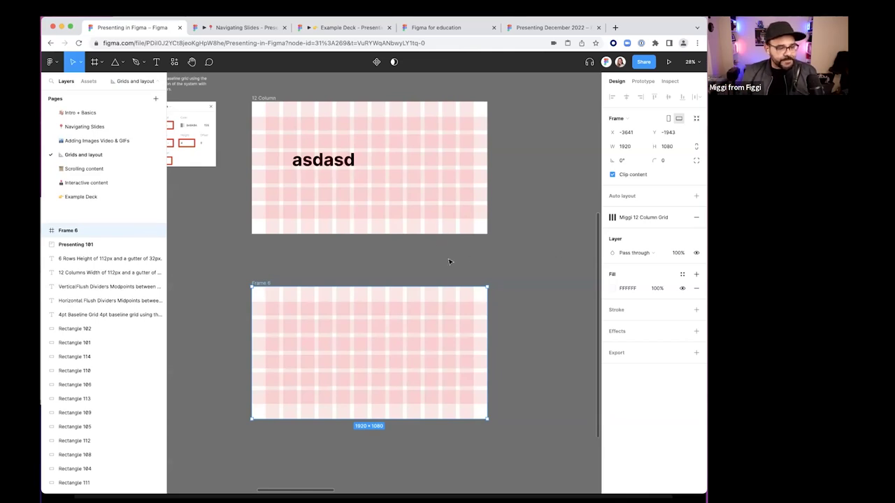
Draw a rectangle in Frame 6's upper-left, snapped to the grid columns
click(415, 256)
scroll(349, 273, down, 3)
scroll(455, 262, right, 5)
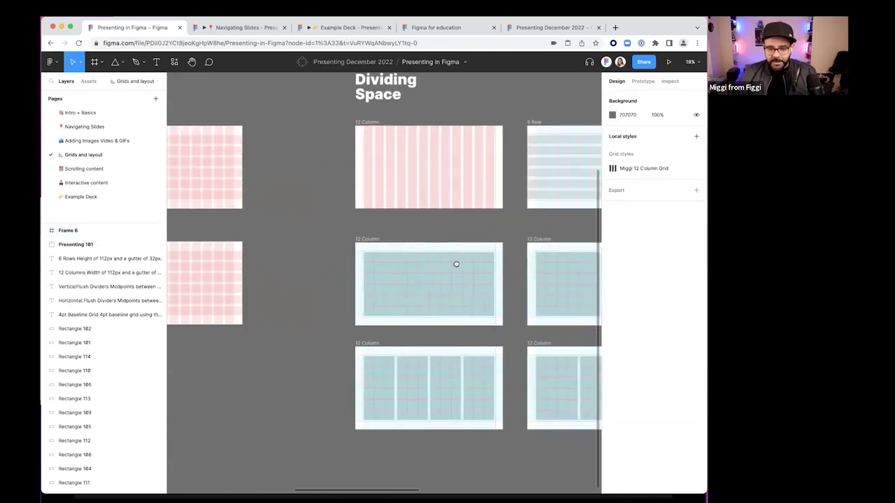
scroll(421, 248, right, 6)
scroll(420, 248, up, 1)
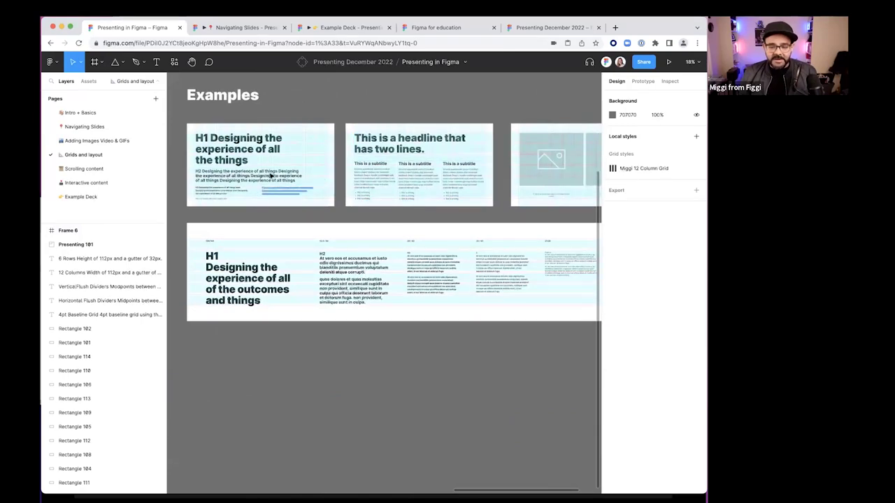
scroll(239, 232, left, 10)
scroll(347, 261, up, 5)
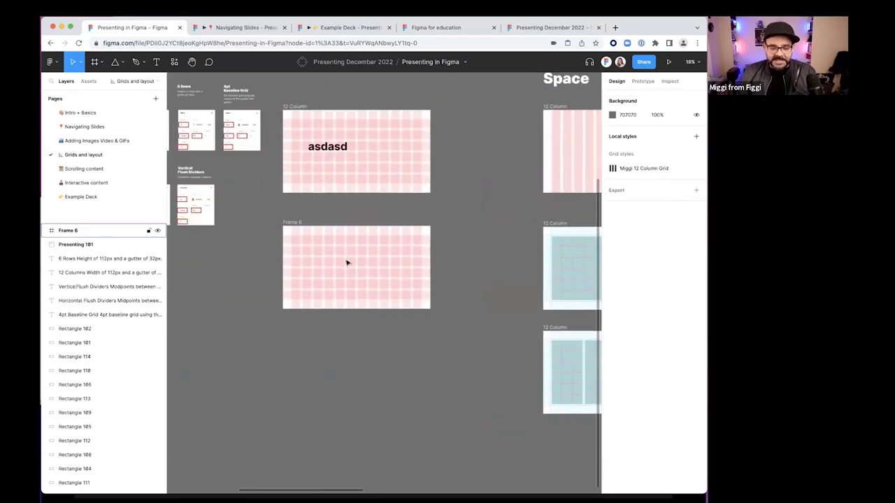
scroll(248, 264, up, 4)
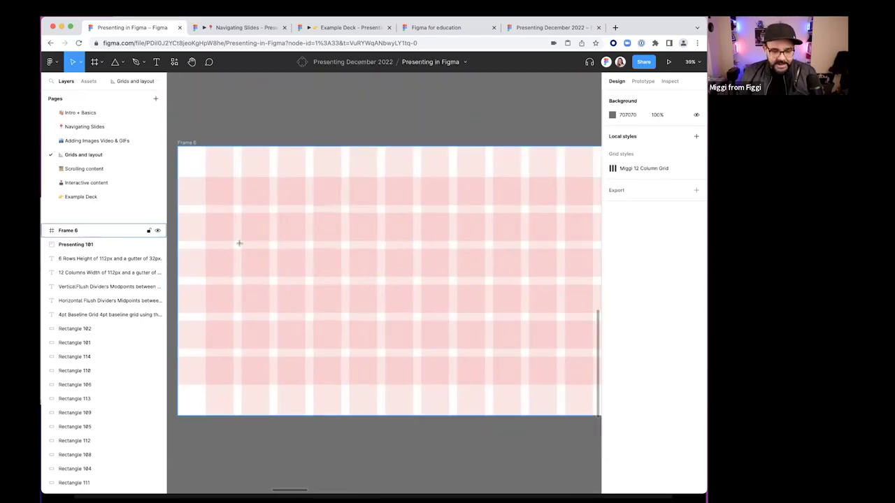
key(r)
mouse_move(213, 186)
mouse_down()
mouse_move(310, 307)
mouse_move(297, 293)
mouse_up()
drag(255, 246, 249, 242)
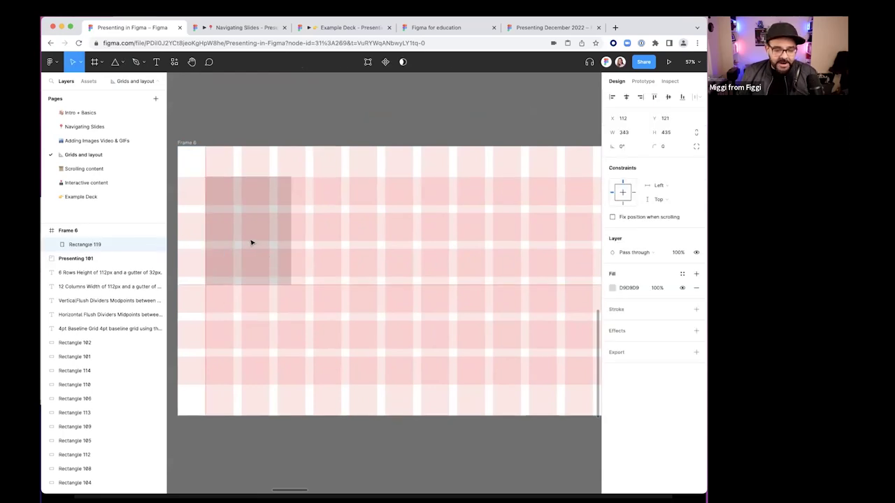
Fill the rectangle red E44A4A and resize it to 400×400 on the grid
click(613, 287)
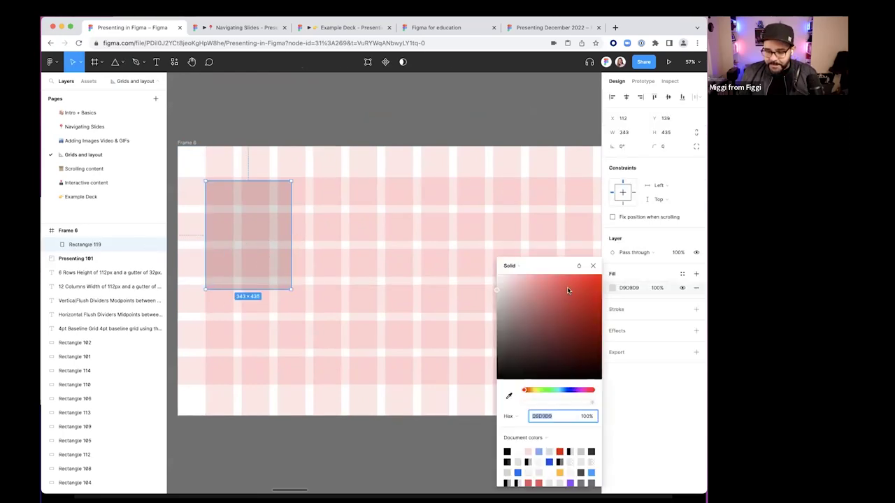
text(E44A4A)
key(Escape)
mouse_move(207, 214)
mouse_down()
mouse_move(216, 219)
mouse_move(206, 215)
mouse_up()
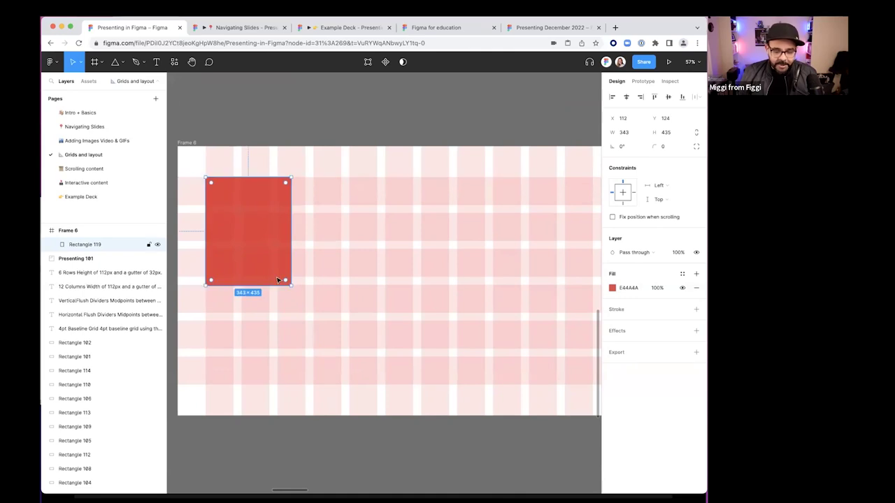
drag(292, 284, 305, 277)
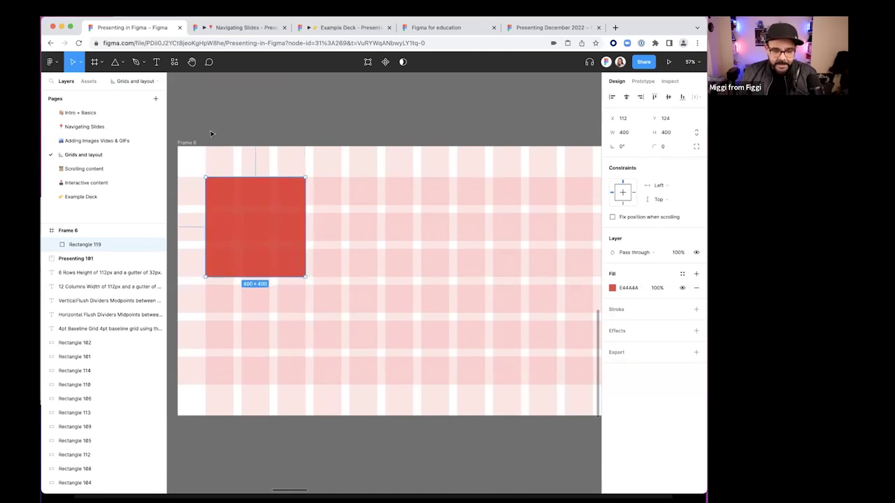
click(197, 148)
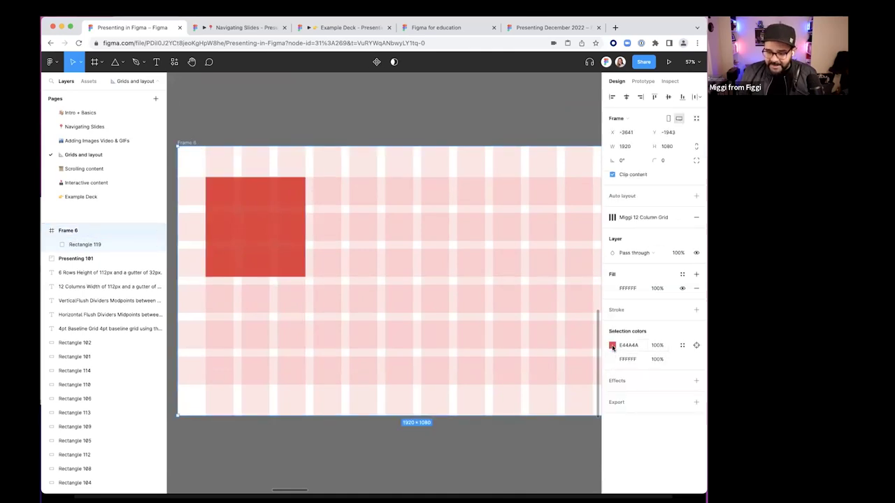
click(419, 88)
click(187, 142)
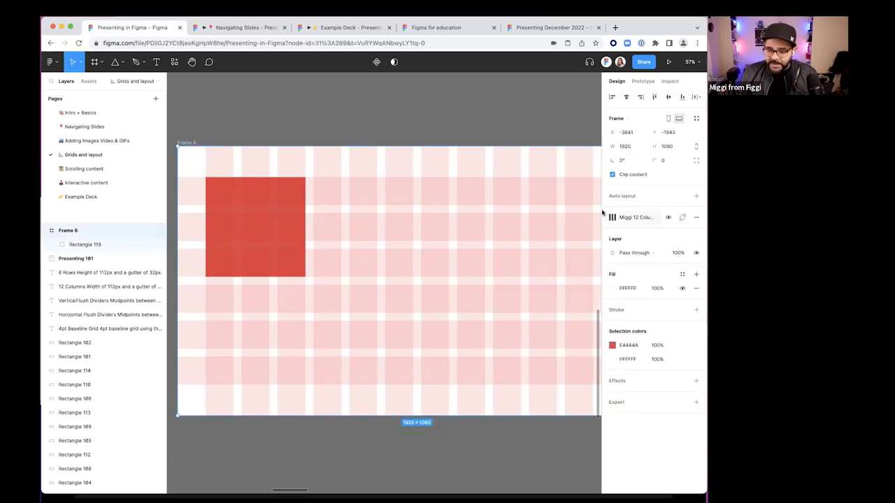
click(632, 217)
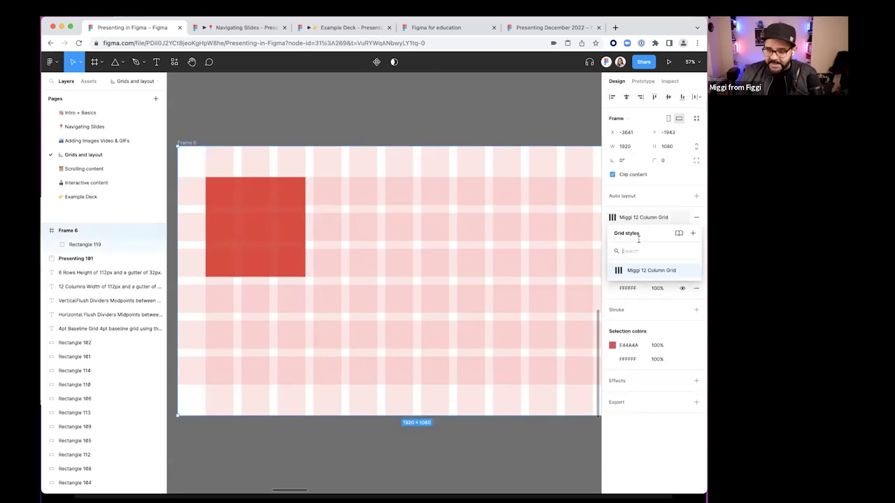
Change the grid style's row colour to navy 151F55 at 28% opacity
click(690, 272)
click(483, 420)
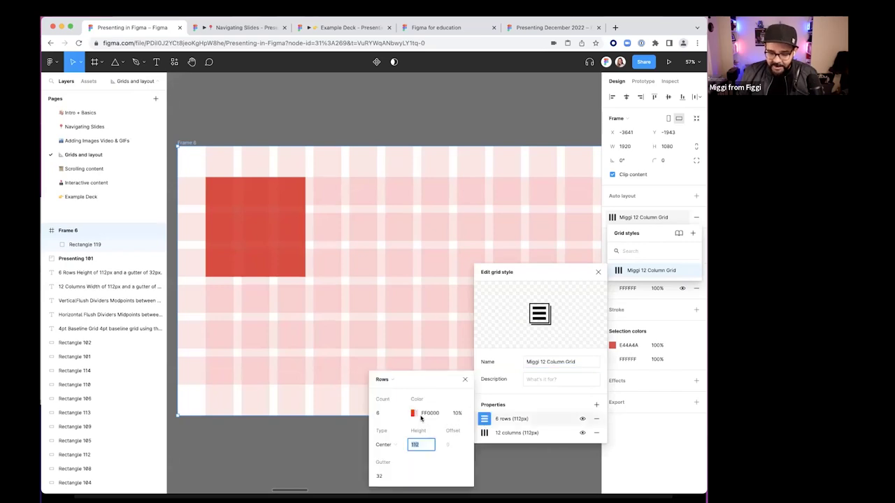
click(413, 413)
click(335, 391)
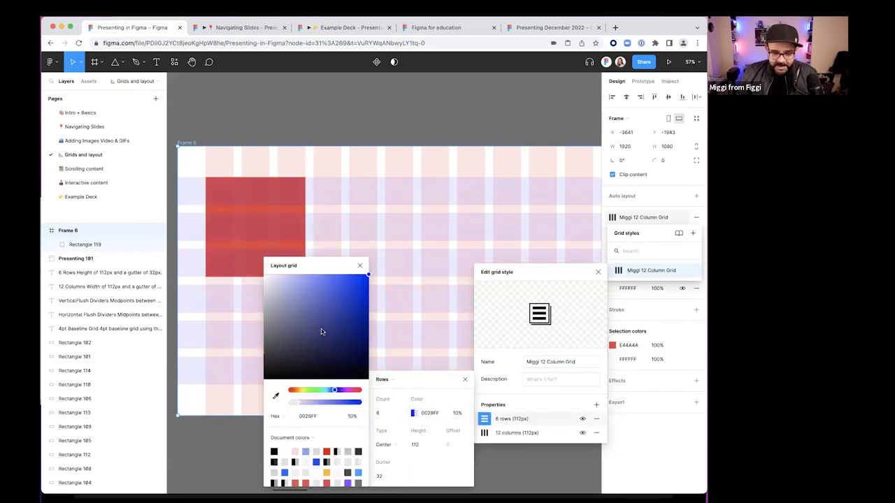
click(342, 344)
drag(304, 401, 309, 402)
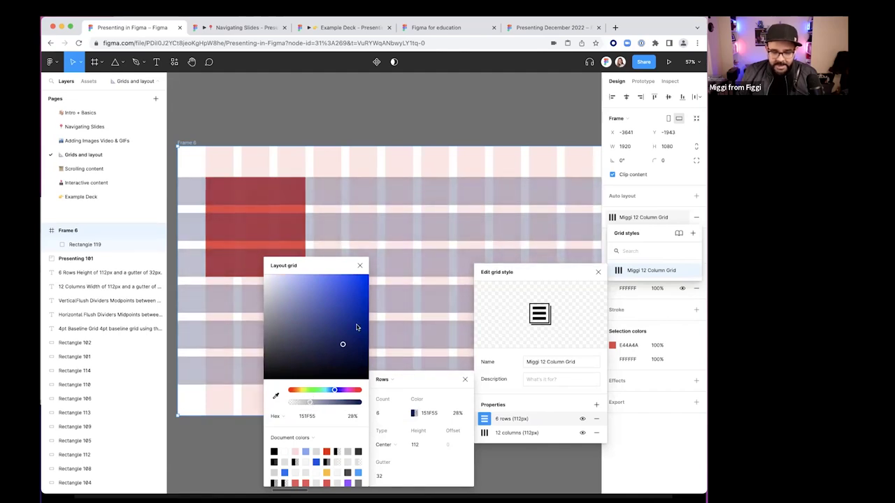
click(361, 266)
click(361, 124)
Duplicate the 400×400 red square to its right
click(294, 244)
mouse_move(306, 279)
mouse_down()
mouse_move(288, 297)
mouse_move(301, 294)
mouse_move(306, 278)
mouse_up()
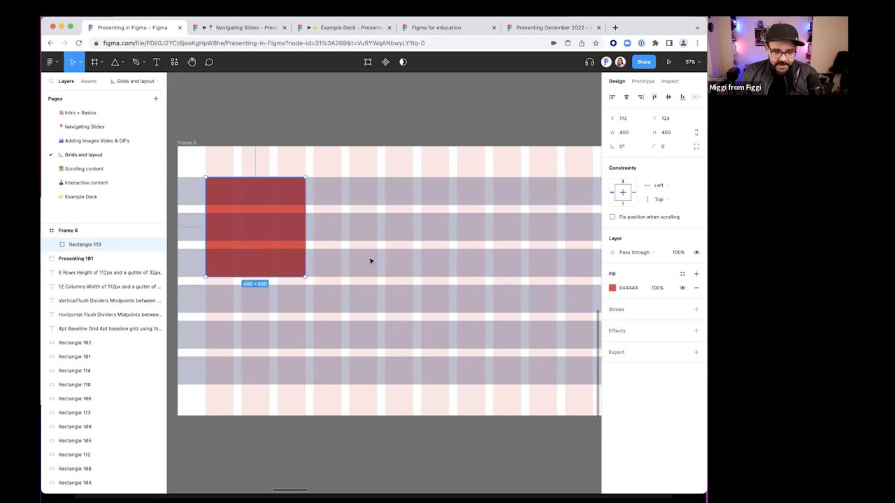
drag(252, 249, 344, 225)
Duplicate the red square further right to X 1008
click(535, 240)
scroll(535, 240, down, 1)
click(336, 207)
click(409, 230)
click(359, 235)
drag(360, 236, 458, 204)
Stretch the third square taller and duplicate a red square to X 1408
drag(451, 253, 452, 367)
click(453, 385)
scroll(392, 266, right, 2)
click(283, 223)
drag(283, 224, 499, 225)
click(487, 330)
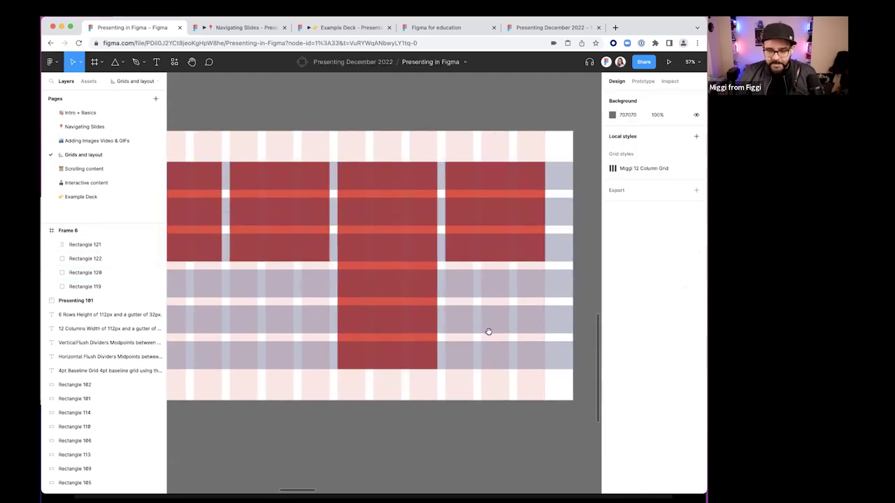
Stretch the second red rectangle to 544 px tall and add a shorter copy beneath it
scroll(508, 295, down, 3)
scroll(507, 296, down, 1)
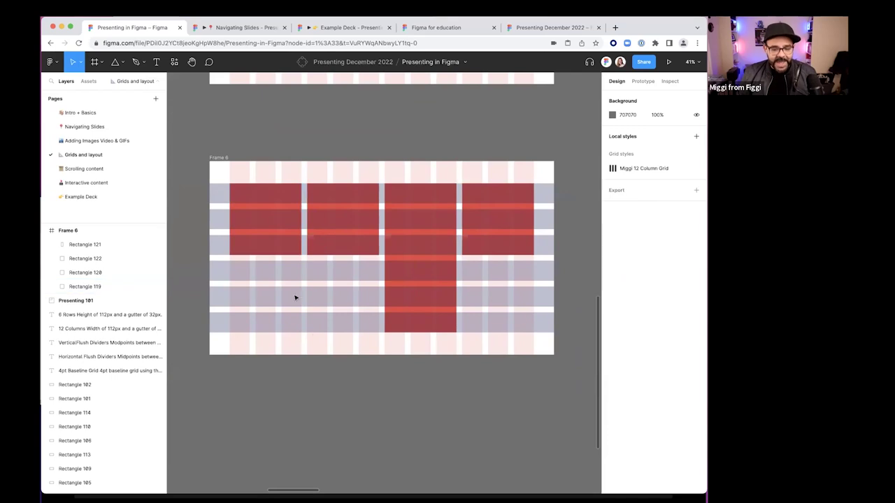
scroll(346, 273, up, 3)
click(348, 233)
drag(351, 237, 359, 278)
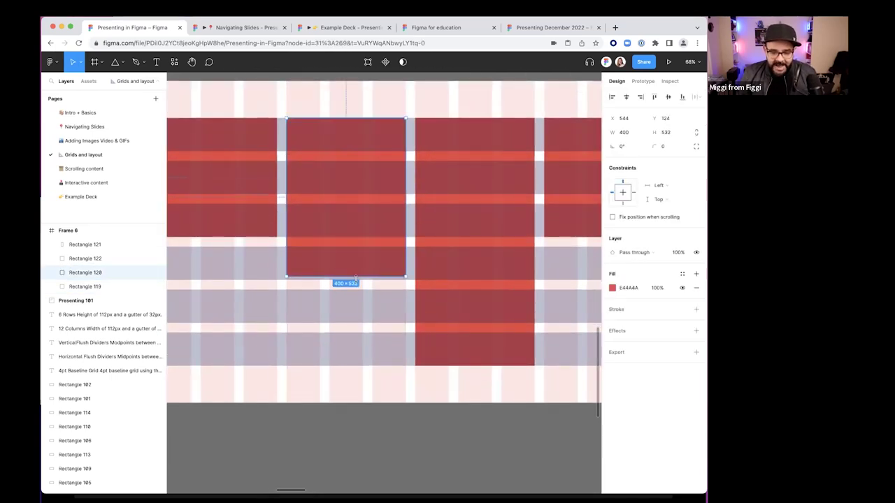
click(339, 360)
scroll(339, 359, left, 2)
click(370, 169)
drag(370, 170, 375, 258)
drag(380, 202, 376, 286)
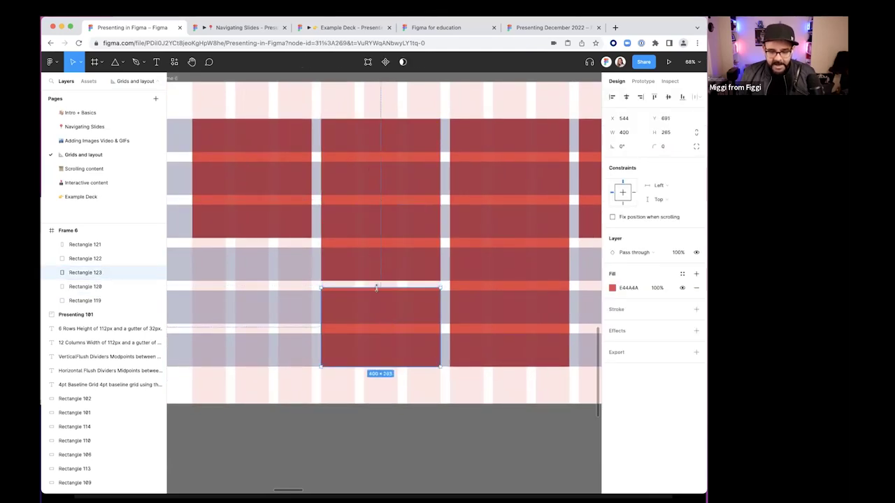
click(294, 298)
Hide the layout grids and duplicate Frame 6 into a new frame below
scroll(291, 297, down, 3)
scroll(292, 297, down, 2)
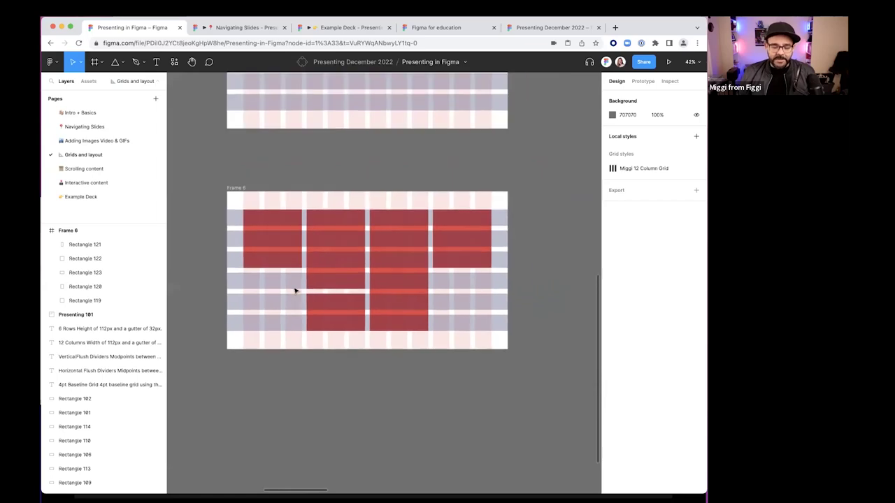
key(ctrl+g)
scroll(446, 284, down, 1)
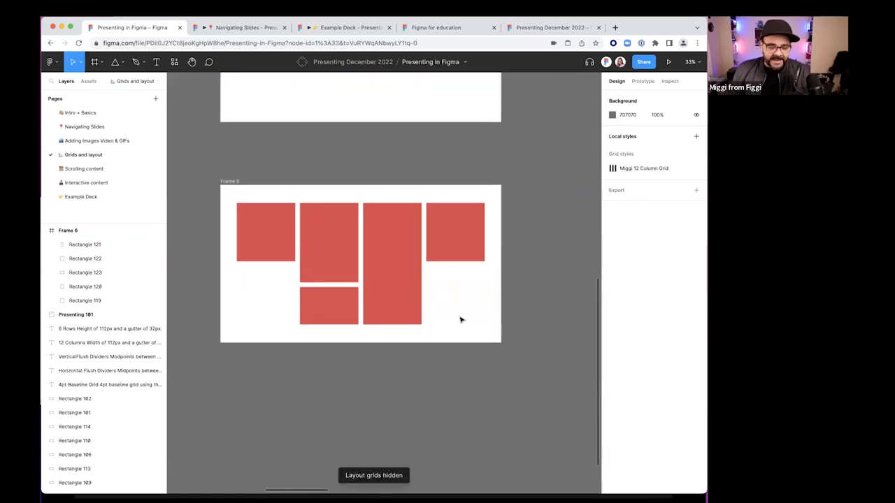
scroll(453, 302, down, 1)
scroll(233, 133, down, 2)
drag(231, 162, 227, 330)
Show the layout grids again and delete all five red rectangles from Frame 7
scroll(226, 330, down, 4)
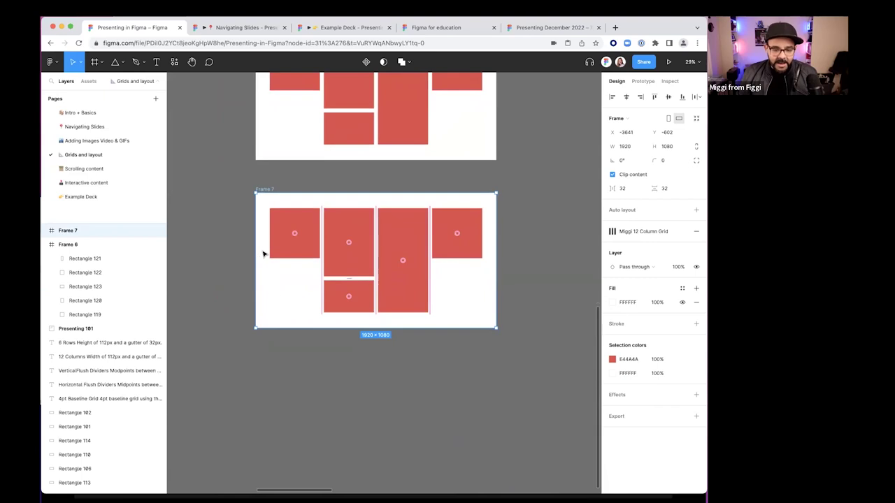
scroll(260, 183, up, 2)
scroll(261, 179, down, 1)
click(262, 181)
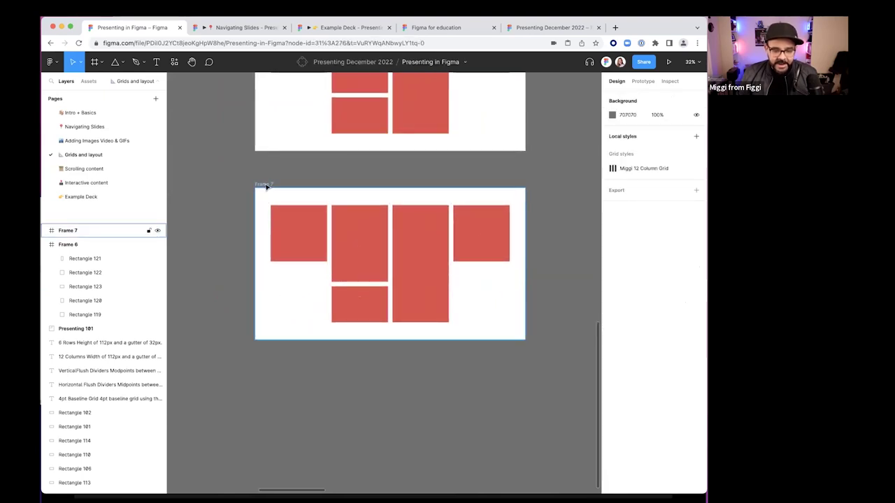
key(ctrl+g)
right_click(294, 172)
click(286, 278)
scroll(274, 279, up, 1)
scroll(274, 280, up, 2)
drag(266, 178, 464, 319)
key(Delete)
Draw a 976×832 grey rectangle across Frame 7's right side
key(r)
scroll(282, 186, up, 1)
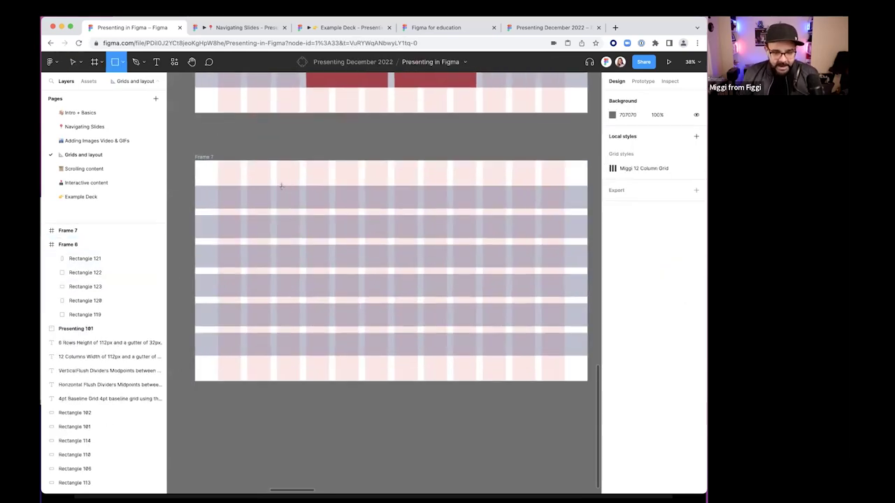
drag(215, 221, 274, 269)
key(ctrl+z)
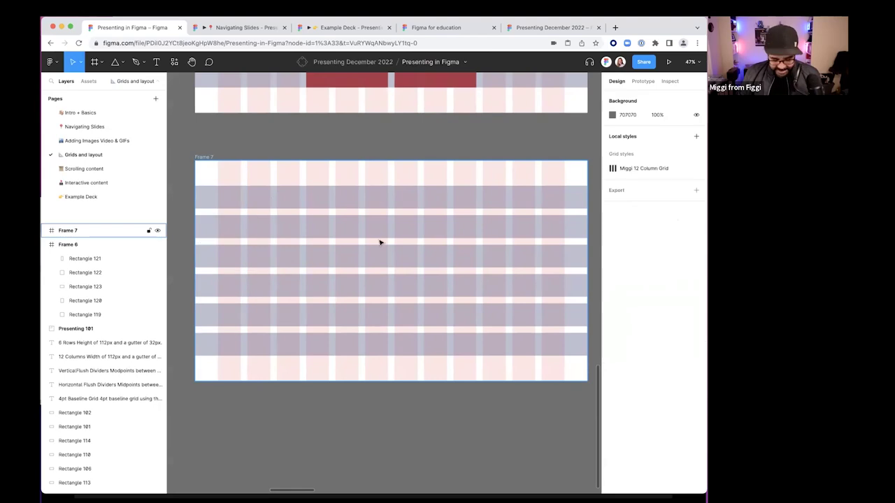
drag(365, 186, 564, 357)
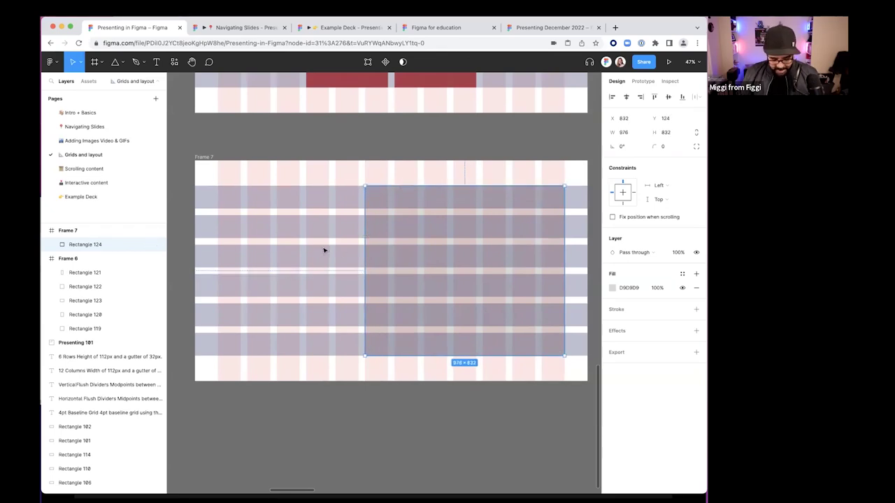
Run the Place image command and browse to the Assets folder
key(super+slash)
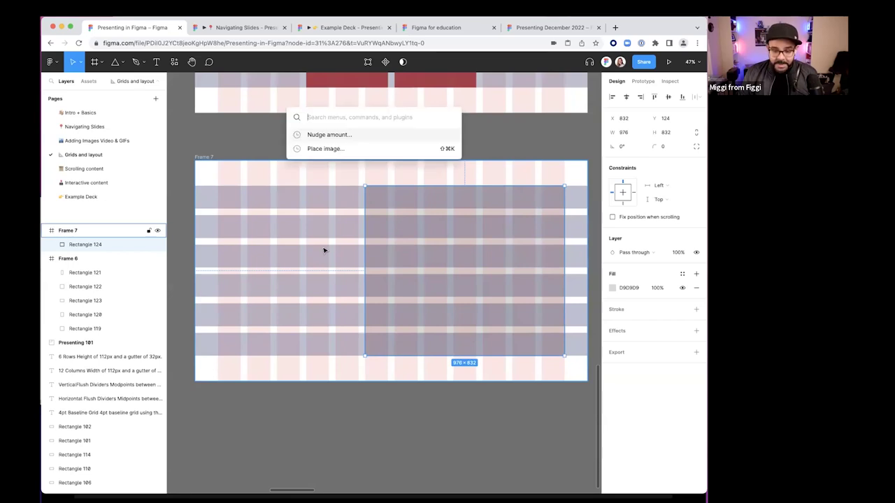
key(Down)
key(Return)
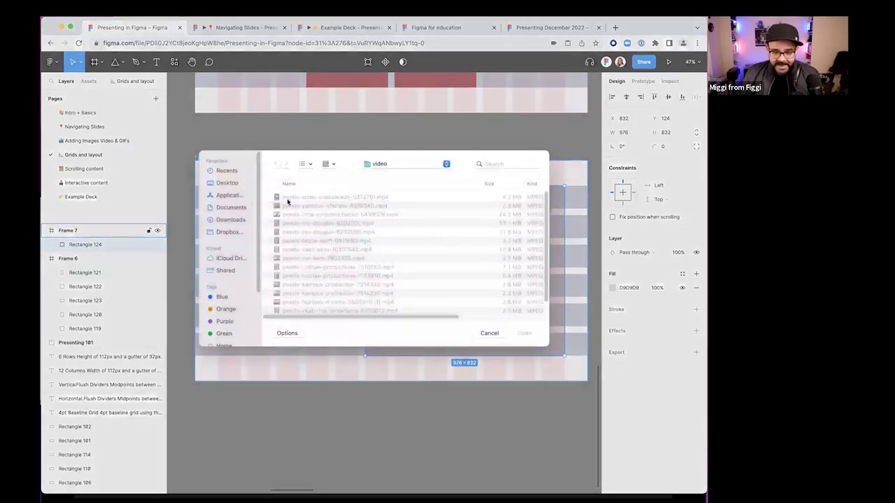
click(312, 189)
click(394, 171)
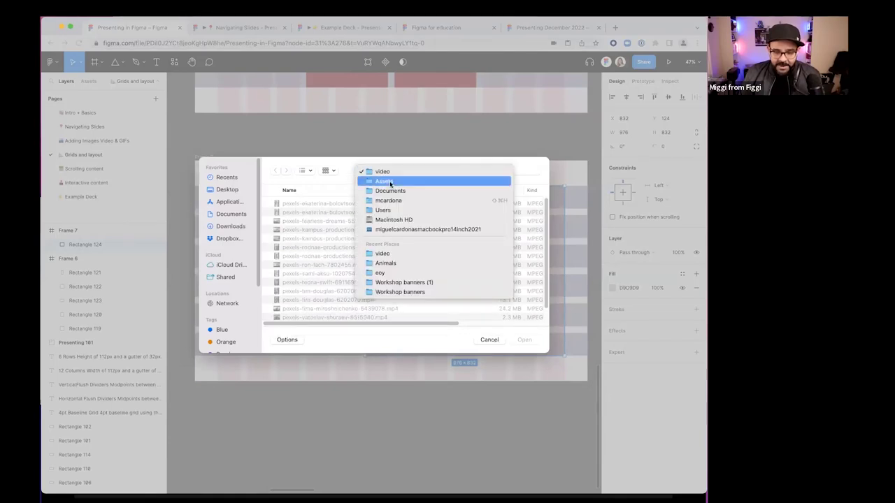
click(389, 181)
Choose the hummingbird jpg from Assets > Animals and place it into the large rectangle
double_click(290, 229)
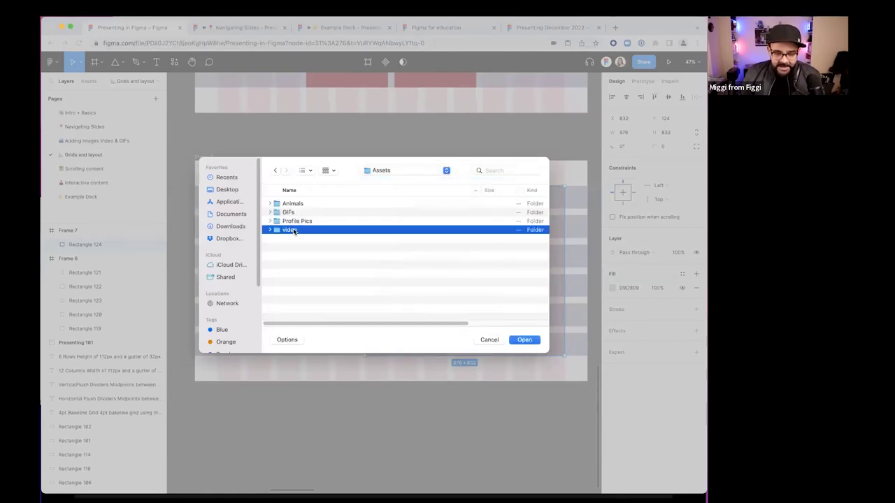
click(415, 174)
click(390, 181)
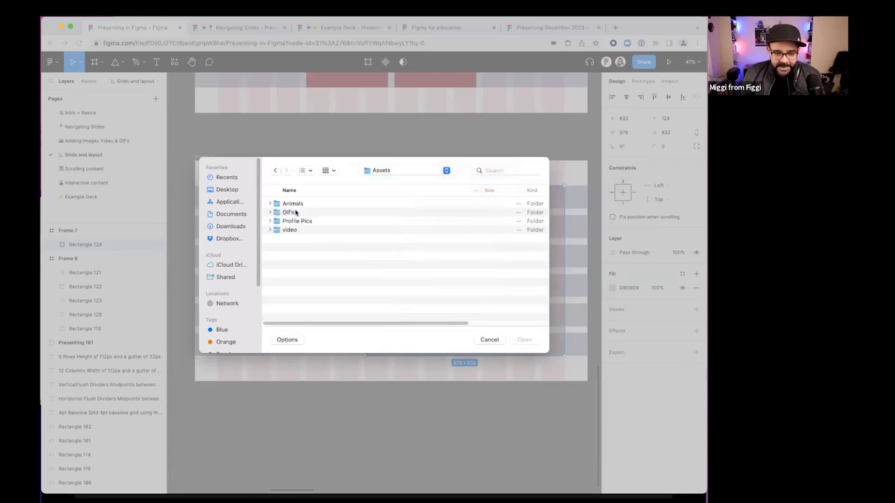
double_click(292, 203)
click(304, 213)
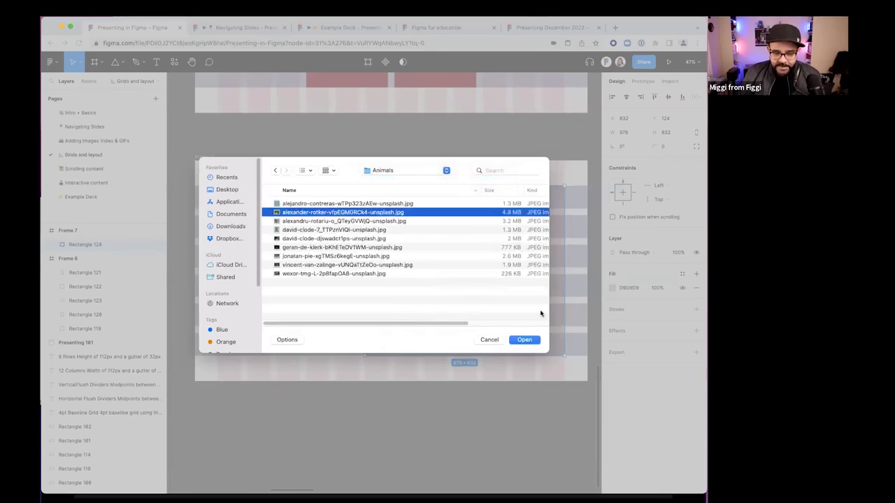
click(525, 340)
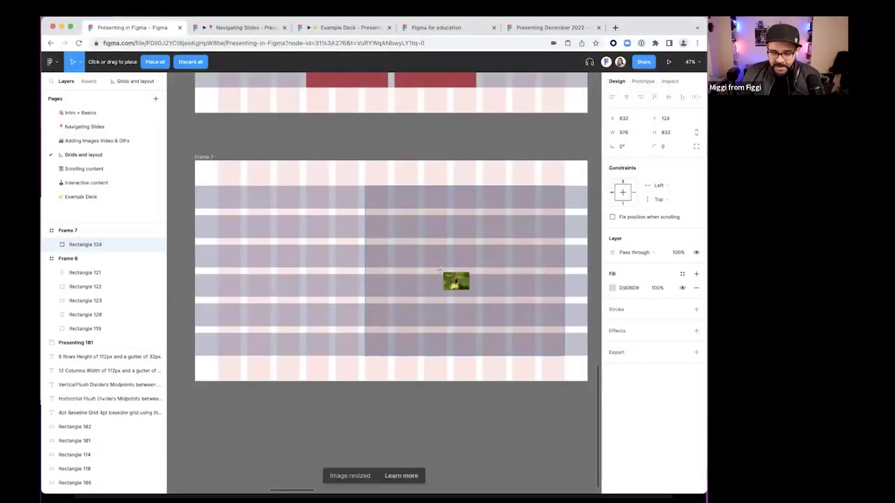
click(376, 315)
click(300, 286)
Hide the layout grids and navigate to the H1 typography frame
key(ctrl+g)
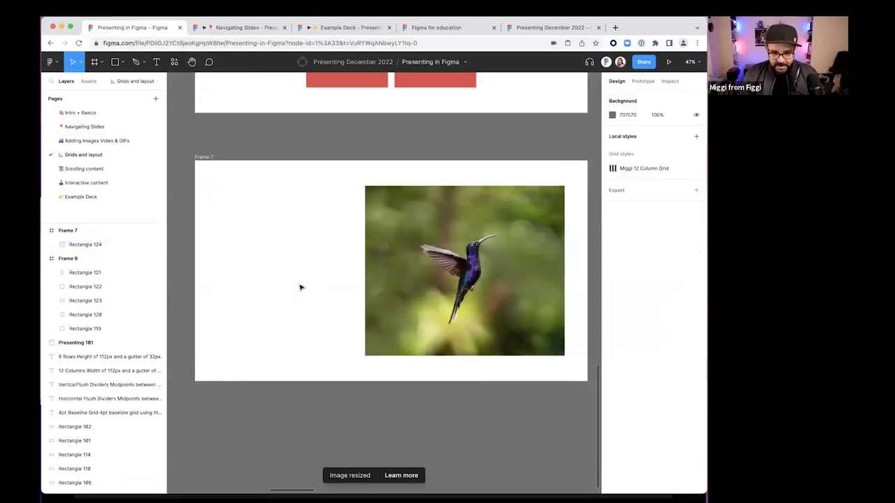
scroll(332, 283, down, 2)
scroll(331, 283, down, 5)
scroll(329, 276, right, 5)
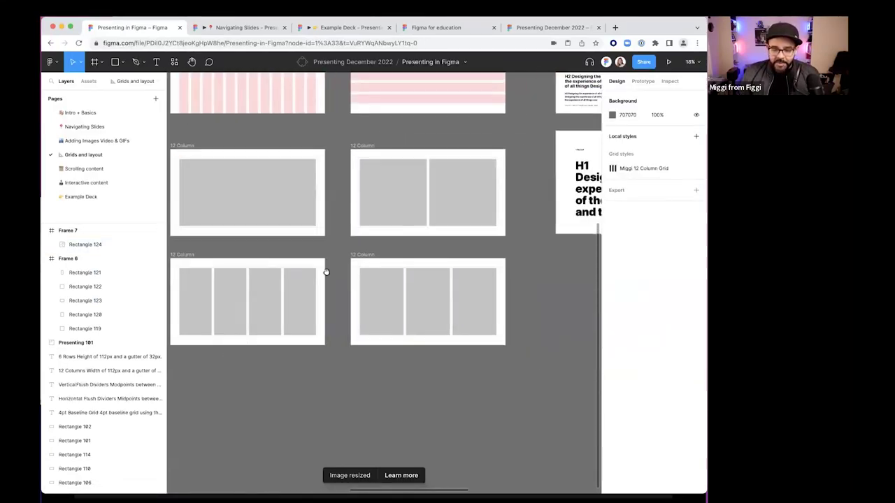
scroll(394, 248, up, 3)
key(ctrl+shift+4)
scroll(393, 248, up, 3)
scroll(377, 237, up, 2)
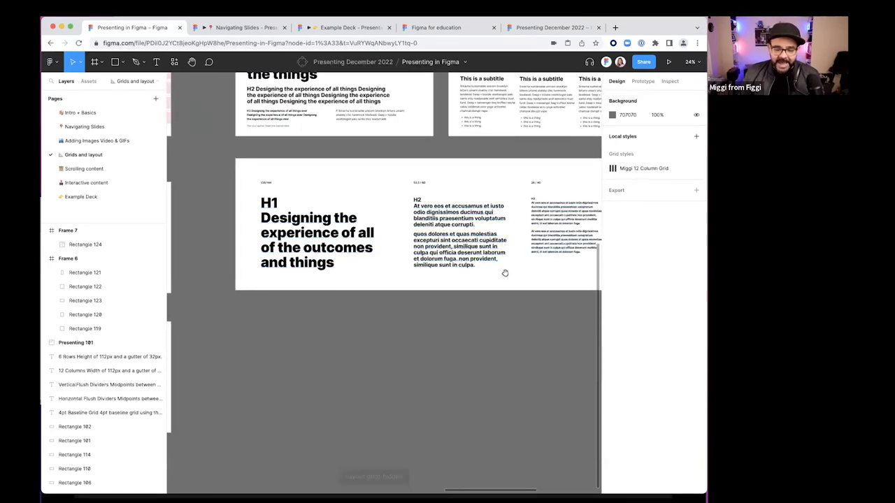
scroll(503, 270, up, 3)
scroll(457, 362, right, 2)
scroll(380, 342, down, 3)
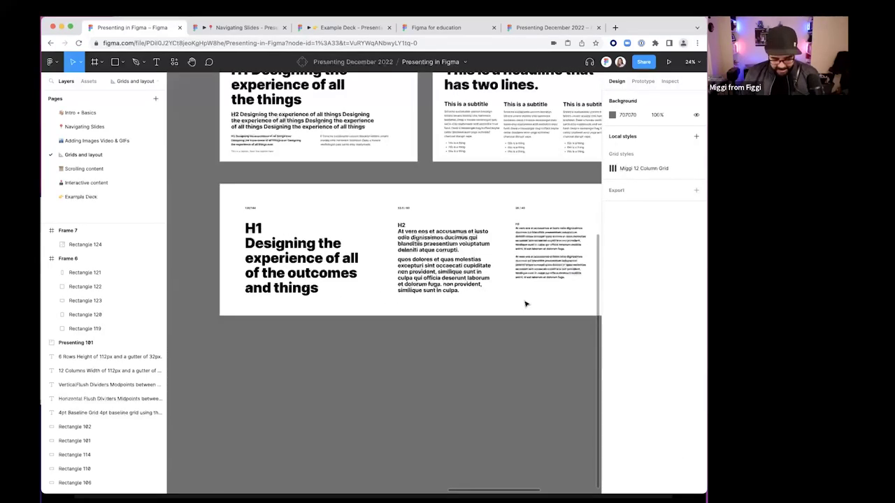
Show the layout grids and zoom in on the H1, H2 and H3 text blocks
key(ctrl+shift+4)
scroll(329, 234, up, 5)
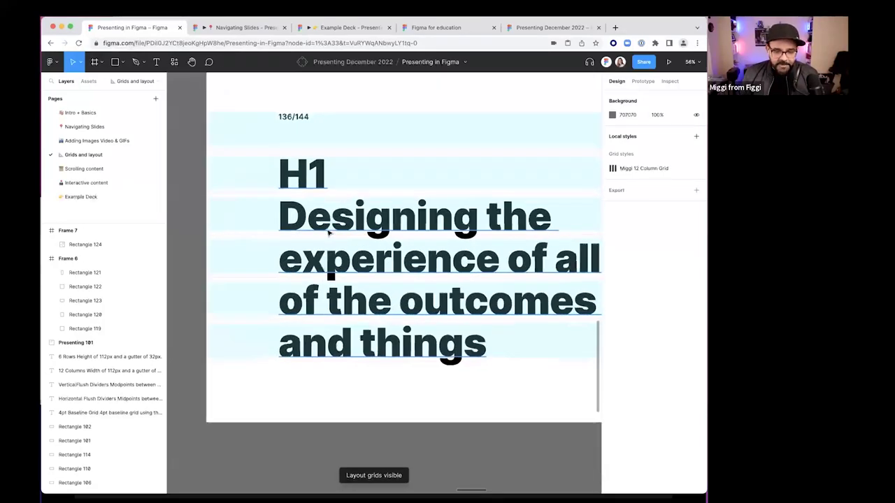
scroll(329, 234, up, 2)
scroll(308, 210, up, 3)
scroll(308, 210, right, 2)
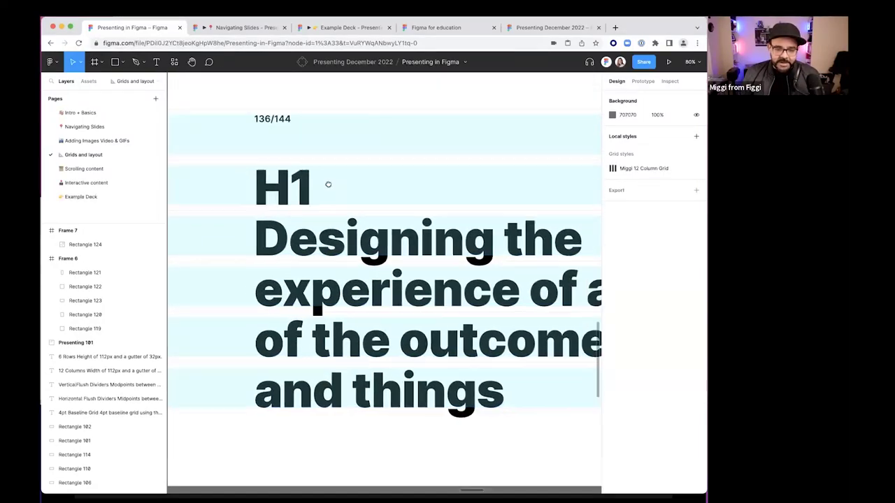
scroll(274, 176, down, 3)
scroll(273, 210, right, 5)
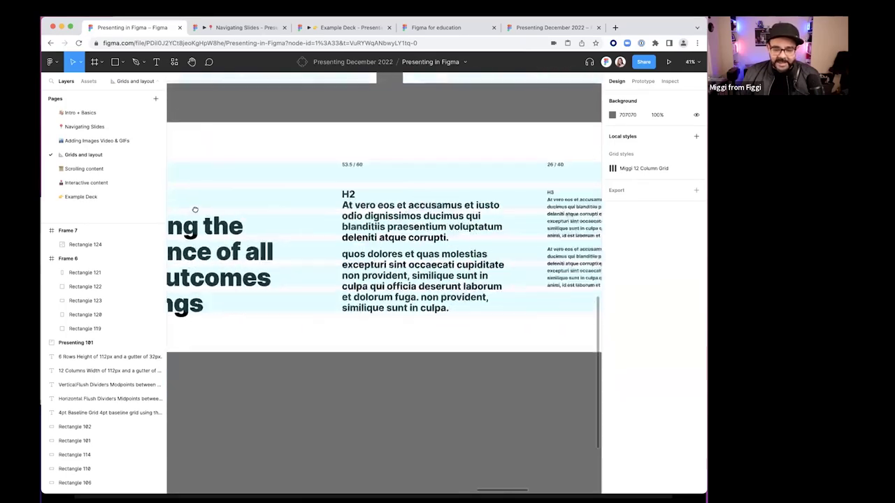
scroll(275, 247, up, 2)
scroll(276, 247, up, 5)
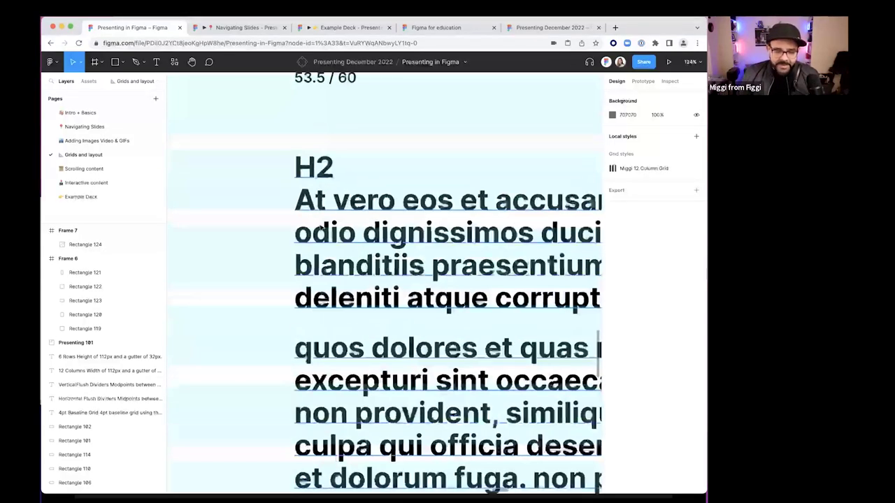
scroll(299, 312, down, 4)
scroll(308, 304, right, 5)
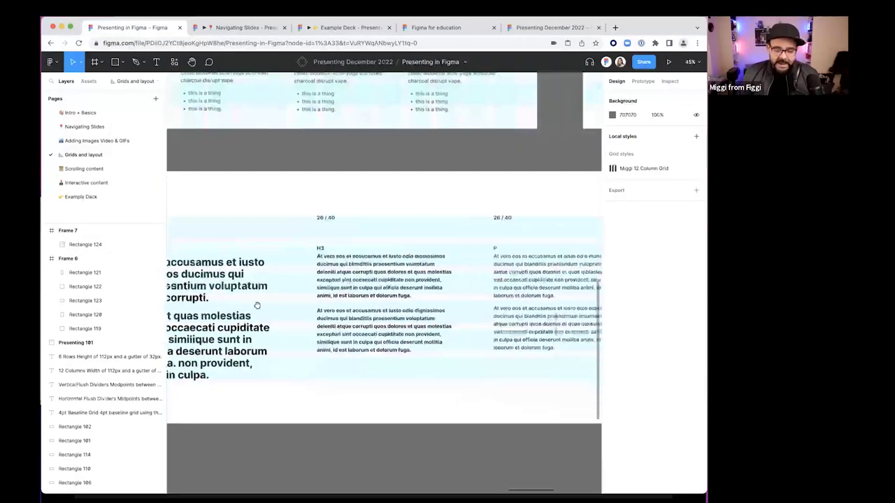
scroll(304, 287, up, 4)
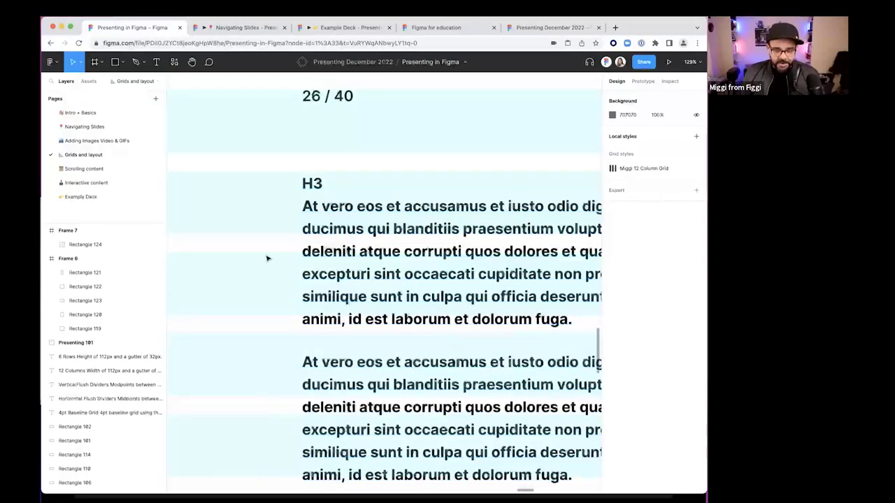
scroll(267, 256, down, 4)
scroll(321, 260, left, 3)
scroll(358, 248, left, 4)
Create the local text style 'h1 - presentation' (136/144) from the H1 headline's formatting
click(286, 229)
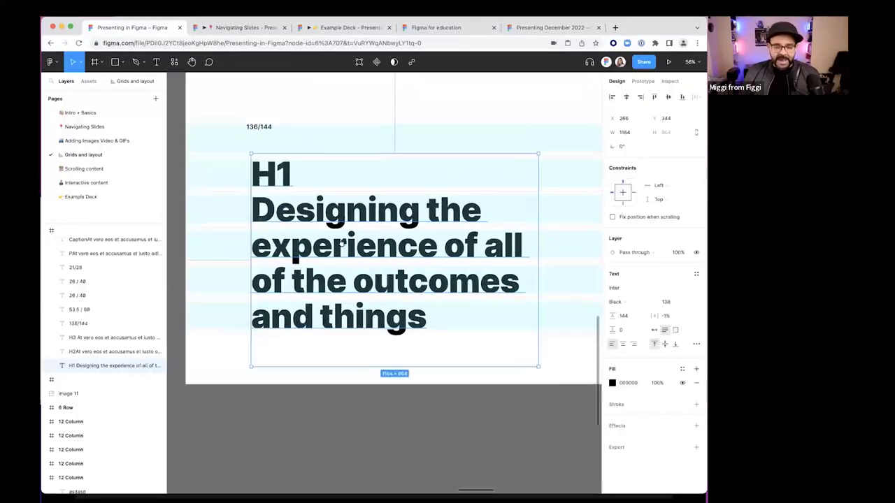
key(Escape)
click(259, 216)
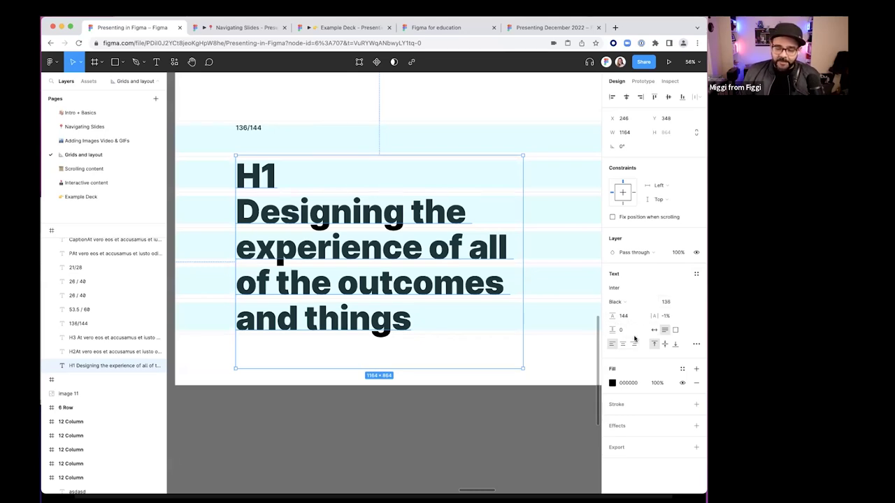
click(694, 275)
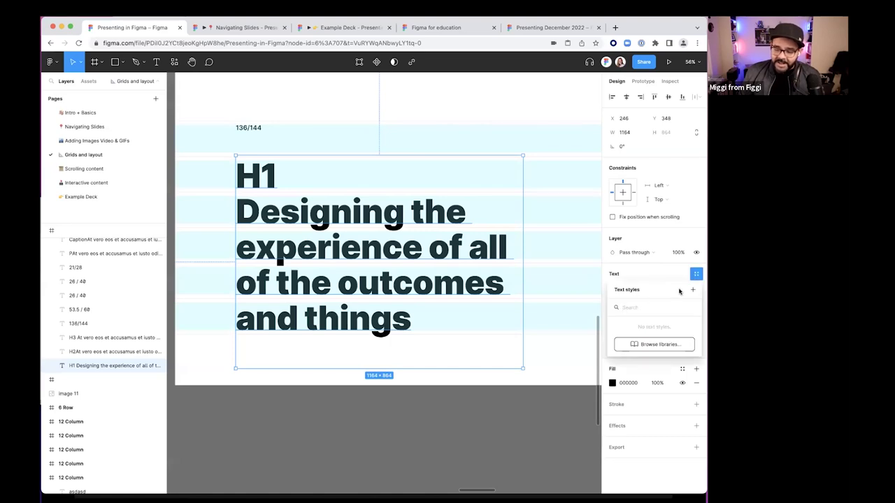
click(691, 290)
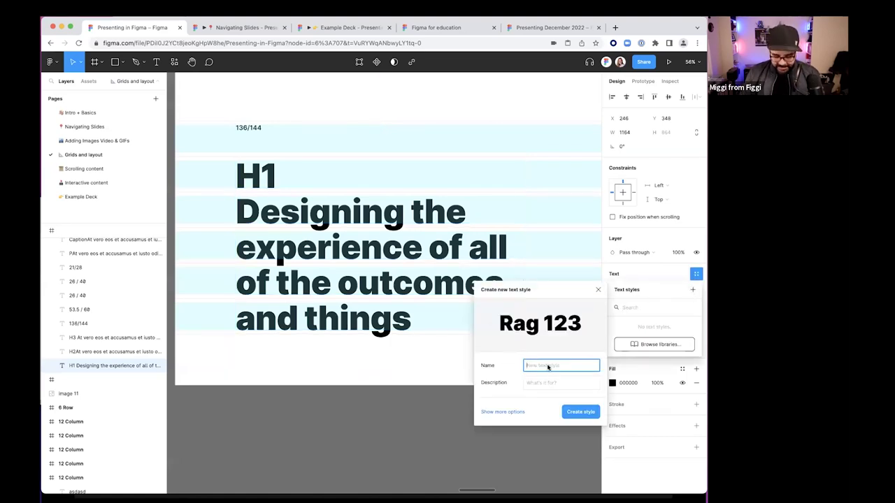
text(h1)
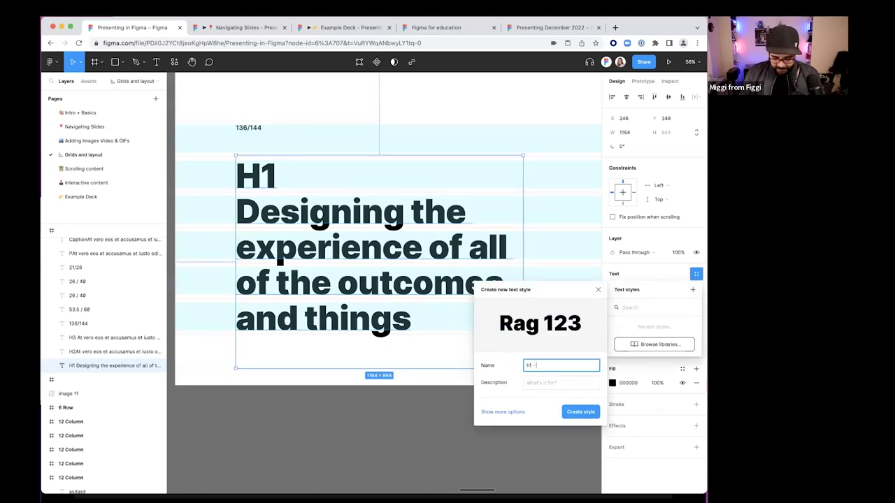
text( - presentation)
key(Return)
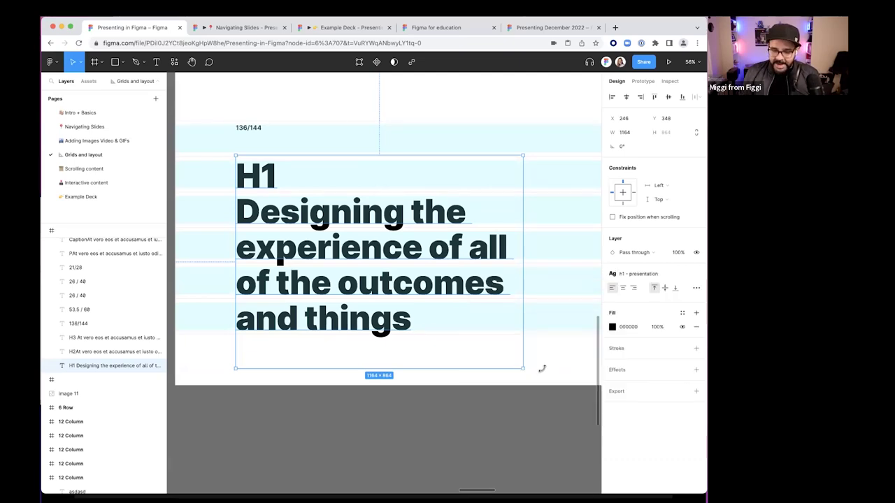
key(Escape)
scroll(522, 350, down, 5)
Move the H2 text block into Frame 7 and narrow it to 653 wide
scroll(382, 364, right, 5)
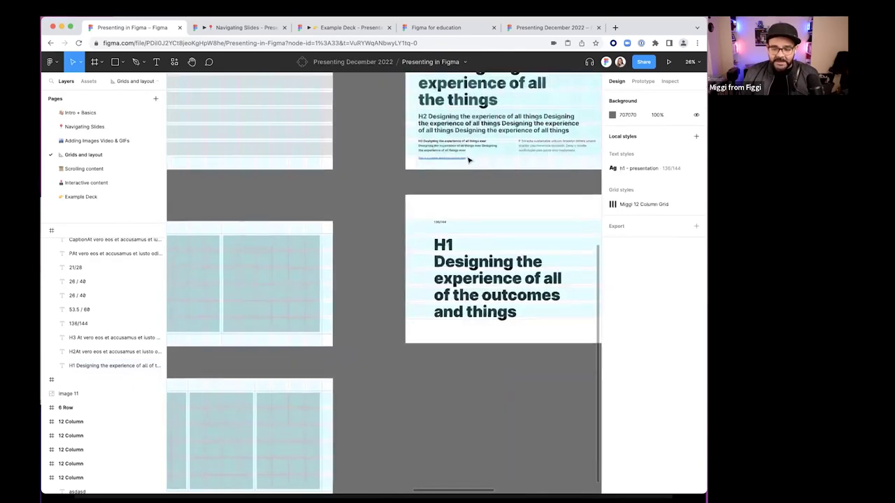
click(490, 125)
drag(489, 126, 489, 307)
scroll(515, 321, down, 10)
scroll(379, 311, up, 10)
scroll(353, 250, right, 4)
drag(526, 239, 354, 275)
scroll(375, 260, left, 3)
Change the text to 'title', apply the h1 - presentation style, and shift it slightly lower
double_click(307, 246)
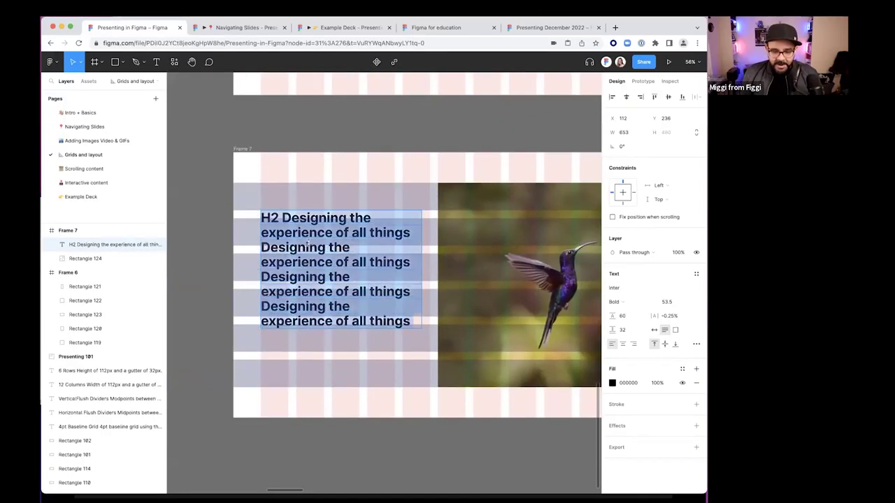
text(title)
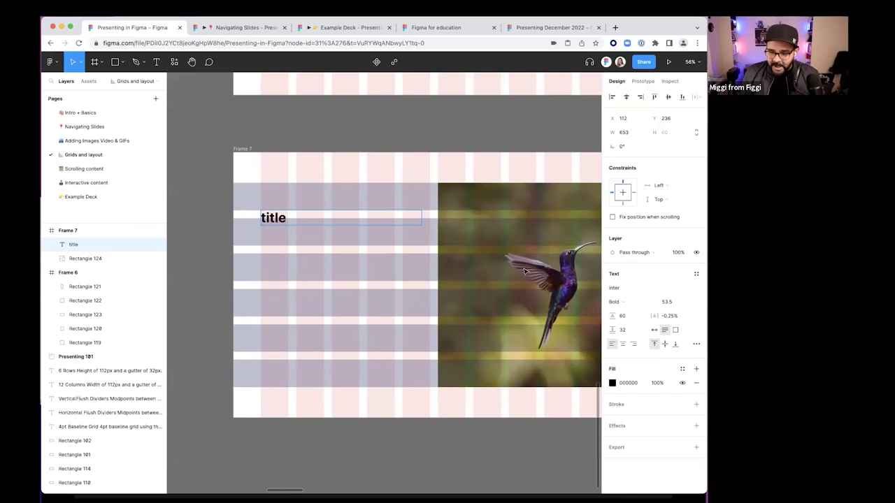
click(696, 274)
click(631, 327)
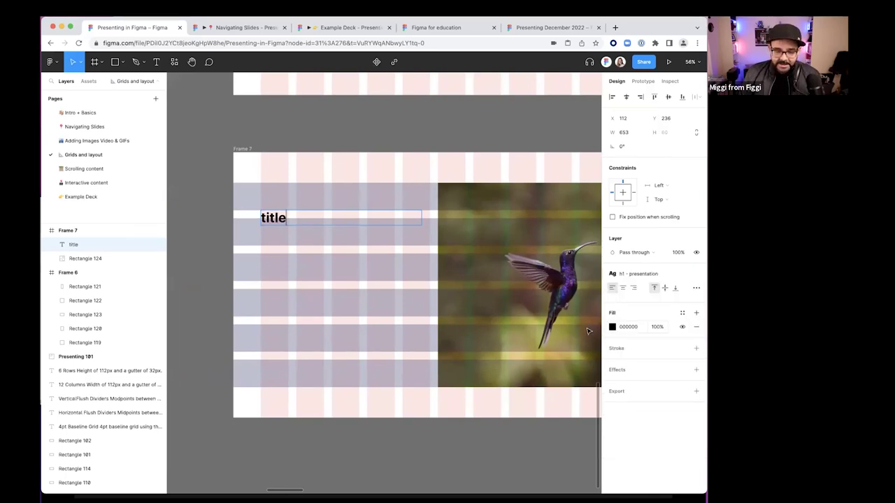
double_click(302, 222)
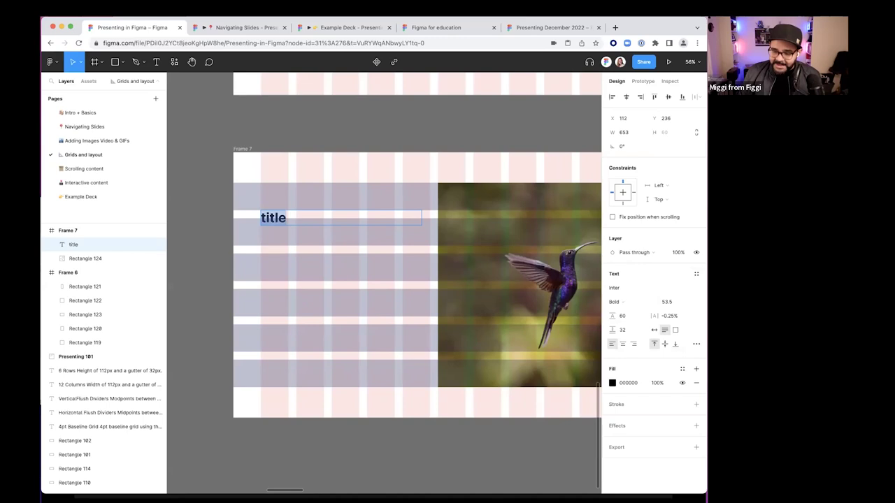
click(697, 273)
click(631, 328)
drag(301, 241, 270, 287)
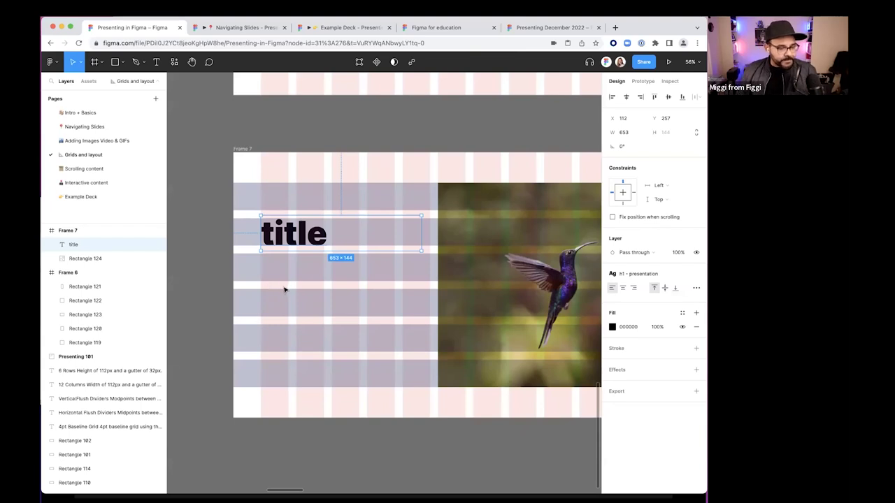
click(284, 289)
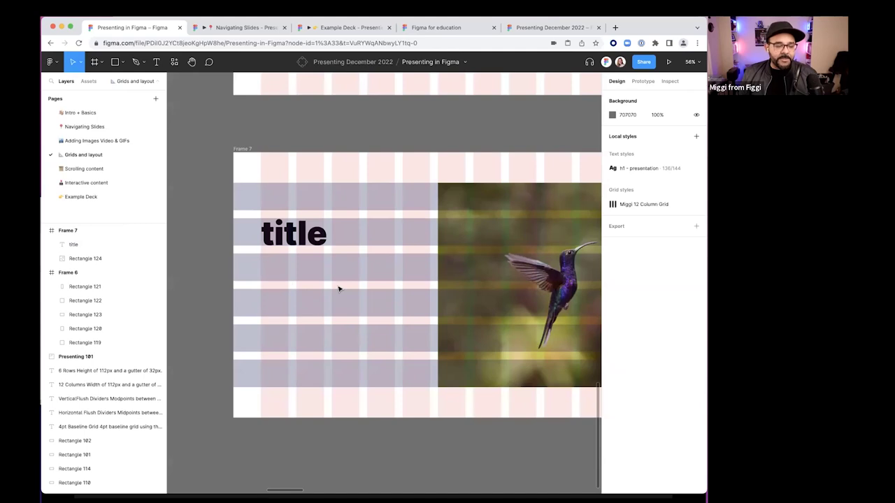
scroll(330, 283, down, 5)
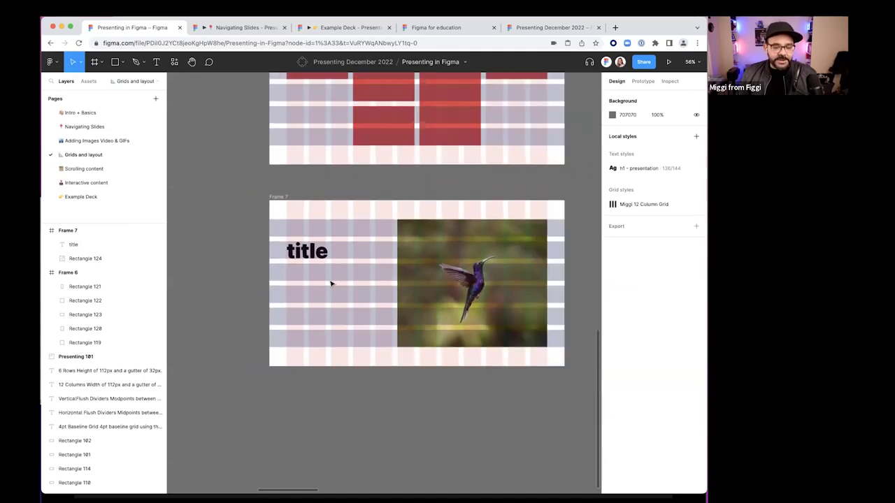
scroll(451, 263, right, 10)
scroll(280, 273, down, 5)
scroll(405, 246, up, 2)
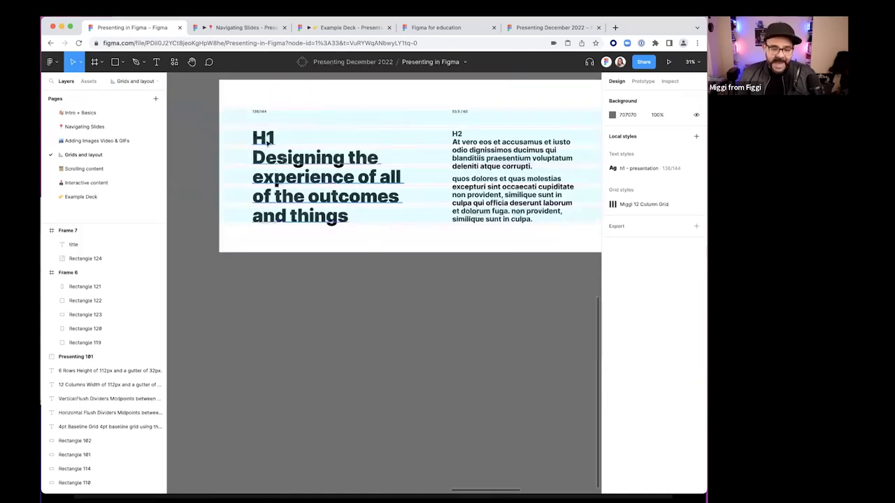
scroll(249, 207, up, 10)
click(249, 207)
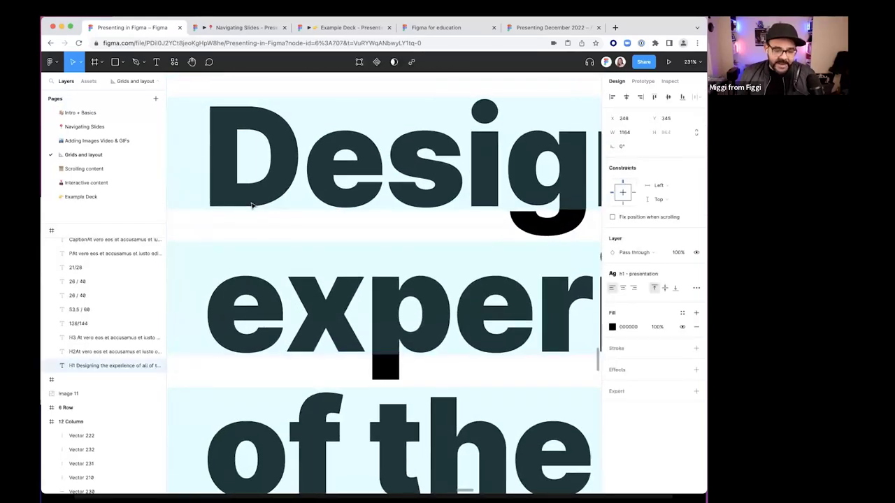
scroll(314, 204, down, 3)
scroll(364, 203, right, 5)
scroll(419, 224, down, 3)
scroll(509, 235, down, 5)
scroll(508, 235, left, 10)
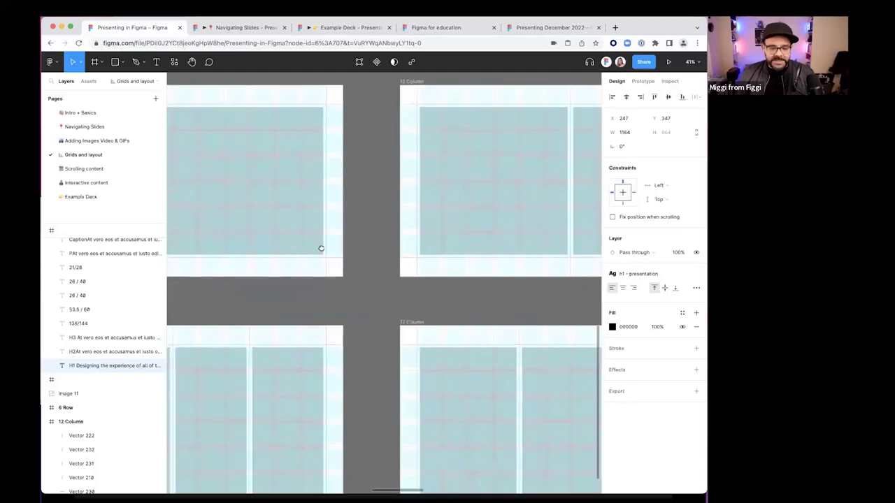
scroll(457, 213, right, 5)
scroll(457, 213, down, 1)
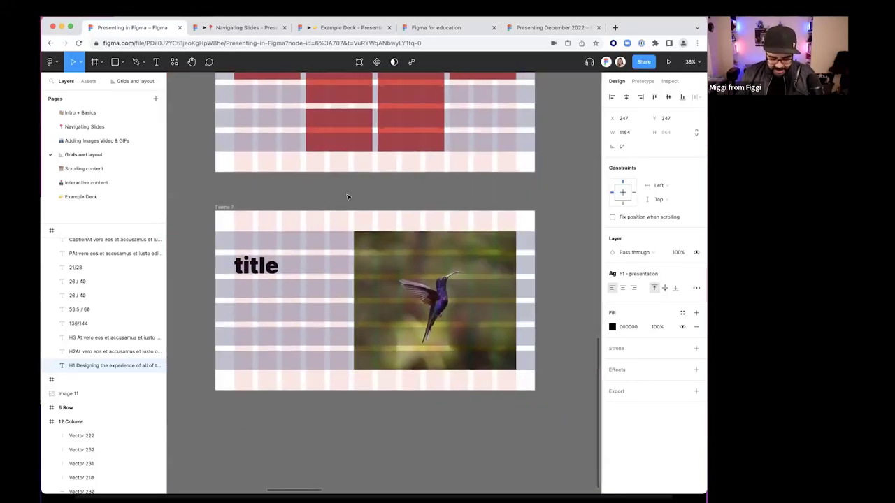
key(super+slash)
text(snap)
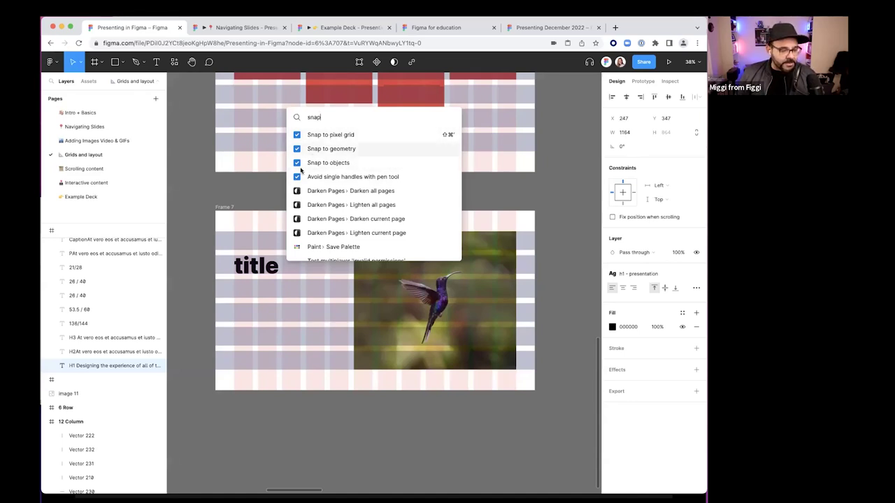
click(227, 202)
scroll(304, 192, down, 5)
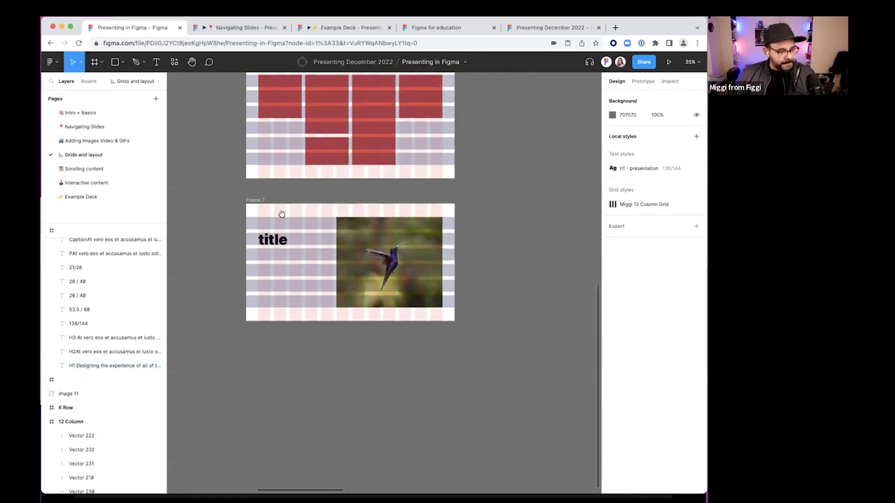
scroll(285, 207, up, 4)
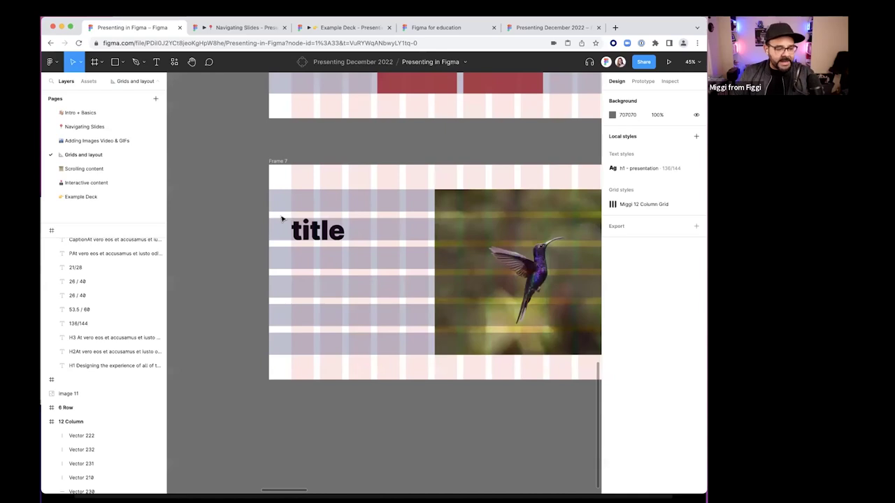
scroll(380, 200, right, 3)
Delete the title text from Frame 7
click(387, 206)
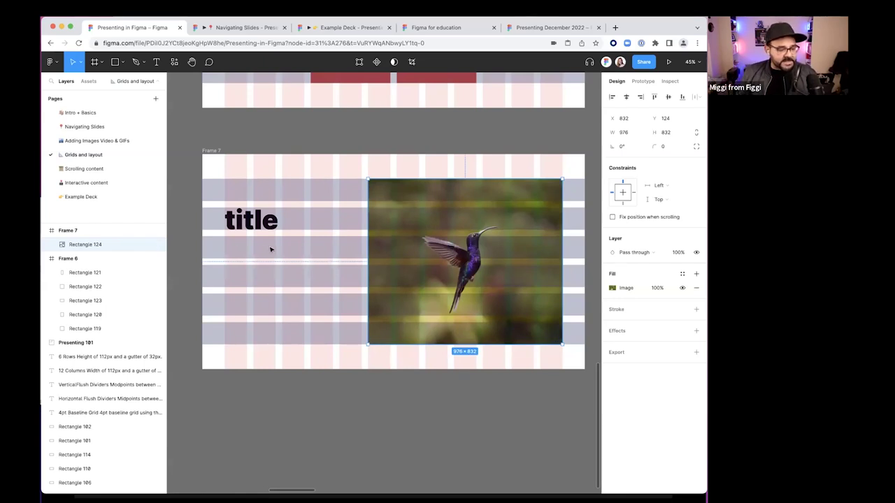
drag(248, 248, 306, 241)
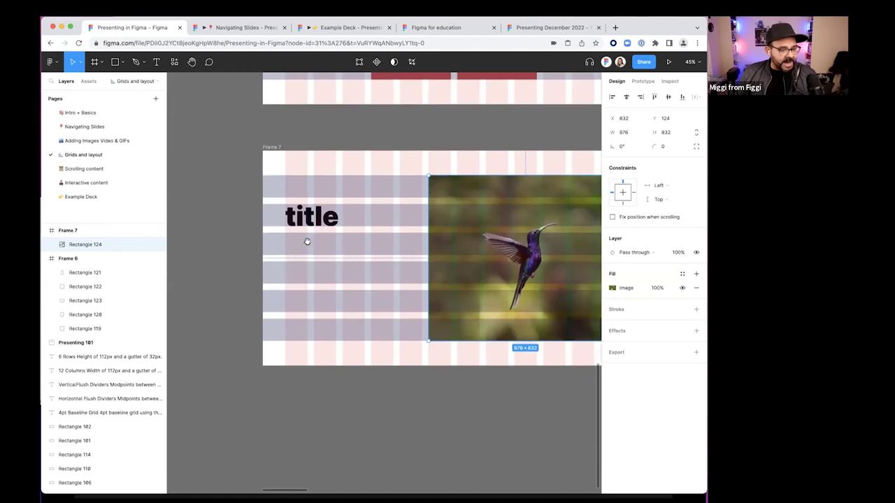
scroll(321, 240, up, 1)
click(323, 218)
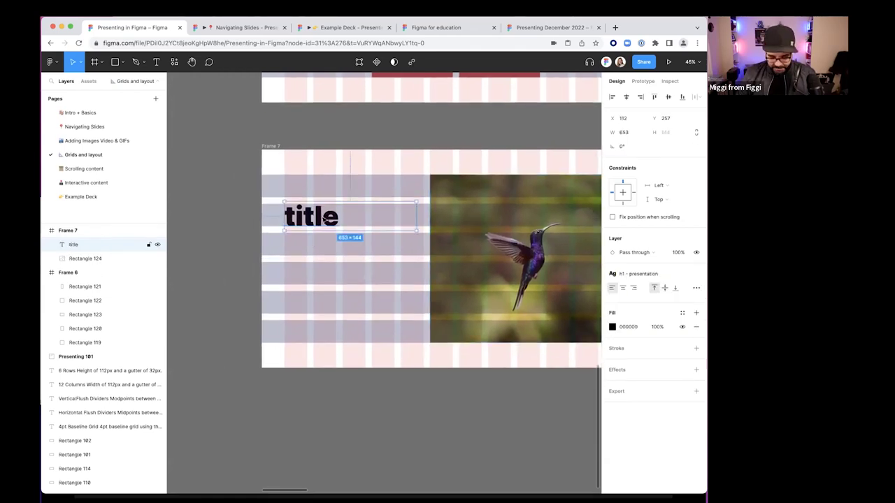
key(Delete)
Add a text box on Frame 7's left side with placeholder 'asdasdasdasdasdasd ads'
scroll(320, 219, up, 1)
key(t)
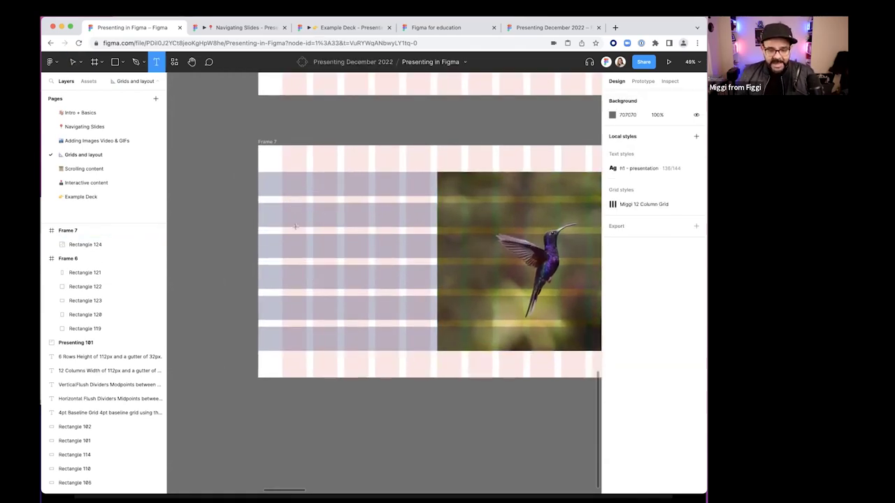
drag(290, 204, 384, 320)
text(asdasdasdasdasdasd ads)
key(Escape)
scroll(350, 310, up, 5)
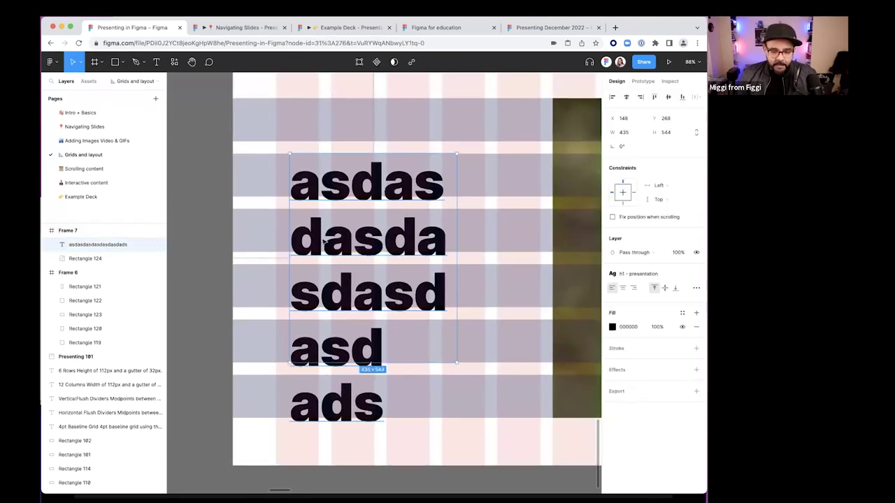
drag(324, 241, 325, 236)
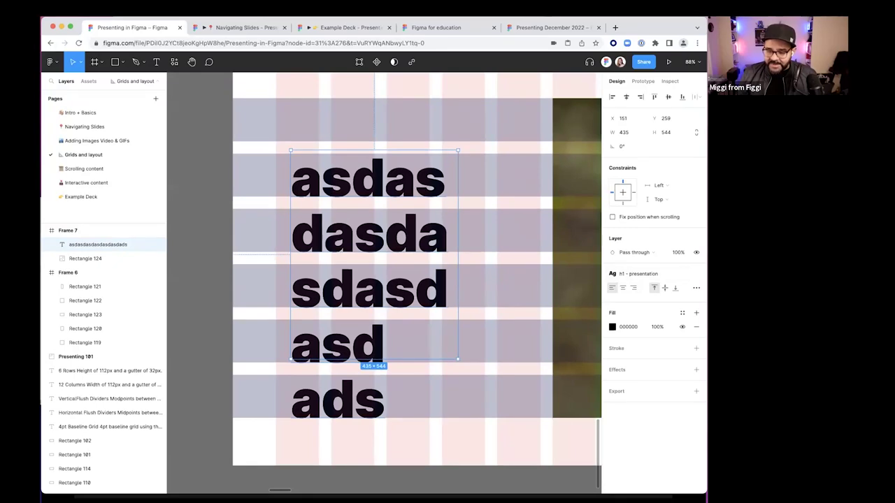
Detach the h1 - presentation style and stretch the text box taller to 755
click(696, 274)
drag(624, 317, 570, 315)
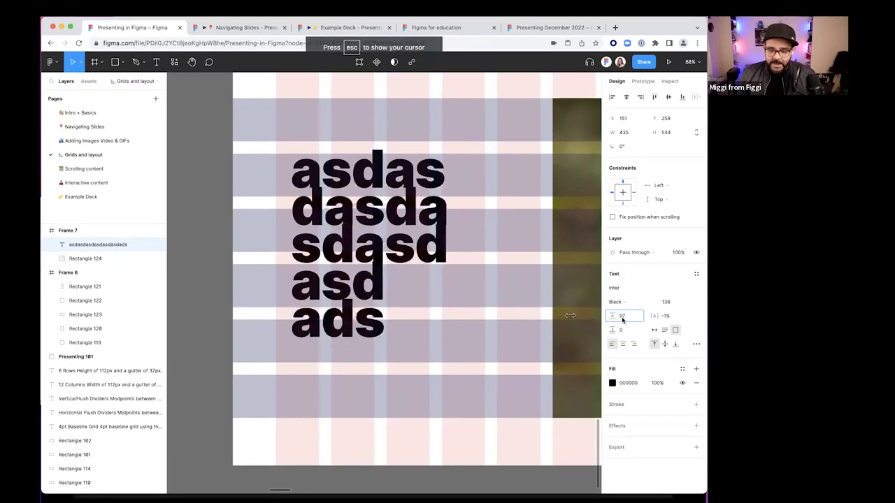
key(ctrl+z)
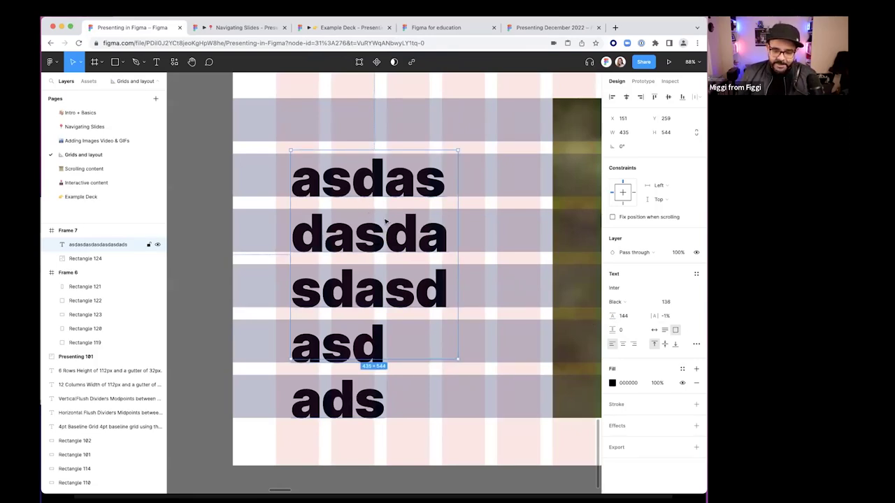
click(471, 283)
click(362, 242)
drag(393, 360, 356, 423)
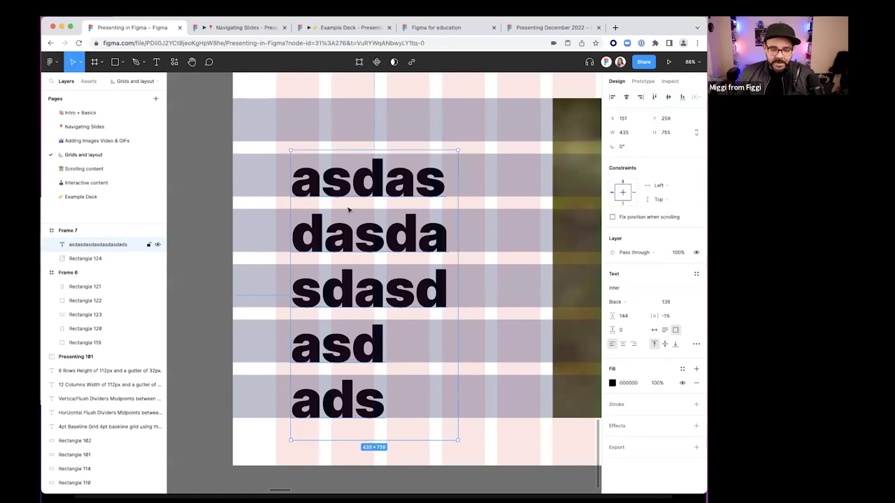
Raise the placeholder text's line height to 144
click(629, 317)
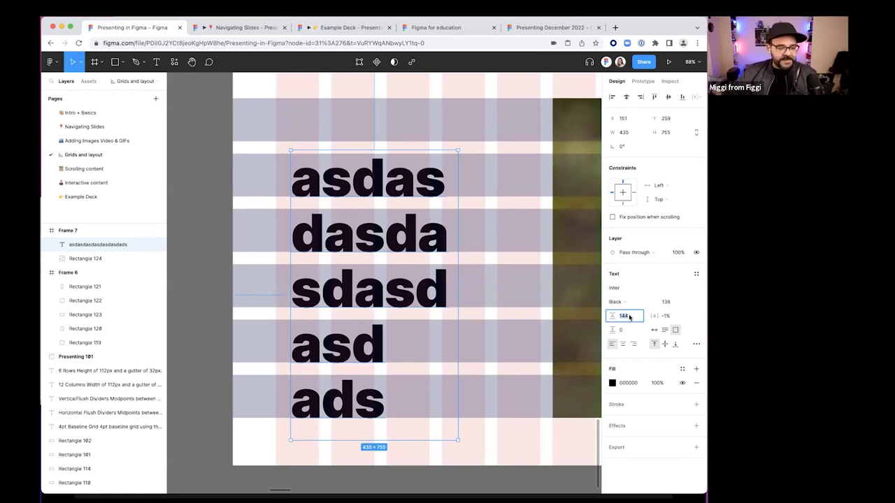
key(shift+Down)
key(shift+Down)
key(shift+Down)
key(shift+Down)
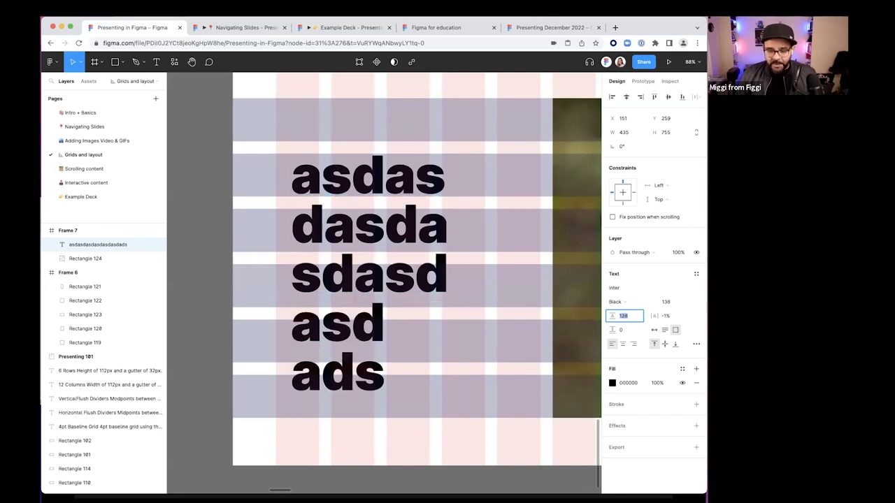
key(shift+Up)
key(shift+Up)
key(shift+Up)
key(Up)
key(Up)
key(Up)
key(Up)
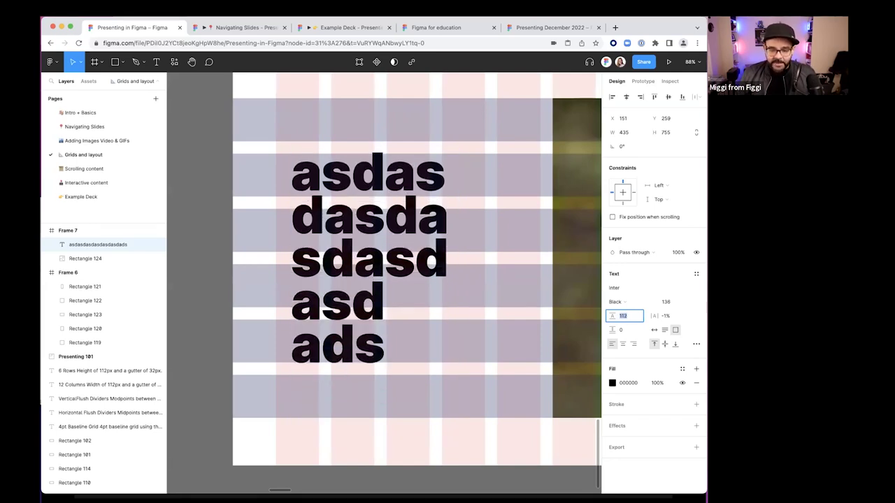
key(Up)
key(Up)
key(Up)
key(Up)
key(Up)
key(Up)
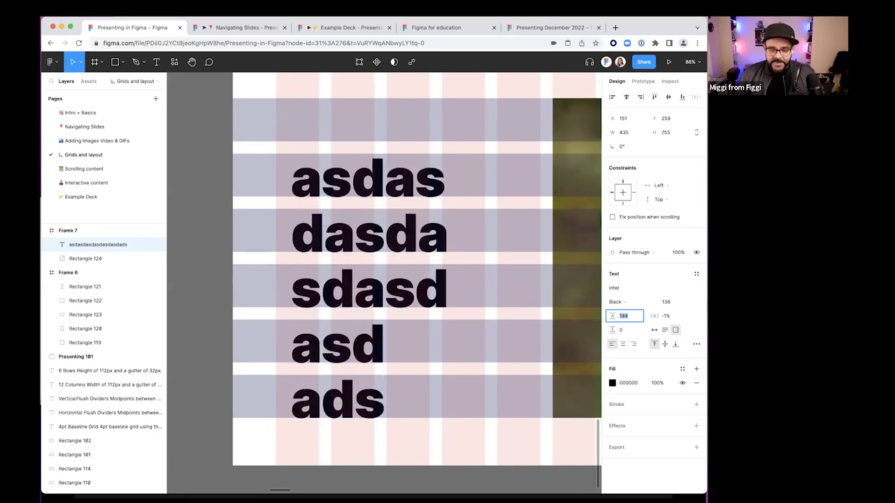
scroll(380, 237, down, 1)
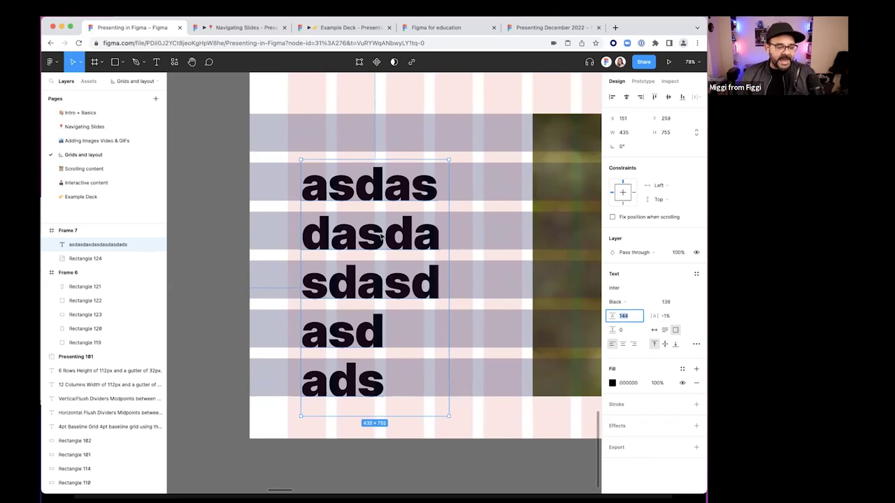
scroll(328, 202, down, 2)
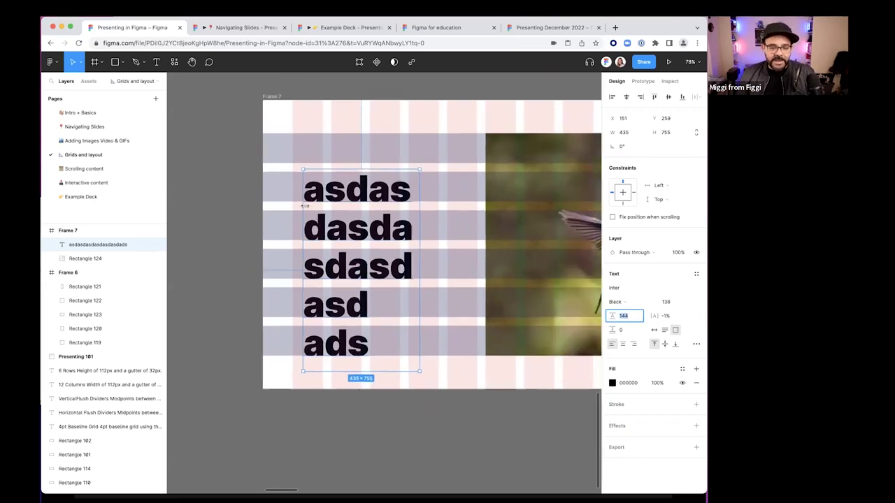
key(Escape)
click(274, 103)
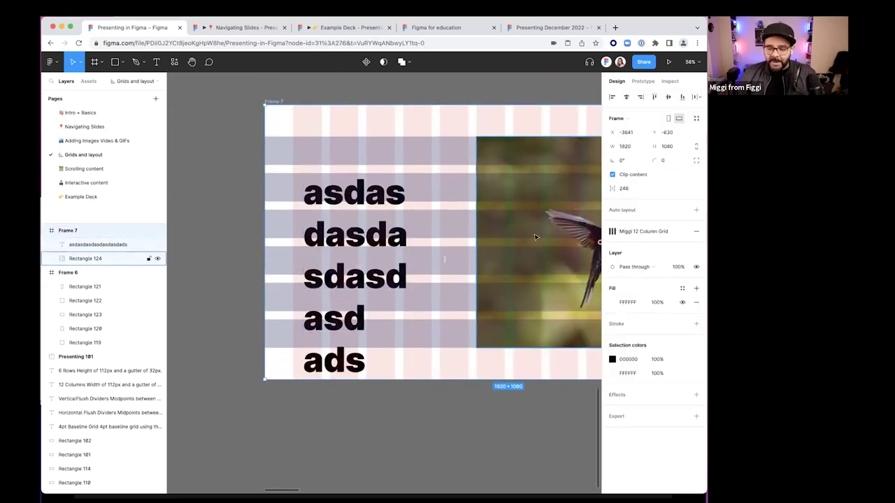
Detach Frame 7's grid style and add a top-aligned Auto rows grid with 4 px height
click(696, 232)
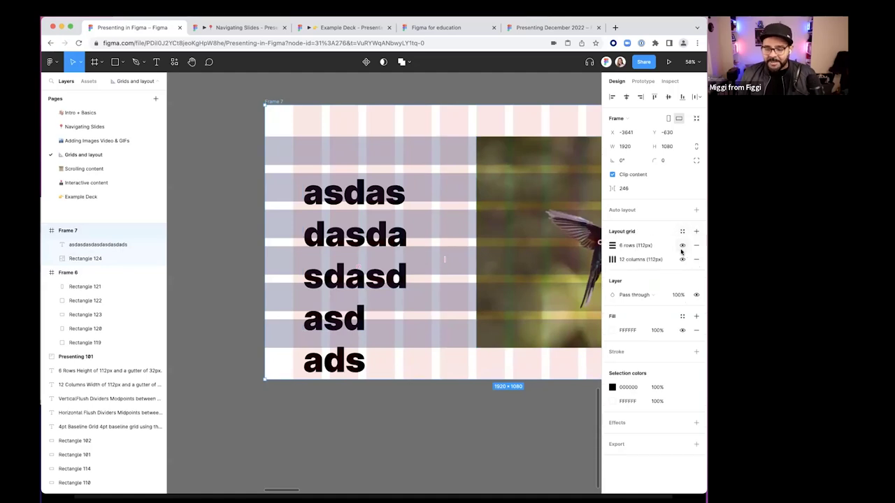
click(695, 232)
click(612, 244)
click(525, 248)
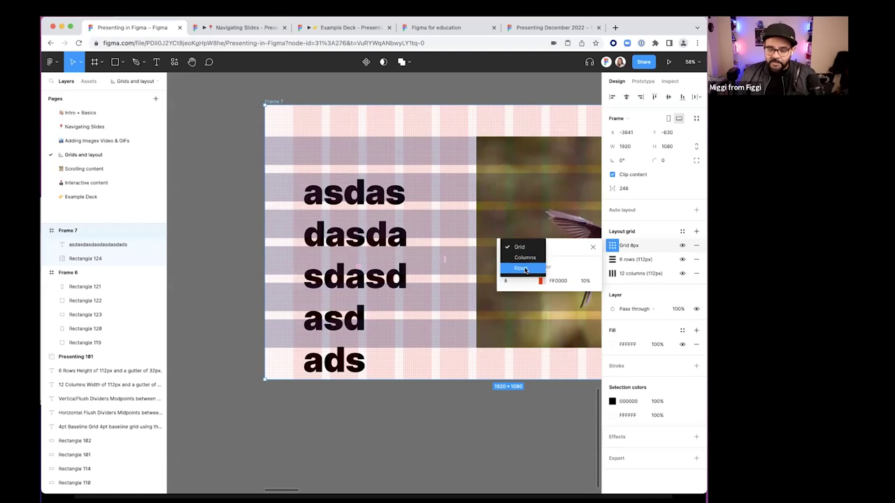
click(525, 269)
click(525, 279)
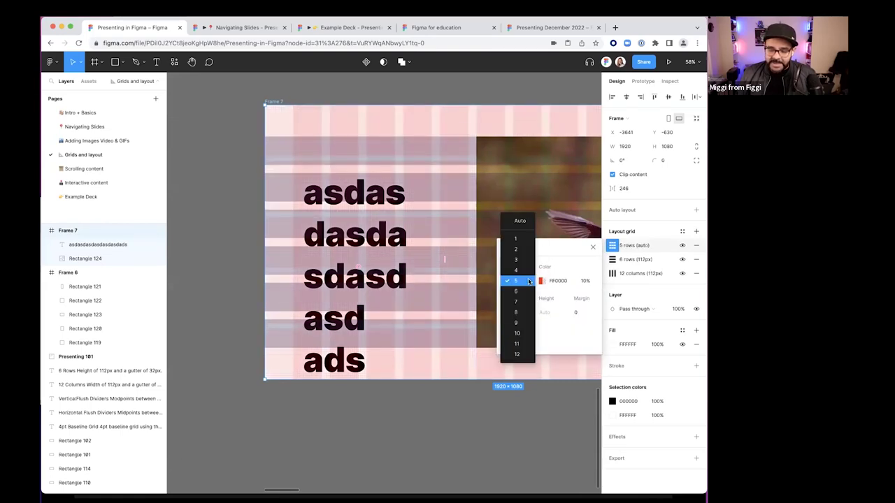
click(516, 219)
click(518, 313)
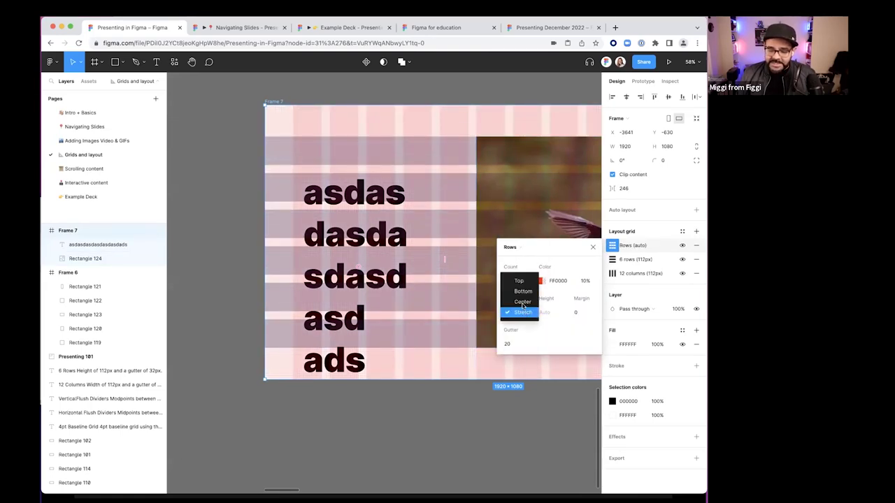
click(524, 283)
click(546, 315)
key(Return)
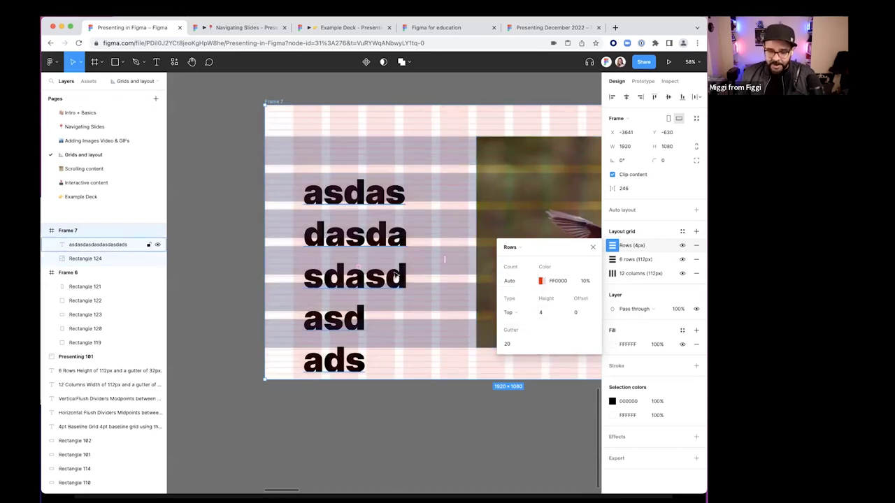
Set the new 4 px rows grid's gutter to 4
scroll(528, 316, up, 1)
click(518, 346)
text(0)
key(Return)
click(593, 248)
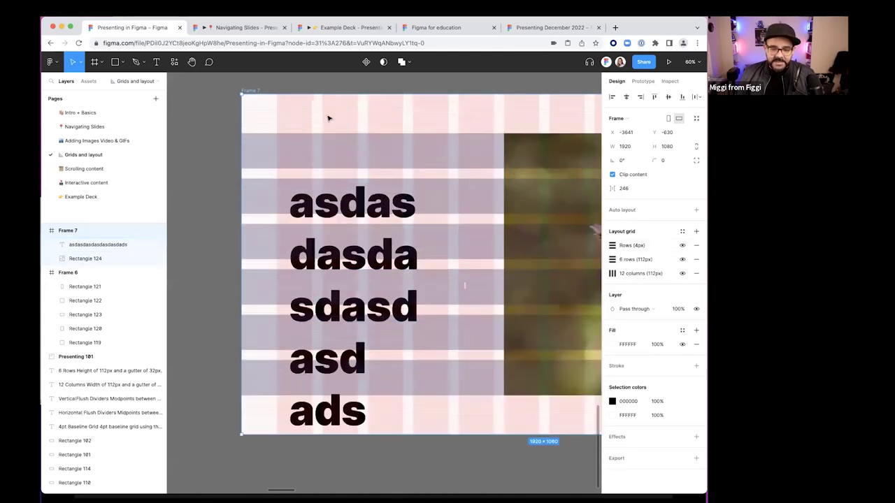
scroll(318, 118, up, 15)
scroll(310, 132, down, 10)
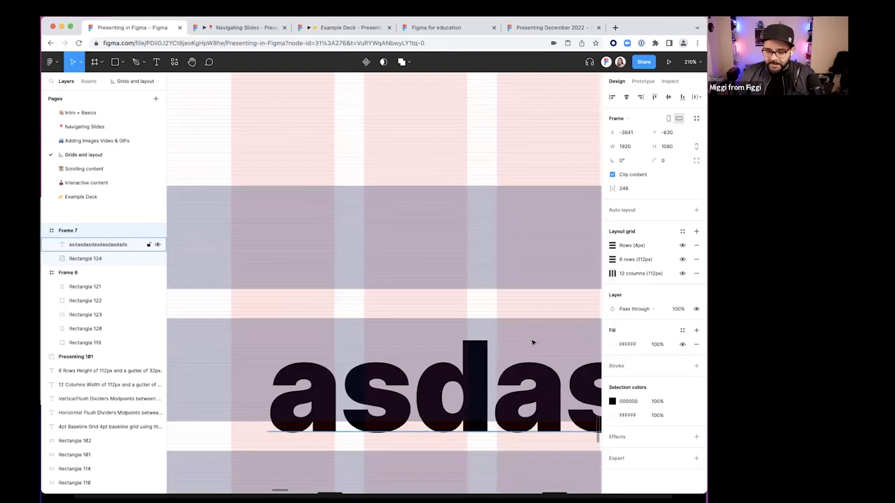
click(612, 246)
click(515, 344)
text(4)
key(Return)
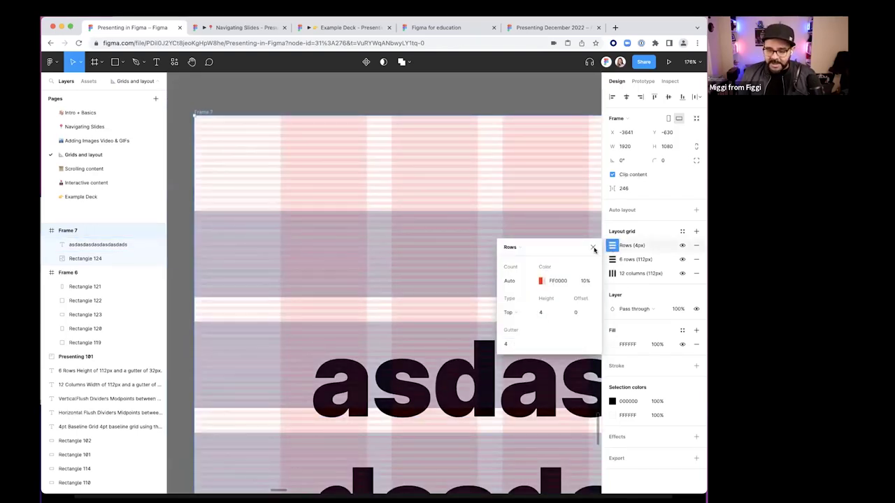
Close the grid settings and bring Frame 7's top-left edge into view
click(593, 249)
scroll(284, 132, up, 10)
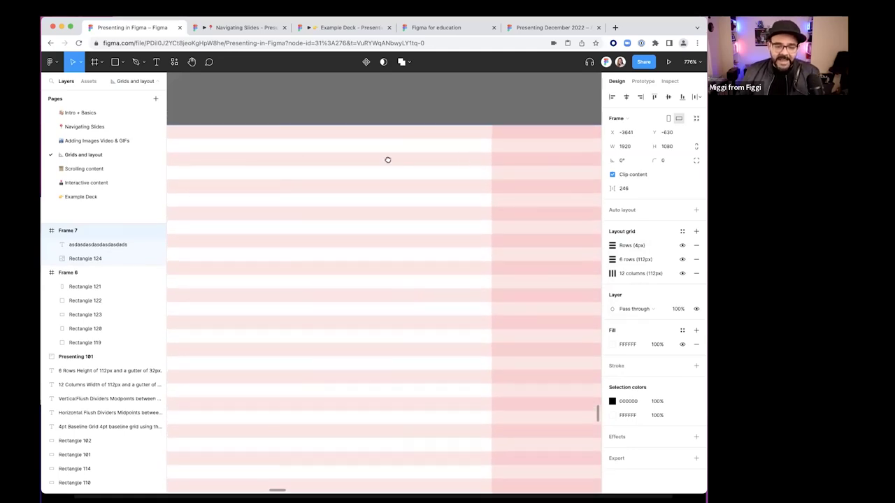
drag(387, 160, 543, 165)
click(612, 245)
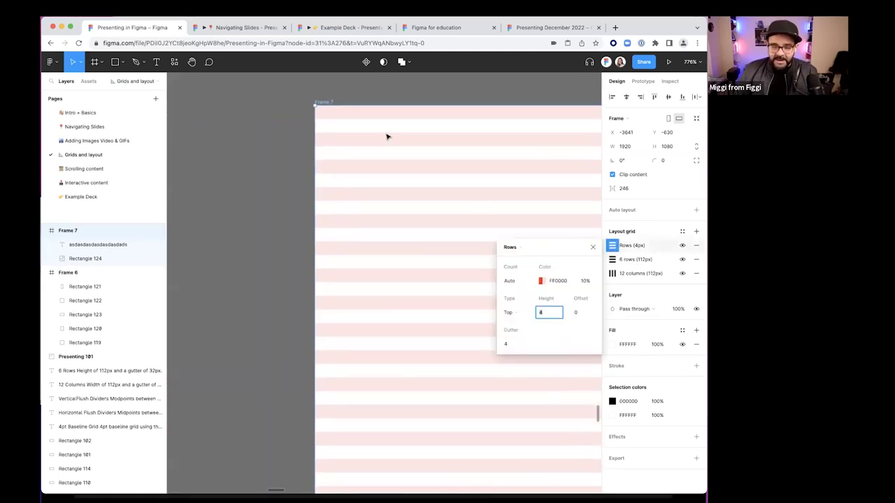
click(270, 244)
scroll(405, 226, down, 5)
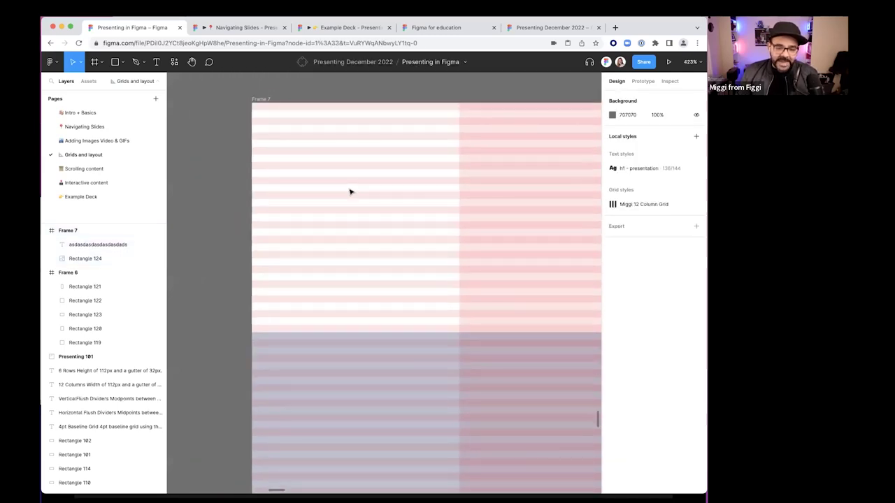
scroll(362, 233, down, 3)
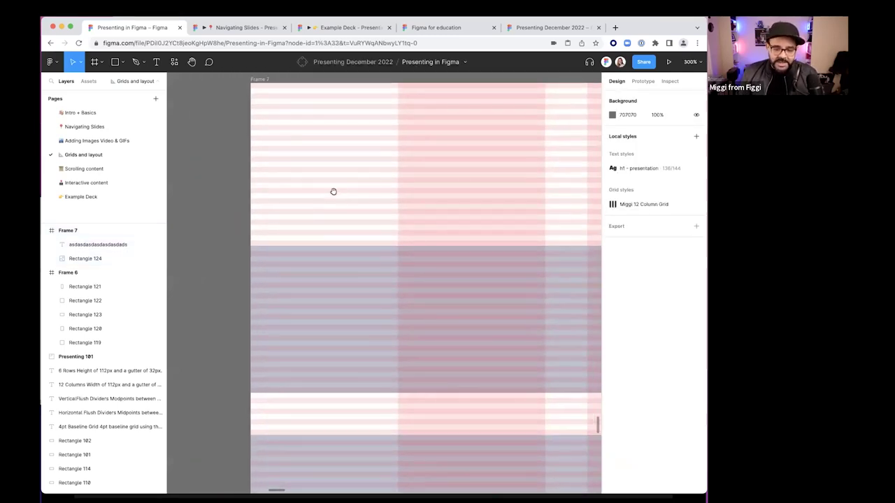
drag(336, 164, 327, 206)
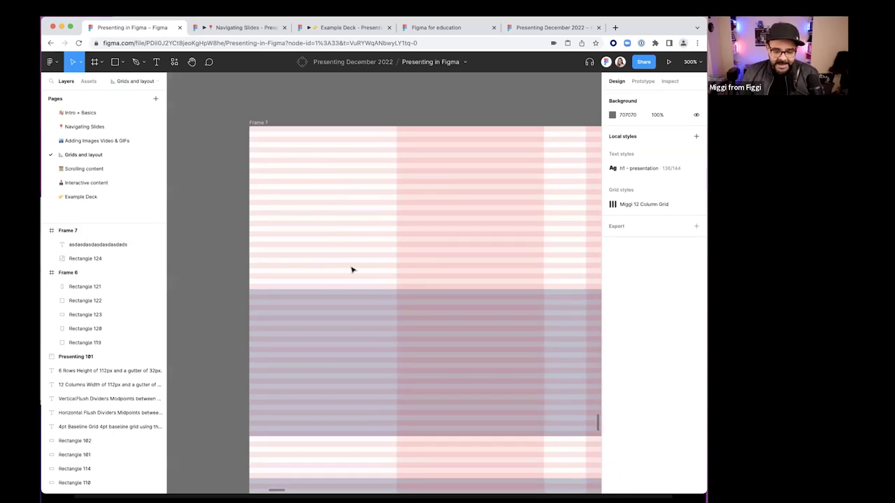
scroll(350, 259, down, 2)
scroll(318, 279, up, 4)
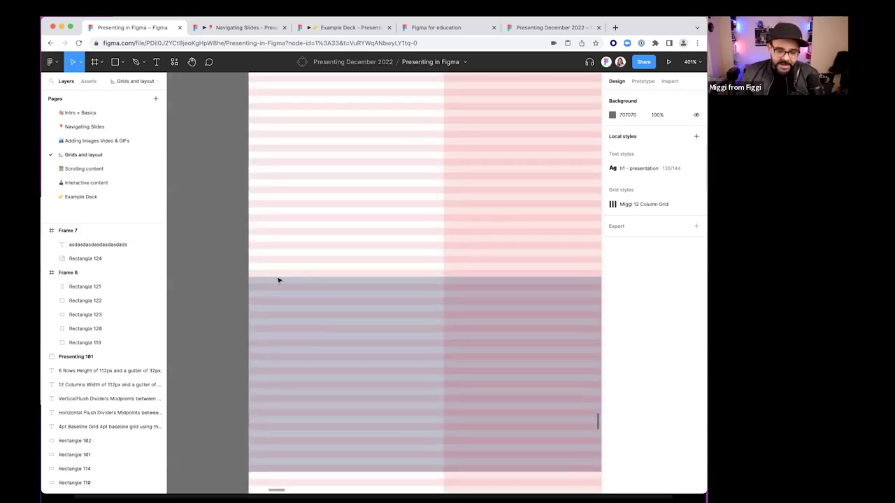
scroll(308, 282, down, 3)
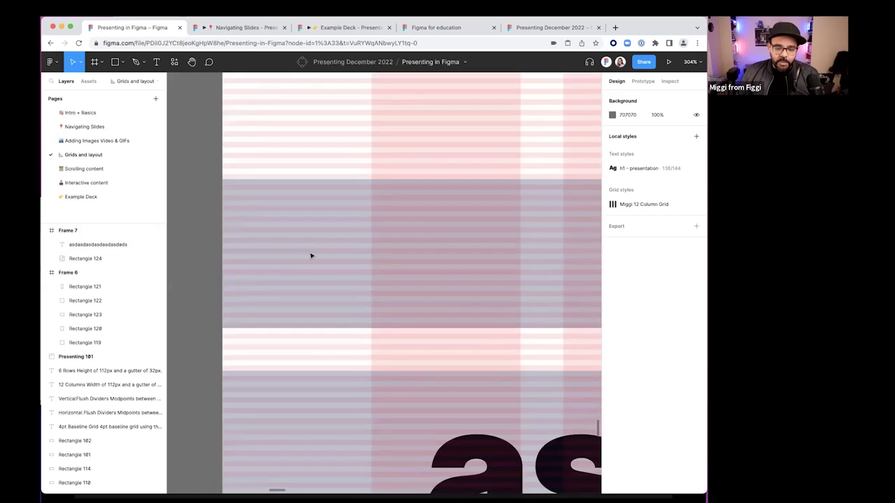
scroll(311, 256, down, 1)
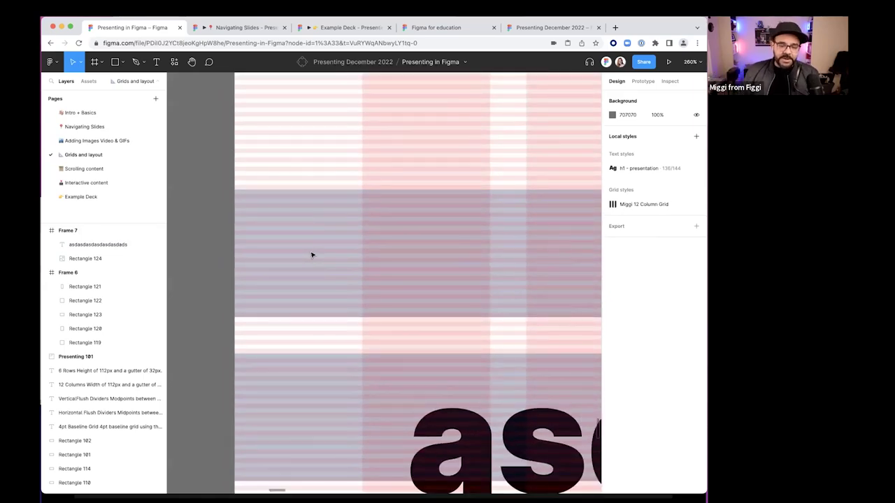
scroll(274, 196, up, 2)
scroll(284, 191, down, 3)
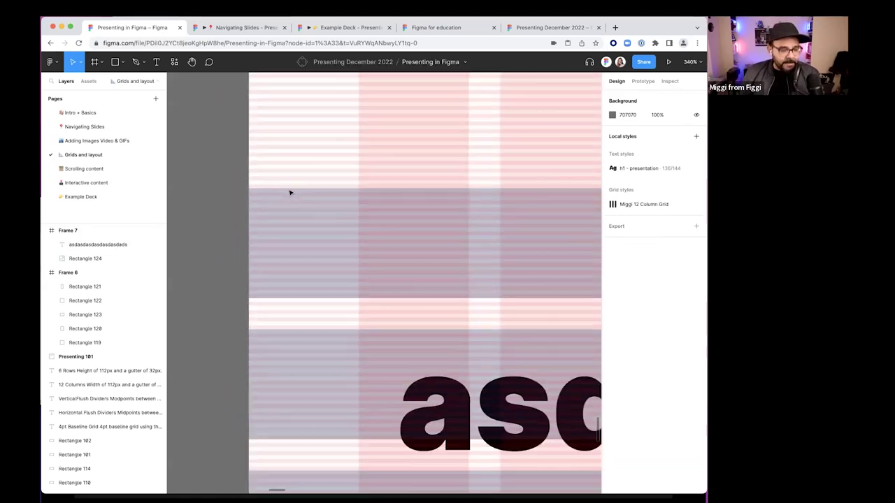
scroll(292, 194, up, 3)
scroll(345, 233, up, 5)
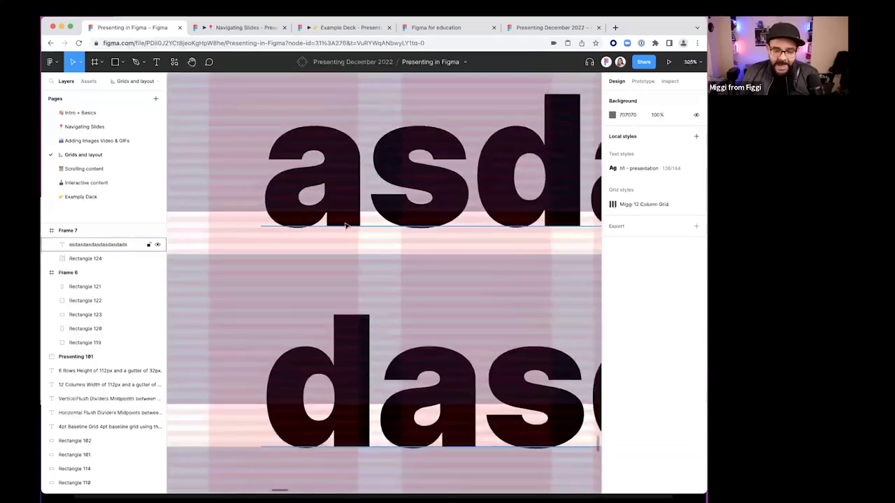
Give the heading text a 144 line height and move it down to Y 259 on the baseline grid
click(348, 211)
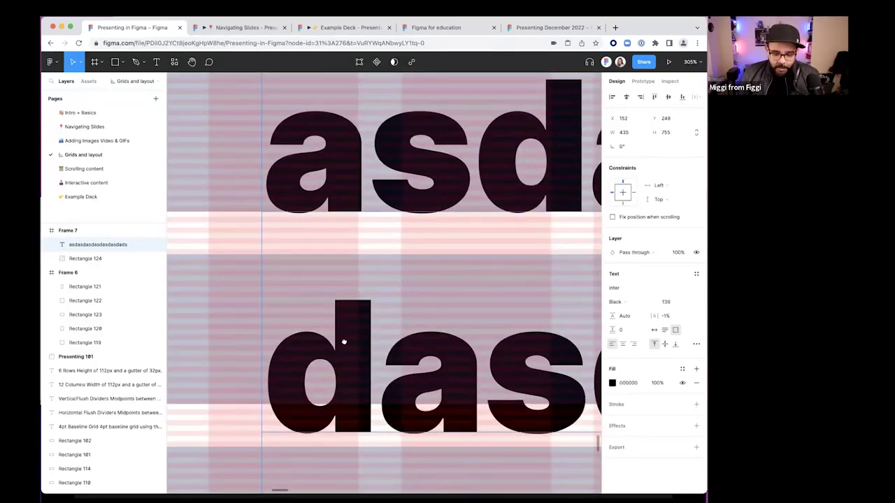
scroll(342, 340, down, 2)
scroll(340, 341, up, 5)
scroll(344, 326, down, 5)
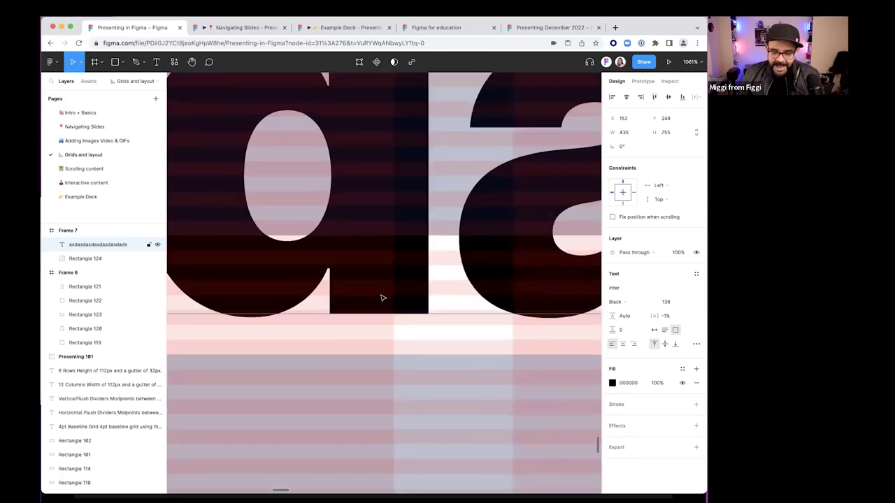
click(630, 316)
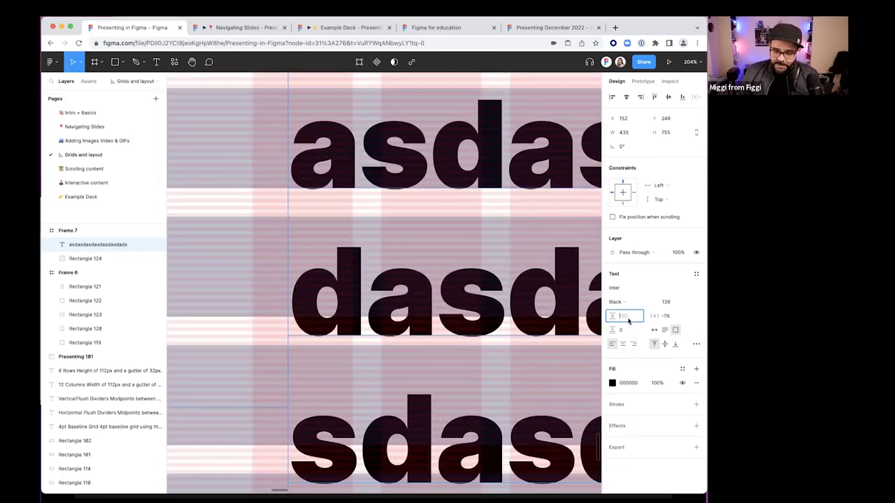
text(144)
key(Return)
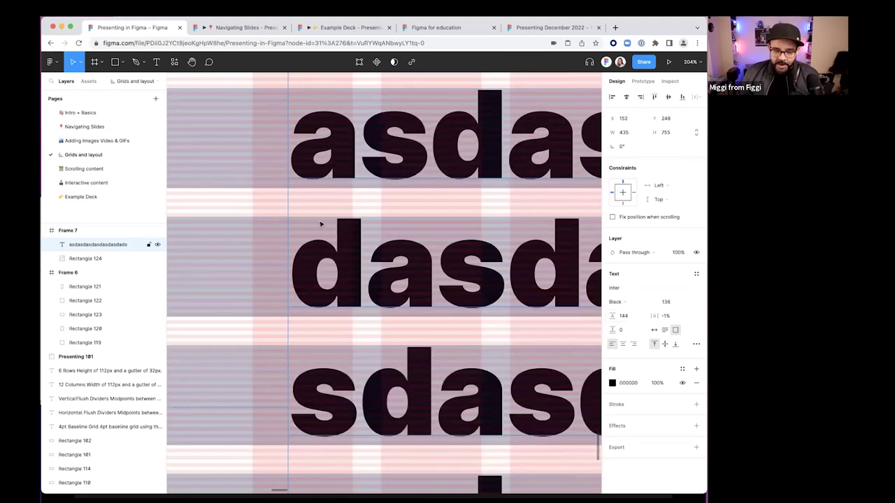
scroll(320, 223, up, 5)
scroll(369, 97, up, 1)
drag(371, 116, 371, 136)
scroll(370, 141, down, 4)
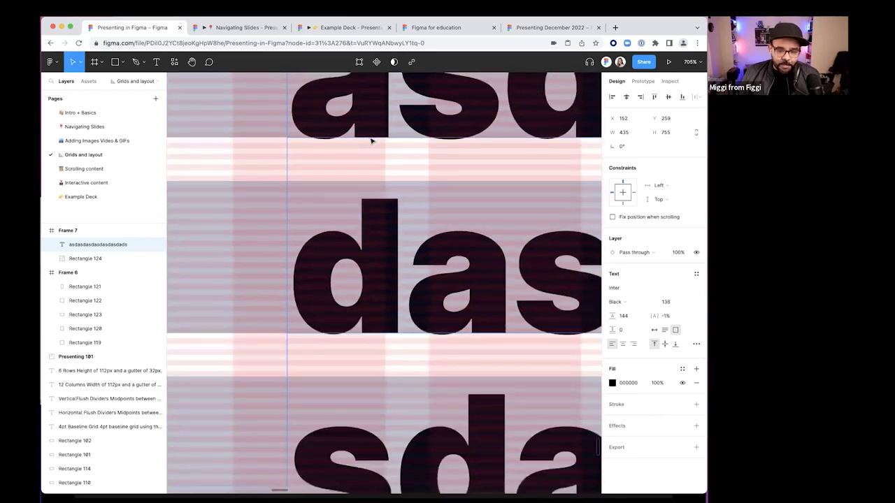
scroll(371, 288, up, 4)
scroll(383, 260, down, 10)
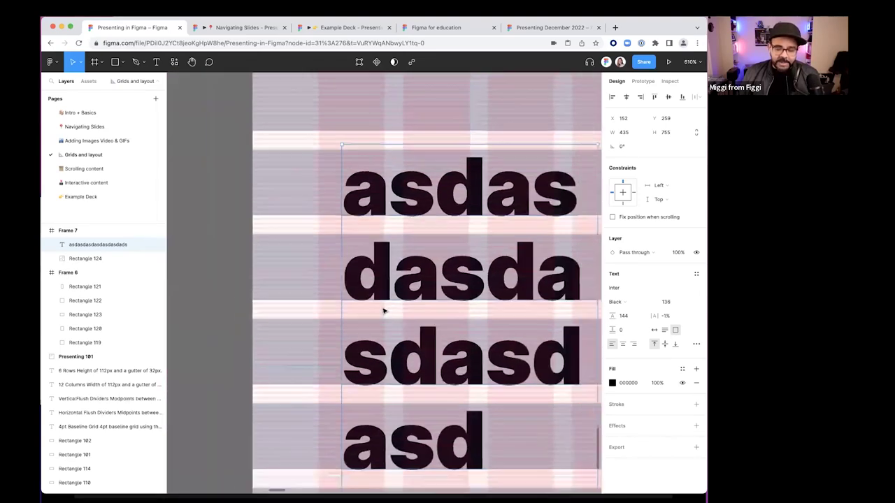
scroll(383, 309, right, 2)
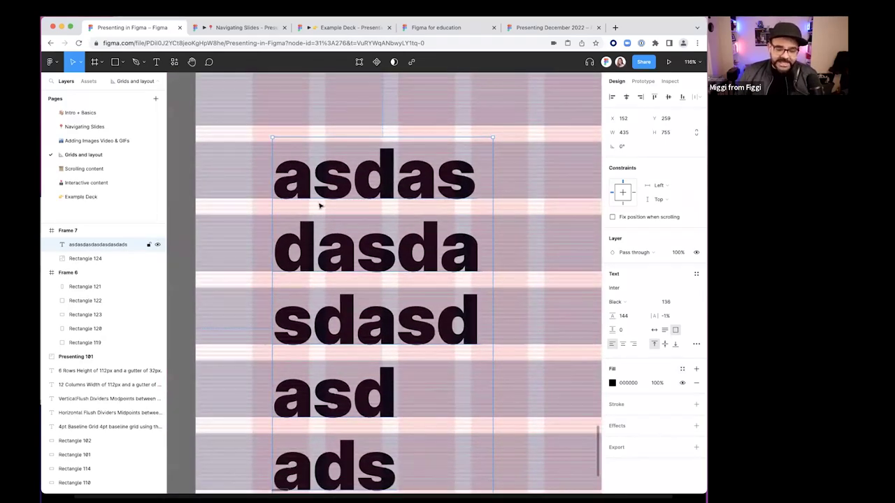
scroll(319, 203, down, 5)
scroll(264, 278, up, 1)
scroll(264, 279, right, 2)
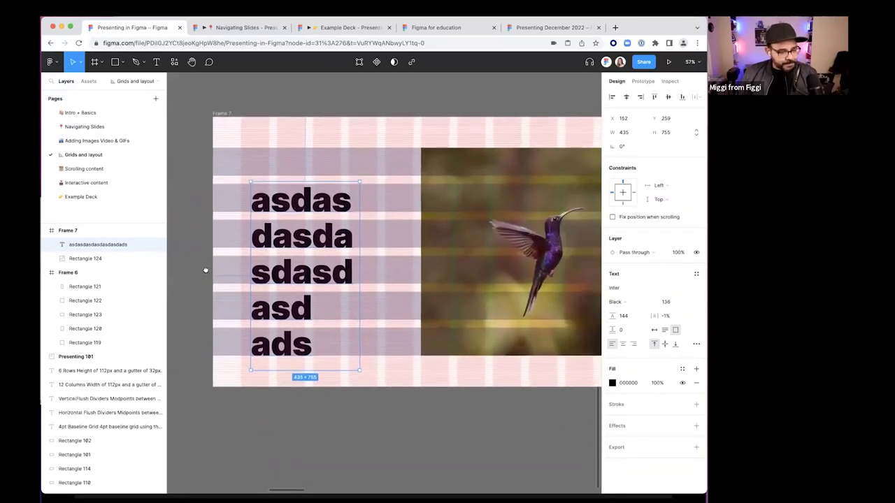
scroll(223, 264, down, 3)
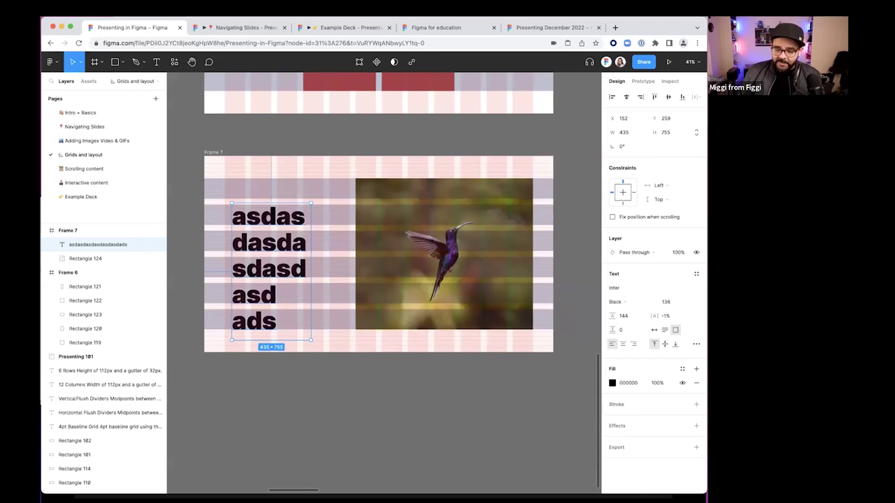
Set the text box to Auto height and delete its last three lines, leaving 'asdasdasda'
click(664, 331)
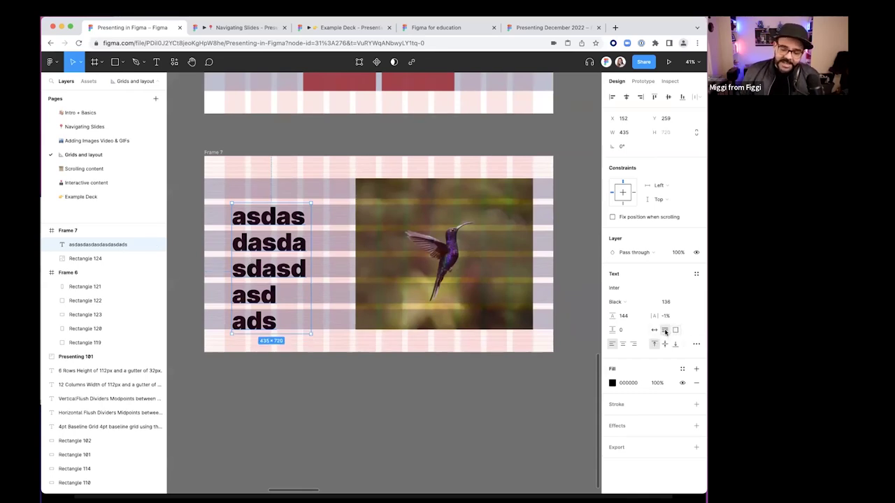
double_click(248, 308)
drag(259, 329, 227, 278)
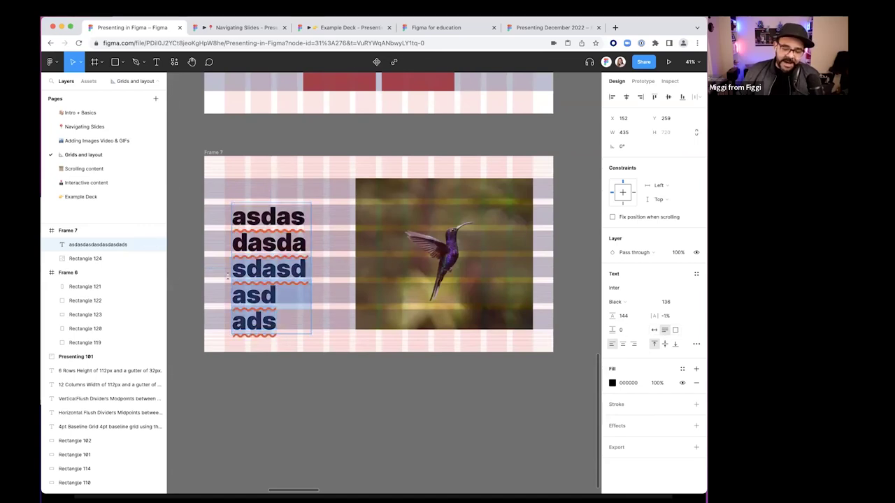
key(BackSpace)
scroll(262, 265, up, 5)
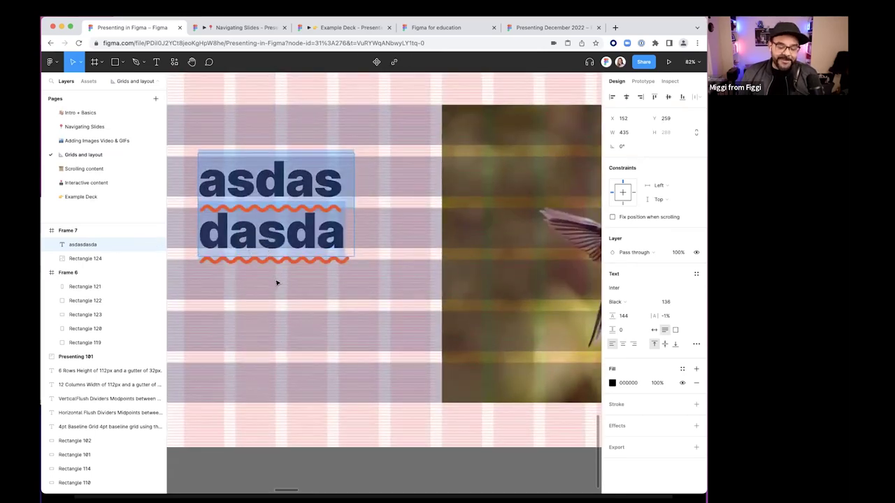
Add the placeholder word to the spelling dictionary and exit text editing
right_click(274, 236)
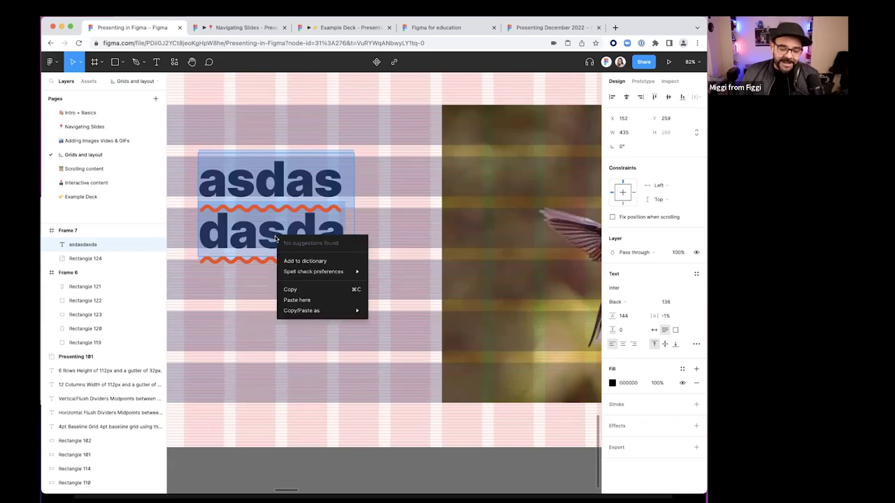
mouse_move(304, 274)
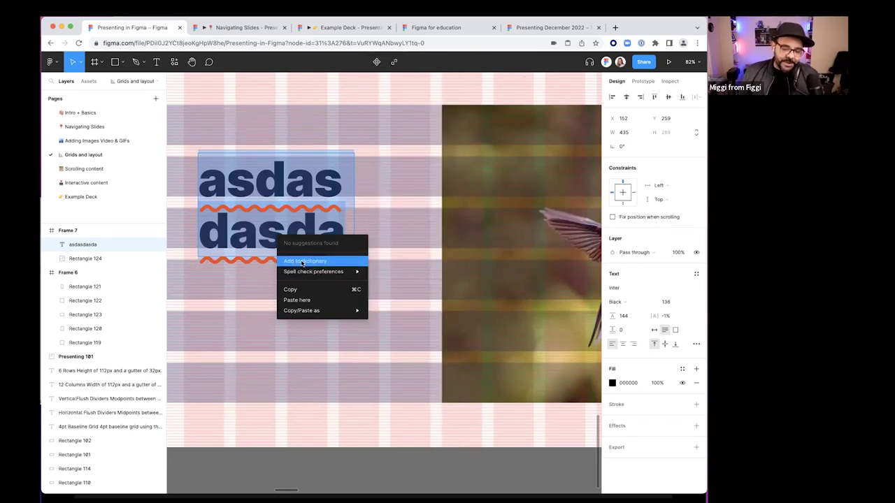
click(224, 295)
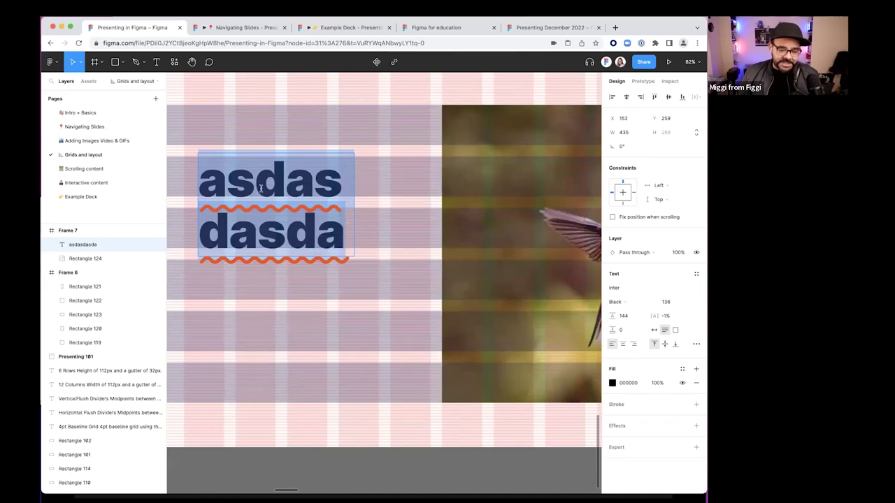
scroll(261, 187, down, 5)
click(284, 389)
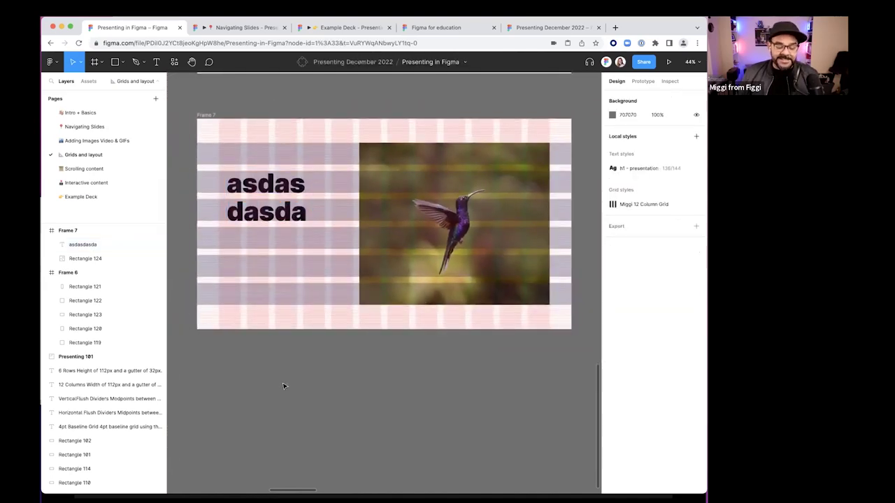
Turn off the layout grid overlays and switch to the Scrolling content page
scroll(287, 383, down, 4)
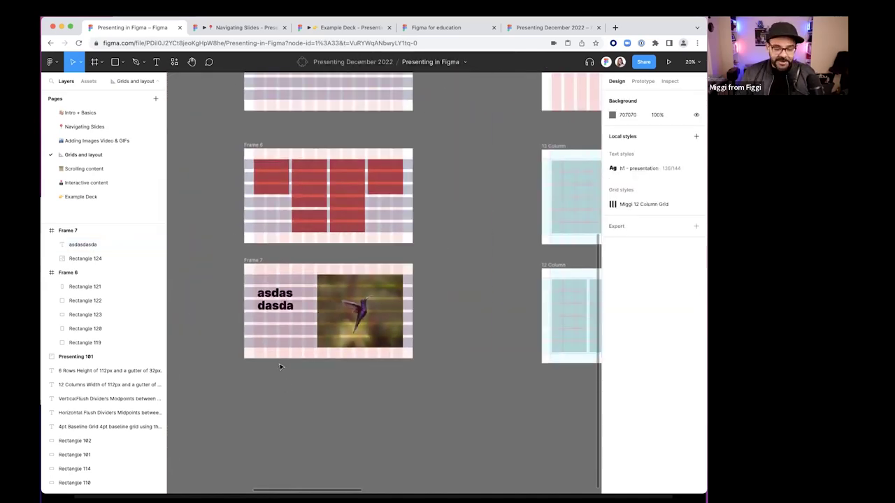
key(ctrl+g)
scroll(283, 360, down, 2)
scroll(483, 269, right, 4)
scroll(482, 269, down, 2)
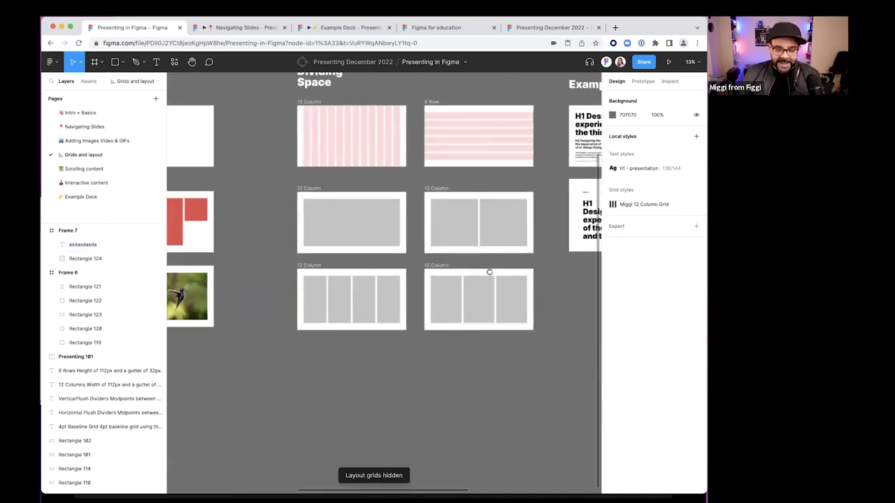
scroll(489, 271, right, 5)
scroll(489, 271, up, 1)
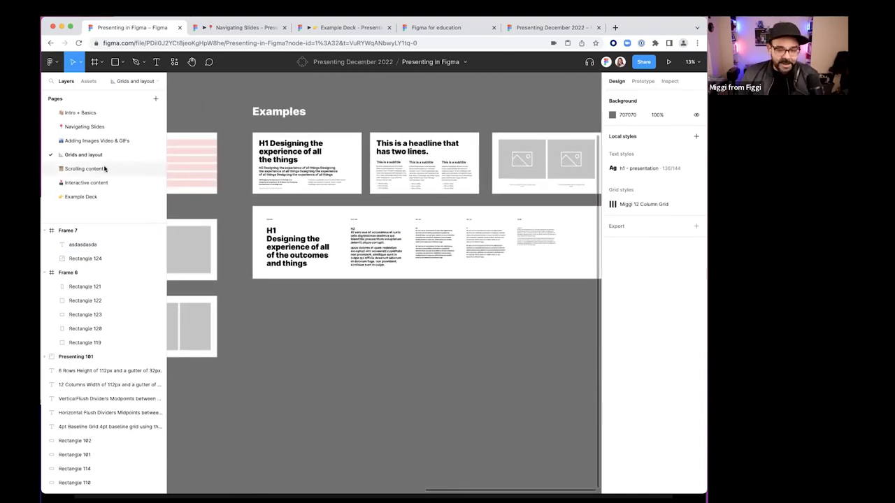
click(104, 168)
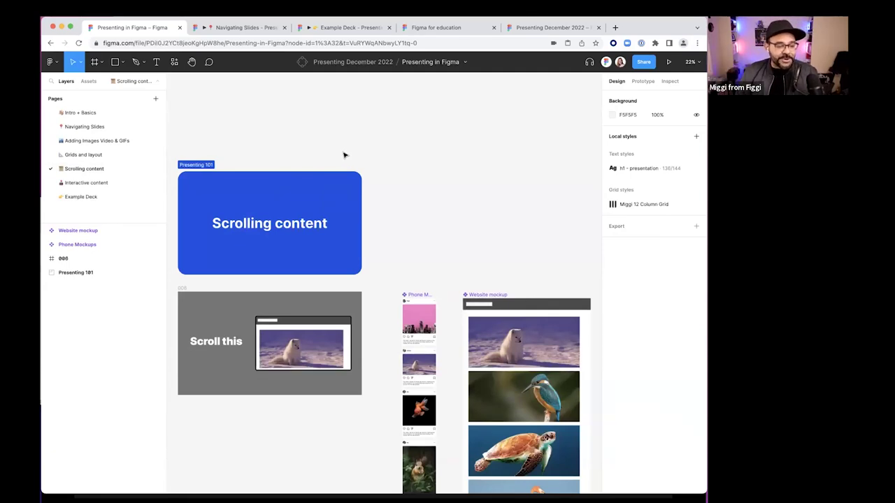
Select the first social post inside the Phone Mockups frame
scroll(343, 155, down, 2)
scroll(343, 155, left, 2)
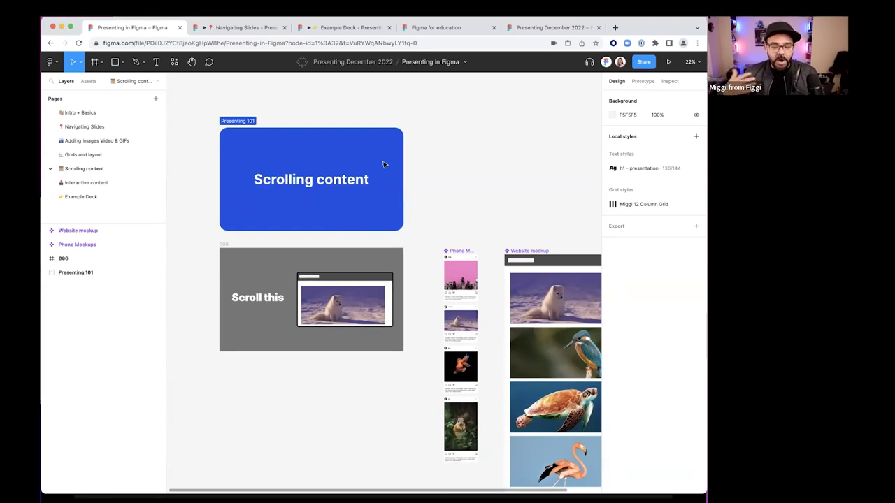
scroll(489, 315, down, 3)
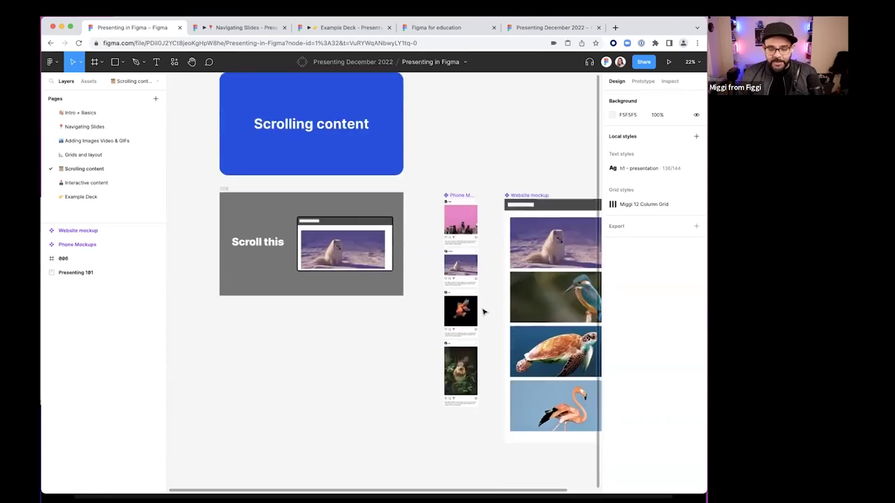
click(467, 233)
scroll(465, 233, up, 5)
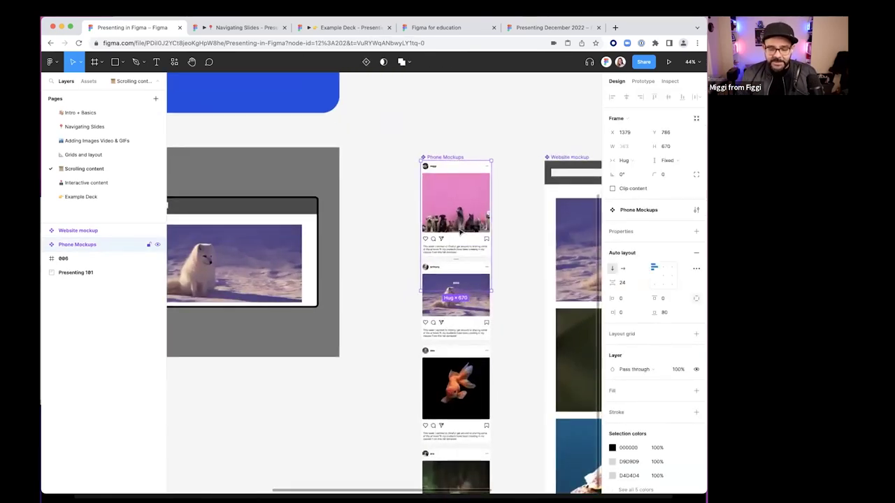
click(463, 233)
scroll(489, 248, down, 5)
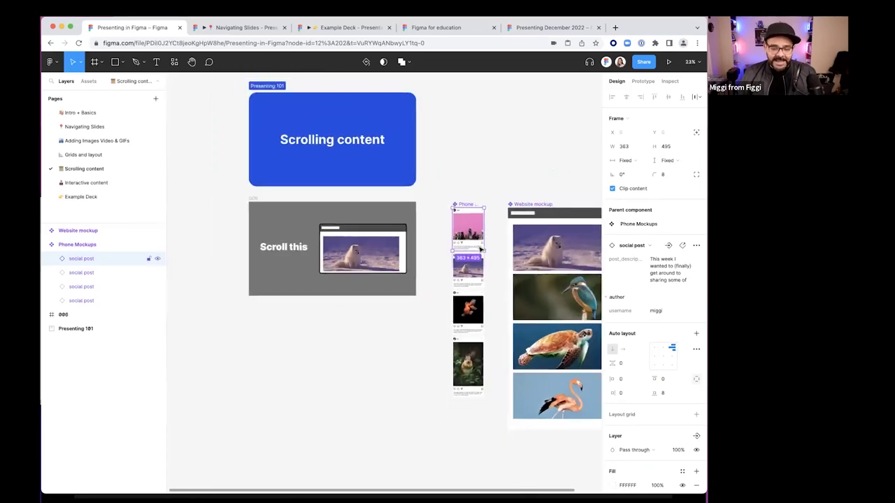
scroll(342, 349, up, 2)
scroll(327, 354, down, 1)
key(r)
drag(255, 307, 301, 353)
key(ctrl+z)
scroll(338, 345, down, 2)
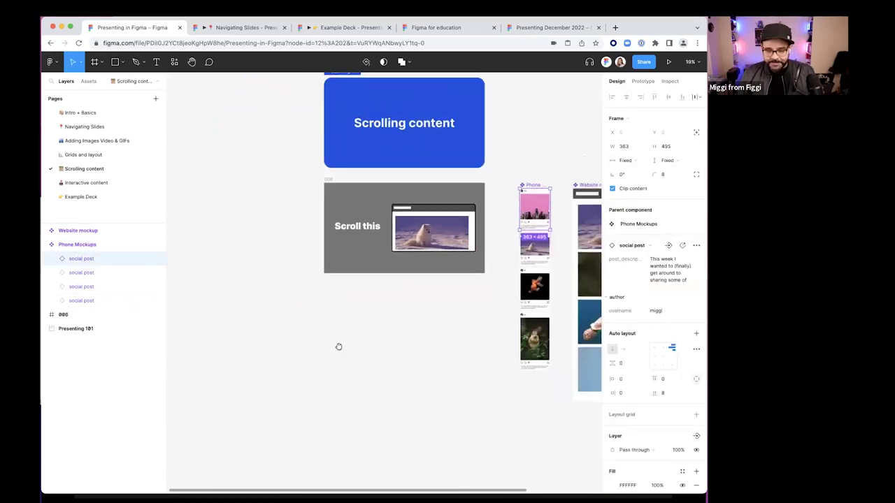
scroll(337, 345, right, 3)
Copy the social post onto empty canvas, duplicate it to three, and wrap them in auto layout
drag(460, 219, 251, 357)
scroll(241, 372, up, 2)
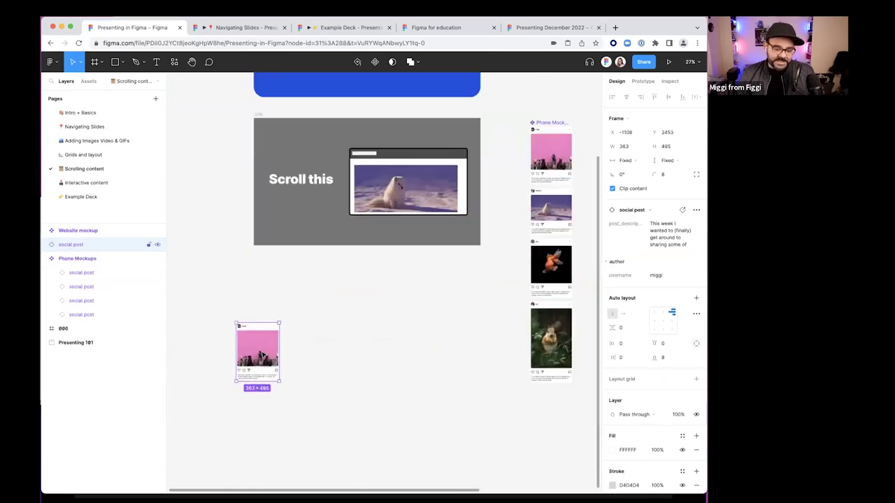
key(ctrl+d)
scroll(266, 383, up, 1)
click(345, 344)
click(331, 347)
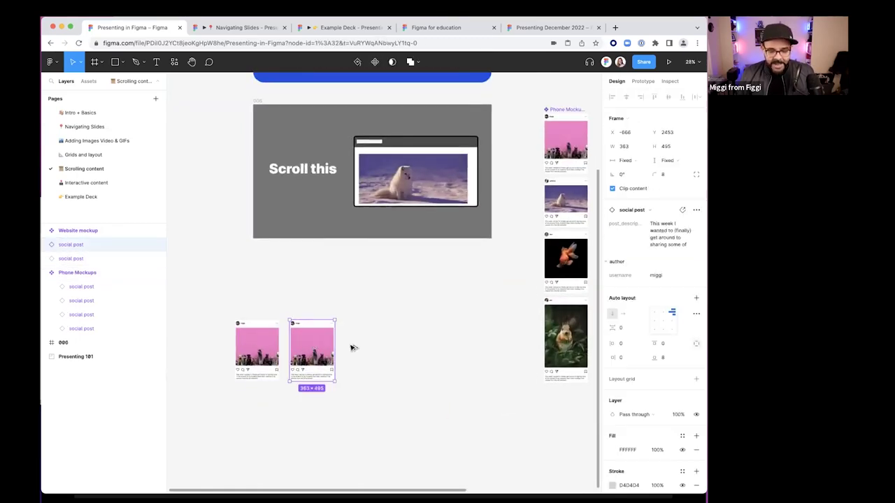
key(ctrl+d)
scroll(319, 394, up, 3)
drag(409, 398, 234, 320)
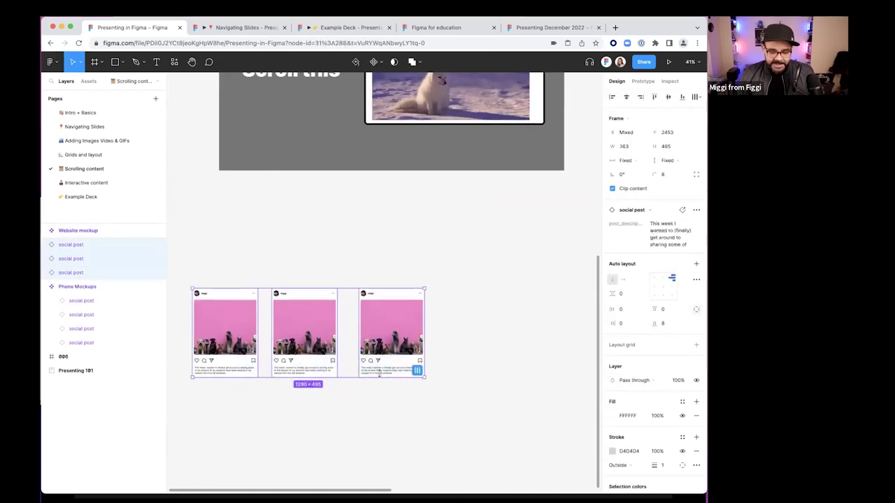
key(shift+a)
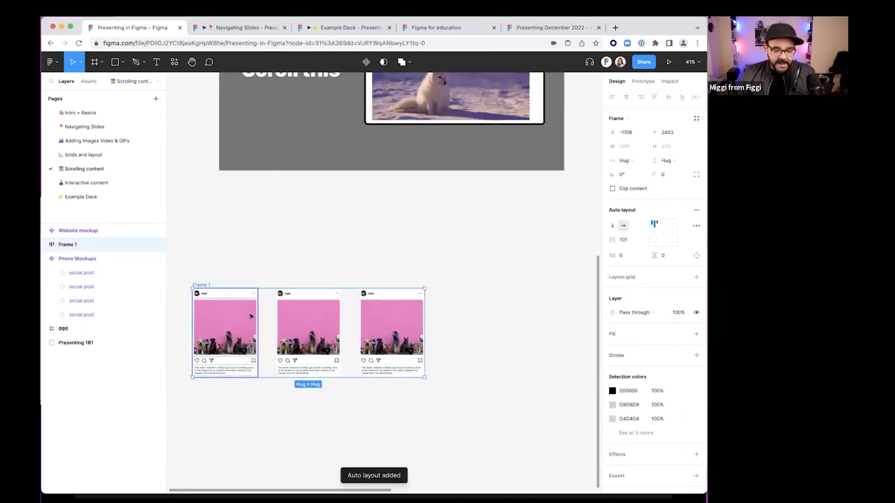
click(273, 370)
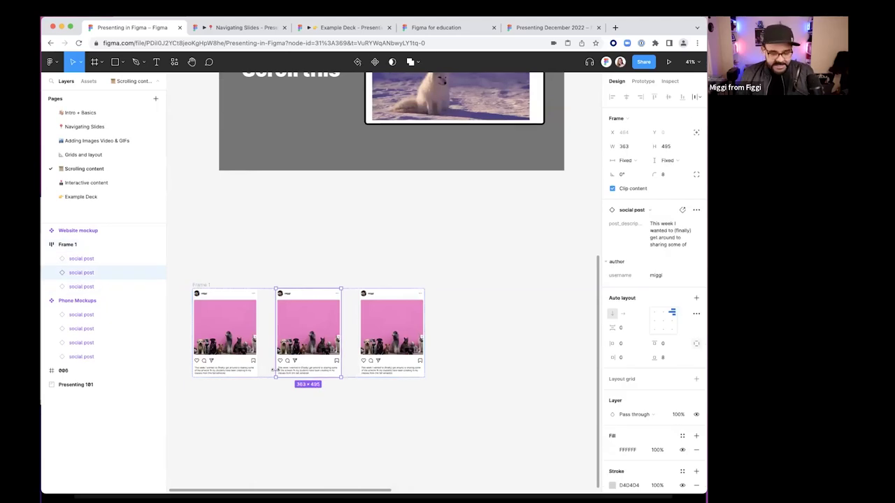
key(super+d)
key(super+d)
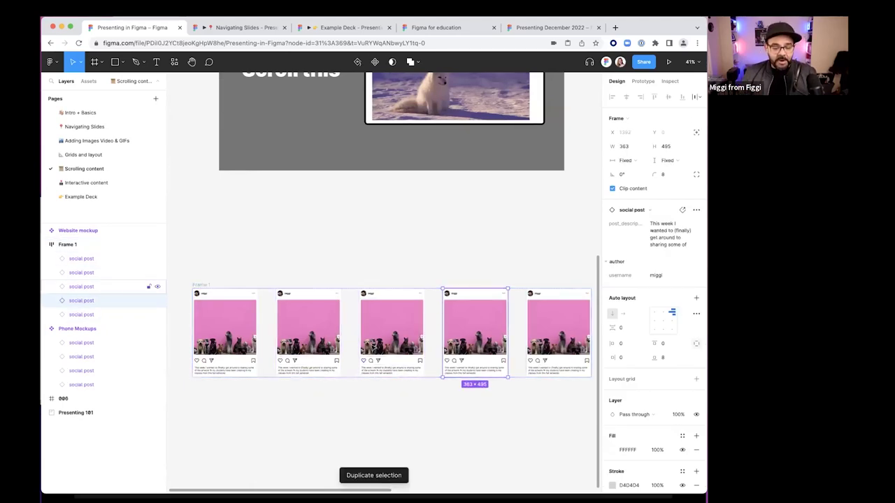
key(super+z)
key(super+z)
scroll(293, 436, down, 3)
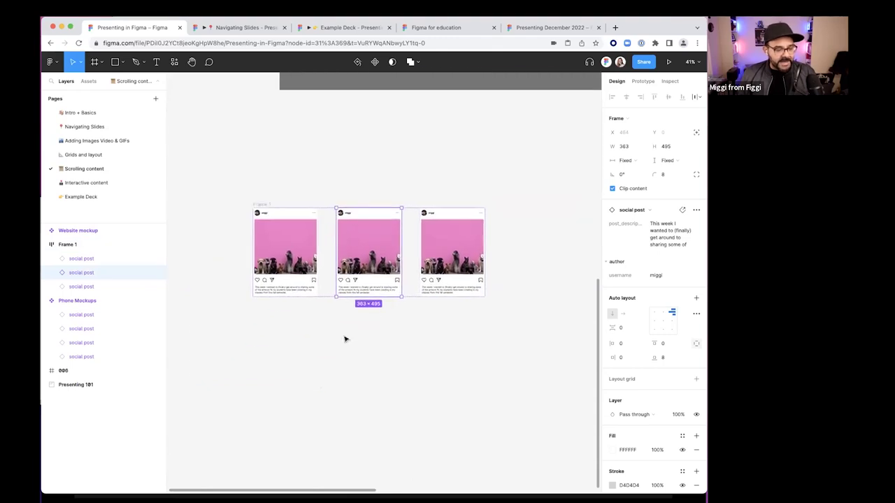
Stack Frame 1's posts vertically, hide the first post's image fill, and duplicate that post
click(260, 204)
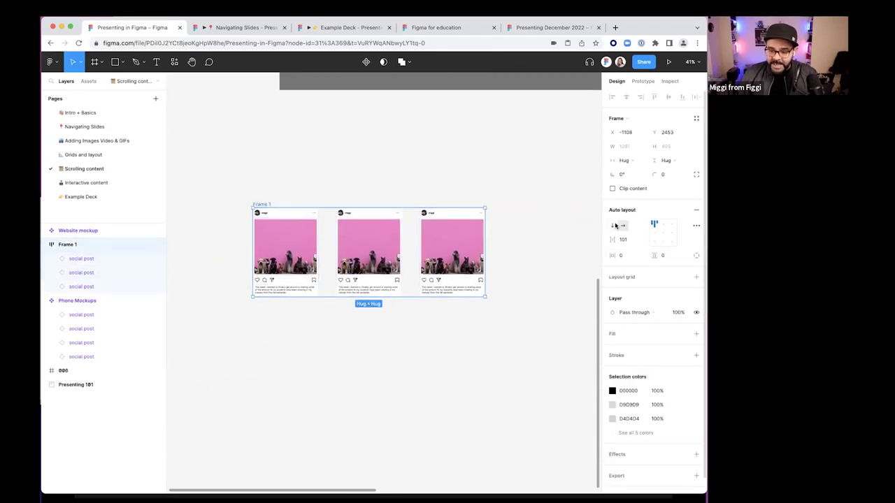
click(613, 225)
super+click(291, 231)
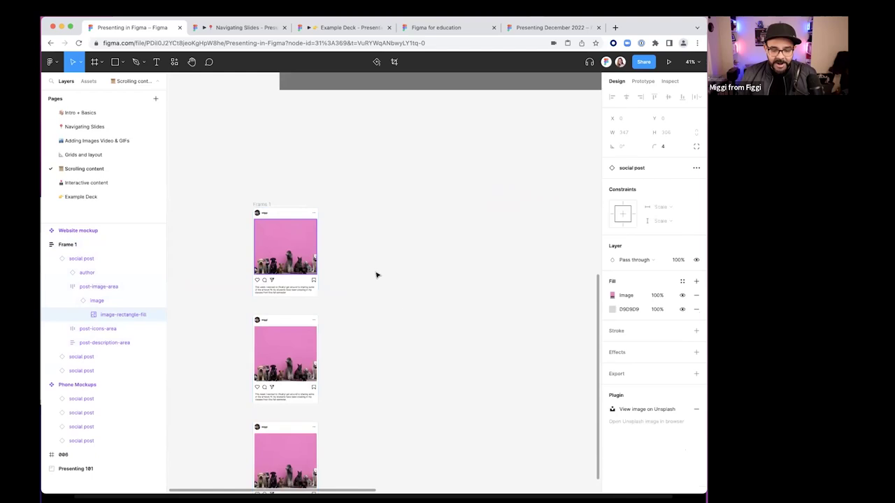
click(612, 296)
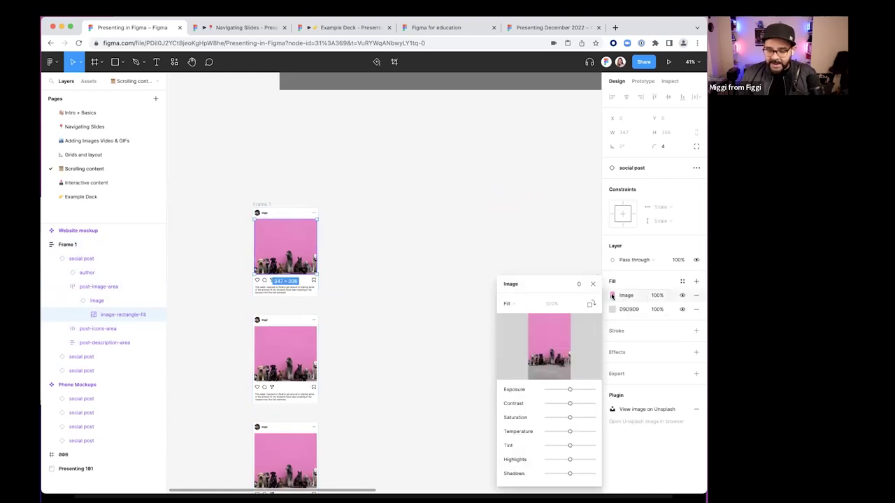
click(682, 295)
click(378, 280)
scroll(420, 265, down, 2)
scroll(419, 265, left, 2)
click(391, 203)
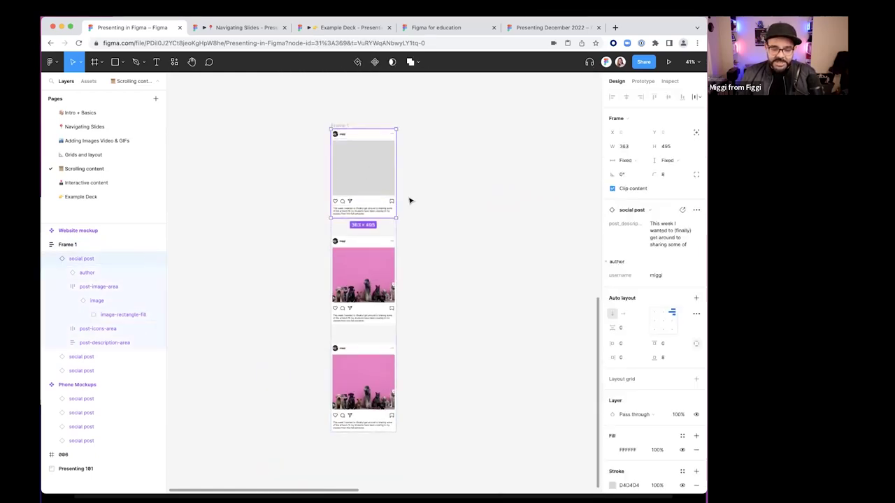
key(super+d)
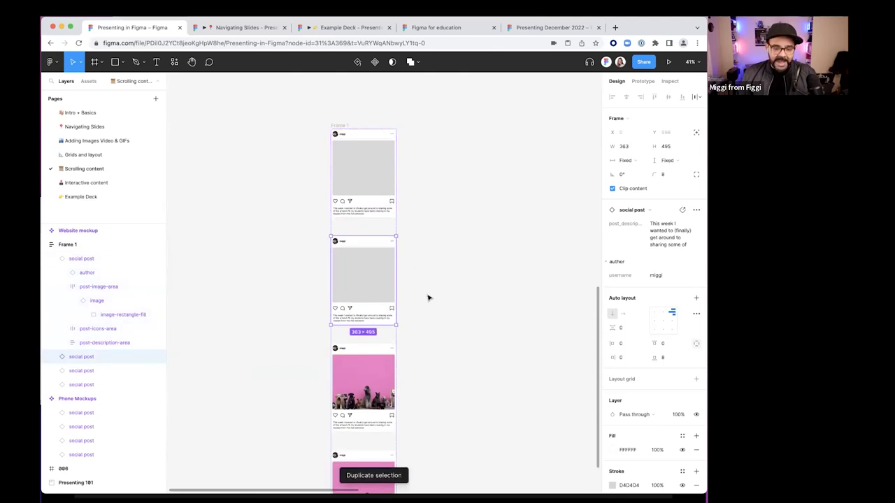
Set Frame 1's auto-layout spacing to -346 so the posts overlap
click(347, 126)
drag(612, 239, 210, 199)
scroll(381, 147, up, 5)
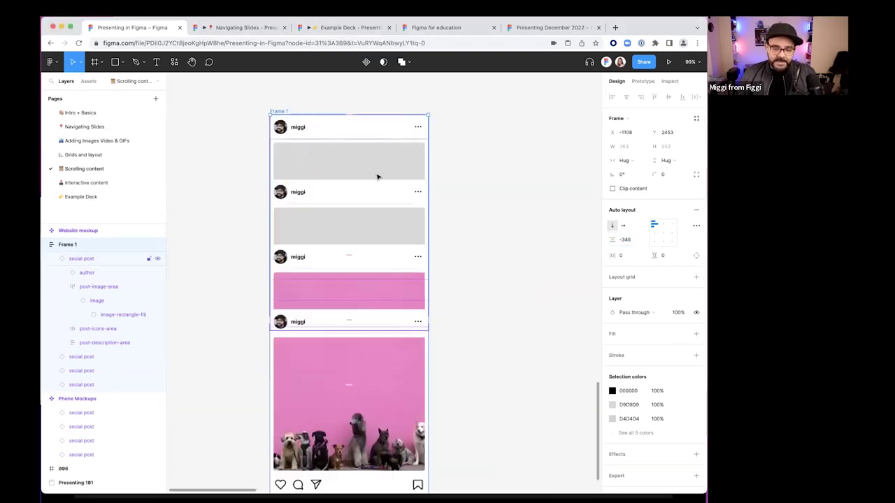
click(487, 244)
Select Frame 1 with the stacked posts and delete it
scroll(491, 246, down, 3)
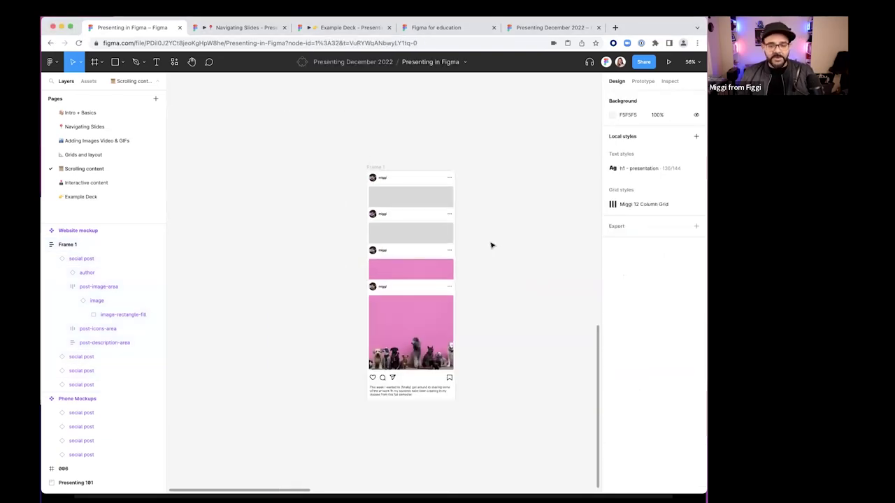
click(382, 170)
click(381, 169)
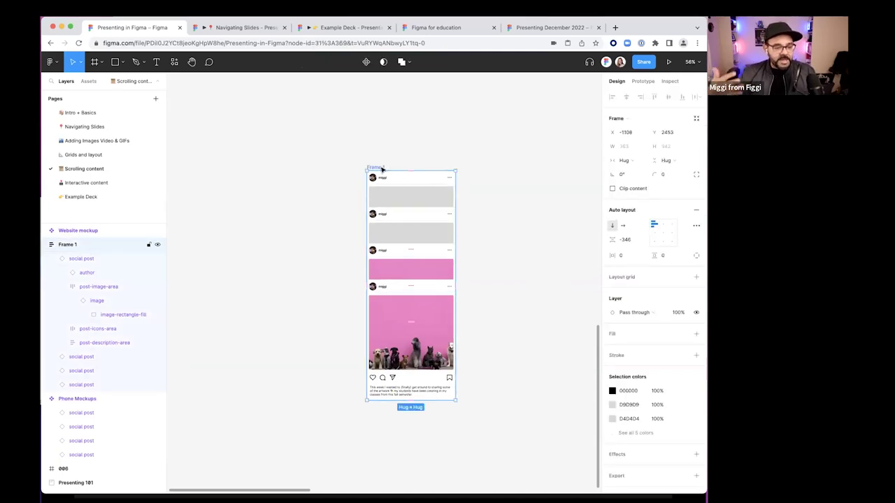
key(Delete)
Zoom to fit all frames and select the 'Scroll this' slide frame
key(shift+1)
scroll(388, 230, up, 5)
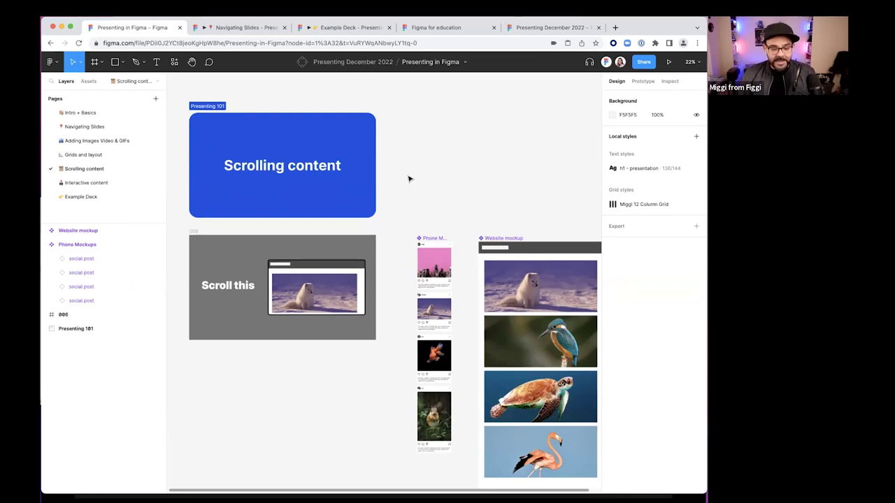
scroll(350, 181, down, 1)
scroll(349, 182, left, 2)
click(231, 211)
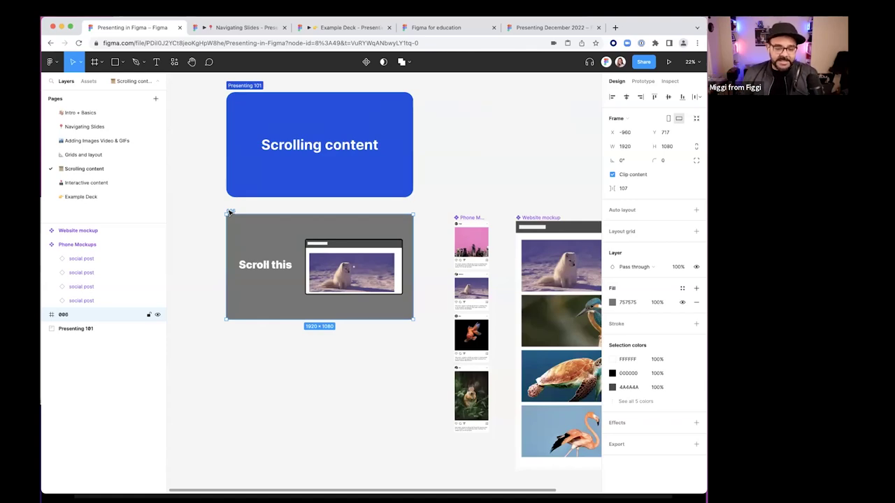
click(668, 62)
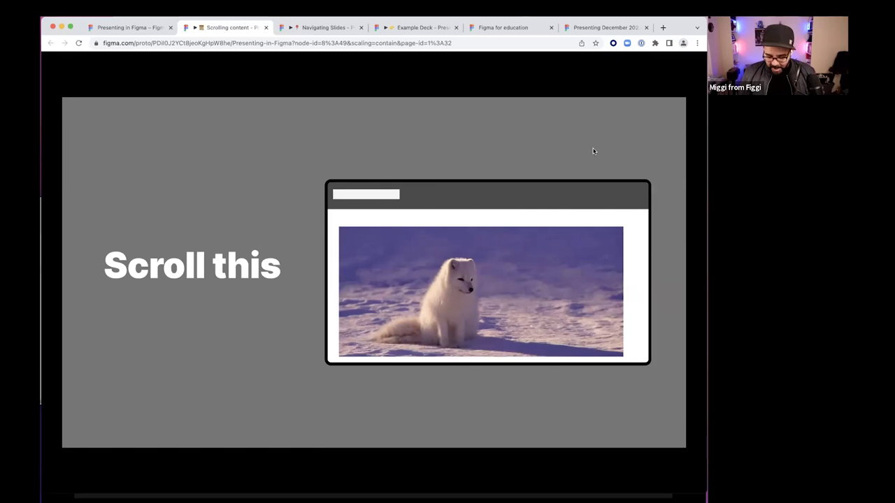
scroll(462, 305, down, 10)
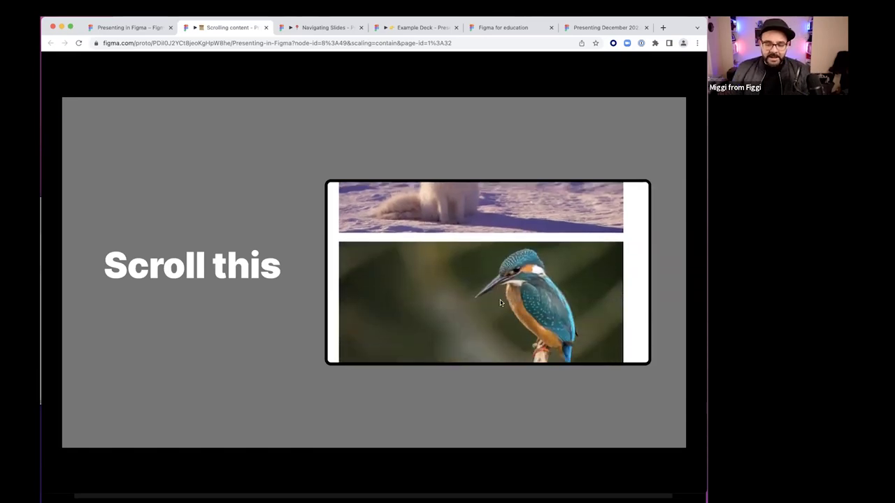
scroll(470, 349, up, 5)
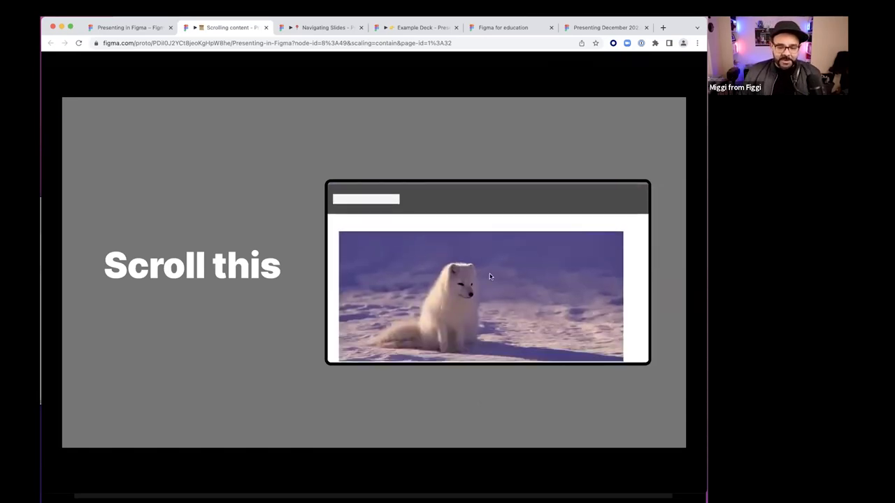
scroll(462, 301, down, 4)
scroll(472, 266, down, 4)
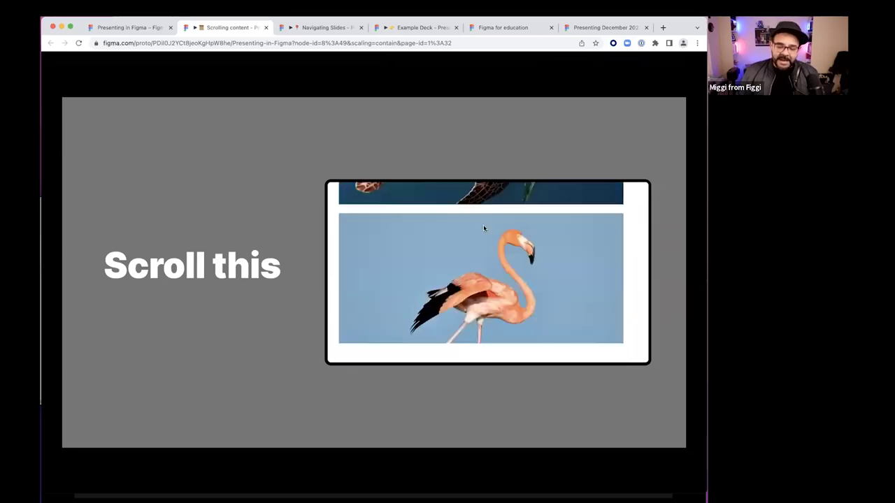
scroll(483, 259, up, 4)
scroll(489, 209, down, 3)
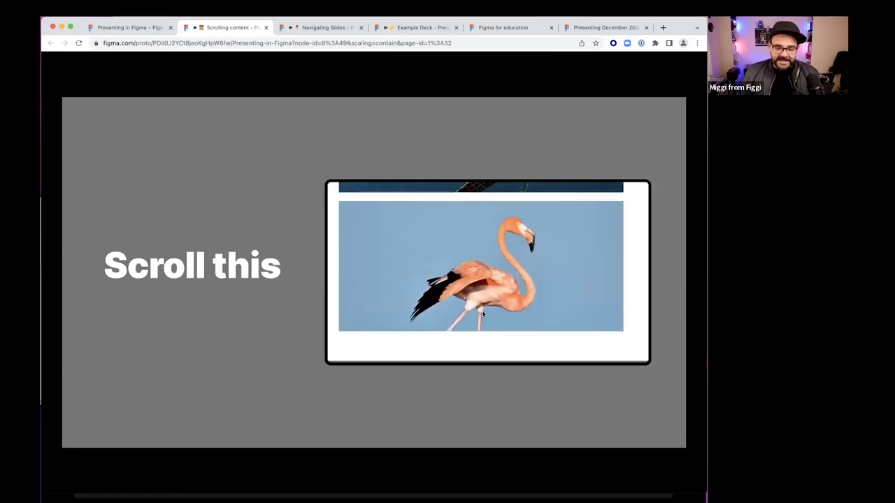
scroll(489, 210, up, 5)
key(ctrl+shift+Tab)
click(397, 339)
scroll(378, 315, right, 3)
scroll(378, 315, down, 1)
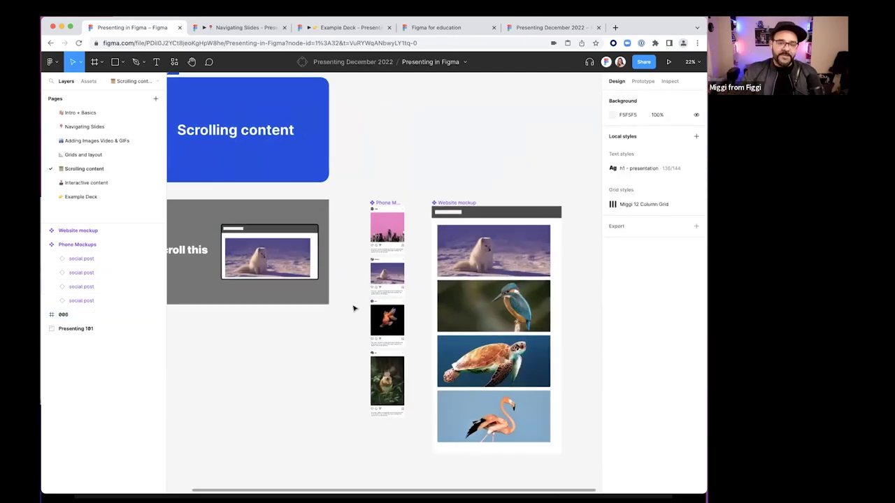
Draw a new frame below the Scroll this slide and make it a 1920×1080 Slide 16:9
scroll(348, 299, left, 5)
scroll(348, 299, down, 1)
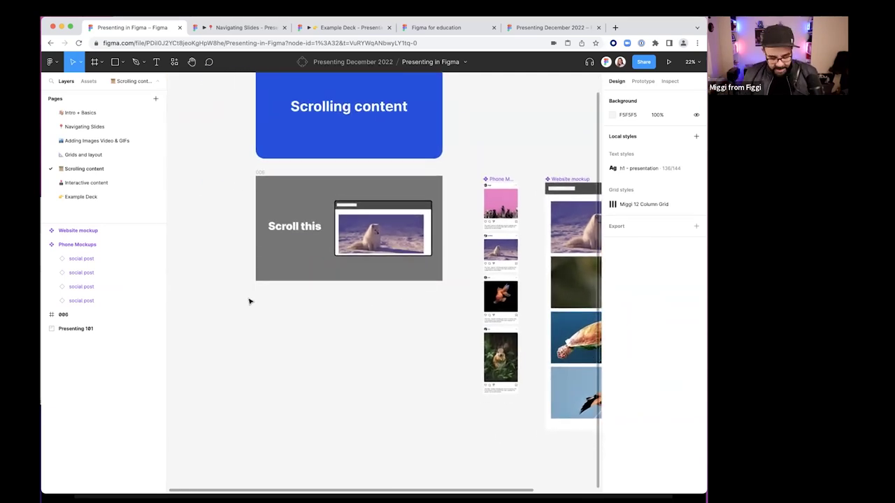
key(f)
drag(256, 312, 428, 397)
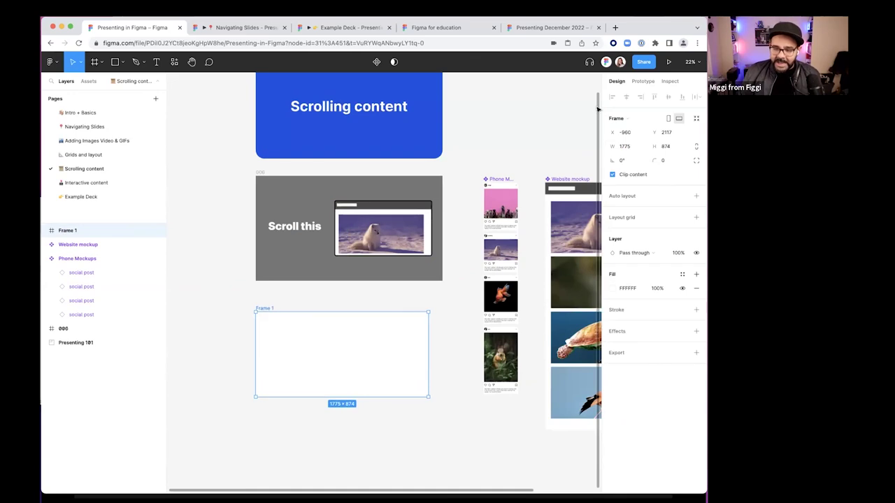
click(616, 119)
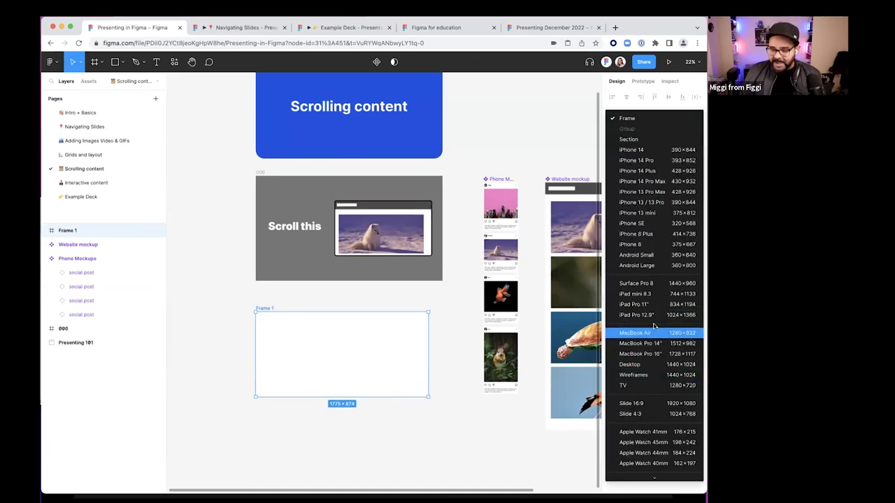
click(653, 404)
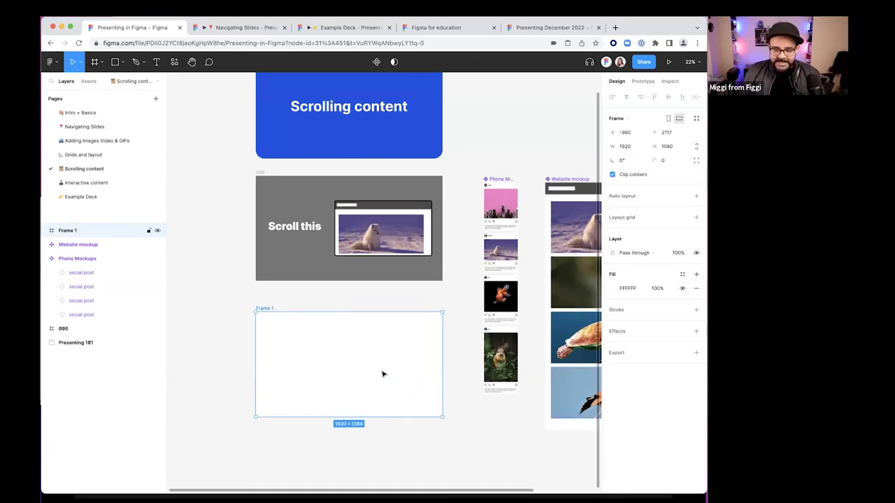
Select the Phone Mockups group and zoom to it to check the layout
scroll(304, 234, down, 3)
scroll(318, 245, up, 2)
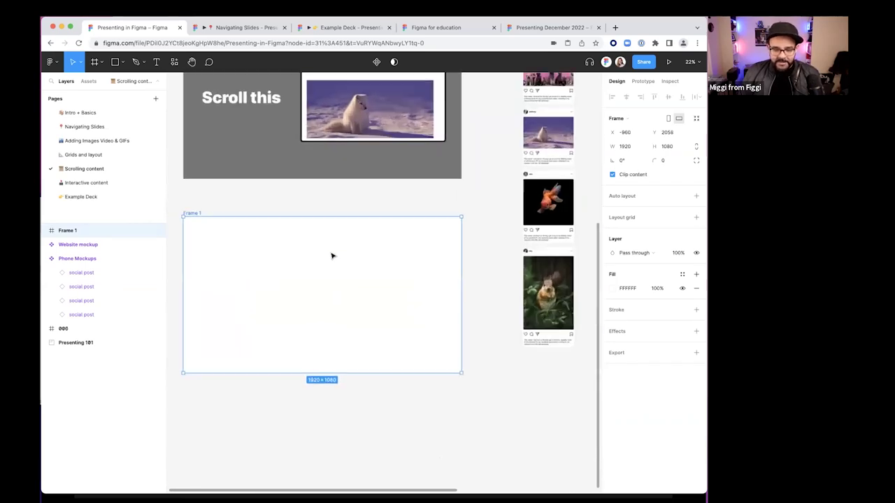
scroll(332, 255, left, 3)
scroll(362, 246, down, 1)
scroll(367, 273, down, 2)
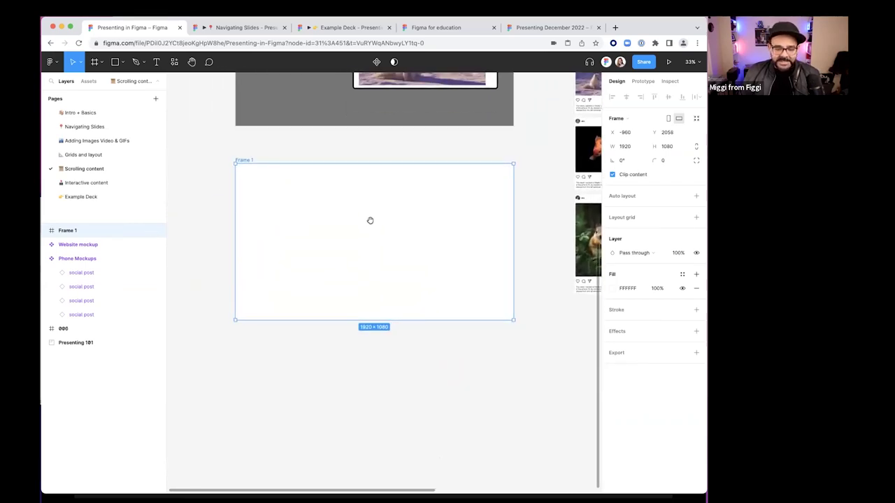
scroll(350, 220, right, 1)
scroll(342, 220, up, 1)
scroll(454, 252, right, 1)
click(507, 209)
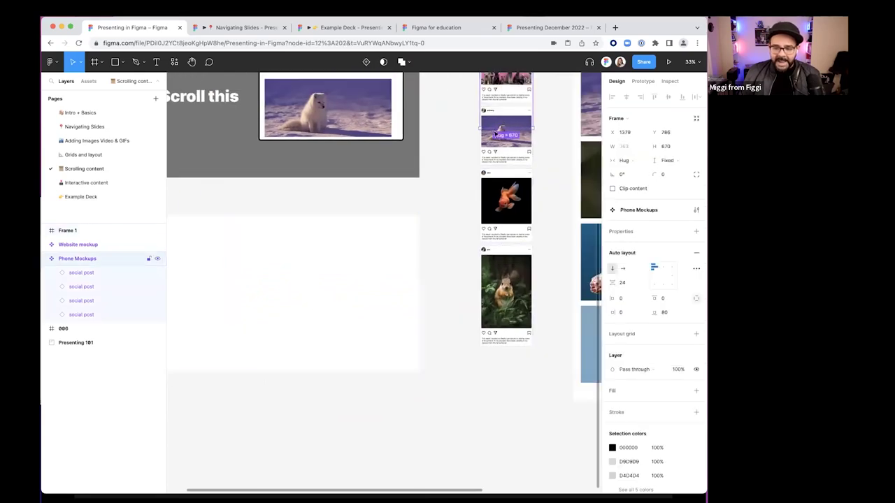
scroll(469, 218, up, 3)
scroll(494, 312, down, 3)
scroll(561, 254, left, 2)
scroll(455, 247, down, 2)
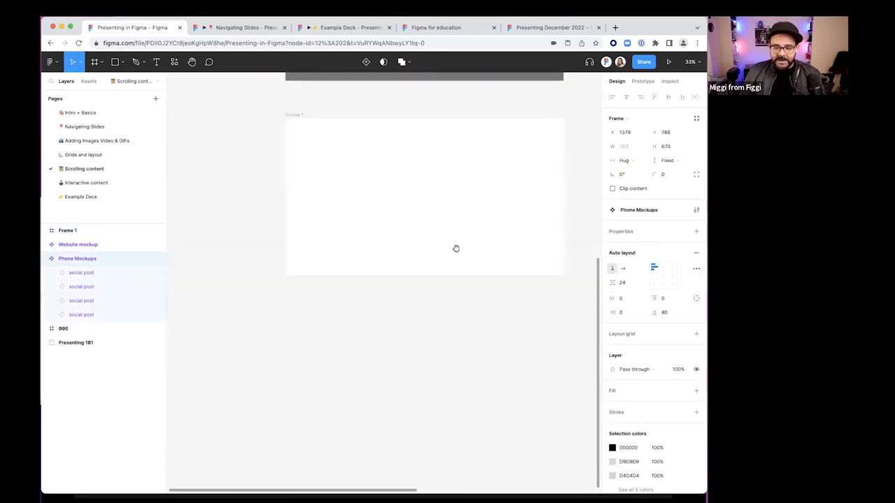
scroll(385, 267, down, 2)
key(shift+2)
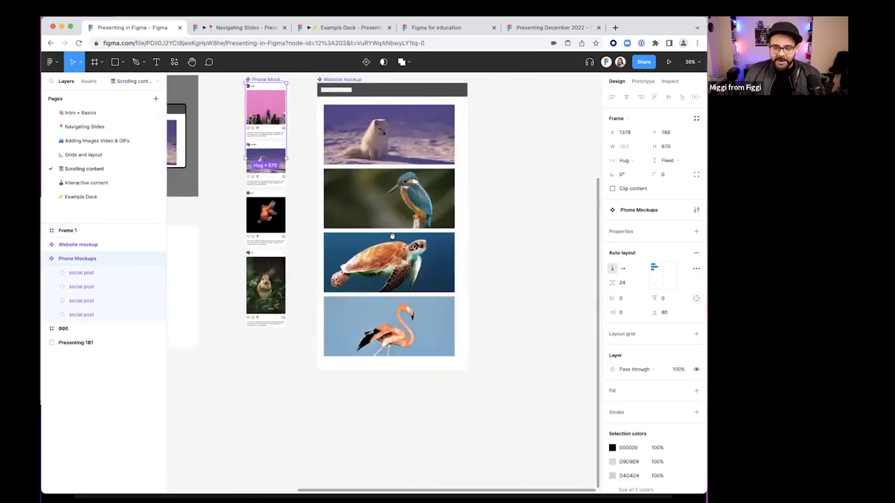
scroll(296, 364, down, 3)
scroll(352, 336, up, 2)
scroll(427, 303, up, 2)
scroll(408, 289, right, 2)
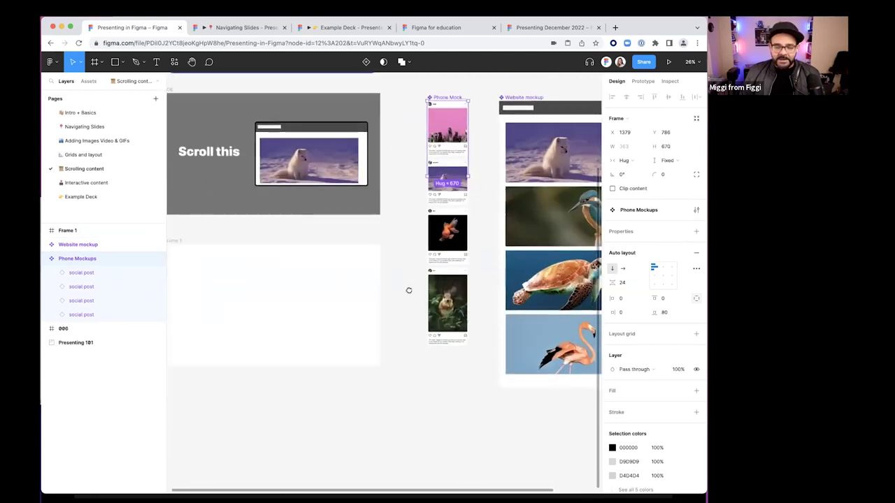
scroll(408, 289, down, 3)
scroll(392, 321, left, 2)
Draw a 1249×595 rectangle below Frame 1, make two copies beneath it, and select all three
key(r)
mouse_move(294, 307)
mouse_down()
mouse_move(366, 359)
mouse_move(435, 374)
mouse_up()
scroll(393, 419, down, 2)
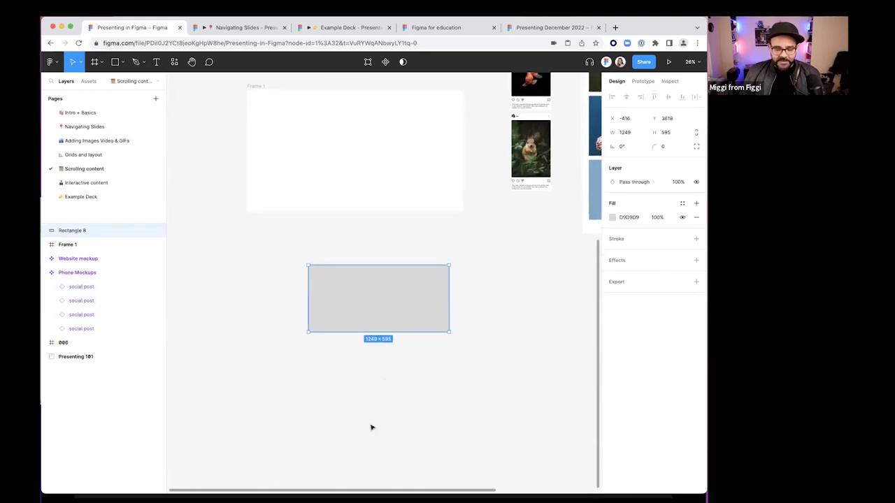
drag(353, 306, 353, 440)
drag(470, 292, 482, 308)
drag(395, 426, 402, 440)
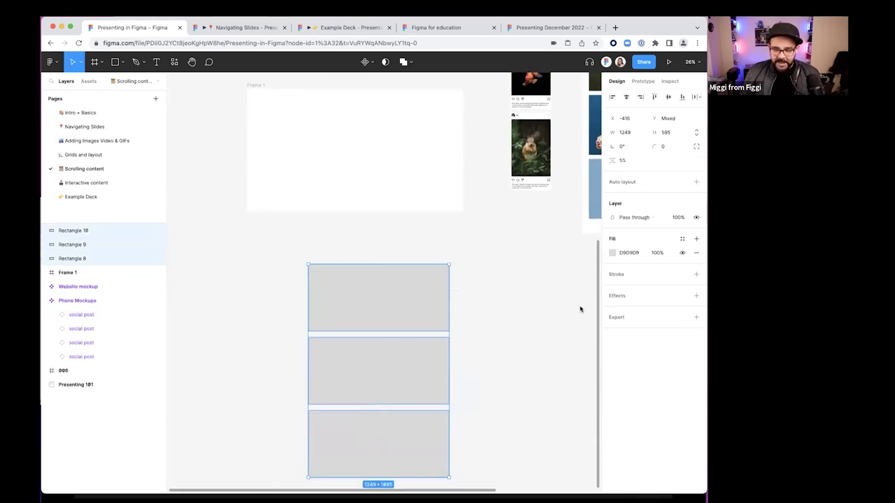
Set the spacing between the three rectangles to 48
click(625, 161)
text(48)
key(Return)
scroll(479, 300, down, 2)
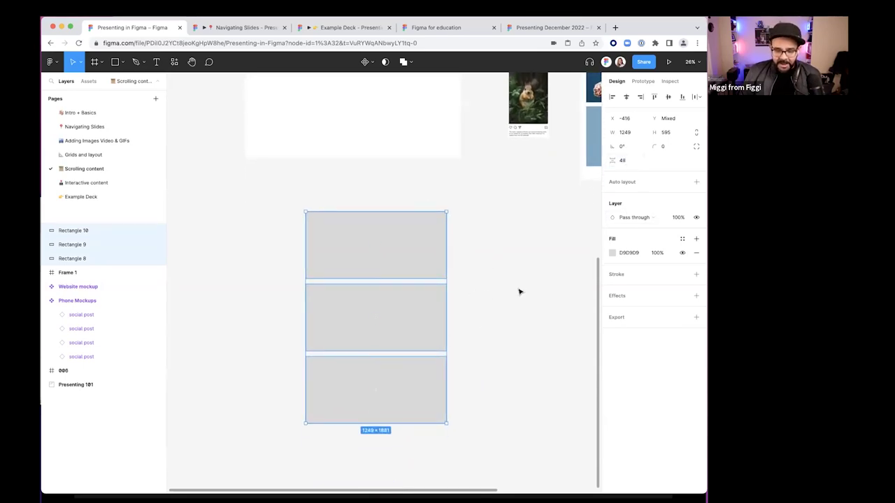
click(459, 285)
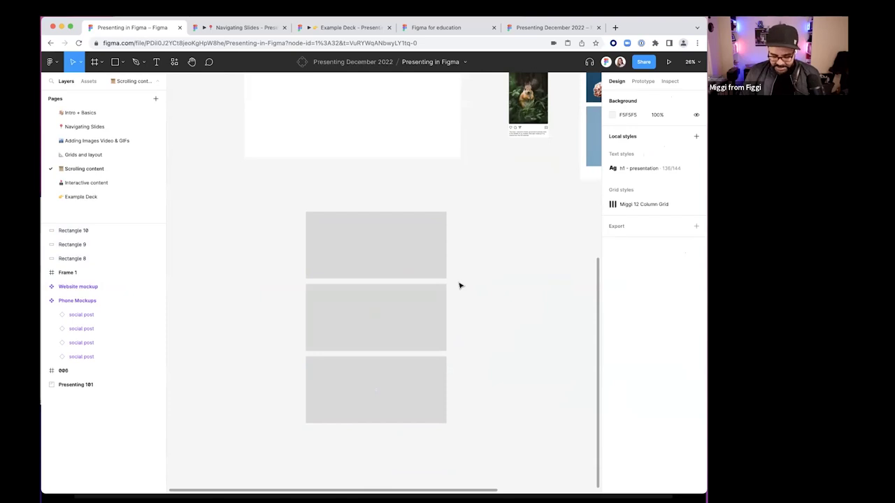
Place dog, hummingbird and flamingo photos into the top, middle and bottom rectangles
key(super+slash)
key(Return)
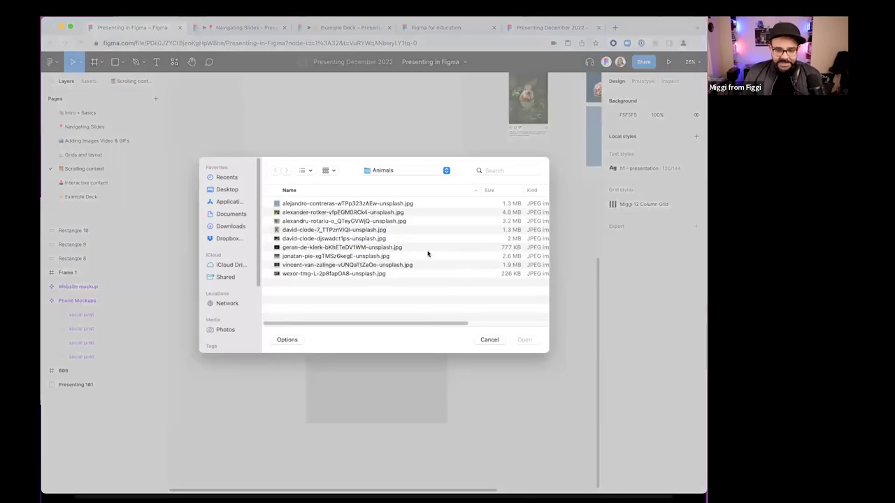
click(393, 204)
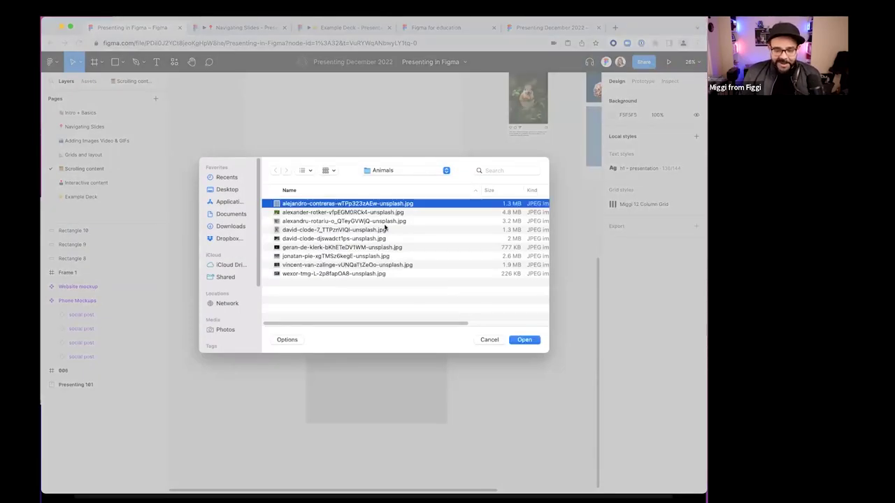
shift+click(390, 221)
click(520, 340)
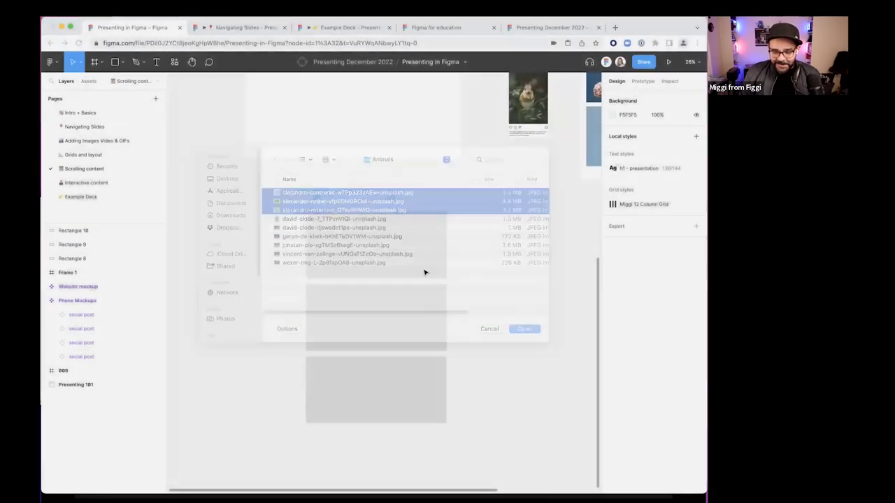
click(396, 252)
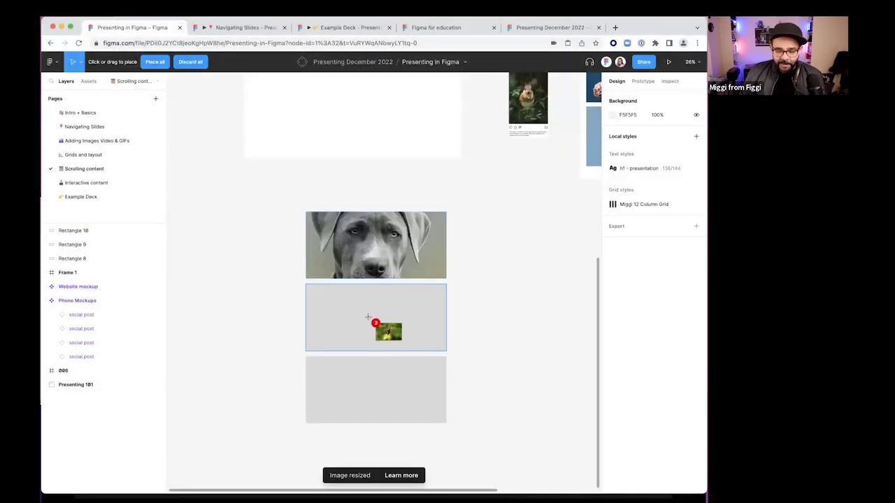
click(371, 318)
click(388, 374)
drag(489, 211, 315, 396)
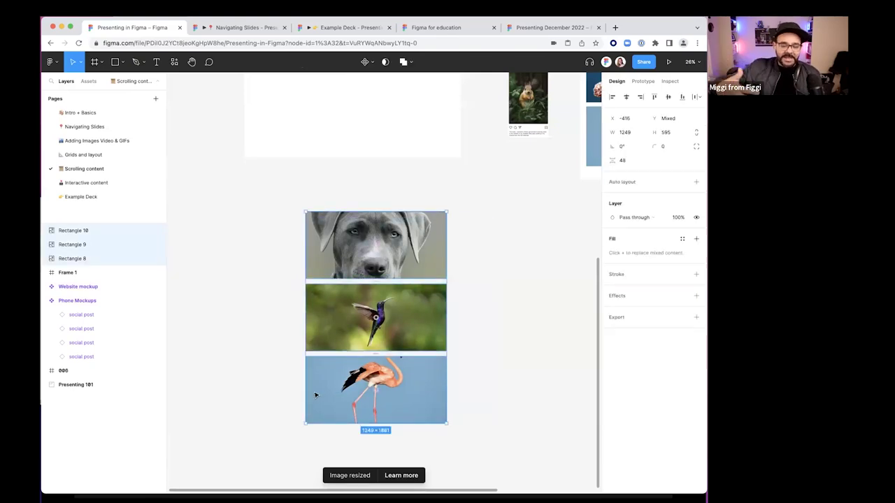
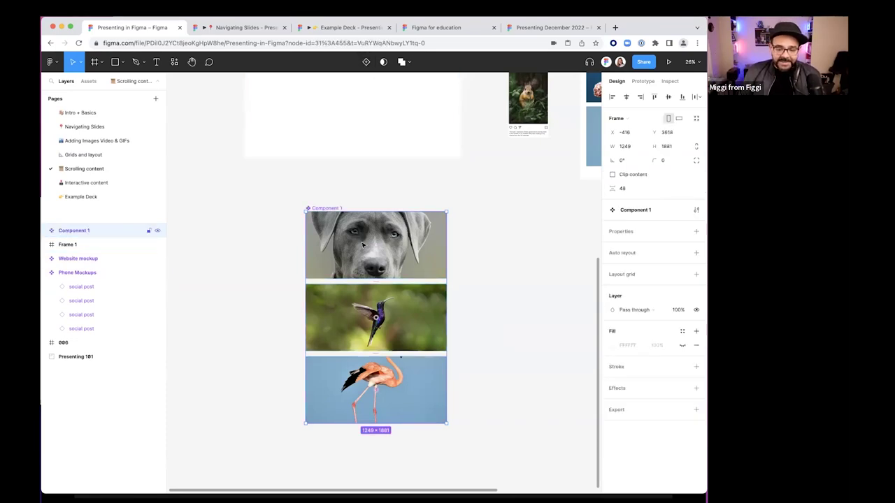
Ungroup Component 1 and make the three photos a component named 'vertical animals'
key(super+shift+g)
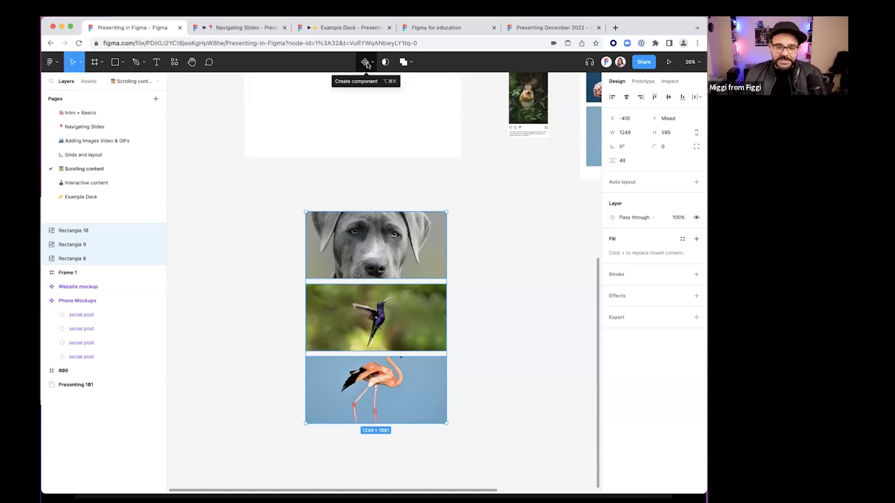
click(365, 63)
drag(337, 205, 329, 193)
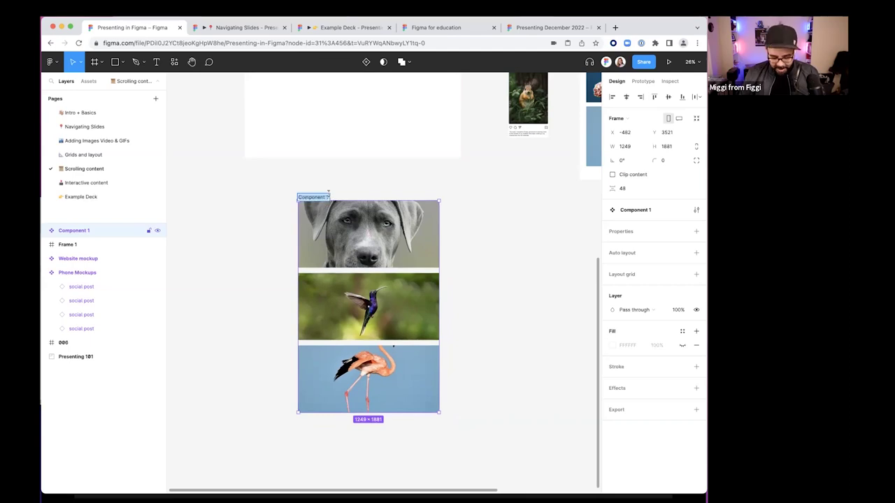
text(ver)
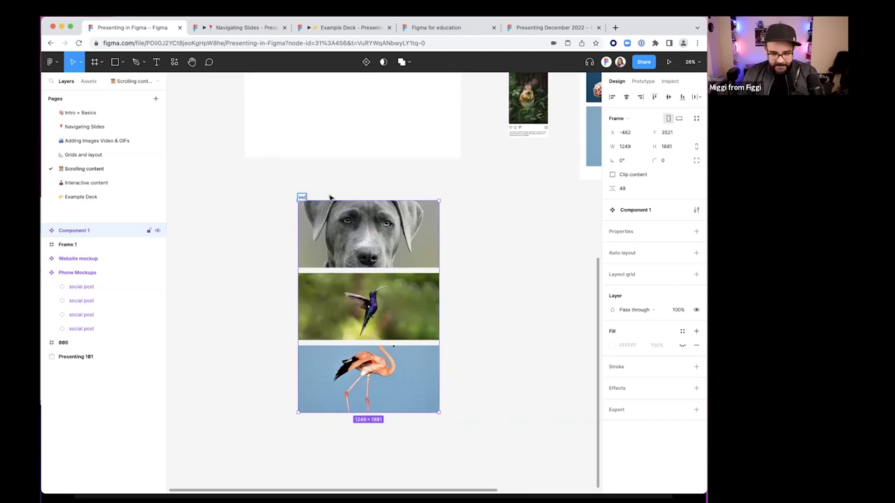
text(tical animals)
key(Return)
Shift the vertical animals component slightly to the right
click(390, 184)
scroll(373, 212, up, 2)
click(311, 223)
drag(366, 333, 386, 333)
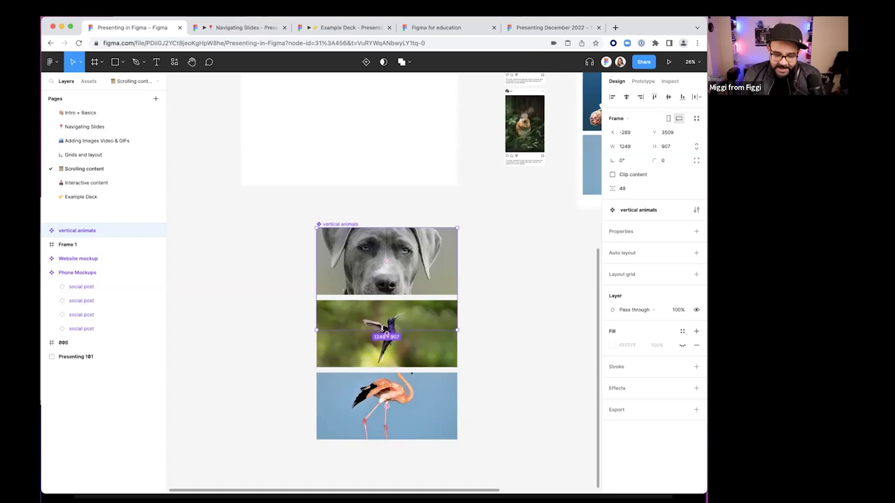
Resize the vertical animals frame to end just below the dog photo (H 595)
drag(417, 438, 404, 345)
scroll(404, 367, up, 3)
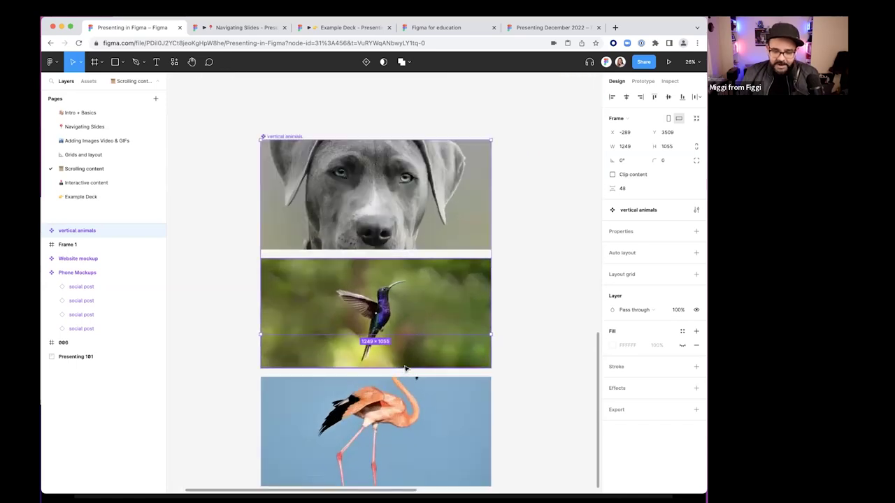
scroll(404, 369, down, 2)
drag(404, 311, 397, 459)
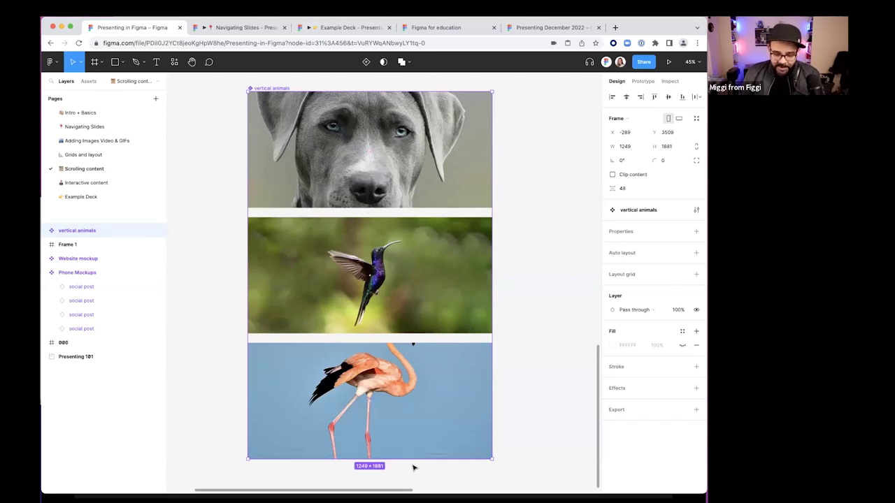
drag(413, 461, 418, 208)
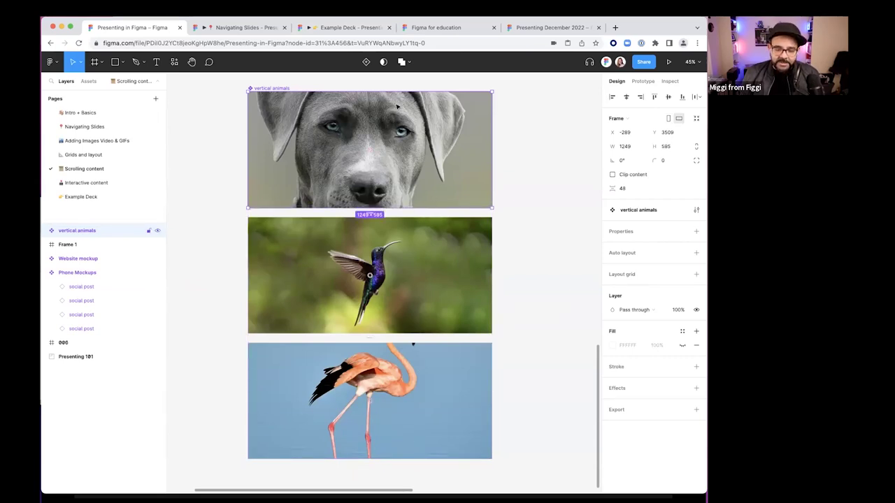
Toggle Clip content on and off to preview hiding the overflowing photos
click(612, 174)
click(612, 175)
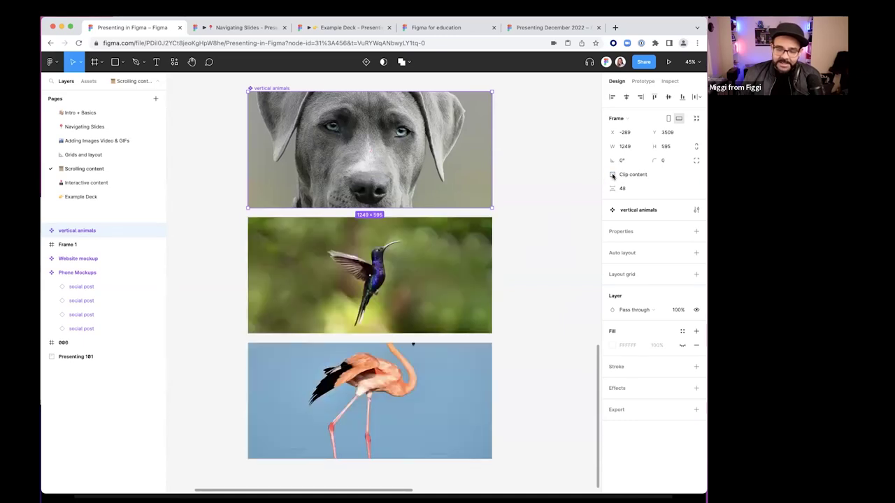
click(613, 175)
click(612, 175)
click(556, 203)
scroll(512, 281, down, 3)
scroll(512, 281, up, 2)
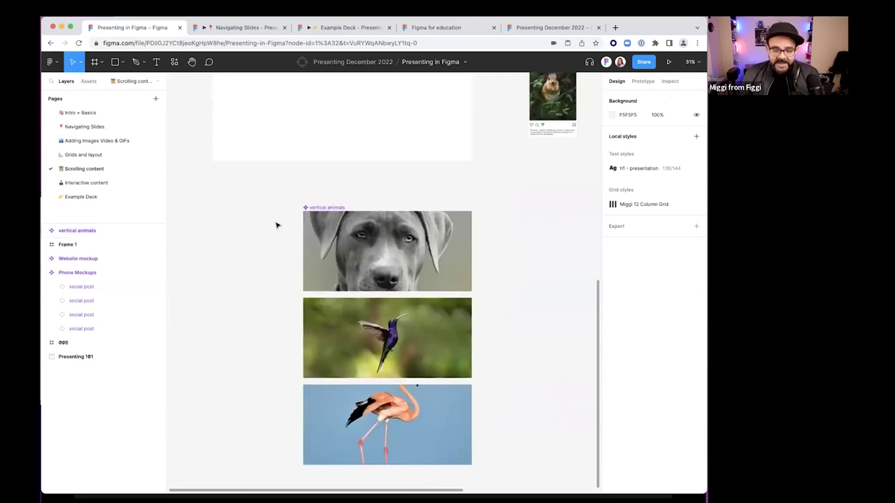
Paste a screenshot of the overflow scrolling setting beside the dog photo and enlarge it
click(404, 238)
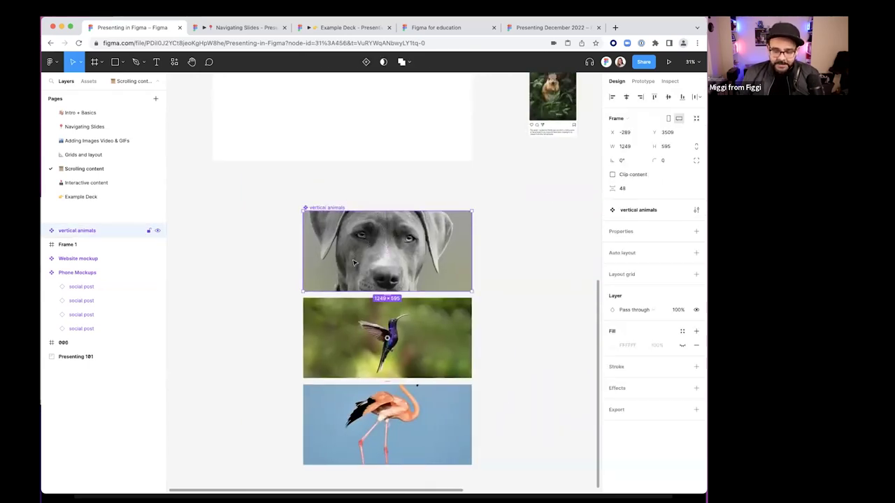
scroll(481, 230, right, 2)
scroll(482, 230, down, 1)
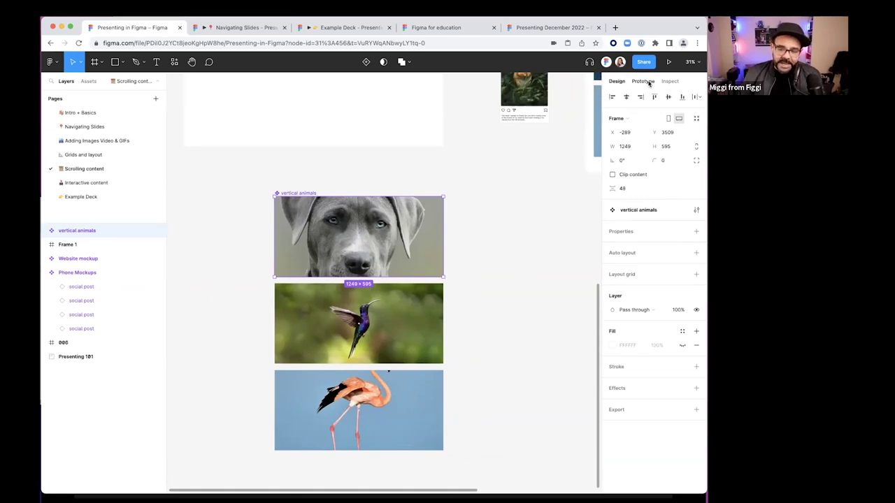
click(643, 81)
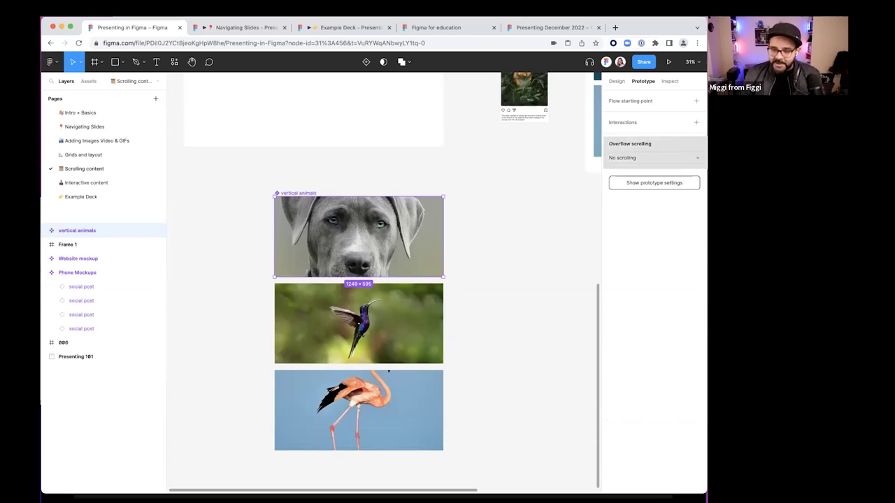
key(super+v)
drag(390, 285, 499, 222)
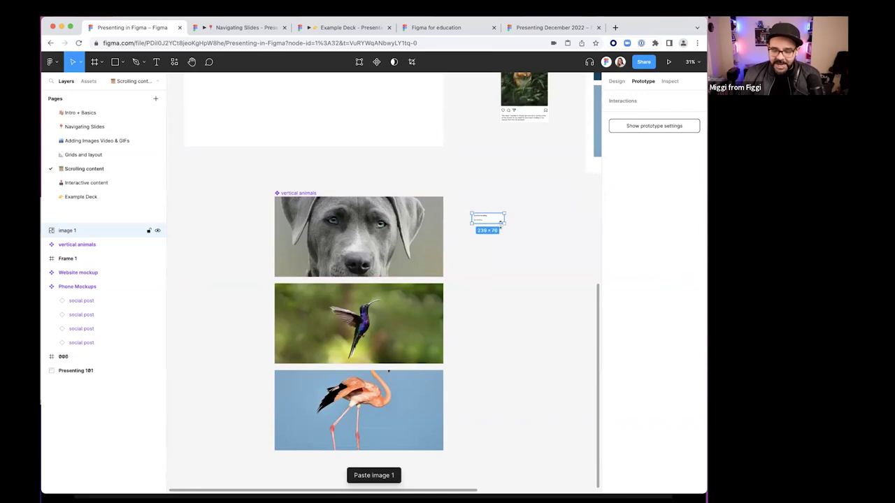
drag(533, 248, 577, 242)
drag(521, 227, 510, 224)
Set the vertical animals frame's overflow scrolling to Vertical scrolling
click(437, 249)
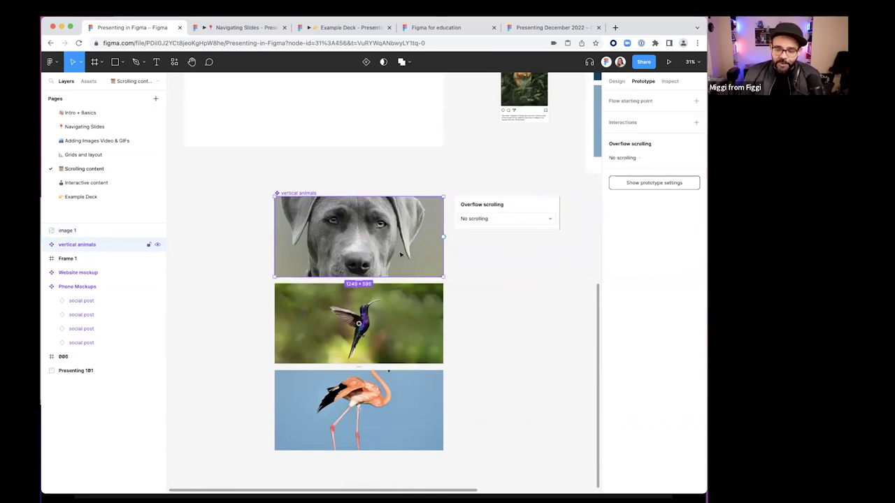
click(622, 157)
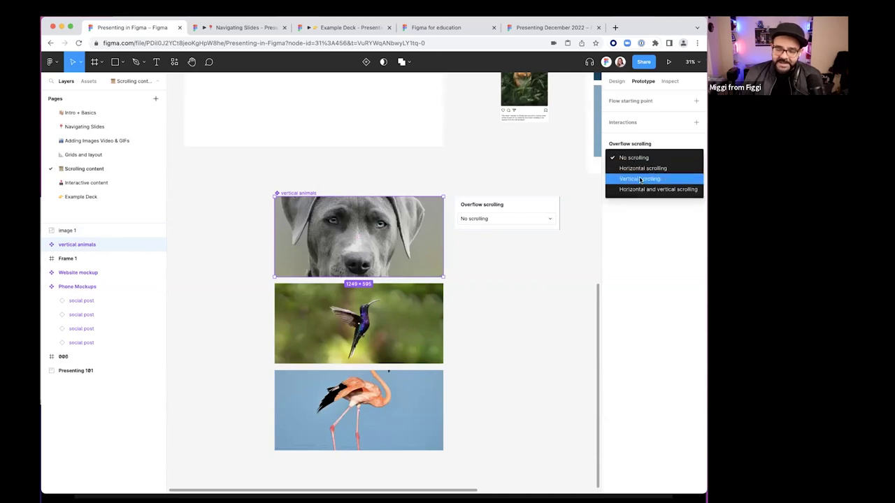
click(640, 179)
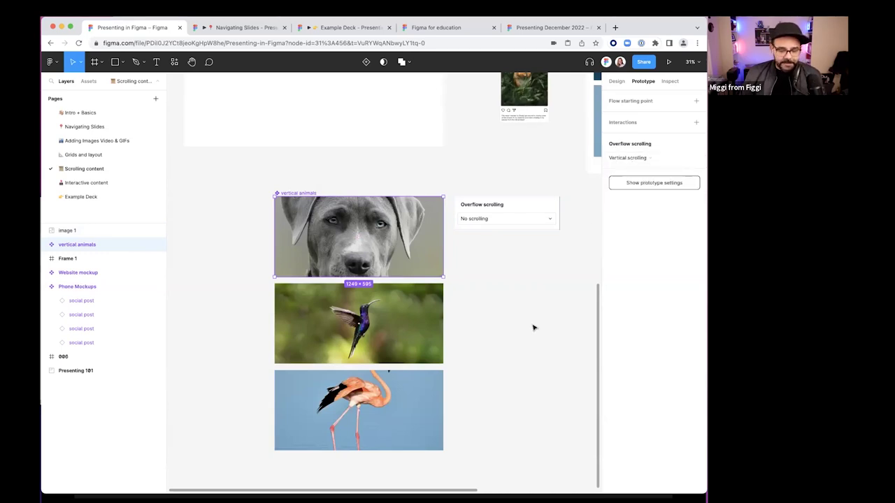
scroll(419, 280, up, 3)
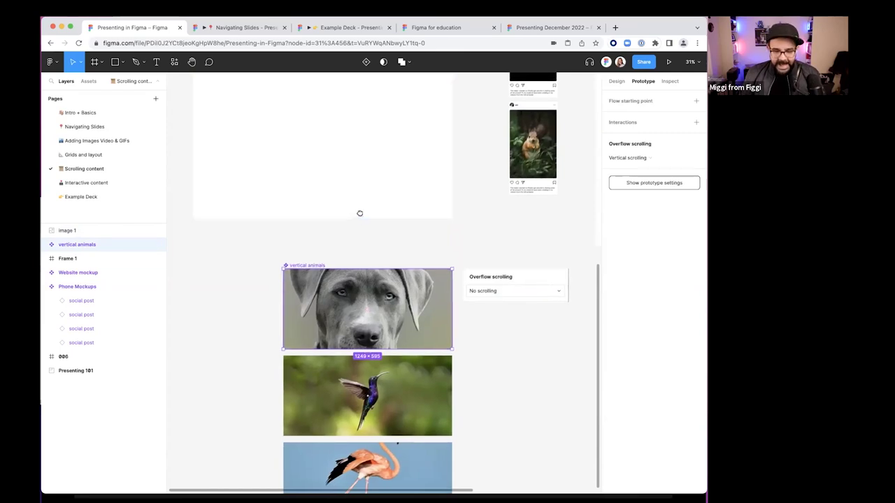
scroll(360, 213, up, 3)
Paste a copy of vertical animals into the Frame 1 slide
click(314, 256)
key(ctrl+v)
drag(353, 265, 341, 260)
click(617, 81)
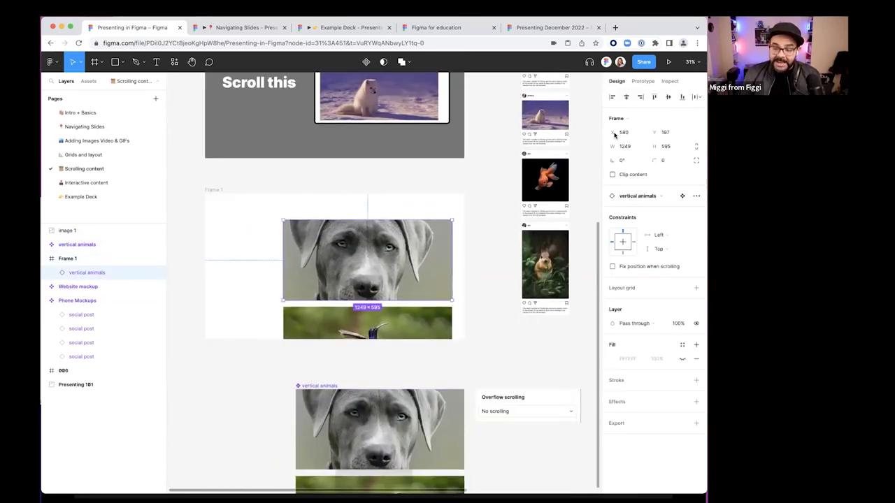
Turn on Clip content for the copy and position it inside Frame 1
click(612, 174)
scroll(412, 257, down, 3)
drag(390, 208, 354, 201)
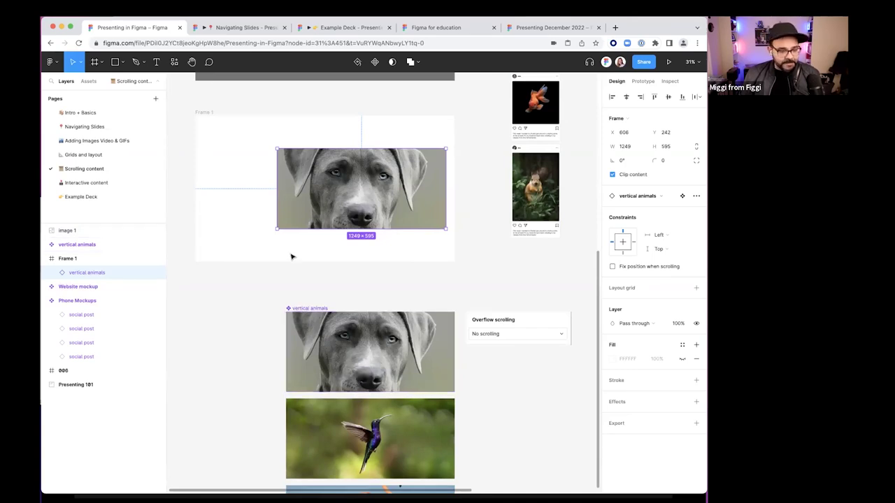
drag(352, 226, 425, 194)
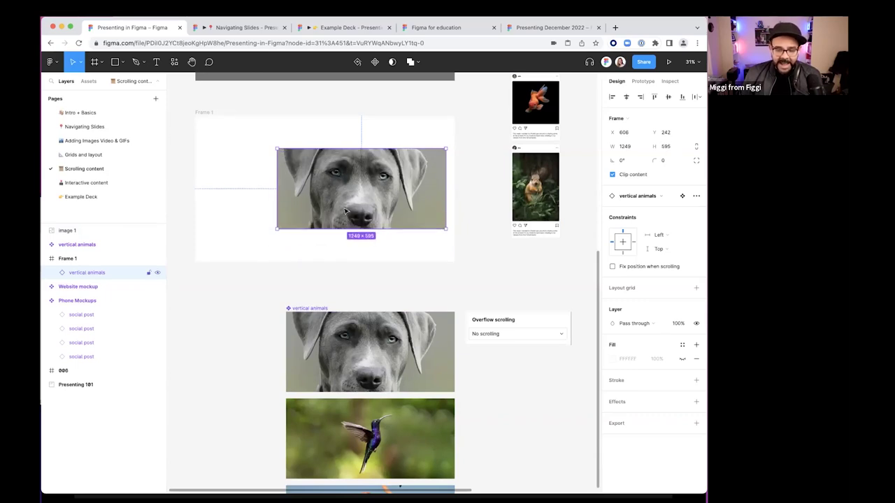
click(644, 81)
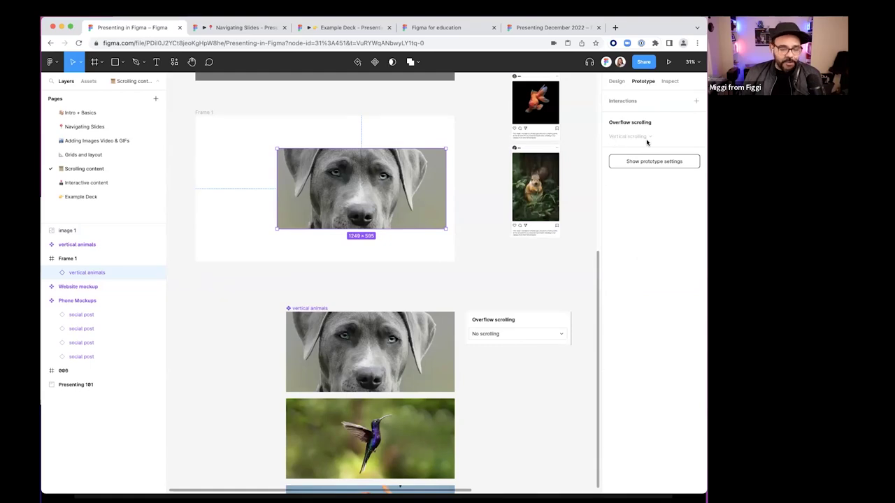
Present the Frame 1 slide in a new tab
click(487, 270)
click(399, 141)
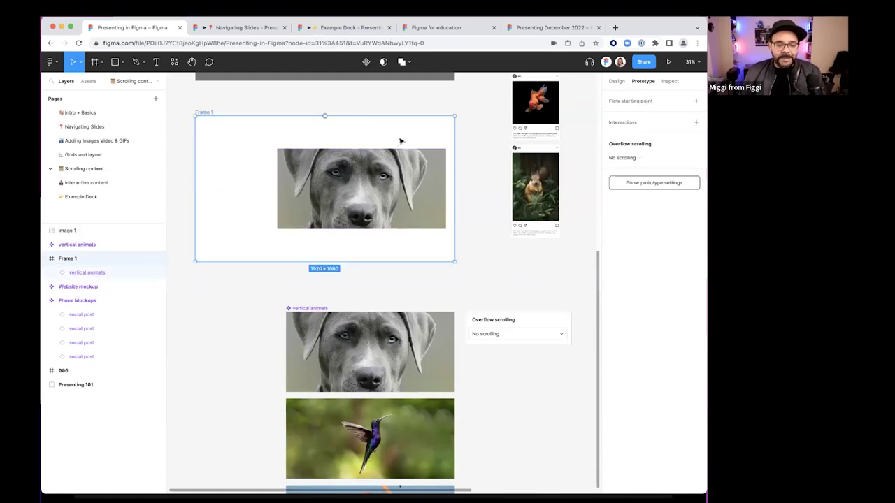
click(668, 62)
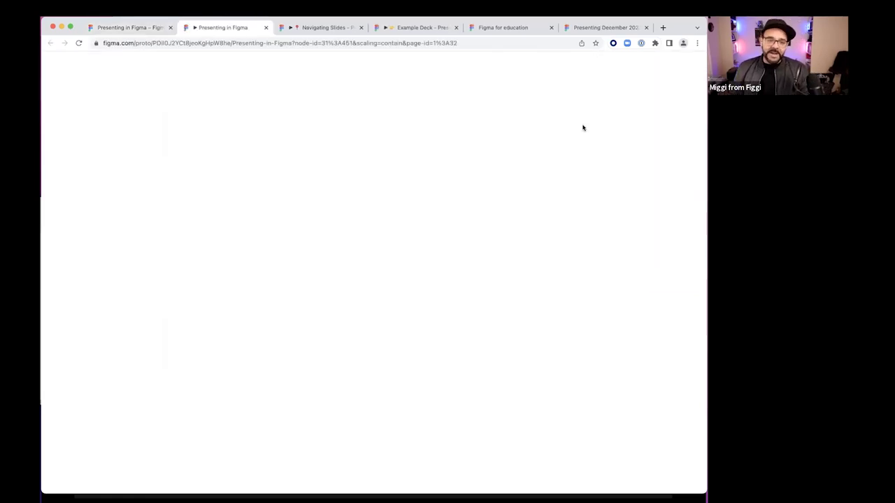
Scroll through the dog, hummingbird and flamingo photos, flip slides with the arrow keys, then close the presentation
scroll(461, 266, down, 2)
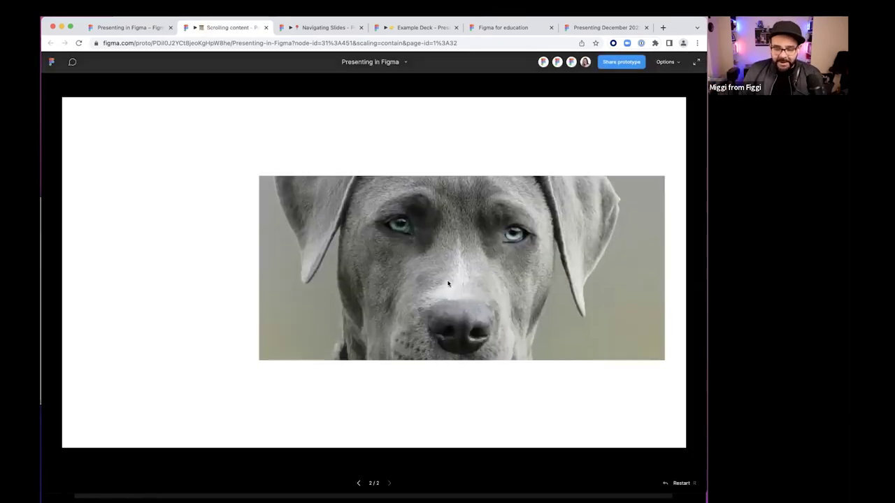
scroll(473, 254, down, 10)
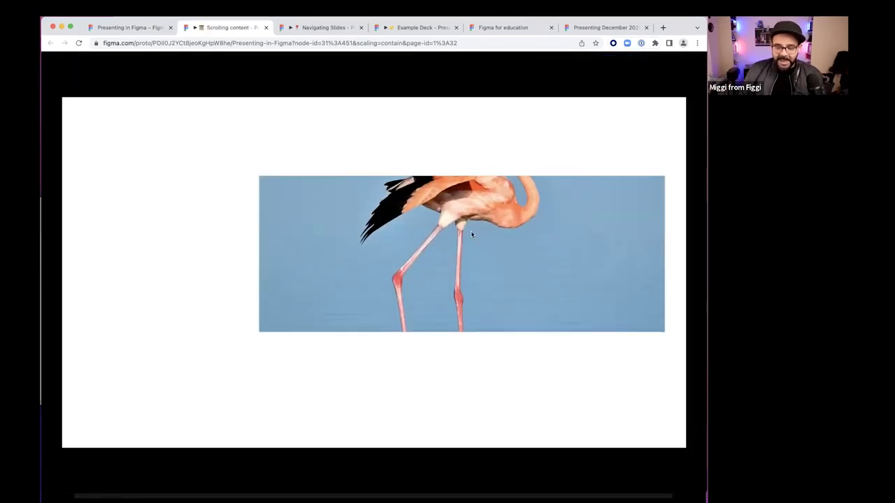
scroll(454, 315, up, 10)
scroll(464, 223, down, 12)
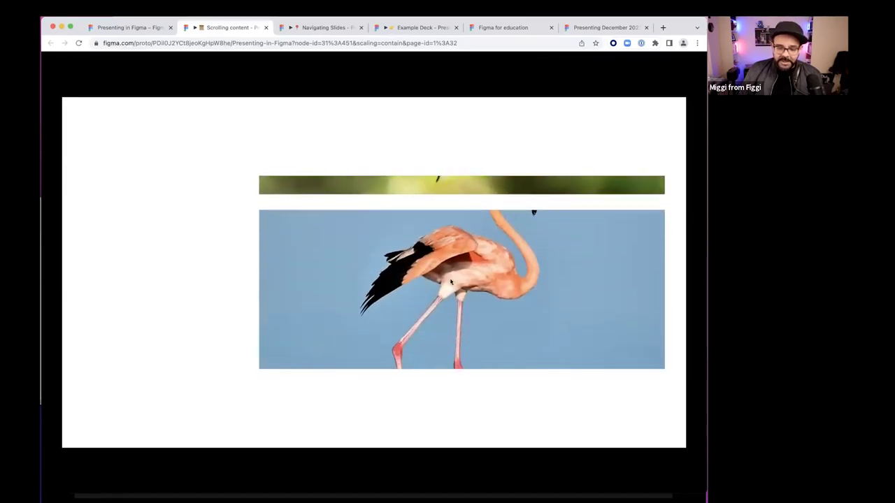
scroll(448, 315, up, 12)
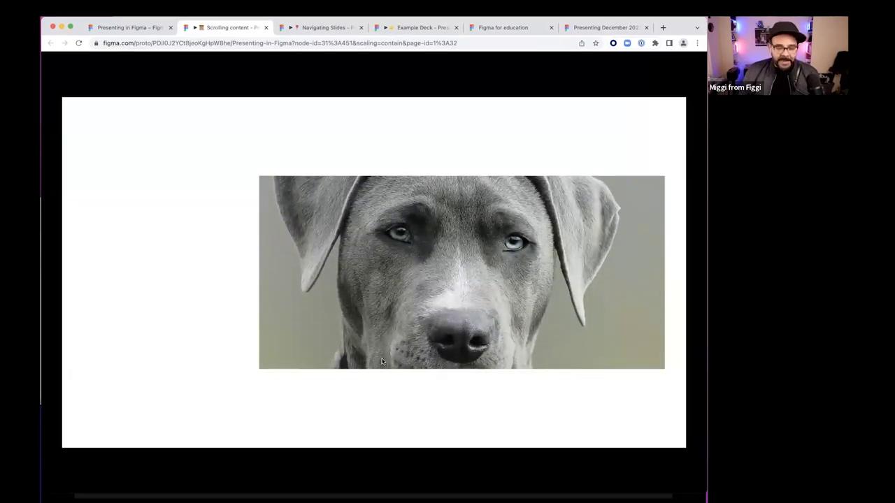
key(Left)
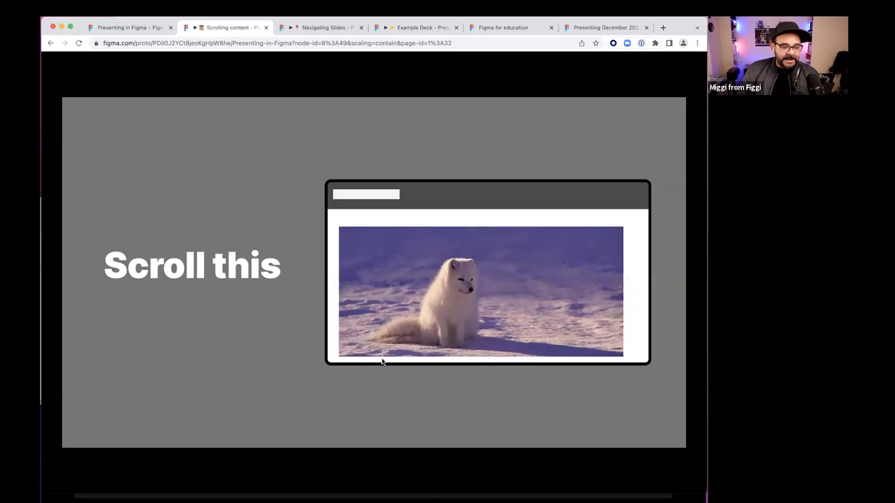
key(Right)
scroll(400, 348, down, 10)
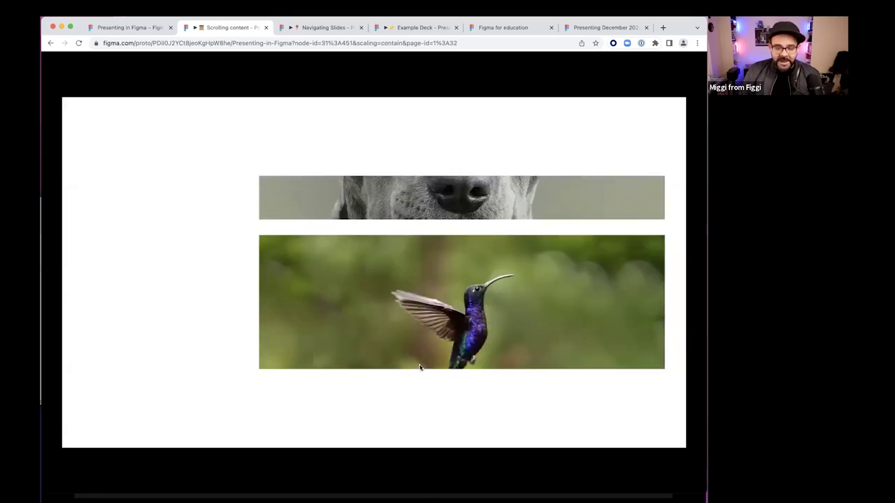
scroll(446, 310, up, 10)
scroll(453, 163, down, 5)
key(super+w)
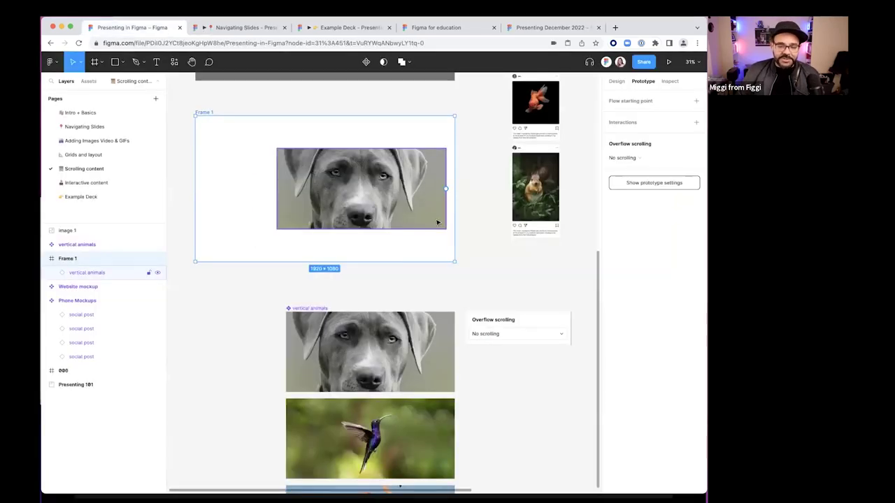
Give the dog image a 31-weight centered black stroke and 45 corner radius
click(437, 222)
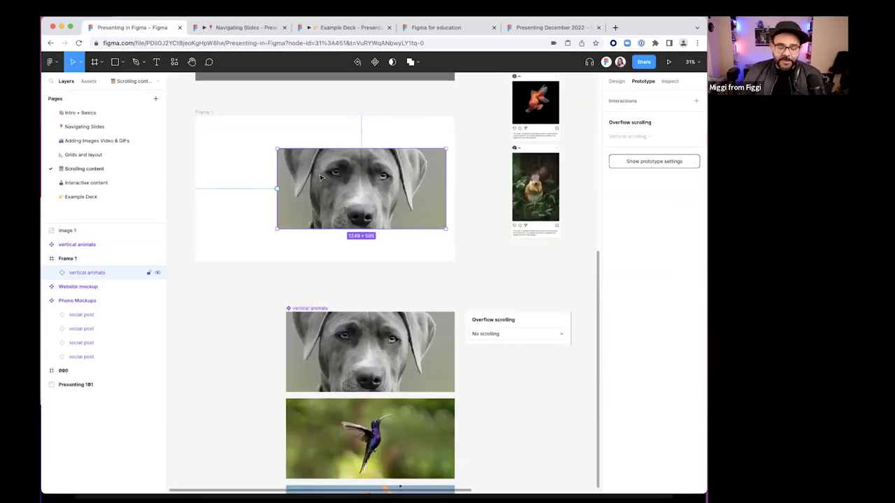
drag(320, 177, 313, 178)
click(616, 80)
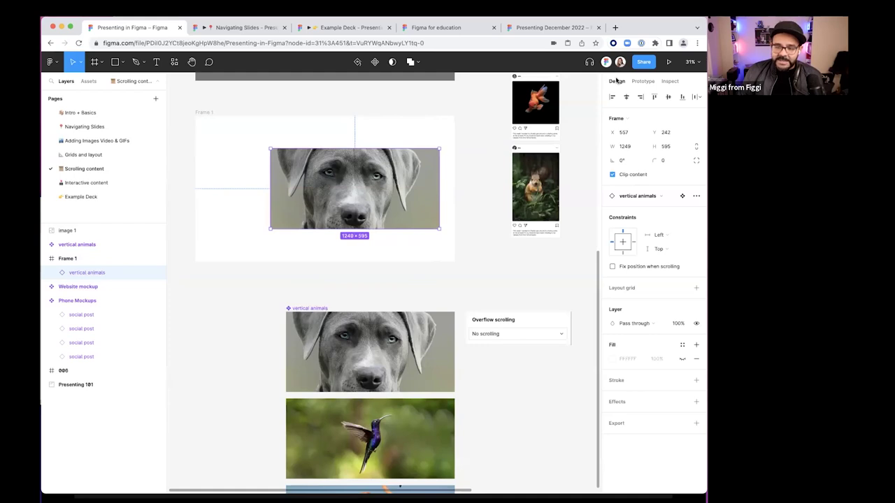
click(617, 380)
drag(652, 408, 677, 409)
drag(660, 163, 384, 191)
click(618, 410)
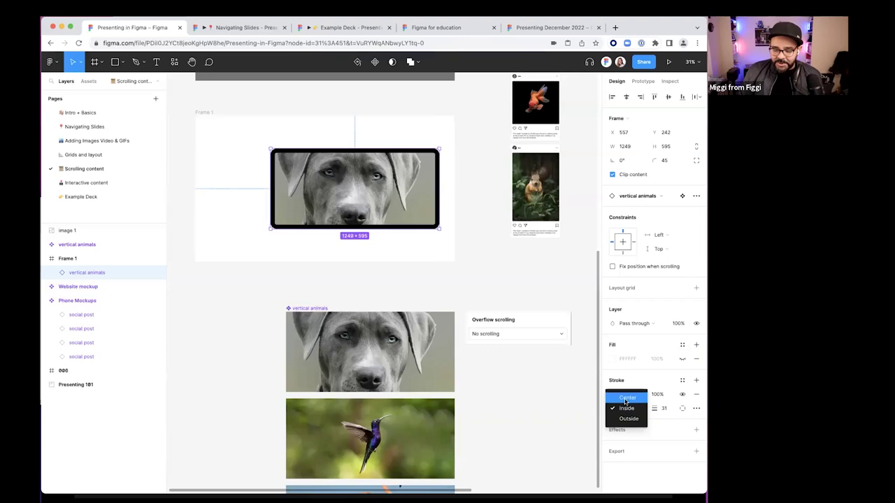
click(621, 397)
Move the bordered dog image left within Frame 1 and select the slide
drag(360, 188, 331, 190)
drag(418, 189, 457, 192)
click(245, 113)
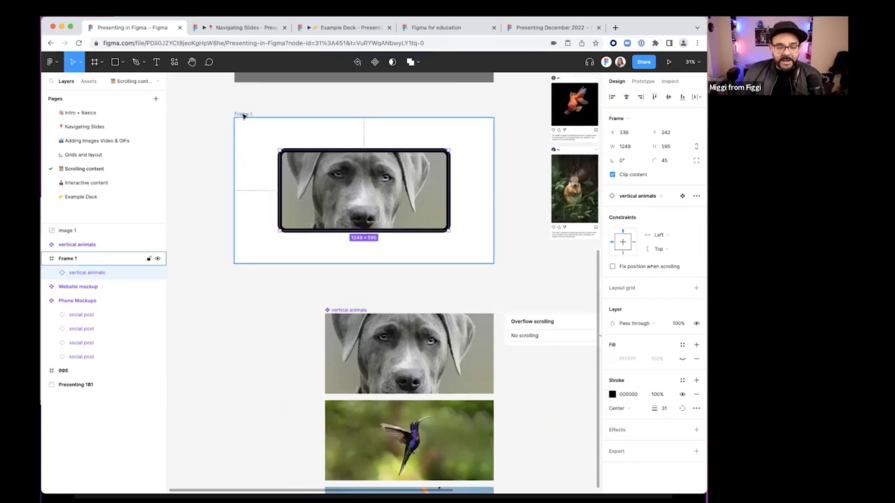
click(666, 64)
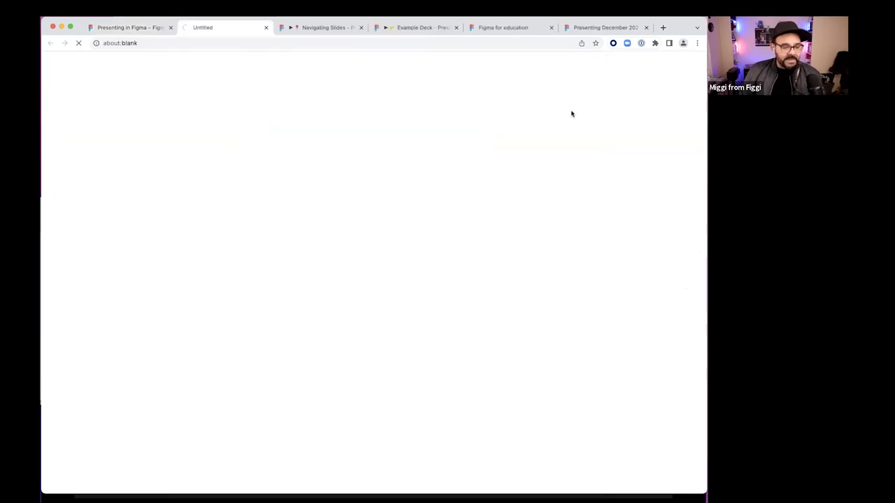
scroll(382, 262, down, 10)
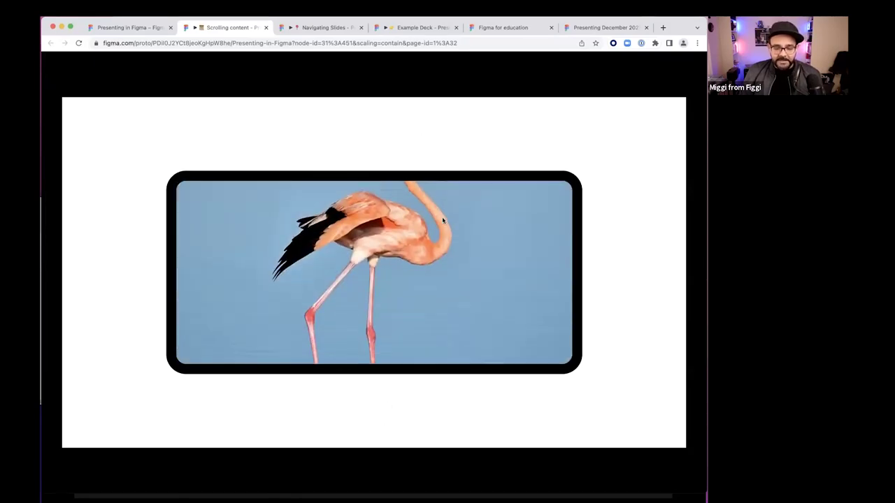
key(super+w)
scroll(502, 307, down, 8)
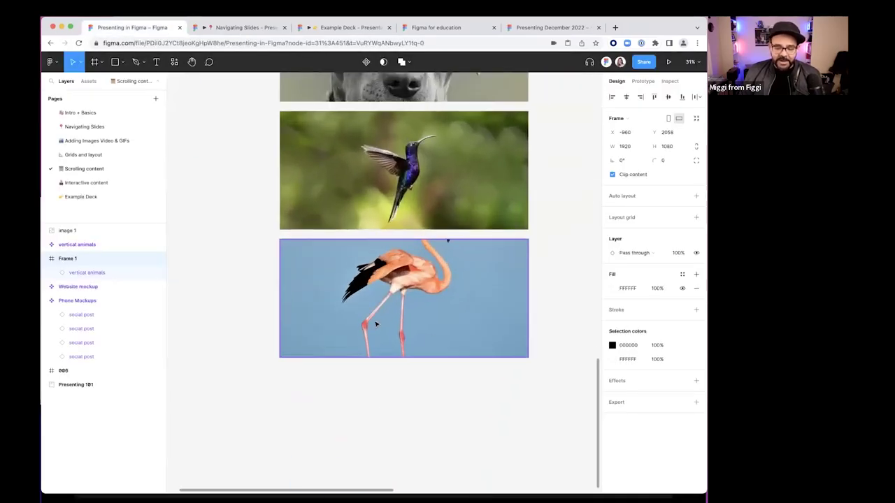
Recrop the flamingo photo by shifting it down within its frame
scroll(375, 324, right, 3)
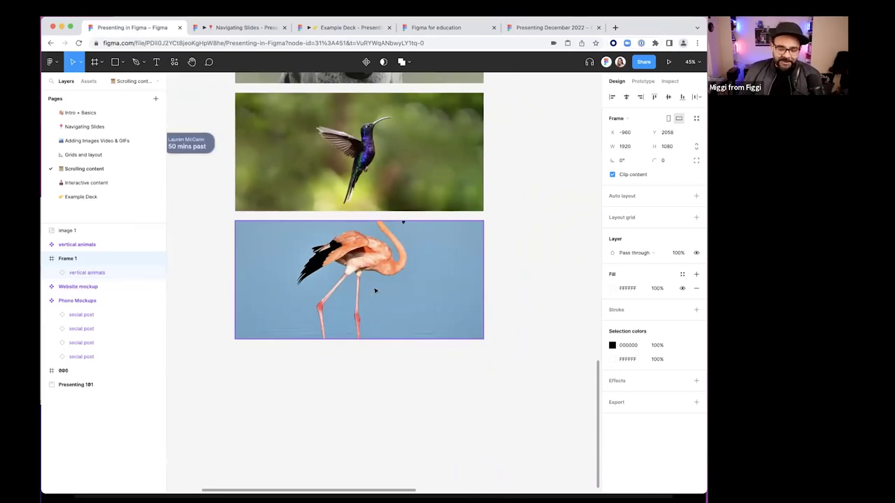
key(alt)
double_click(364, 285)
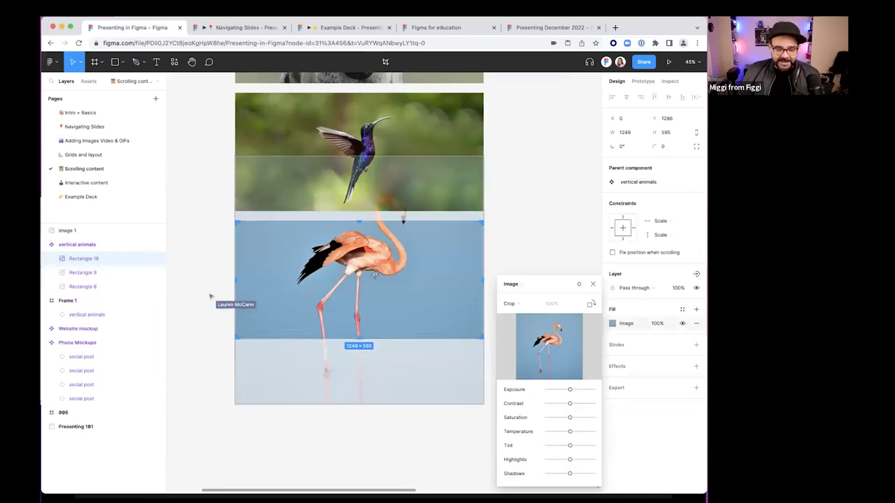
drag(373, 246, 373, 286)
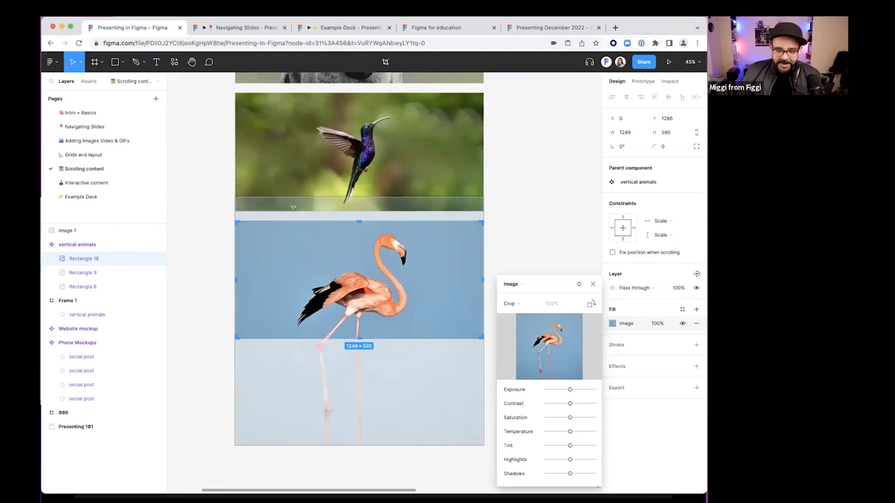
click(530, 237)
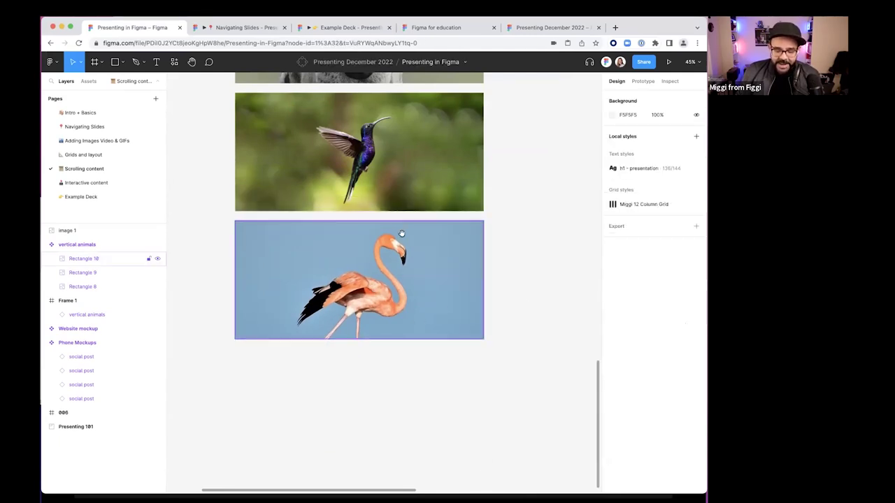
scroll(388, 220, up, 2)
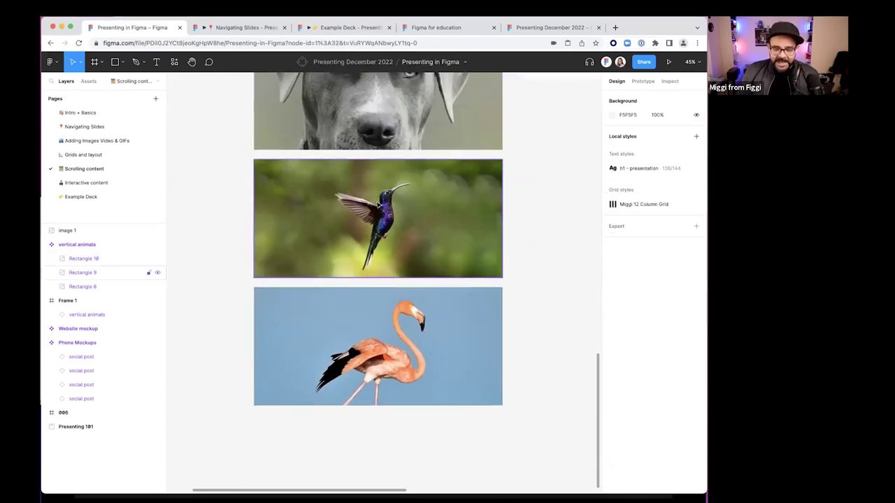
Recrop the hummingbird photo by enlarging it within its frame
double_click(381, 213)
drag(502, 137, 536, 116)
key(Return)
click(565, 203)
scroll(525, 198, up, 3)
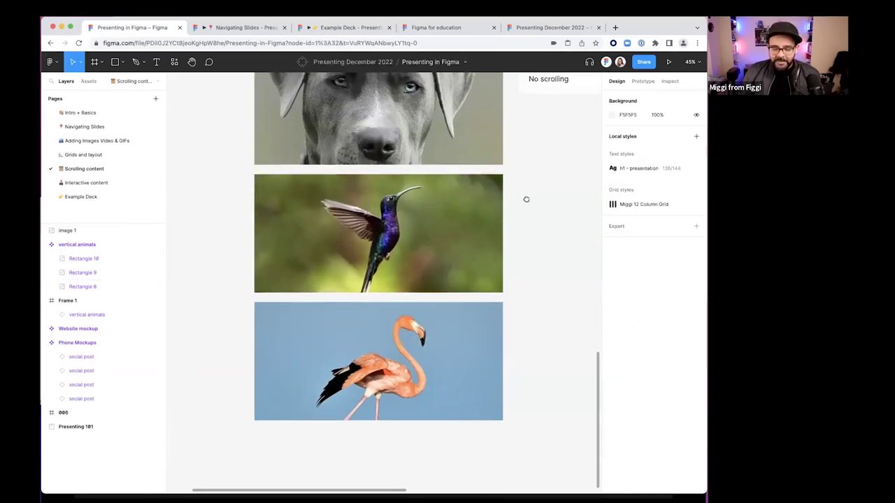
scroll(433, 273, down, 2)
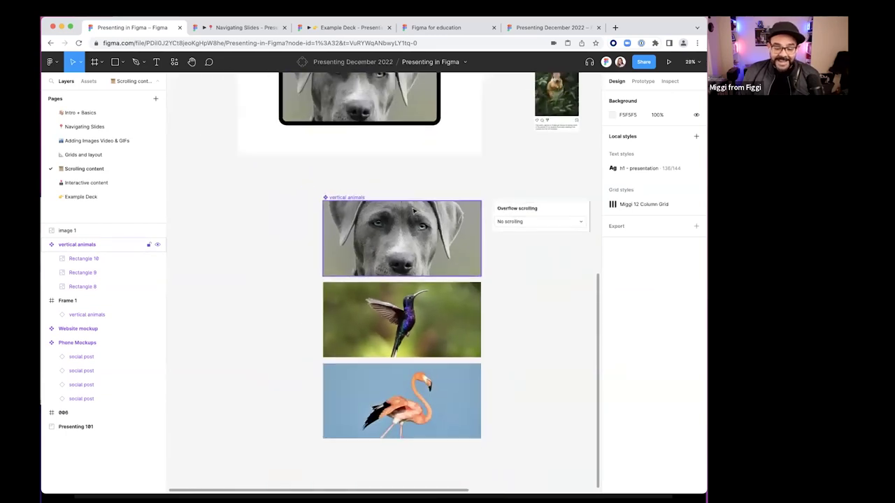
Select the dog photo inside vertical animals and inspect its image fill settings
click(364, 223)
scroll(363, 222, right, 2)
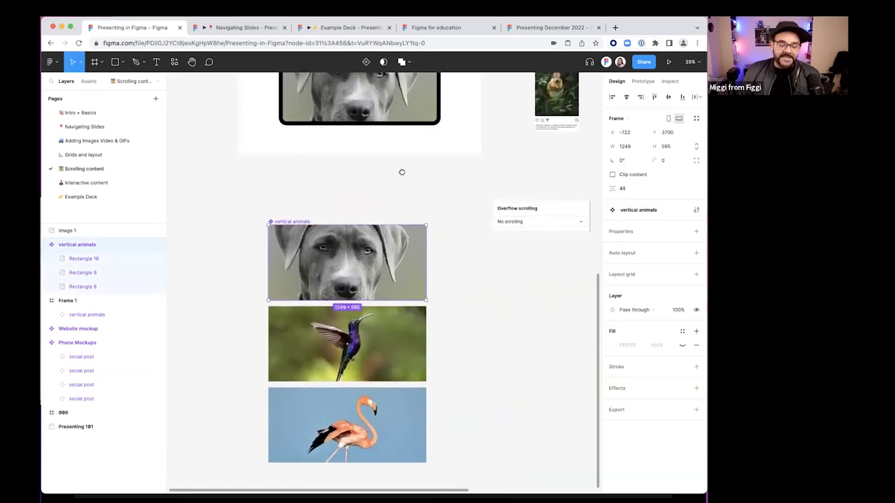
scroll(319, 338, up, 3)
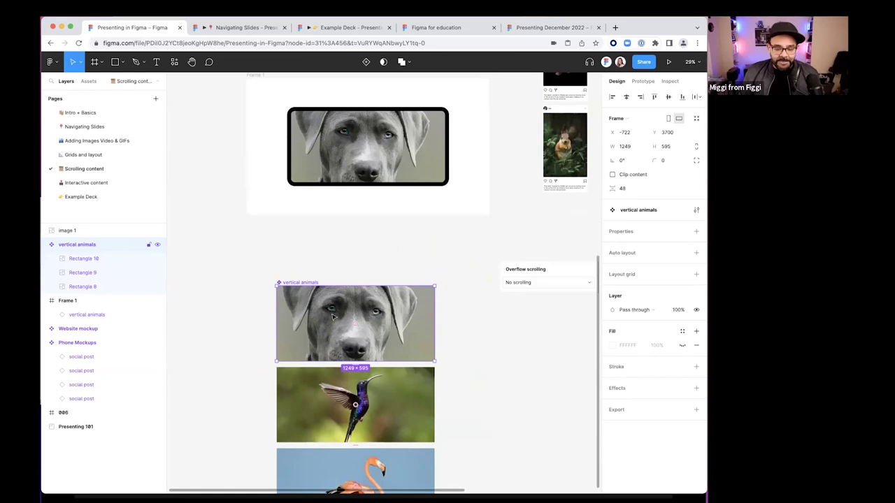
double_click(386, 322)
click(436, 315)
double_click(390, 321)
double_click(390, 322)
scroll(389, 321, up, 4)
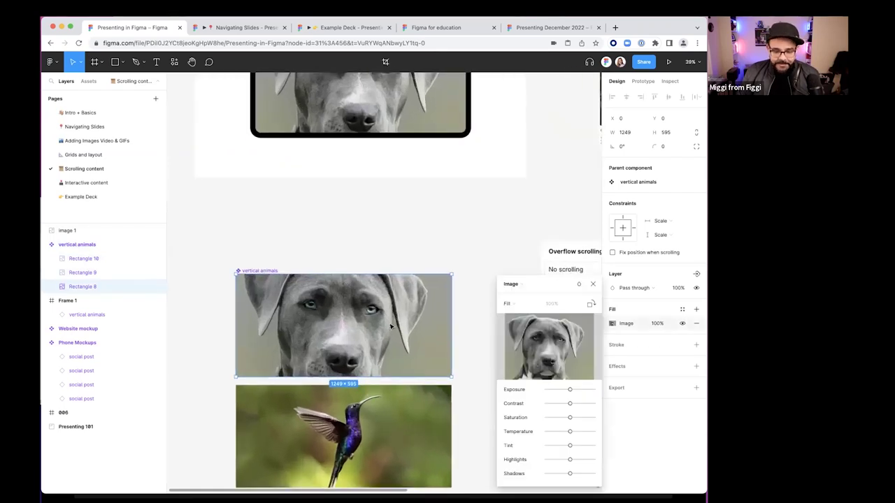
key(Escape)
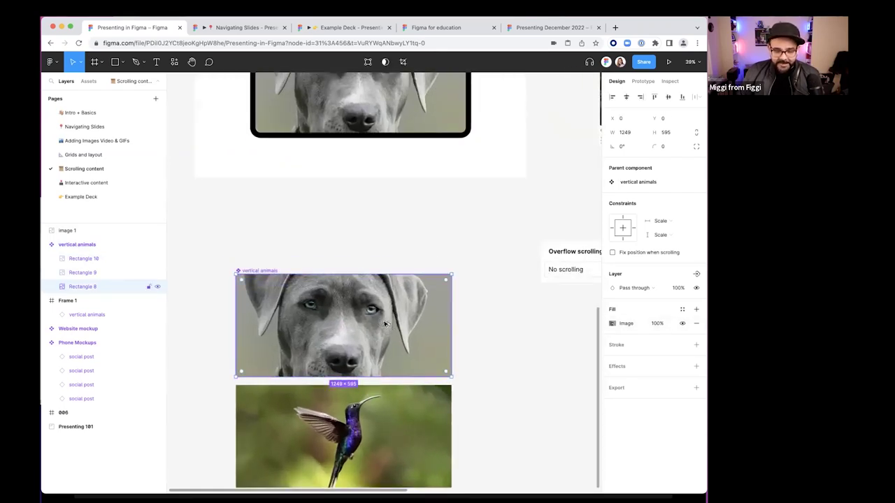
scroll(376, 335, down, 2)
Recrop the dog photo into a close-up of its eyes
double_click(369, 236)
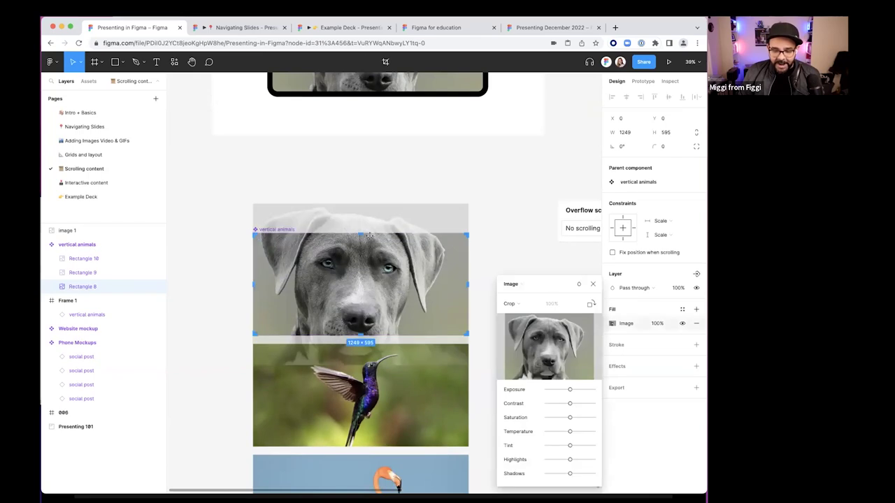
drag(465, 205, 485, 186)
scroll(485, 193, down, 5)
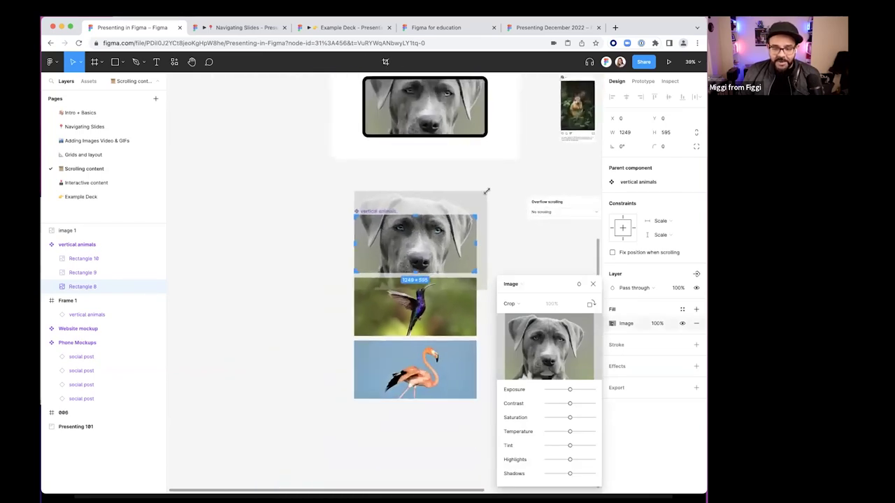
drag(441, 230, 441, 243)
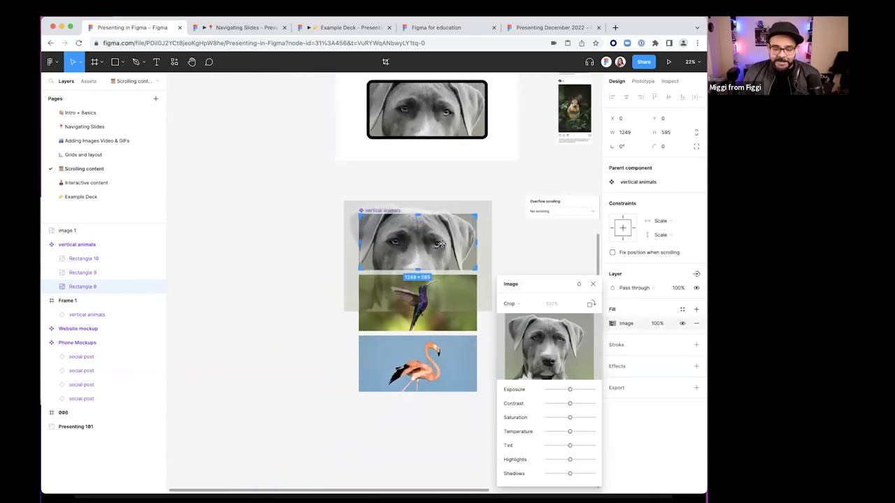
drag(490, 202, 529, 177)
click(472, 175)
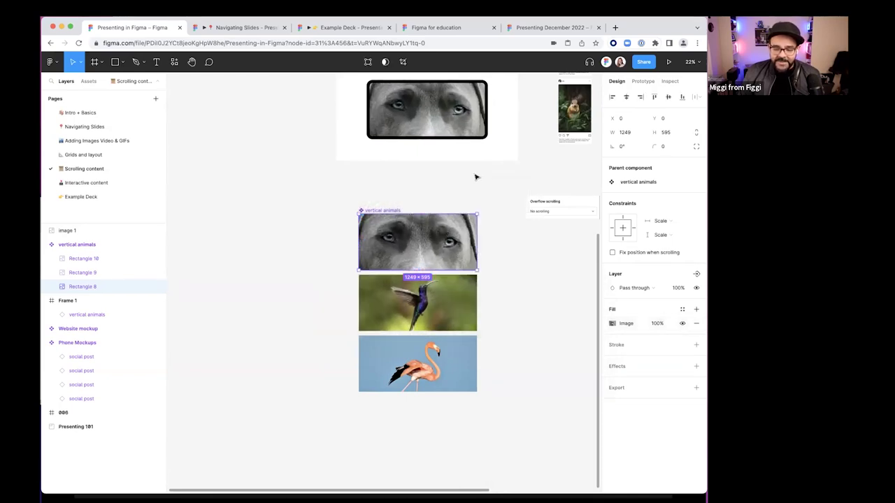
scroll(427, 116, up, 3)
scroll(427, 116, right, 1)
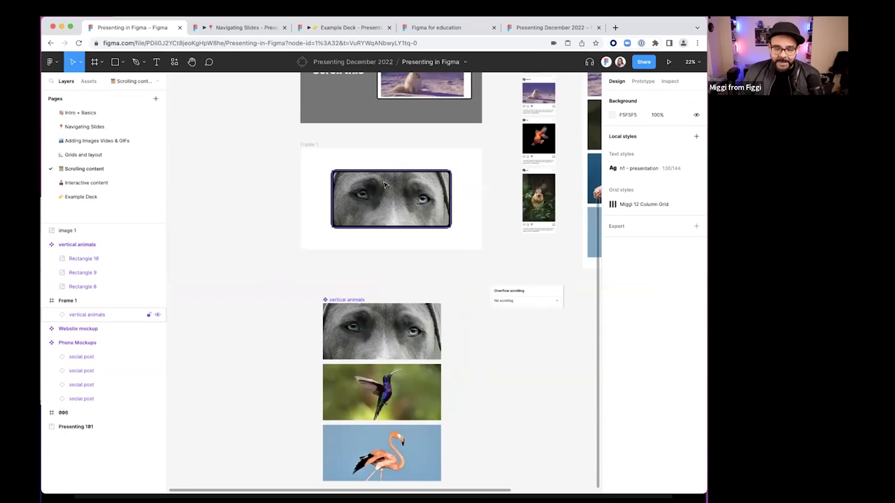
click(315, 147)
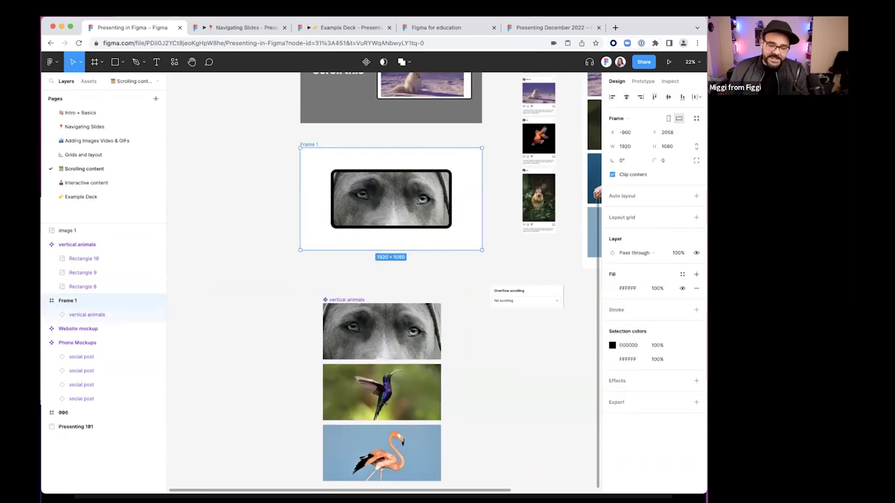
click(668, 61)
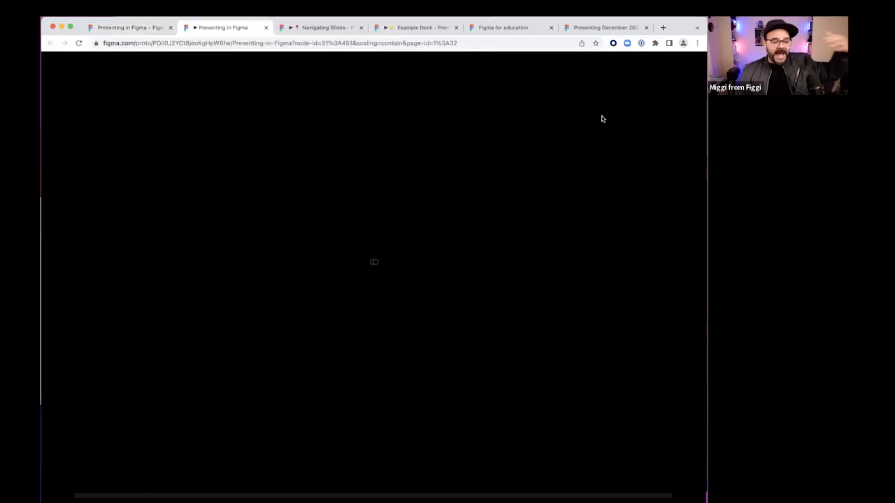
scroll(411, 225, down, 5)
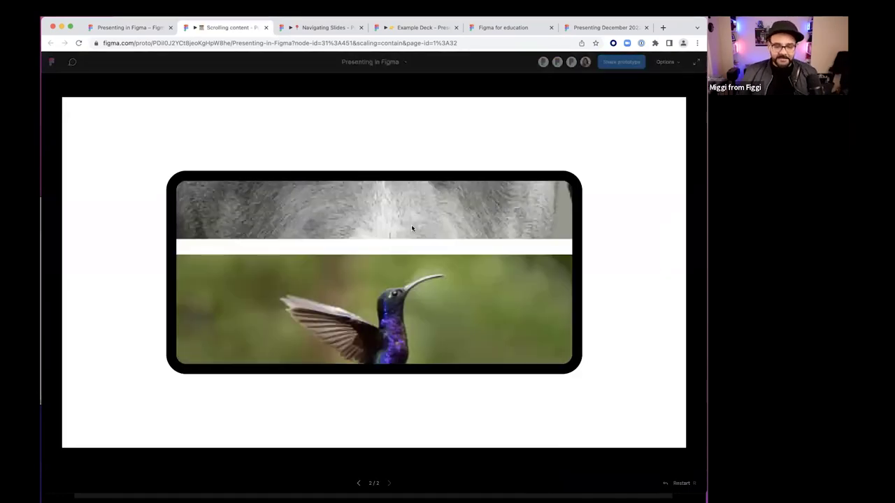
scroll(430, 204, down, 2)
scroll(437, 280, up, 5)
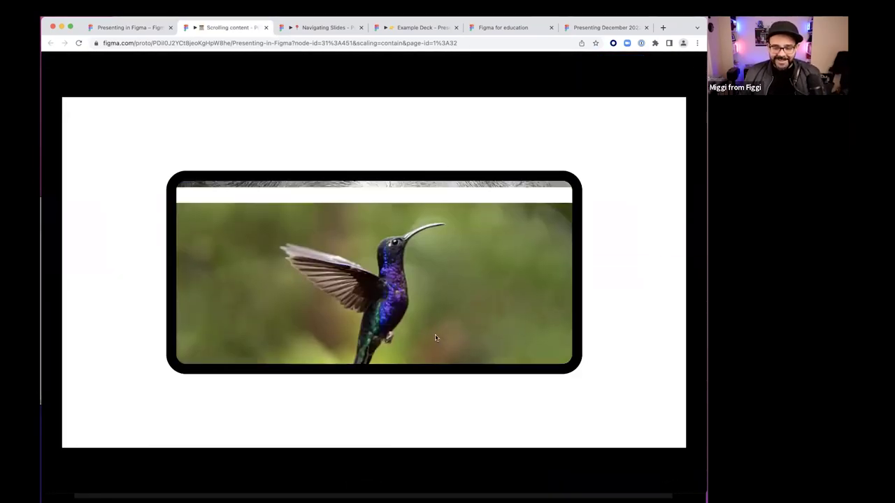
scroll(461, 315, down, 5)
scroll(468, 230, up, 3)
scroll(454, 451, up, 2)
key(super+w)
scroll(450, 316, down, 3)
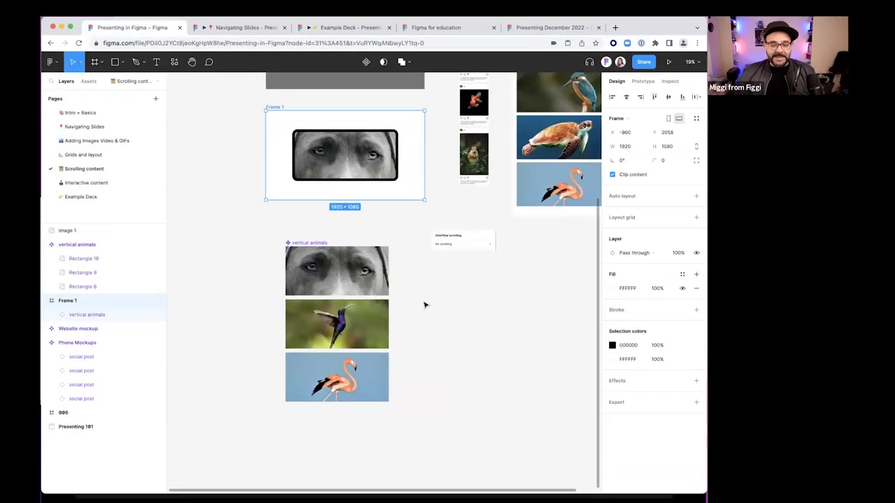
Draw a row of three 395 × 395 grey squares beside the vertical animals images
scroll(424, 304, left, 3)
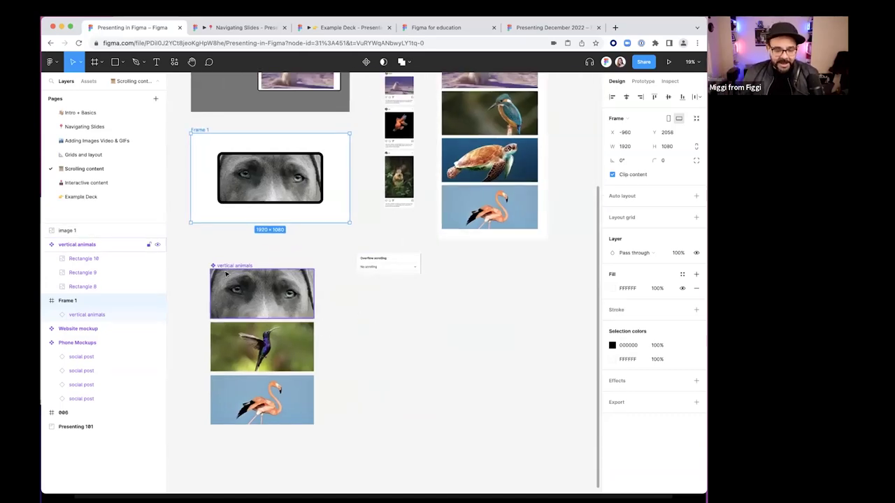
click(235, 267)
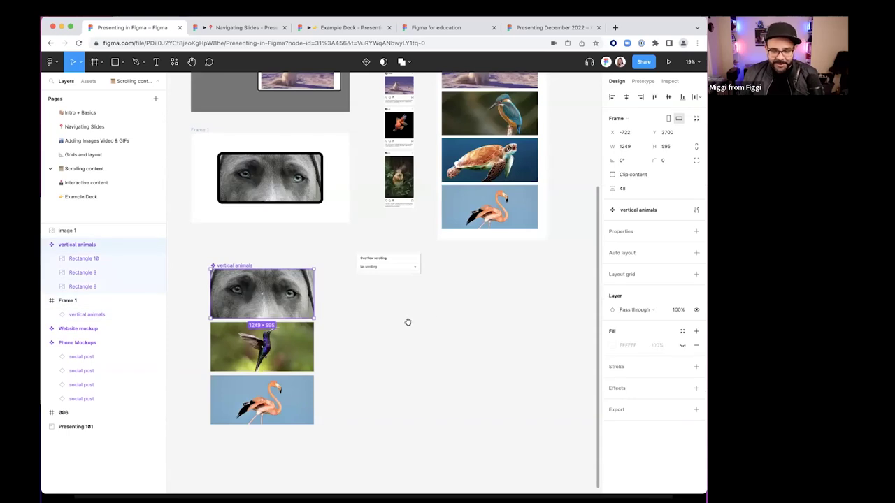
scroll(408, 321, right, 2)
key(r)
mouse_move(385, 314)
mouse_down()
mouse_move(420, 346)
mouse_move(442, 334)
mouse_move(484, 335)
mouse_up()
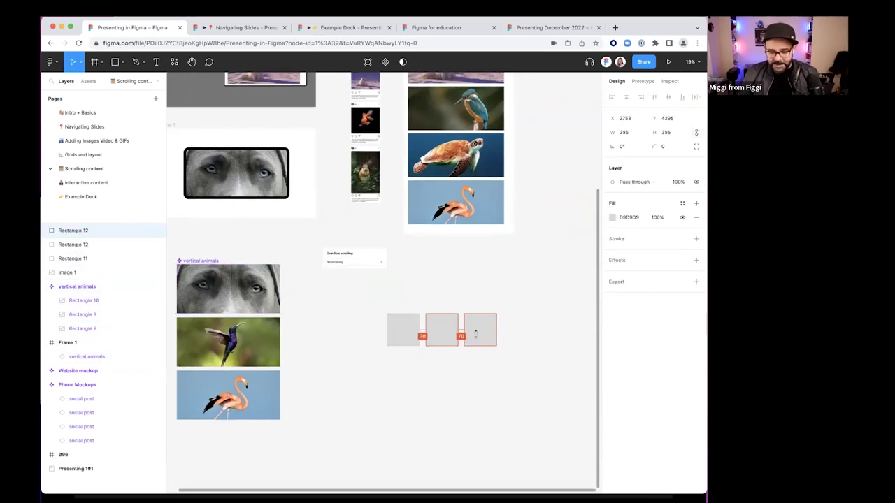
click(499, 385)
scroll(316, 331, right, 2)
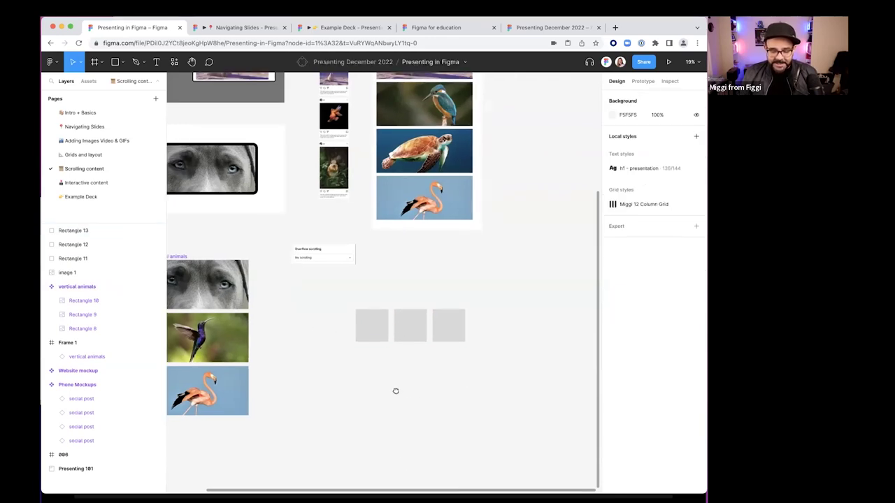
scroll(395, 391, down, 1)
Browse the place-image picker to the Assets video folder, then cancel without placing anything
key(shift+super+k)
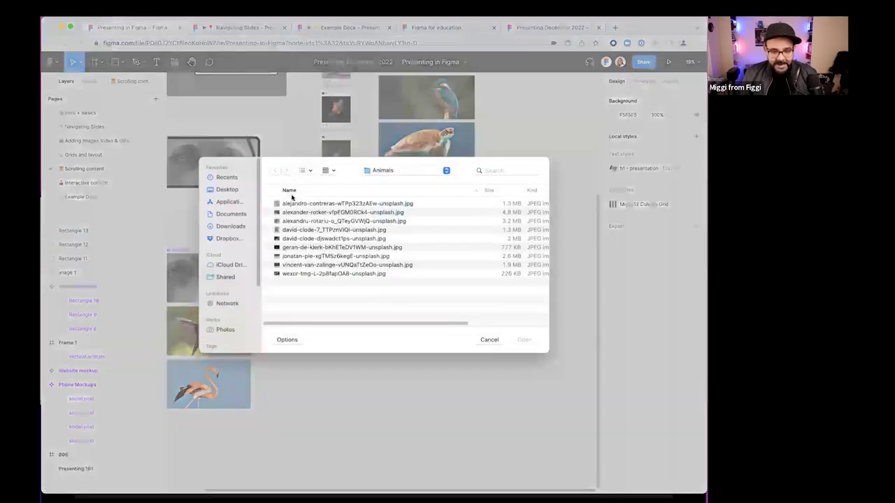
click(381, 171)
click(379, 182)
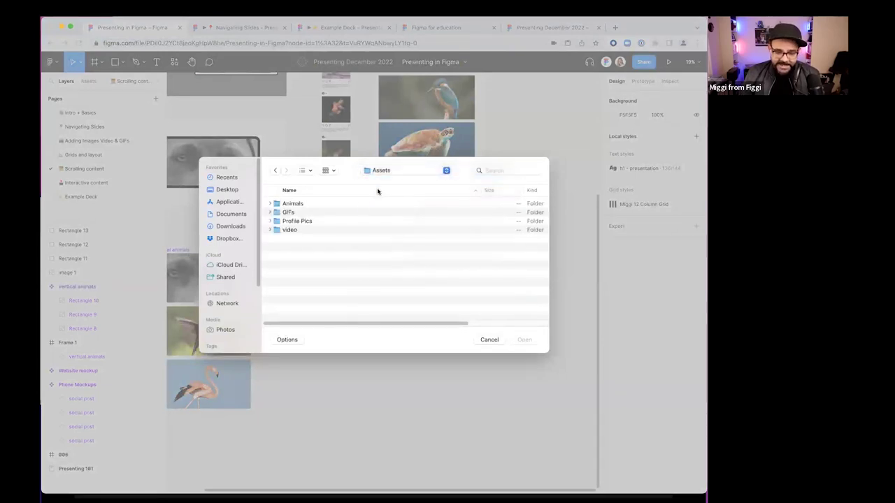
double_click(285, 230)
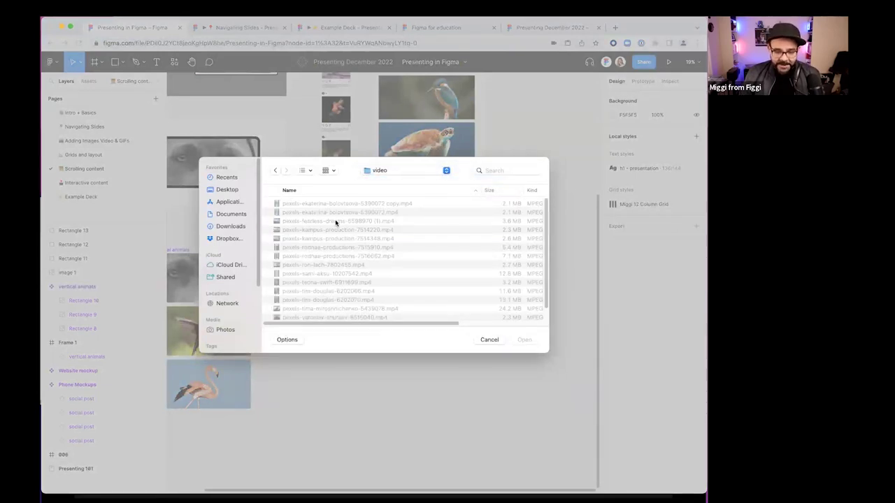
click(489, 339)
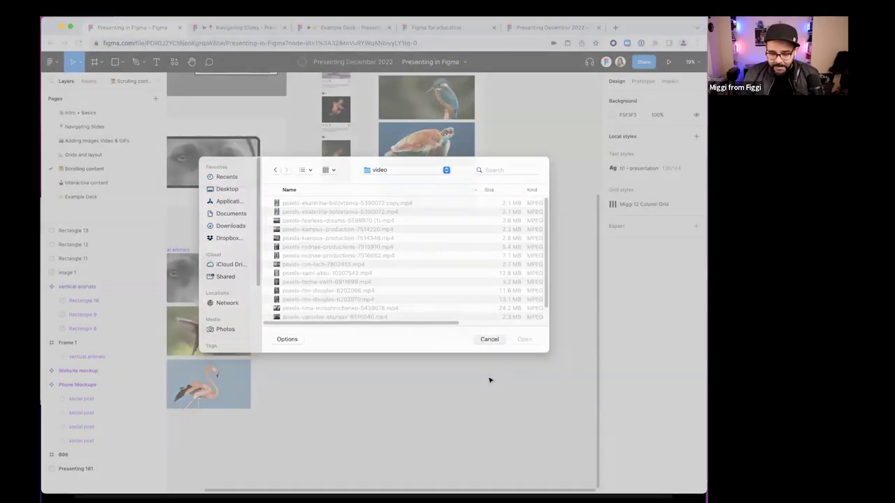
scroll(511, 279, down, 2)
Switch Rectangle 11's fill from Solid to Image, then cancel the file chooser without picking a file
click(350, 300)
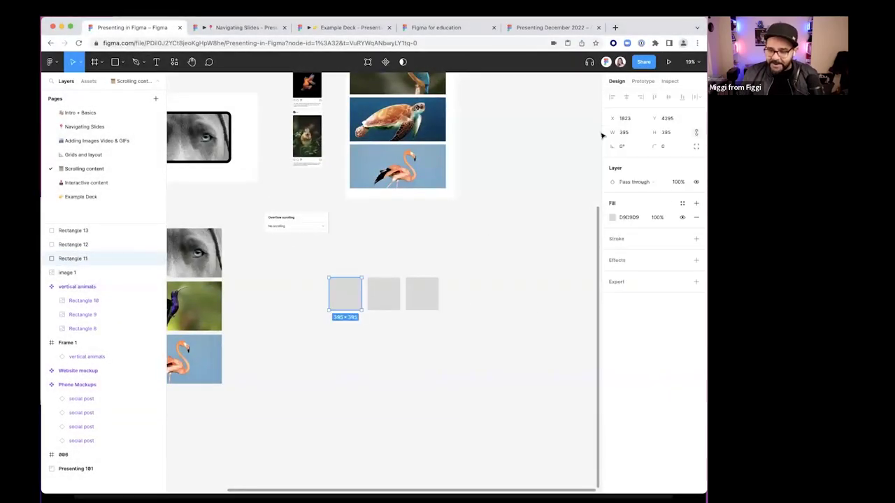
click(613, 218)
click(511, 218)
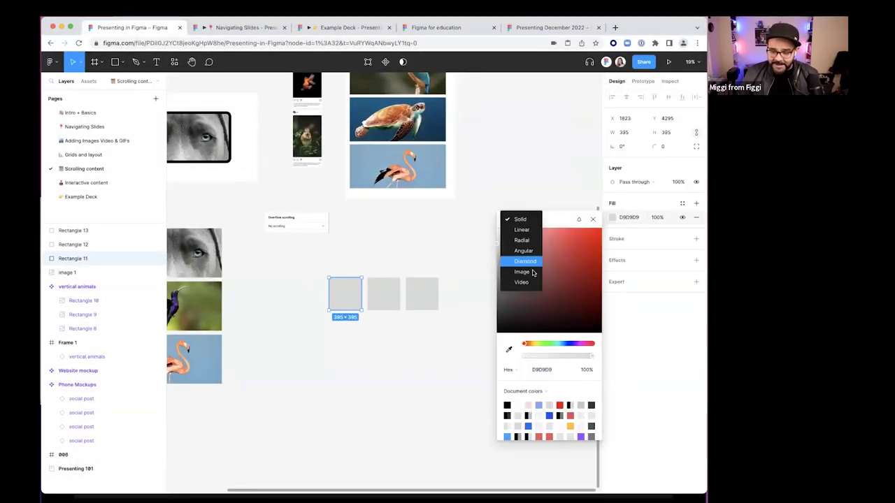
click(529, 282)
click(546, 283)
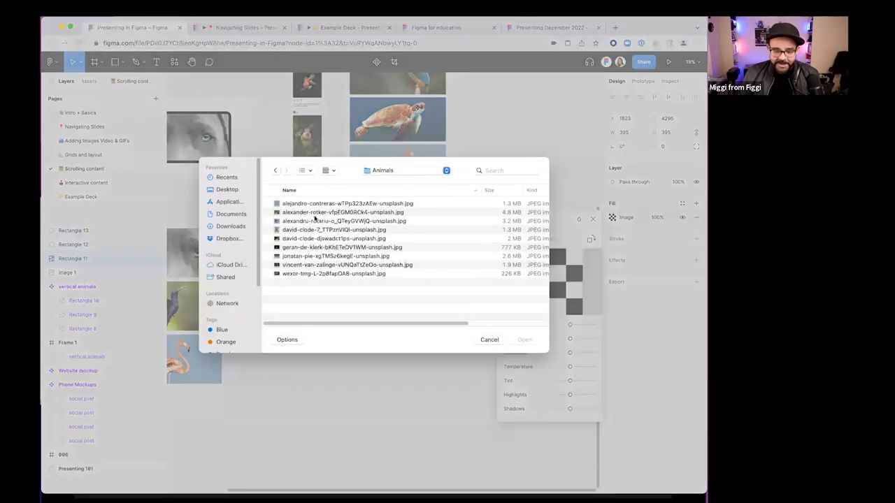
click(386, 171)
click(377, 182)
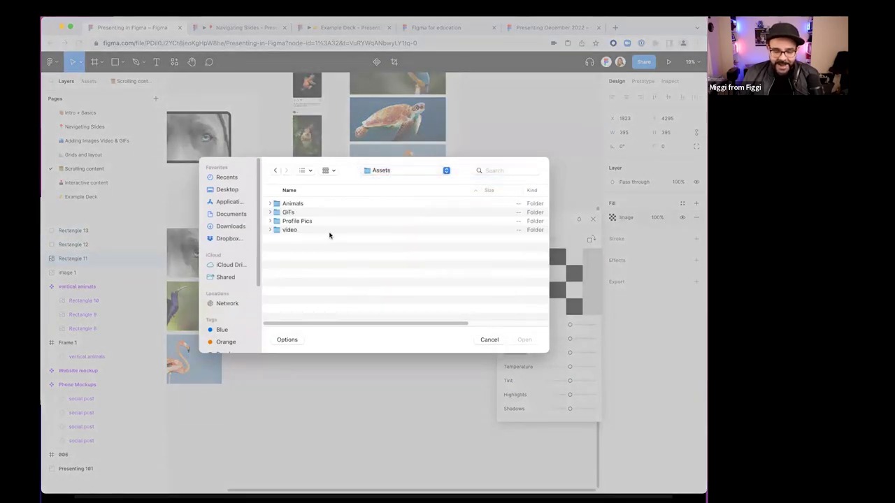
double_click(289, 231)
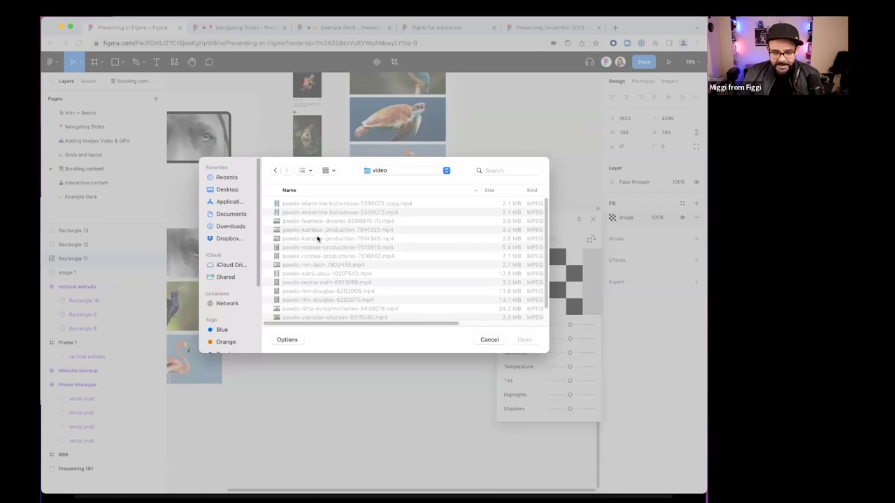
click(503, 339)
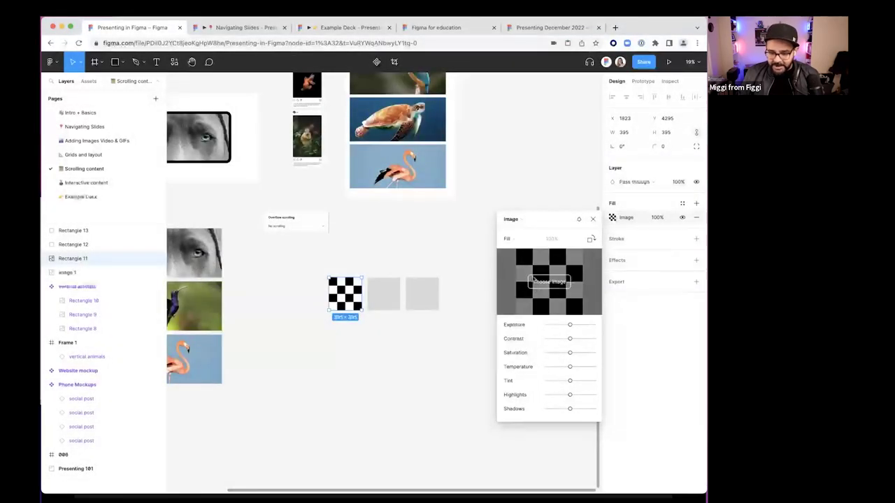
Recheck the fill type, keeping Image, and cancel the image file chooser again
click(520, 222)
click(521, 221)
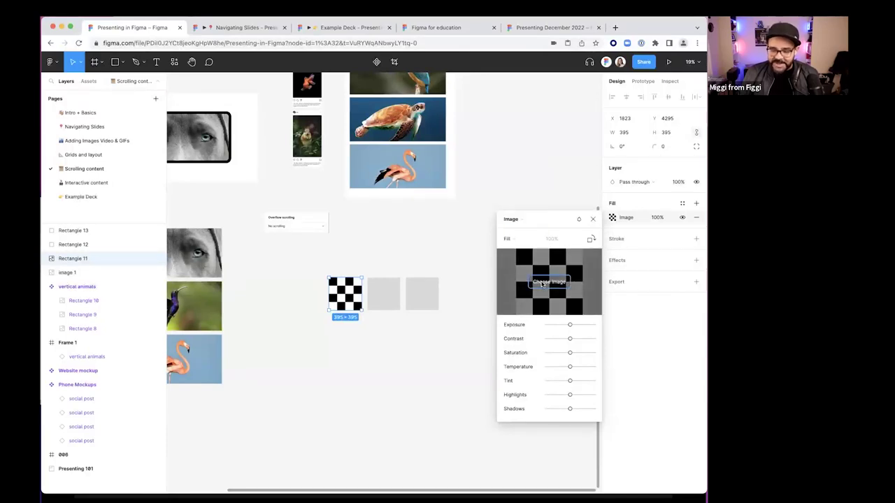
click(558, 282)
click(489, 334)
click(521, 222)
click(520, 232)
click(511, 219)
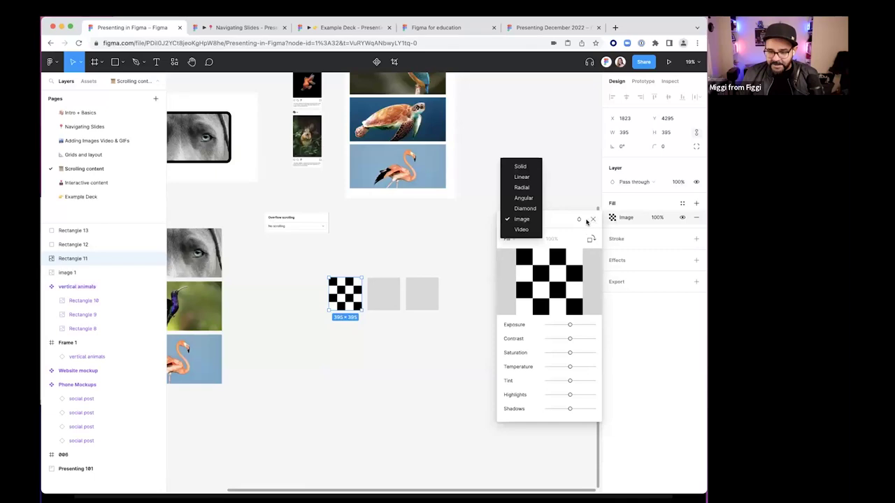
click(522, 219)
click(483, 340)
Reselect the first square to confirm its empty Image fill, then deselect and show all open windows
key(Escape)
click(149, 258)
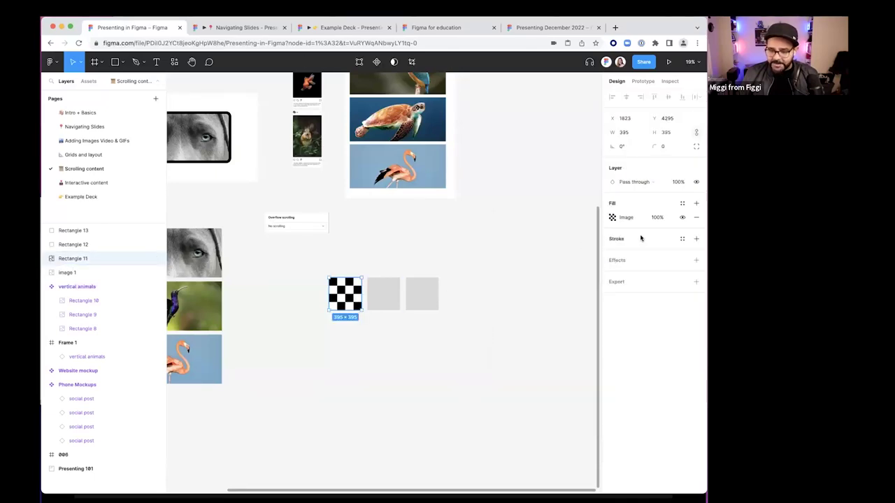
click(611, 217)
click(524, 223)
click(525, 235)
click(519, 223)
click(522, 231)
key(Escape)
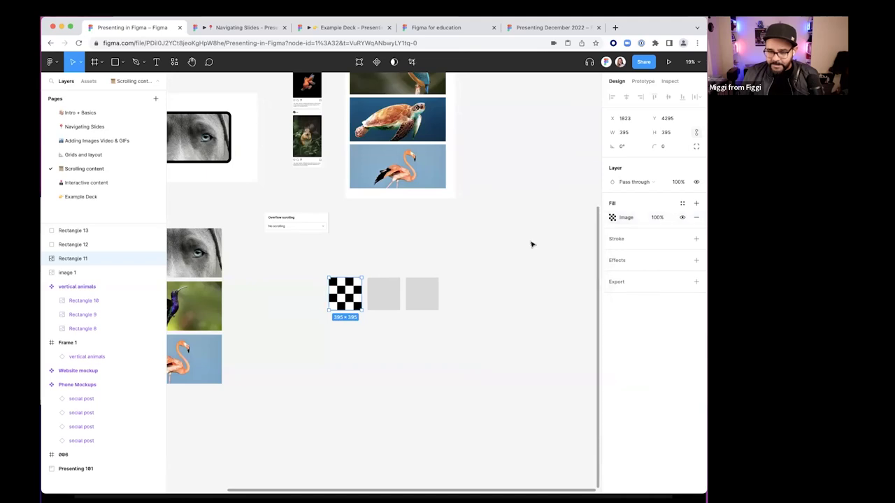
key(Escape)
scroll(516, 303, down, 2)
key(ctrl+Up)
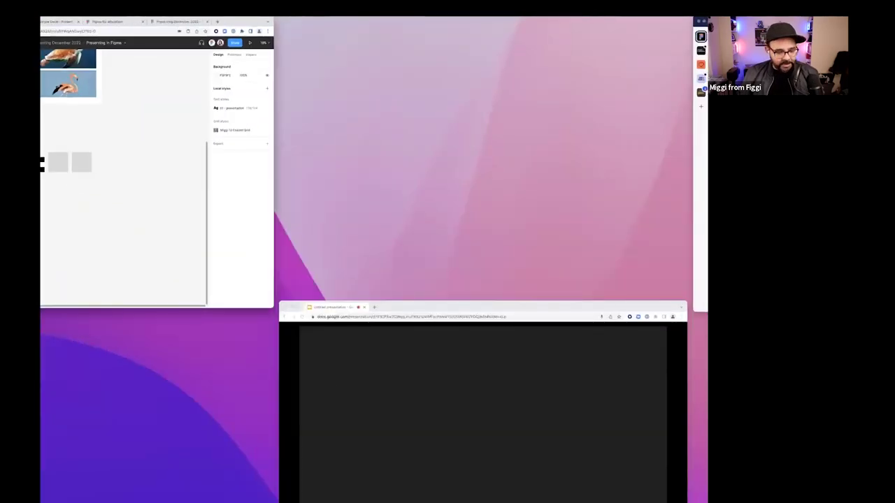
Paste the dog video as the first square's fill and delete the loose copy
click(360, 370)
drag(93, 308, 397, 347)
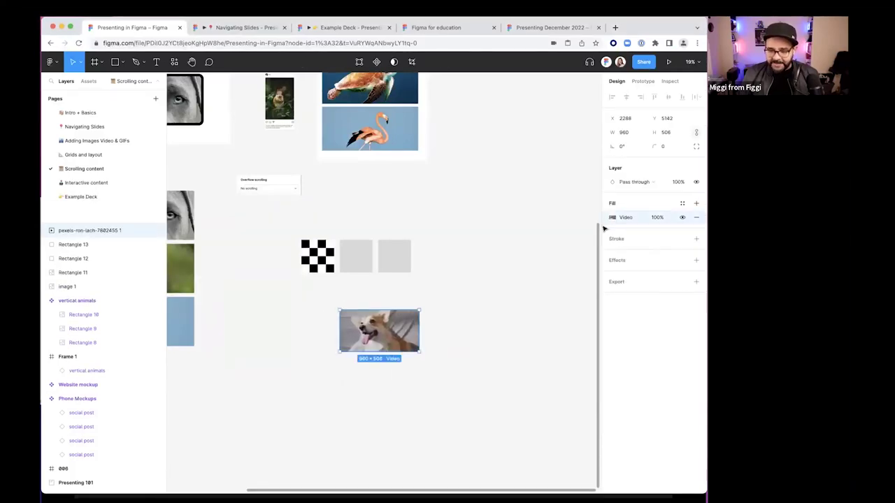
key(ctrl+alt+c)
click(488, 302)
click(317, 256)
key(ctrl+alt+v)
click(293, 310)
click(383, 339)
key(Delete)
Give the middle square the birds-in-sky video fill and remove the leftover video
key(super+Tab)
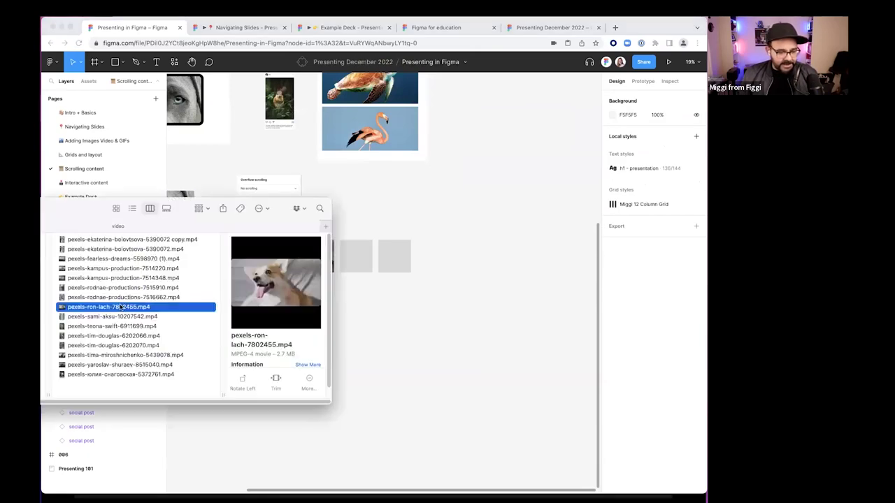
drag(121, 318, 503, 290)
click(612, 218)
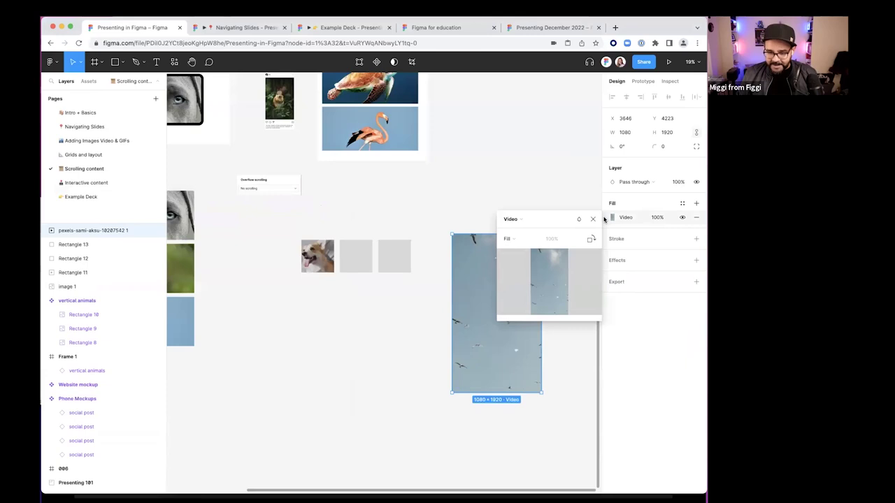
click(605, 211)
click(359, 256)
key(ctrl+v)
click(148, 230)
key(Delete)
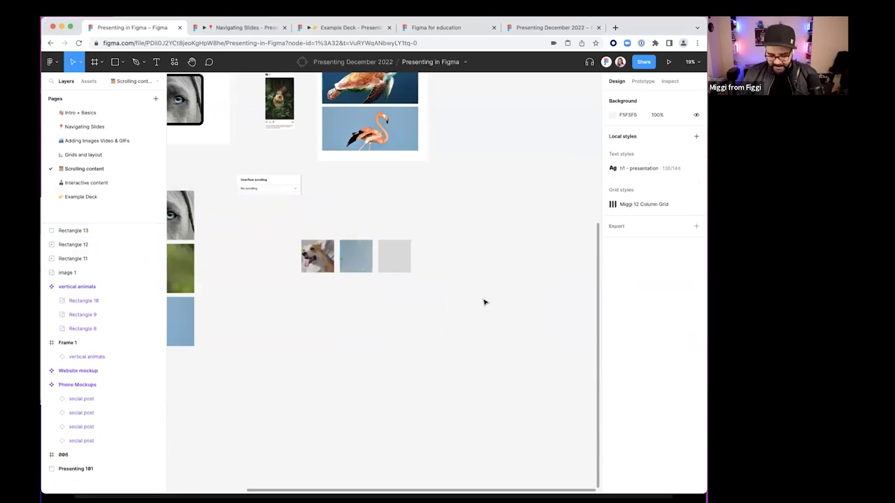
Fill the last square with the kitten video and delete the leftover video layer
key(super+Tab)
drag(137, 356, 462, 328)
click(121, 373)
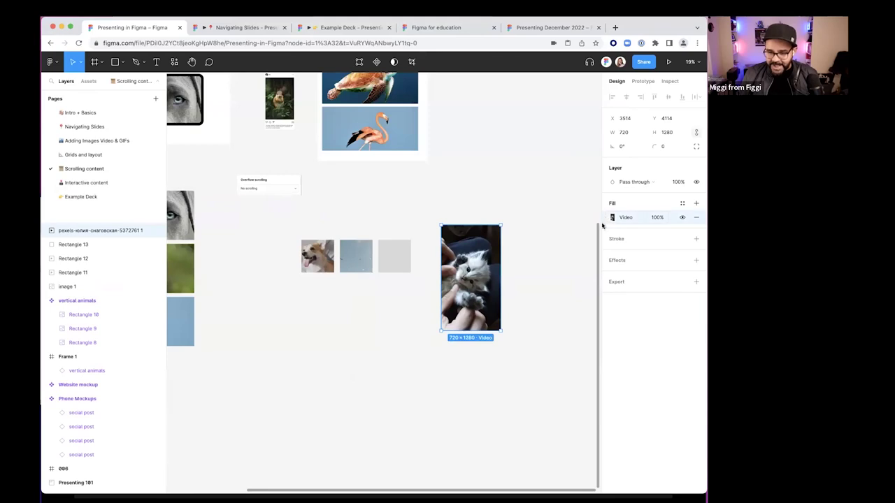
click(409, 255)
key(super+alt+v)
click(453, 291)
key(Delete)
Make the three video squares Component 1 and narrow it to 395 wide around the dog square
scroll(303, 247, up, 5)
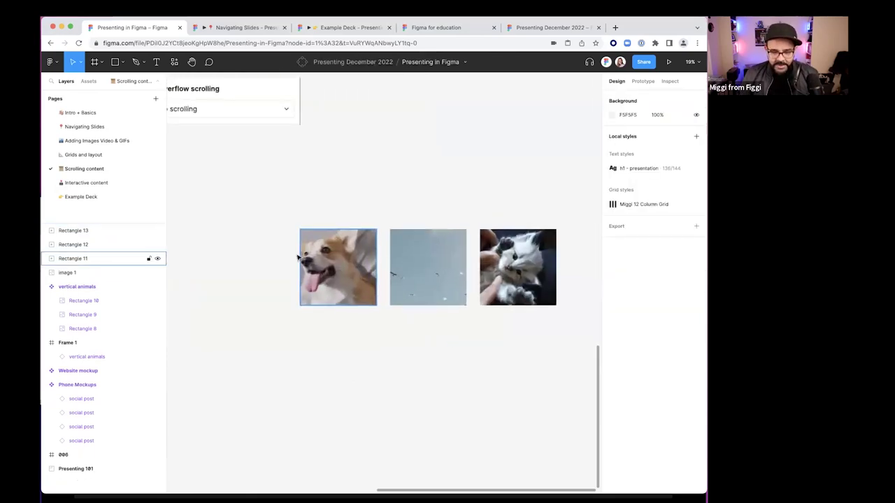
drag(277, 187, 571, 357)
click(365, 63)
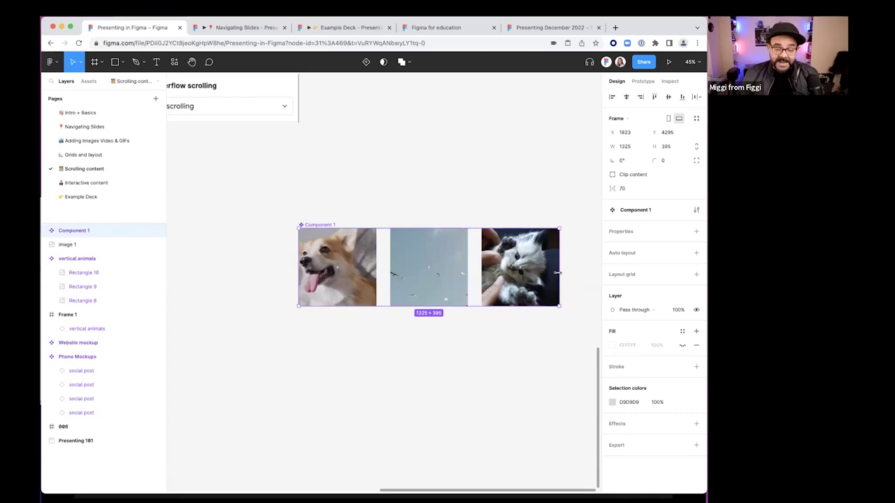
drag(546, 273, 373, 272)
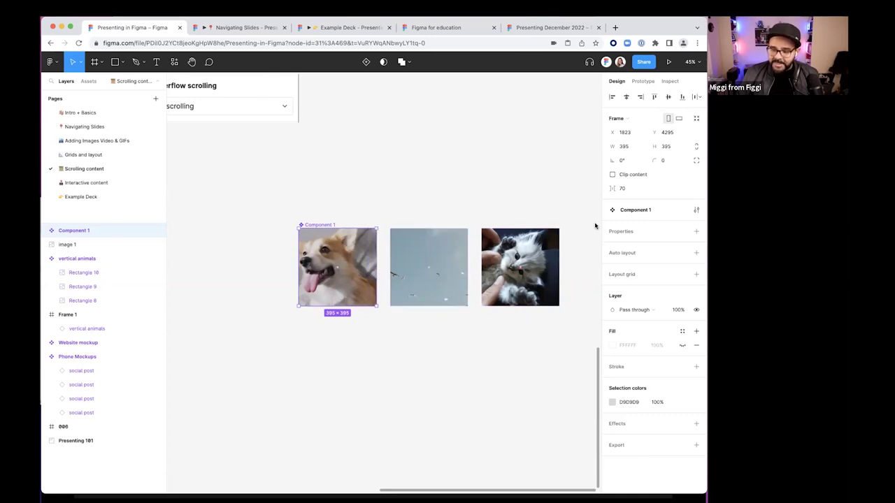
Set the component's Prototype overflow scrolling to Horizontal
click(636, 82)
click(633, 157)
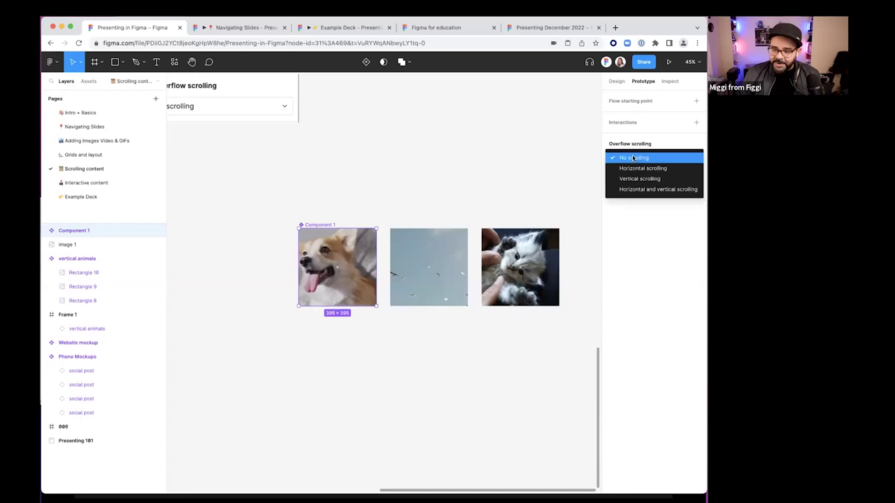
click(636, 169)
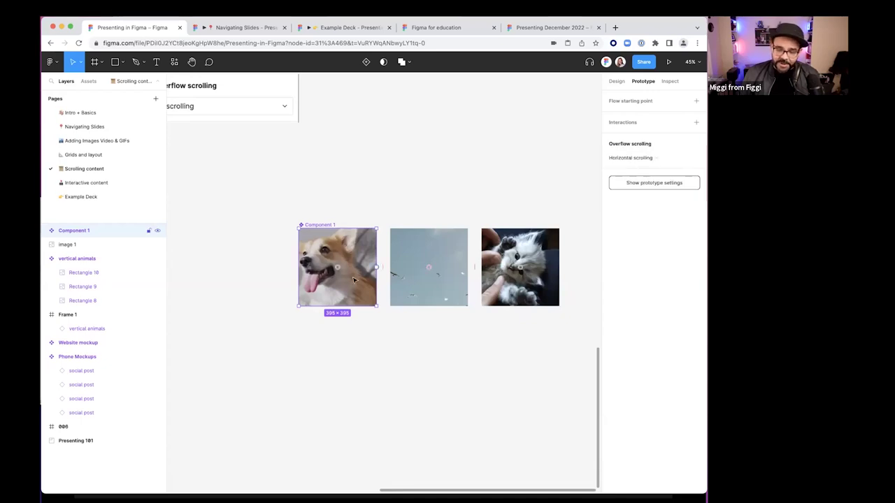
scroll(353, 278, down, 10)
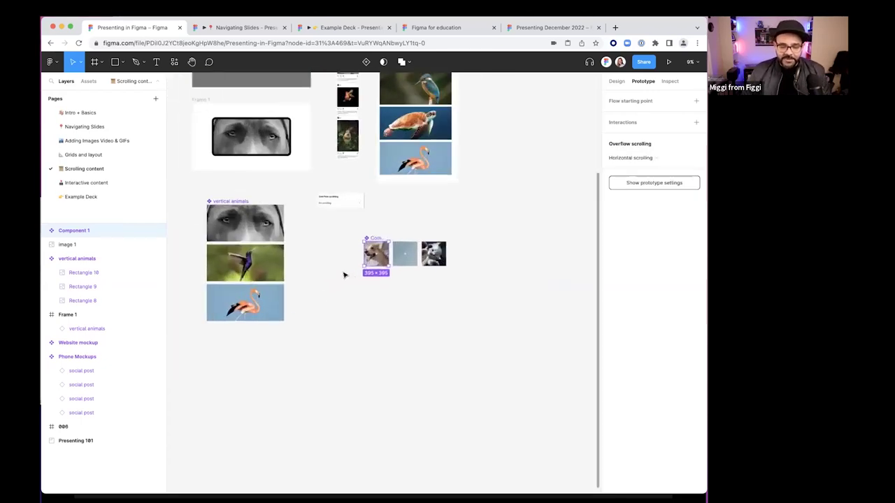
Paste the corgi carousel into Frame 1 to the right of the dog-eyes image
scroll(334, 203, up, 2)
double_click(280, 167)
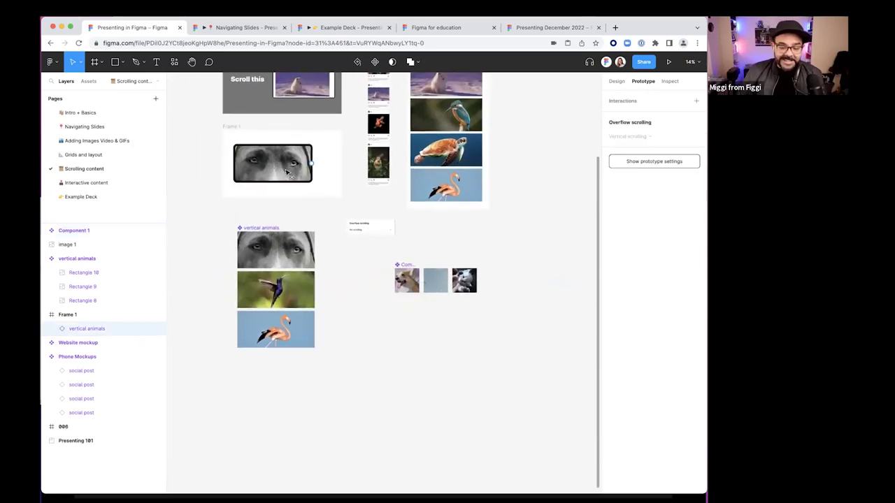
drag(281, 172, 283, 172)
click(410, 279)
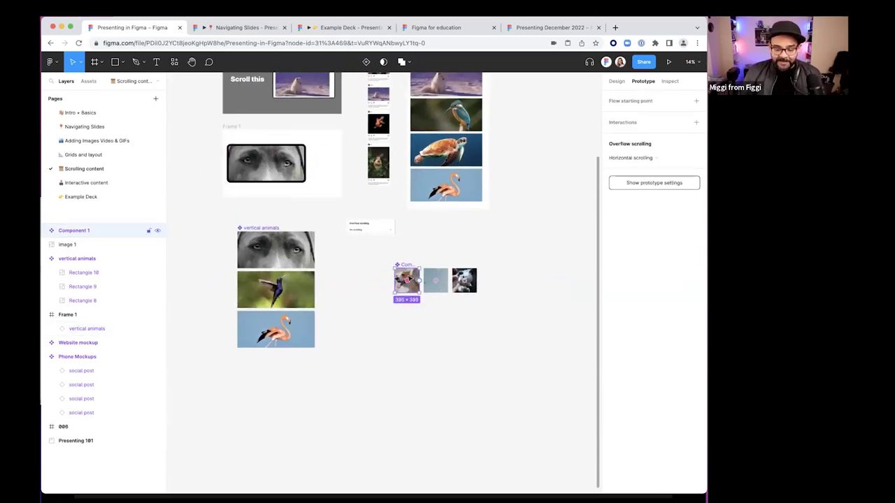
click(246, 130)
key(shift+2)
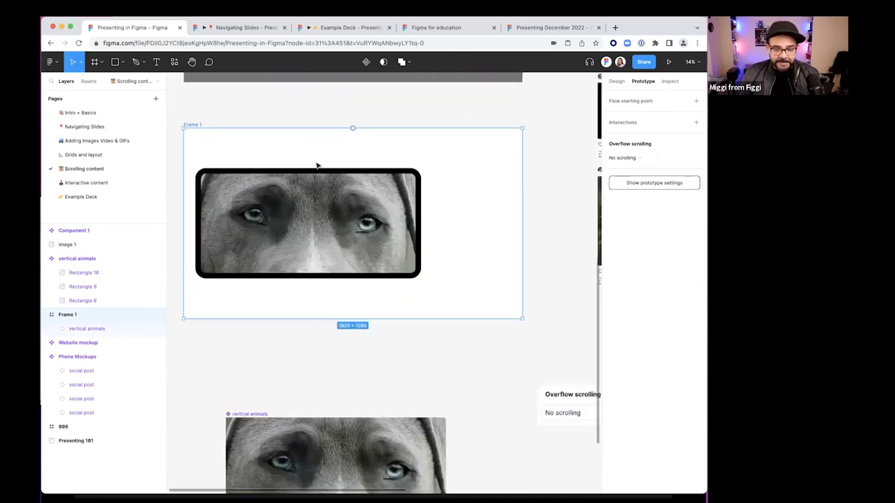
key(ctrl+v)
drag(419, 234, 503, 258)
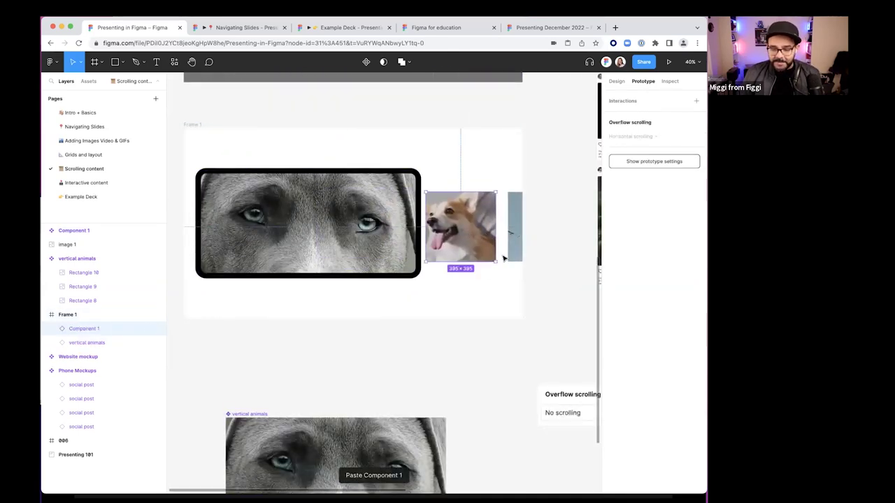
Clip the carousel, round its corners to 35, and add a thick black outline
click(616, 82)
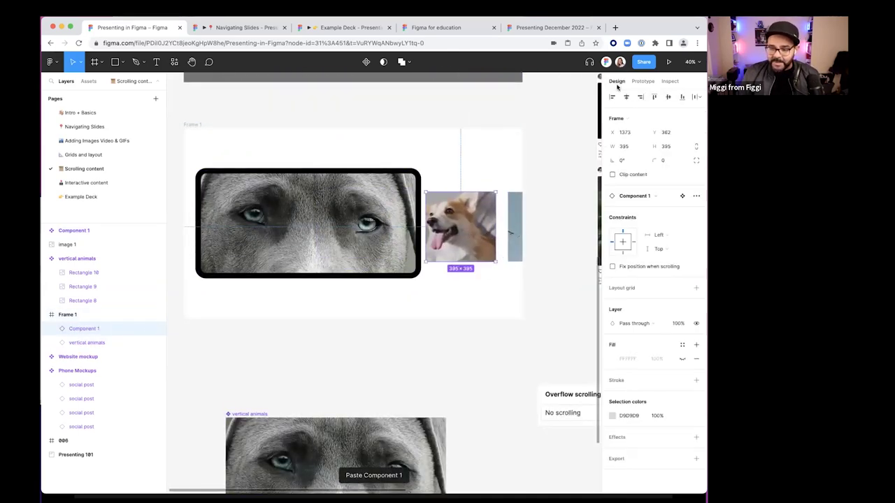
click(613, 174)
drag(474, 227, 485, 226)
mouse_move(655, 160)
mouse_down()
mouse_move(664, 160)
mouse_move(645, 163)
mouse_up()
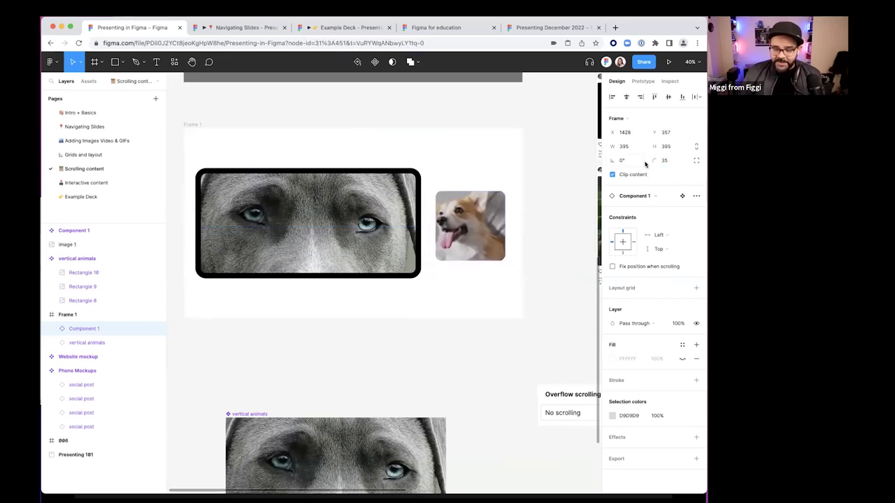
click(622, 380)
drag(657, 408, 671, 408)
click(466, 280)
scroll(196, 133, up, 1)
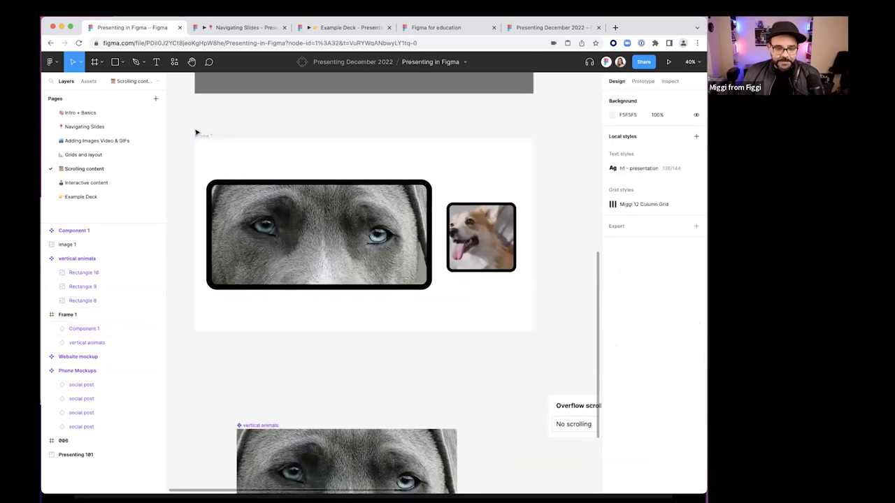
click(200, 137)
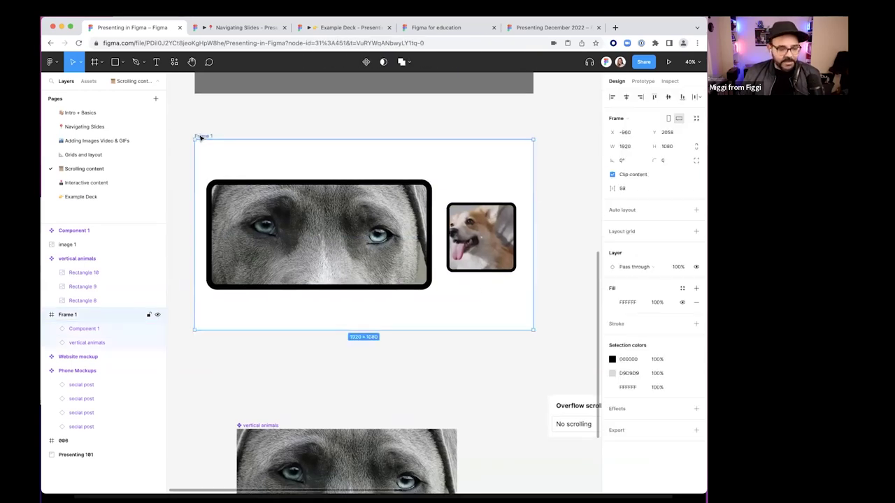
click(668, 64)
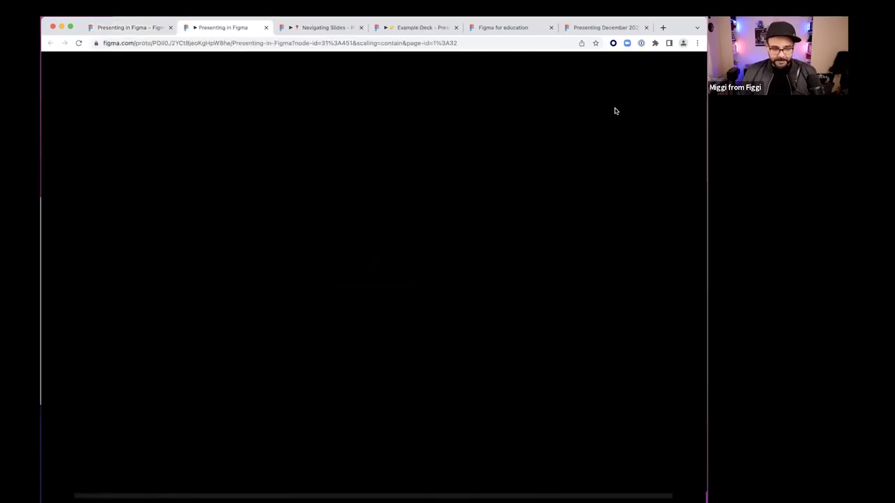
scroll(559, 308, right, 5)
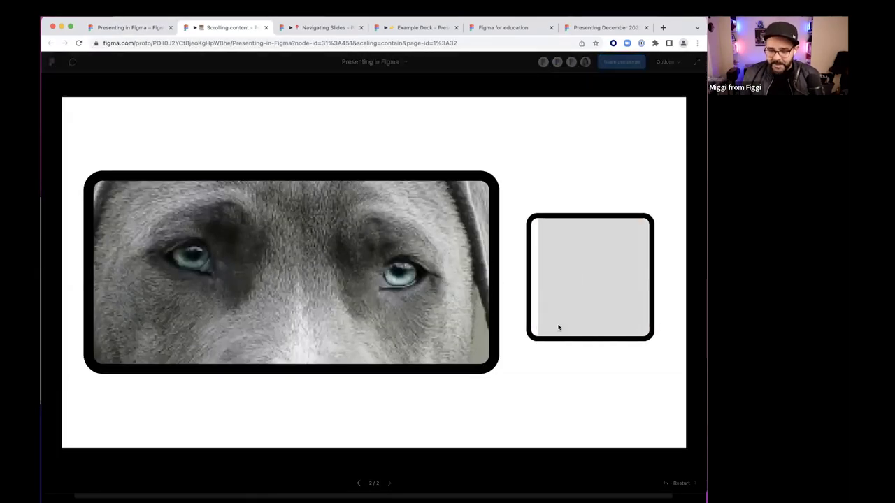
scroll(552, 305, left, 5)
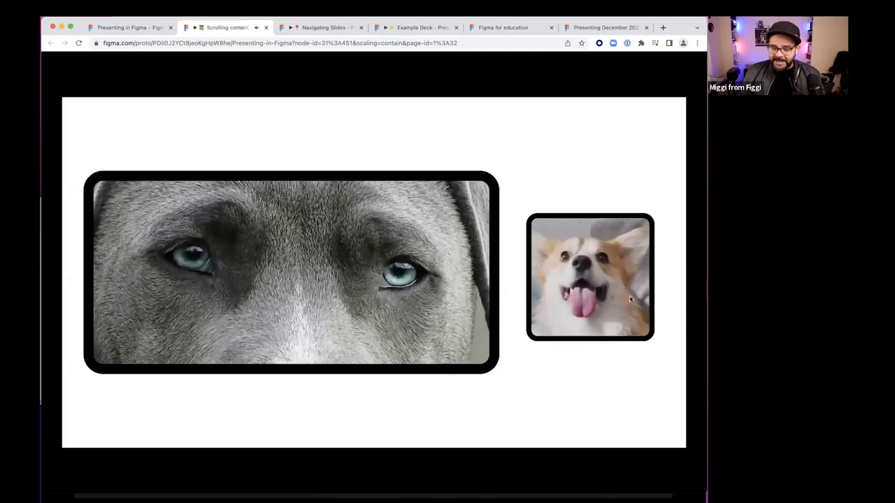
scroll(594, 306, right, 5)
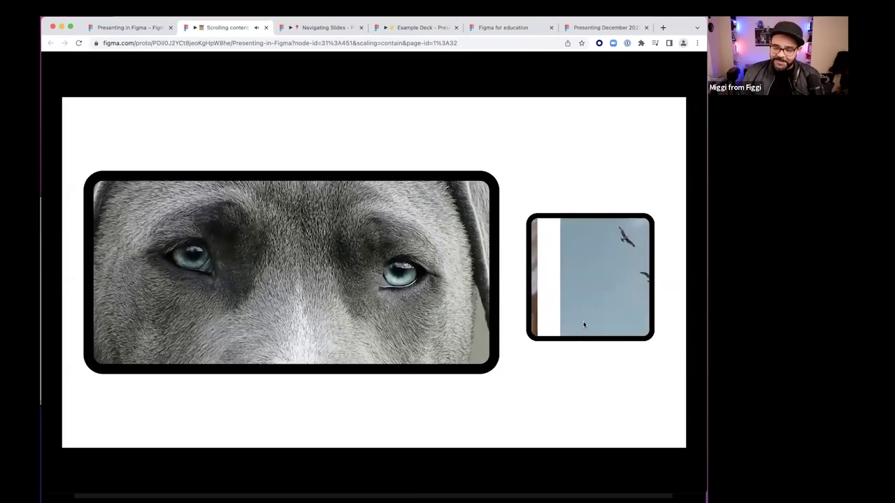
scroll(590, 301, right, 3)
scroll(595, 308, left, 5)
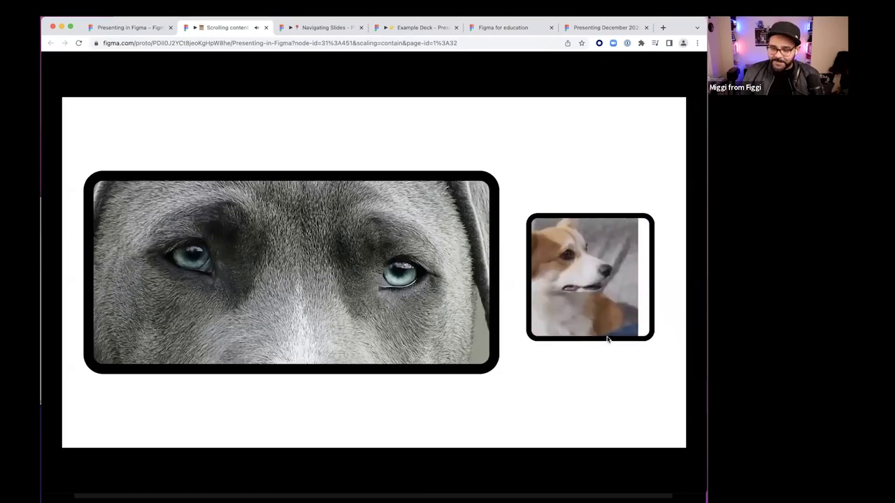
key(super+w)
Add an on-click Play/Pause video interaction to the corgi video
scroll(431, 304, down, 5)
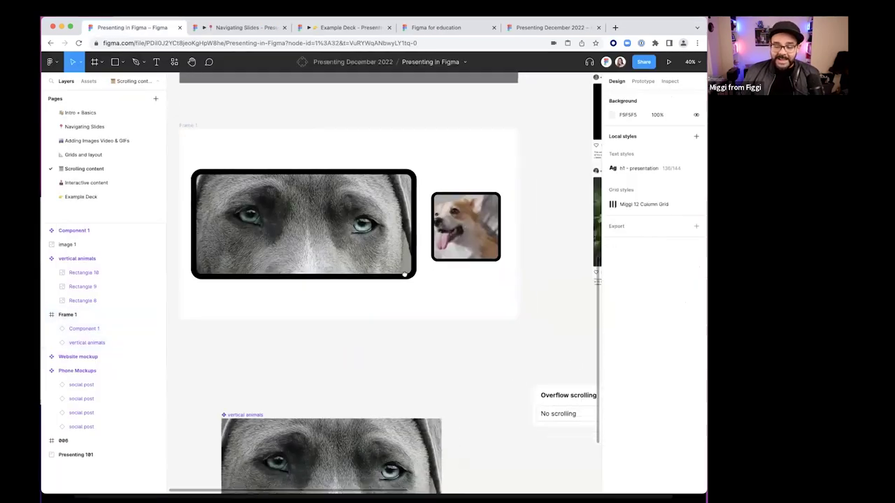
scroll(340, 329, right, 5)
scroll(366, 340, up, 5)
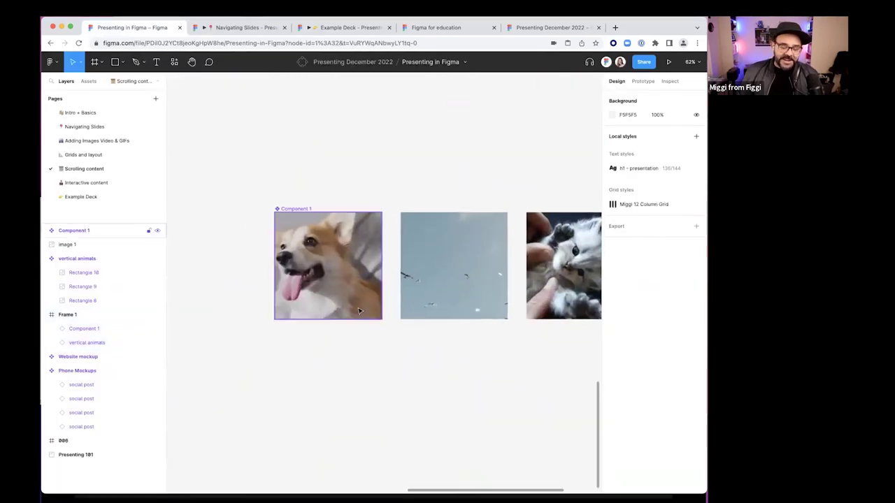
double_click(336, 271)
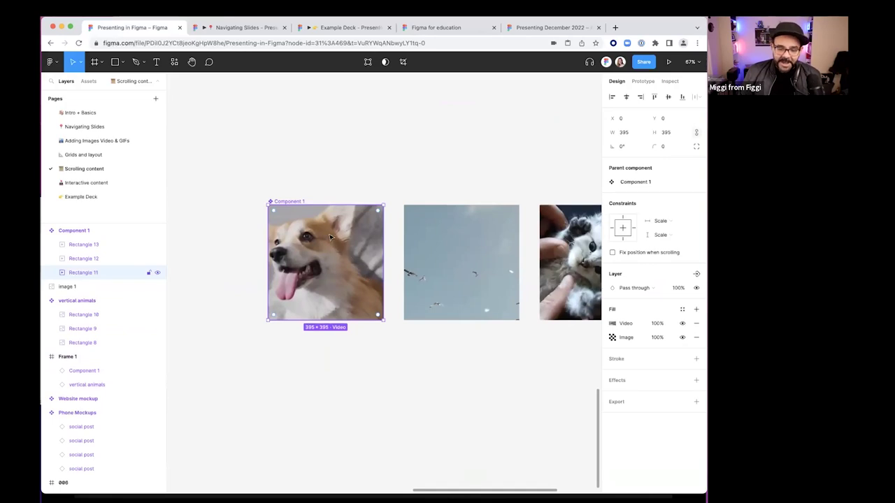
click(643, 81)
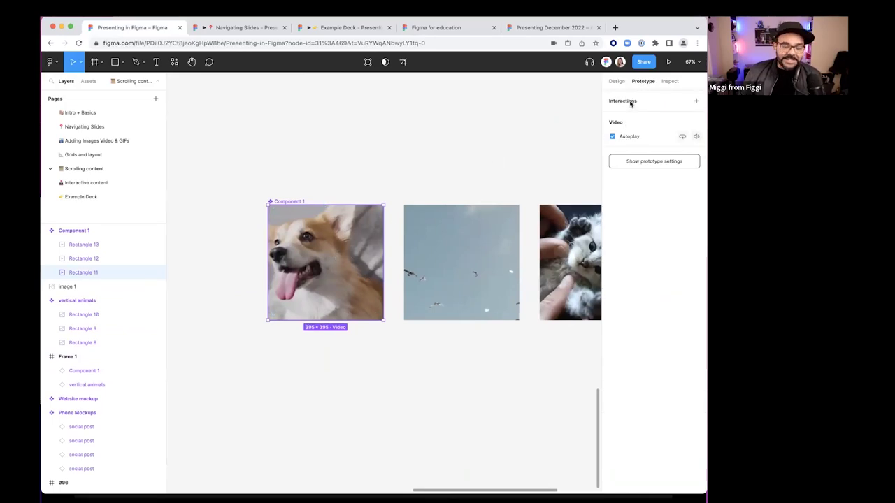
click(630, 102)
click(615, 115)
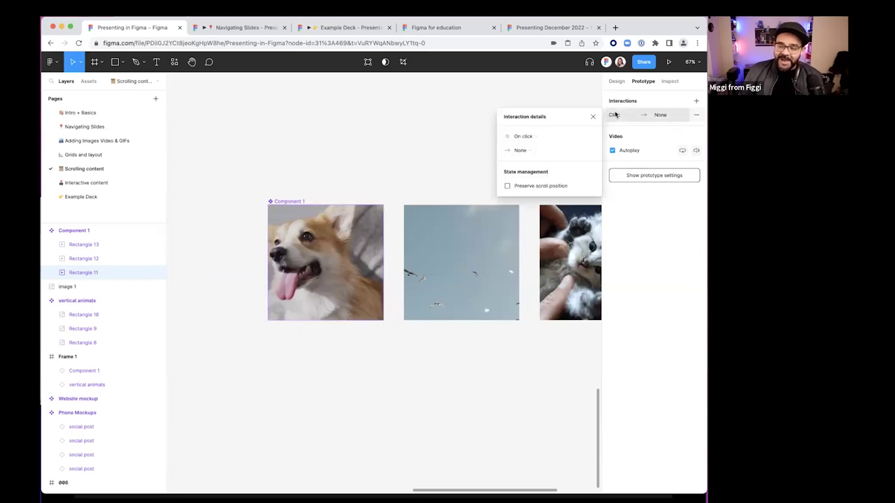
click(526, 152)
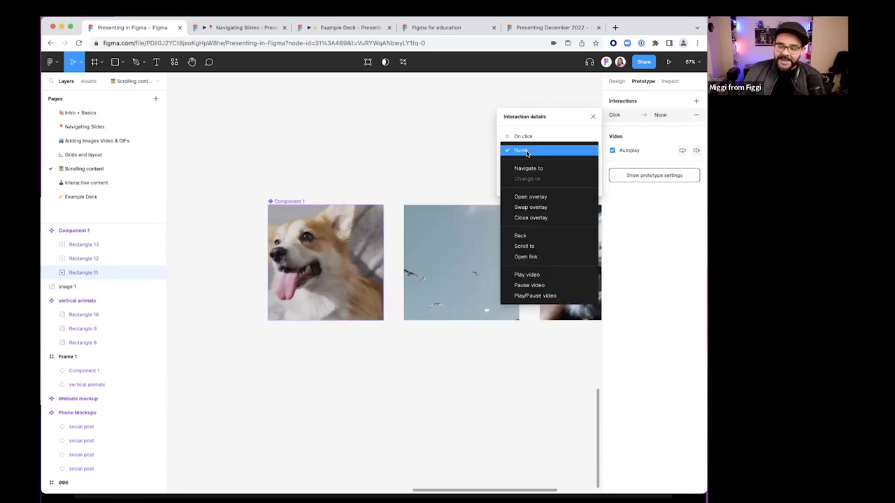
click(534, 297)
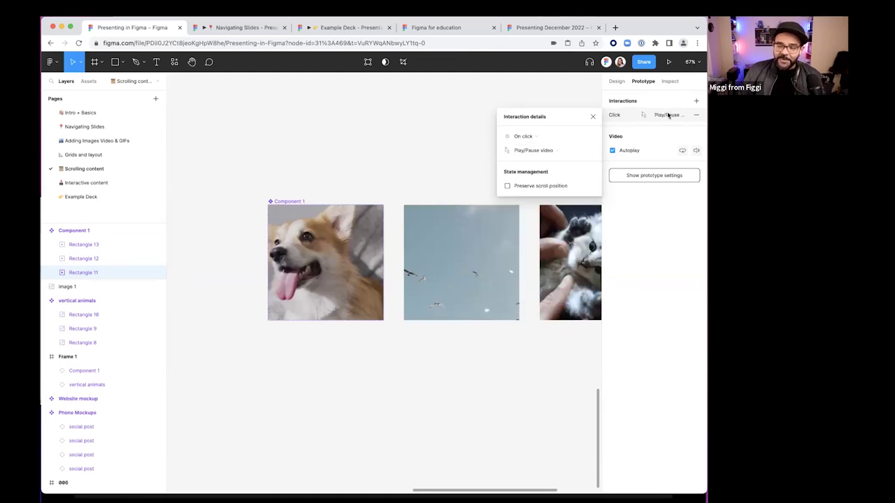
click(439, 148)
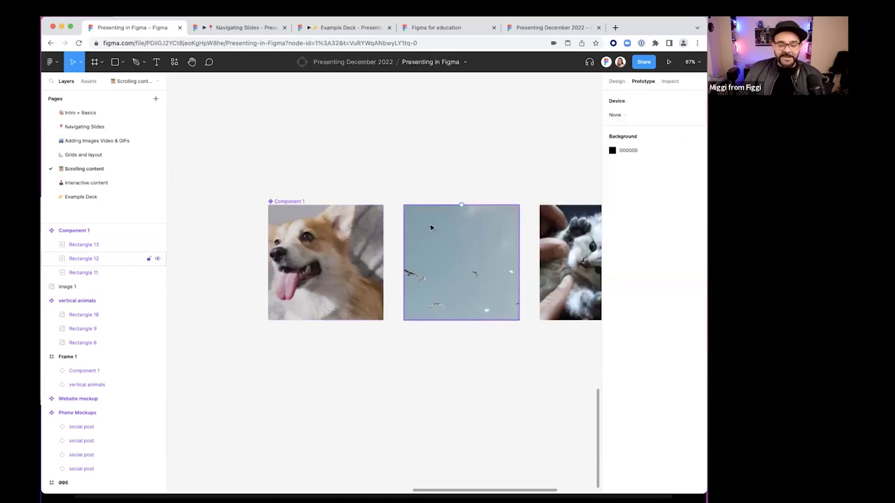
Give the birds video an on-click Play/Pause video interaction
click(449, 245)
click(334, 236)
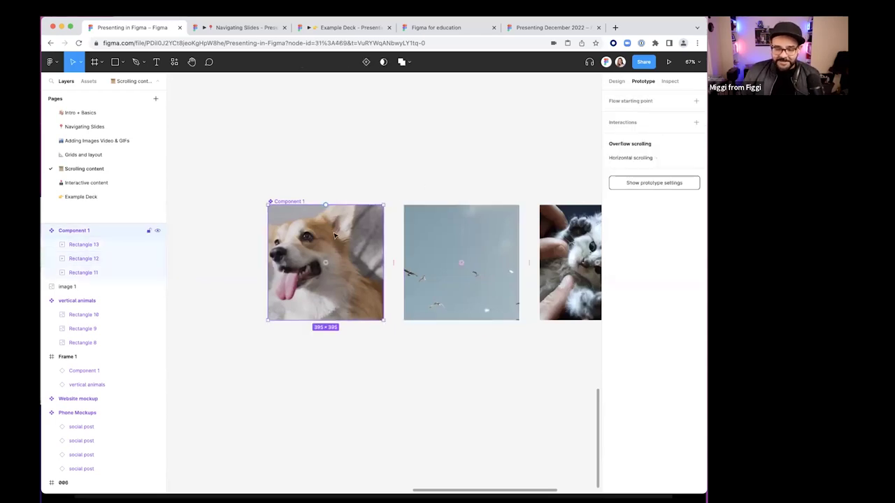
click(479, 240)
click(497, 163)
click(514, 213)
click(629, 101)
click(635, 115)
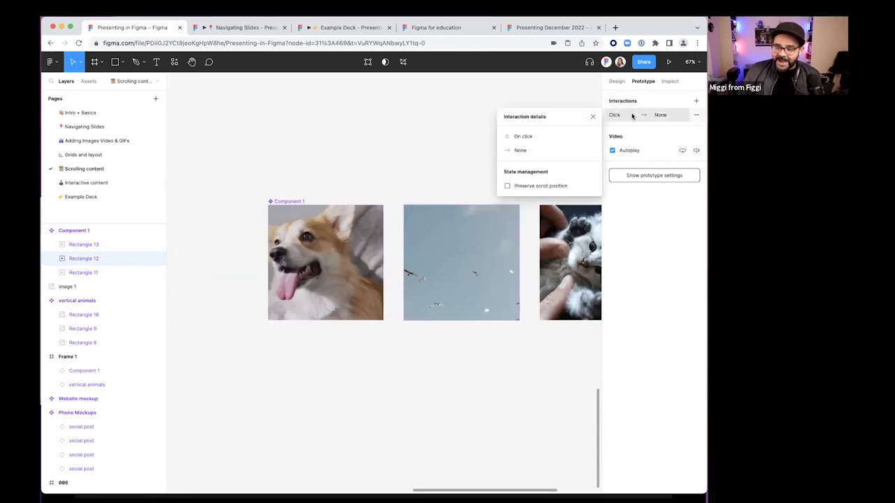
click(520, 151)
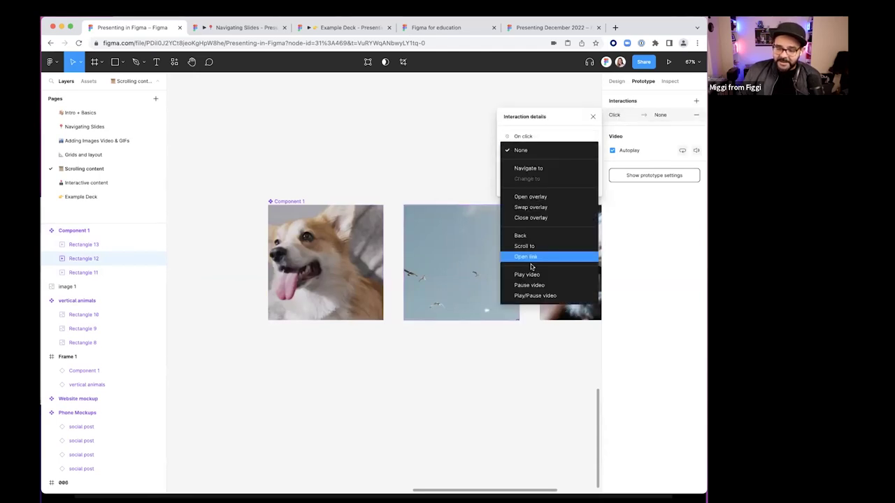
click(534, 298)
click(529, 320)
Make clicking the kitten video toggle Play/Pause video
scroll(475, 322, right, 3)
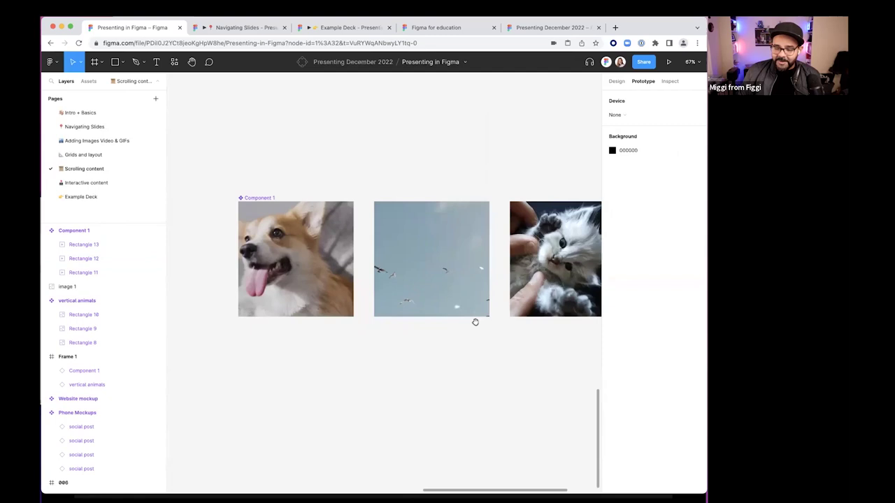
click(560, 221)
click(640, 102)
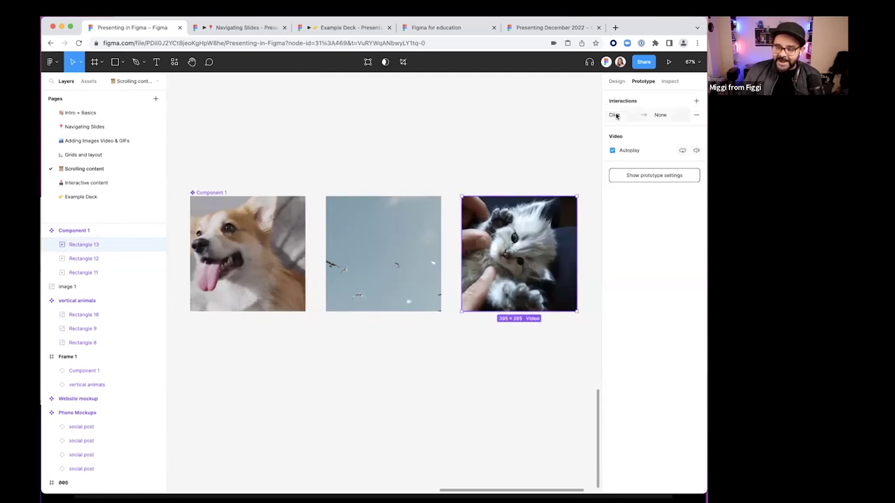
click(615, 116)
click(529, 152)
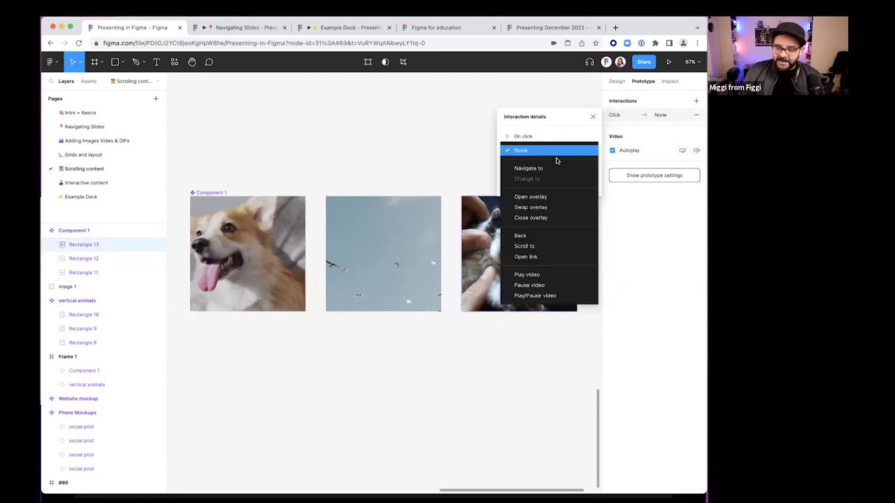
click(547, 296)
click(508, 344)
Move the carousel left, place the vertical animals frame beside it, and preview Frame 1
scroll(509, 342, down, 5)
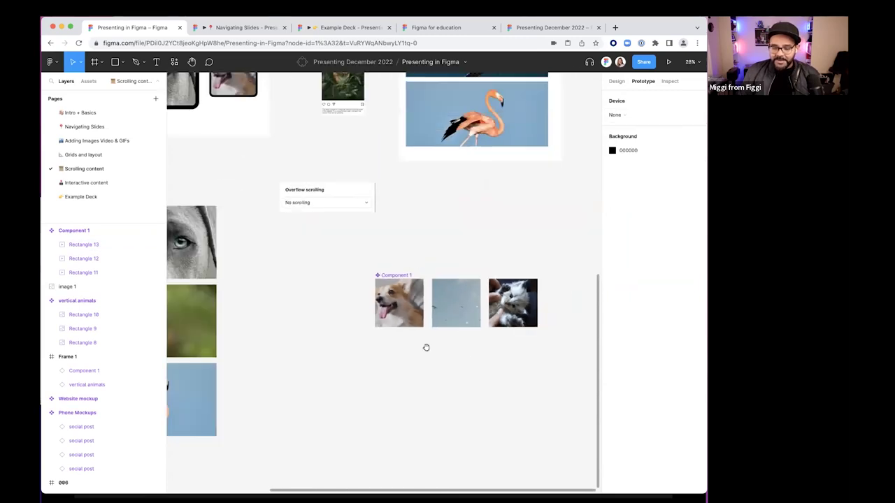
scroll(425, 346, left, 4)
scroll(550, 338, up, 4)
scroll(489, 258, down, 5)
scroll(490, 258, right, 5)
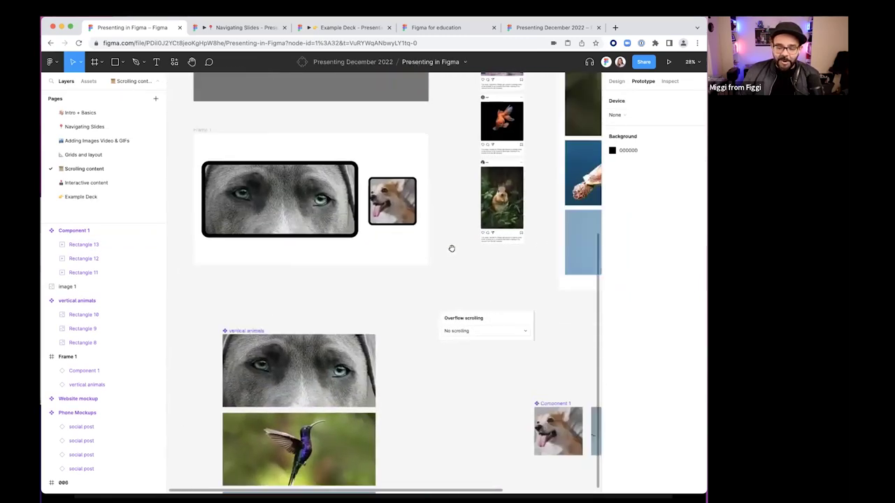
click(420, 315)
drag(420, 315, 330, 299)
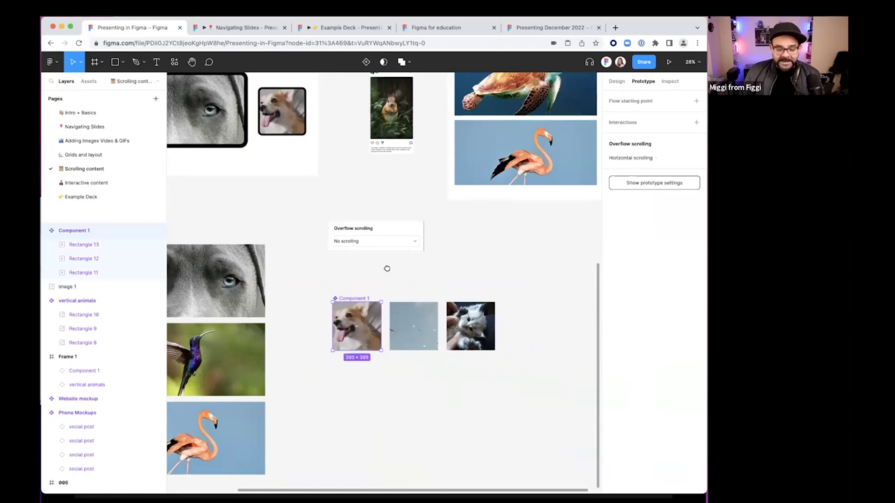
scroll(330, 300, left, 4)
scroll(330, 299, down, 1)
drag(223, 218, 260, 276)
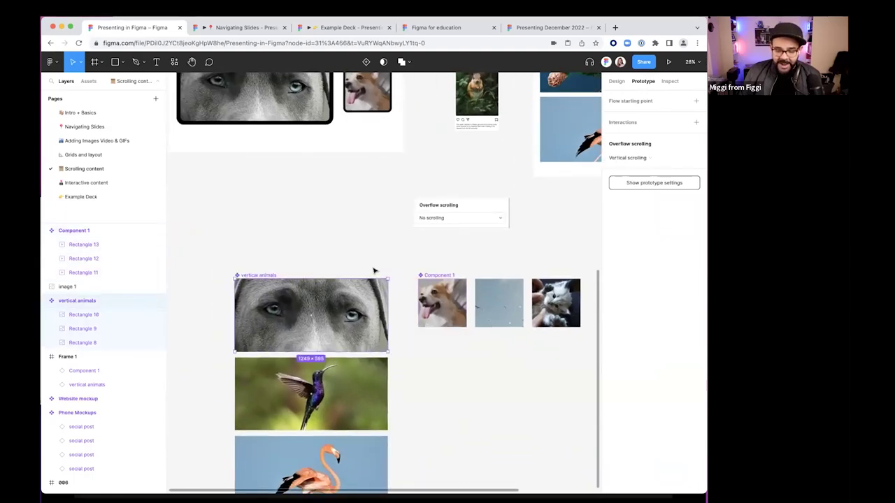
scroll(377, 226, up, 3)
scroll(377, 226, left, 3)
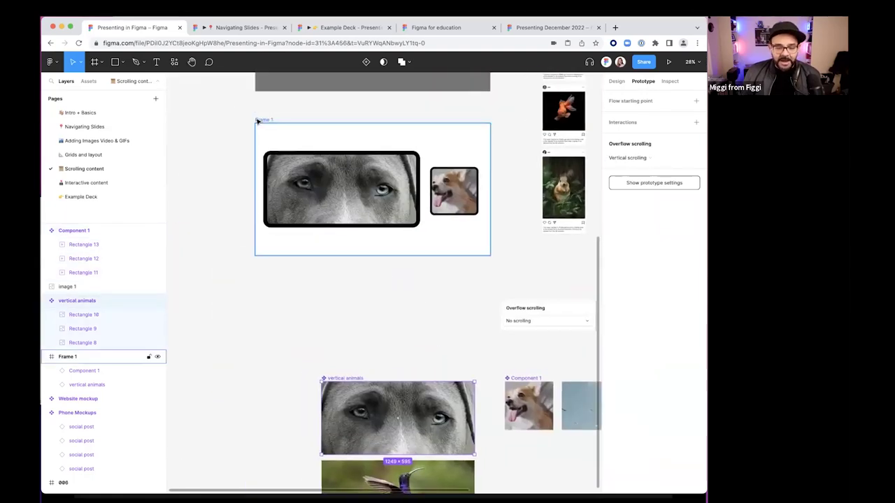
click(263, 119)
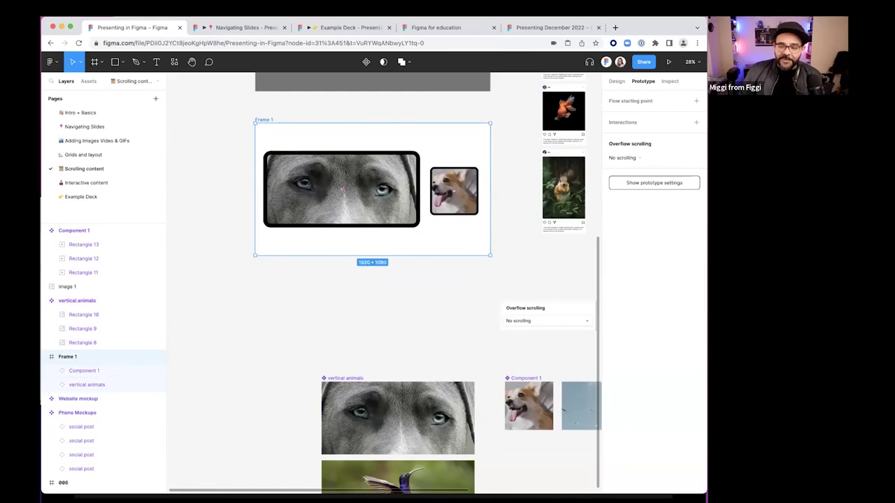
click(668, 61)
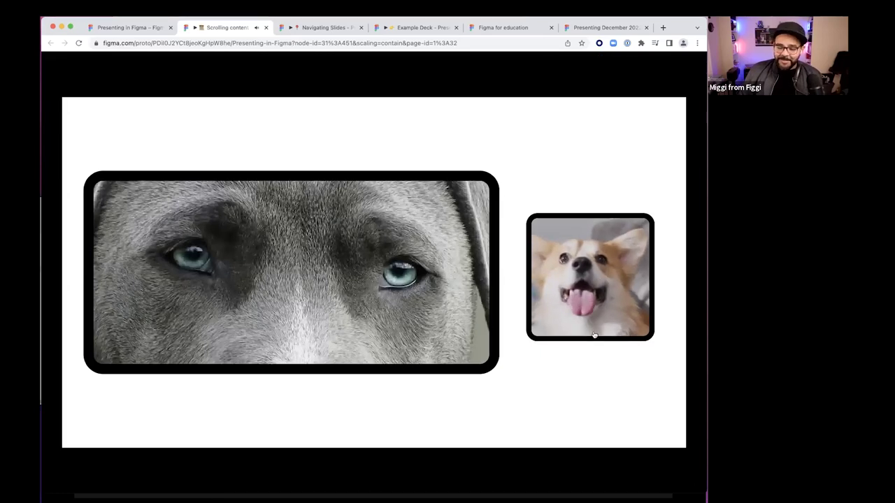
scroll(556, 312, right, 5)
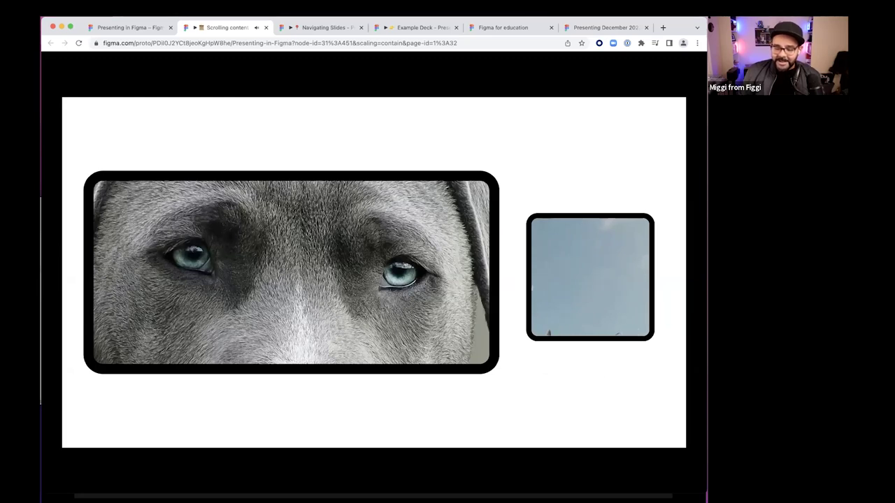
scroll(546, 294, right, 5)
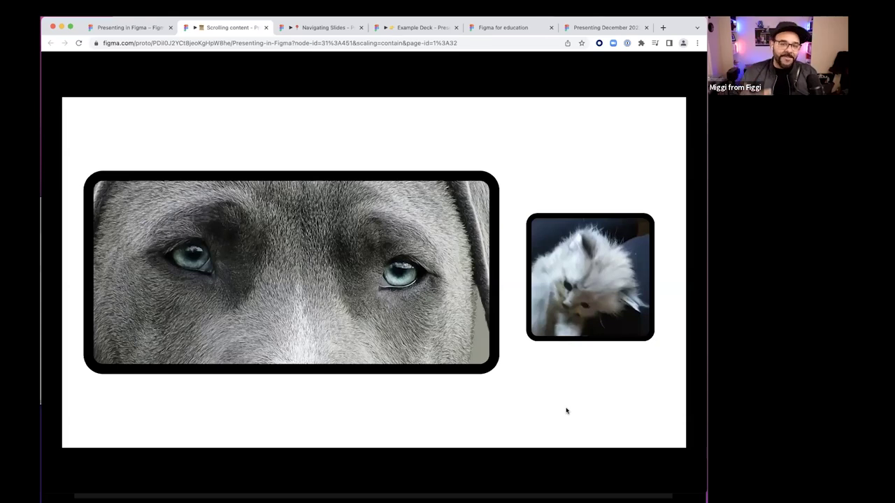
scroll(356, 303, down, 10)
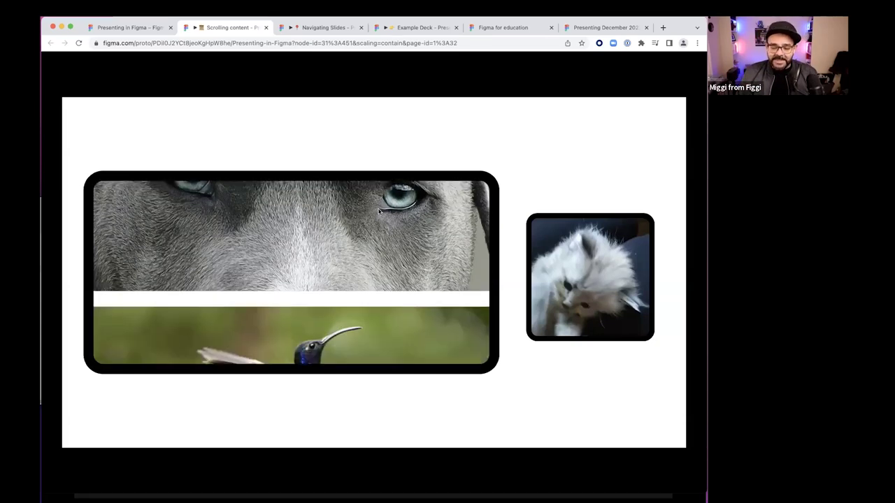
scroll(559, 279, right, 5)
key(super+w)
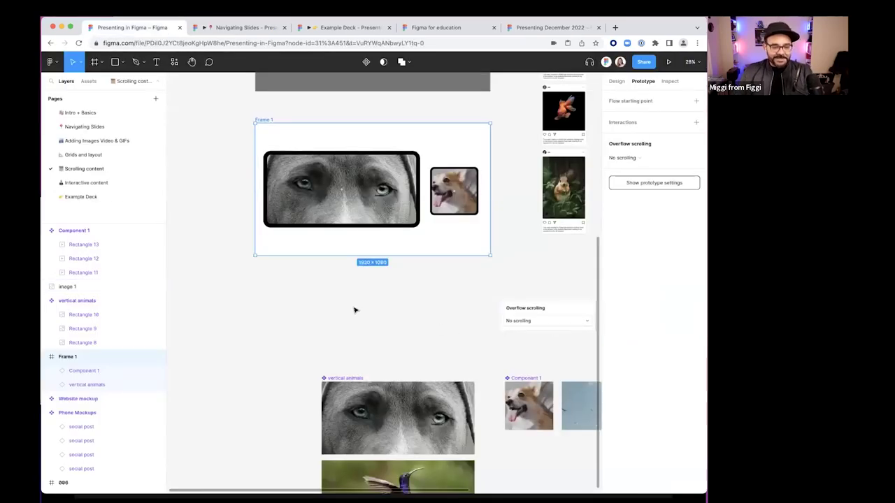
On the Interactive content page, play then pause the embedded YouTube tutorial
click(120, 187)
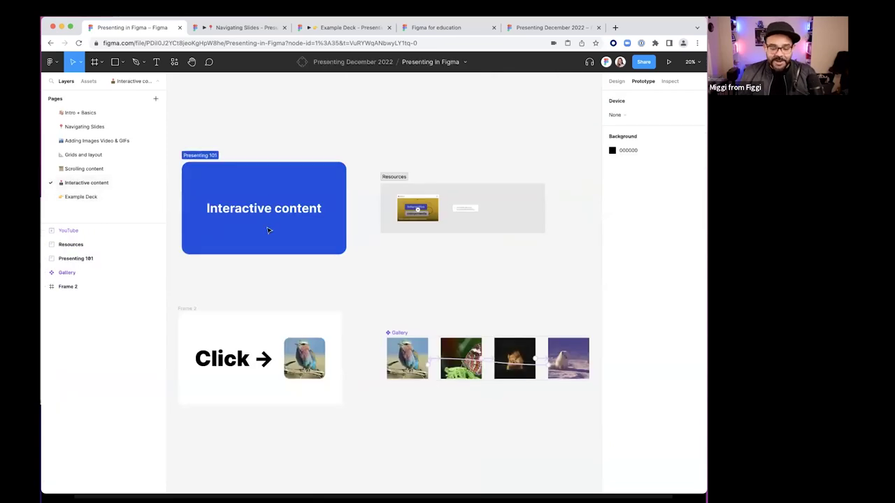
scroll(430, 214, up, 5)
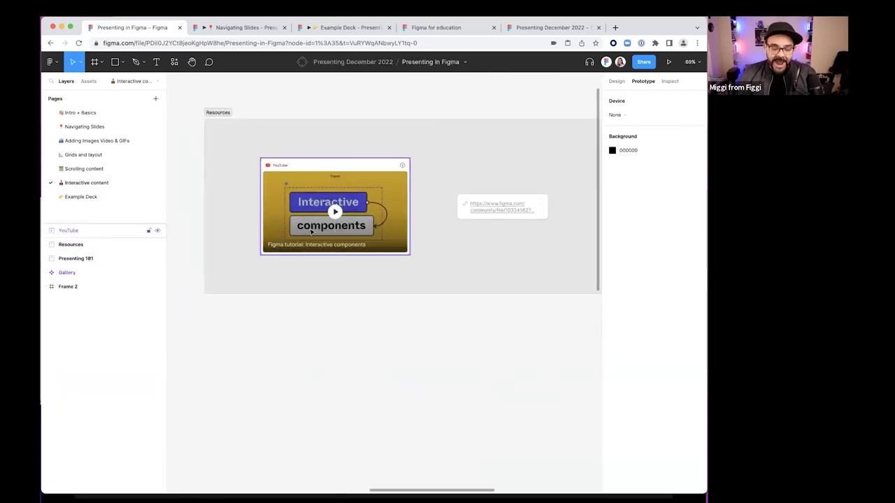
scroll(312, 232, down, 5)
scroll(459, 193, left, 1)
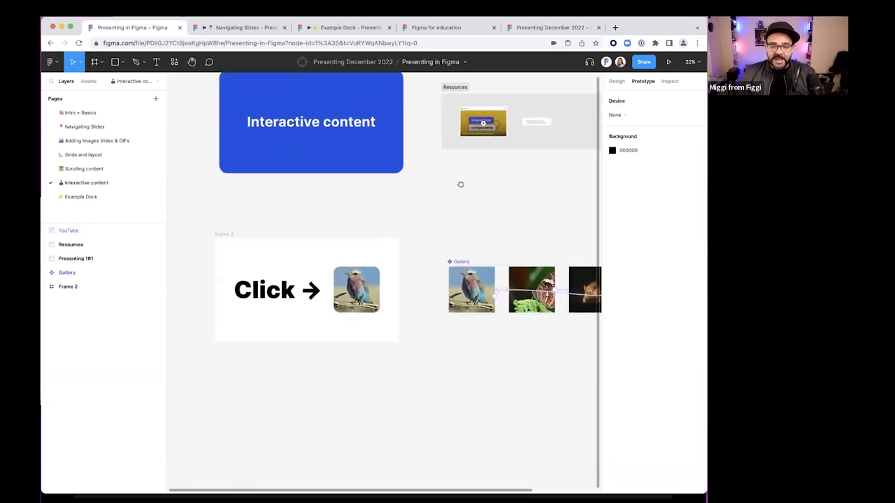
scroll(416, 252, up, 3)
scroll(372, 238, up, 3)
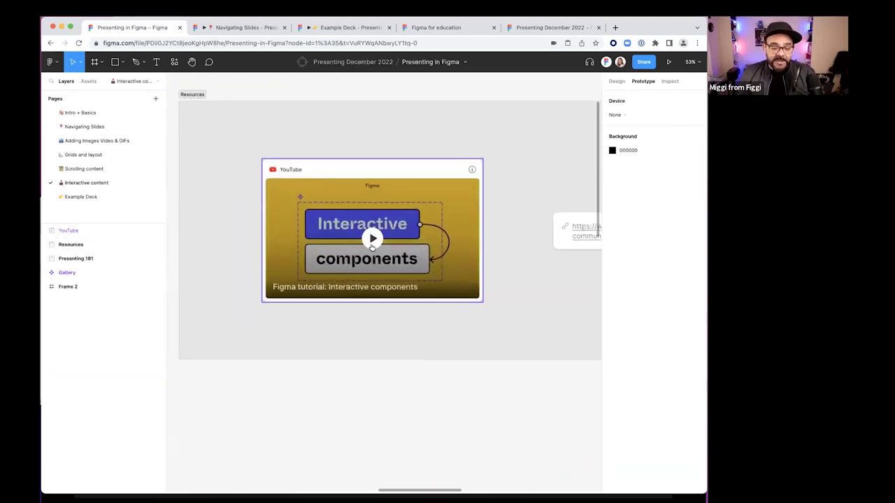
click(371, 237)
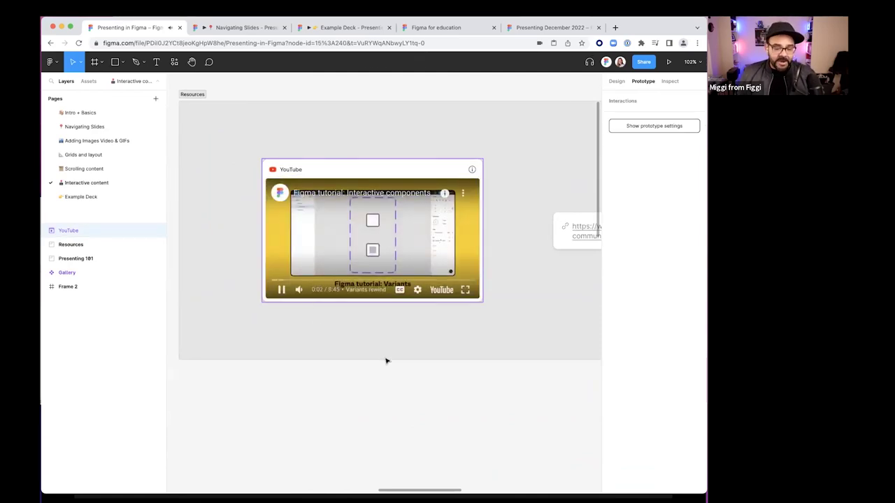
scroll(385, 353, up, 5)
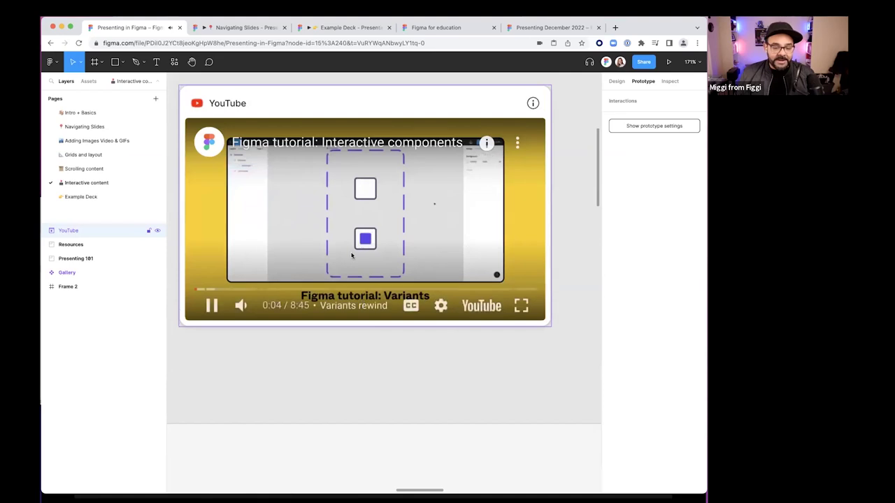
click(209, 306)
Zoom back out and go to the Adding Images Video & GIFs page
scroll(352, 327, down, 3)
scroll(351, 327, down, 5)
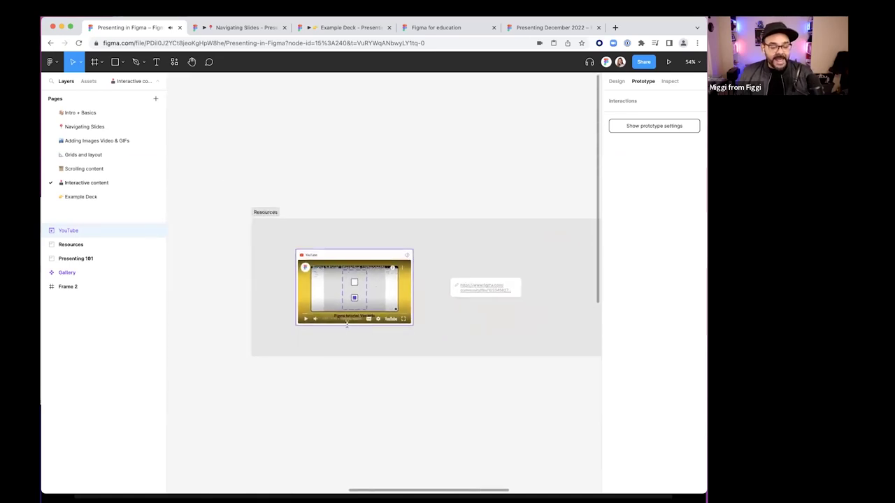
scroll(350, 364, down, 2)
click(342, 393)
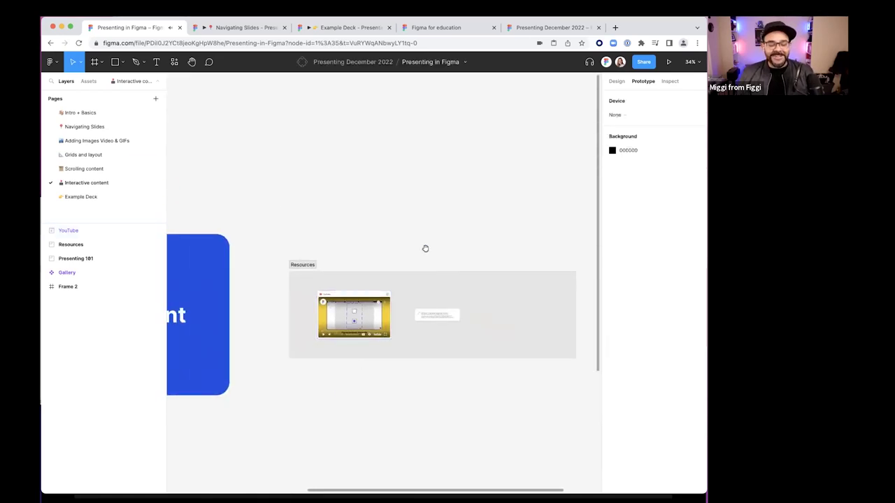
scroll(425, 256, down, 5)
scroll(425, 256, left, 5)
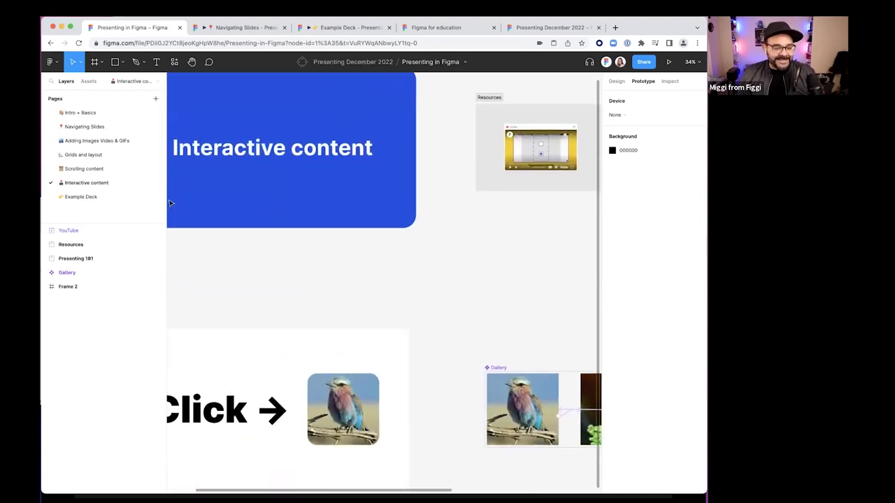
click(105, 140)
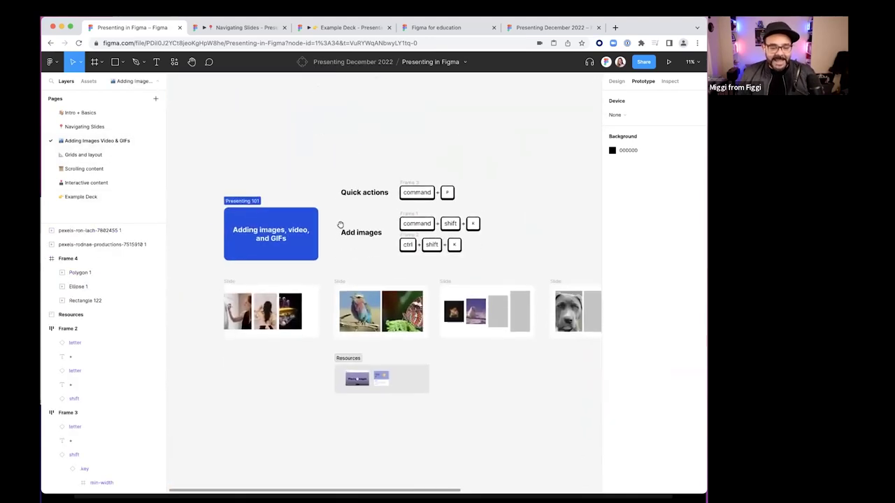
Play the embedded Placing Images YouTube video on the Adding Images Video & GIFs page
click(93, 126)
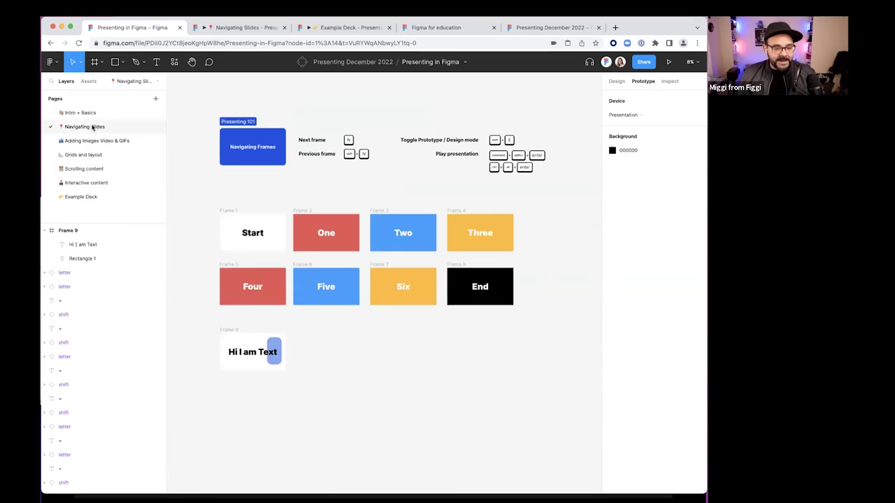
click(90, 141)
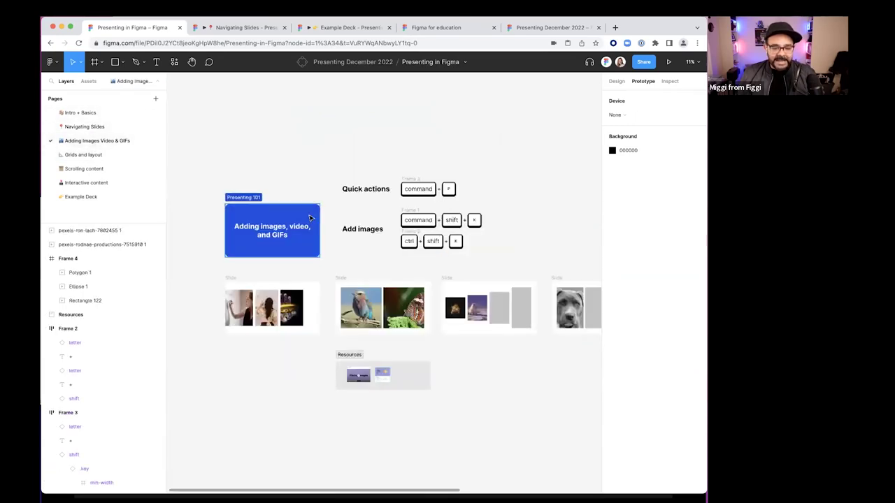
scroll(358, 312, up, 5)
scroll(358, 312, up, 3)
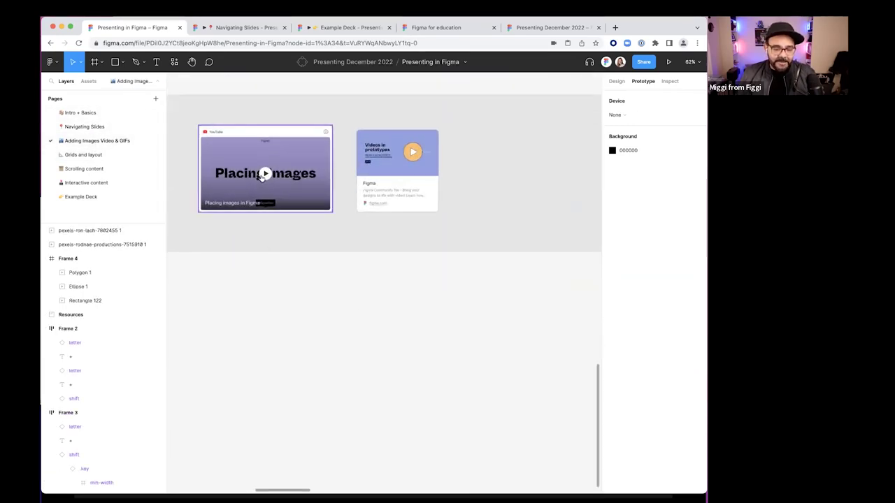
click(265, 174)
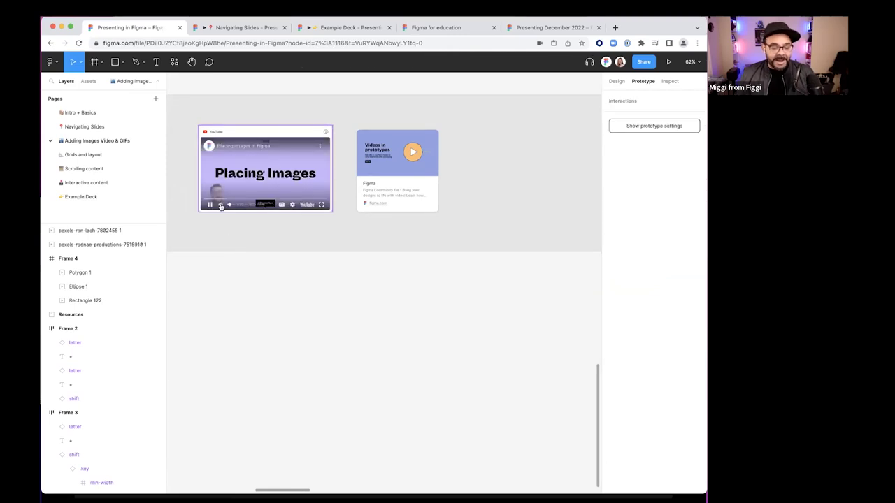
click(376, 262)
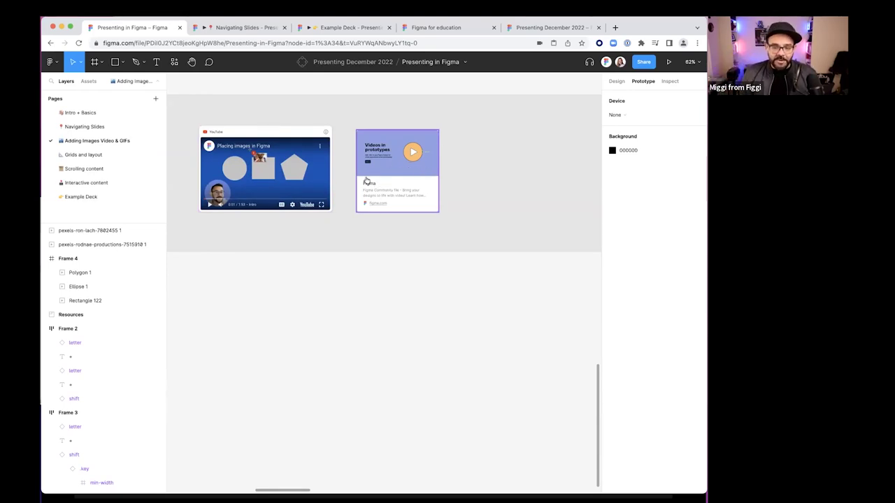
Go back to the Interactive content page via Scrolling content
scroll(371, 258, down, 5)
click(83, 168)
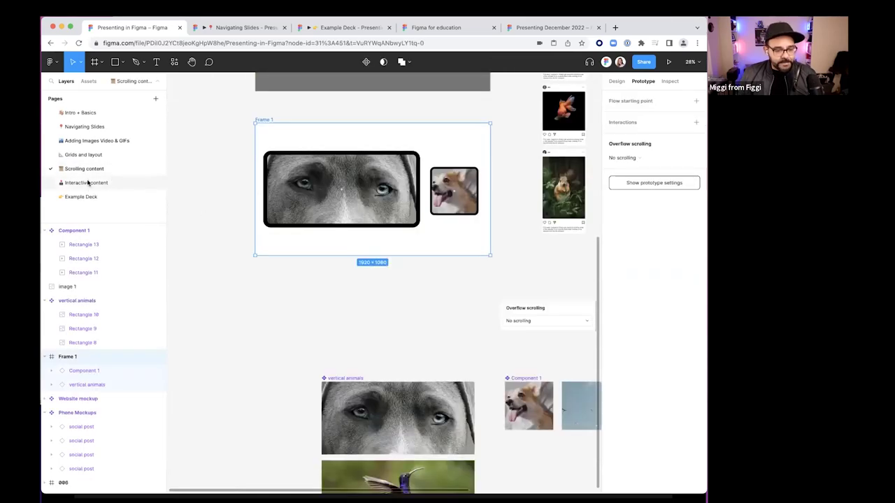
click(86, 182)
scroll(363, 249, down, 2)
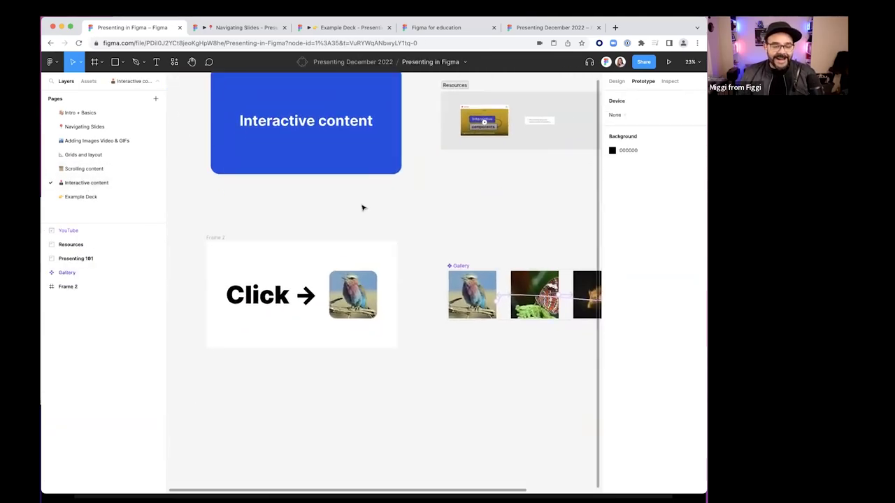
scroll(362, 208, up, 4)
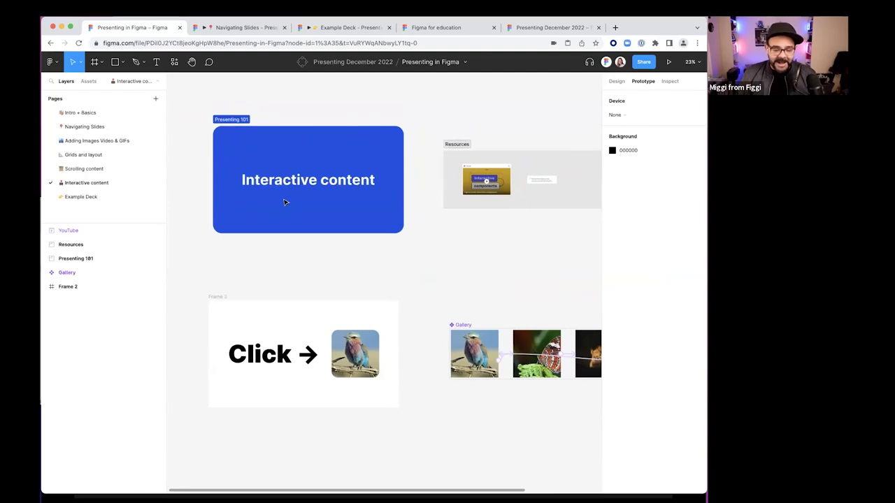
Drag the Gallery component to sit directly under the Click slide
scroll(356, 222, down, 4)
click(483, 244)
drag(482, 204, 246, 338)
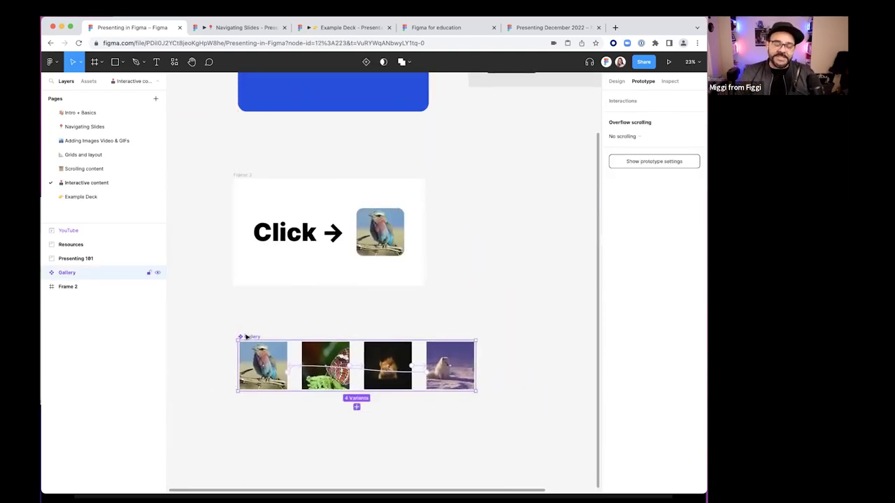
Present Frame 2 fitted to screen and click its photo to cycle the animals
click(247, 182)
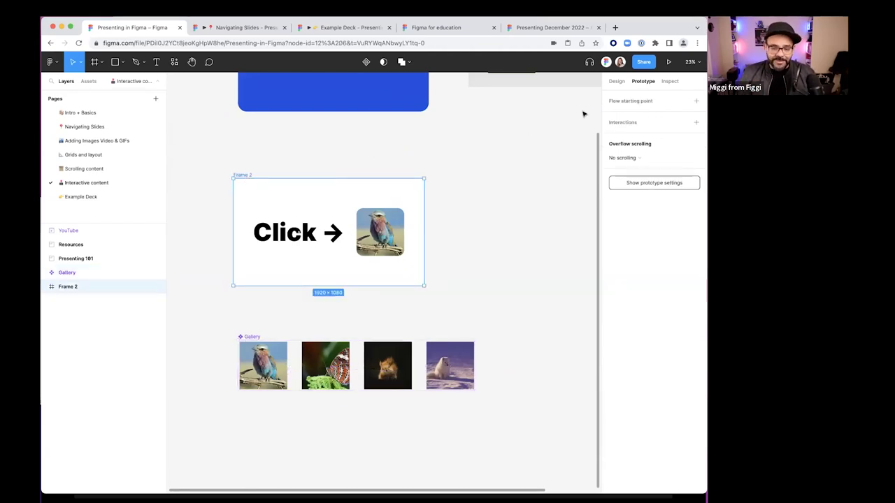
click(668, 62)
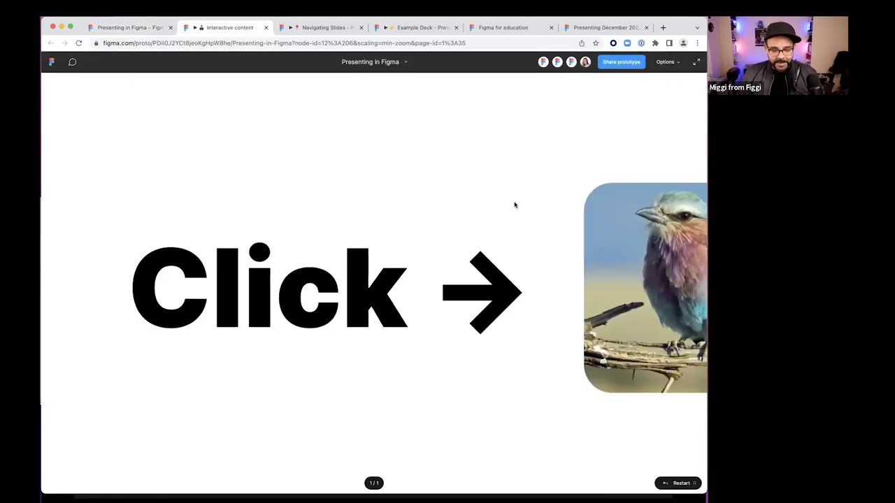
key(z)
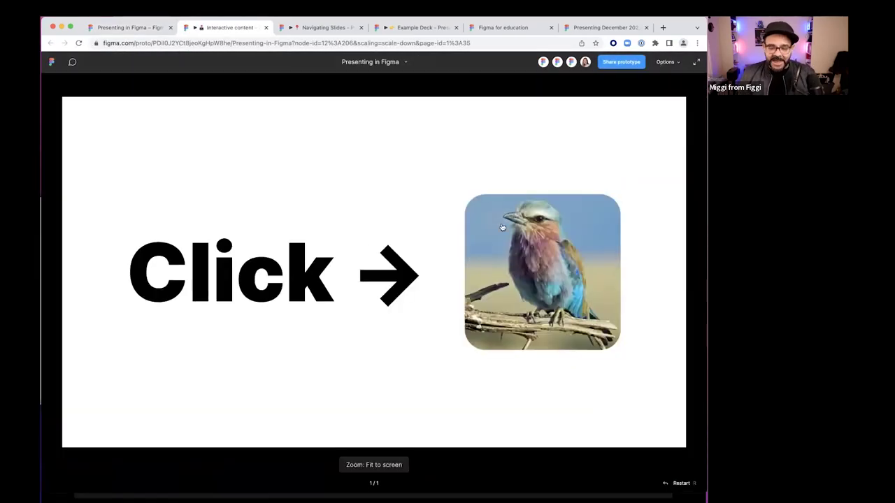
click(523, 285)
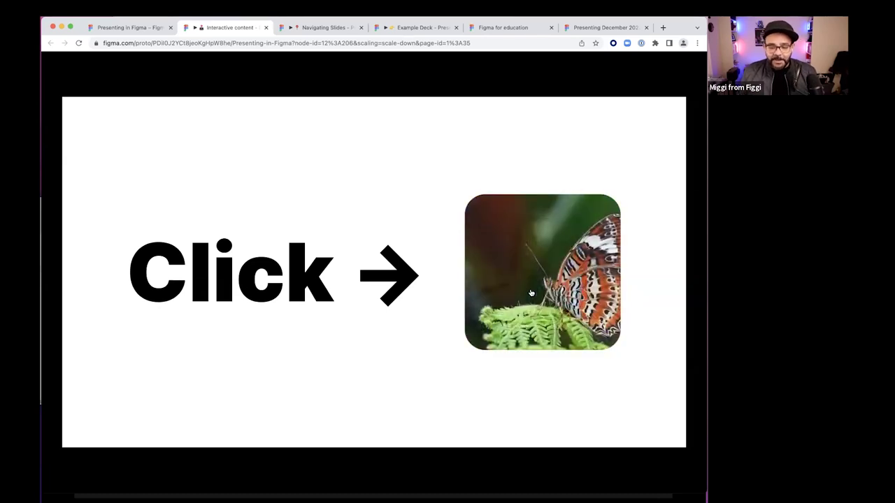
key(super+w)
scroll(493, 303, down, 5)
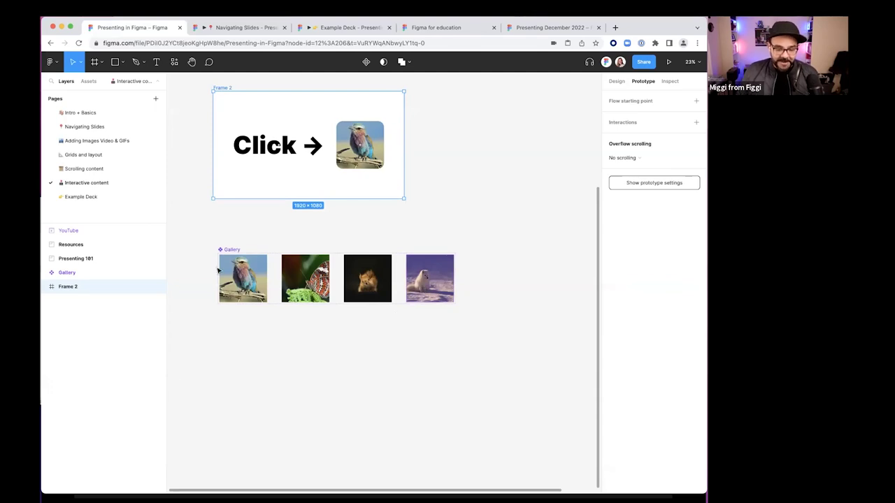
Draw a grey 520×975 rectangle beside the Click slide and duplicate it into four
scroll(272, 252, down, 3)
scroll(381, 241, up, 4)
scroll(381, 241, right, 2)
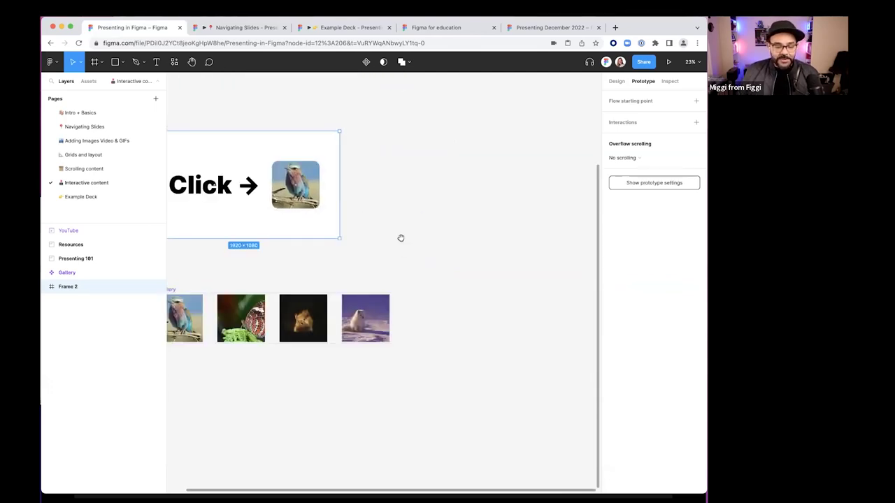
drag(383, 206, 367, 216)
drag(423, 220, 410, 214)
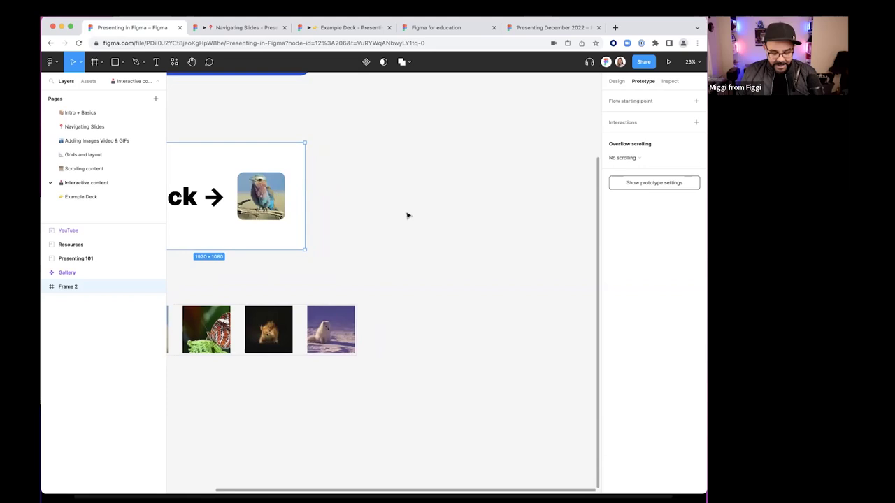
key(r)
drag(381, 156, 415, 225)
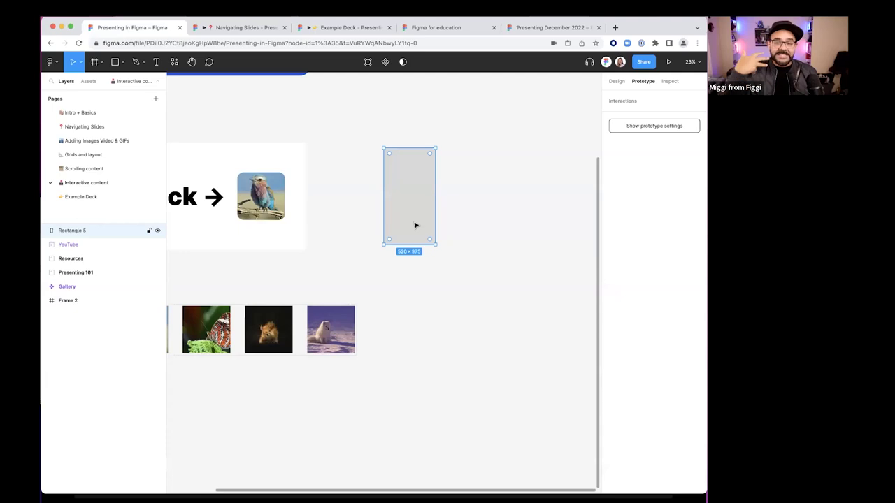
drag(411, 222, 465, 202)
scroll(405, 208, right, 1)
drag(405, 207, 533, 214)
Tidy up the four rectangles into an even row with 196 gaps
click(419, 295)
scroll(315, 235, up, 1)
drag(283, 188, 596, 268)
click(617, 81)
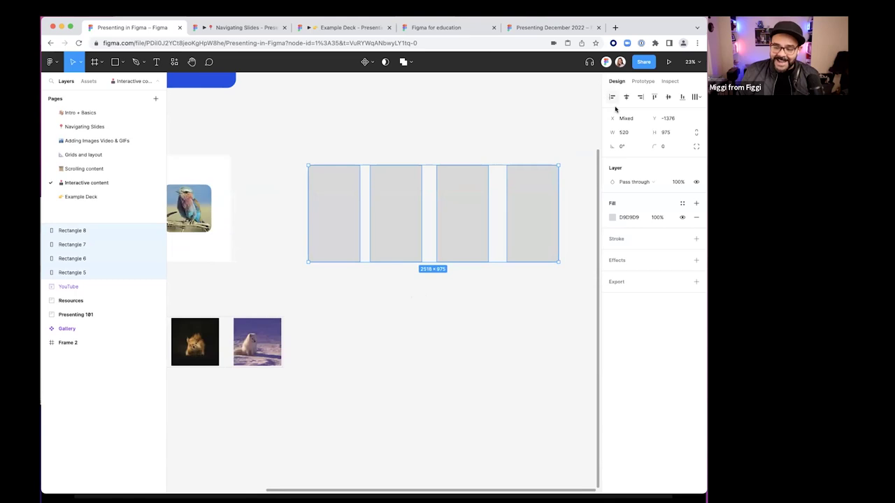
click(696, 96)
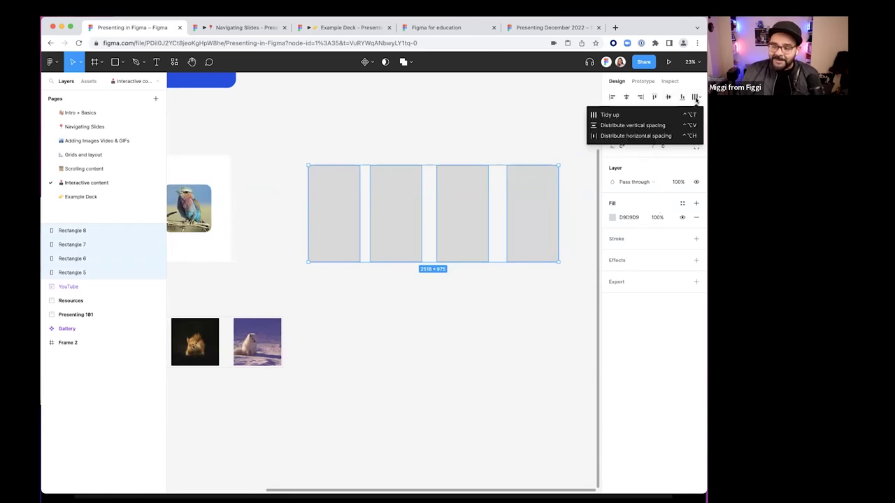
click(609, 114)
mouse_move(435, 213)
mouse_down()
mouse_move(425, 209)
mouse_move(451, 209)
mouse_move(441, 212)
mouse_up()
click(424, 288)
scroll(381, 276, right, 3)
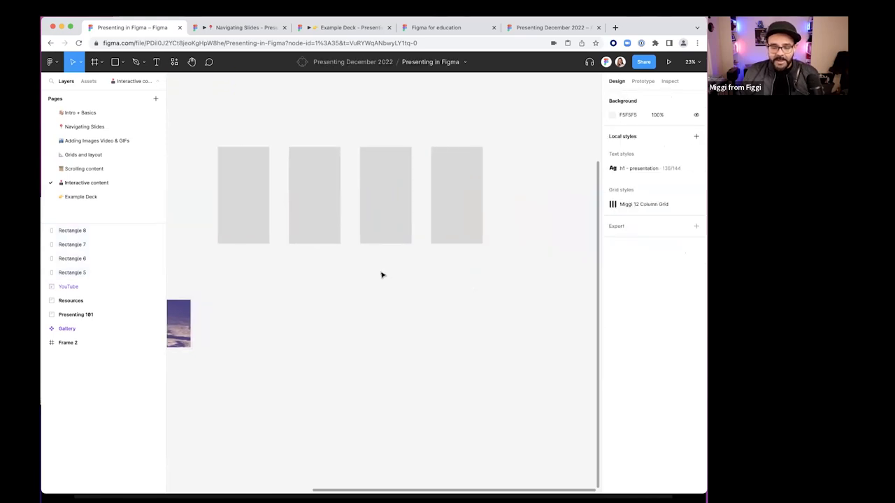
scroll(427, 266, left, 2)
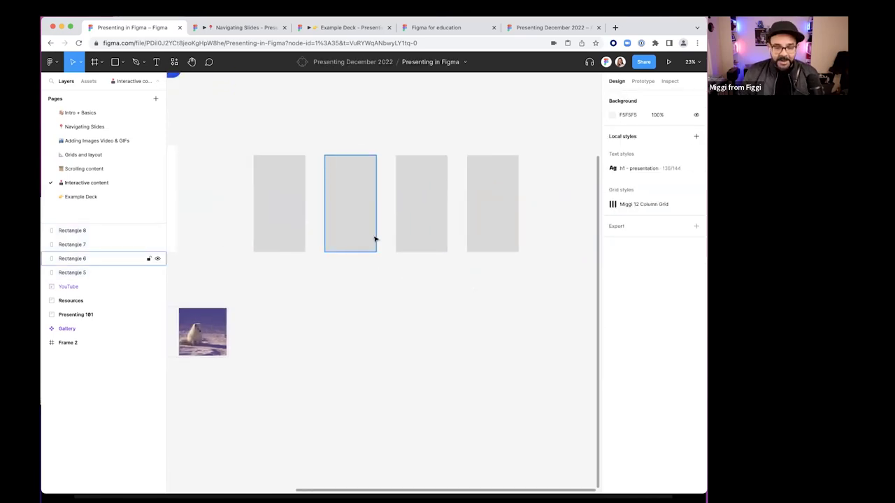
Place fox, squirrel, butterfly and bird photos from Animals into the four rectangles
key(super+shift+k)
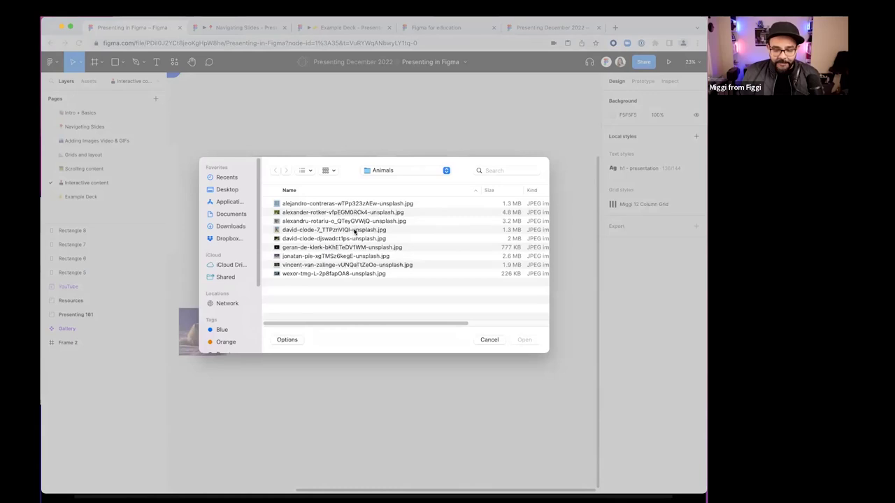
click(354, 231)
shift+click(355, 257)
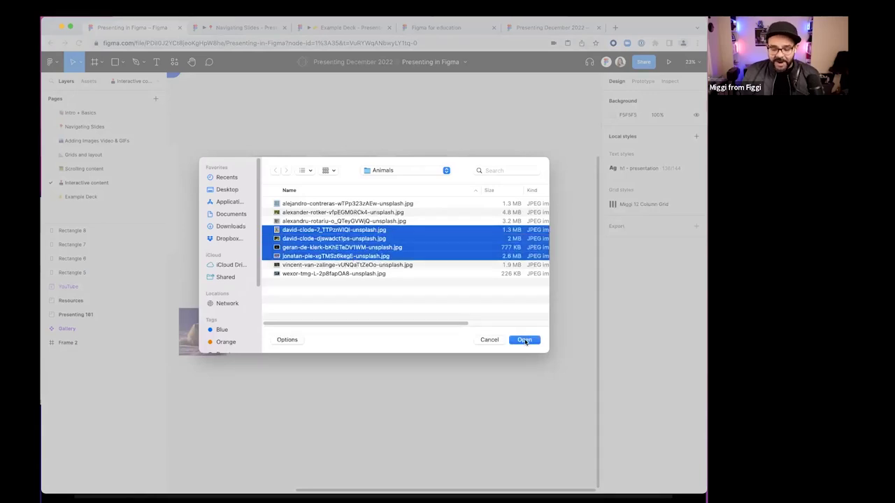
click(525, 340)
click(280, 193)
click(350, 203)
click(417, 207)
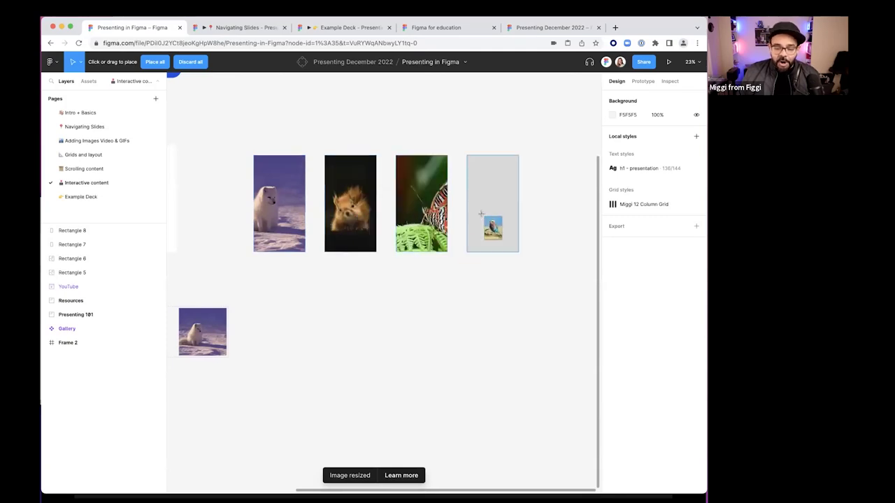
click(481, 213)
Undo a stray frame and shift the fox photo right within its crop
key(f)
scroll(365, 295, left, 2)
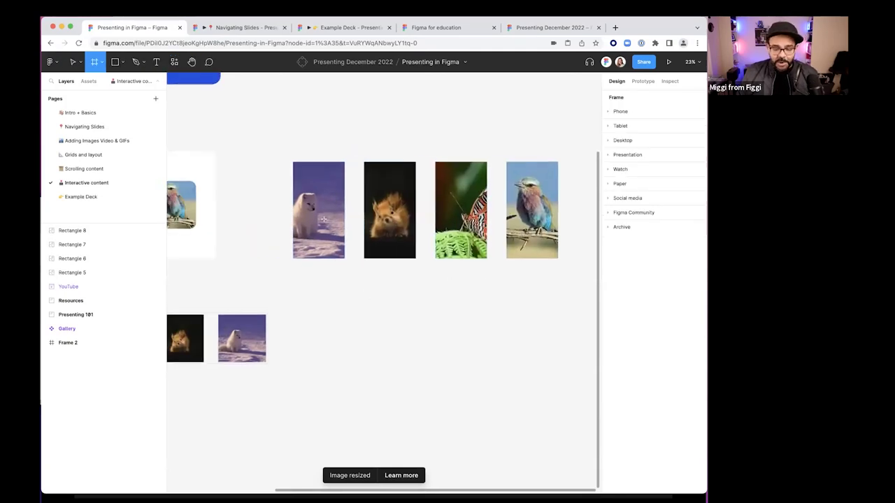
click(324, 221)
key(Escape)
key(ctrl+z)
key(ctrl+z)
click(325, 227)
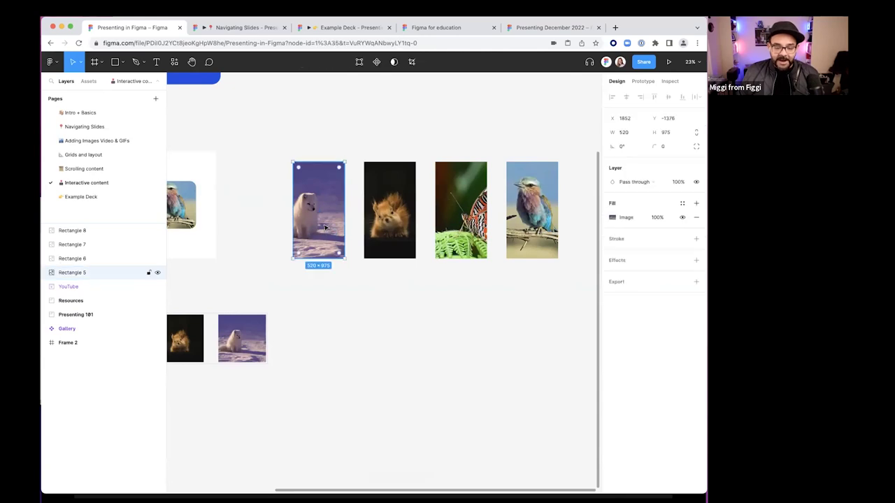
double_click(325, 227)
scroll(339, 283, up, 3)
key(Escape)
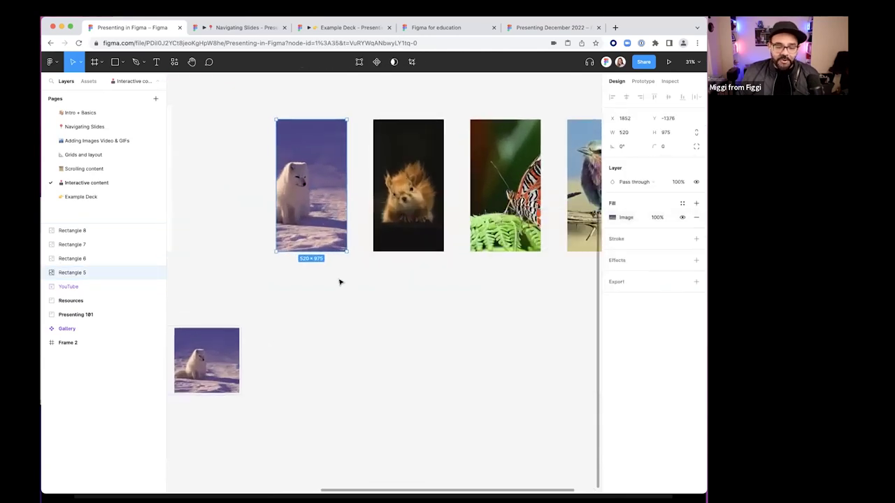
double_click(314, 196)
drag(303, 205, 318, 204)
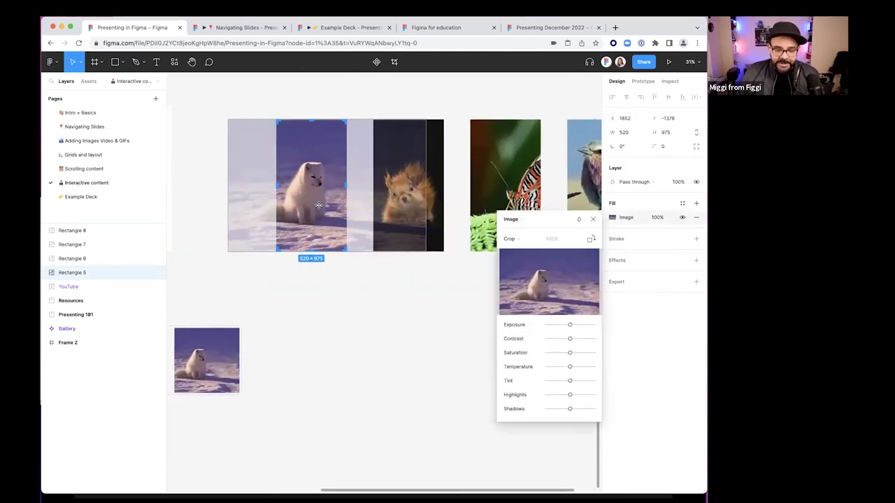
click(343, 270)
Shift the butterfly photo left within its crop, then select all four photos
scroll(379, 274, right, 3)
click(84, 244)
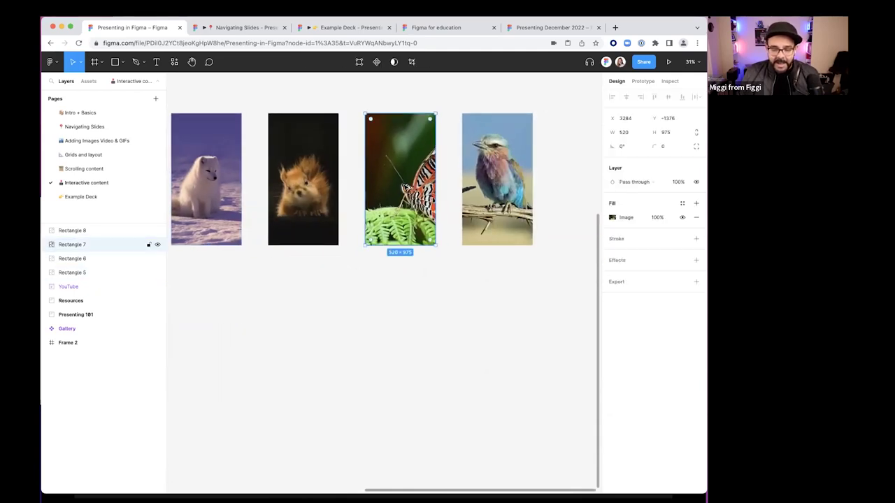
double_click(404, 204)
drag(406, 198, 394, 199)
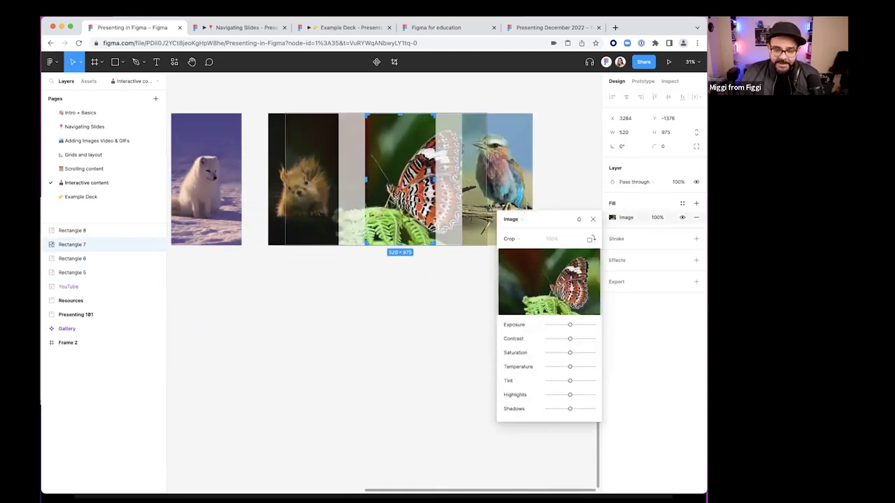
click(409, 328)
scroll(411, 315, down, 3)
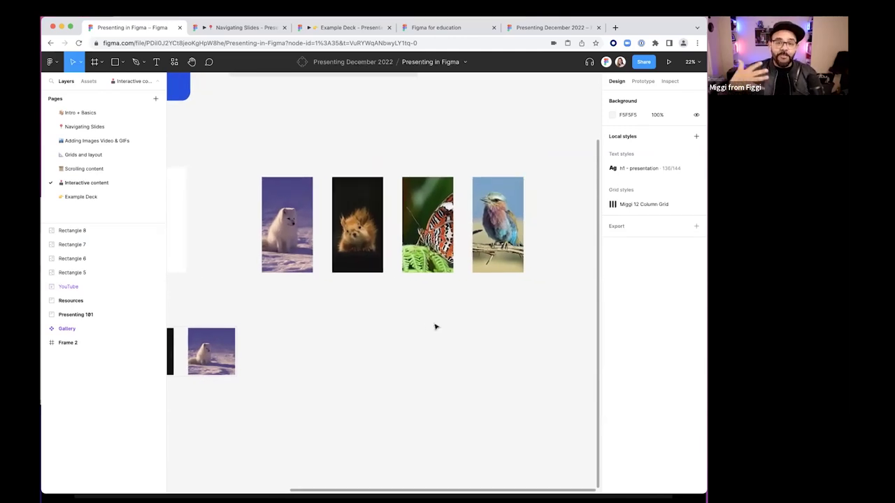
drag(241, 144, 531, 289)
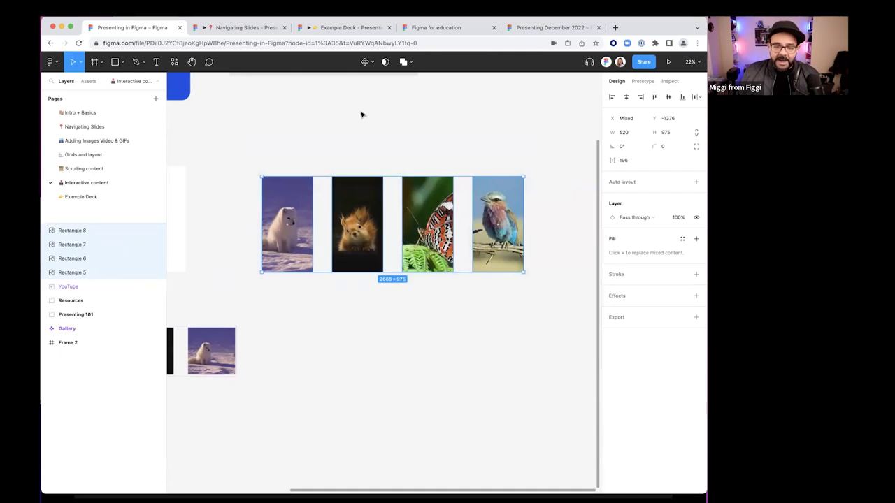
Create a component set from the four selected animal photos, producing Component 1 with four variants
click(371, 63)
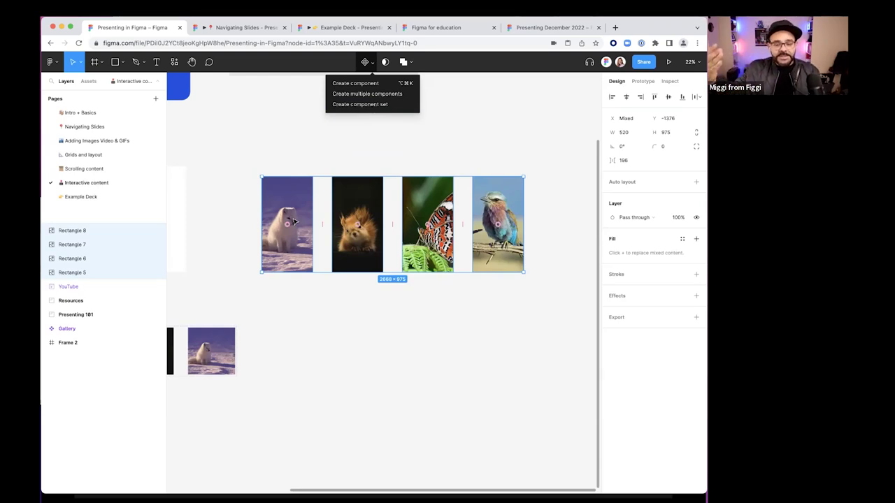
click(348, 106)
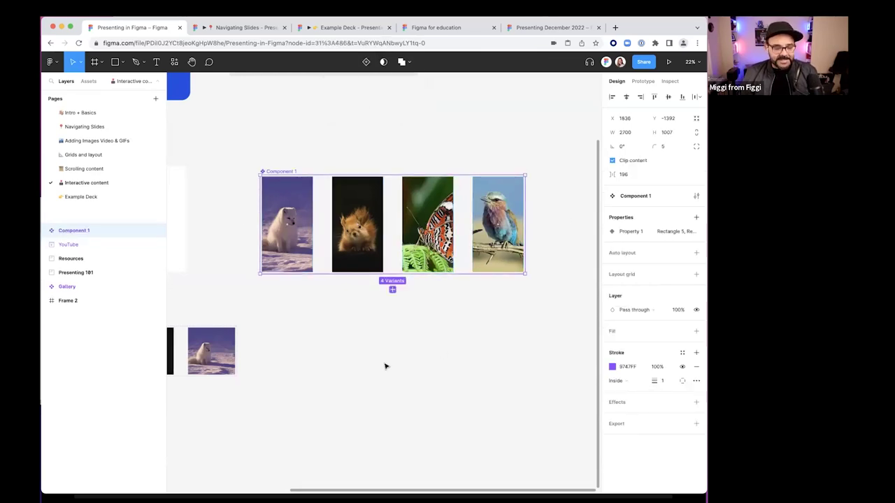
click(352, 349)
scroll(331, 232, right, 2)
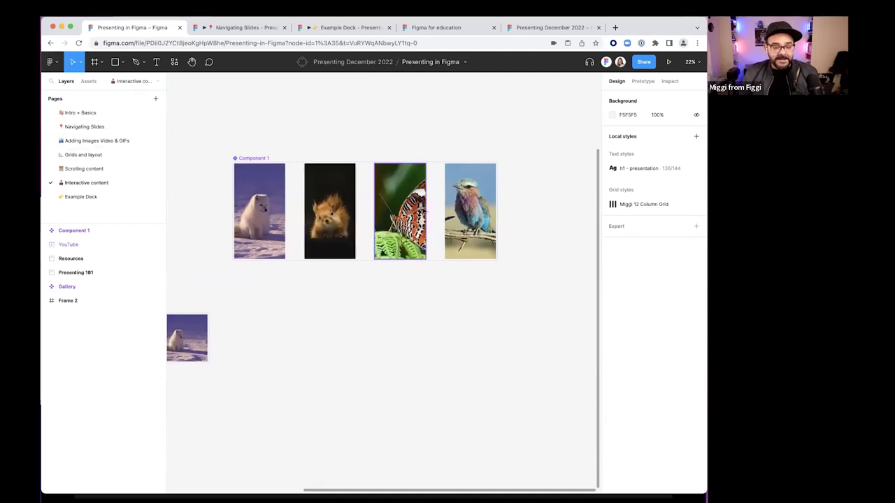
Chain on-click interactions fox→squirrel→butterfly→bird→fox between the Component 1 variants
drag(295, 217, 314, 203)
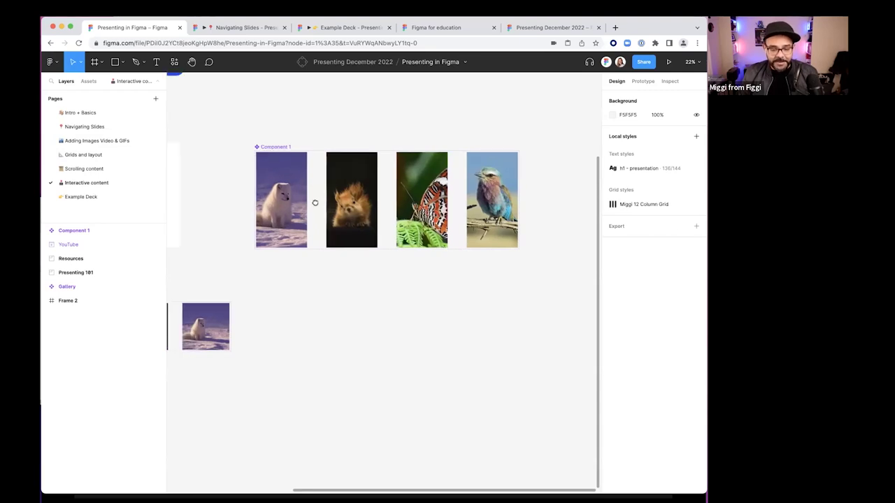
click(306, 207)
scroll(253, 183, up, 1)
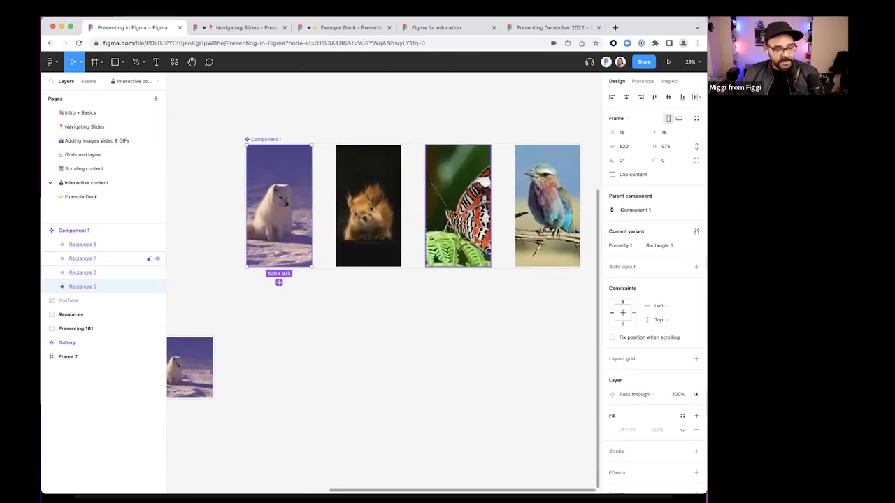
drag(476, 121, 421, 118)
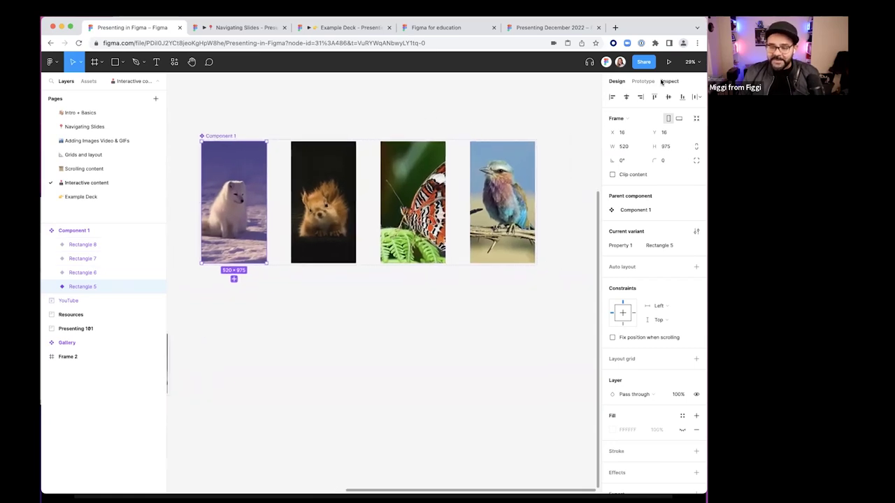
click(643, 81)
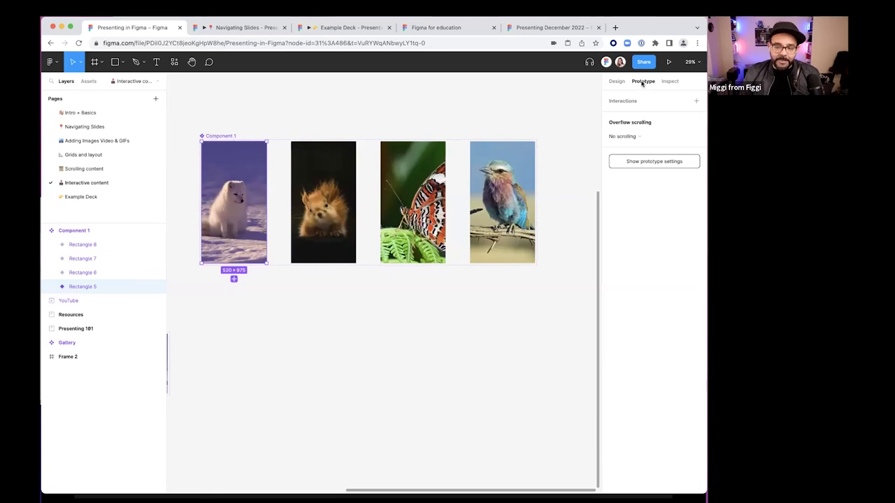
click(616, 81)
click(643, 82)
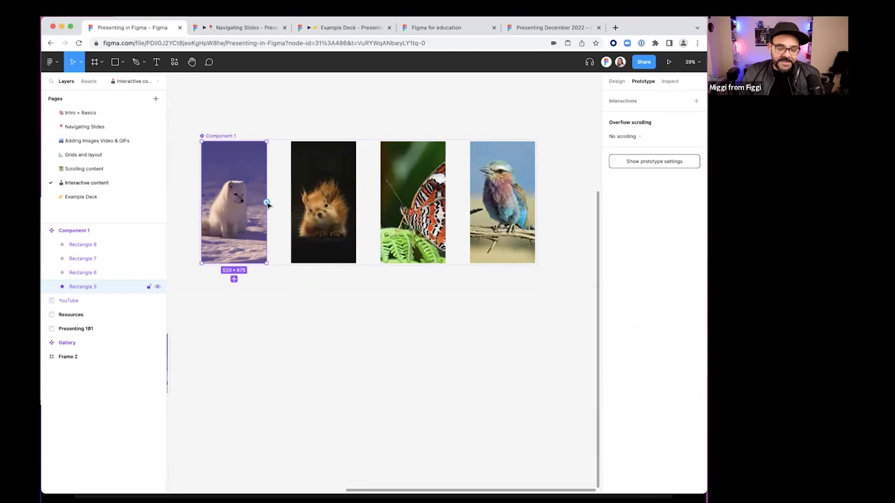
drag(266, 203, 294, 226)
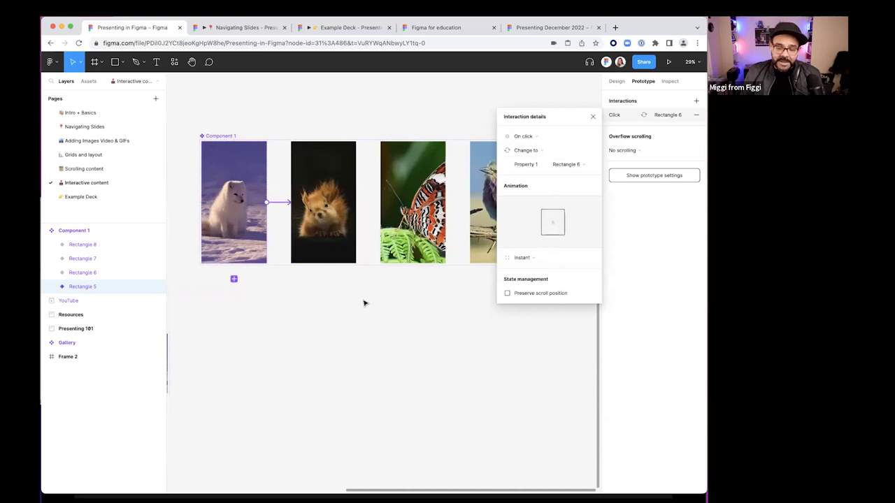
click(345, 226)
drag(355, 203, 481, 250)
click(443, 208)
click(481, 250)
drag(536, 202, 244, 235)
click(369, 325)
Set the selected connections' animation to Dissolve, Ease out, 300ms
scroll(260, 195, up, 5)
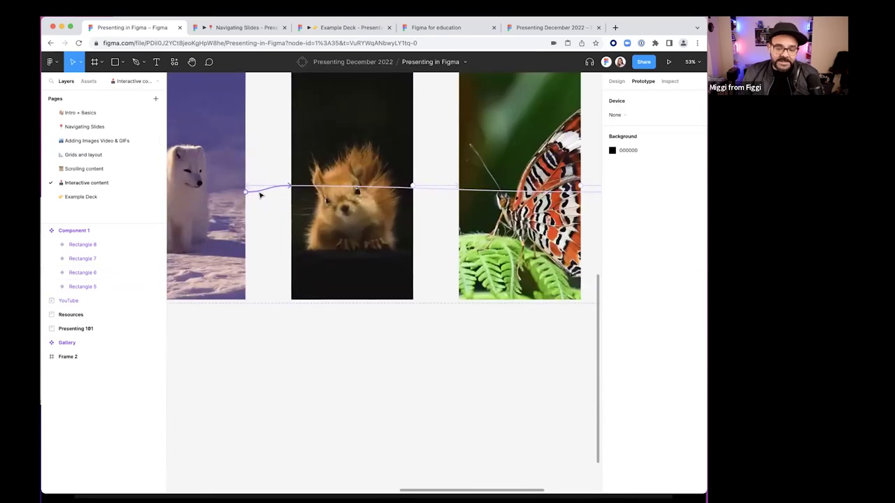
scroll(264, 196, down, 5)
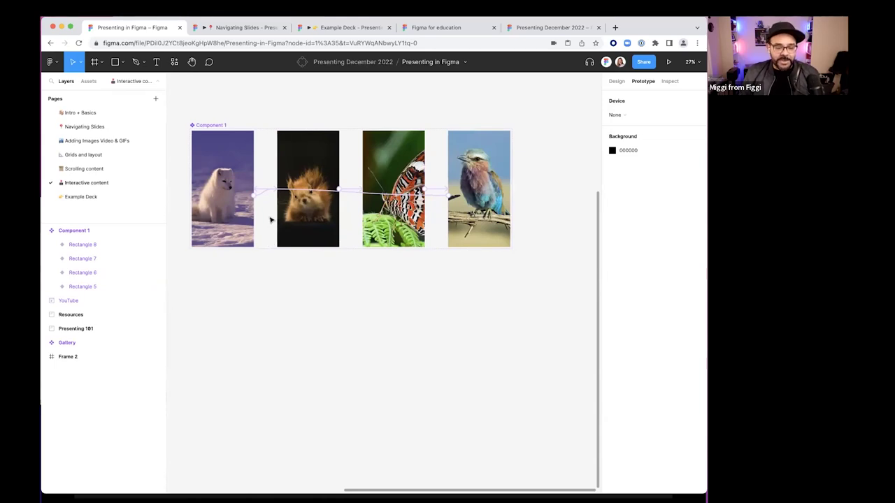
click(265, 184)
shift+click(358, 193)
shift+click(443, 190)
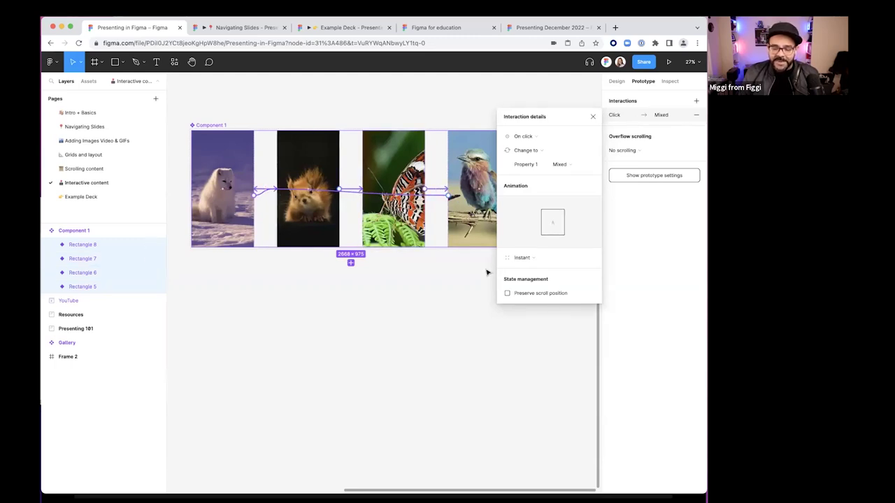
click(535, 259)
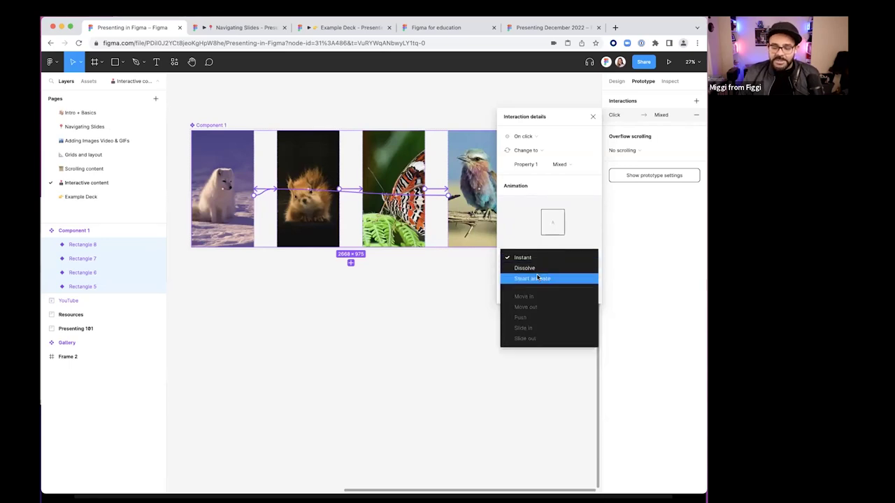
click(537, 269)
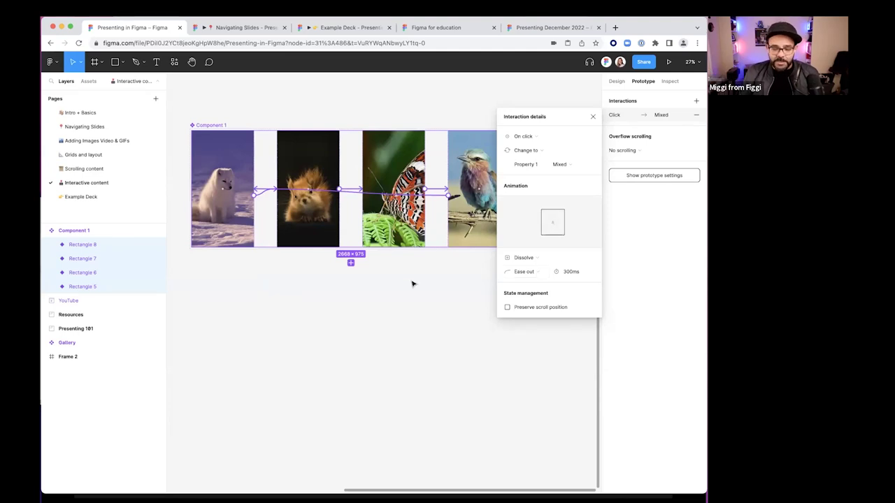
click(414, 283)
scroll(465, 296, down, 3)
click(383, 216)
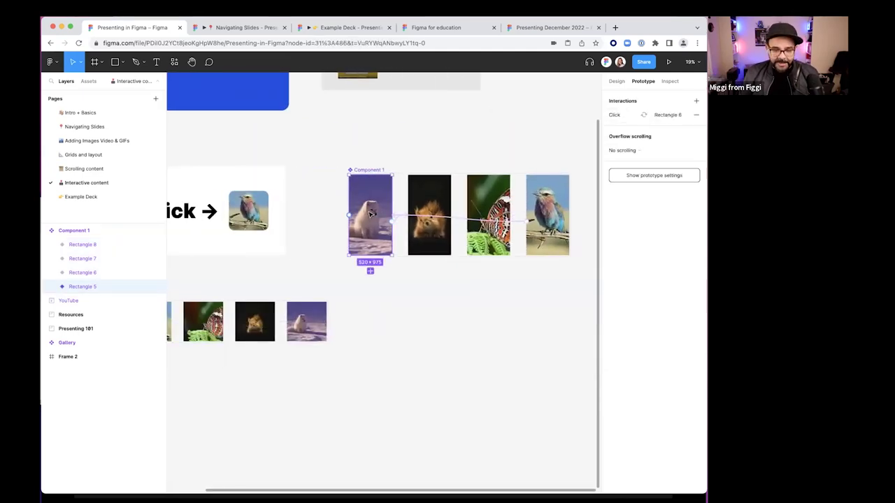
Move the bird photo off Frame 2 and paste Component 1 beside 'Click →'
scroll(402, 244, left, 5)
click(357, 179)
drag(358, 179, 215, 275)
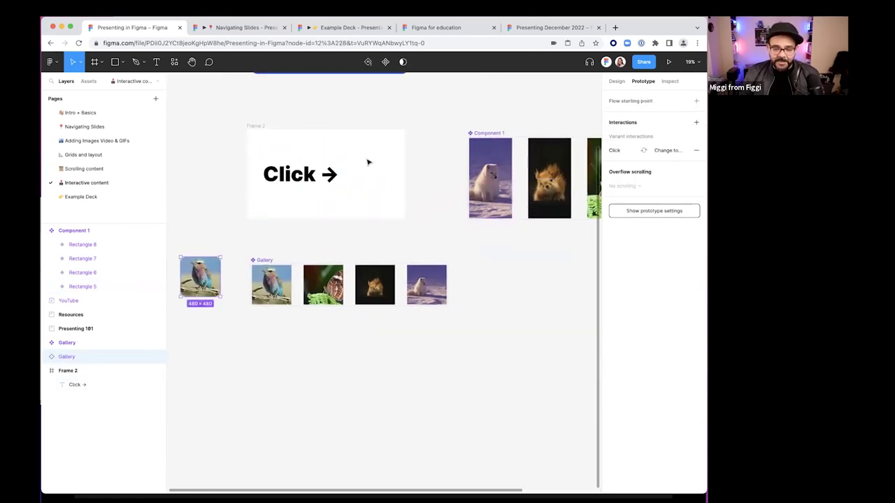
click(256, 125)
scroll(280, 139, up, 2)
key(super+v)
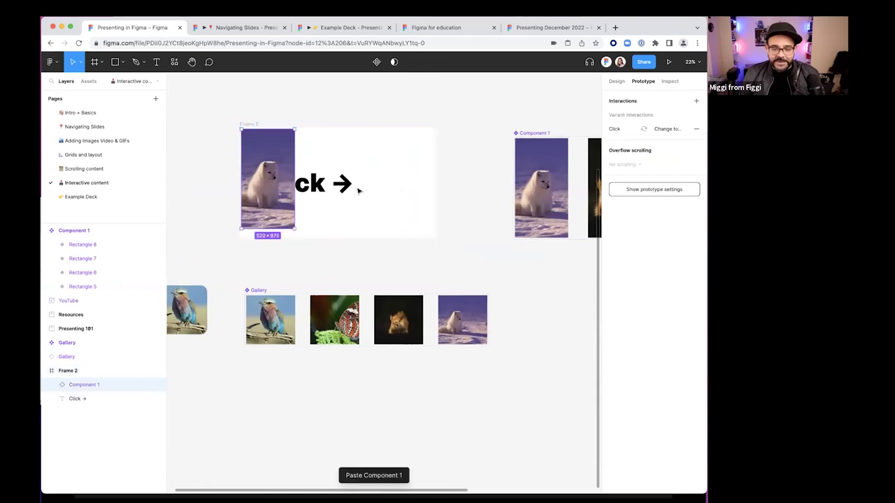
drag(268, 181, 400, 183)
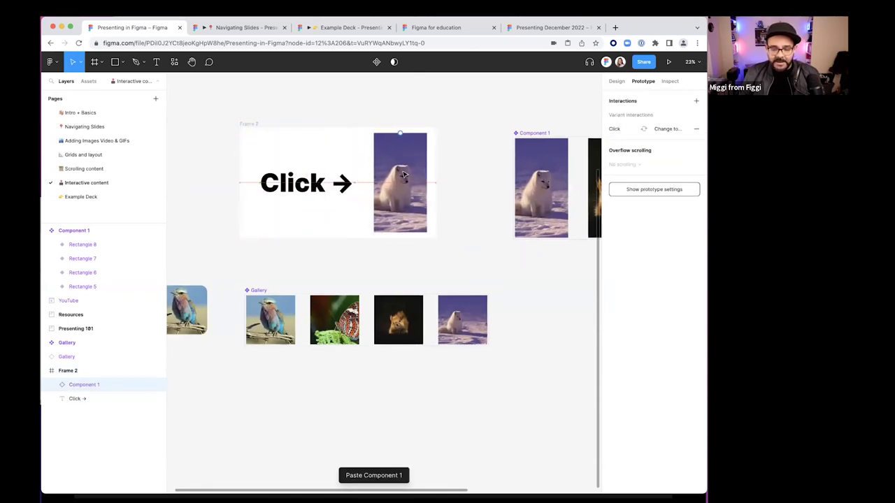
Give the fox instance corner radius 128, Clip content, and a 28-weight black stroke
click(617, 81)
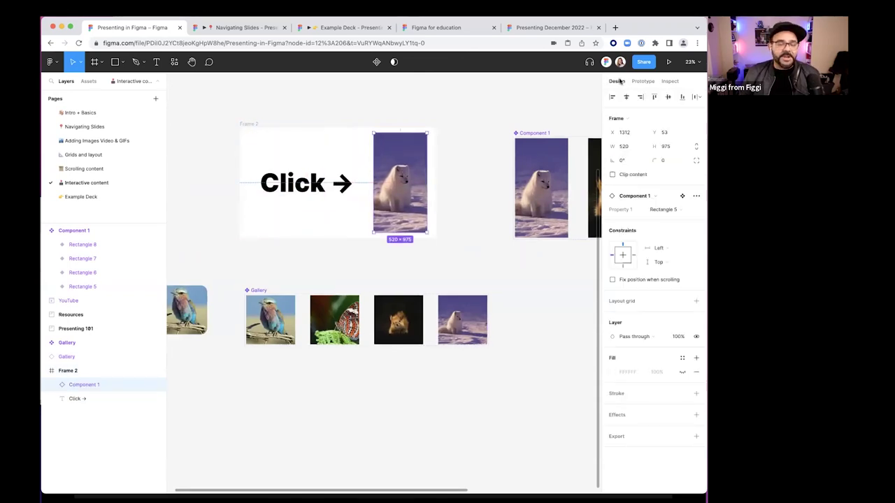
click(664, 160)
text(15)
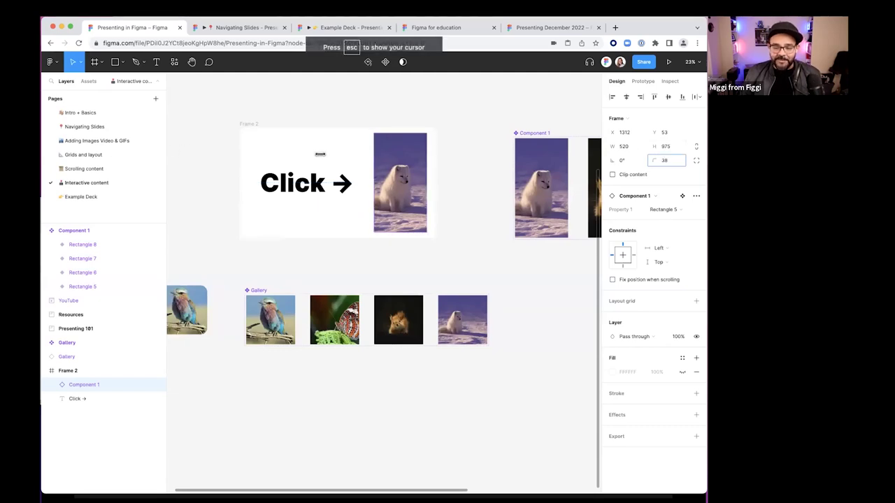
drag(120, 199, 131, 199)
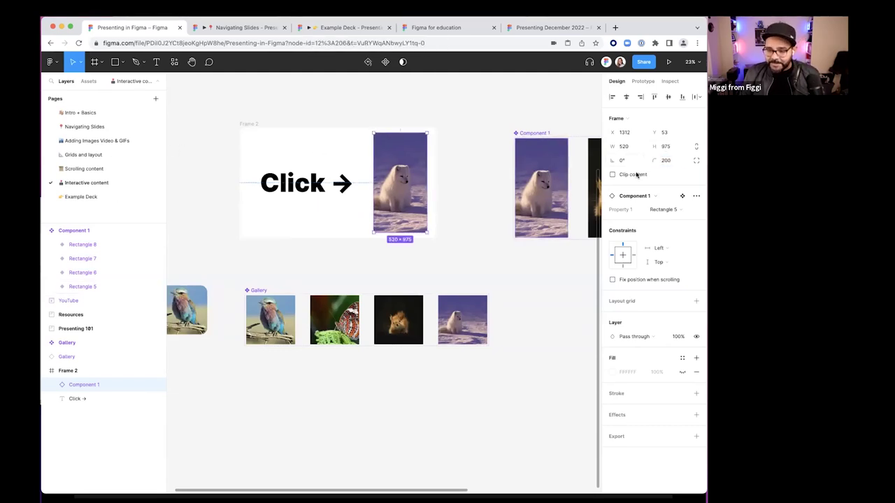
click(613, 174)
drag(657, 162, 607, 161)
click(695, 392)
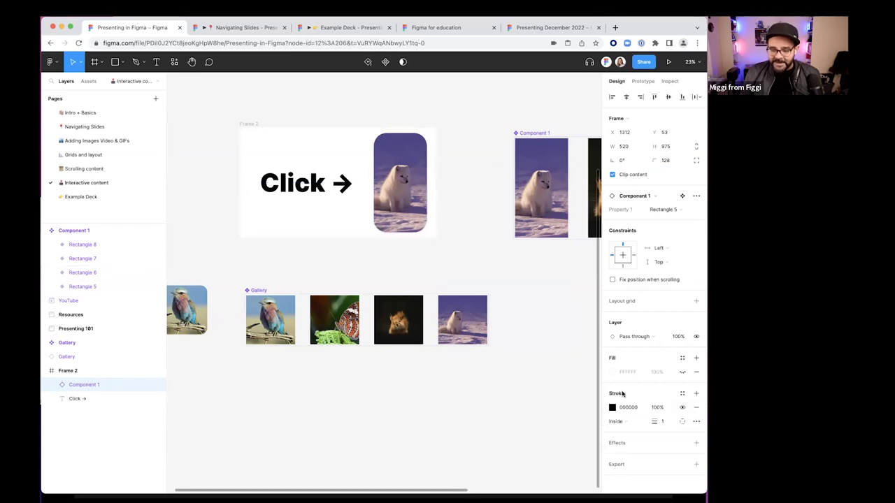
mouse_move(660, 423)
mouse_down()
mouse_move(682, 422)
mouse_move(672, 422)
mouse_up()
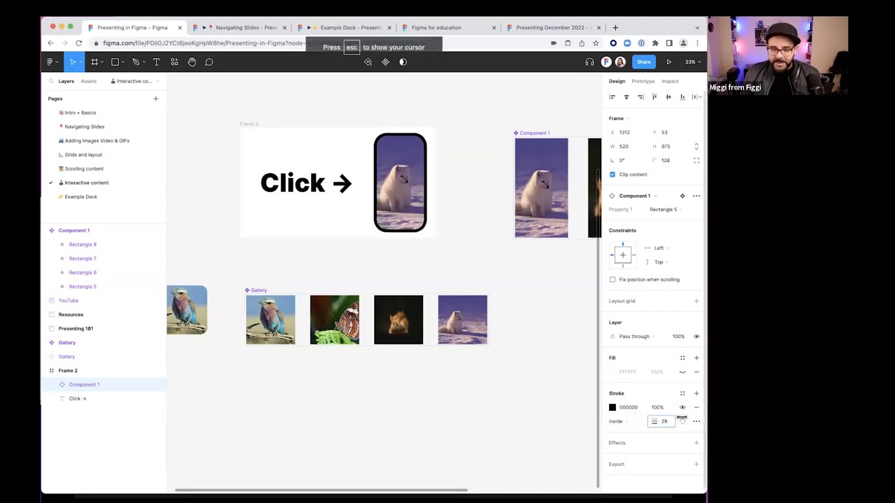
click(451, 204)
scroll(451, 205, up, 2)
Present Frame 2 as a prototype fitted to the screen
click(215, 123)
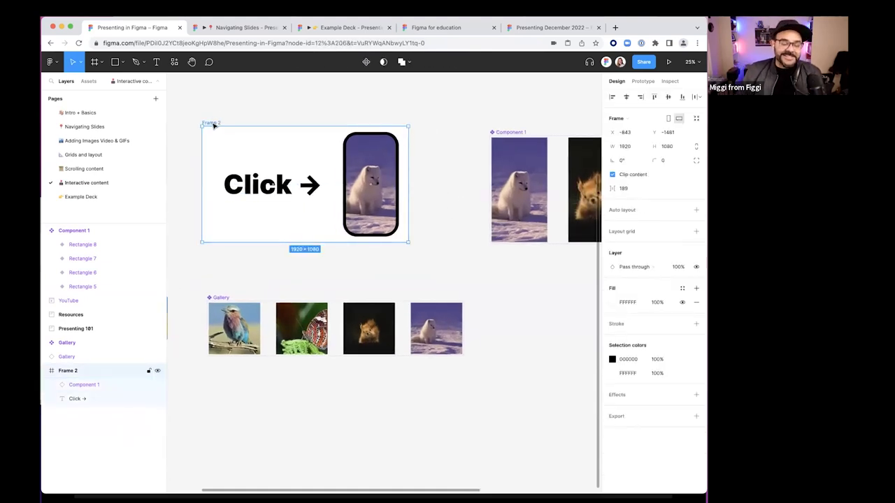
click(666, 63)
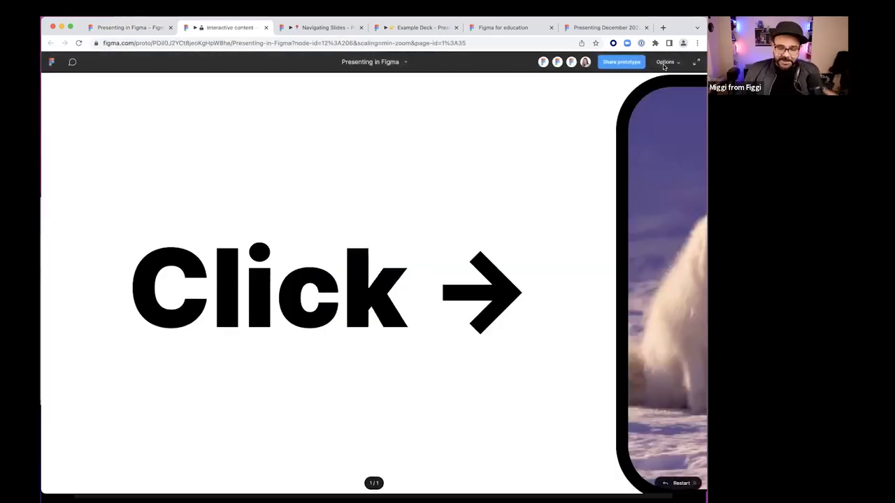
key(z)
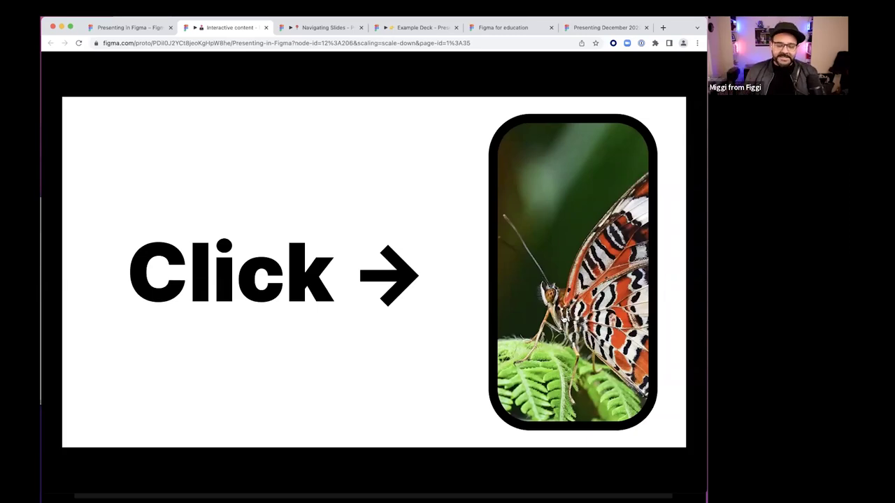
Close the prototype and move Component 1 below the Gallery
key(super+w)
scroll(517, 289, down, 3)
scroll(518, 290, right, 2)
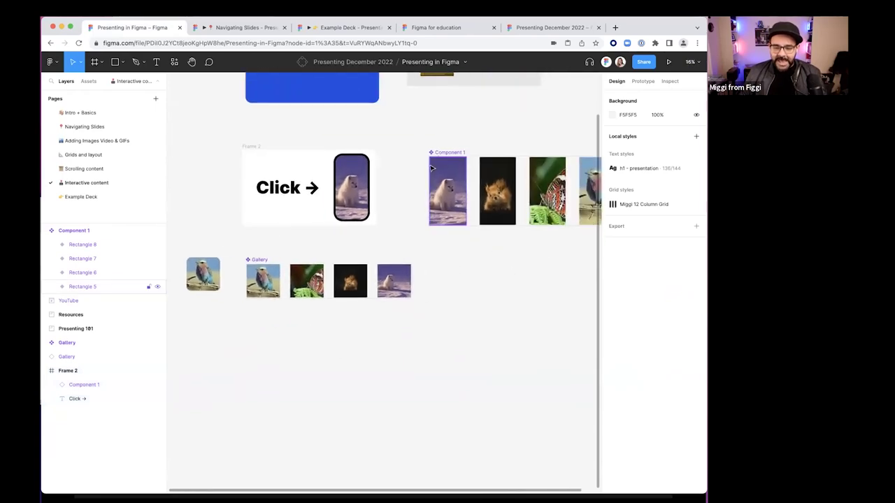
drag(440, 155, 256, 322)
Alt-drag Frame 2 to the right to create a duplicate Click slide, Frame 3
scroll(409, 176, up, 1)
scroll(409, 176, left, 1)
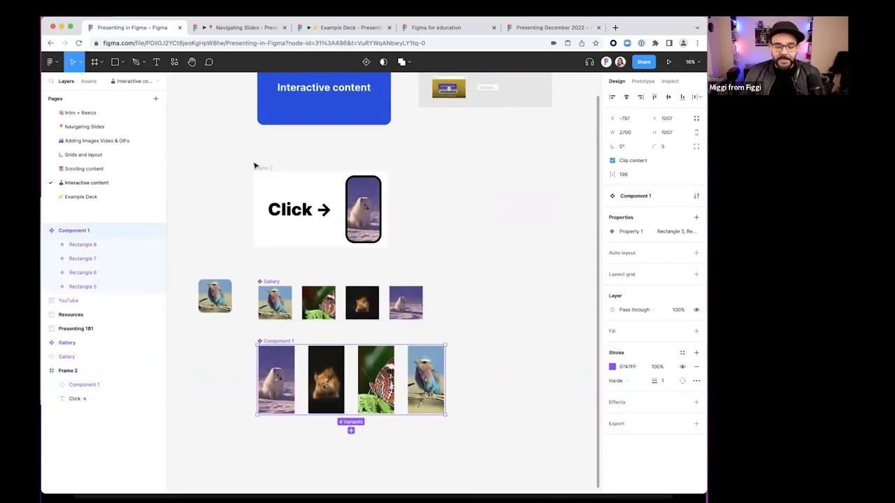
drag(258, 170, 419, 163)
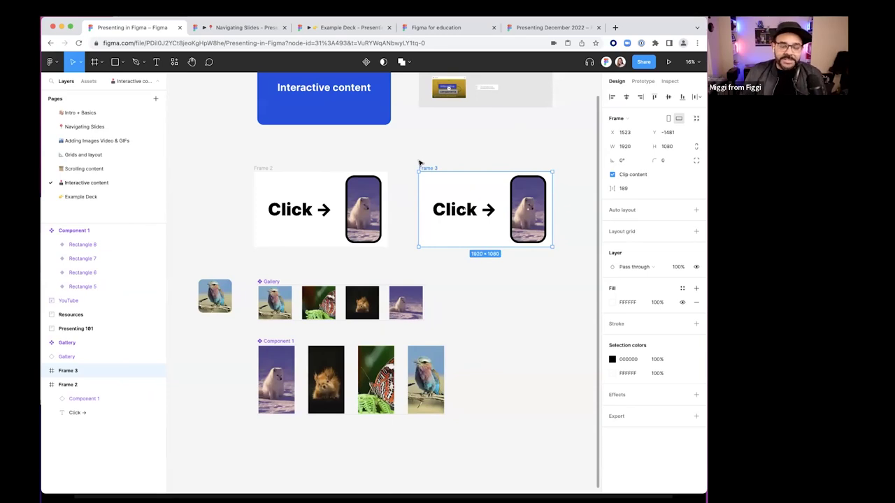
click(427, 158)
scroll(441, 149, left, 1)
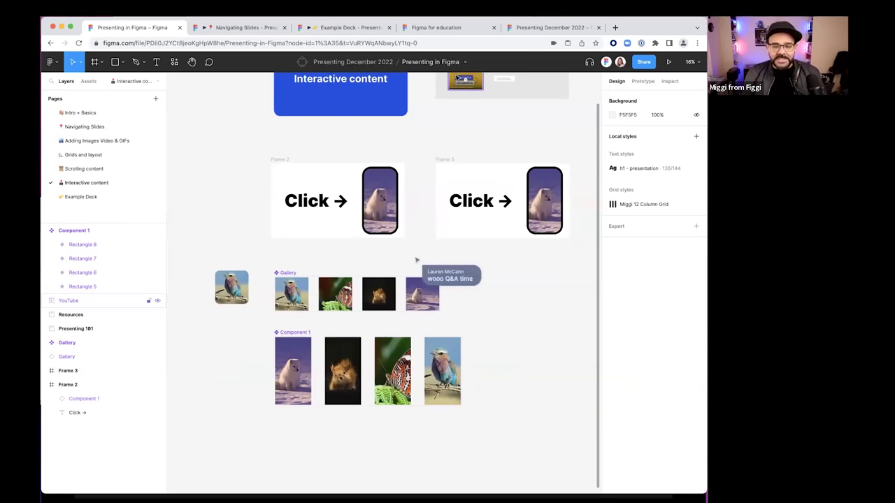
Create a new blank FigJam board via figjam.new
click(615, 28)
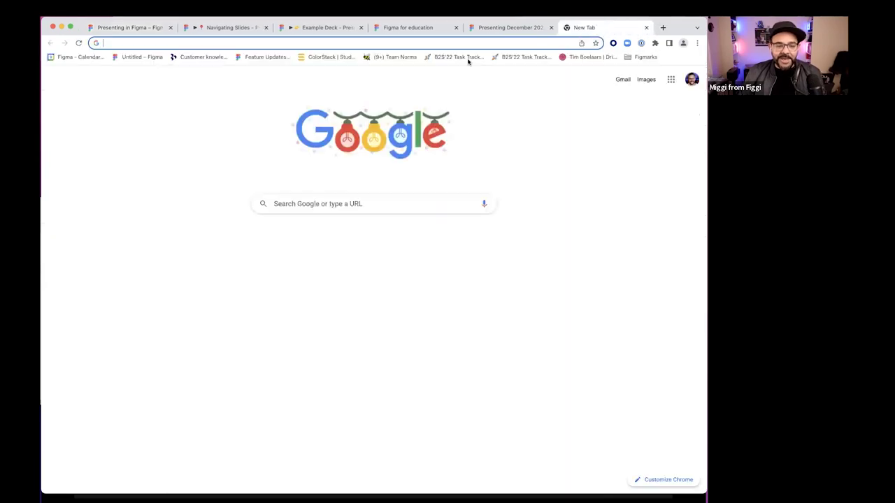
text(figj)
key(Return)
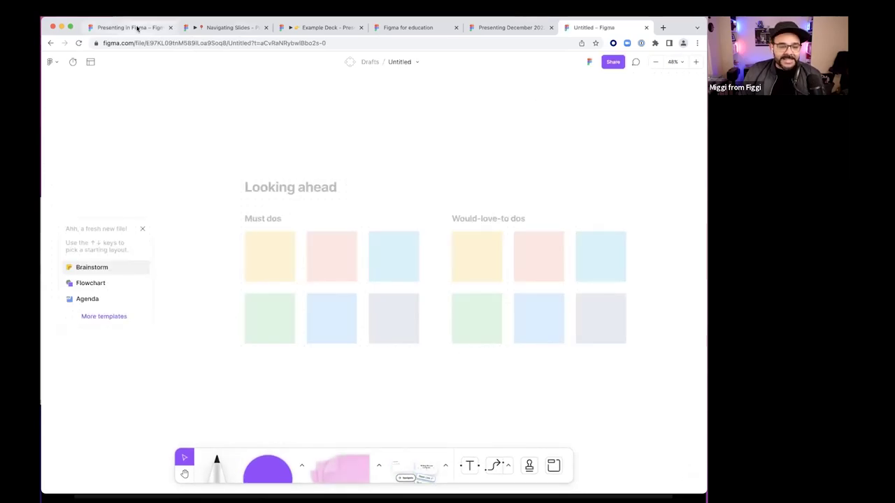
click(143, 229)
Select all eleven Example Deck slides and paste them onto the FigJam board
click(139, 27)
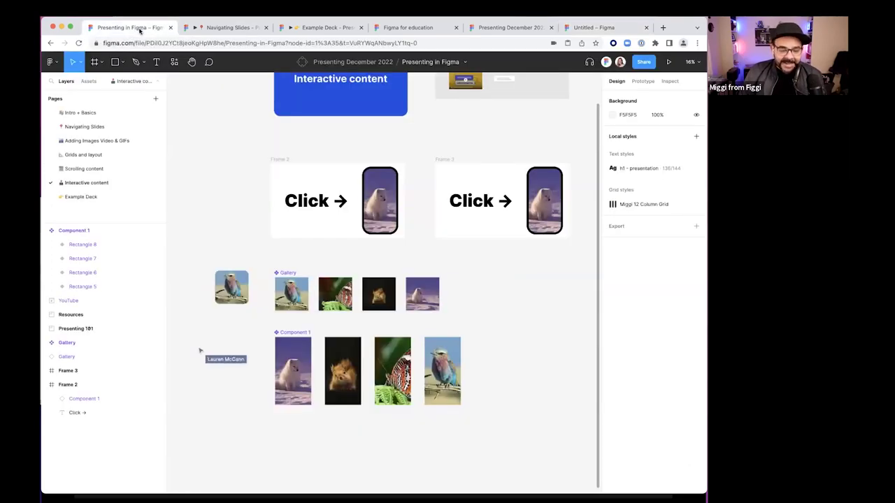
click(81, 196)
scroll(397, 235, down, 6)
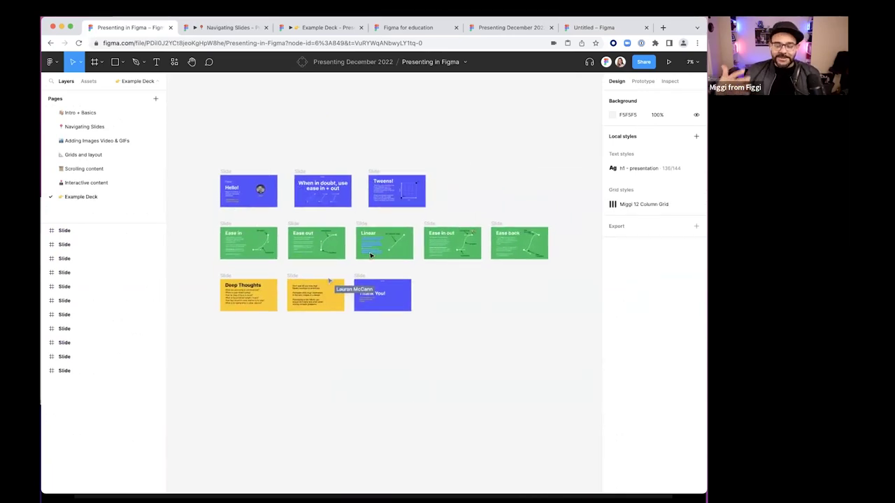
drag(203, 160, 552, 330)
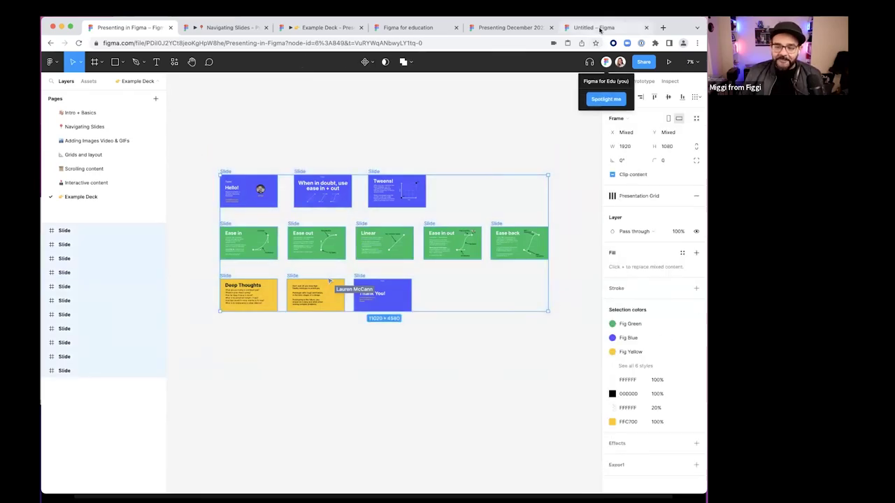
click(600, 28)
key(ctrl+v)
Copy the FigJam board's share link and confirm anyone with the link can open it
click(340, 86)
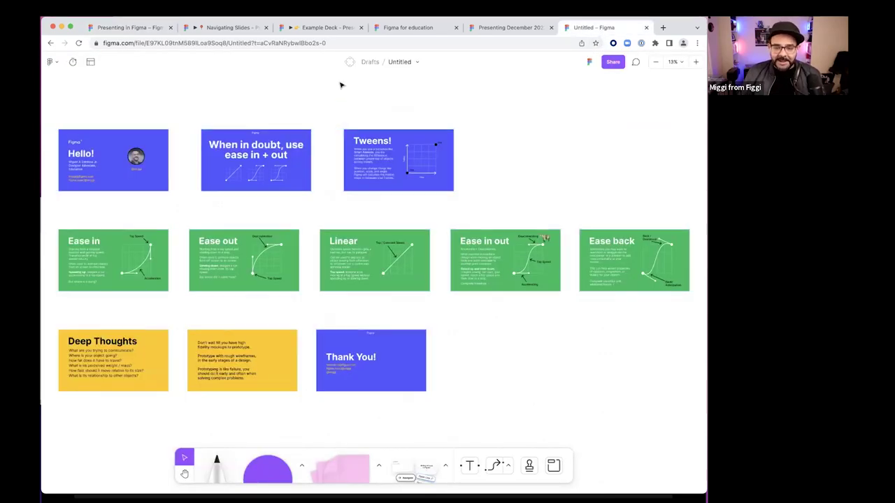
click(345, 43)
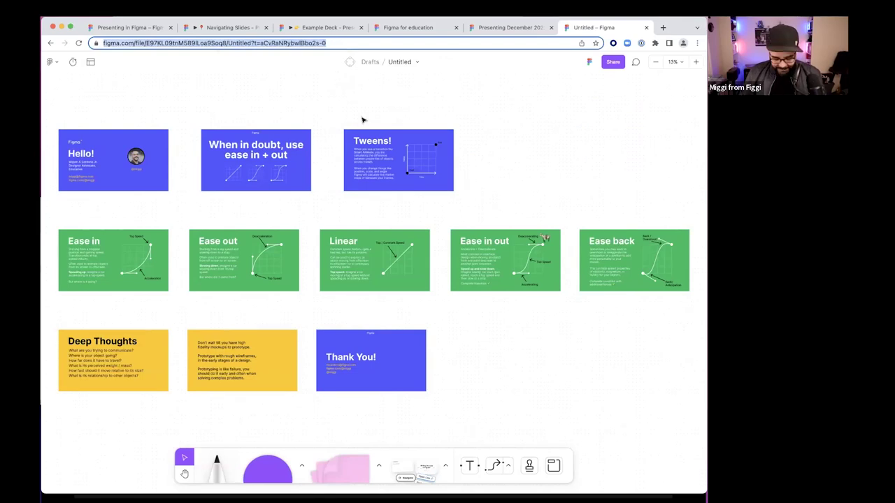
click(611, 62)
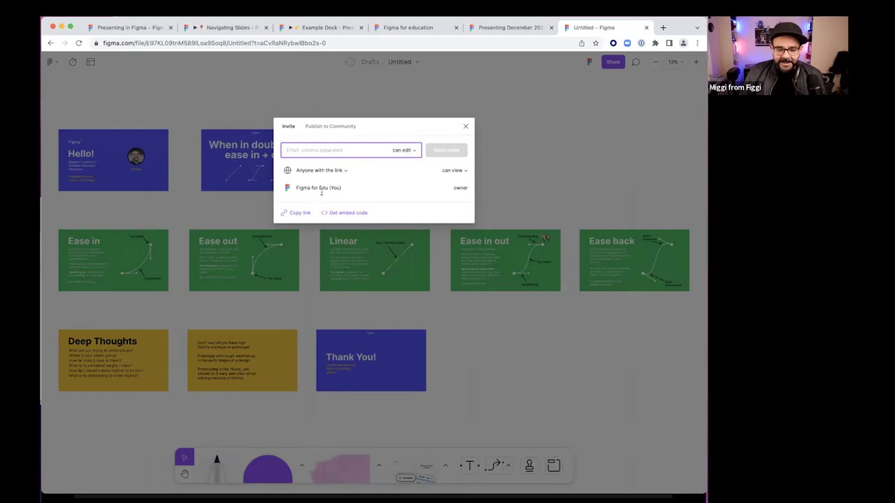
click(304, 212)
click(342, 172)
click(454, 171)
click(453, 170)
click(518, 169)
click(518, 169)
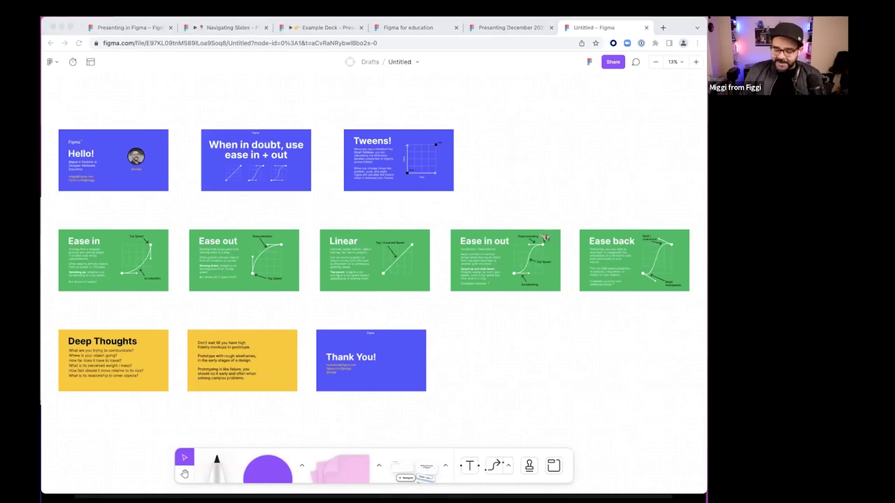
click(146, 210)
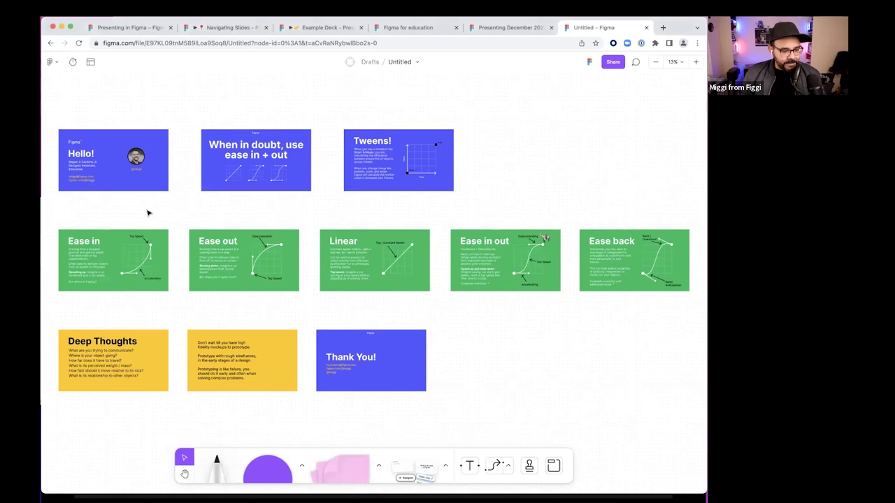
scroll(161, 210, left, 2)
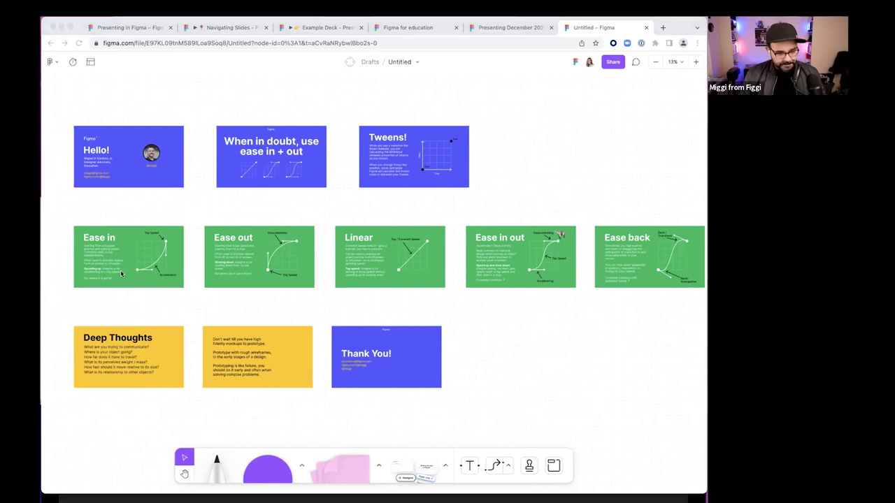
Centre the Hello slide and spray fire emoji reactions across it
click(355, 318)
key(h)
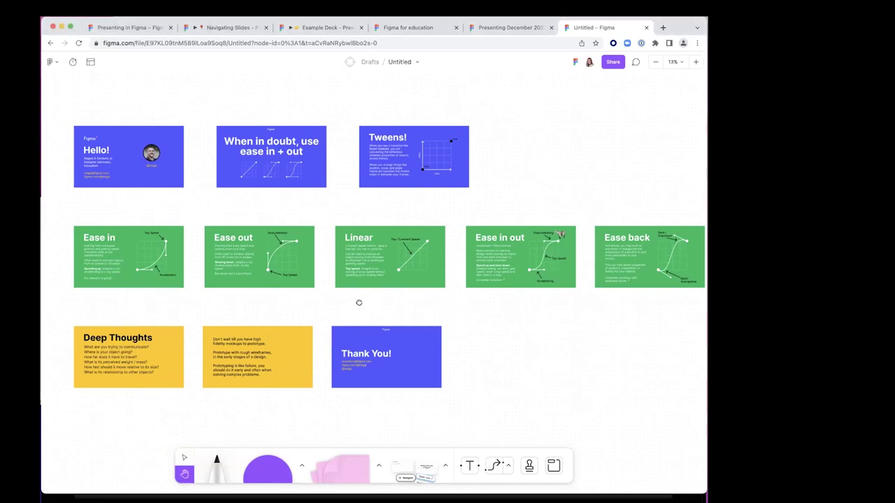
drag(360, 303, 383, 307)
key(v)
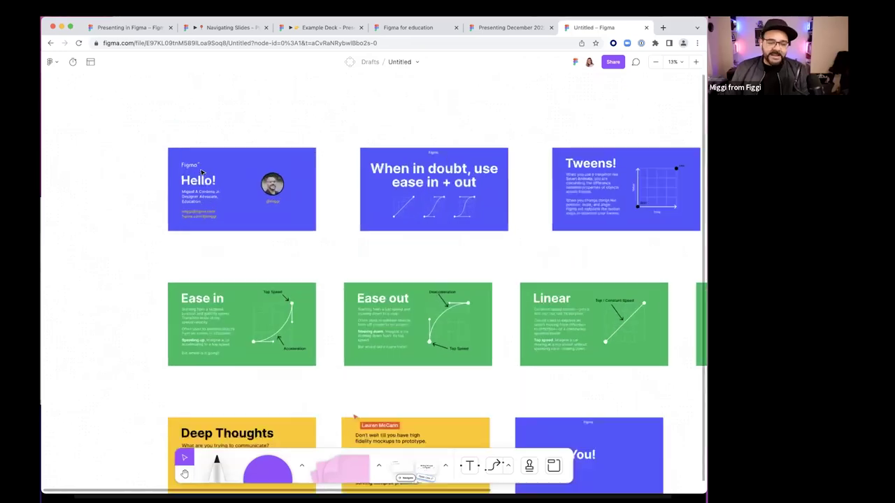
key(n)
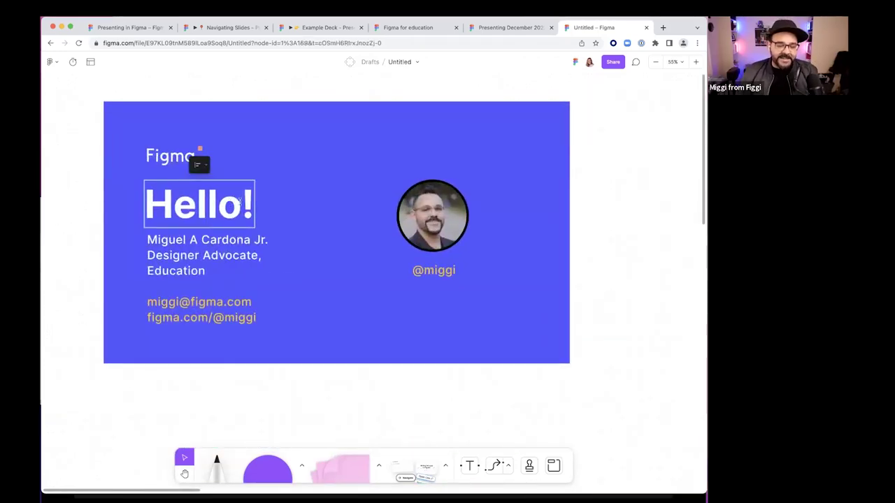
scroll(269, 257, down, 5)
scroll(269, 257, up, 3)
scroll(270, 258, up, 1)
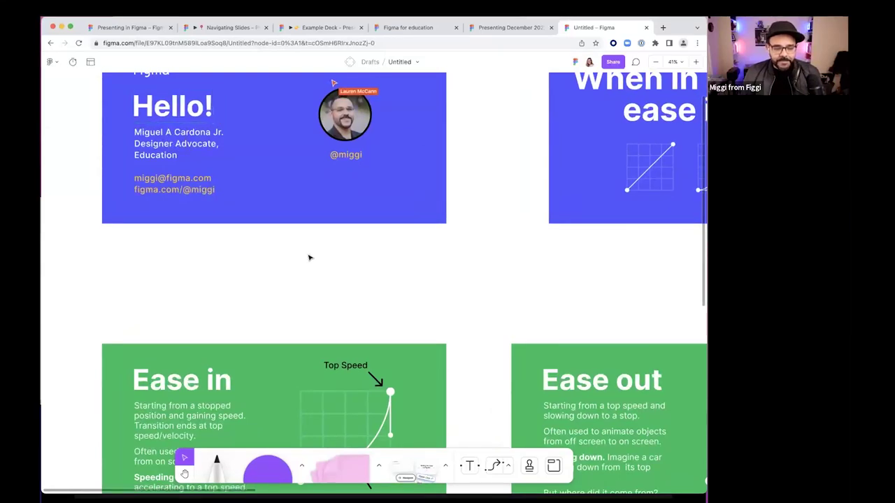
scroll(280, 257, right, 2)
scroll(248, 265, right, 5)
scroll(248, 266, up, 1)
scroll(349, 293, left, 7)
scroll(350, 294, up, 2)
drag(442, 312, 449, 323)
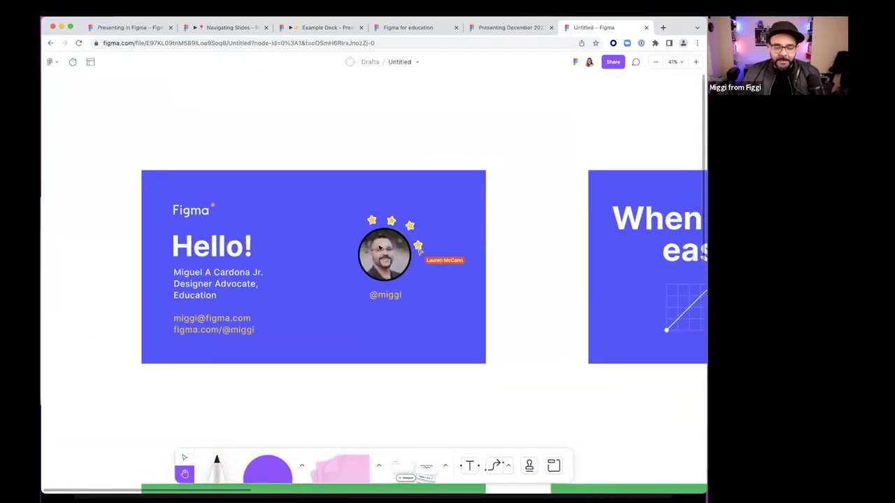
key(e)
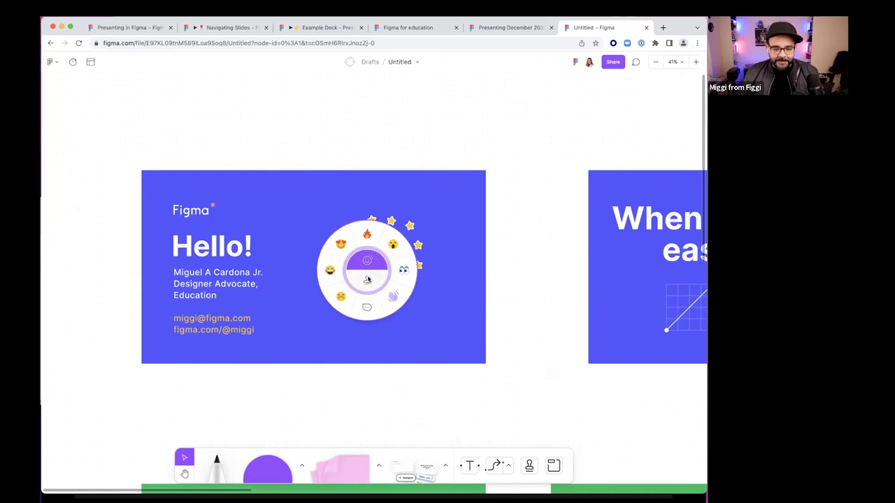
mouse_move(391, 280)
mouse_down()
mouse_move(489, 258)
mouse_move(443, 306)
mouse_up()
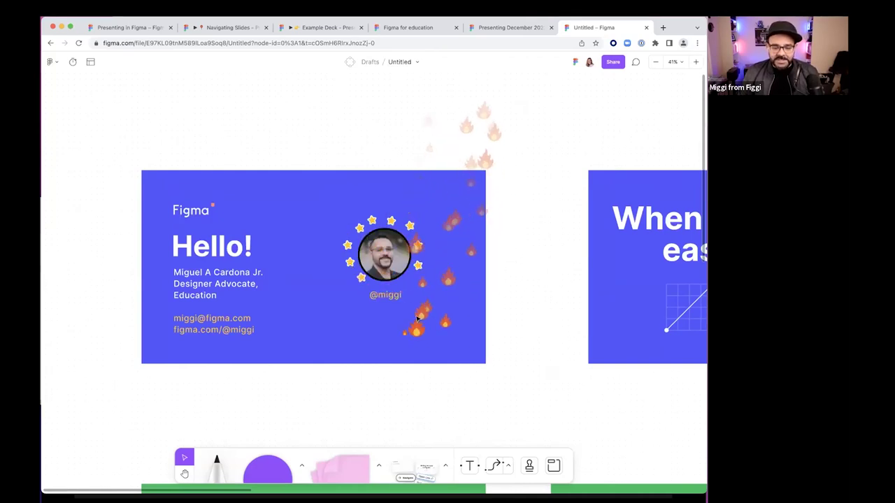
Place a pink sticky note beside the avatar on the Hello slide
key(s)
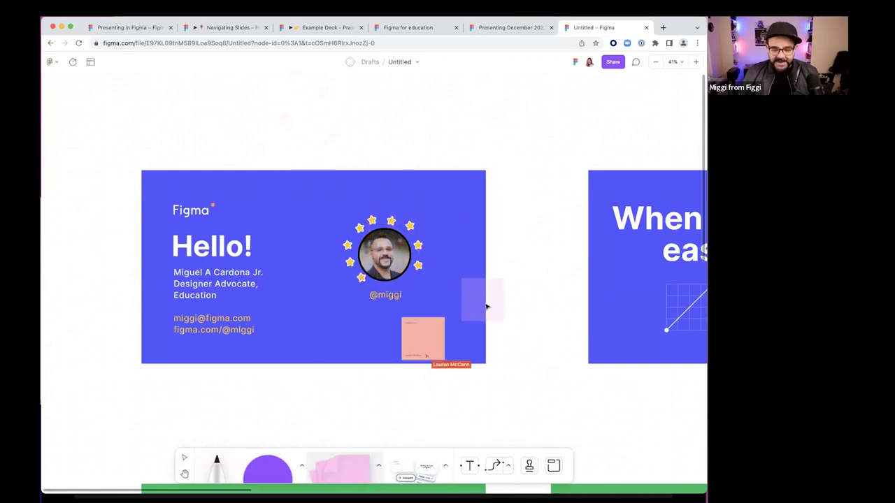
click(486, 304)
click(529, 338)
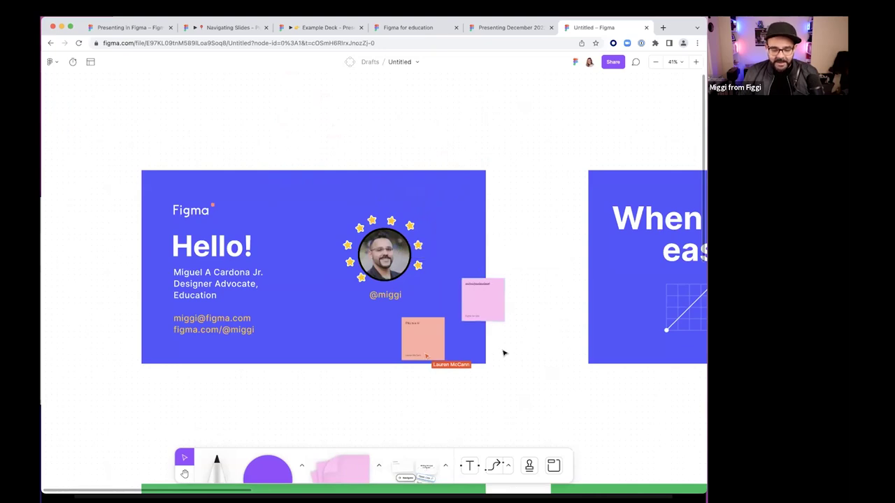
Highlight 'Hello!' in yellow and scribble highlighter marks above the slide and behind the logo
click(216, 464)
click(245, 435)
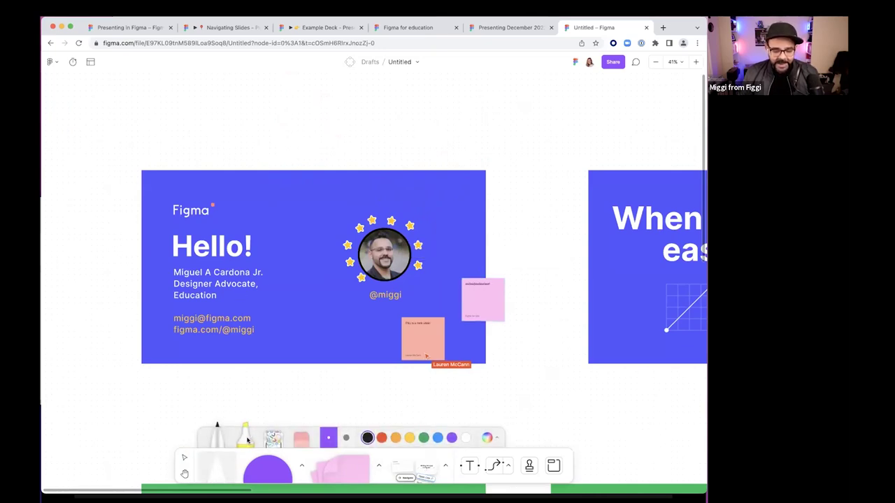
mouse_move(154, 230)
mouse_down()
mouse_move(278, 257)
mouse_move(199, 249)
mouse_up()
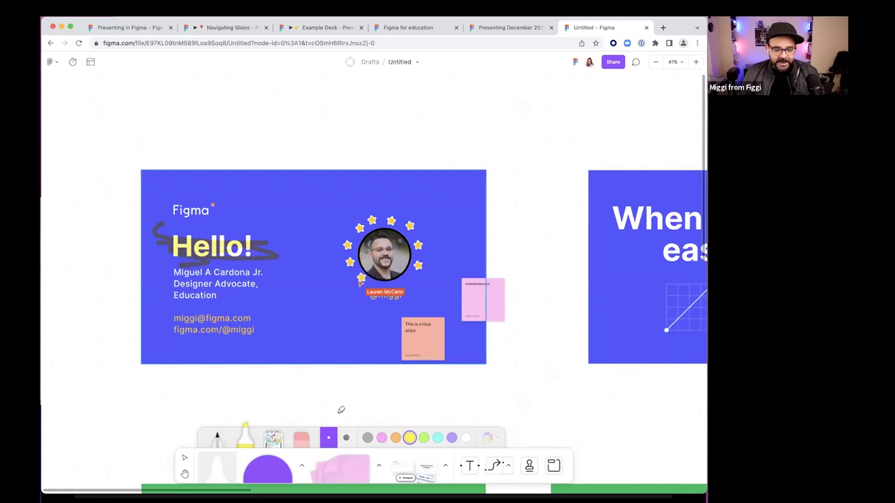
drag(424, 141, 260, 176)
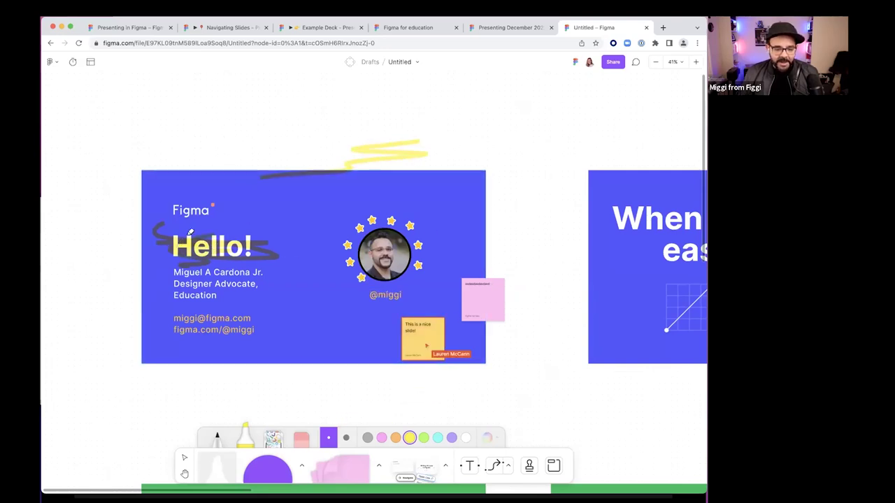
drag(172, 207, 221, 214)
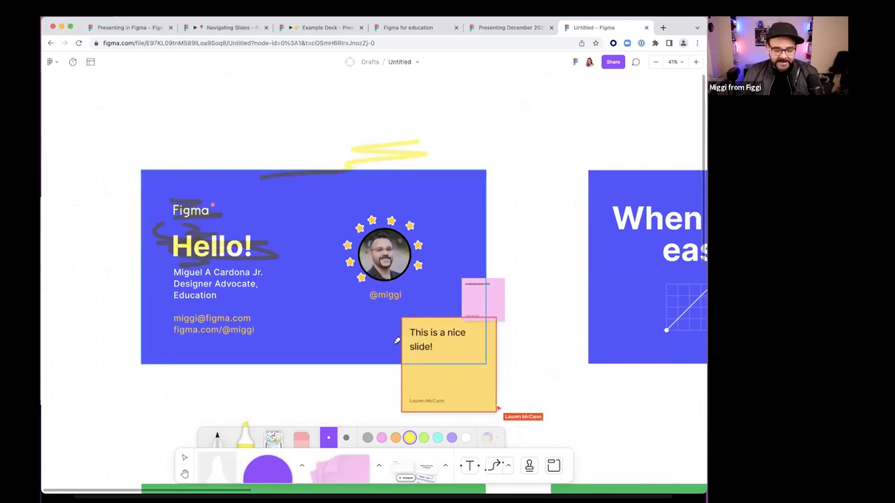
Draw a thin black pen line above the Figma logo
click(217, 435)
drag(215, 119, 198, 189)
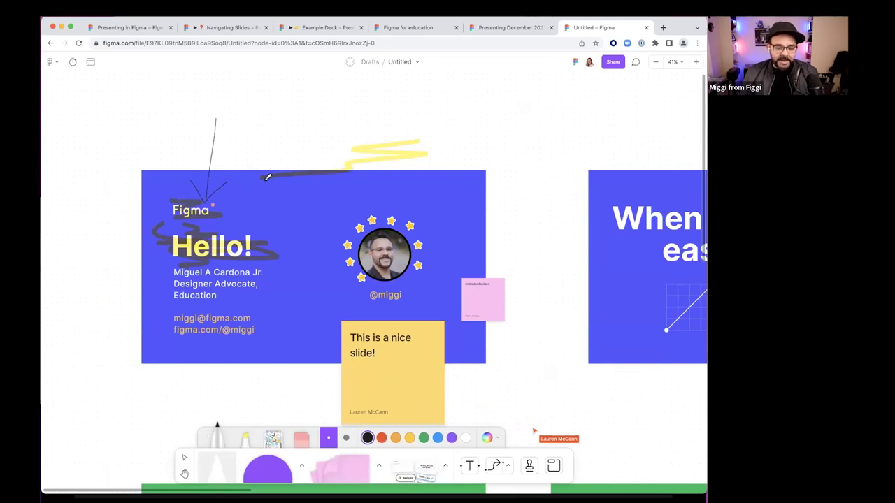
scroll(267, 177, down, 5)
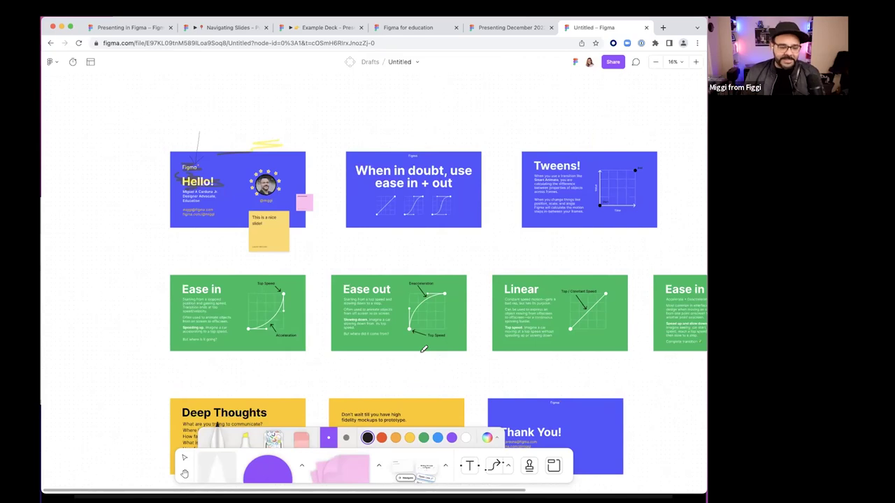
key(v)
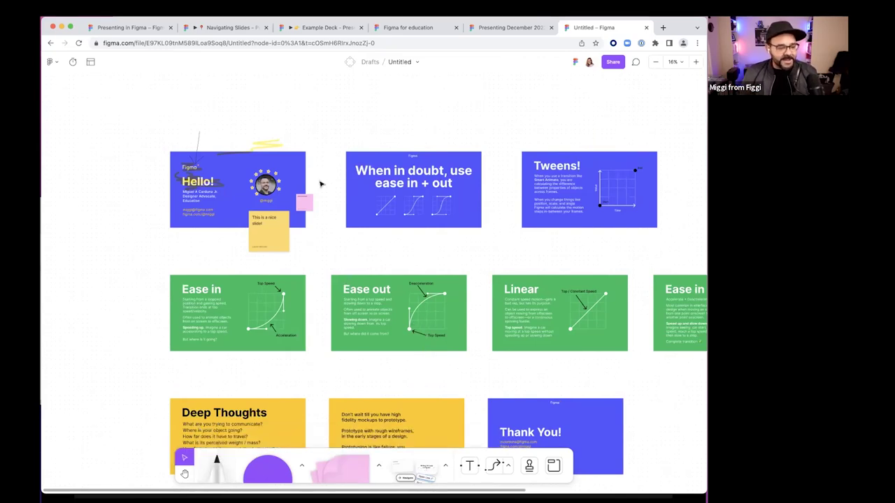
scroll(319, 184, left, 3)
scroll(319, 183, down, 2)
scroll(391, 209, up, 3)
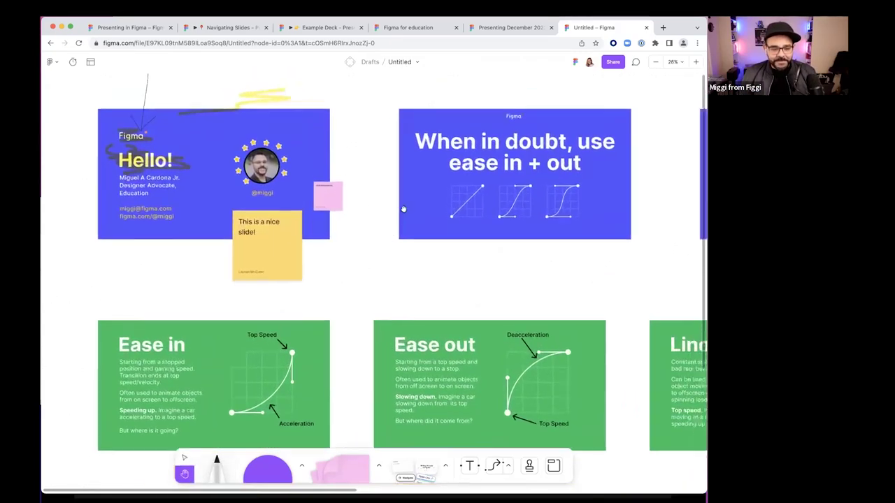
scroll(391, 213, right, 3)
scroll(392, 219, left, 3)
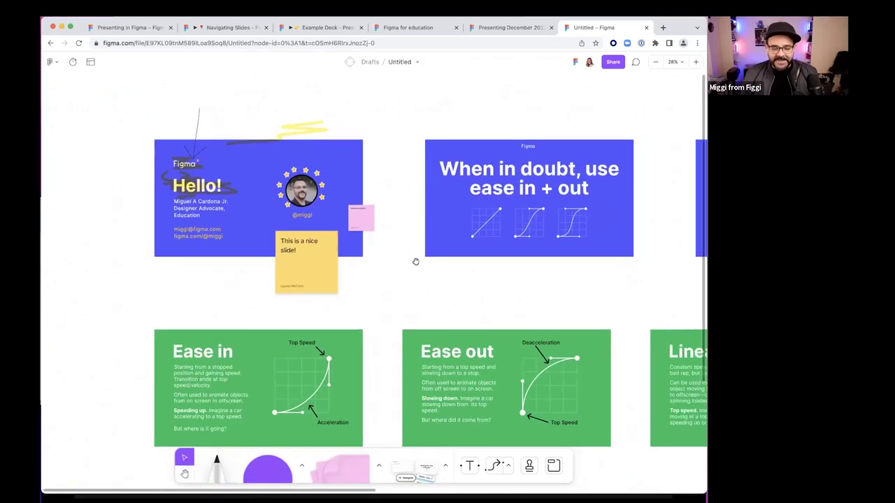
scroll(415, 259, down, 2)
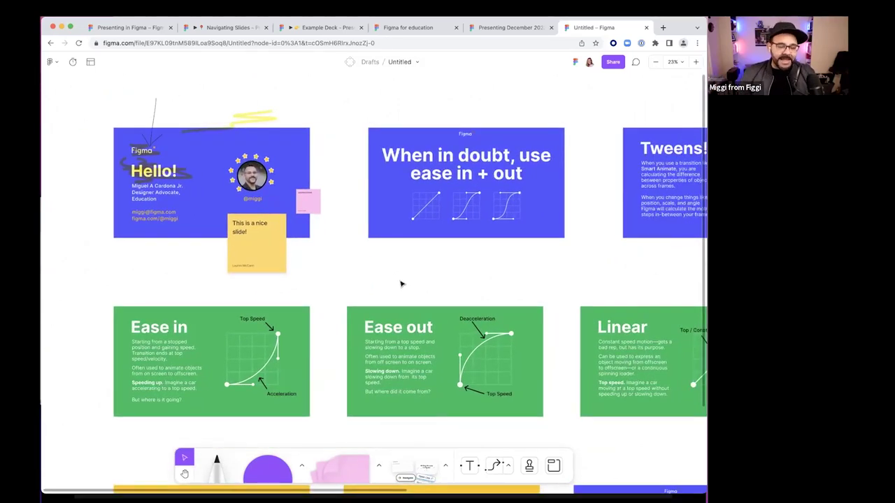
scroll(352, 280, left, 2)
scroll(352, 279, up, 1)
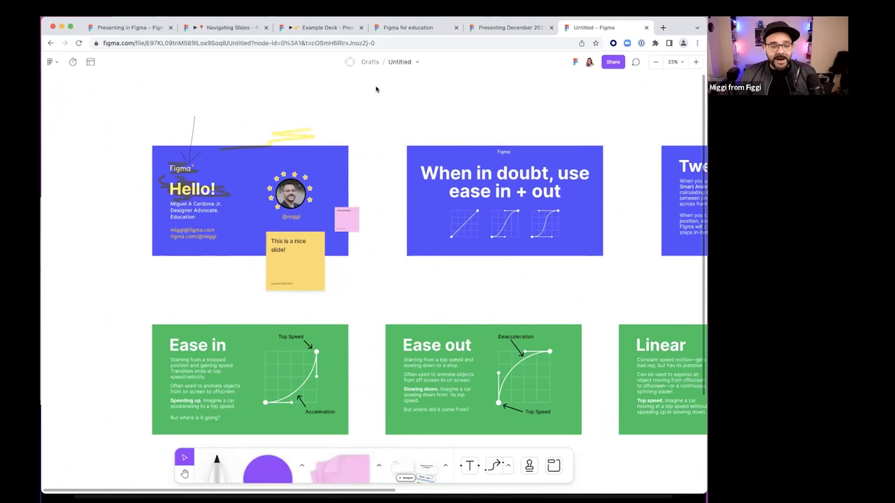
Go back to files and open the Questions board in Presenting December 2022
click(52, 61)
click(70, 79)
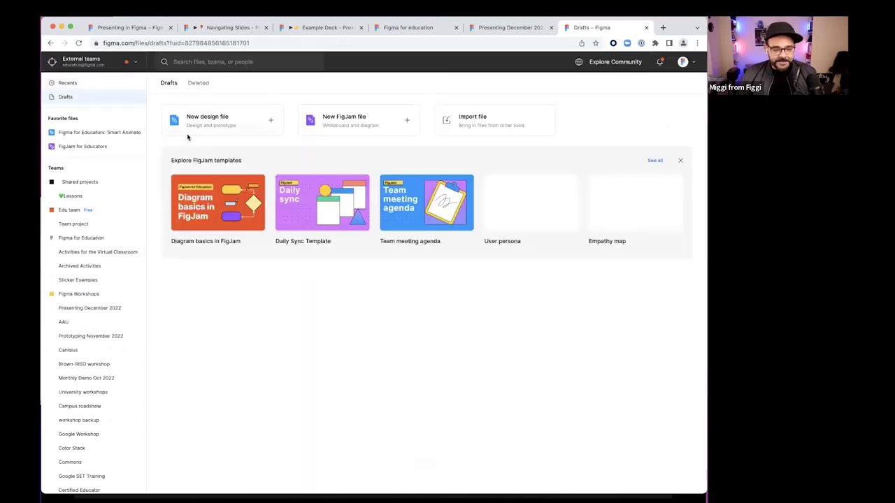
click(89, 307)
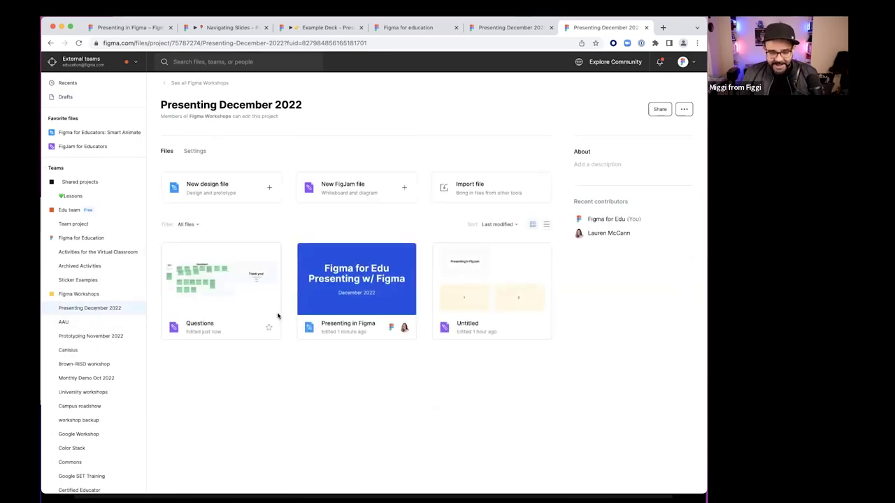
double_click(199, 304)
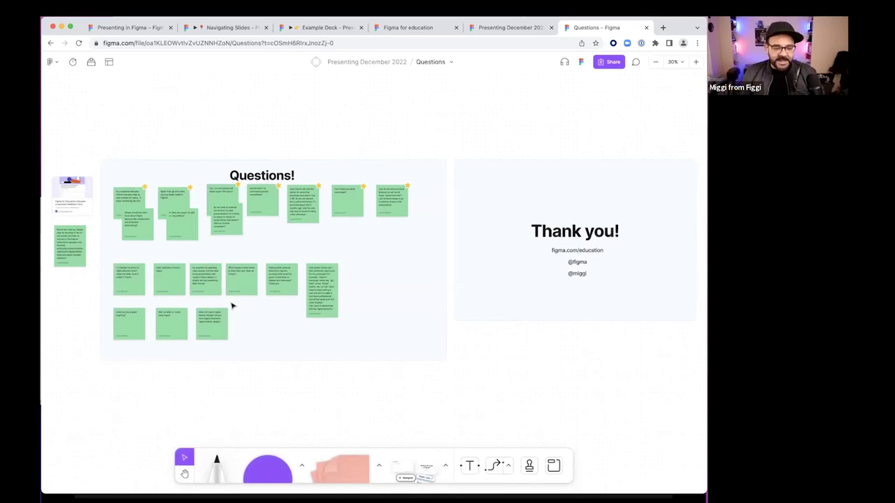
Browse the question stickies and select the one asking about inserting audio
scroll(255, 131, left, 2)
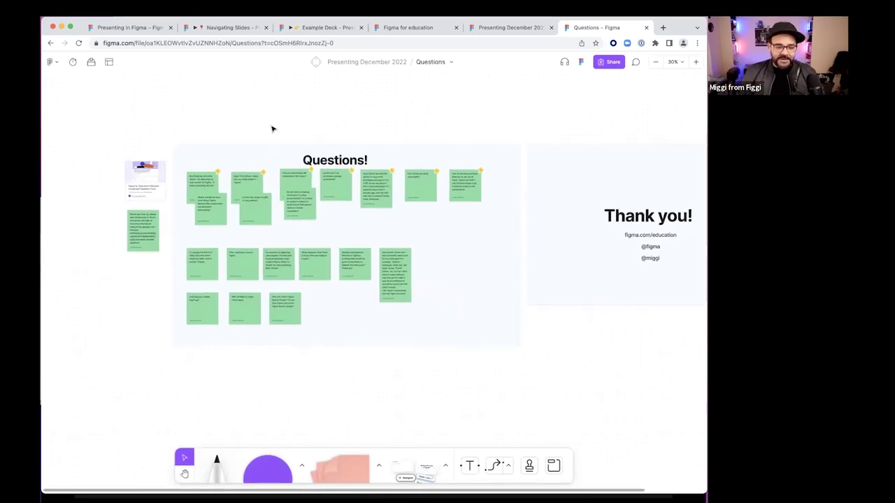
scroll(172, 168, up, 5)
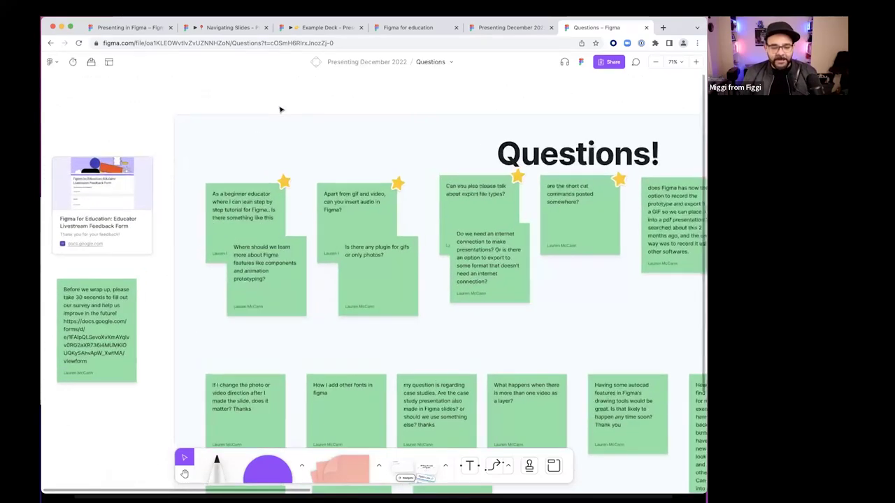
scroll(280, 109, up, 2)
scroll(281, 164, right, 3)
scroll(287, 142, up, 3)
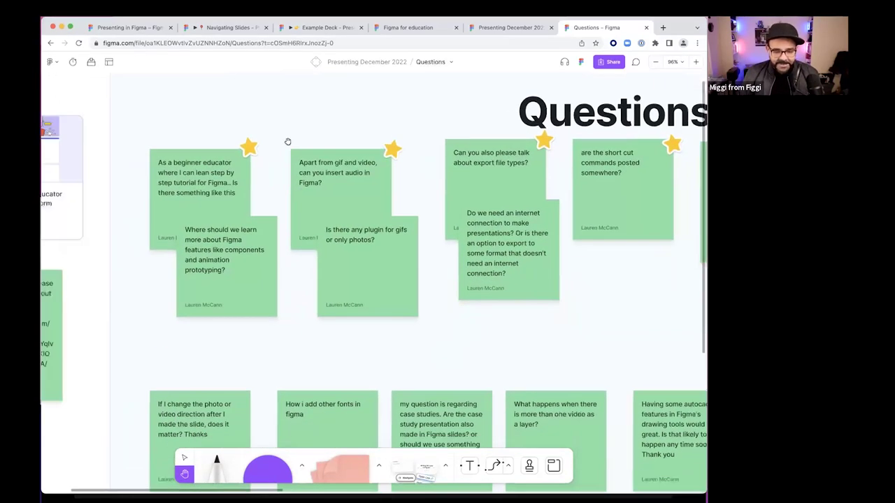
scroll(287, 142, down, 1)
scroll(309, 226, right, 3)
scroll(301, 160, up, 2)
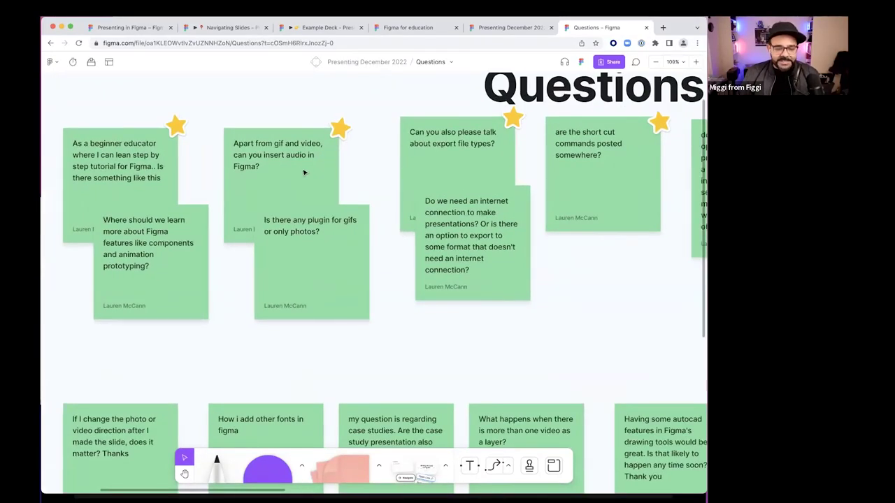
click(285, 167)
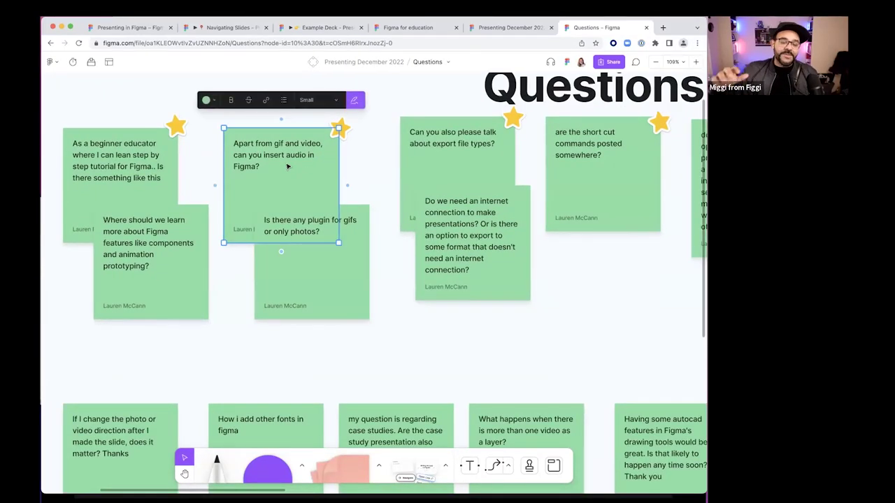
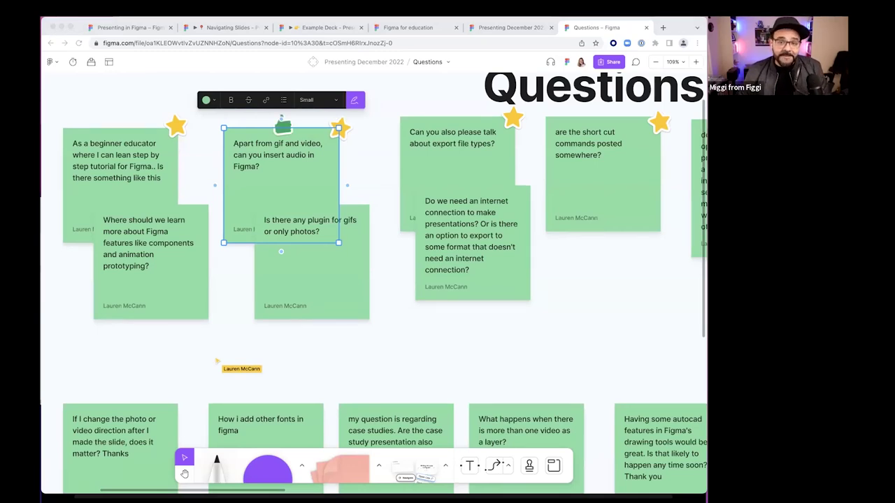
Deselect the audio question sticky and zoom and pan around the Questions board stickies
click(249, 291)
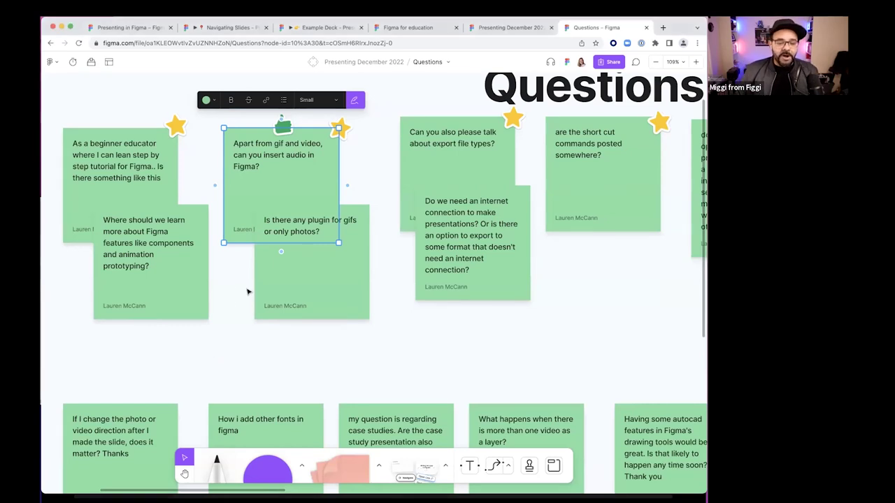
scroll(249, 292, down, 2)
click(337, 197)
scroll(398, 170, right, 3)
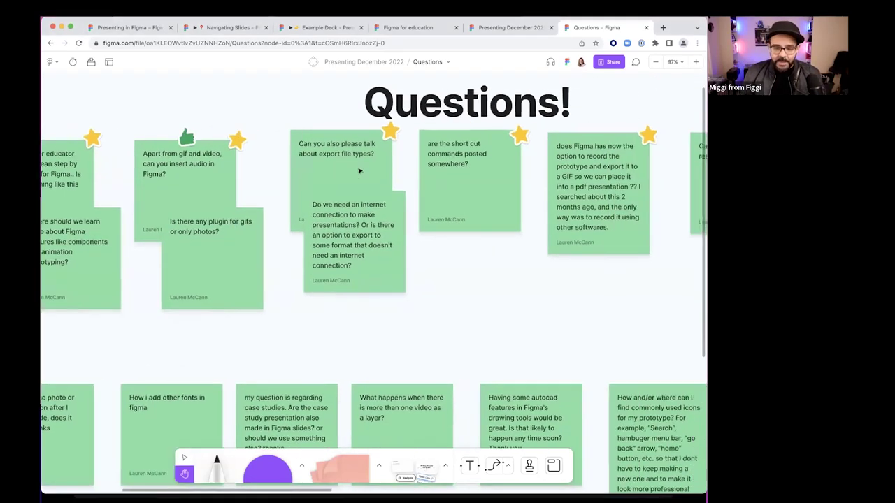
scroll(332, 168, right, 2)
scroll(323, 172, up, 5)
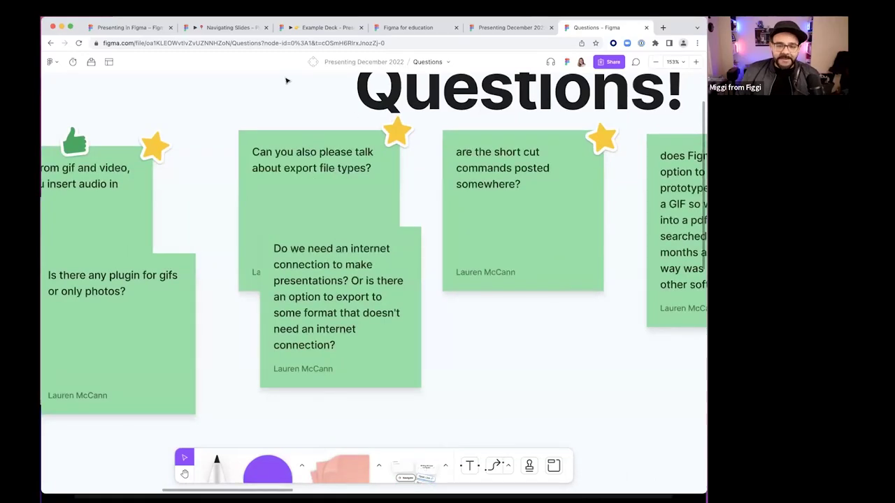
In the Presenting in Figma file, add an export setting to the Hello slide and review its formats
click(142, 29)
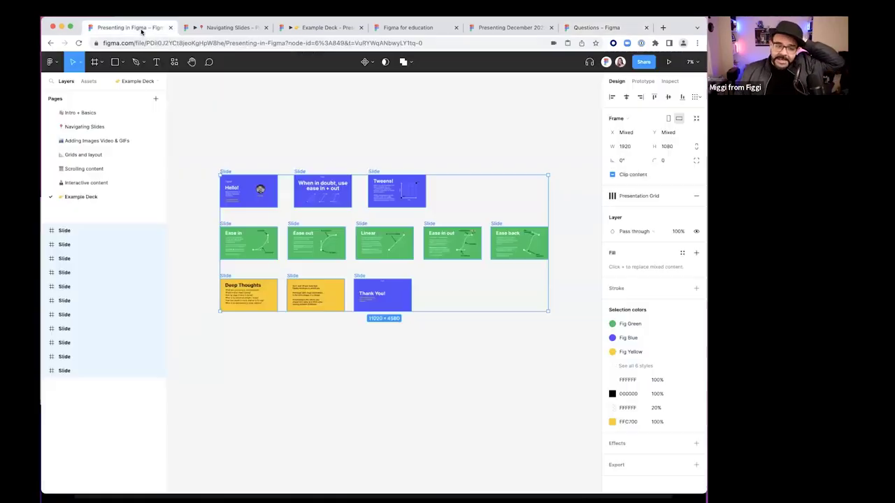
click(311, 123)
click(91, 356)
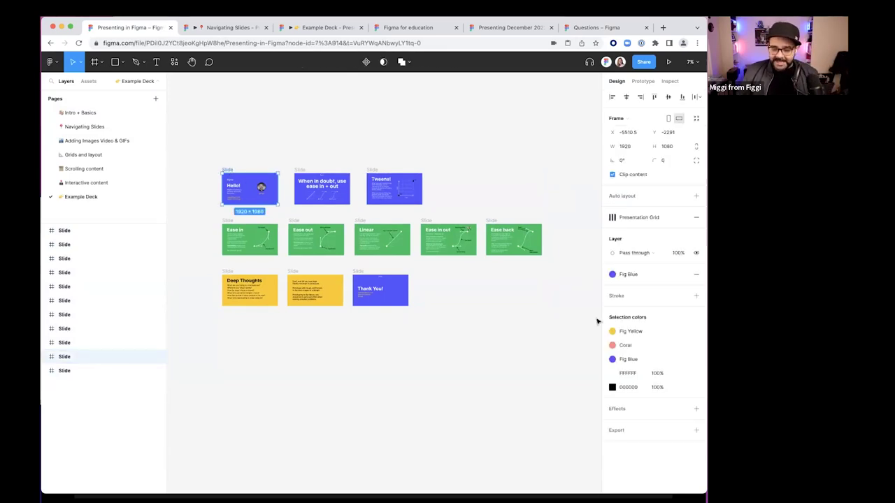
click(610, 431)
scroll(640, 423, down, 1)
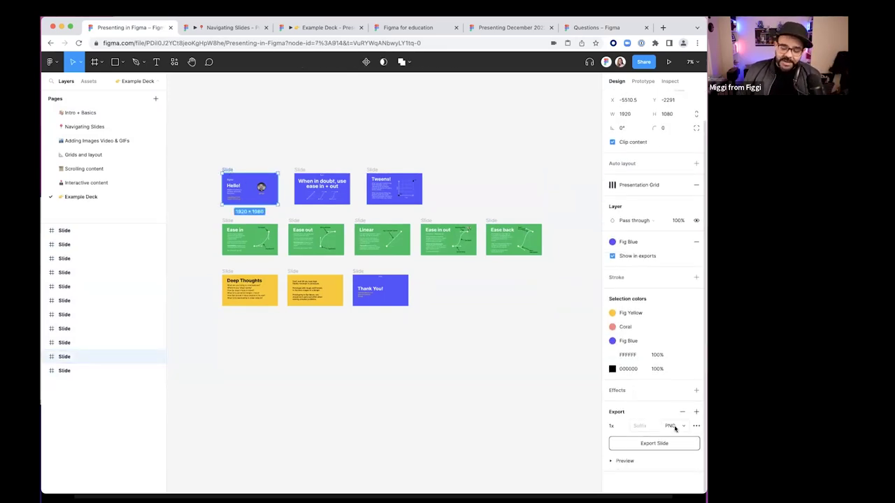
click(680, 426)
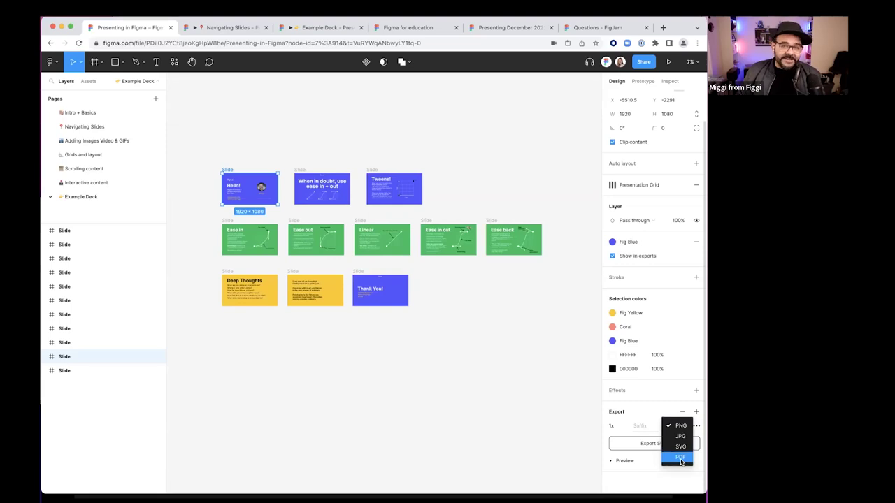
click(437, 399)
click(328, 355)
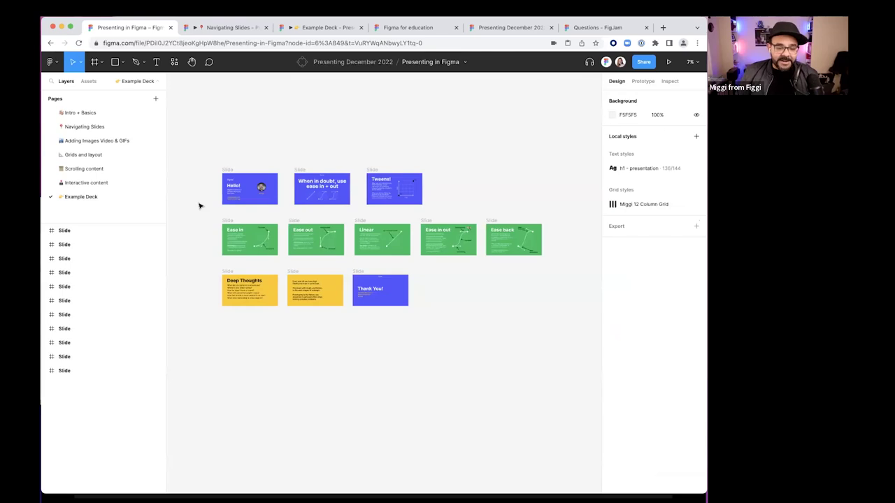
Export all slide frames to PDF and open the downloaded Presenting in Figma.pdf
click(55, 65)
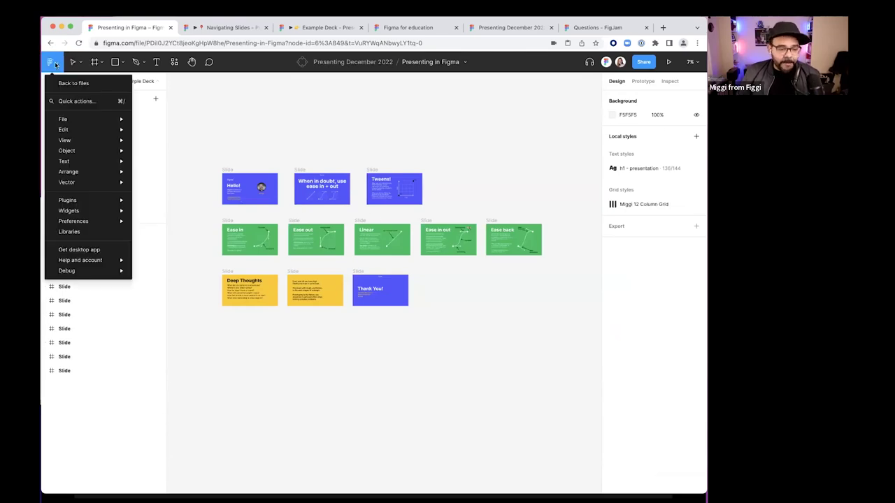
mouse_move(65, 119)
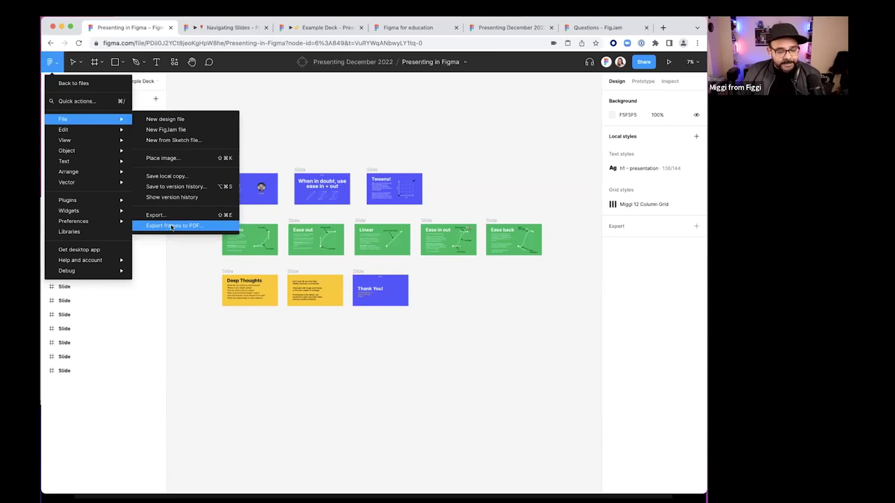
click(197, 227)
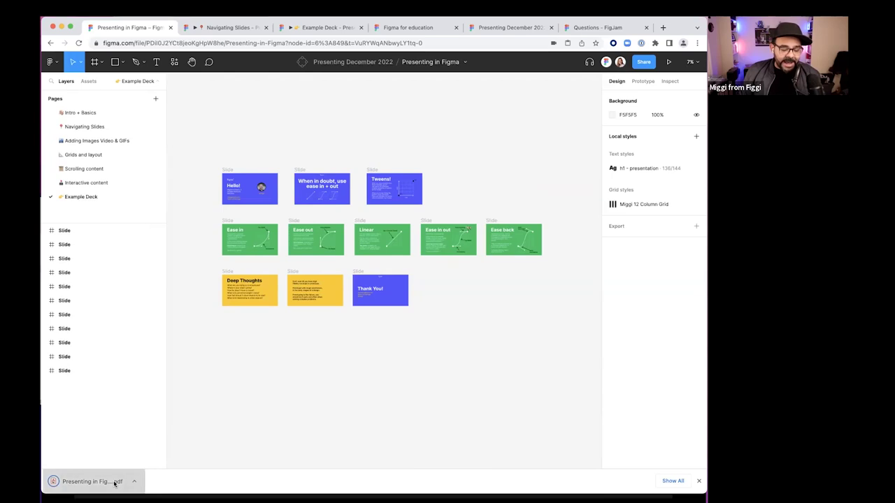
click(112, 480)
Step through PDF pages 2–9, Tweens to Deep Thoughts, then close the PDF tab
click(120, 157)
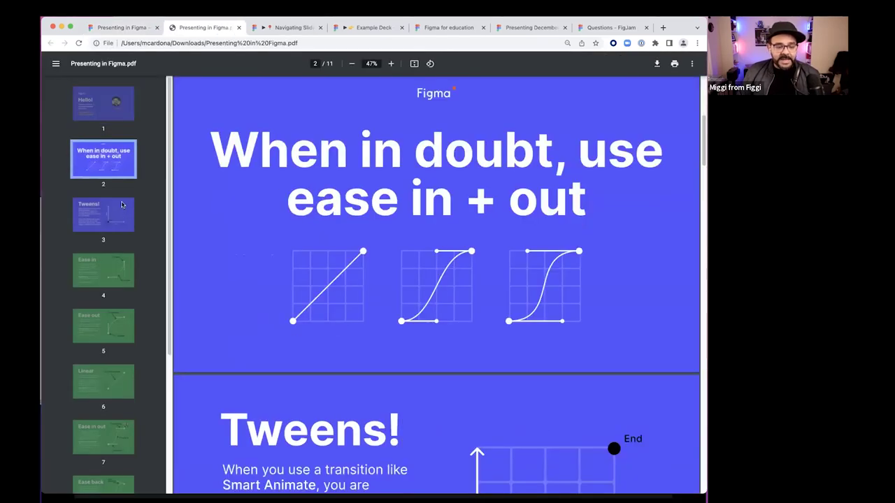
click(118, 237)
click(116, 278)
click(116, 344)
click(116, 401)
click(112, 440)
click(112, 414)
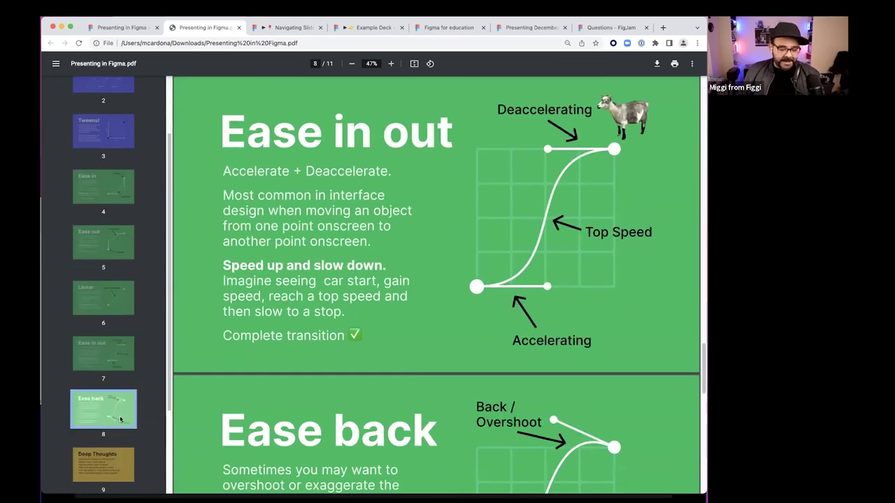
click(109, 463)
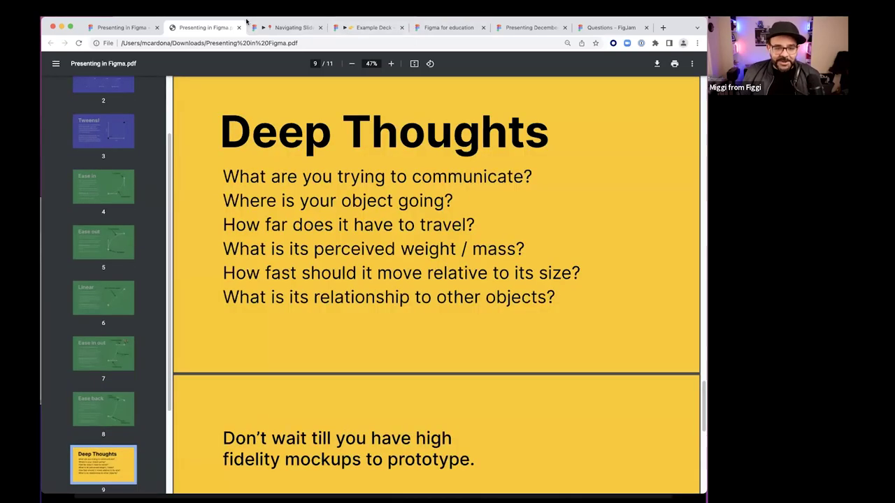
click(239, 28)
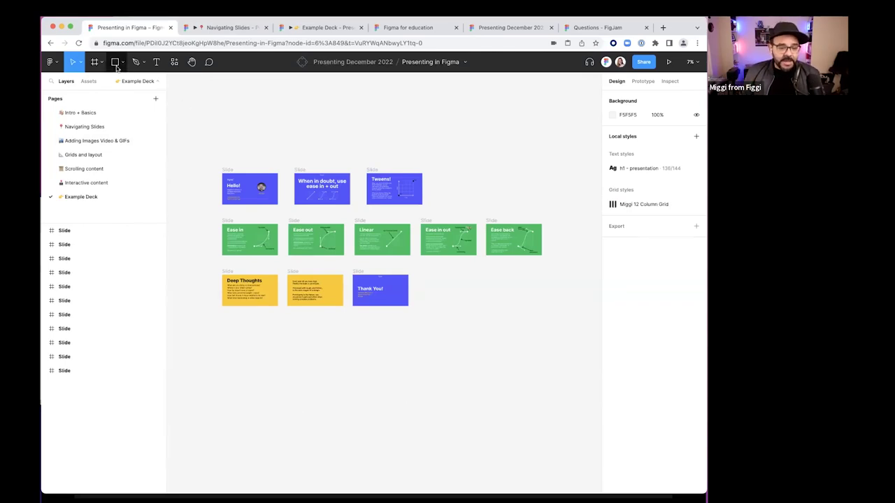
Dismiss the File menu without exporting, then select the Hello slide and view its export format list
click(53, 63)
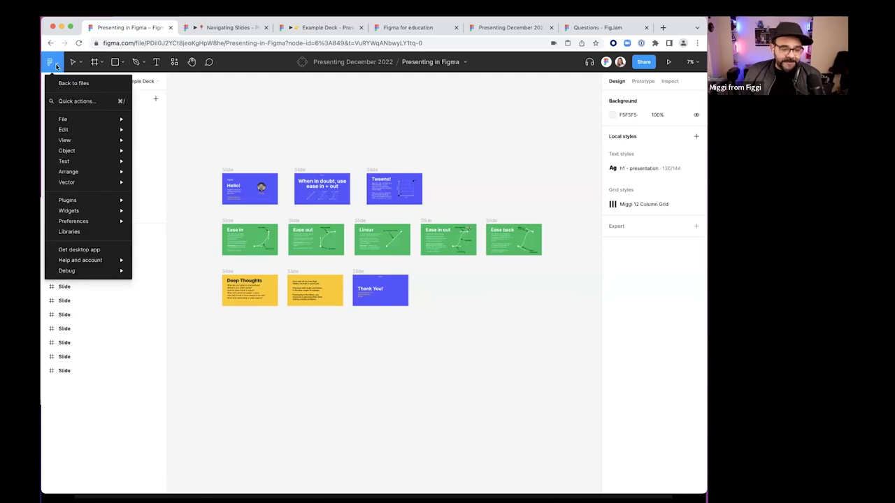
mouse_move(74, 121)
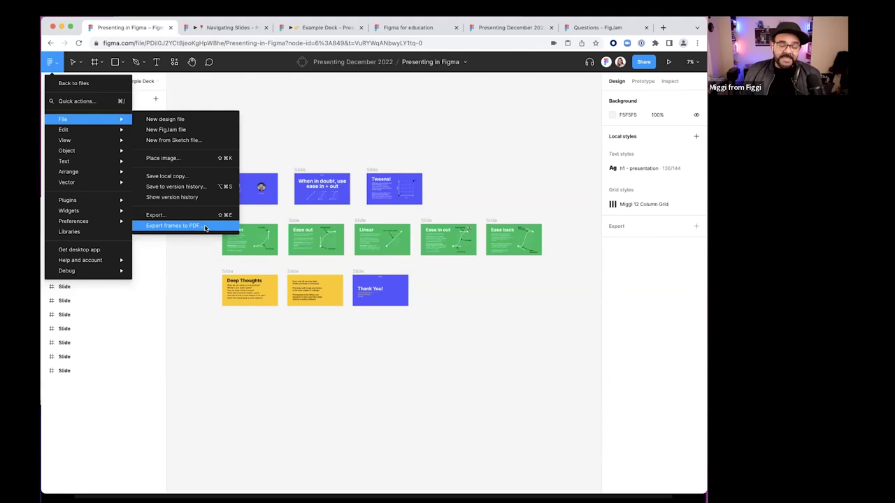
click(203, 253)
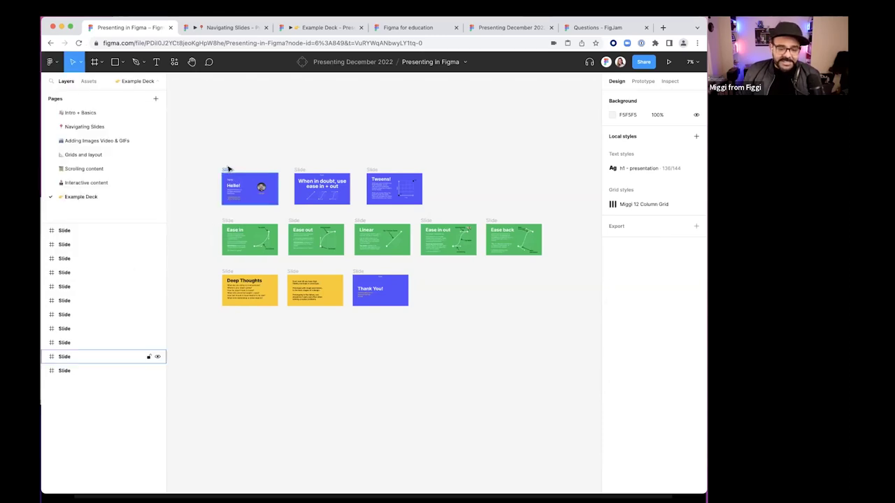
click(227, 174)
scroll(660, 434, down, 1)
click(670, 426)
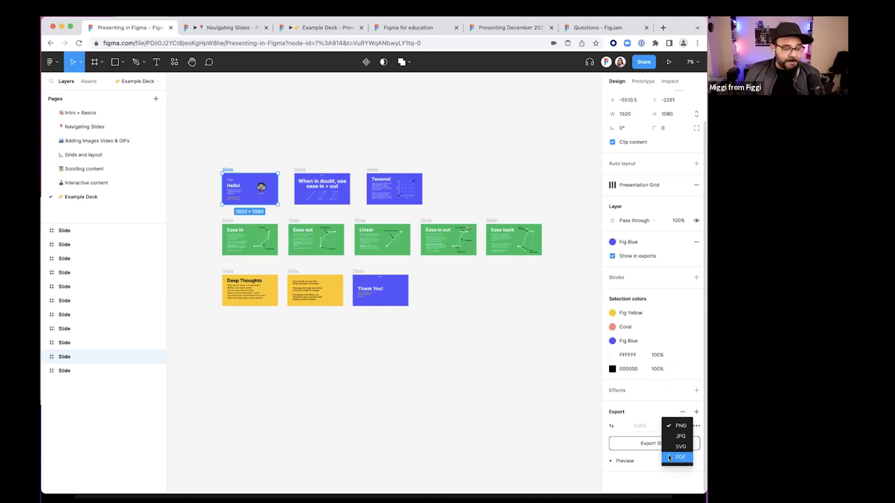
On the Questions board, copy a thumbs-up stamp onto the export file types sticky
click(596, 28)
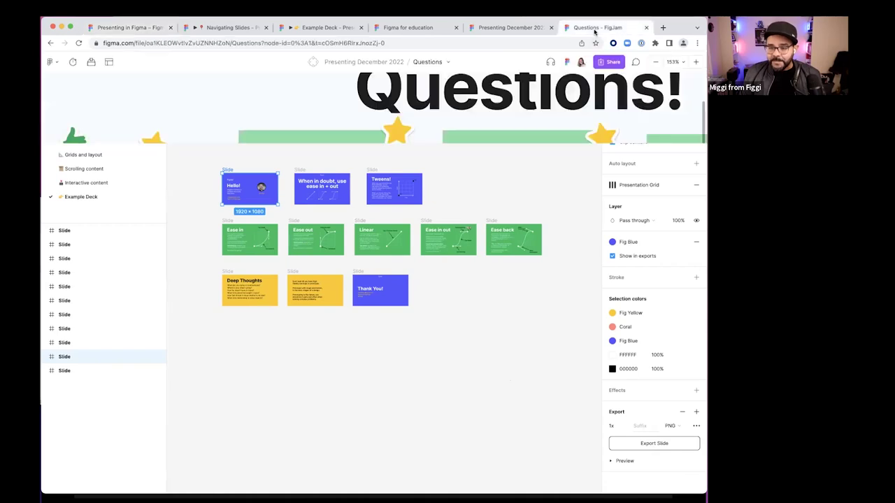
scroll(429, 201, down, 3)
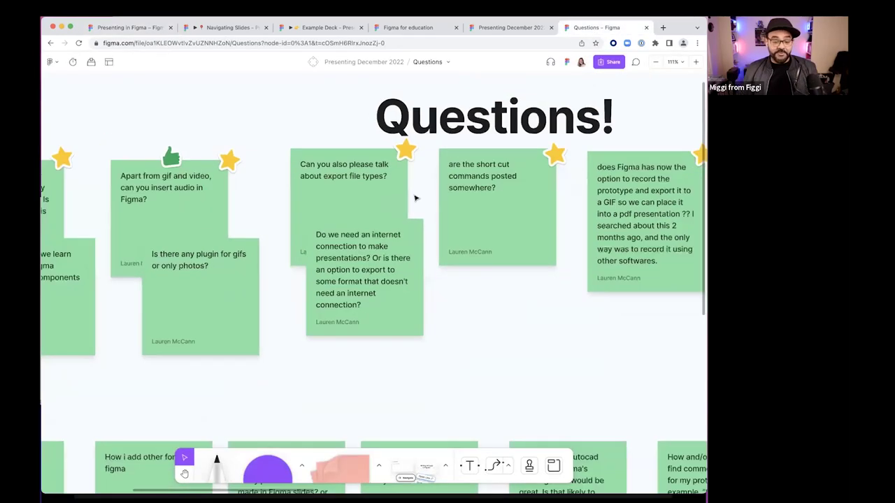
drag(172, 158, 345, 145)
scroll(434, 268, down, 1)
scroll(356, 256, up, 3)
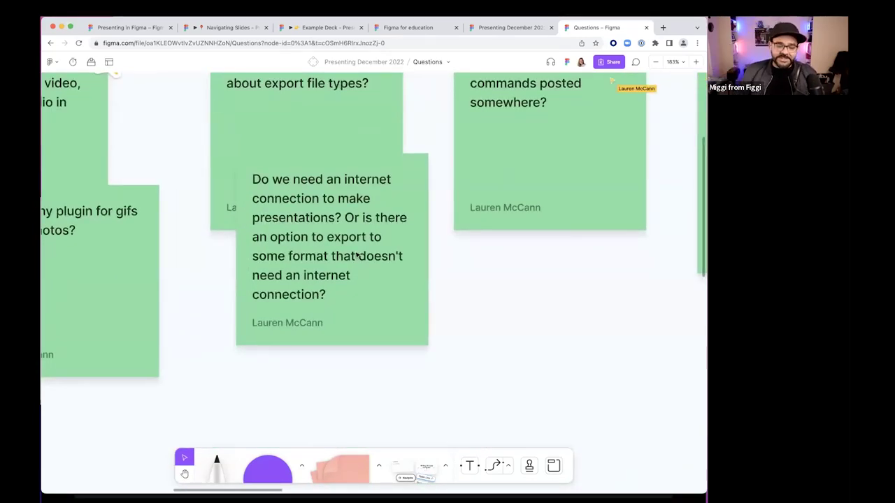
scroll(365, 240, up, 2)
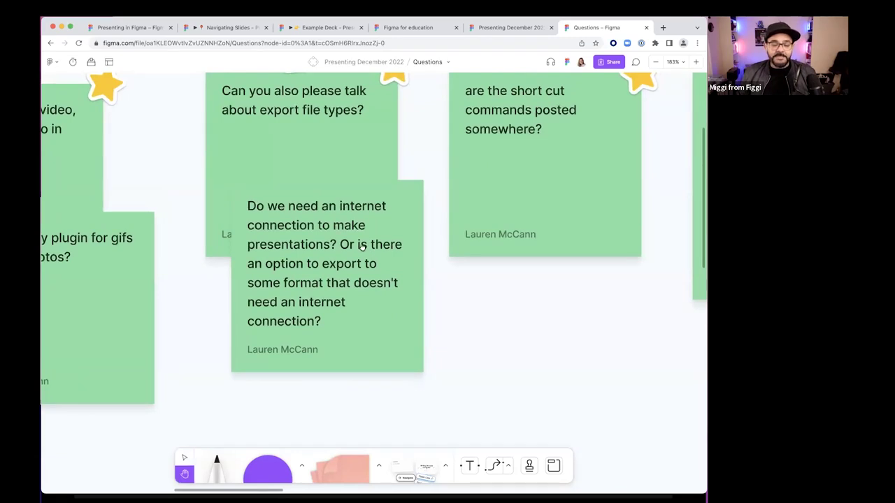
scroll(365, 251, up, 2)
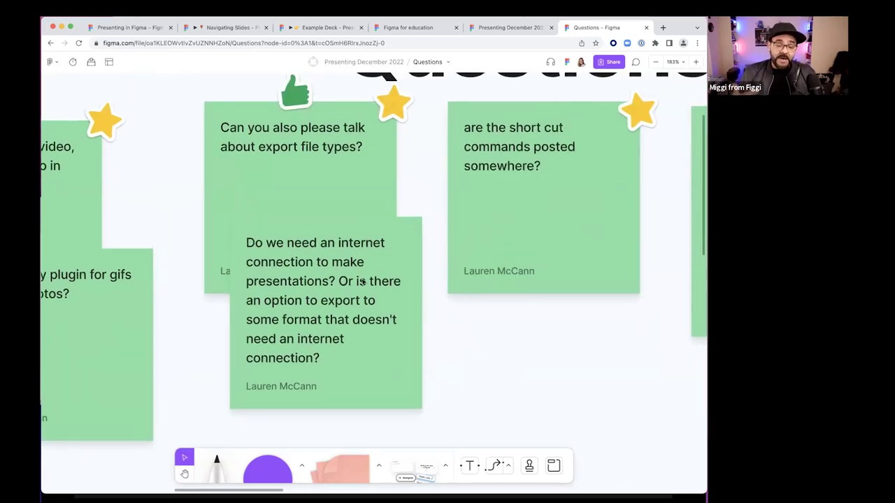
click(145, 29)
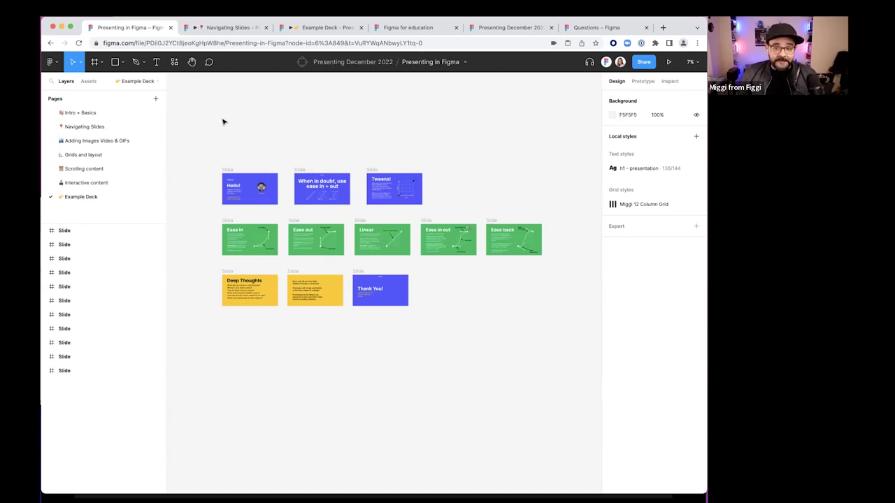
Show the file's version history, listing the current version and 7 autosaves, then return to Questions
click(54, 62)
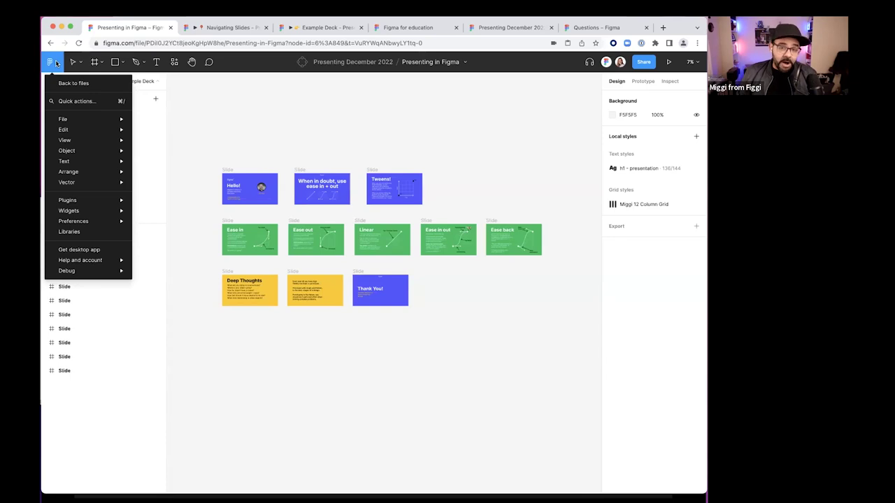
mouse_move(82, 122)
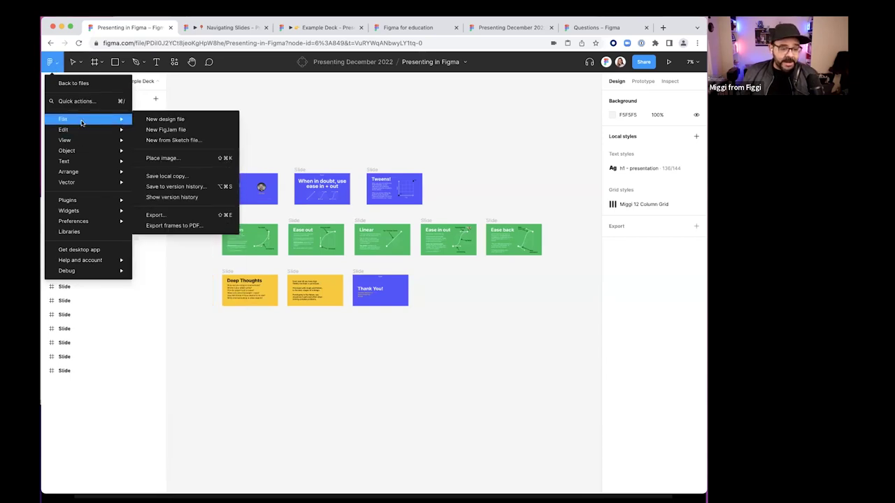
click(172, 197)
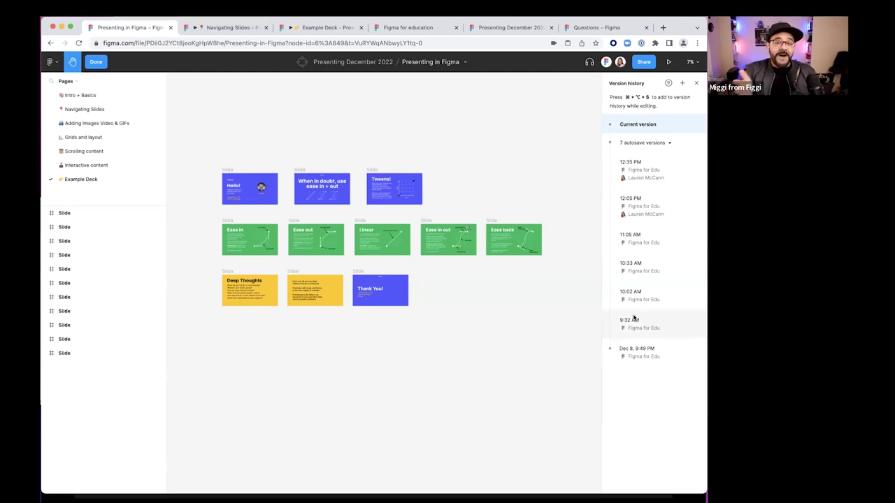
click(598, 28)
Zoom and pan the Questions board until the top row of question stickies fills the view
scroll(300, 170, down, 10)
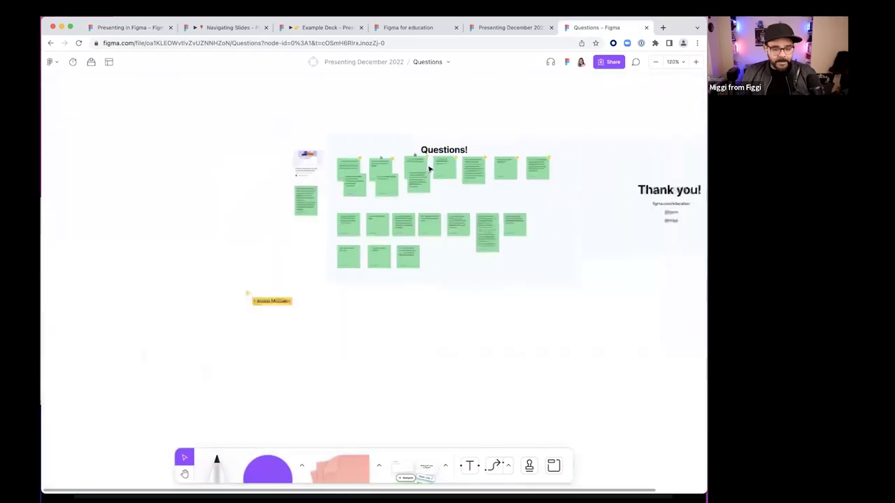
scroll(299, 170, up, 10)
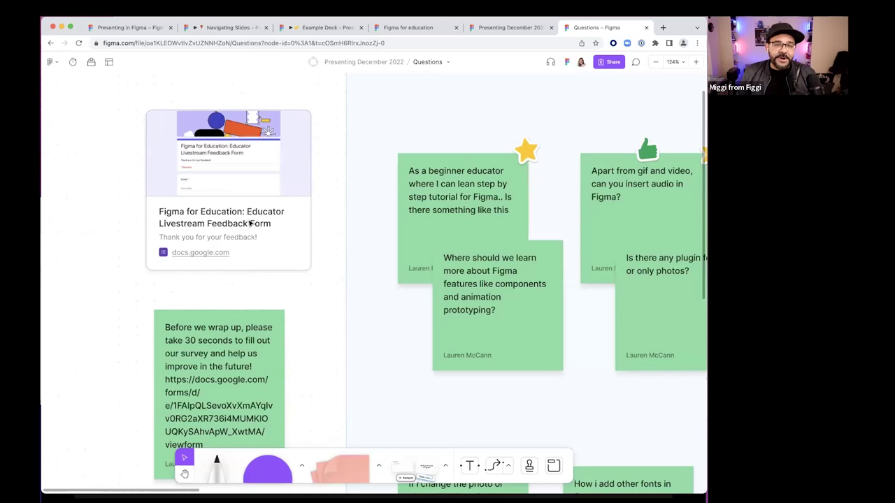
scroll(325, 293, down, 3)
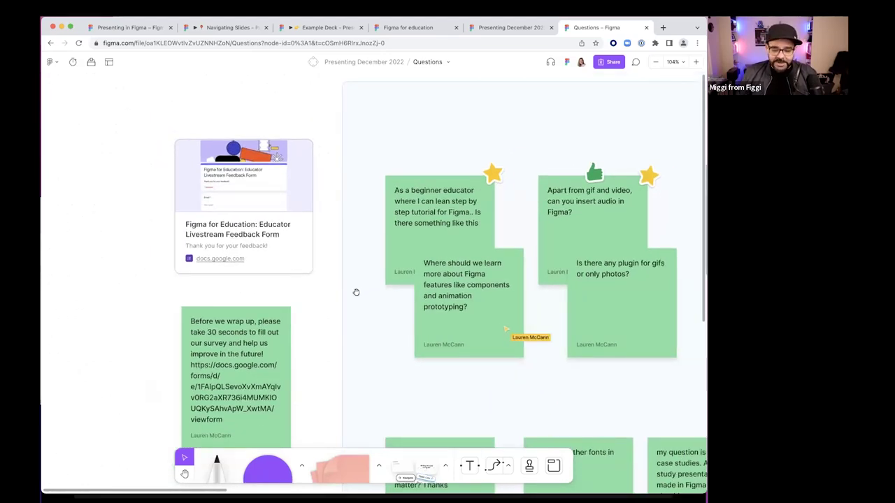
key(h)
scroll(492, 260, right, 5)
scroll(493, 260, right, 5)
scroll(419, 210, left, 5)
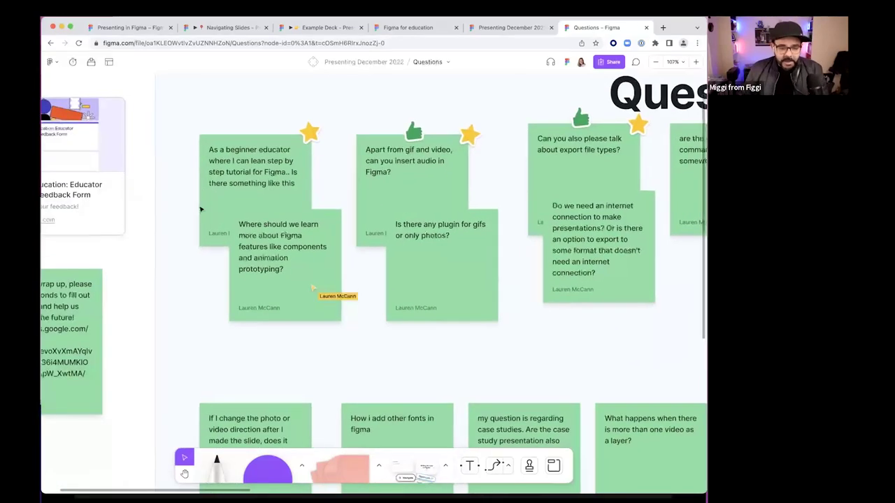
key(v)
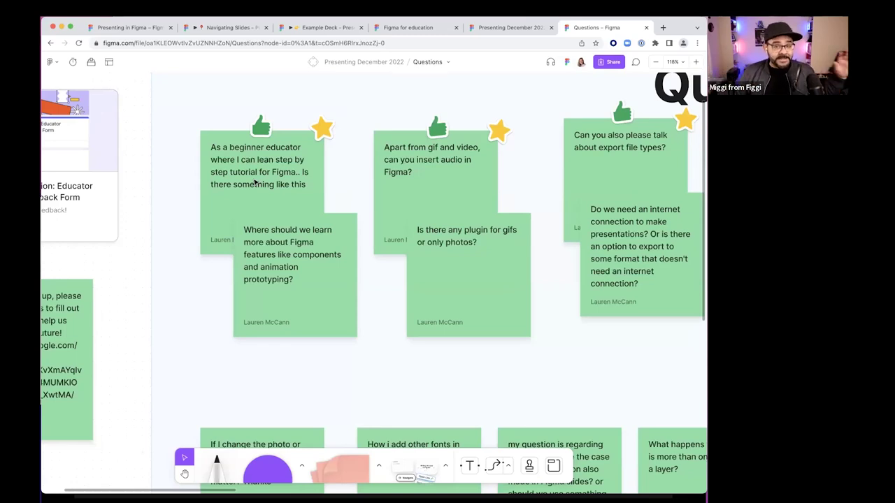
Stamp a thumbs-up on the sticky asking where to learn about components and animation prototyping
click(246, 187)
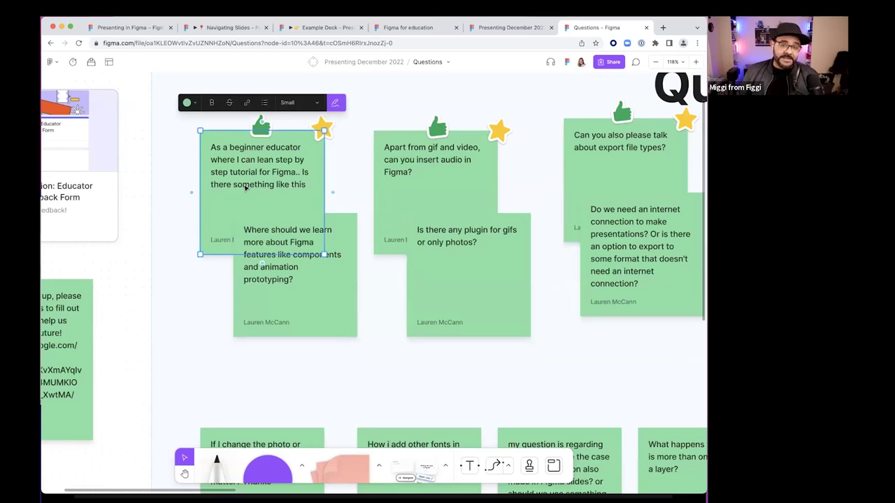
scroll(245, 188, down, 2)
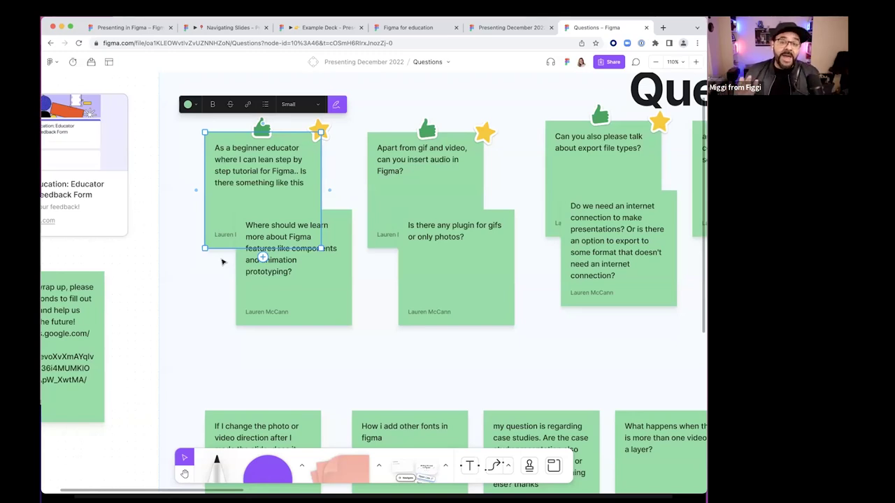
click(144, 298)
scroll(144, 298, down, 5)
key(h)
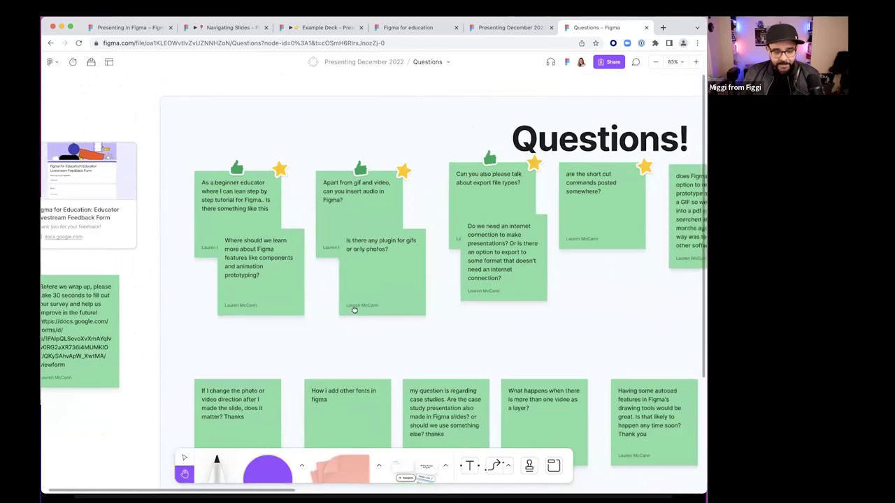
scroll(355, 309, right, 3)
scroll(169, 207, up, 4)
key(v)
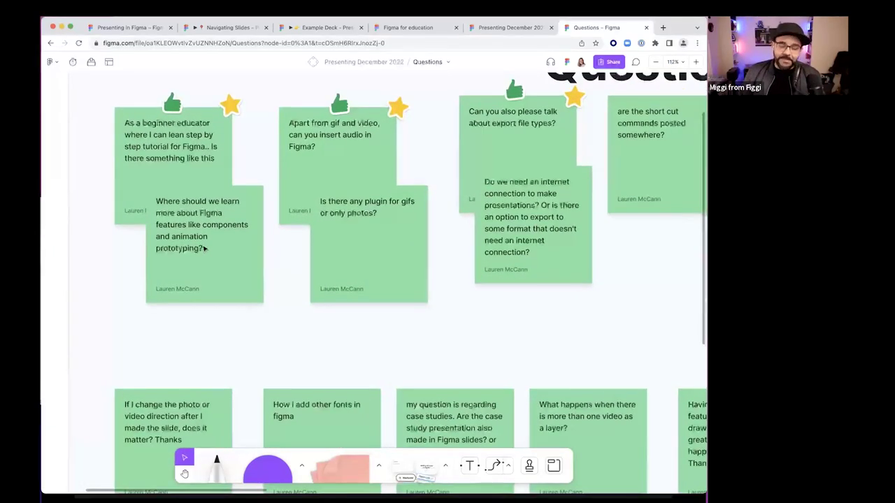
drag(174, 104, 257, 182)
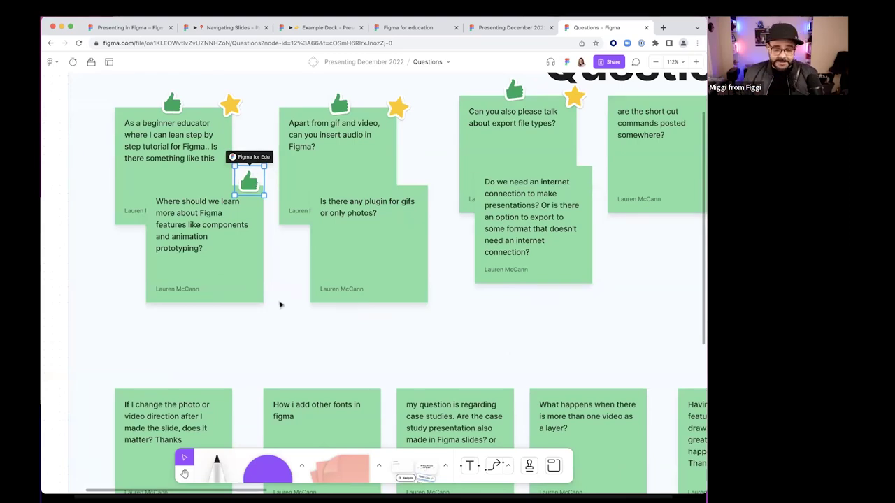
click(271, 306)
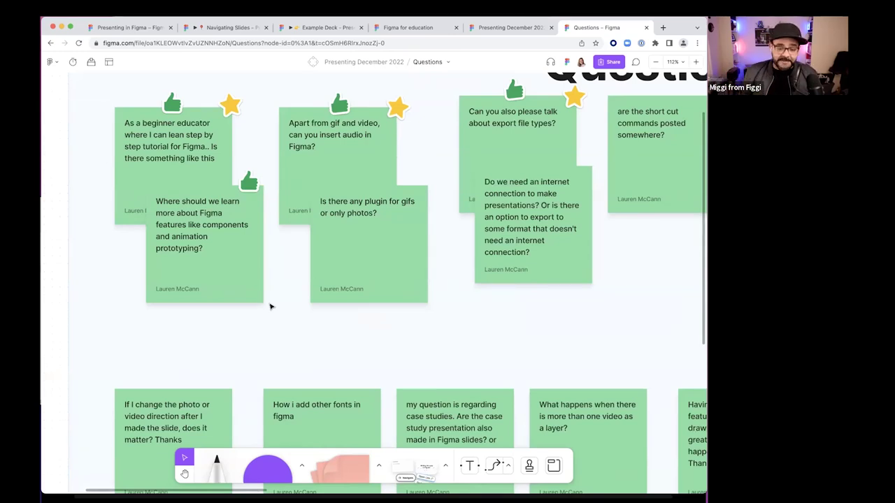
Pan across the board and select the 'Can frames be easily rearranged?' question sticky
scroll(524, 259, right, 10)
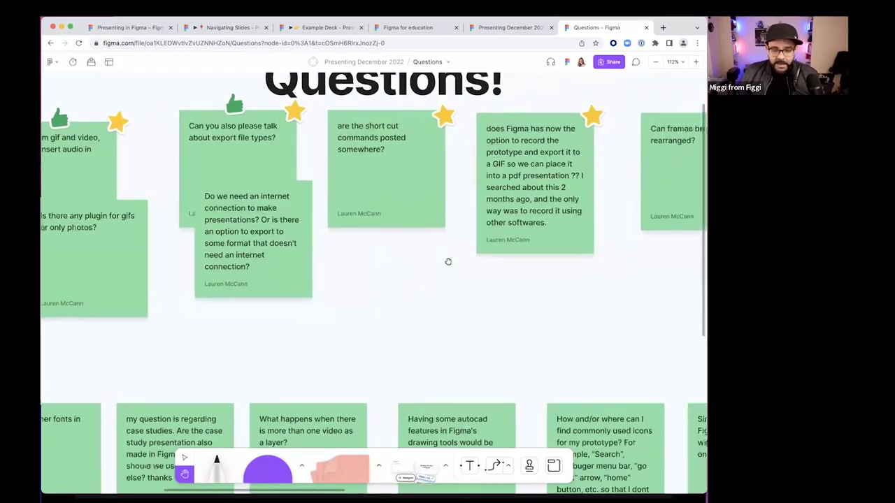
scroll(448, 262, right, 7)
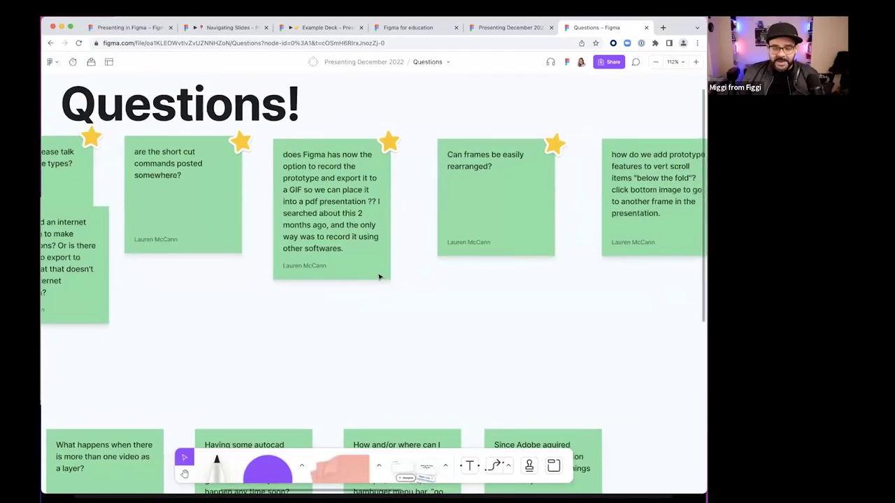
key(space)
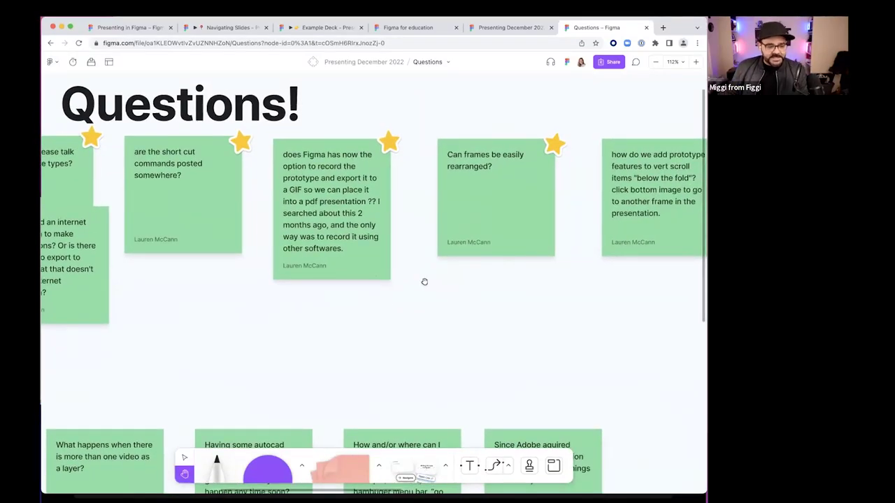
scroll(425, 282, right, 1)
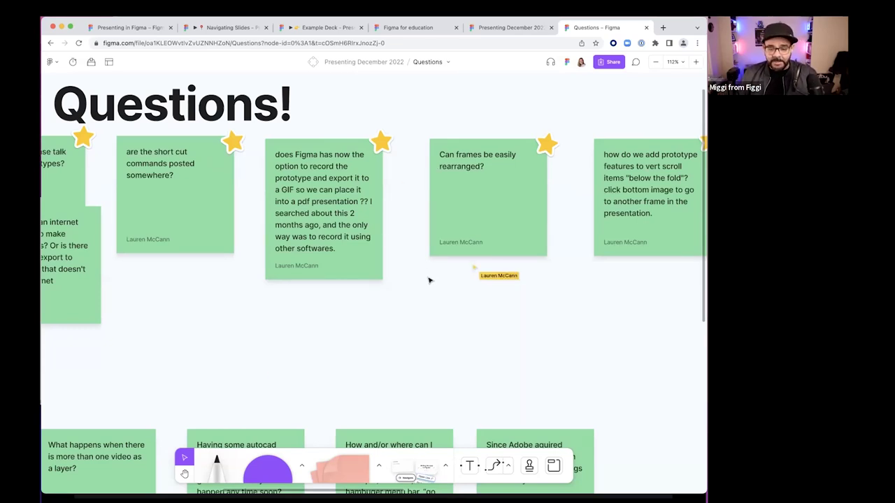
scroll(428, 274, right, 3)
click(409, 259)
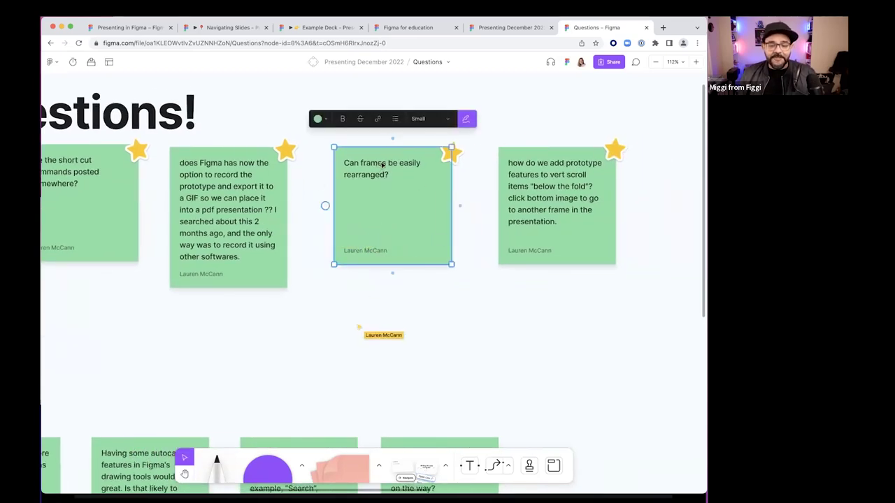
click(143, 30)
Close version history, select all Example Deck slides, and tidy them into an even grid
key(Escape)
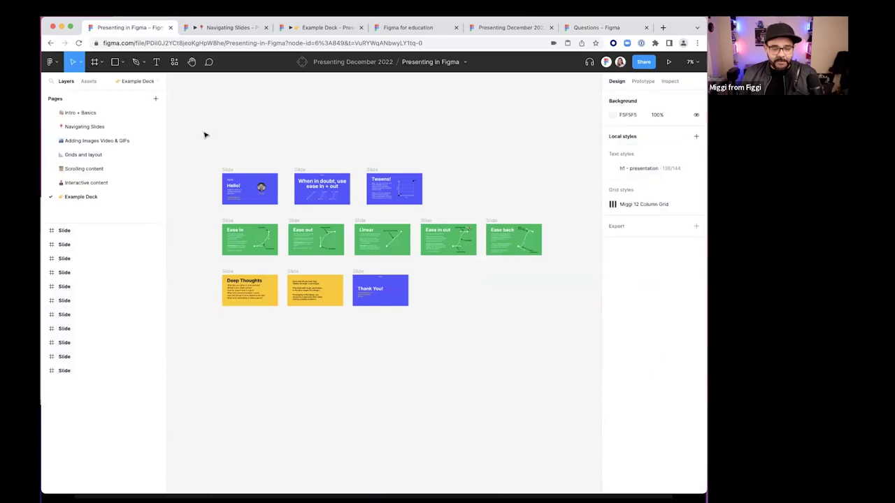
drag(203, 143, 447, 206)
scroll(318, 220, up, 5)
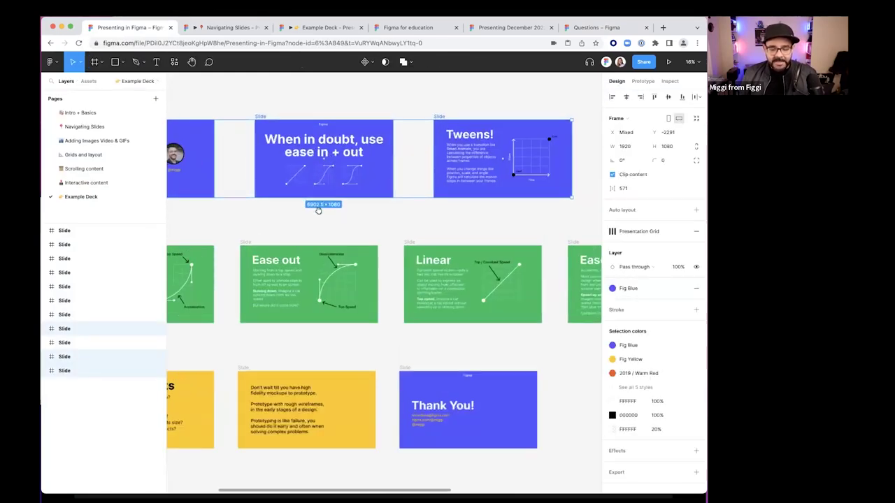
scroll(318, 221, down, 5)
scroll(268, 204, up, 2)
scroll(206, 144, down, 1)
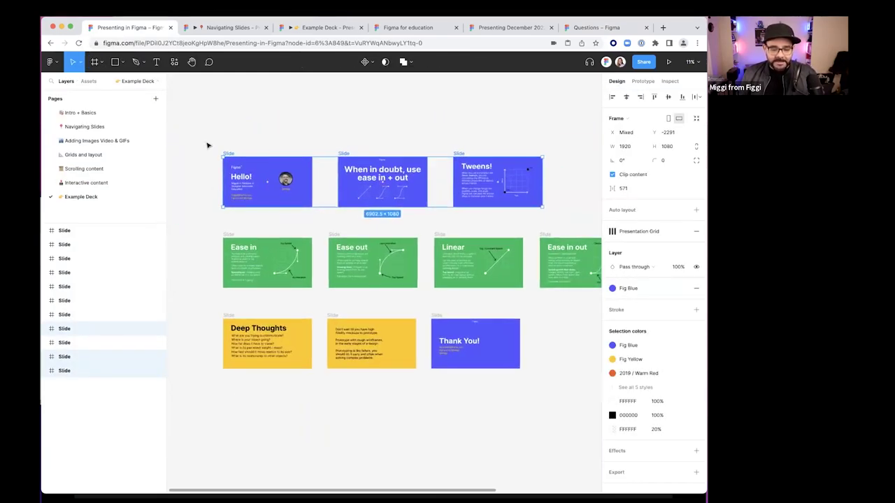
drag(206, 131, 610, 371)
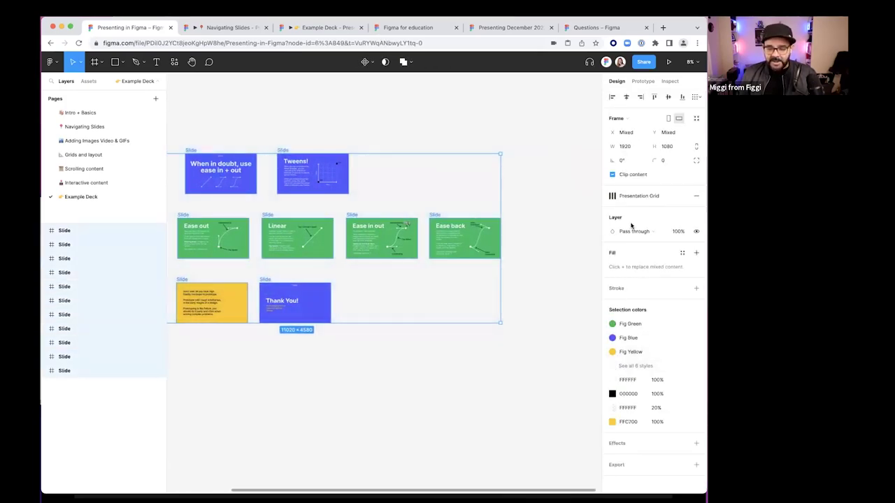
click(695, 96)
click(622, 116)
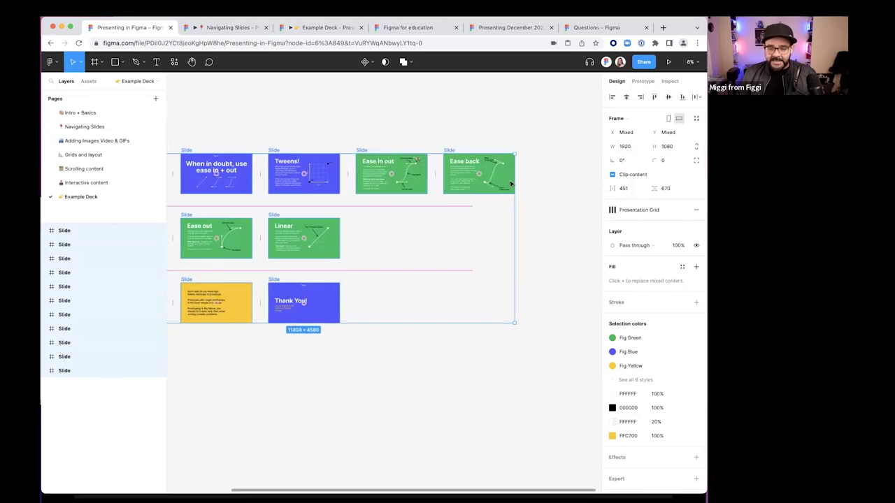
Reorder the slides, moving Ease in out into row two and Hello after When in doubt
scroll(464, 183, left, 2)
drag(449, 165, 267, 205)
scroll(489, 217, left, 2)
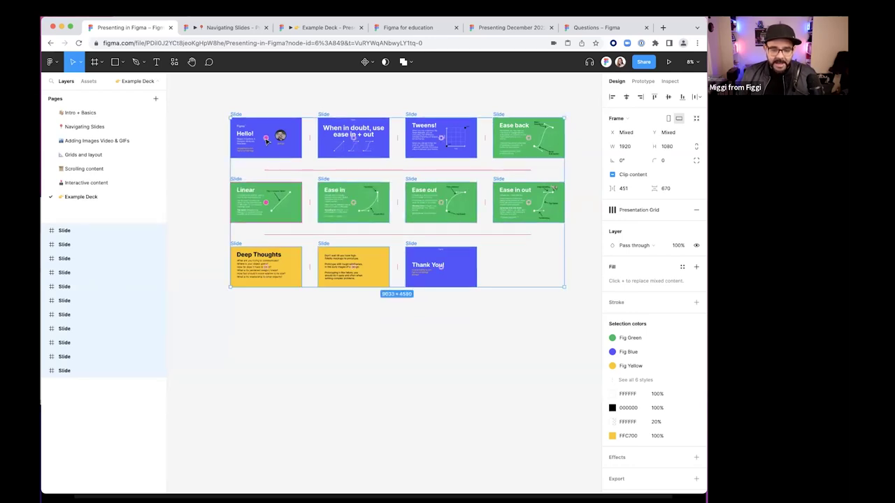
mouse_move(266, 140)
mouse_down()
mouse_move(262, 216)
mouse_move(308, 283)
mouse_move(362, 223)
mouse_move(362, 138)
mouse_move(266, 139)
mouse_up()
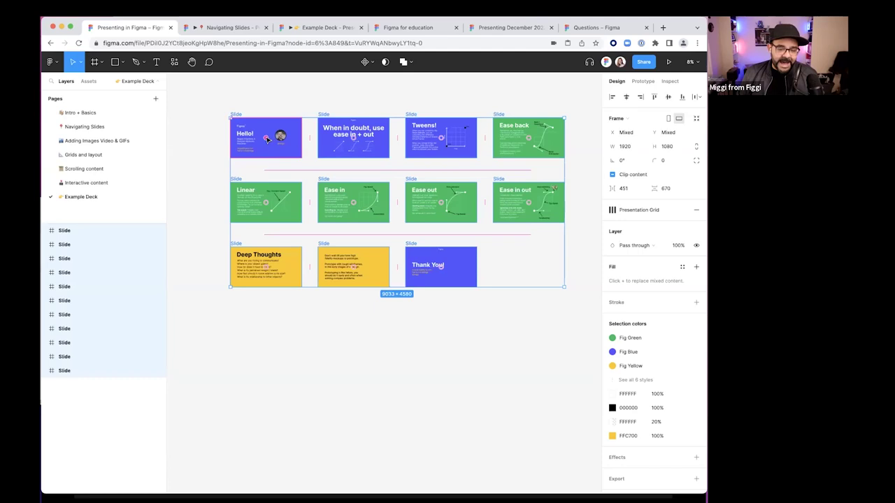
mouse_move(267, 139)
mouse_down()
mouse_move(403, 234)
mouse_move(431, 268)
mouse_move(386, 255)
mouse_move(268, 142)
mouse_move(274, 149)
mouse_up()
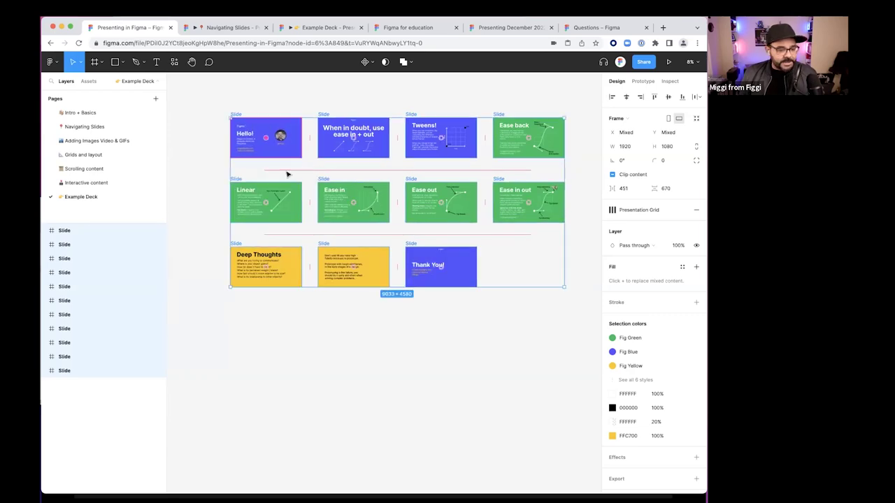
scroll(301, 117, up, 3)
click(238, 96)
drag(191, 99, 424, 184)
click(255, 145)
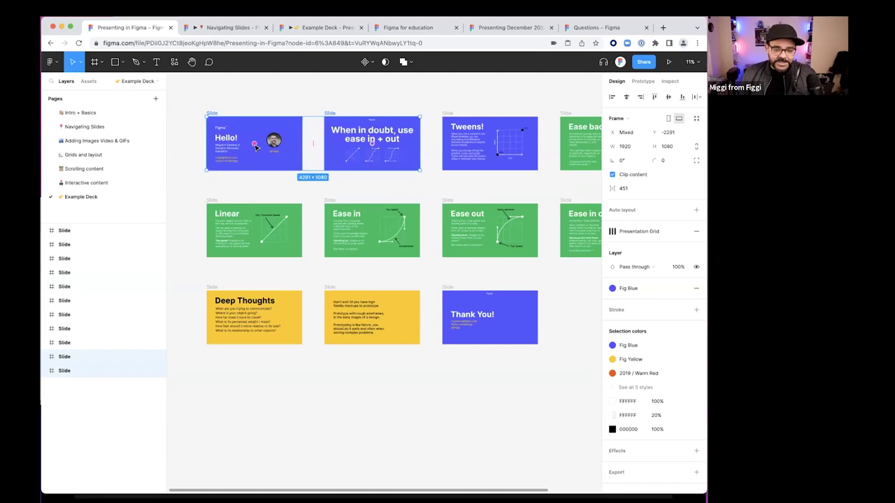
scroll(255, 145, up, 5)
drag(257, 147, 381, 217)
click(382, 217)
Move the Hello slide down into Ease in's spot in the slide grid
scroll(364, 220, down, 2)
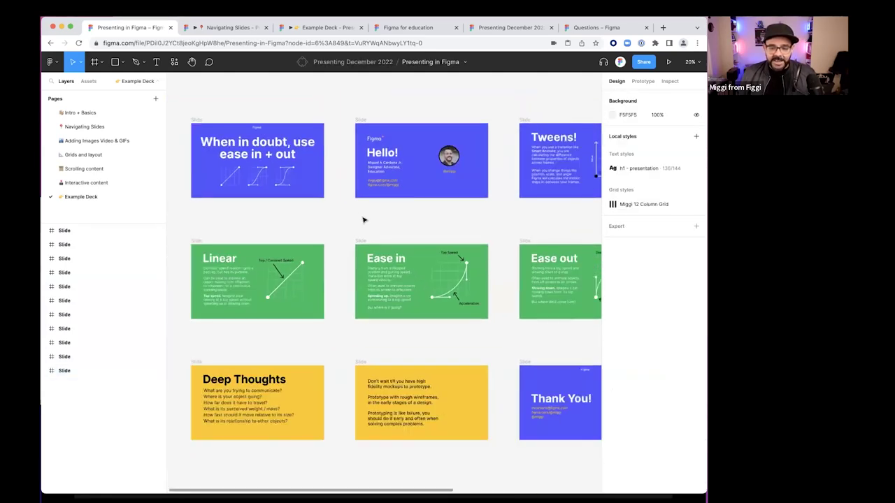
drag(350, 107, 495, 311)
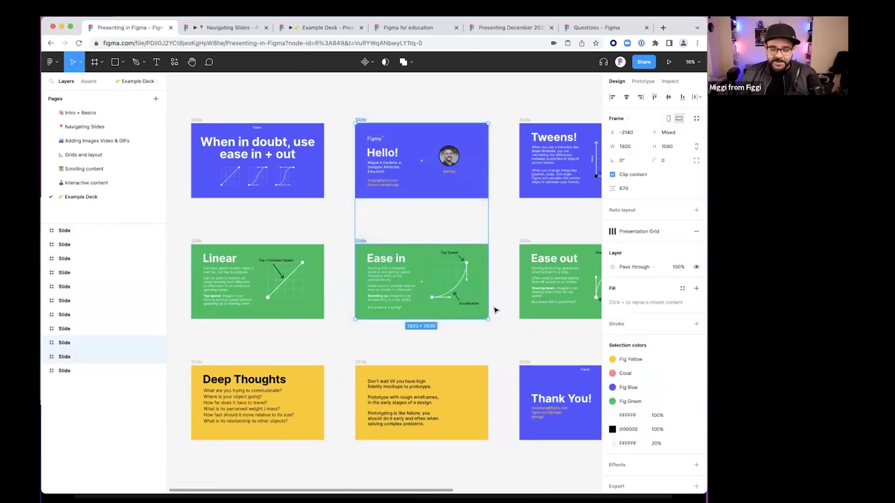
click(421, 161)
drag(421, 166, 419, 283)
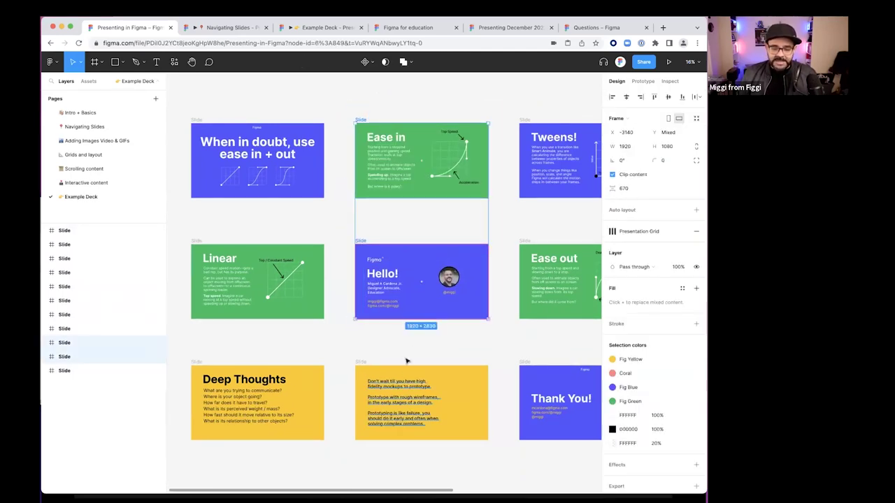
click(471, 345)
Tidy the grid with Thank You back in the bottom row, then return to the Questions board
scroll(392, 217, down, 3)
drag(236, 123, 560, 380)
mouse_move(411, 261)
mouse_down()
mouse_move(418, 322)
mouse_move(407, 274)
mouse_up()
mouse_move(511, 333)
mouse_down()
mouse_move(519, 318)
mouse_move(517, 336)
mouse_up()
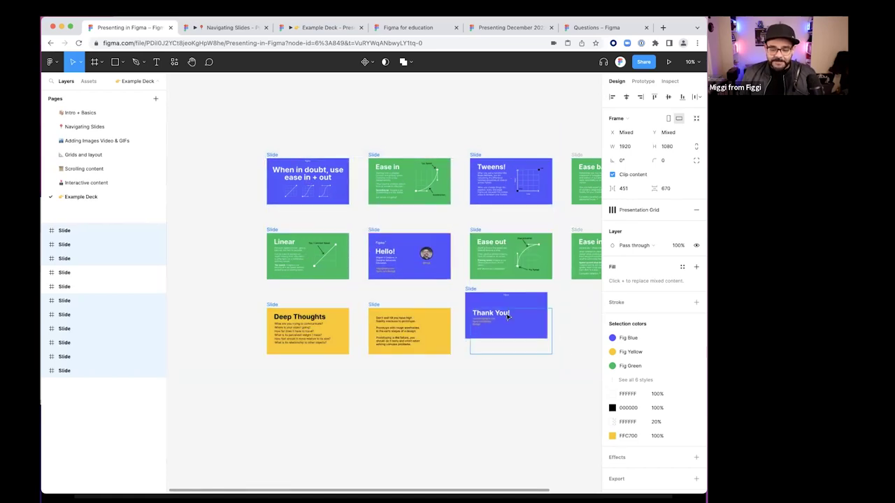
click(477, 366)
scroll(470, 376, down, 2)
scroll(405, 294, right, 2)
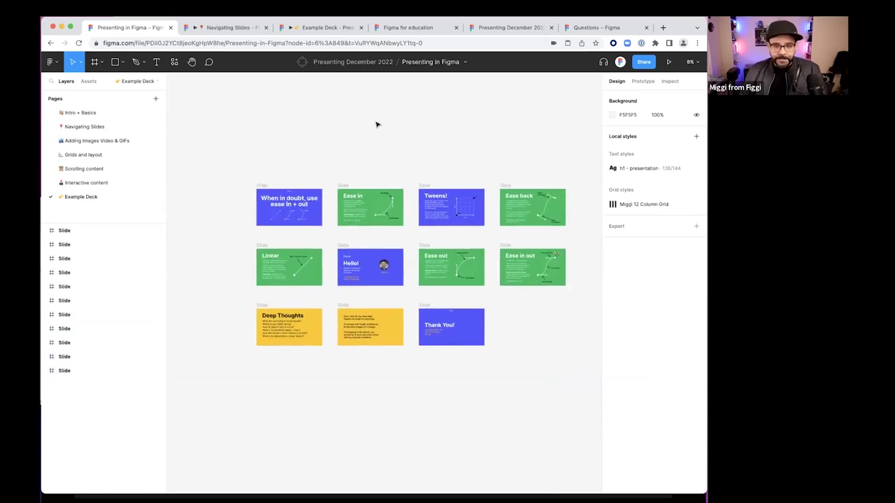
click(595, 27)
Stamp a thumbs-up on the 'Can frames be easily rearranged?' sticky and delete the stray extra stamp
key(Escape)
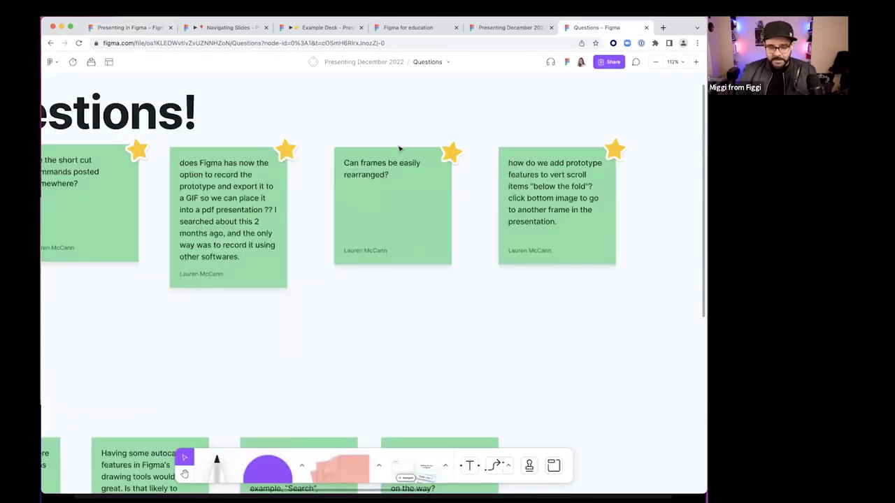
key(e)
click(383, 136)
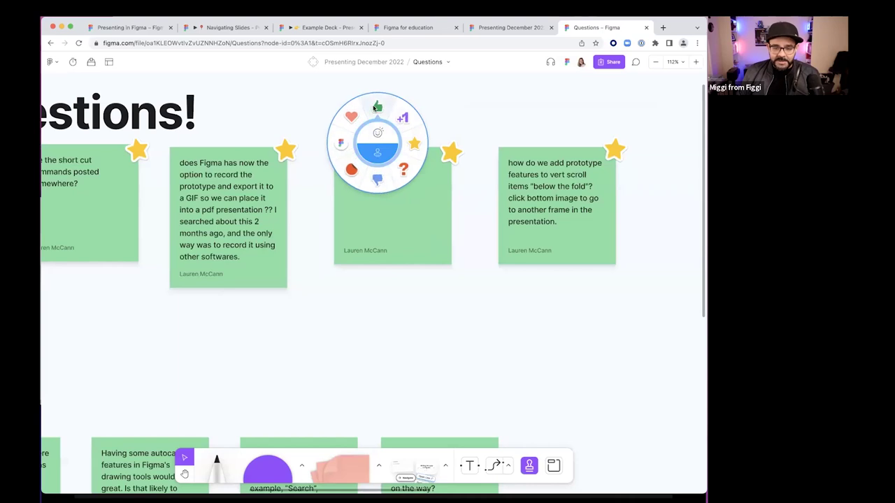
click(378, 107)
click(392, 143)
click(491, 113)
key(Escape)
click(491, 110)
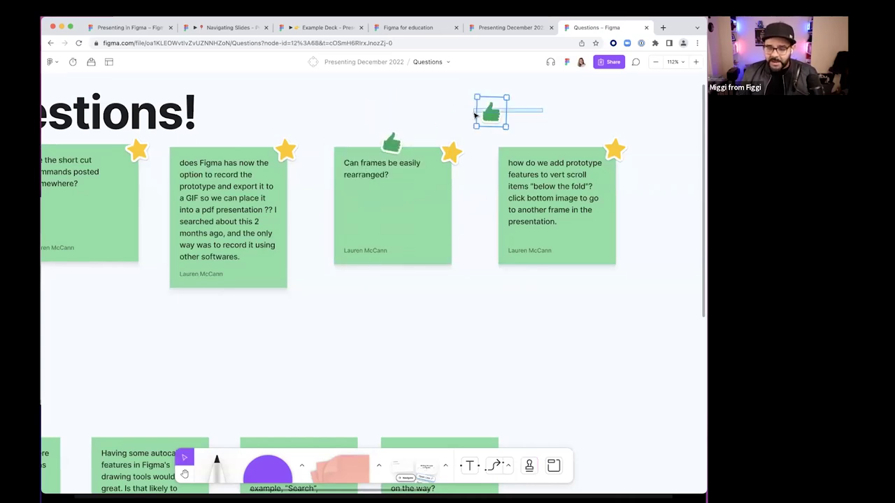
key(BackSpace)
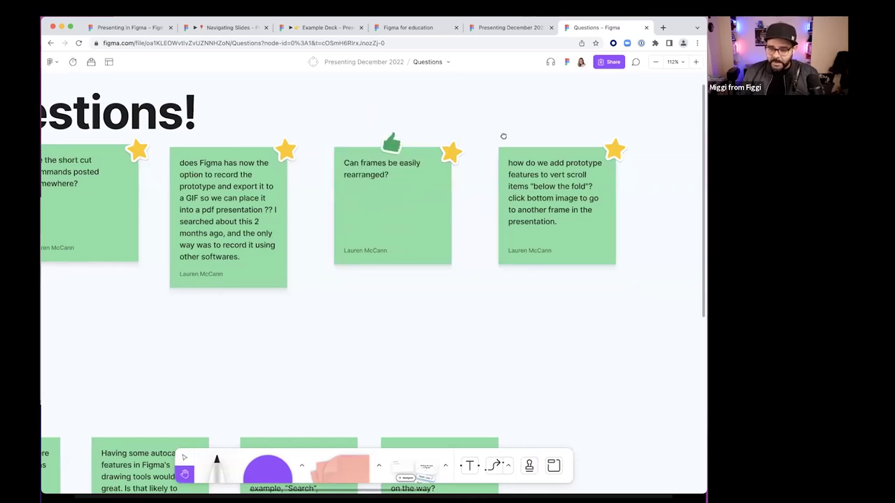
Look over the board, then switch to the Presenting in Figma design file
scroll(503, 154, right, 3)
scroll(524, 174, up, 1)
scroll(525, 175, up, 2)
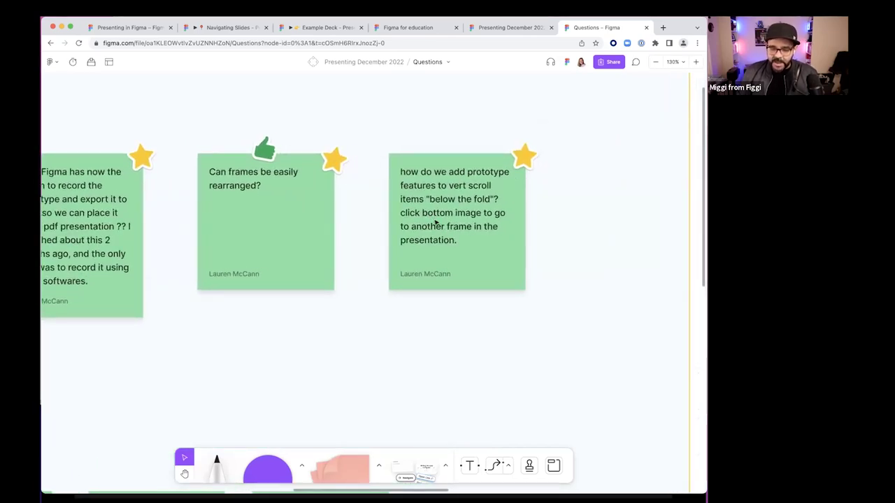
scroll(449, 215, down, 1)
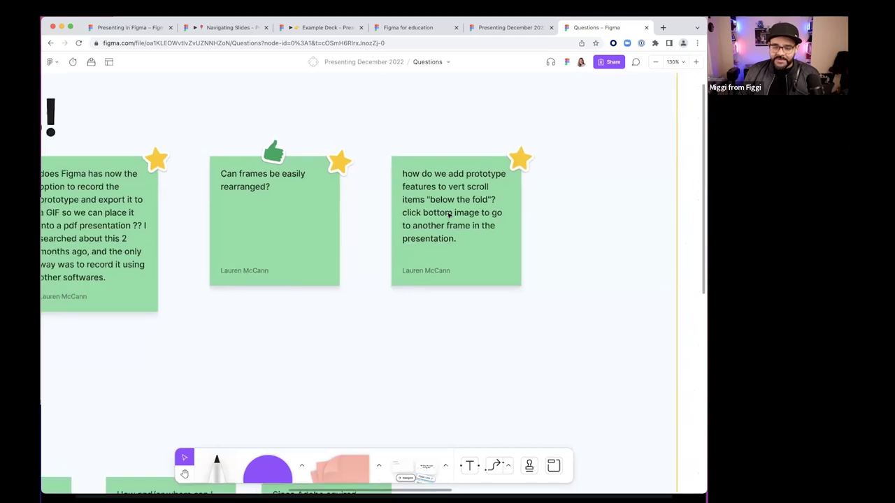
scroll(449, 215, down, 4)
scroll(443, 222, up, 1)
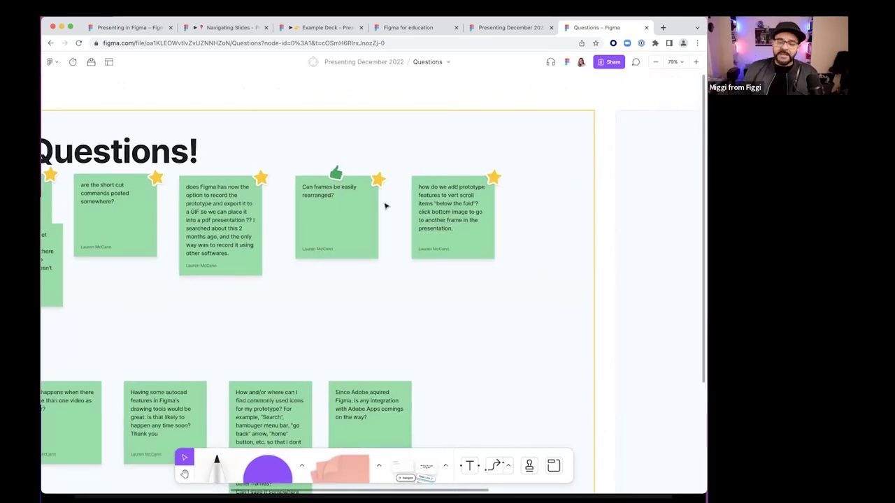
click(157, 30)
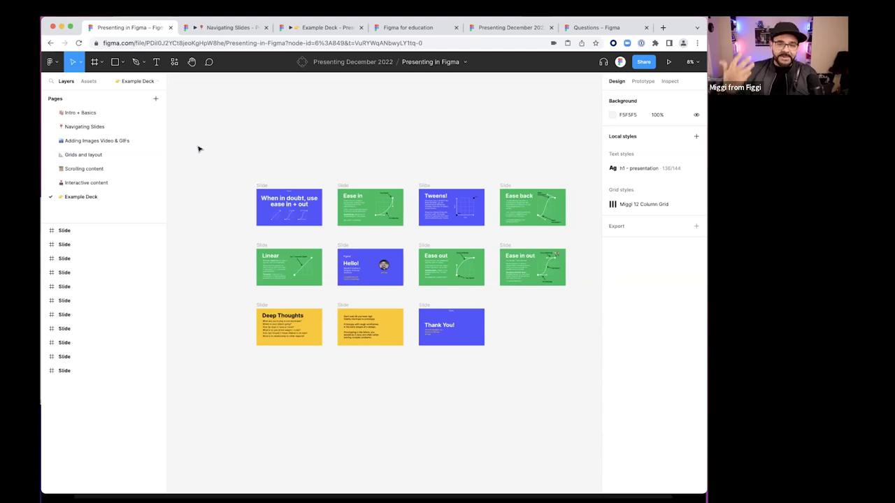
Select the When in doubt slide, then stamp a thumbs-up on the Questions board's prototype scrolling sticky
click(261, 185)
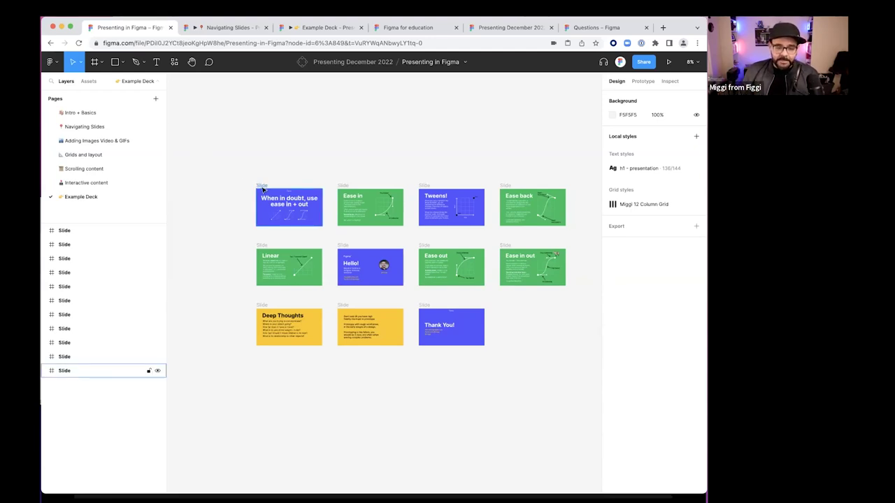
click(261, 185)
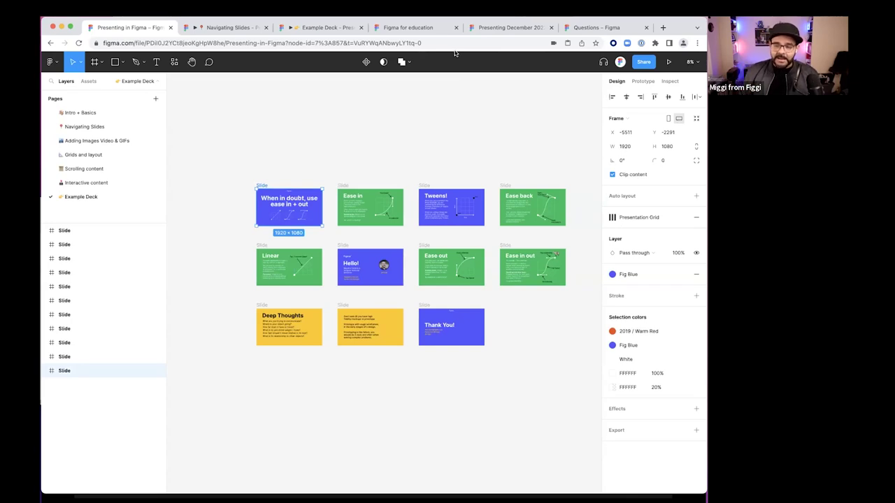
click(596, 28)
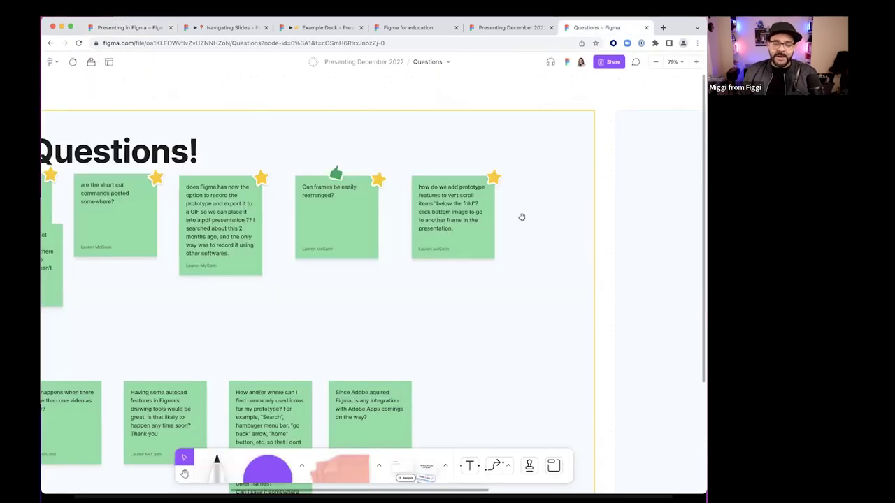
scroll(520, 216, right, 3)
scroll(391, 220, up, 5)
key(e)
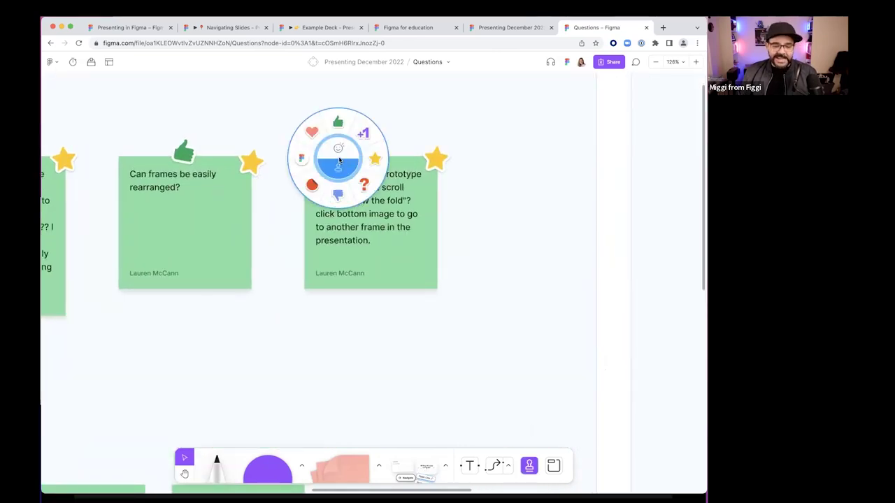
click(338, 124)
click(379, 149)
key(Escape)
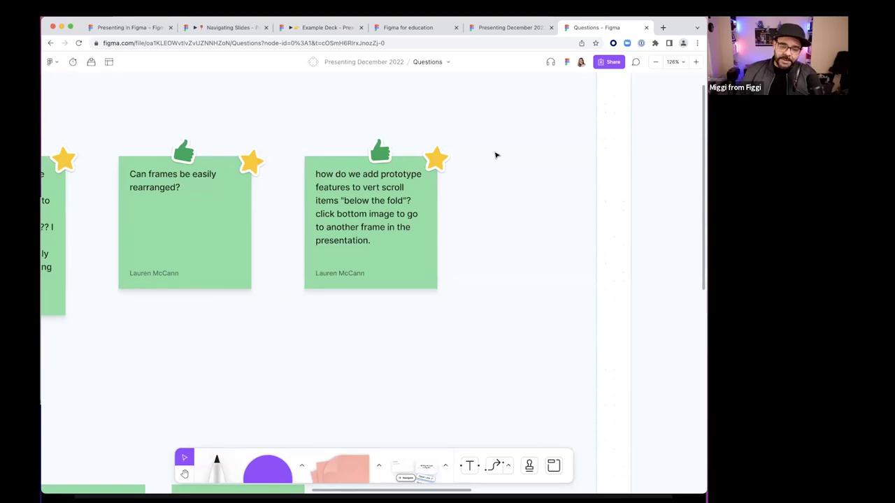
Select the section holding the question stickies and pan around the board with the hand tool
scroll(489, 183, down, 5)
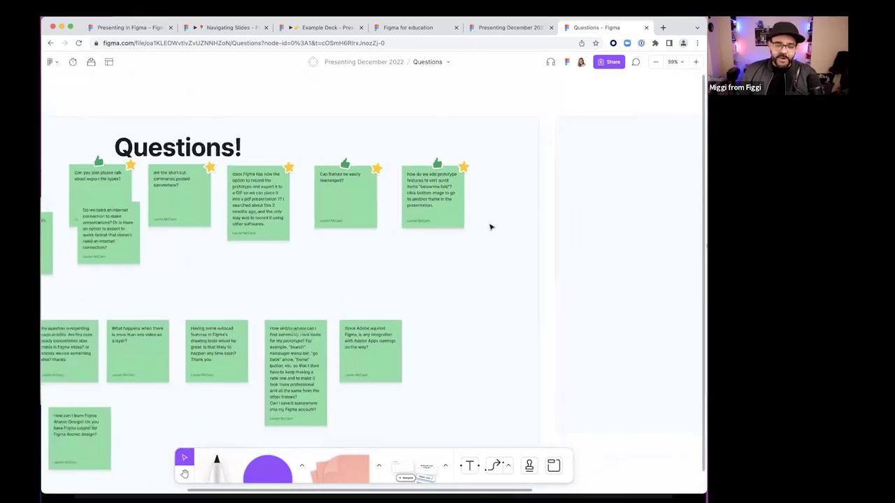
scroll(445, 184, up, 4)
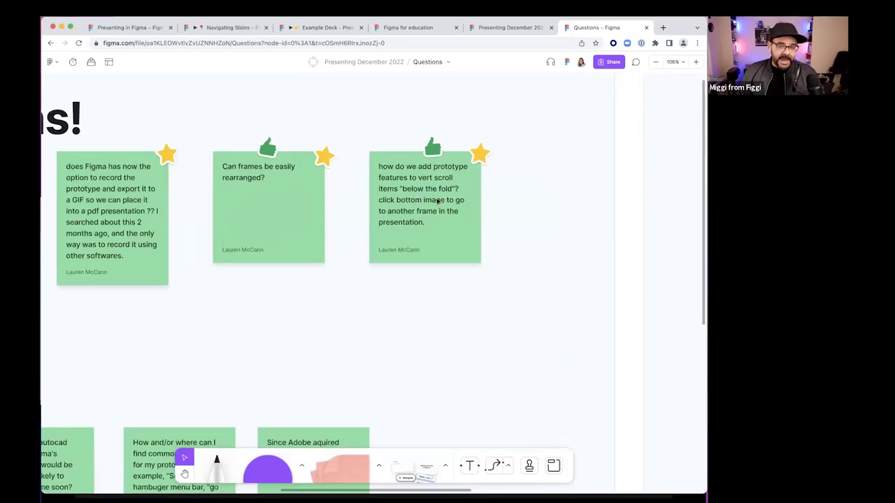
click(521, 197)
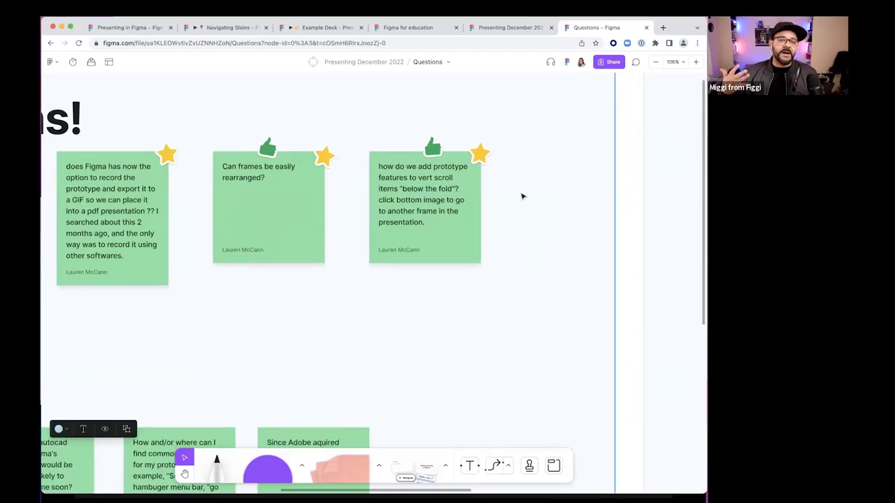
scroll(499, 196, down, 3)
scroll(465, 258, down, 5)
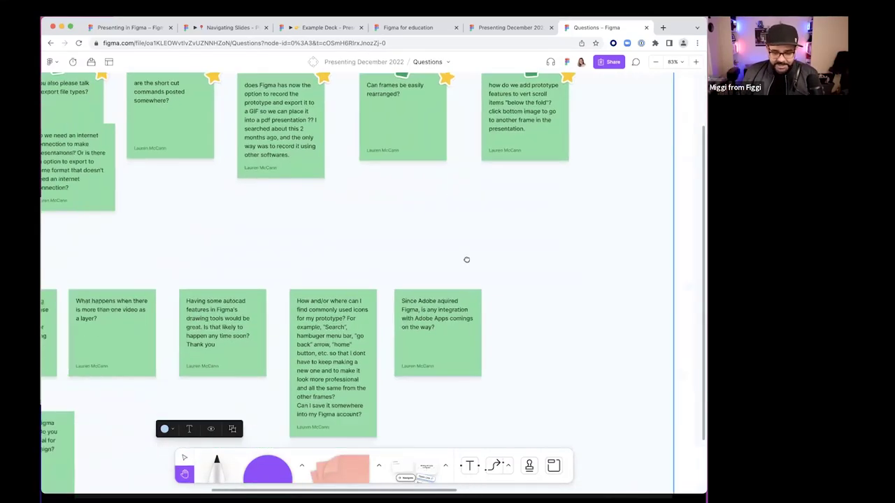
key(h)
scroll(398, 284, left, 5)
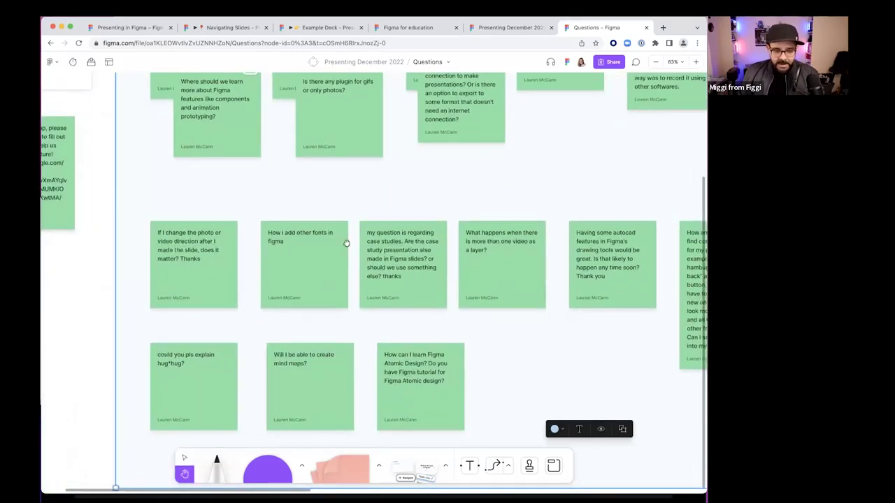
scroll(328, 306, up, 3)
scroll(328, 306, right, 2)
key(v)
scroll(313, 223, up, 3)
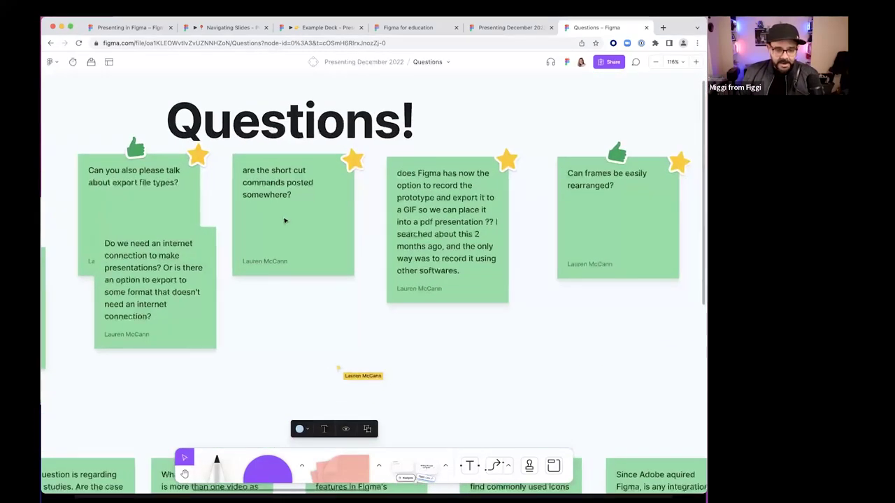
Switch to the Presenting in Figma file and go to its Intro + Basics page
key(super+1)
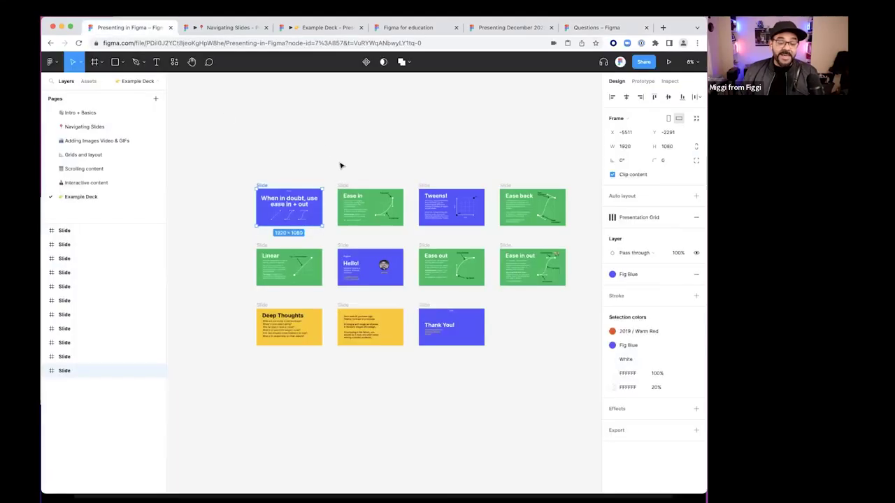
click(98, 113)
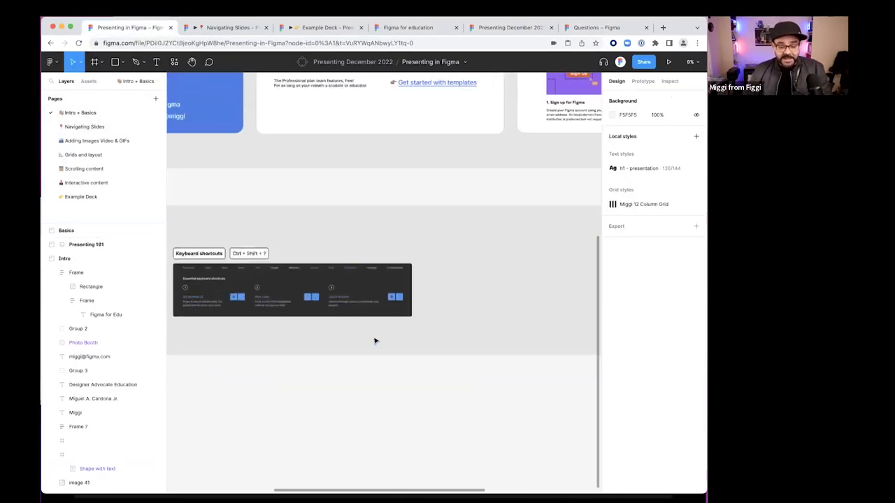
scroll(373, 340, up, 5)
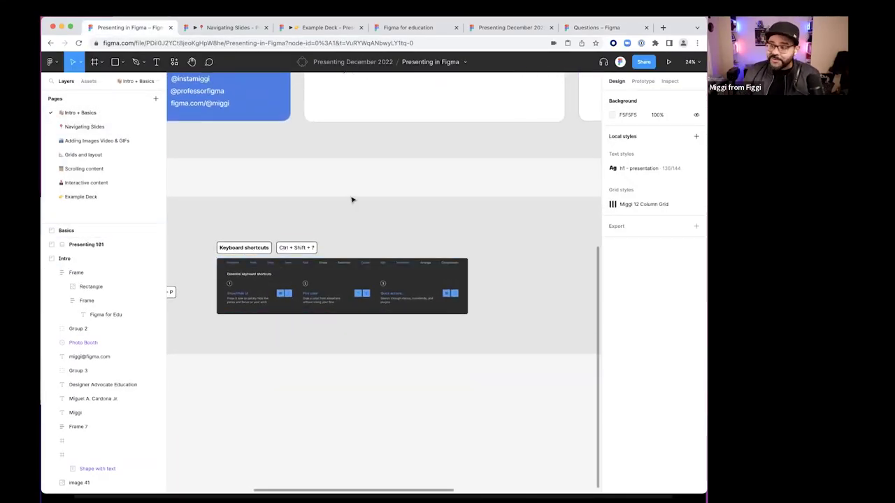
scroll(353, 199, down, 3)
scroll(354, 199, down, 3)
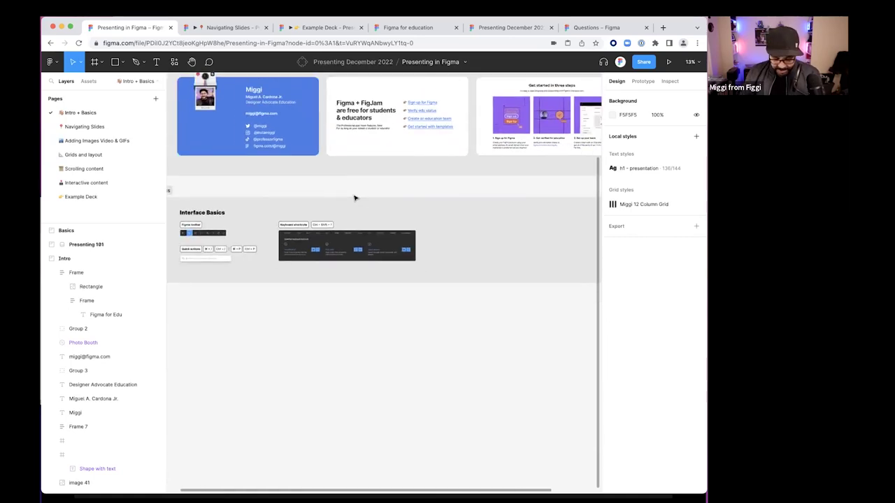
Open the Keyboard shortcuts reference through a Quick actions search for 'shor'
key(ctrl+slash)
text(shor)
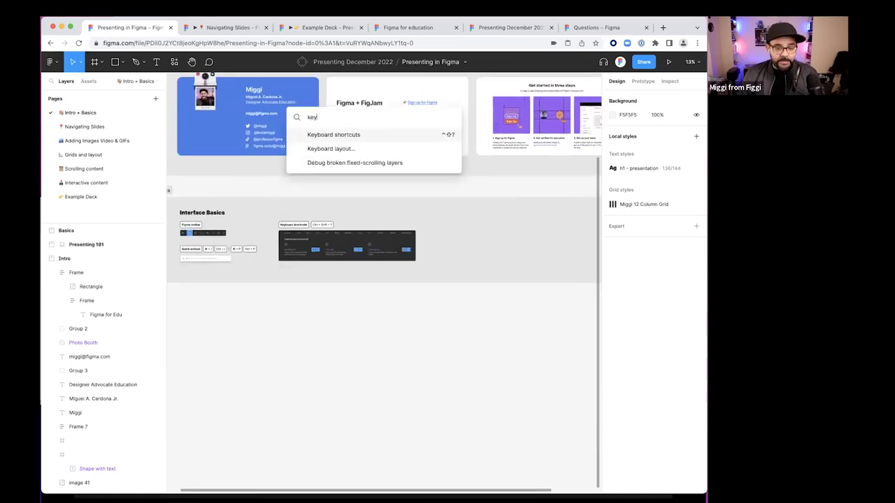
key(Return)
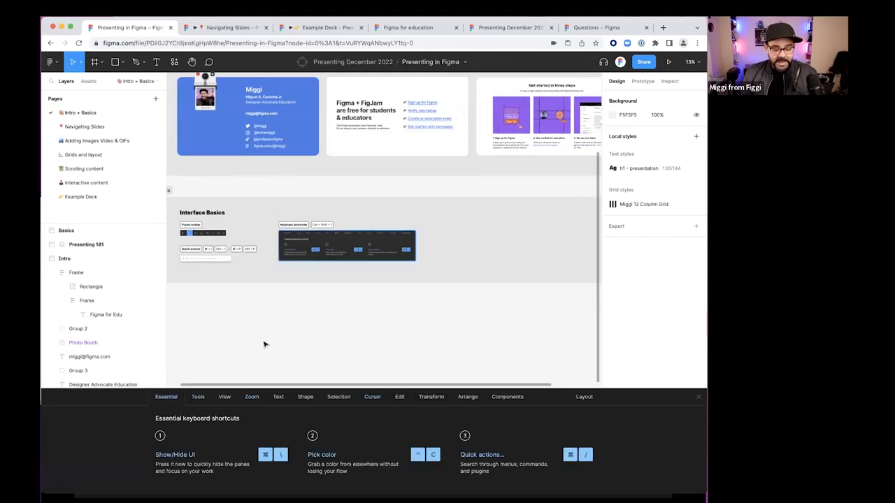
Browse the shortcut categories from Tools through Zoom, Text, Selection, Edit, Arrange to Components
click(198, 397)
click(224, 397)
click(252, 397)
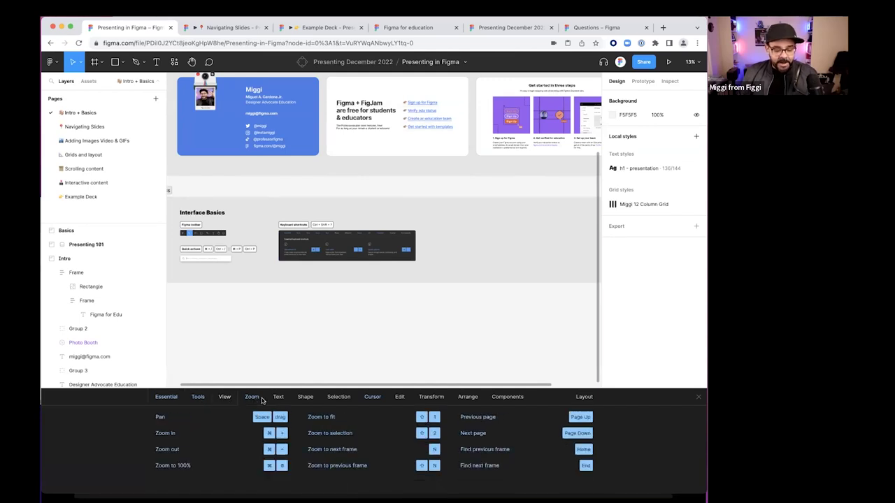
click(278, 397)
click(310, 397)
click(338, 397)
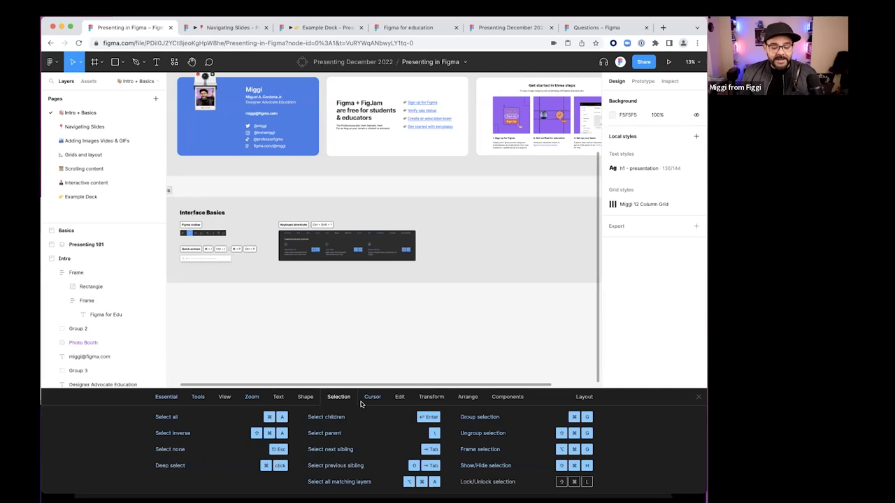
click(378, 398)
click(400, 397)
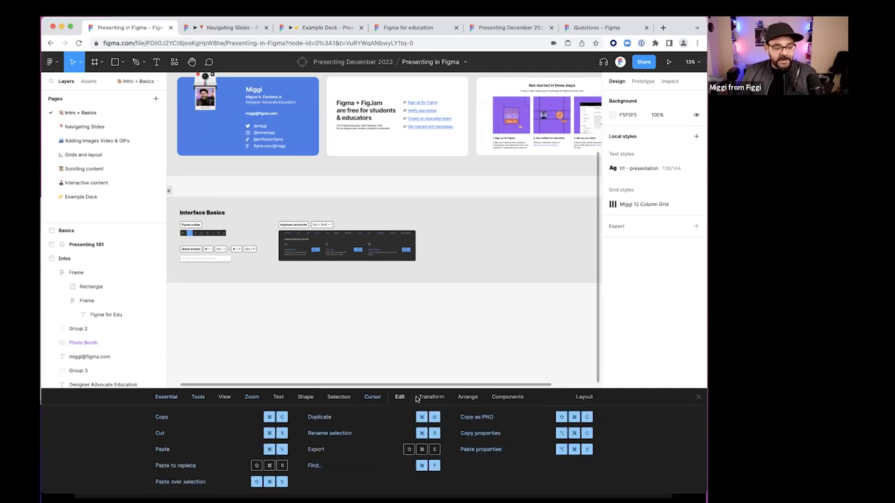
click(431, 397)
click(468, 397)
click(507, 397)
Revisit the Arrange, Edit and cursor modifier shortcuts, ending on the keyboard layout view
click(583, 397)
click(468, 397)
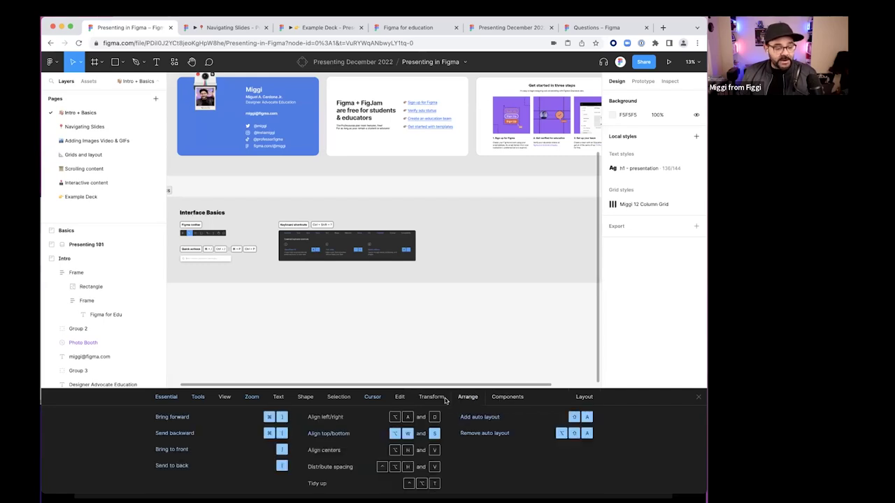
click(399, 397)
click(429, 397)
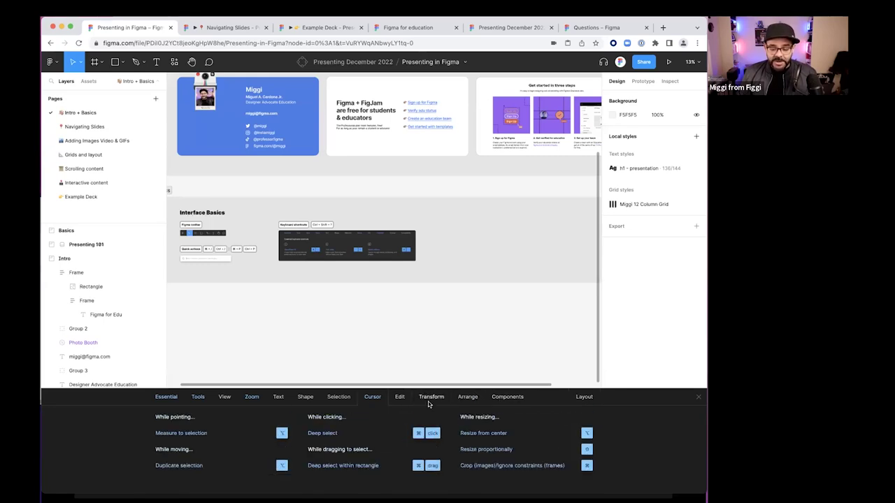
click(584, 397)
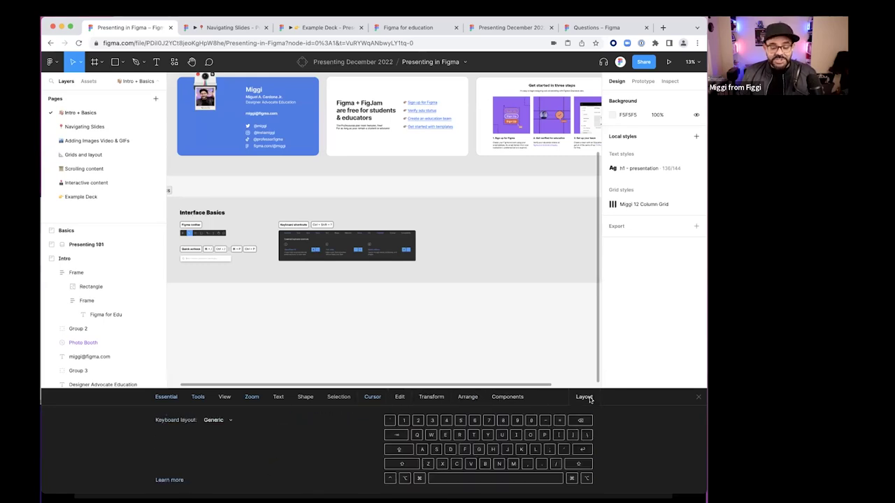
Set the shortcut keyboard layout to Portuguese and view the Selection shortcuts
click(229, 422)
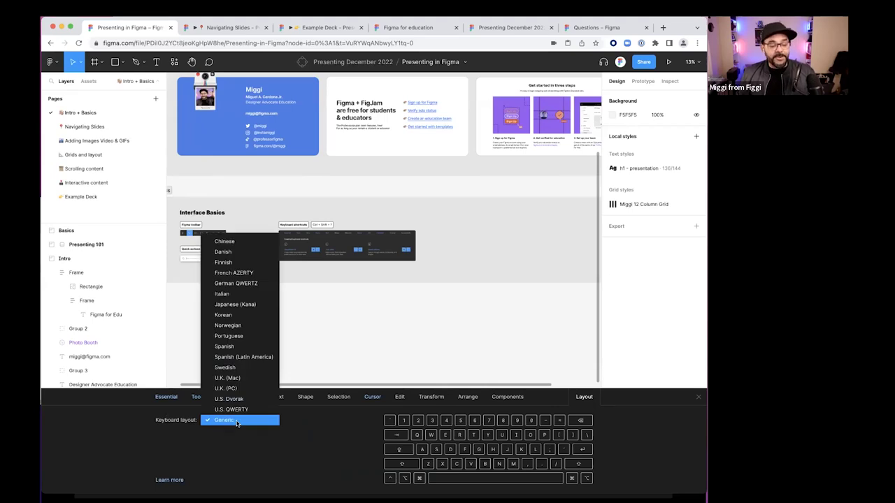
click(258, 339)
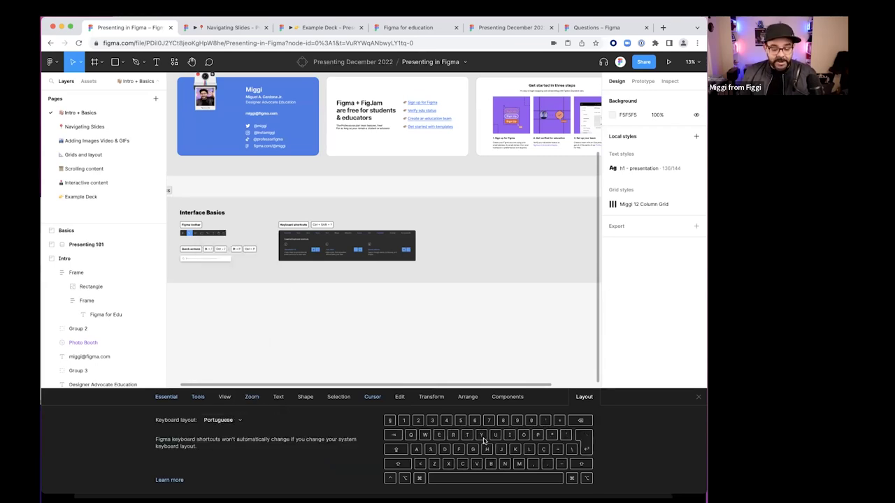
click(339, 397)
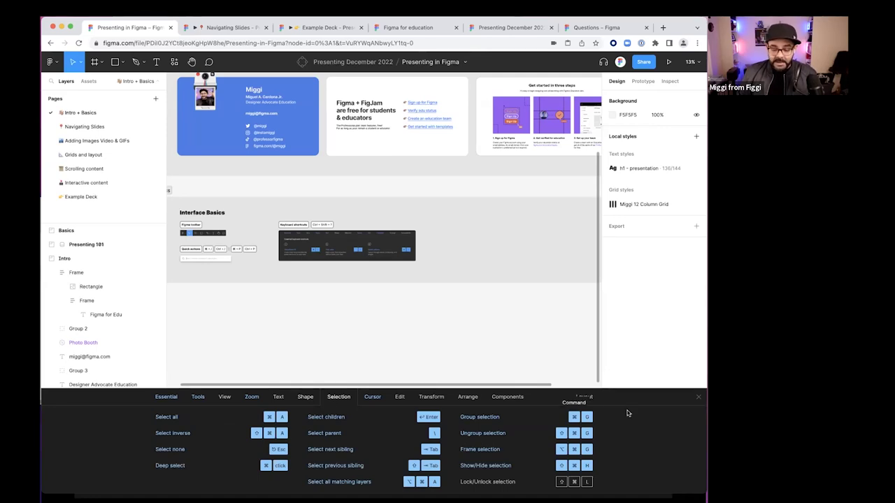
Change the keyboard layout to U.S. QWERTY and show the Selection shortcuts again
click(589, 399)
click(228, 420)
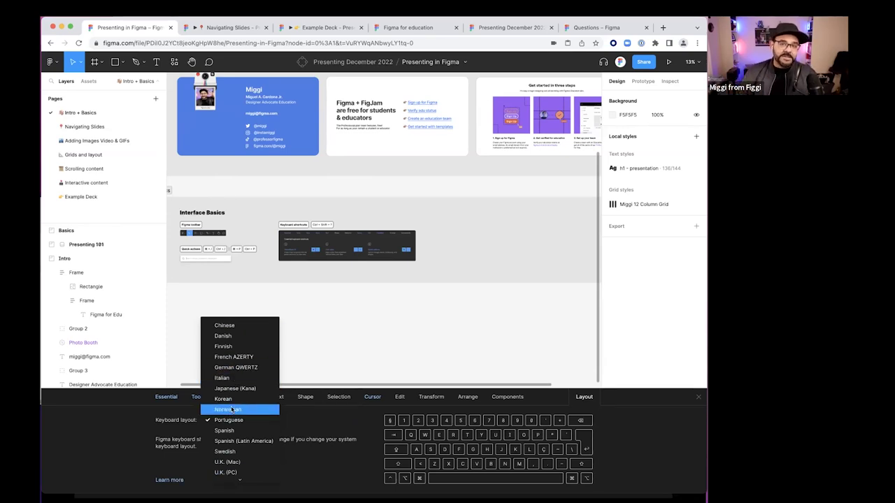
scroll(234, 465, down, 2)
click(235, 464)
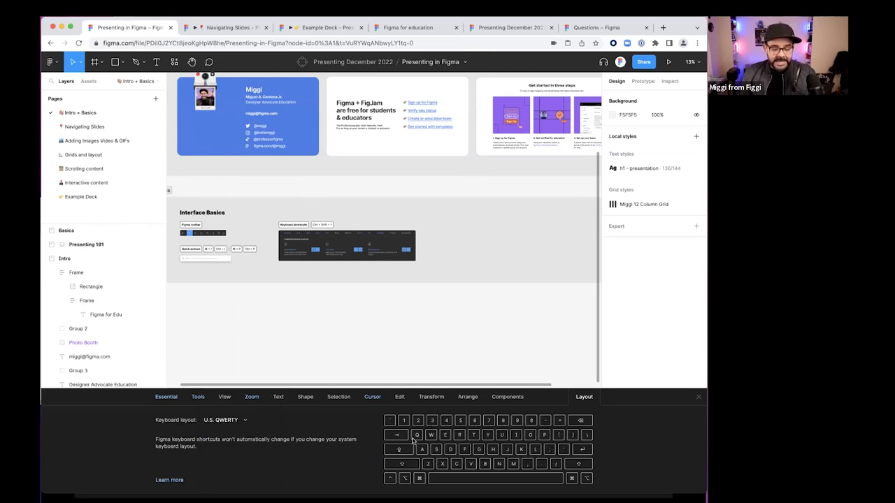
click(332, 398)
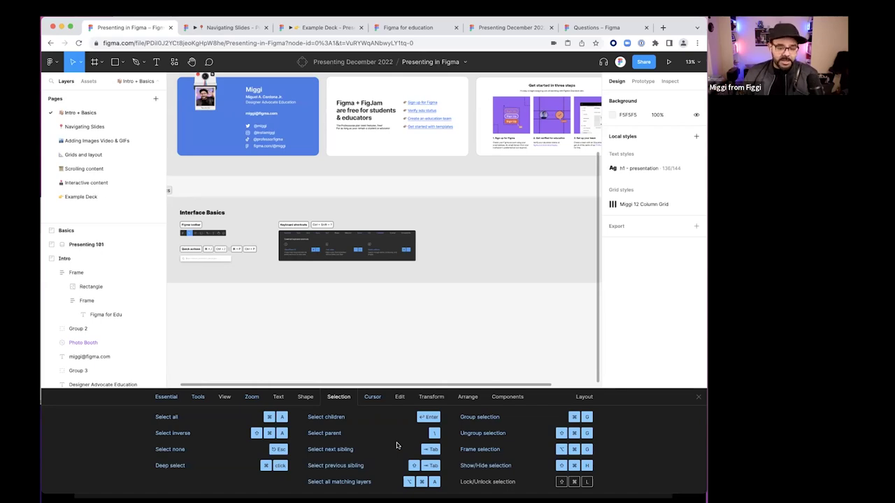
Select the Basics frame and close the keyboard shortcuts reference
scroll(342, 298, left, 2)
scroll(342, 298, up, 1)
click(376, 232)
scroll(377, 230, up, 5)
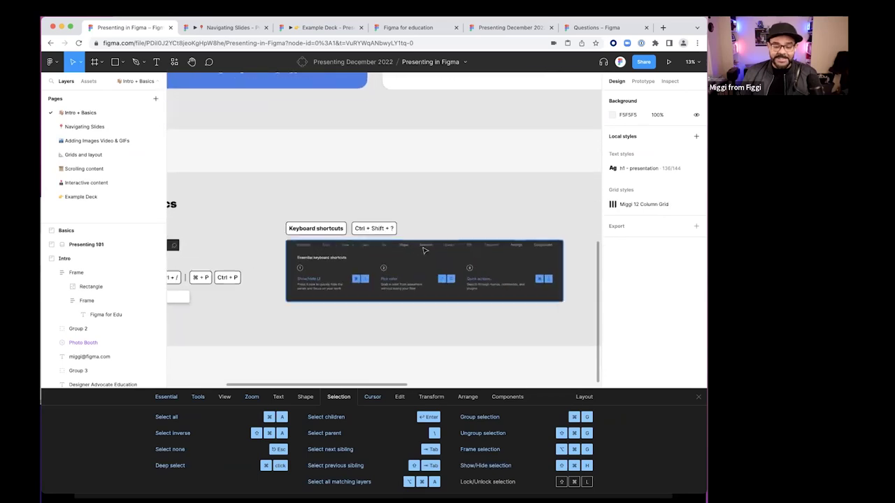
scroll(336, 192, up, 1)
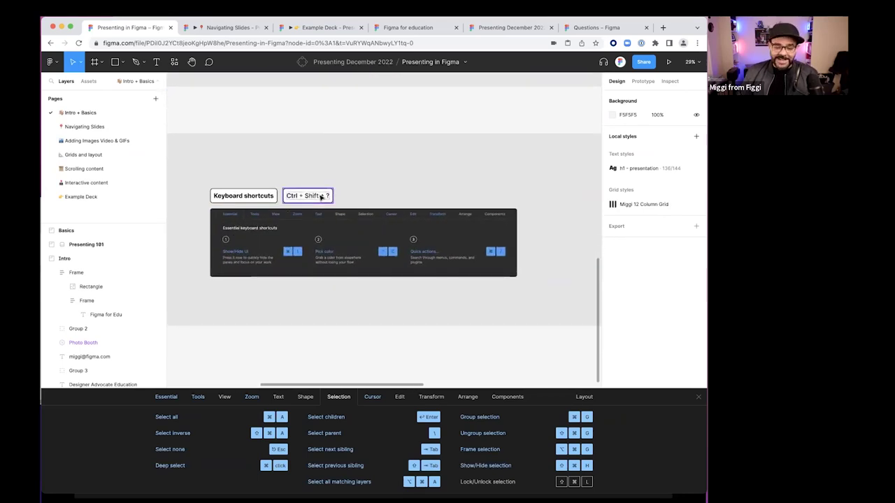
scroll(442, 324, down, 4)
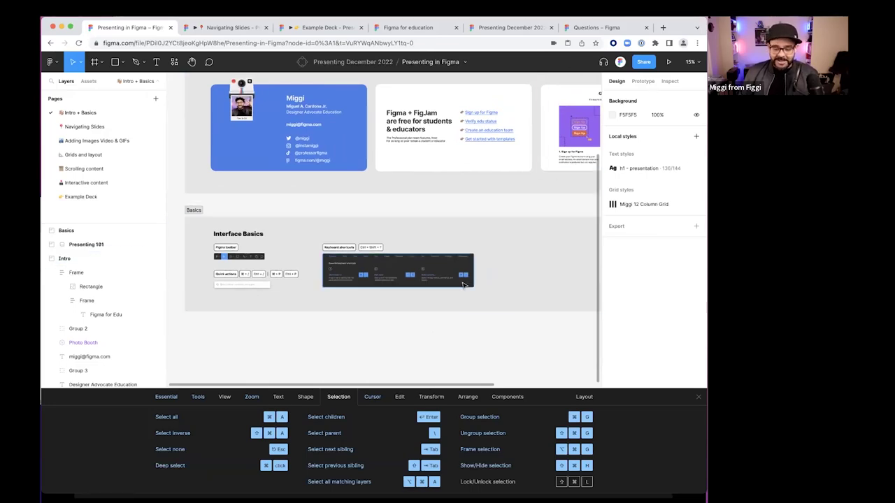
click(698, 396)
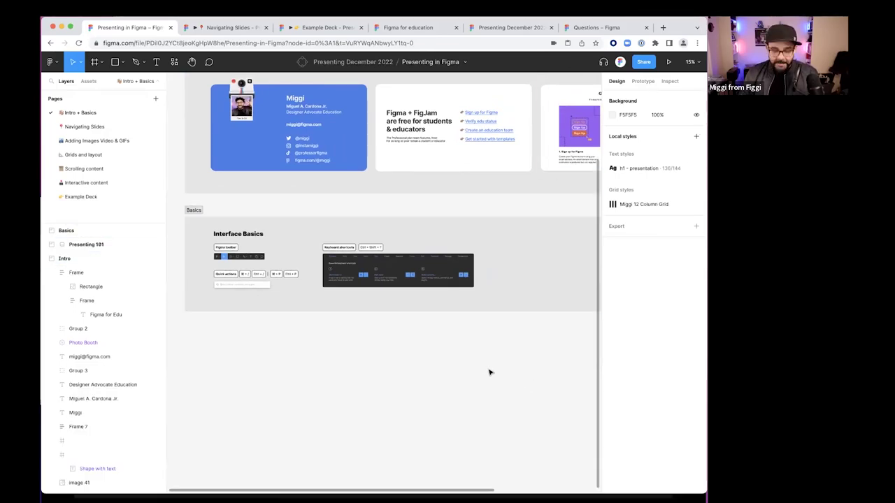
Reopen Keyboard shortcuts via a Quick actions search for 'key', then close it again
key(super+slash)
text(key)
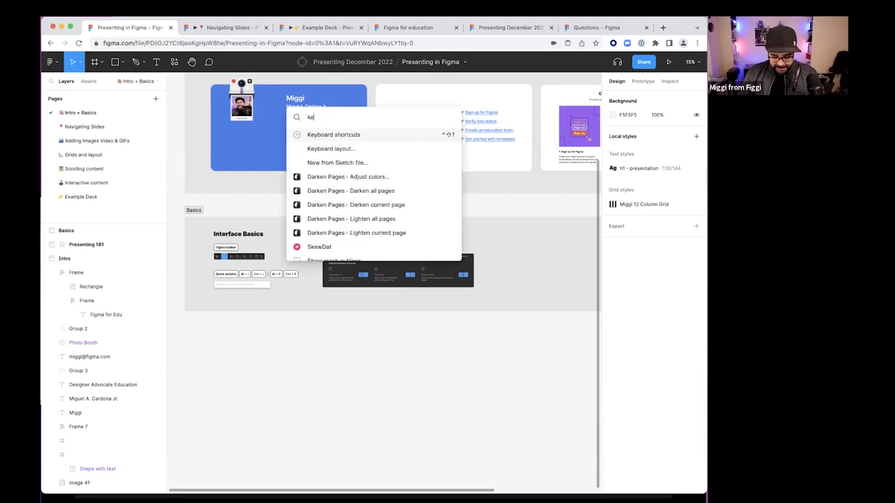
key(Return)
click(698, 397)
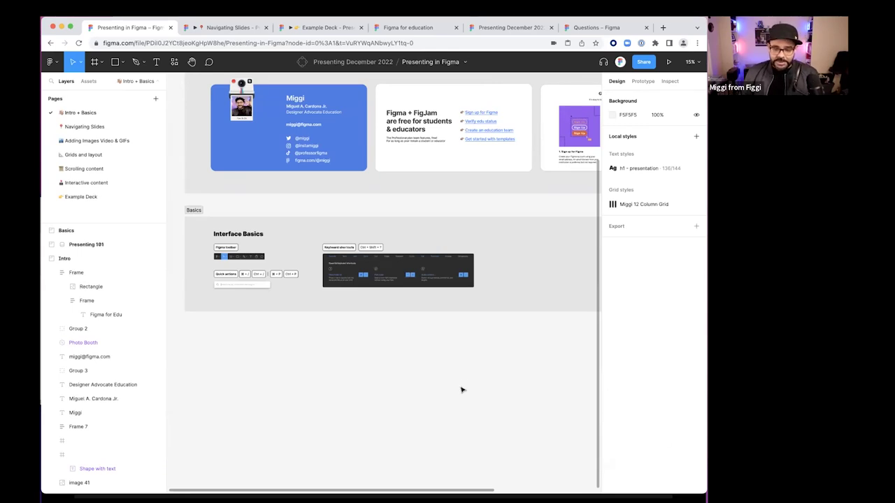
scroll(489, 279, down, 5)
click(596, 27)
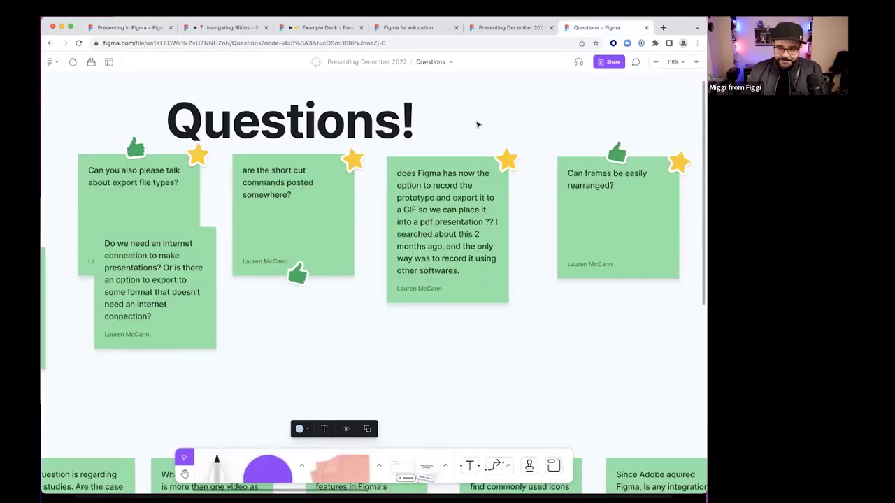
scroll(478, 124, right, 5)
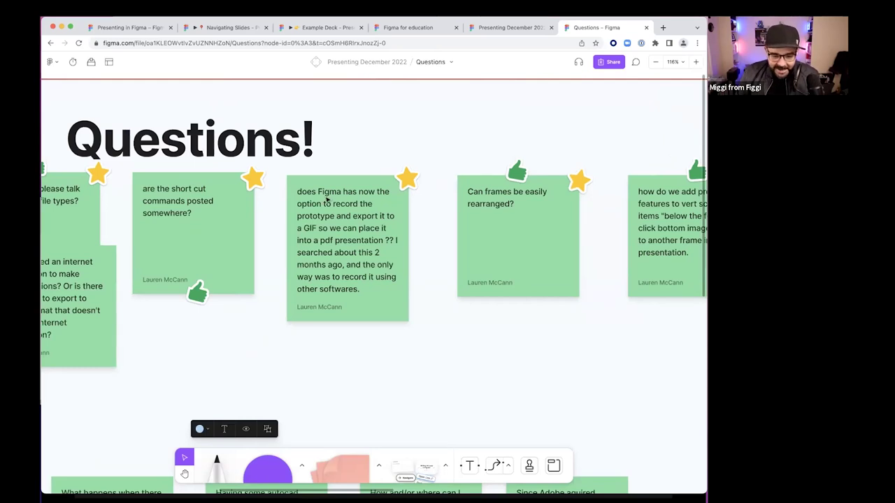
scroll(326, 200, up, 2)
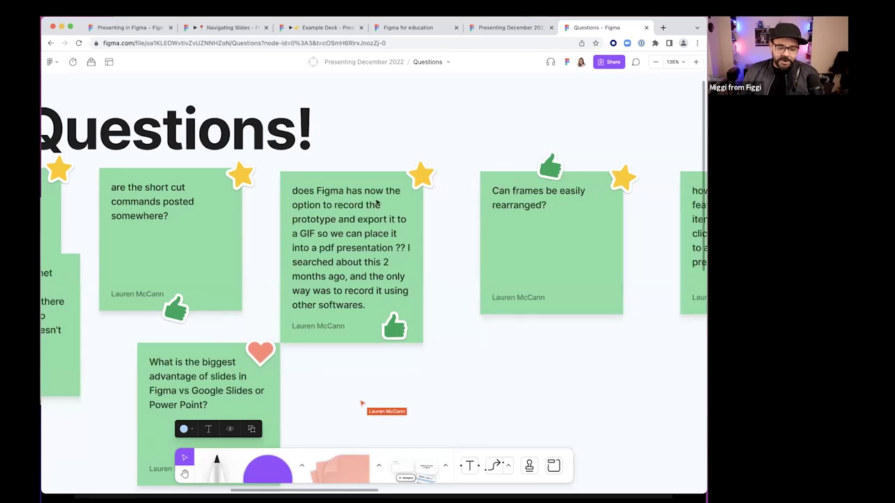
scroll(448, 294, down, 2)
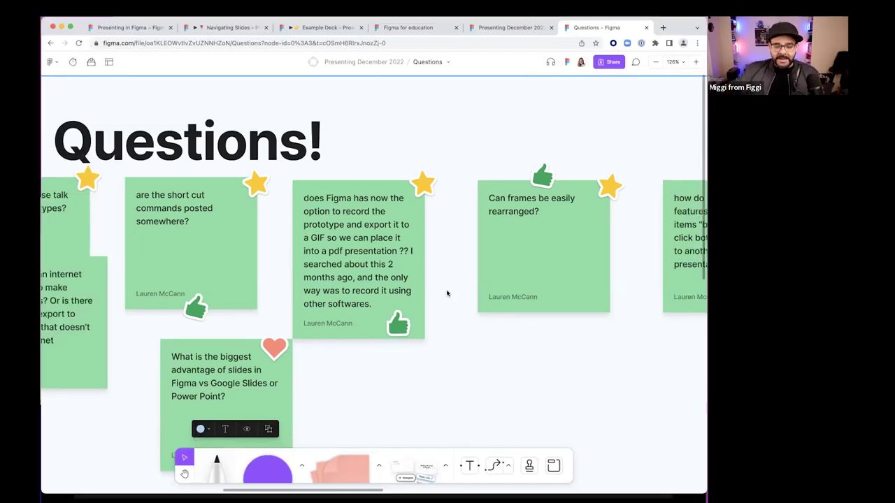
scroll(447, 294, down, 1)
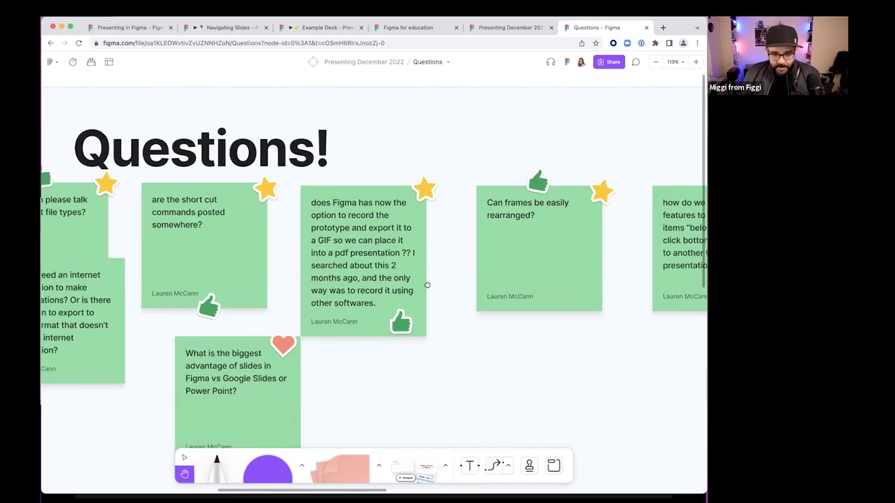
scroll(443, 296, down, 2)
key(h)
drag(412, 291, 403, 250)
scroll(260, 253, left, 2)
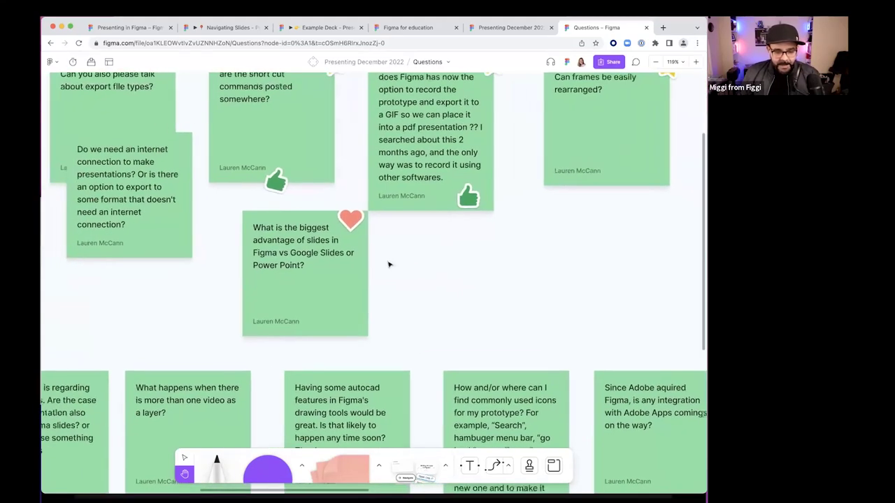
key(v)
scroll(260, 253, up, 4)
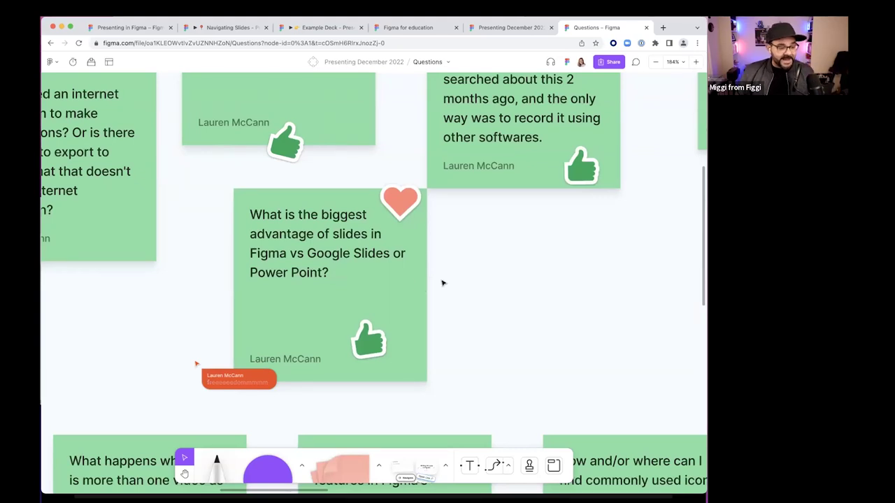
Zoom out over the whole Questions board and pan to recentre the question notes
scroll(441, 283, down, 5)
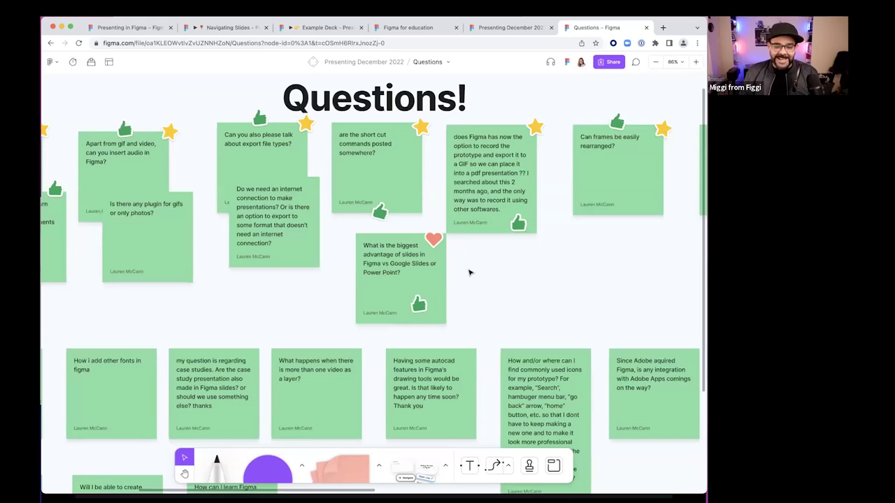
scroll(470, 272, down, 3)
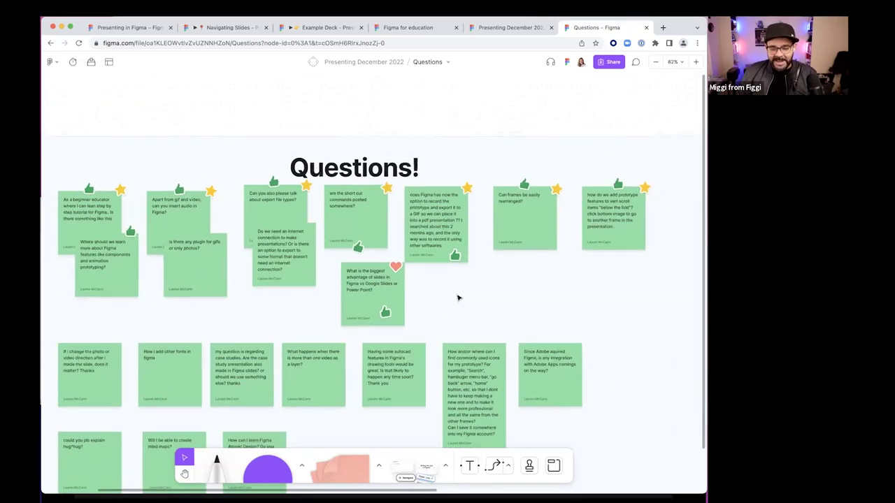
scroll(457, 298, down, 2)
scroll(481, 252, down, 2)
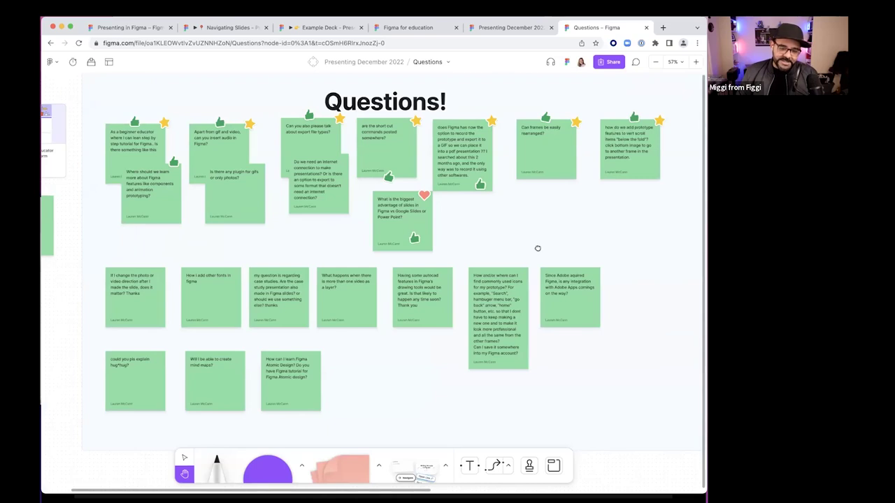
scroll(536, 250, left, 3)
scroll(536, 249, up, 1)
scroll(515, 252, right, 3)
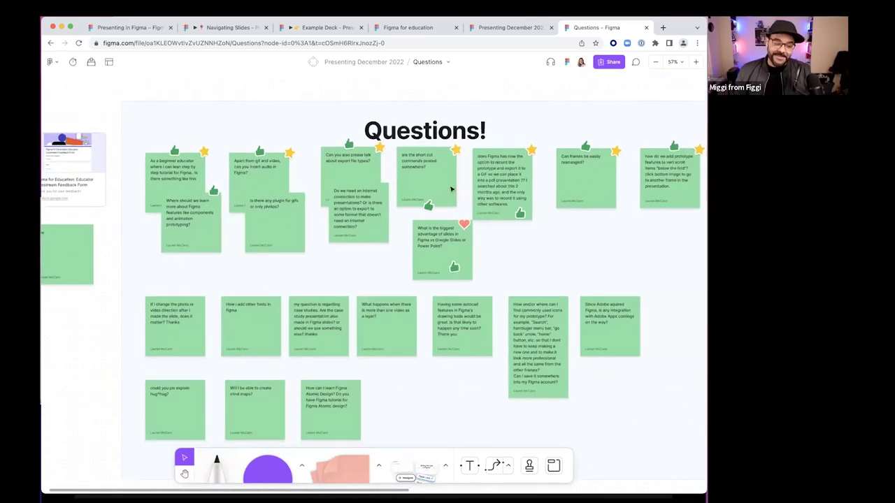
drag(454, 94, 393, 90)
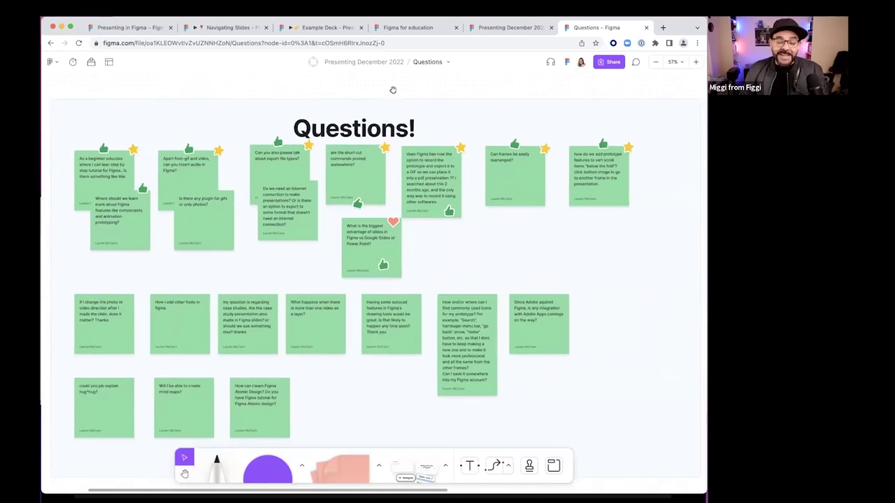
scroll(326, 273, down, 2)
scroll(325, 273, left, 2)
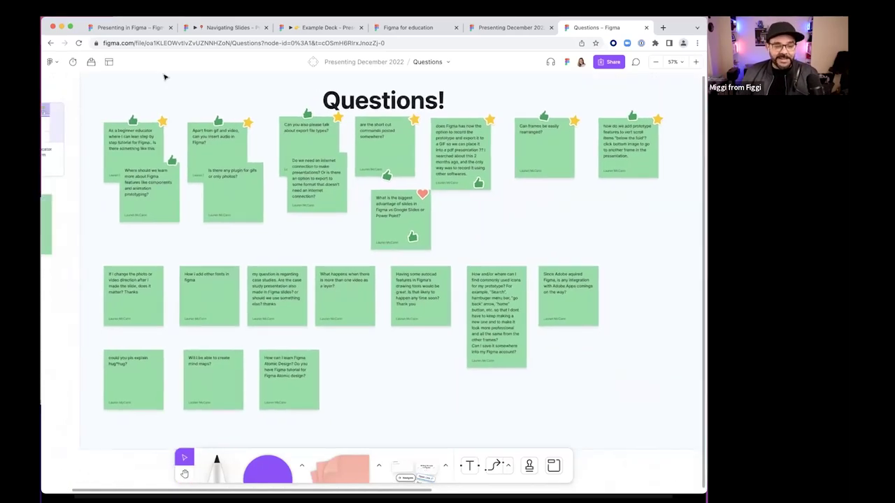
Switch to the Presenting in Figma file and centre the presenter's intro card
click(129, 28)
scroll(303, 137, up, 5)
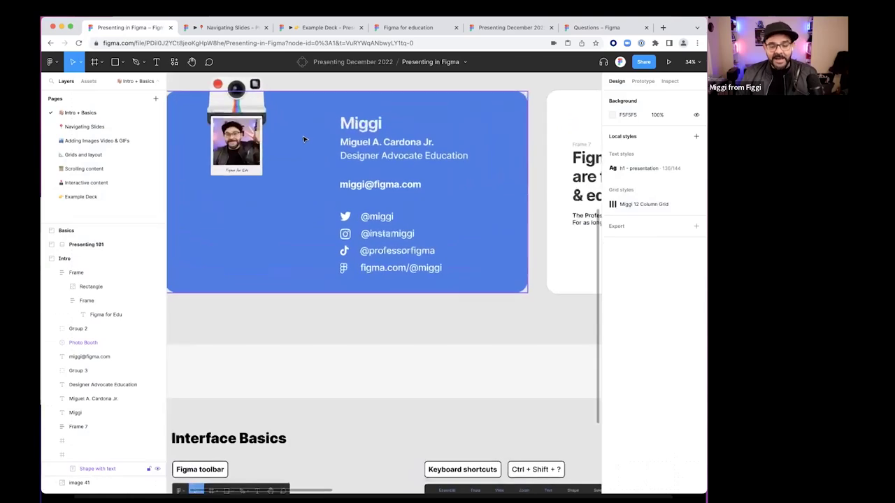
drag(312, 187, 336, 188)
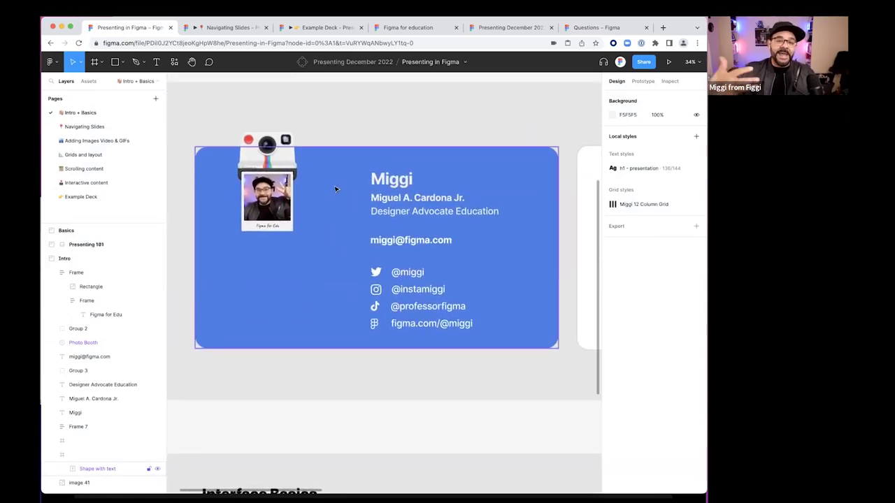